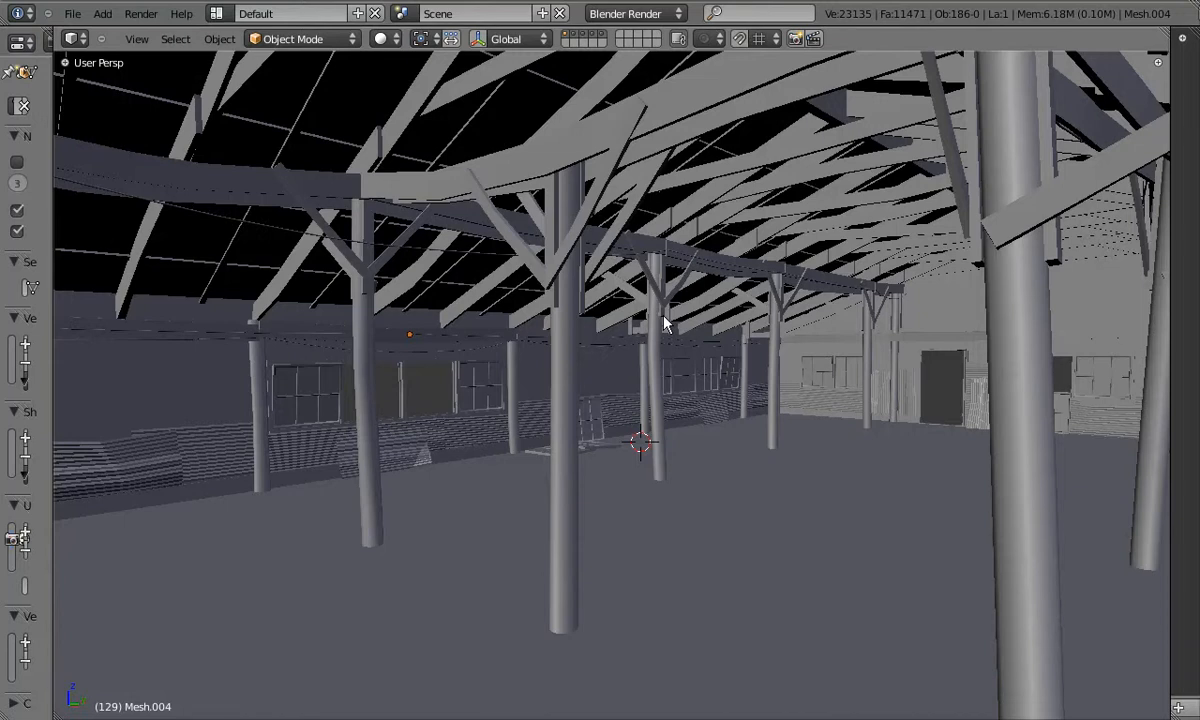
Select the floor plane, the inner rows of posts and the central post in wireframe display
{"action": "right_click", "coordinate": [755, 485]}
{"action": "key", "text": "Tab"}
{"action": "middle_click_drag", "start_coordinate": [755, 485], "coordinate": [667, 495]}
{"action": "key", "text": "Tab"}
{"action": "key", "text": "z"}
{"action": "right_click", "coordinate": [609, 397], "text": "shift"}
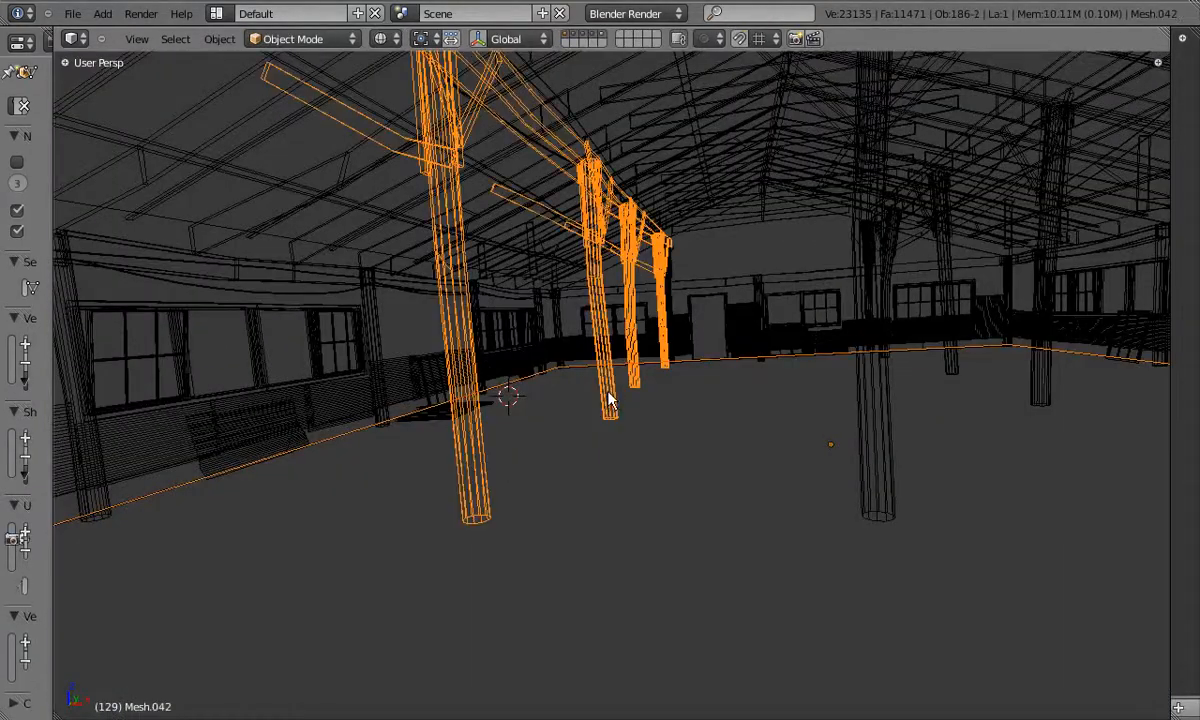
{"action": "right_click", "coordinate": [896, 455], "text": "shift"}
{"action": "right_click", "coordinate": [1039, 402], "text": "shift"}
Add the outer post and beam frames along the side and end walls to the selection
{"action": "mouse_move", "coordinate": [1039, 402]}
{"action": "middle_mouse_down"}
{"action": "mouse_move", "coordinate": [929, 420]}
{"action": "mouse_move", "coordinate": [919, 436]}
{"action": "mouse_move", "coordinate": [940, 457]}
{"action": "mouse_move", "coordinate": [696, 463]}
{"action": "mouse_move", "coordinate": [965, 358]}
{"action": "middle_mouse_up"}
{"action": "key", "text": "z"}
{"action": "key", "text": "z"}
{"action": "right_click", "coordinate": [961, 279], "text": "shift"}
{"action": "middle_click_drag", "start_coordinate": [899, 253], "coordinate": [462, 317]}
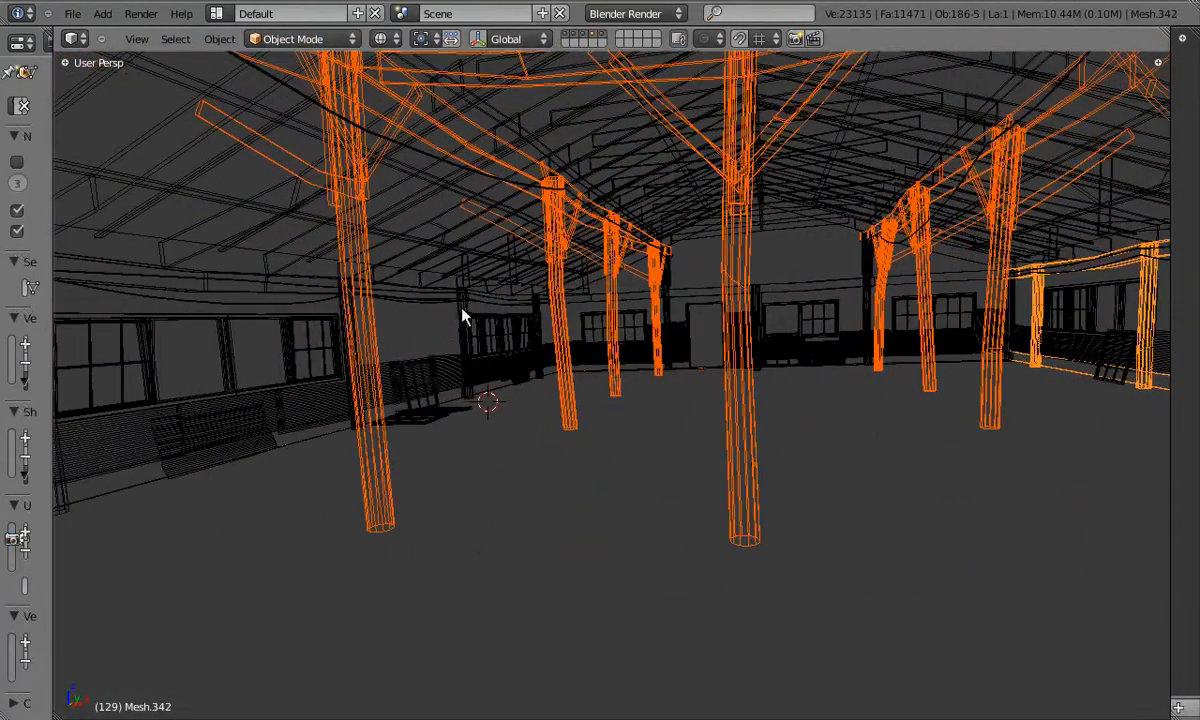
{"action": "middle_click_drag", "start_coordinate": [357, 341], "coordinate": [394, 340]}
{"action": "right_click", "coordinate": [375, 338], "text": "shift"}
{"action": "key", "text": "z"}
{"action": "key", "text": "z"}
{"action": "scroll", "coordinate": [775, 330], "scroll_direction": "up", "scroll_amount": 4}
{"action": "right_click", "coordinate": [757, 280], "text": "shift"}
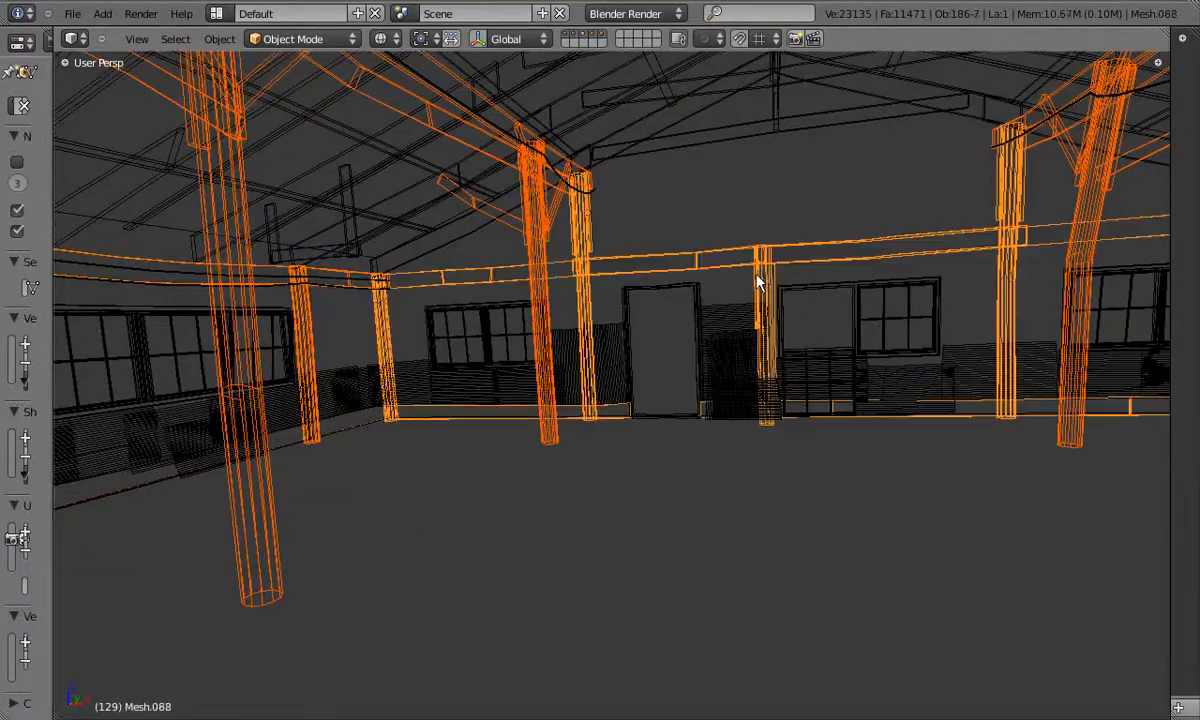
Add the door frame and the remaining framing of the opposite end wall to the selection
{"action": "middle_click_drag", "start_coordinate": [704, 412], "coordinate": [326, 320]}
{"action": "right_click", "coordinate": [725, 424], "text": "shift"}
{"action": "scroll", "coordinate": [345, 318], "scroll_direction": "up", "scroll_amount": 5}
{"action": "scroll", "coordinate": [347, 324], "scroll_direction": "up", "scroll_amount": 5}
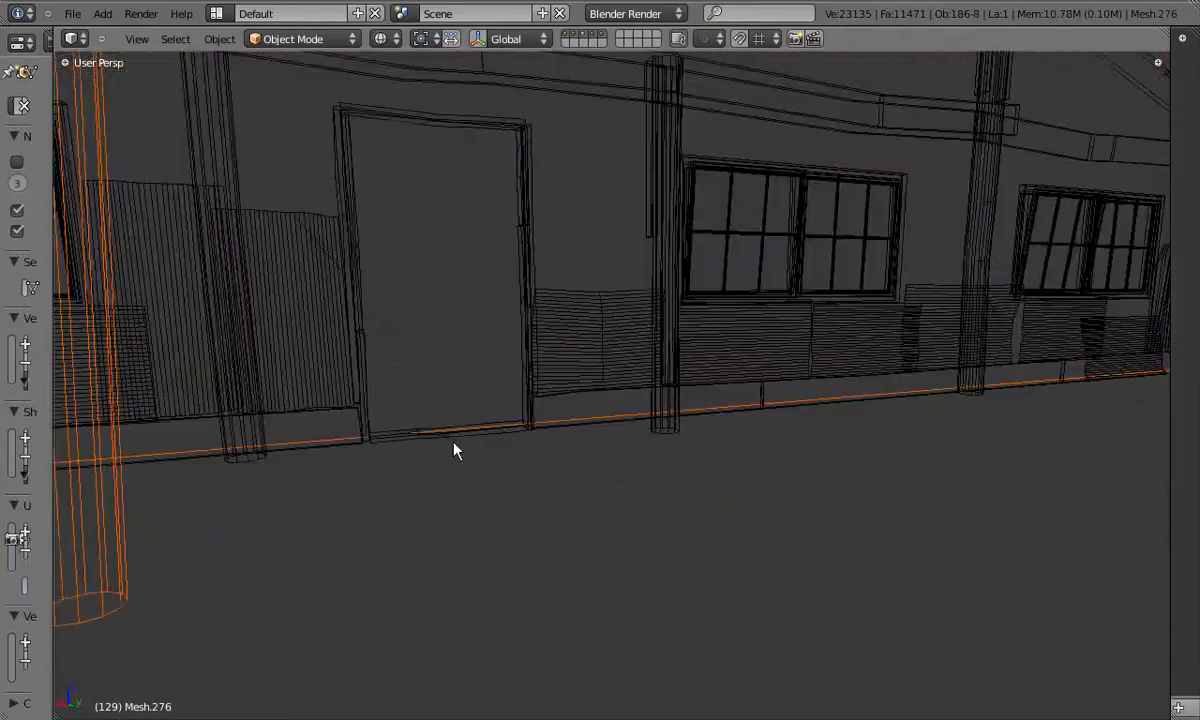
{"action": "right_click", "coordinate": [443, 448], "text": "shift"}
{"action": "right_click", "coordinate": [229, 467], "text": "shift"}
Isolate the selected floor, posts and beams in Local view with solid shading
{"action": "scroll", "coordinate": [457, 451], "scroll_direction": "down", "scroll_amount": 6}
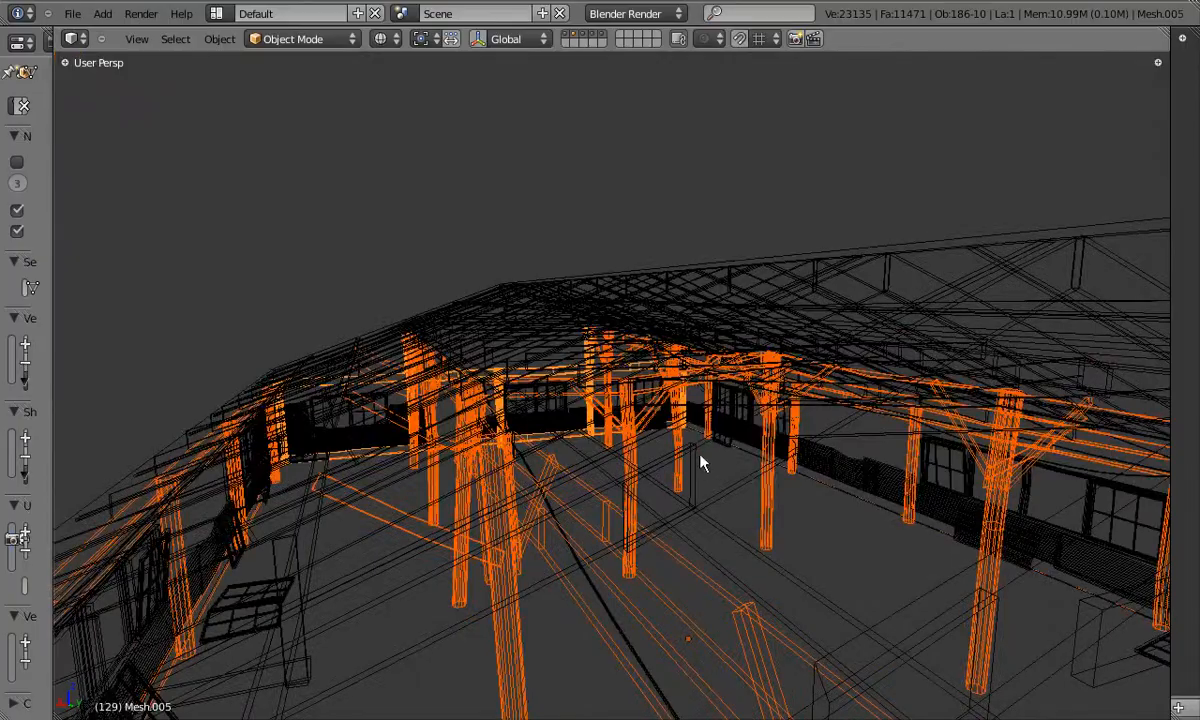
{"action": "scroll", "coordinate": [716, 441], "scroll_direction": "up", "scroll_amount": 6}
{"action": "mouse_move", "coordinate": [742, 437]}
{"action": "middle_mouse_down"}
{"action": "mouse_move", "coordinate": [648, 485]}
{"action": "mouse_move", "coordinate": [624, 480]}
{"action": "mouse_move", "coordinate": [648, 449]}
{"action": "mouse_move", "coordinate": [578, 354]}
{"action": "middle_mouse_up"}
{"action": "key", "text": "KP_Divide"}
{"action": "key", "text": "z"}
{"action": "scroll", "coordinate": [580, 362], "scroll_direction": "up", "scroll_amount": 4}
Open the floor plane for editing in an orthographic top view
{"action": "right_click", "coordinate": [672, 471]}
{"action": "key", "text": "Tab"}
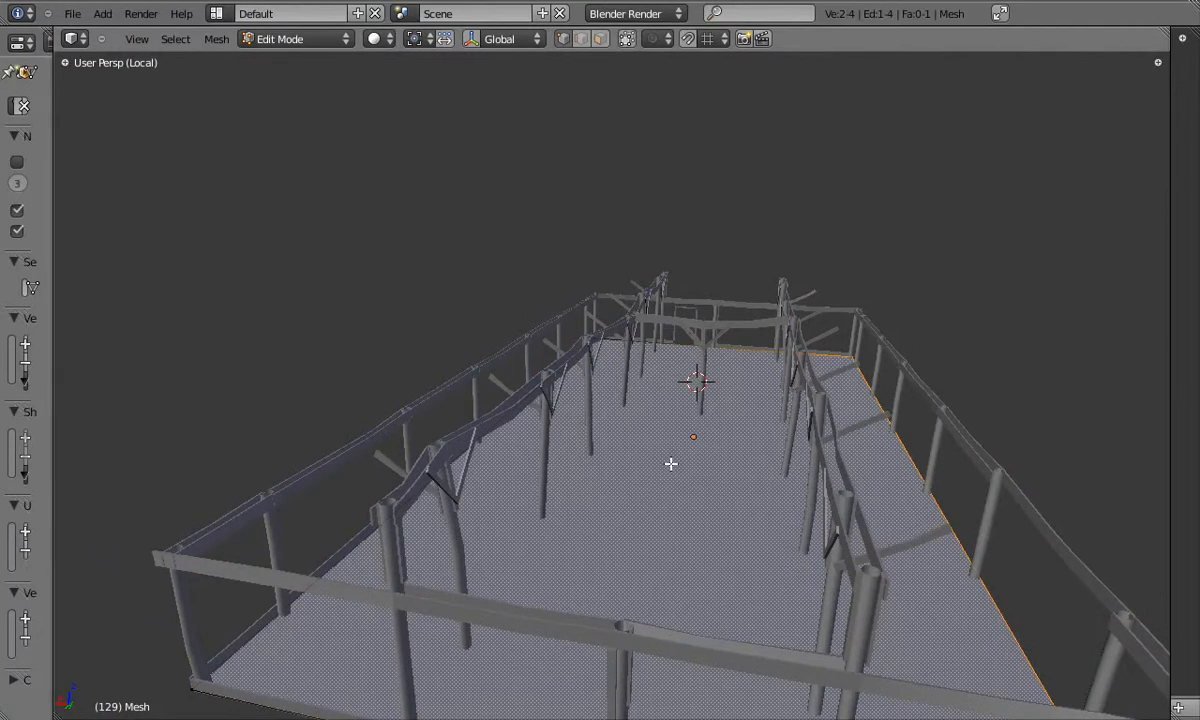
{"action": "key", "text": "KP_7"}
{"action": "key", "text": "KP_5"}
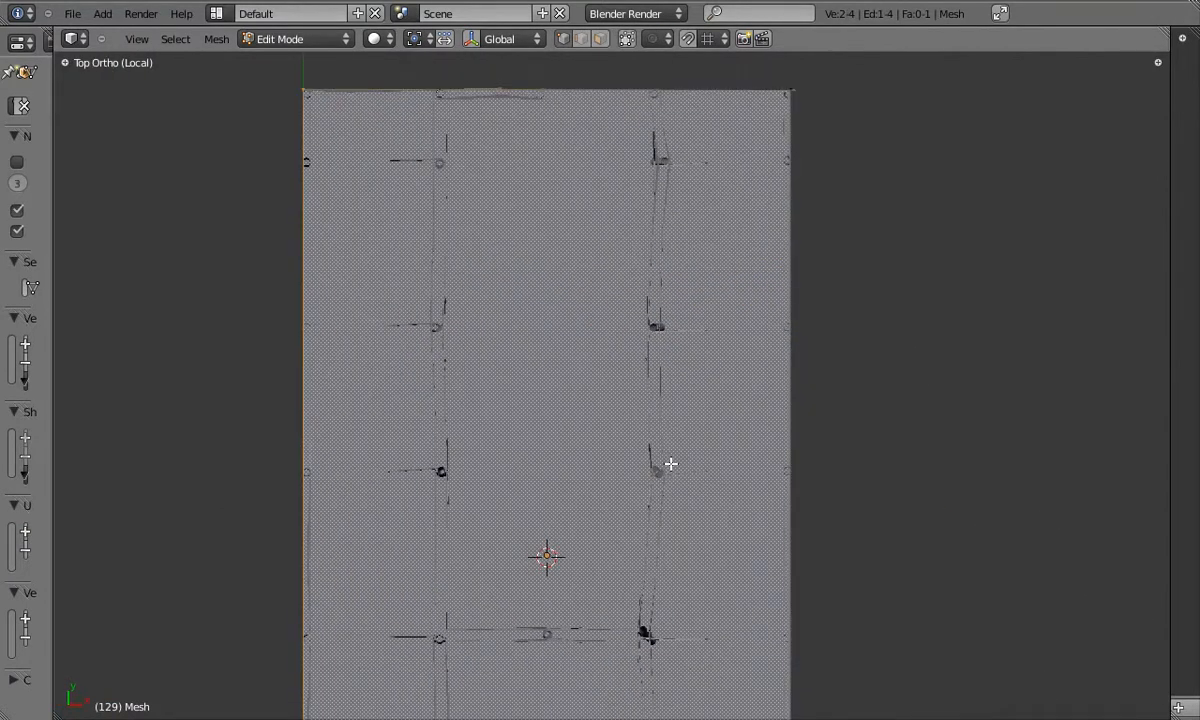
{"action": "key", "text": "Tab"}
{"action": "scroll", "coordinate": [597, 198], "scroll_direction": "down", "scroll_amount": 3}
{"action": "key", "text": "Tab"}
Delete the floor plane's face, keeping its outline edges
{"action": "right_click_drag", "start_coordinate": [465, 133], "coordinate": [477, 134]}
{"action": "right_click", "coordinate": [507, 146]}
{"action": "key", "text": "w"}
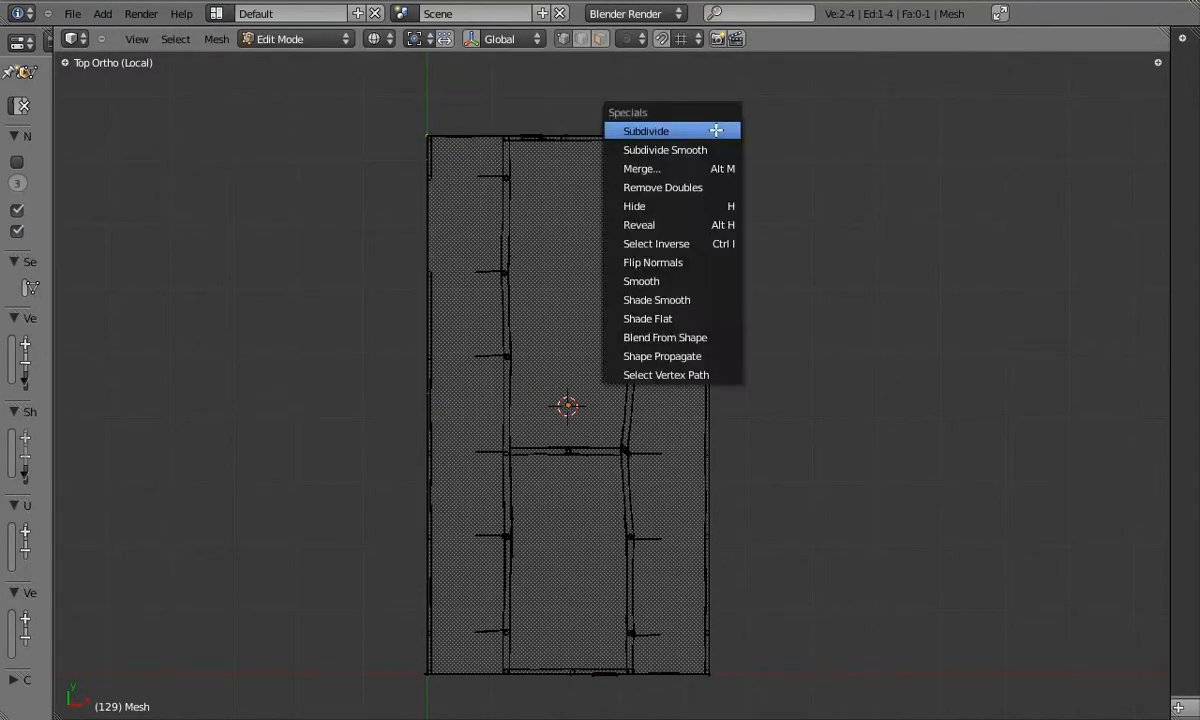
{"action": "left_click", "coordinate": [715, 130]}
{"action": "right_click", "coordinate": [559, 125]}
{"action": "key", "text": "x"}
{"action": "left_click", "coordinate": [559, 125]}
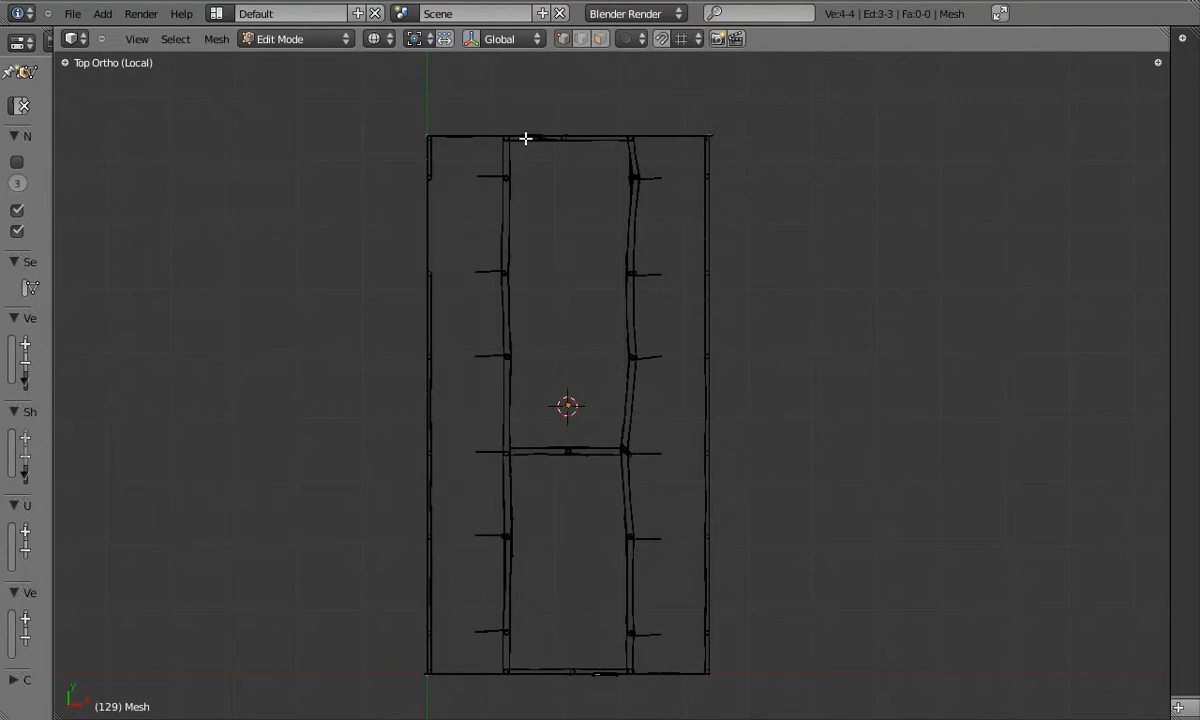
{"action": "key", "text": "g"}
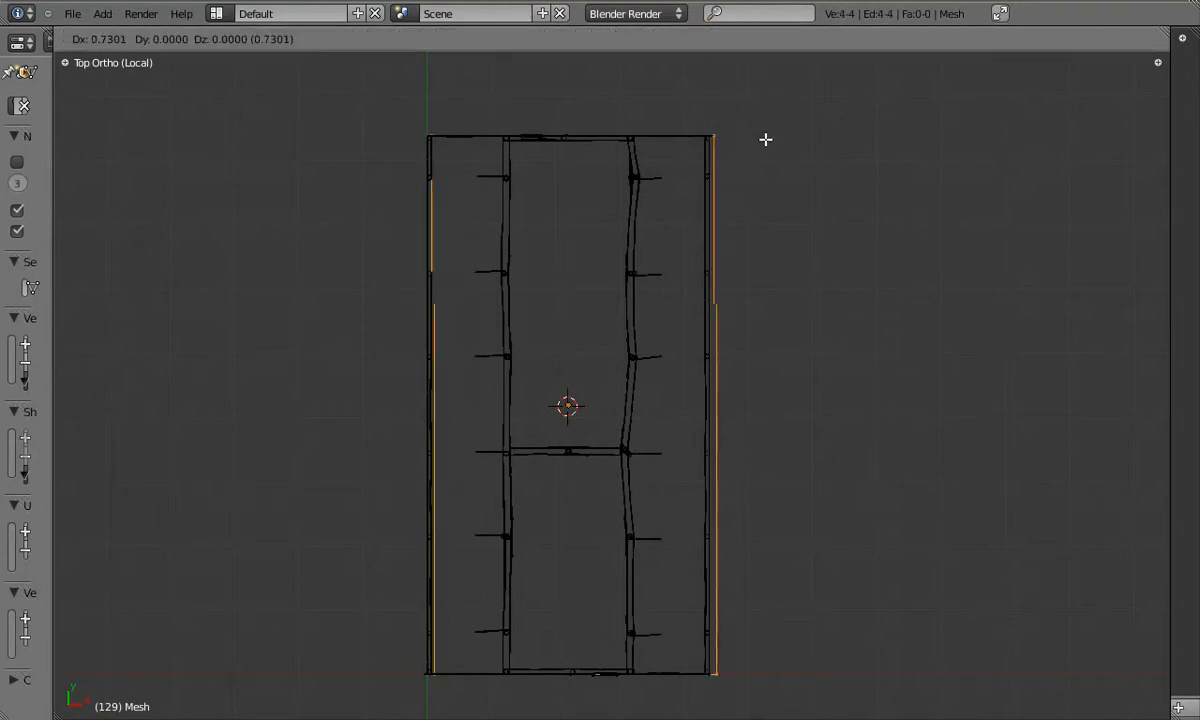
{"action": "right_click", "coordinate": [785, 147]}
Snap the 3D cursor to the center of the selected floor outline
{"action": "scroll", "coordinate": [652, 116], "scroll_direction": "up", "scroll_amount": 8}
{"action": "middle_click_drag", "start_coordinate": [652, 222], "coordinate": [927, 223], "text": "shift"}
{"action": "scroll", "coordinate": [914, 215], "scroll_direction": "down", "scroll_amount": 2}
{"action": "scroll", "coordinate": [914, 215], "scroll_direction": "down", "scroll_amount": 2}
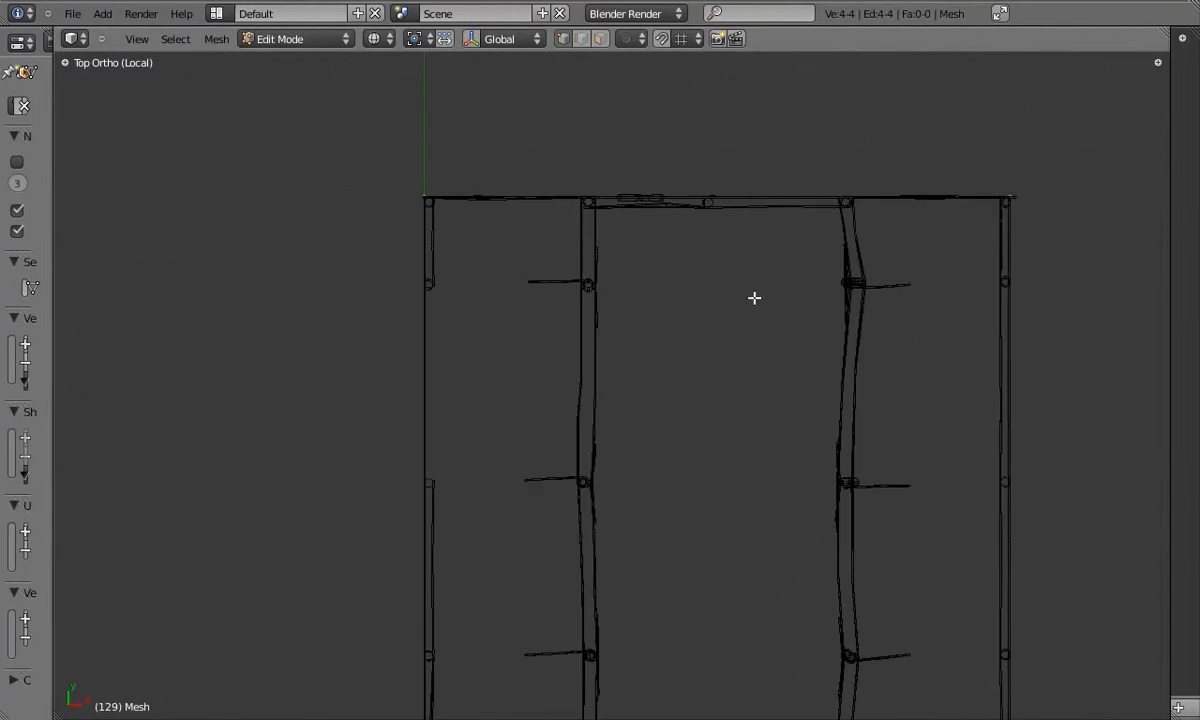
{"action": "key", "text": "KP_1"}
{"action": "middle_click_drag", "start_coordinate": [808, 528], "coordinate": [741, 458], "text": "shift"}
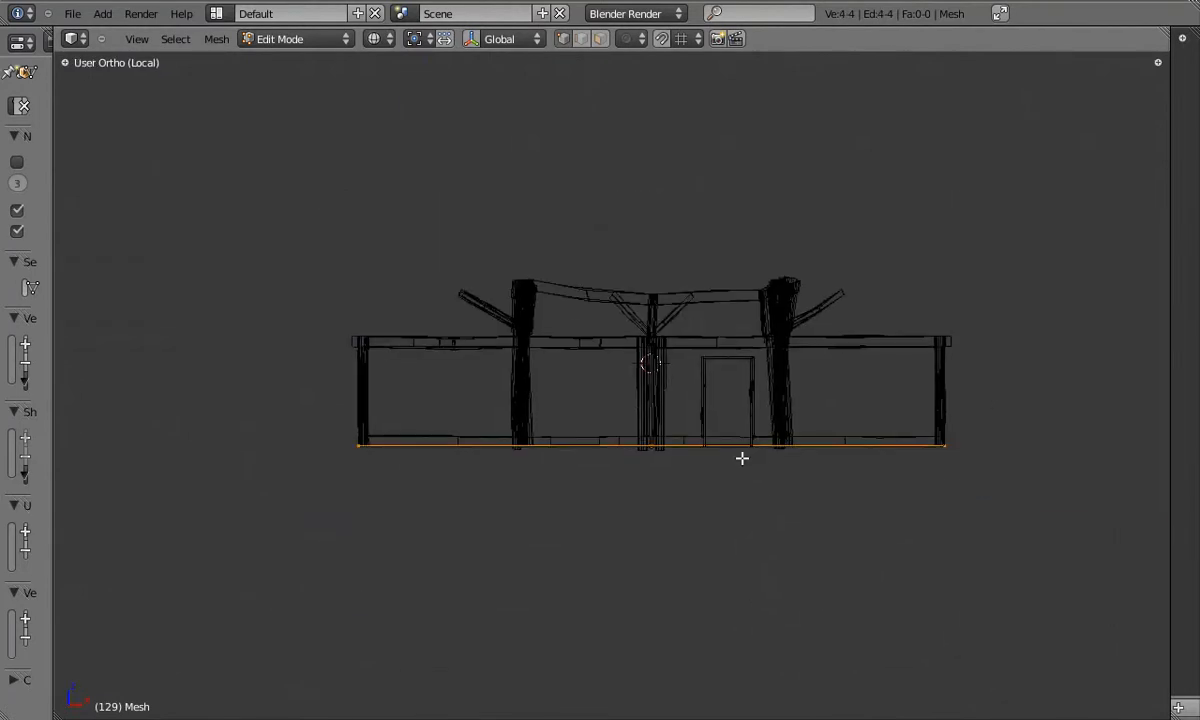
{"action": "key", "text": "shift+s"}
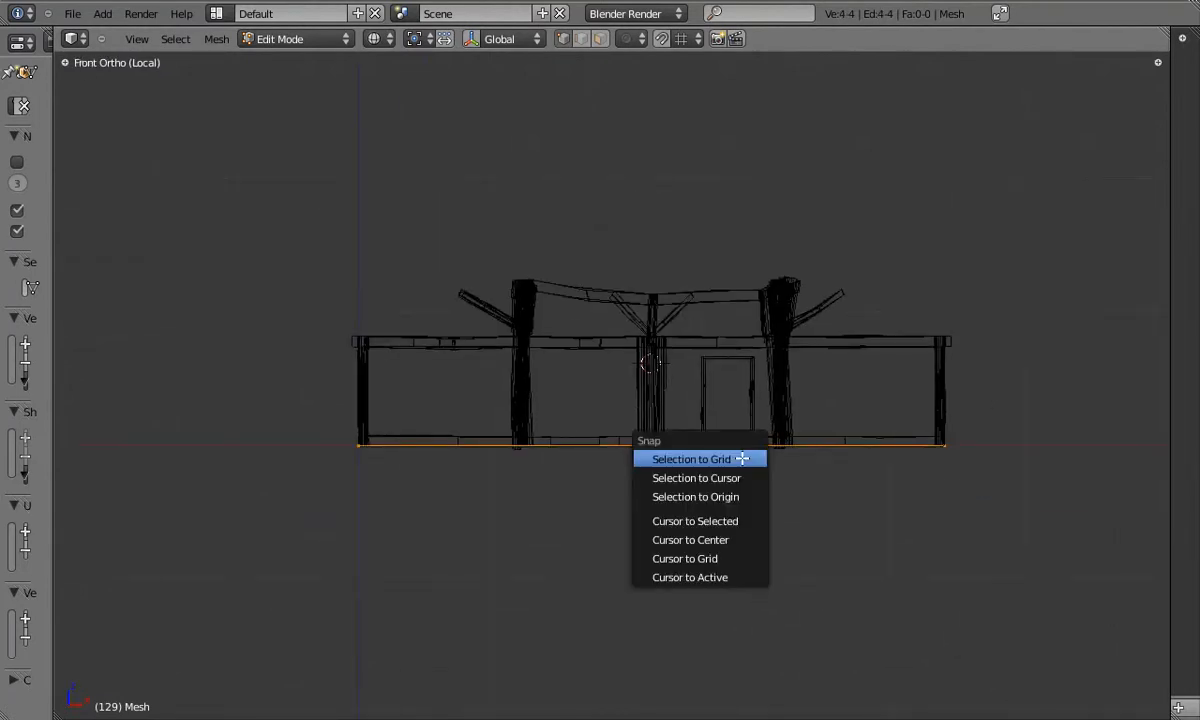
{"action": "left_click", "coordinate": [730, 535]}
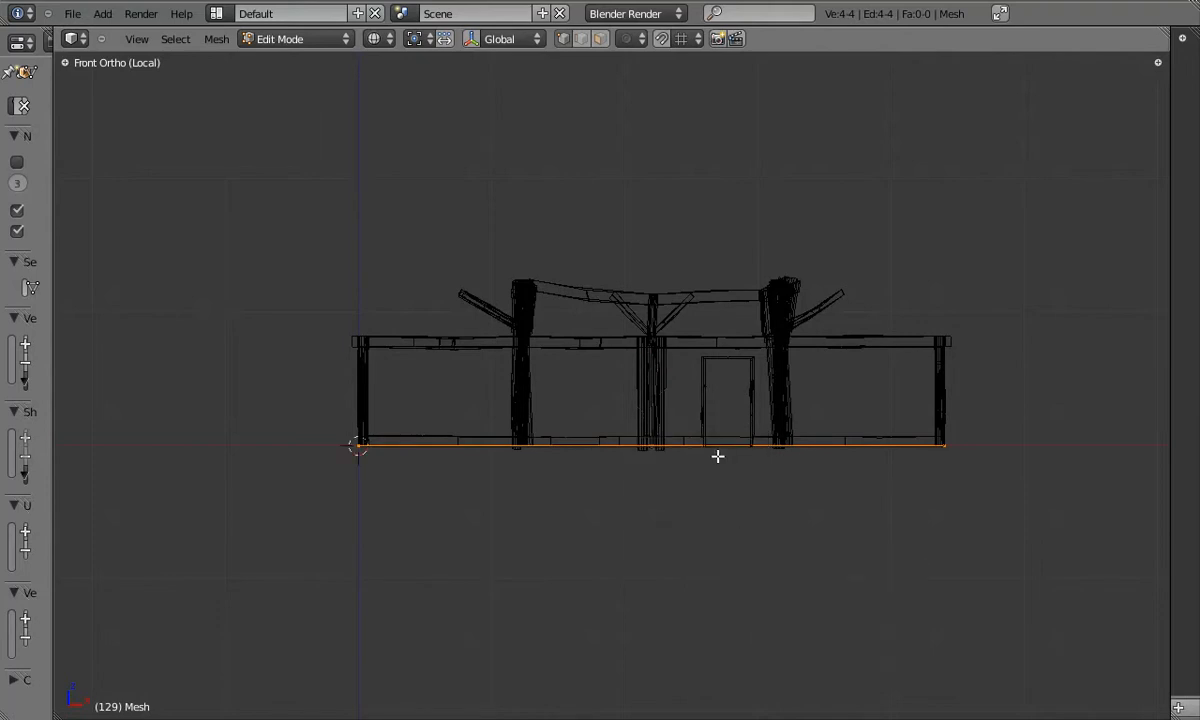
{"action": "key", "text": "shift+s"}
{"action": "left_click", "coordinate": [717, 438]}
Add a circle with 5 vertices at the 3D cursor in top view
{"action": "key", "text": "KP_7"}
{"action": "scroll", "coordinate": [644, 477], "scroll_direction": "down", "scroll_amount": 4}
{"action": "middle_click_drag", "start_coordinate": [732, 450], "coordinate": [739, 313], "text": "shift"}
{"action": "scroll", "coordinate": [683, 492], "scroll_direction": "up", "scroll_amount": 2}
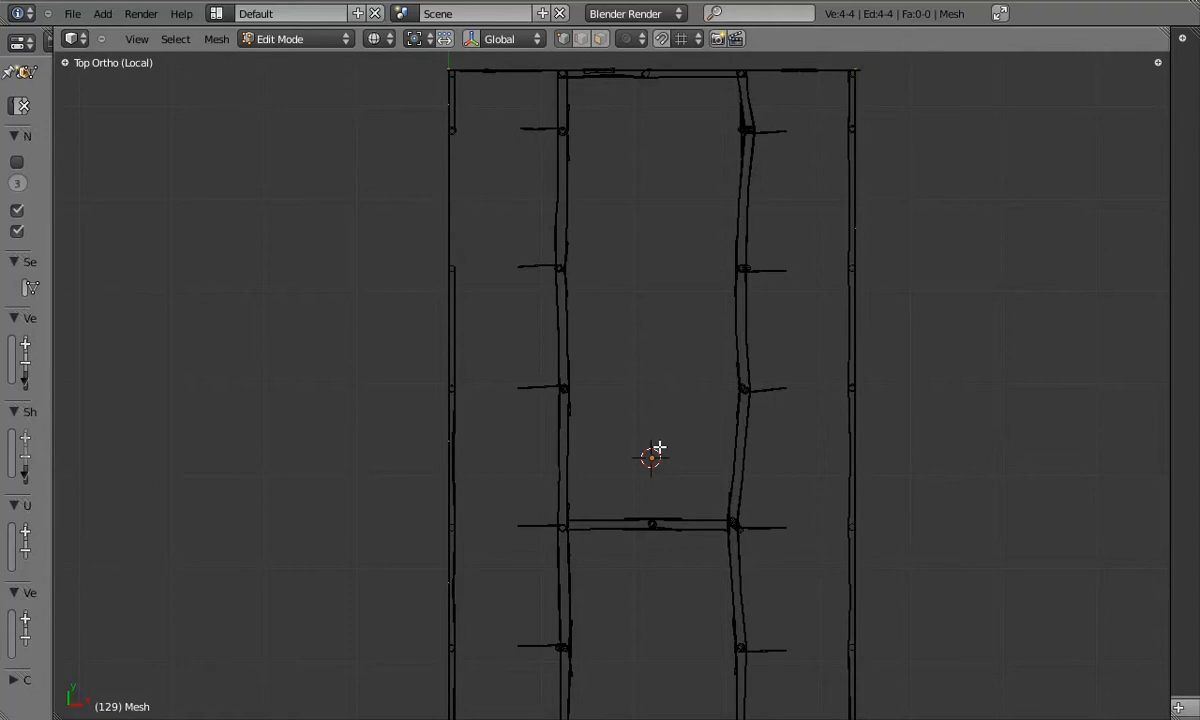
{"action": "key", "text": "shift+a"}
{"action": "left_click", "coordinate": [644, 484]}
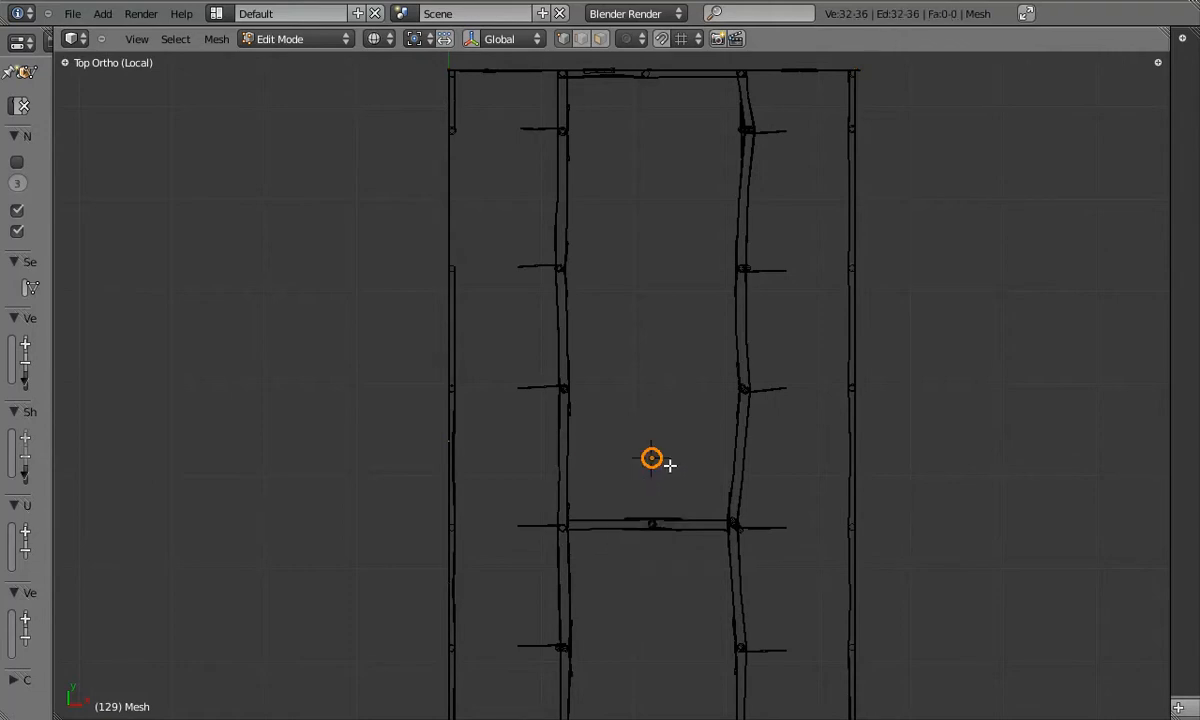
{"action": "scroll", "coordinate": [663, 467], "scroll_direction": "up", "scroll_amount": 9}
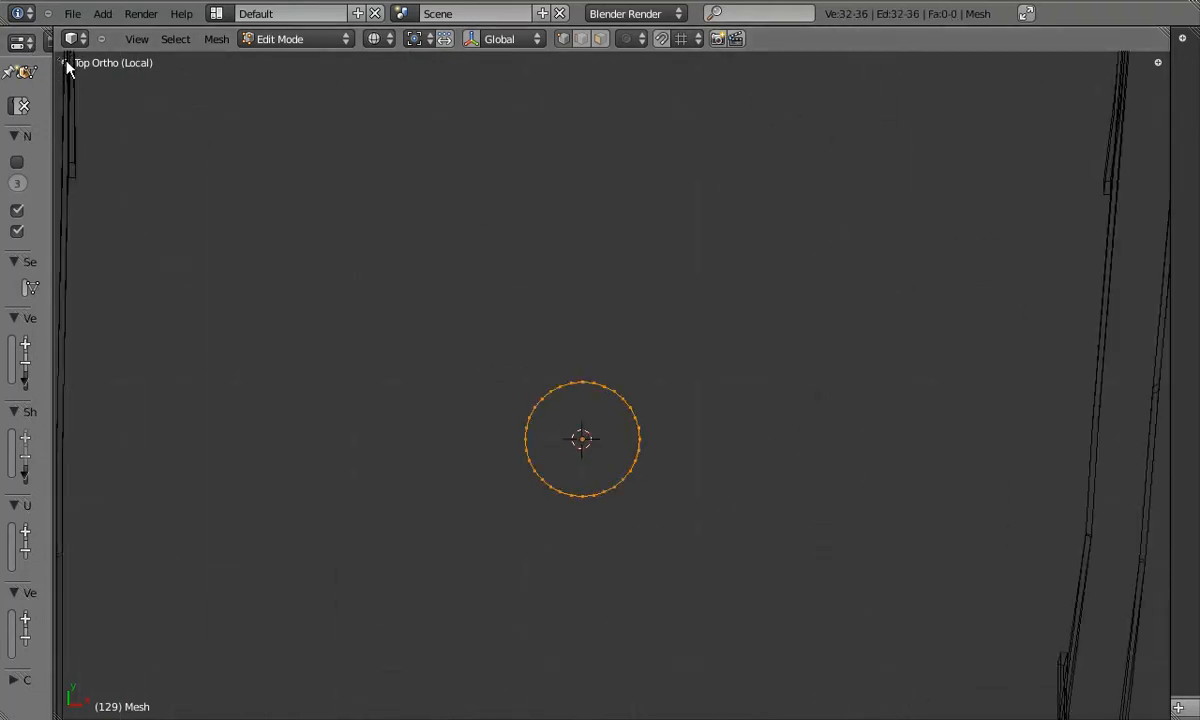
{"action": "left_click", "coordinate": [66, 61]}
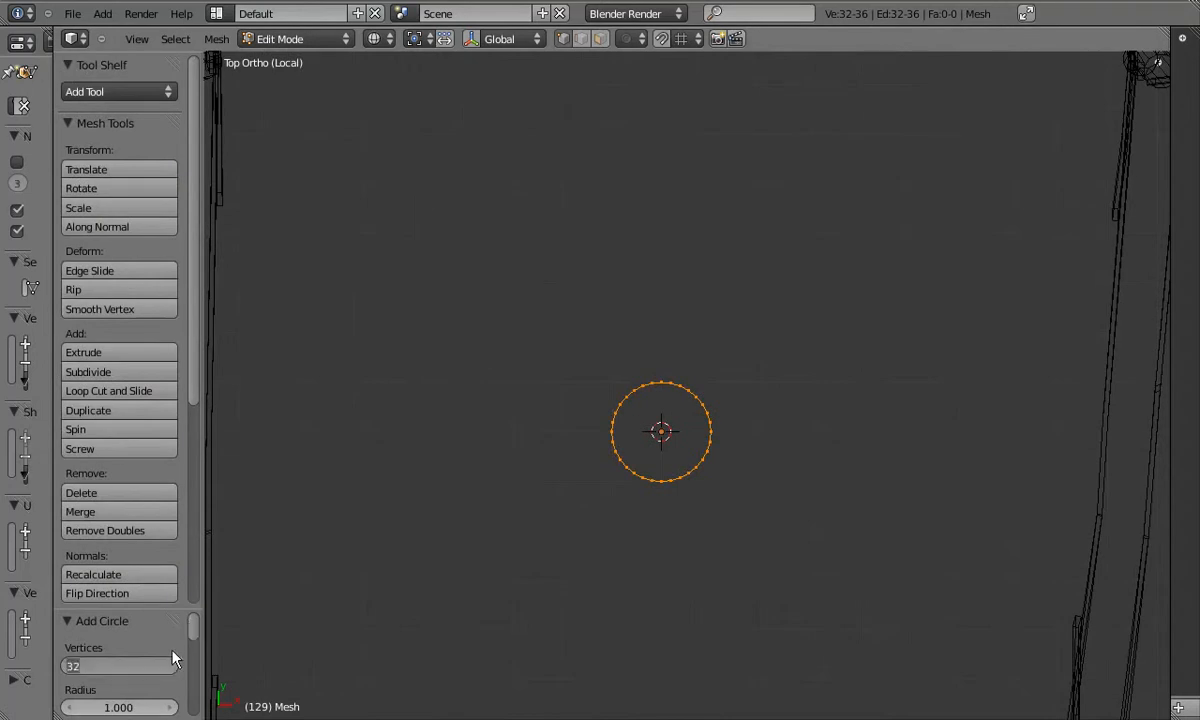
{"action": "type", "text": "5"}
{"action": "key", "text": "Return"}
Move the pentagon onto the inner post beside the cross beam and scale it to about 0.897
{"action": "scroll", "coordinate": [710, 374], "scroll_direction": "down", "scroll_amount": 3}
{"action": "middle_click_drag", "start_coordinate": [710, 374], "coordinate": [767, 374], "text": "shift"}
{"action": "key", "text": "g"}
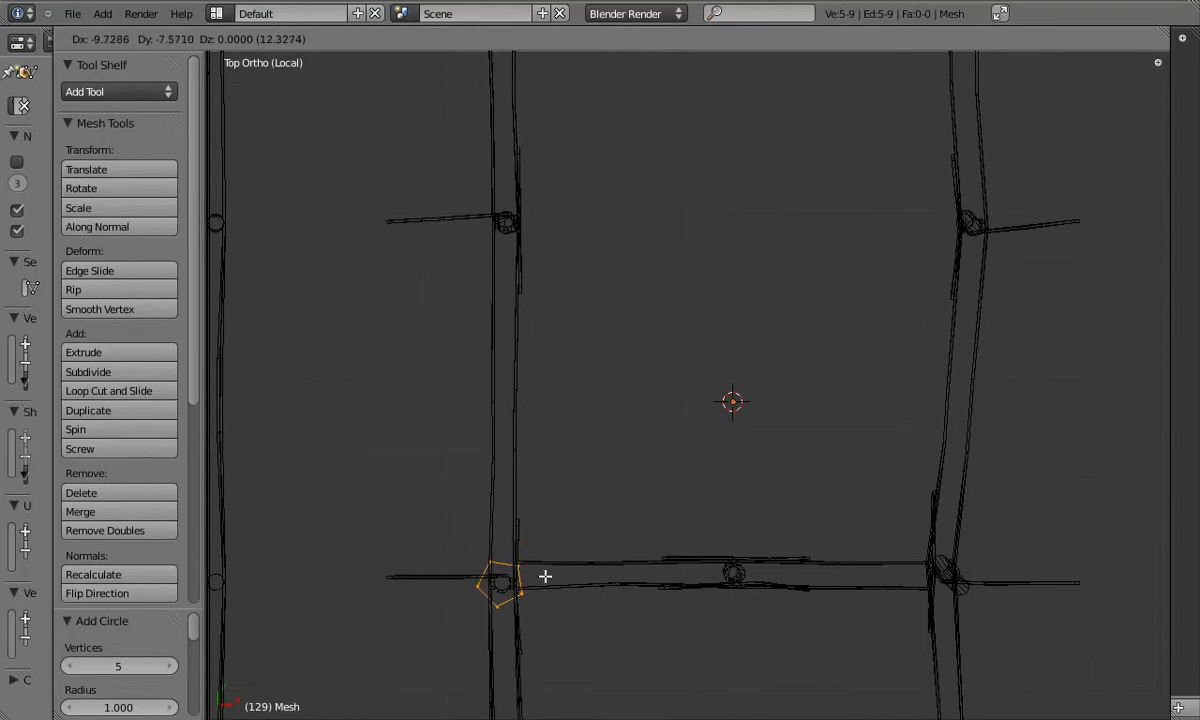
{"action": "left_click", "coordinate": [545, 575]}
{"action": "scroll", "coordinate": [504, 578], "scroll_direction": "up", "scroll_amount": 5}
{"action": "key", "text": "g"}
{"action": "left_click", "coordinate": [701, 499]}
{"action": "key", "text": "s"}
{"action": "left_click", "coordinate": [682, 499]}
{"action": "scroll", "coordinate": [681, 496], "scroll_direction": "down", "scroll_amount": 11}
{"action": "middle_click_drag", "start_coordinate": [672, 480], "coordinate": [608, 441], "text": "shift"}
{"action": "middle_click_drag", "start_coordinate": [608, 441], "coordinate": [606, 463]}
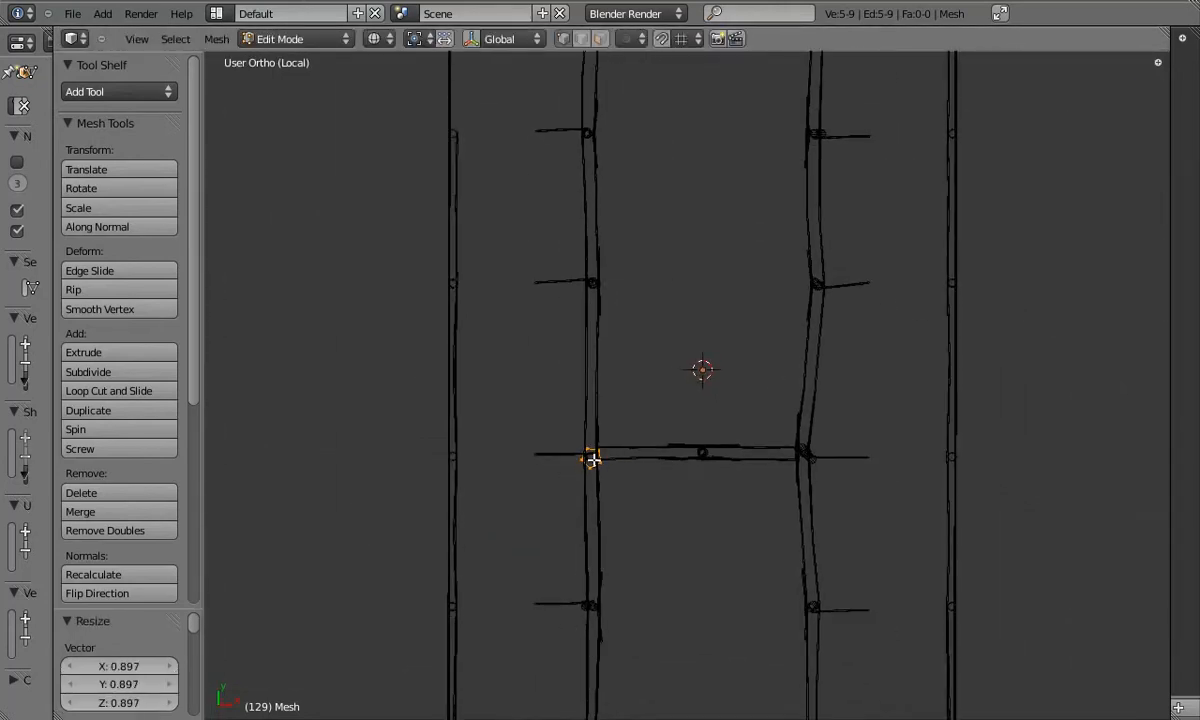
Enlarge the pentagon around the post in front view, scaling by about 1.418 and again by about 1.21
{"action": "scroll", "coordinate": [606, 463], "scroll_direction": "up", "scroll_amount": 12}
{"action": "key", "text": "KP_1"}
{"action": "scroll", "coordinate": [617, 447], "scroll_direction": "down", "scroll_amount": 6}
{"action": "scroll", "coordinate": [691, 405], "scroll_direction": "up", "scroll_amount": 4}
{"action": "key", "text": "s"}
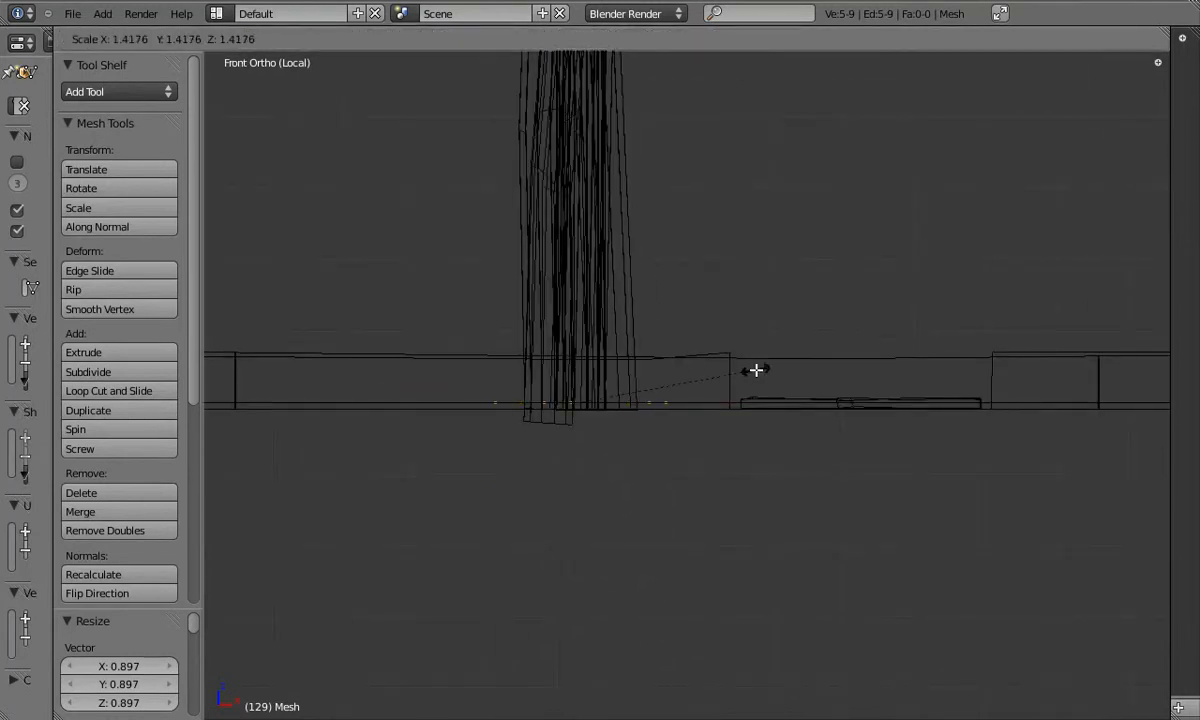
{"action": "left_click", "coordinate": [756, 370]}
{"action": "key", "text": "s"}
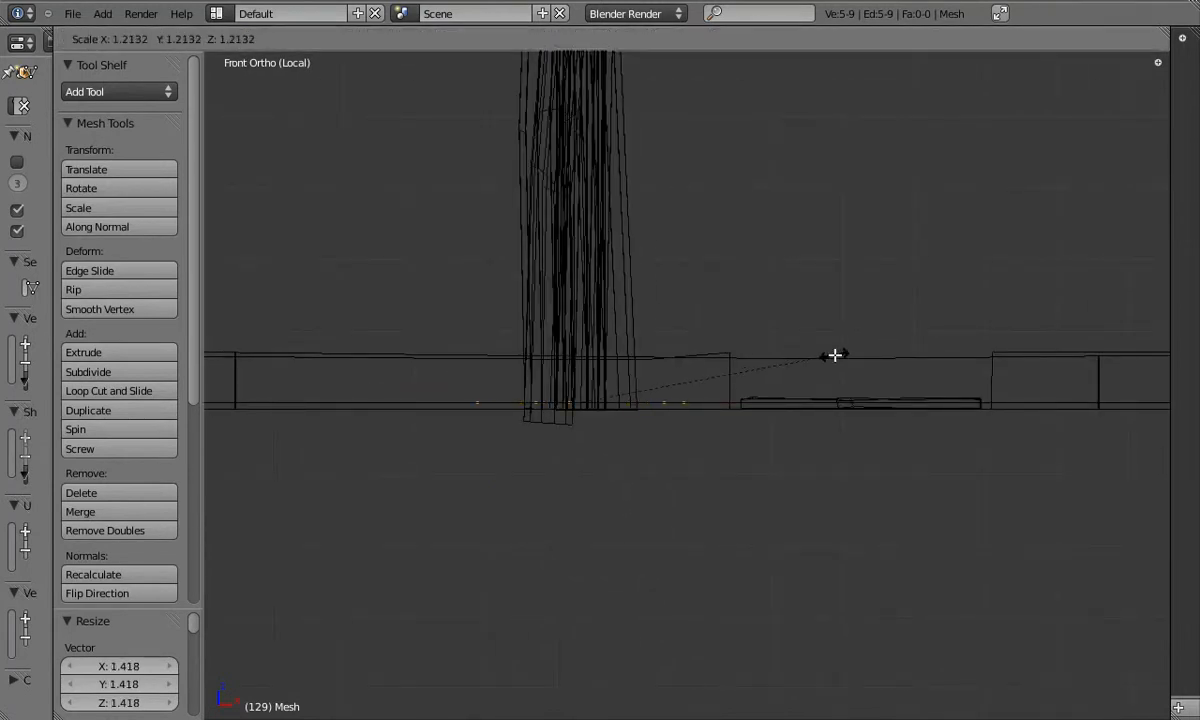
{"action": "left_click", "coordinate": [835, 355]}
Extrude the pentagon into a second ring, scale it inward and raise it along Z
{"action": "left_click", "coordinate": [815, 325]}
{"action": "key", "text": "s"}
{"action": "left_click", "coordinate": [742, 324]}
{"action": "key", "text": "g"}
{"action": "key", "text": "z"}
{"action": "left_click", "coordinate": [740, 338]}
Extrude the raised ring's edges downward and scale the resulting ring in toward the post
{"action": "key", "text": "alt+e"}
{"action": "left_click", "coordinate": [699, 332]}
{"action": "left_click", "coordinate": [739, 350]}
{"action": "key", "text": "s"}
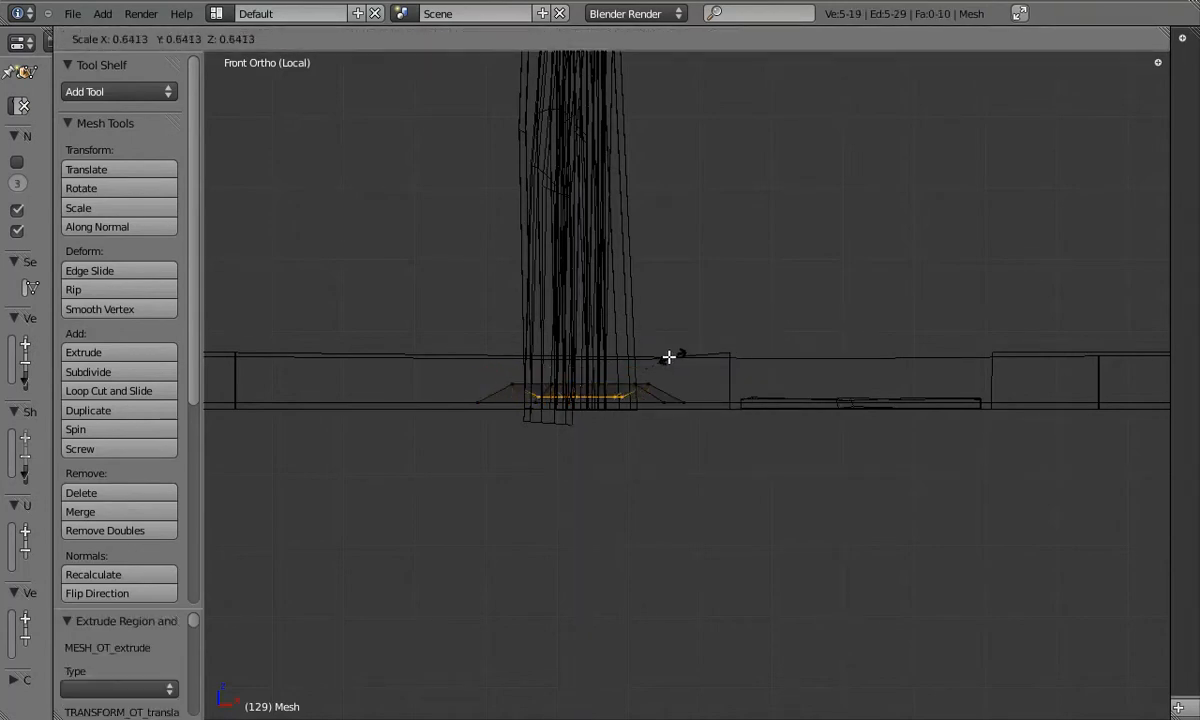
{"action": "left_click", "coordinate": [653, 357]}
Scale the innermost ring to about 0.484 and merge its vertices at their center
{"action": "mouse_move", "coordinate": [638, 364]}
{"action": "middle_mouse_down"}
{"action": "mouse_move", "coordinate": [616, 370]}
{"action": "mouse_move", "coordinate": [567, 443]}
{"action": "mouse_move", "coordinate": [603, 486]}
{"action": "mouse_move", "coordinate": [702, 528]}
{"action": "middle_mouse_up"}
{"action": "key", "text": "z"}
{"action": "key", "text": "KP_5"}
{"action": "key", "text": "s"}
{"action": "left_click", "coordinate": [675, 485]}
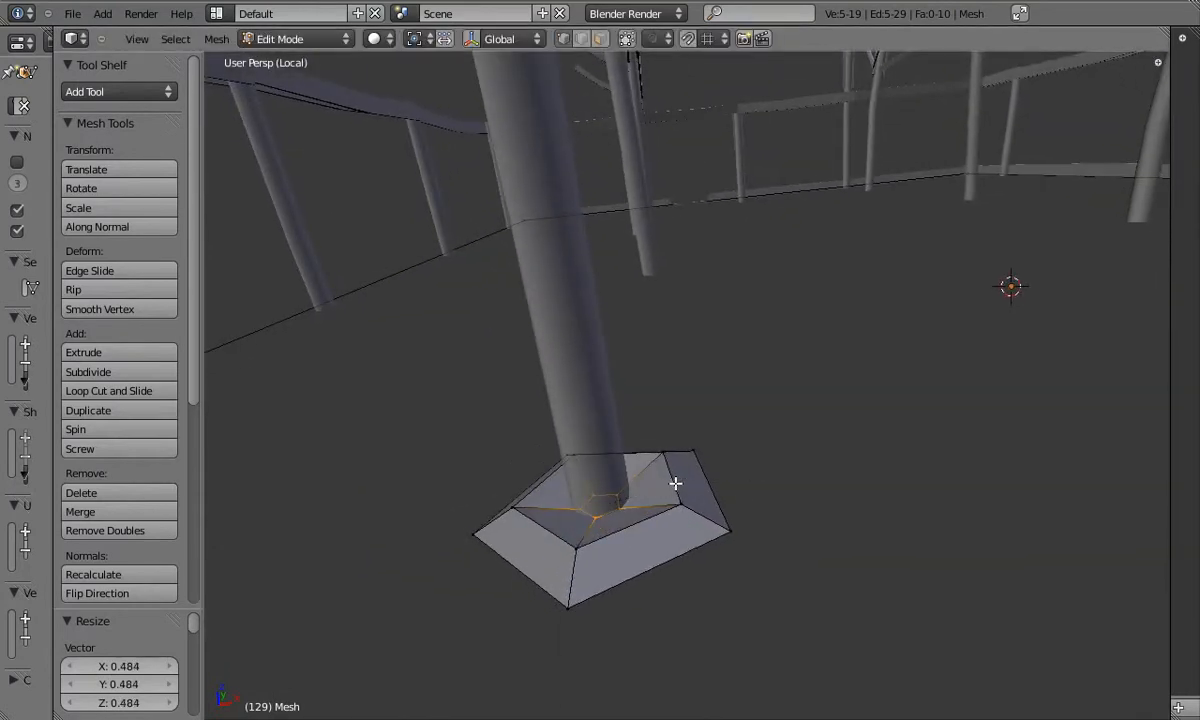
{"action": "key", "text": "w"}
{"action": "left_click", "coordinate": [640, 493]}
{"action": "left_click", "coordinate": [653, 497]}
Rescale the footing's outer ring, and scale its middle ring to about 0.606
{"action": "mouse_move", "coordinate": [653, 497]}
{"action": "middle_mouse_down"}
{"action": "mouse_move", "coordinate": [630, 474]}
{"action": "mouse_move", "coordinate": [654, 496]}
{"action": "mouse_move", "coordinate": [662, 474]}
{"action": "middle_mouse_up"}
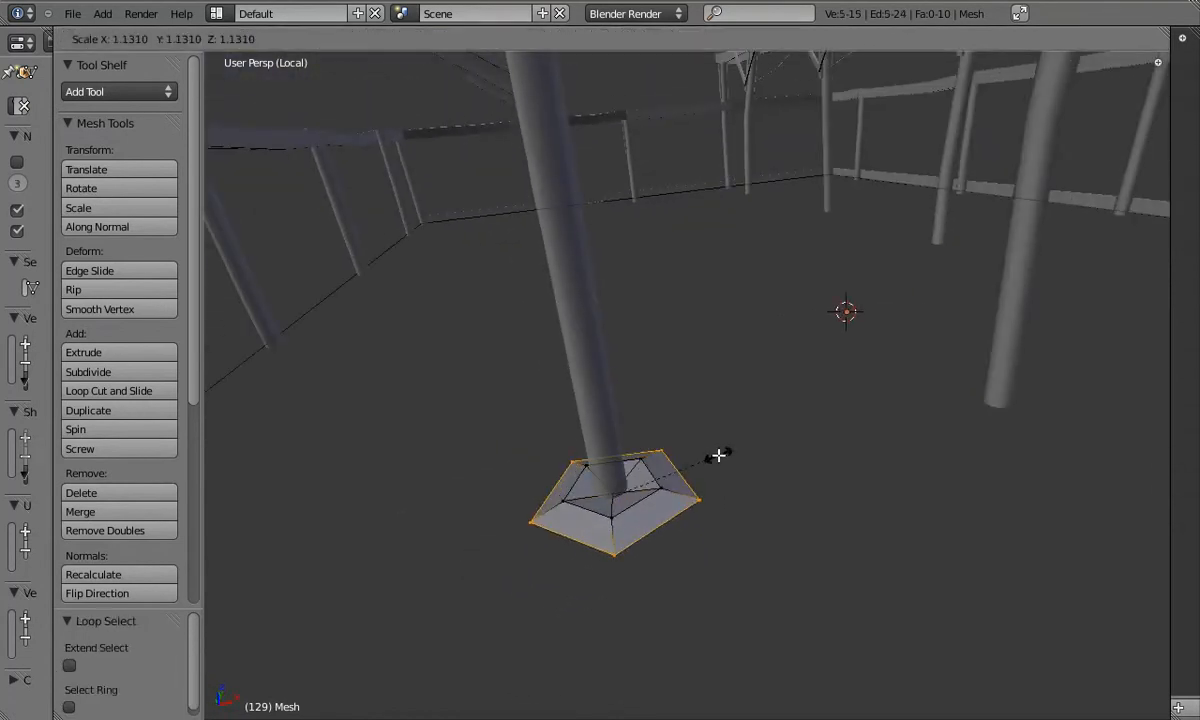
{"action": "left_click", "coordinate": [697, 455]}
{"action": "key", "text": "a"}
{"action": "scroll", "coordinate": [644, 466], "scroll_direction": "up", "scroll_amount": 2}
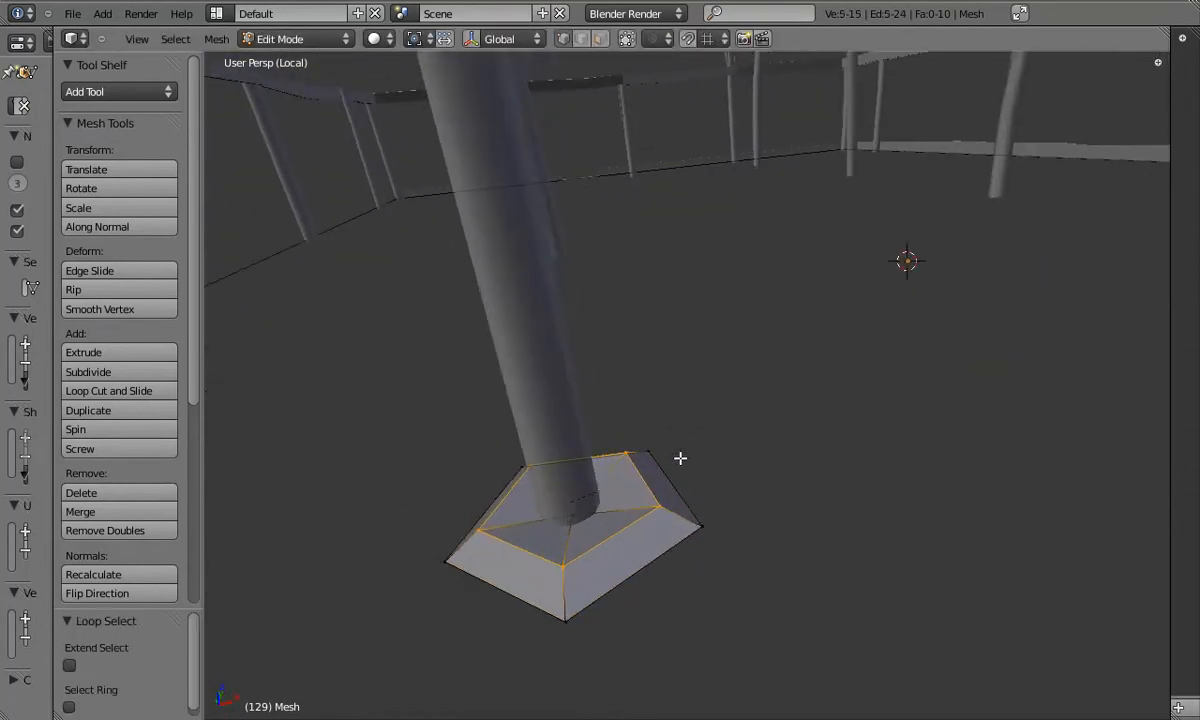
{"action": "key", "text": "s"}
{"action": "left_click", "coordinate": [630, 459]}
Adjust the height of the footing's middle ring and center vertex along Z in front view
{"action": "middle_click_drag", "start_coordinate": [557, 490], "coordinate": [579, 348]}
{"action": "key", "text": "KP_1"}
{"action": "key", "text": "z"}
{"action": "scroll", "coordinate": [618, 528], "scroll_direction": "up", "scroll_amount": 3}
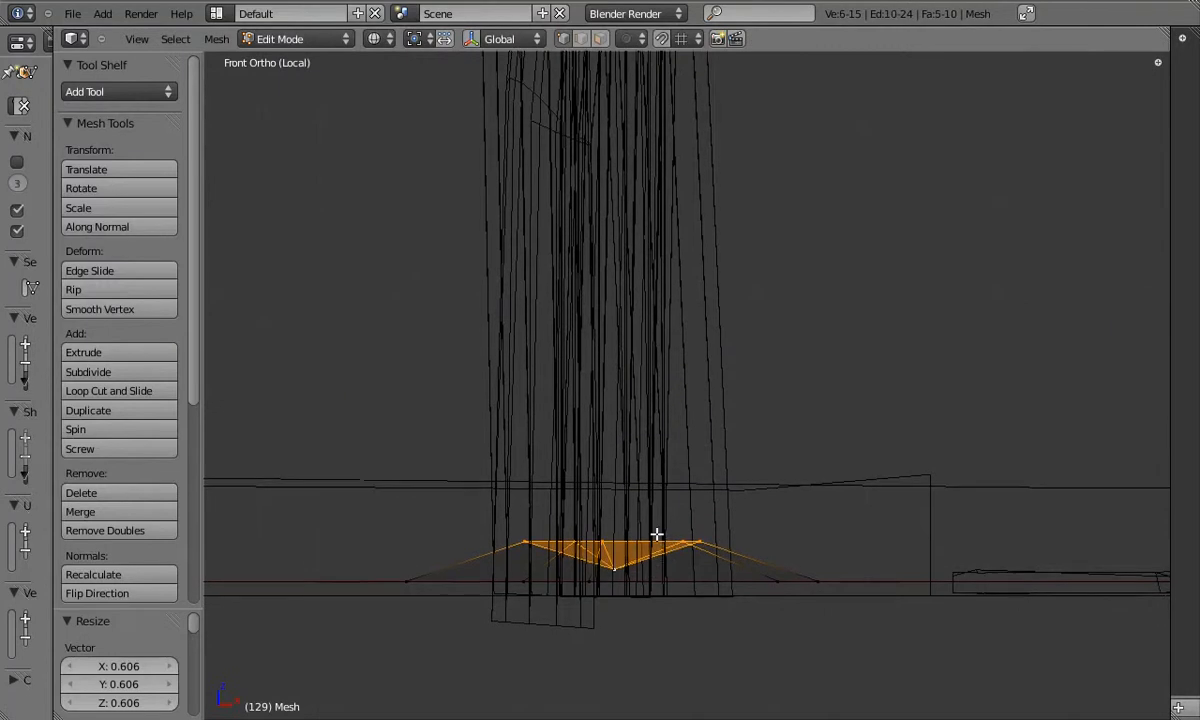
{"action": "middle_click_drag", "start_coordinate": [657, 567], "coordinate": [657, 509], "text": "shift"}
{"action": "key", "text": "g"}
{"action": "key", "text": "z"}
{"action": "left_click", "coordinate": [657, 508]}
{"action": "key", "text": "g"}
{"action": "key", "text": "z"}
{"action": "left_click", "coordinate": [624, 541]}
Box-select the footing's raised vertices and move them along Z
{"action": "key", "text": "b"}
{"action": "left_click_drag", "start_coordinate": [447, 455], "coordinate": [790, 522]}
{"action": "key", "text": "g"}
{"action": "key", "text": "z"}
{"action": "left_click", "coordinate": [760, 507]}
Apply smooth shading to the floor and footing mesh and check its shape in solid perspective view
{"action": "key", "text": "KP_5"}
{"action": "key", "text": "z"}
{"action": "scroll", "coordinate": [632, 463], "scroll_direction": "down", "scroll_amount": 5}
{"action": "middle_click_drag", "start_coordinate": [632, 463], "coordinate": [693, 506]}
{"action": "key", "text": "Tab"}
{"action": "left_click", "coordinate": [113, 334]}
{"action": "scroll", "coordinate": [710, 501], "scroll_direction": "up", "scroll_amount": 3}
{"action": "key", "text": "Tab"}
{"action": "key", "text": "Tab"}
{"action": "scroll", "coordinate": [669, 493], "scroll_direction": "down", "scroll_amount": 2}
{"action": "scroll", "coordinate": [549, 458], "scroll_direction": "down", "scroll_amount": 1}
{"action": "scroll", "coordinate": [693, 506], "scroll_direction": "up", "scroll_amount": 3}
Fine-tune the pentagonal footing around the post in edit mode and return to wireframe object mode
{"action": "key", "text": "Tab"}
{"action": "left_click", "coordinate": [688, 497]}
{"action": "key", "text": "Tab"}
{"action": "scroll", "coordinate": [687, 496], "scroll_direction": "down", "scroll_amount": 3}
{"action": "key", "text": "Tab"}
{"action": "right_click", "coordinate": [642, 501]}
{"action": "left_click", "coordinate": [672, 516]}
{"action": "mouse_move", "coordinate": [672, 516]}
{"action": "middle_mouse_down"}
{"action": "mouse_move", "coordinate": [635, 411]}
{"action": "mouse_move", "coordinate": [681, 502]}
{"action": "mouse_move", "coordinate": [584, 588]}
{"action": "mouse_move", "coordinate": [691, 482]}
{"action": "mouse_move", "coordinate": [790, 565]}
{"action": "mouse_move", "coordinate": [672, 429]}
{"action": "mouse_move", "coordinate": [643, 471]}
{"action": "mouse_move", "coordinate": [838, 477]}
{"action": "mouse_move", "coordinate": [727, 447]}
{"action": "middle_mouse_up"}
{"action": "key", "text": "Tab"}
{"action": "key", "text": "z"}
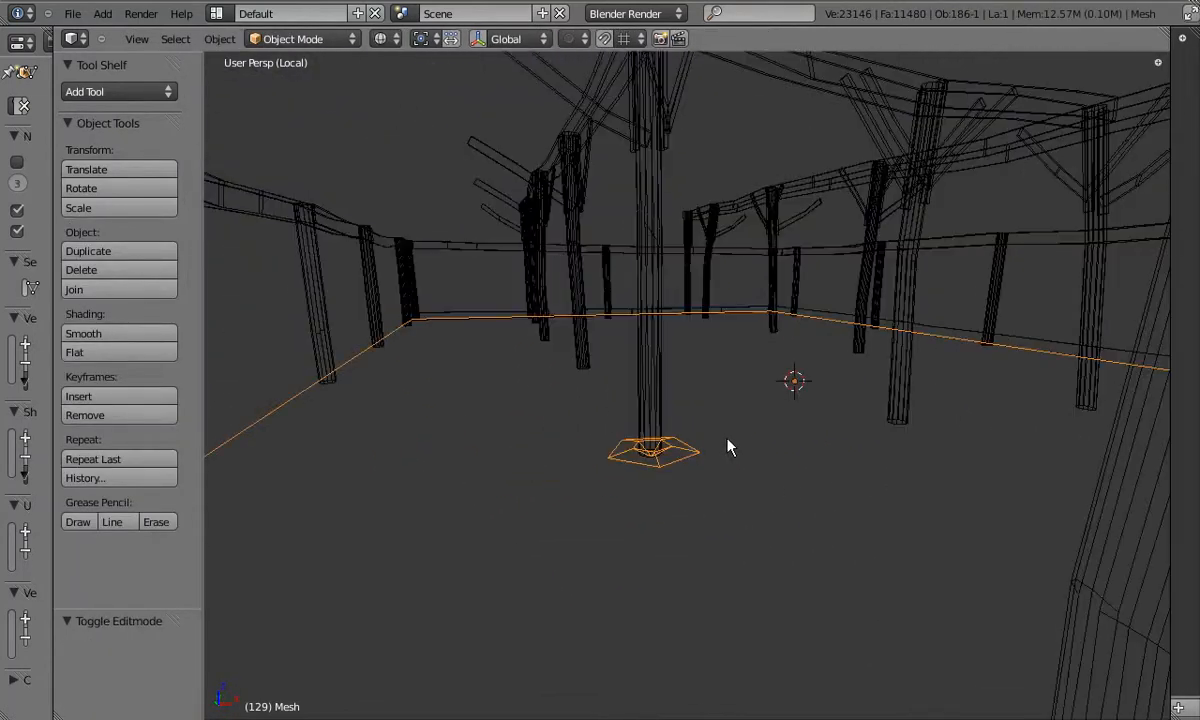
Duplicate the footing in top orthographic view and align the copy with the next post up the same row
{"action": "key", "text": "KP_7"}
{"action": "key", "text": "KP_5"}
{"action": "scroll", "coordinate": [725, 447], "scroll_direction": "down", "scroll_amount": 6}
{"action": "key", "text": "Tab"}
{"action": "scroll", "coordinate": [715, 350], "scroll_direction": "up", "scroll_amount": 4}
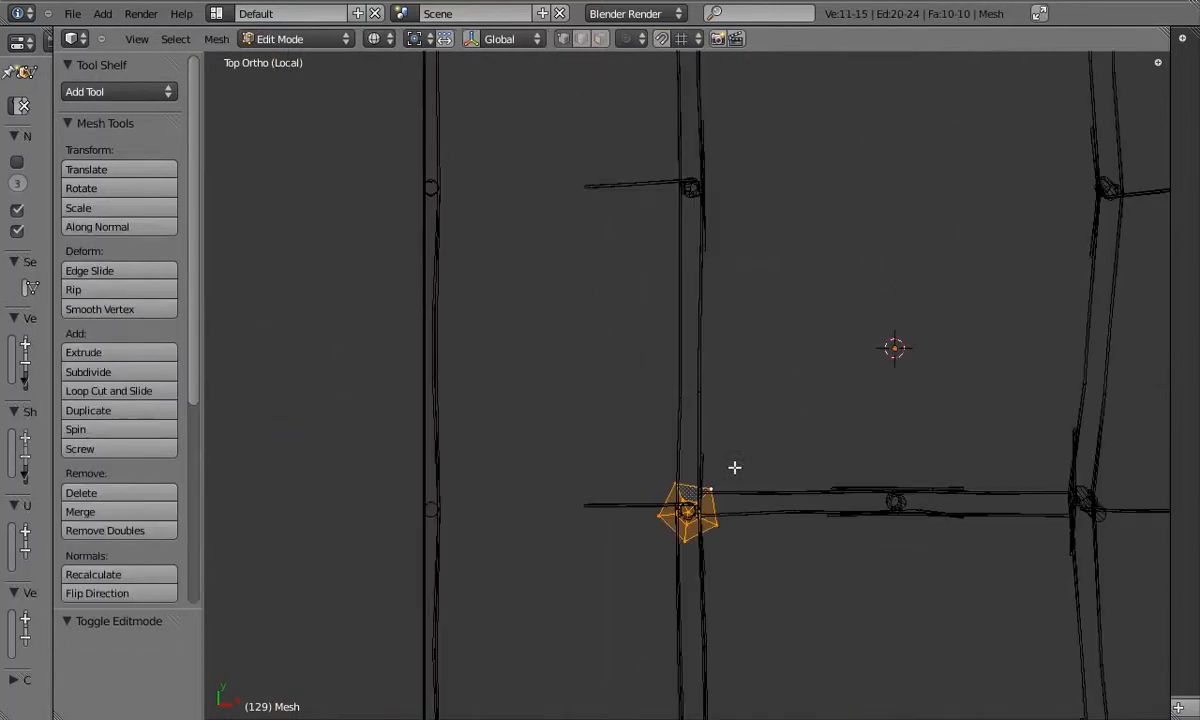
{"action": "key", "text": "shift+d"}
{"action": "left_click", "coordinate": [761, 90]}
{"action": "scroll", "coordinate": [763, 87], "scroll_direction": "up", "scroll_amount": 4}
{"action": "key", "text": "g"}
{"action": "left_click", "coordinate": [752, 307]}
{"action": "scroll", "coordinate": [780, 246], "scroll_direction": "down", "scroll_amount": 5}
Duplicate the footing again onto the following post up the row and check its alignment
{"action": "middle_click_drag", "start_coordinate": [732, 223], "coordinate": [702, 426], "text": "shift"}
{"action": "key", "text": "shift+d"}
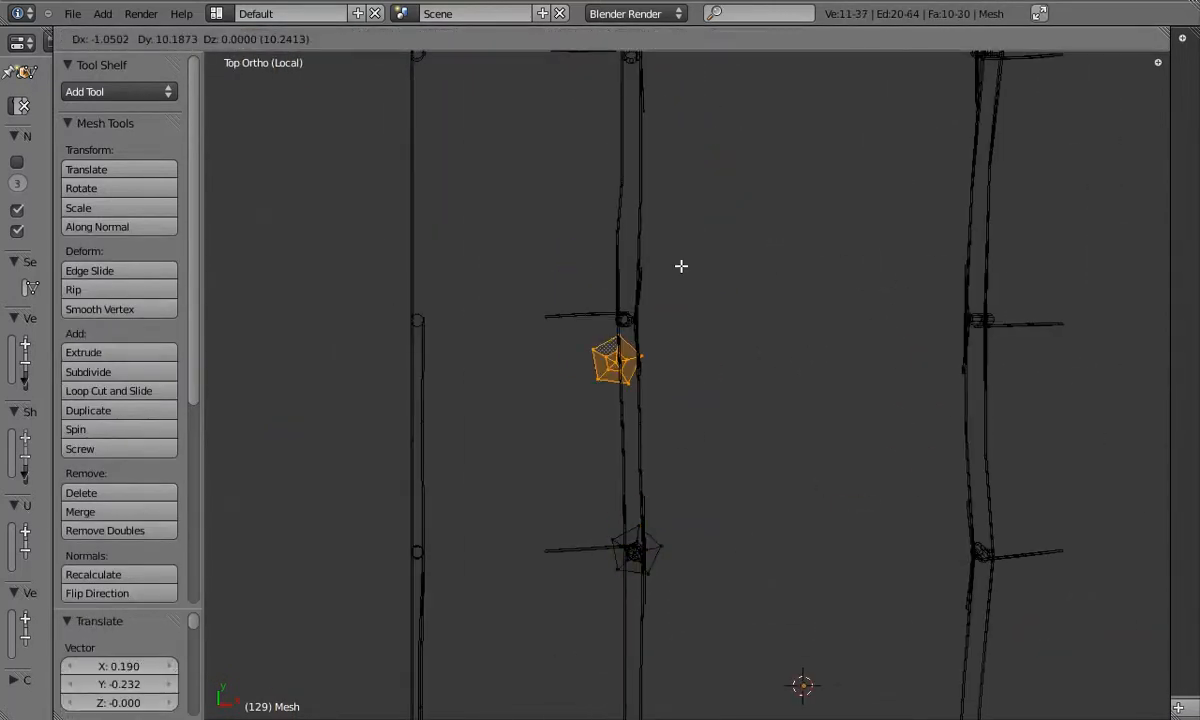
{"action": "left_click", "coordinate": [697, 194]}
{"action": "scroll", "coordinate": [697, 200], "scroll_direction": "up", "scroll_amount": 5}
{"action": "middle_click_drag", "start_coordinate": [614, 216], "coordinate": [717, 320], "text": "shift"}
{"action": "middle_click_drag", "start_coordinate": [675, 368], "coordinate": [672, 319]}
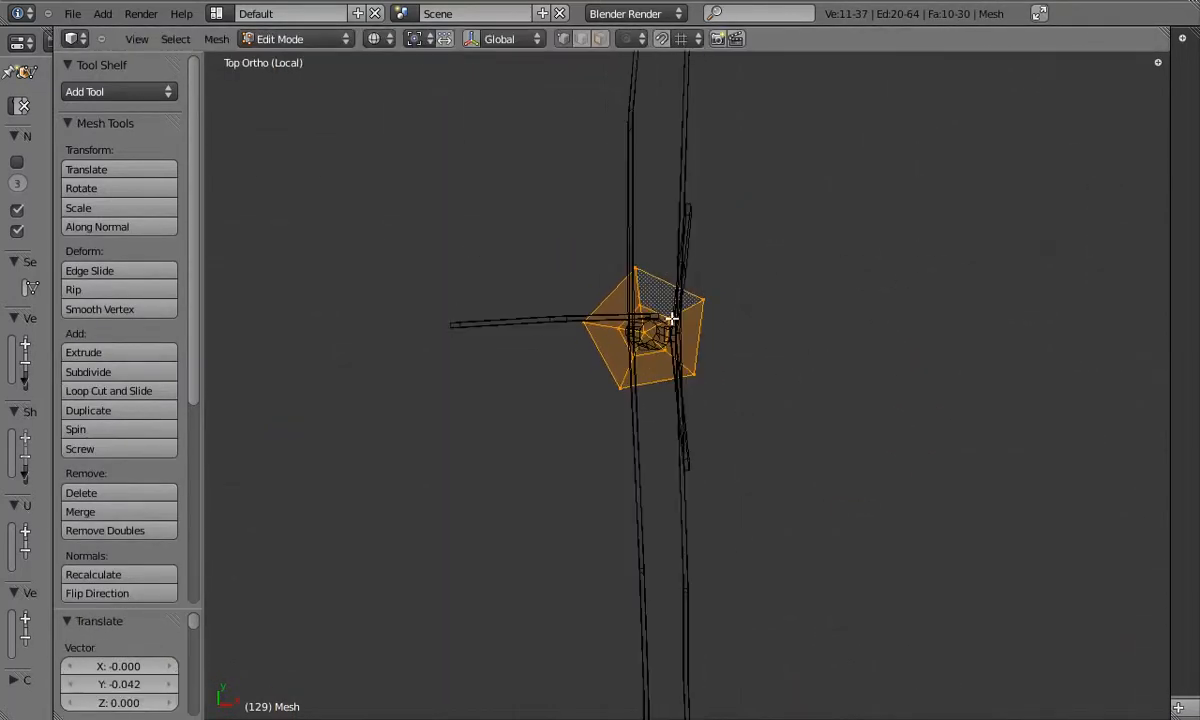
Place another copy of the footing on the next post up the row, center it and rotate it
{"action": "key", "text": "KP_7"}
{"action": "scroll", "coordinate": [672, 298], "scroll_direction": "down", "scroll_amount": 4}
{"action": "key", "text": "shift+d"}
{"action": "left_click", "coordinate": [625, 241]}
{"action": "scroll", "coordinate": [625, 241], "scroll_direction": "up", "scroll_amount": 4}
{"action": "key", "text": "g"}
{"action": "left_click", "coordinate": [636, 276]}
{"action": "middle_click_drag", "start_coordinate": [582, 343], "coordinate": [549, 340]}
{"action": "key", "text": "KP_7"}
{"action": "key", "text": "g"}
{"action": "left_click", "coordinate": [545, 321]}
{"action": "scroll", "coordinate": [544, 319], "scroll_direction": "down", "scroll_amount": 4}
{"action": "key", "text": "r"}
{"action": "left_click", "coordinate": [556, 306]}
Box-select an existing footing, duplicate it onto the middle post of the crossbeam and center the copy there
{"action": "scroll", "coordinate": [554, 296], "scroll_direction": "down", "scroll_amount": 7}
{"action": "middle_click_drag", "start_coordinate": [450, 655], "coordinate": [520, 215], "text": "shift"}
{"action": "key", "text": "a"}
{"action": "key", "text": "b"}
{"action": "left_click_drag", "start_coordinate": [530, 228], "coordinate": [602, 300]}
{"action": "scroll", "coordinate": [600, 295], "scroll_direction": "up", "scroll_amount": 5}
{"action": "key", "text": "shift+d"}
{"action": "left_click", "coordinate": [790, 221]}
{"action": "scroll", "coordinate": [795, 226], "scroll_direction": "up", "scroll_amount": 6}
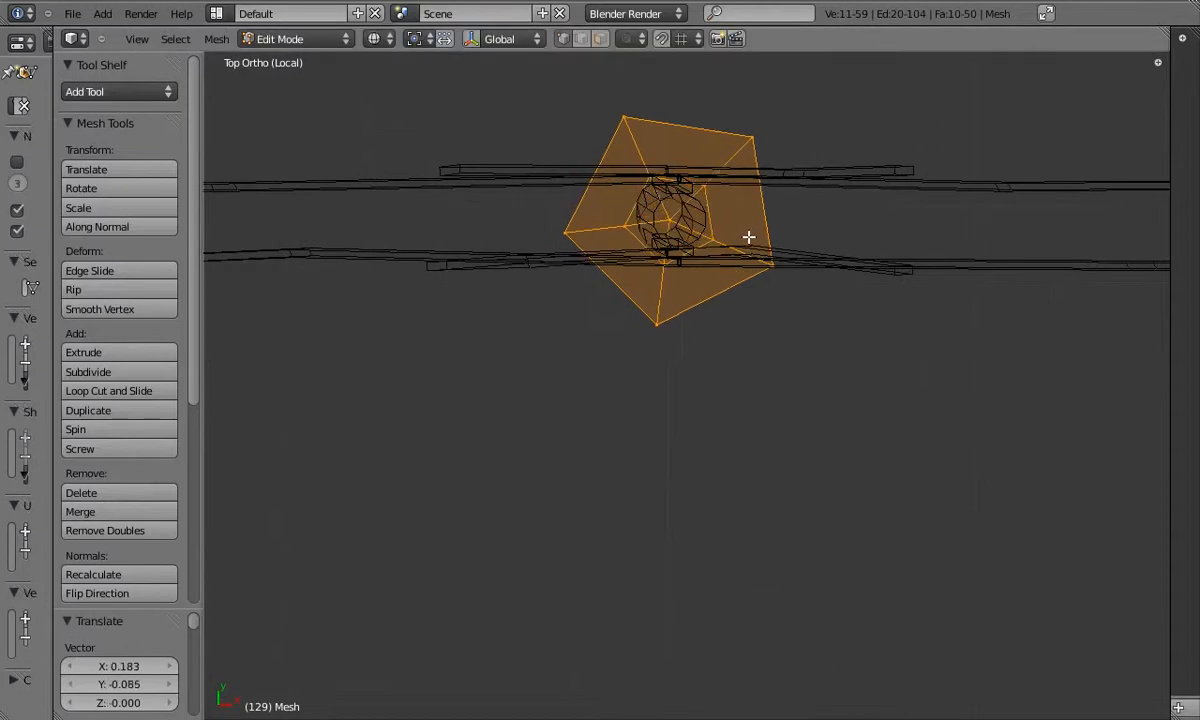
{"action": "middle_click_drag", "start_coordinate": [832, 293], "coordinate": [707, 233]}
{"action": "key", "text": "KP_7"}
{"action": "key", "text": "g"}
{"action": "left_click", "coordinate": [694, 238]}
Duplicate the footing onto the inner-row post below the crossbeam, then align and rotate the copy
{"action": "scroll", "coordinate": [694, 238], "scroll_direction": "down", "scroll_amount": 6}
{"action": "key", "text": "shift+d"}
{"action": "left_click", "coordinate": [445, 474]}
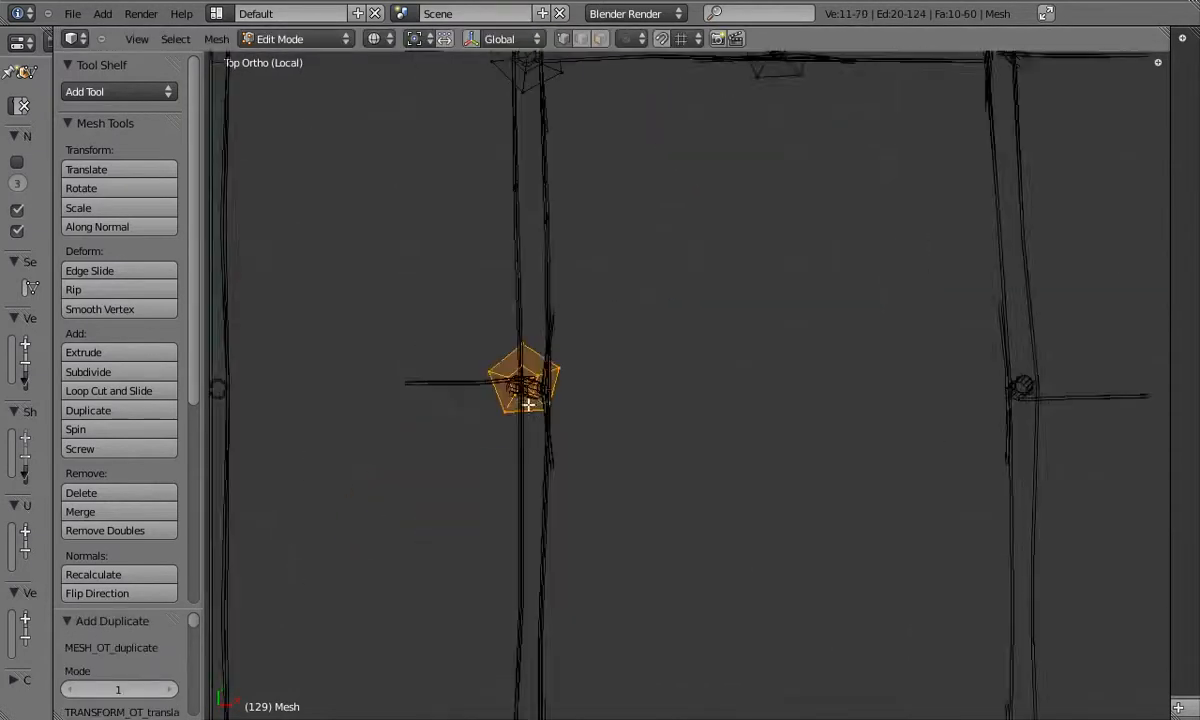
{"action": "key", "text": "g"}
{"action": "left_click", "coordinate": [535, 368]}
{"action": "key", "text": "r"}
{"action": "left_click", "coordinate": [650, 430]}
Duplicate the footing onto the lowest braced post of the inner row and center it
{"action": "scroll", "coordinate": [625, 395], "scroll_direction": "down", "scroll_amount": 3}
{"action": "key", "text": "shift+d"}
{"action": "left_click", "coordinate": [557, 526]}
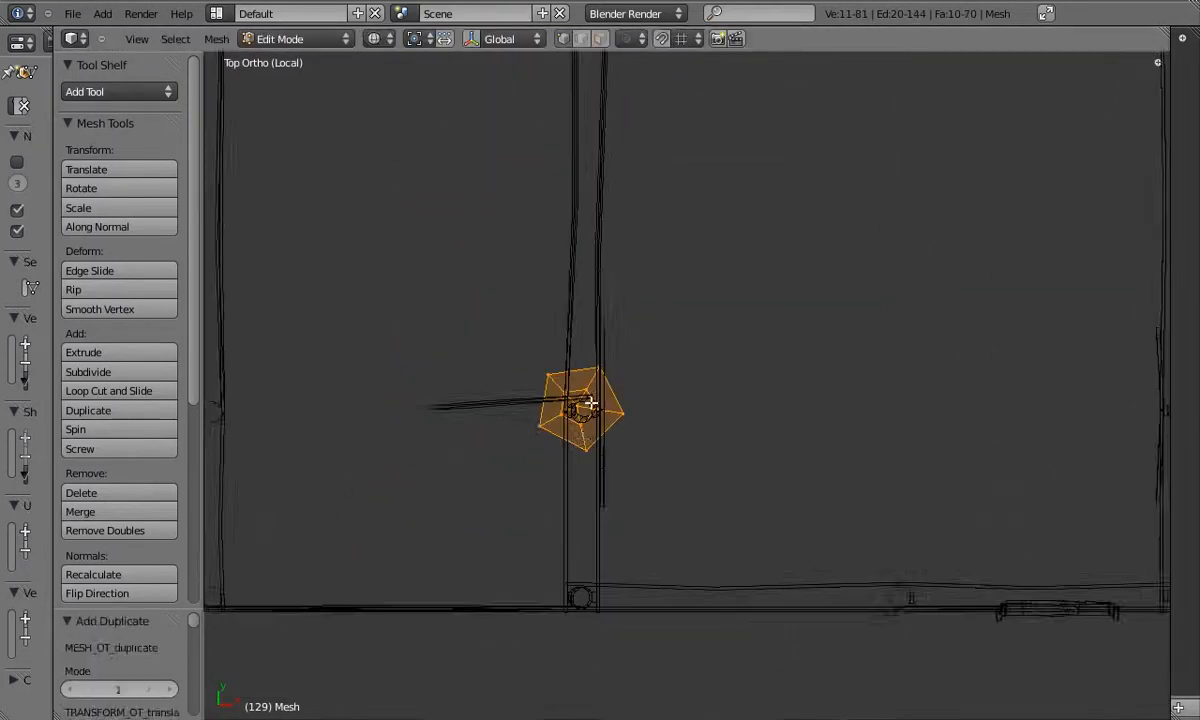
{"action": "scroll", "coordinate": [557, 526], "scroll_direction": "up", "scroll_amount": 6}
{"action": "key", "text": "g"}
{"action": "key", "text": "g"}
{"action": "left_click", "coordinate": [613, 442]}
Copy footings onto the end-wall post and the remaining posts, and align each copy
{"action": "scroll", "coordinate": [636, 243], "scroll_direction": "down", "scroll_amount": 5}
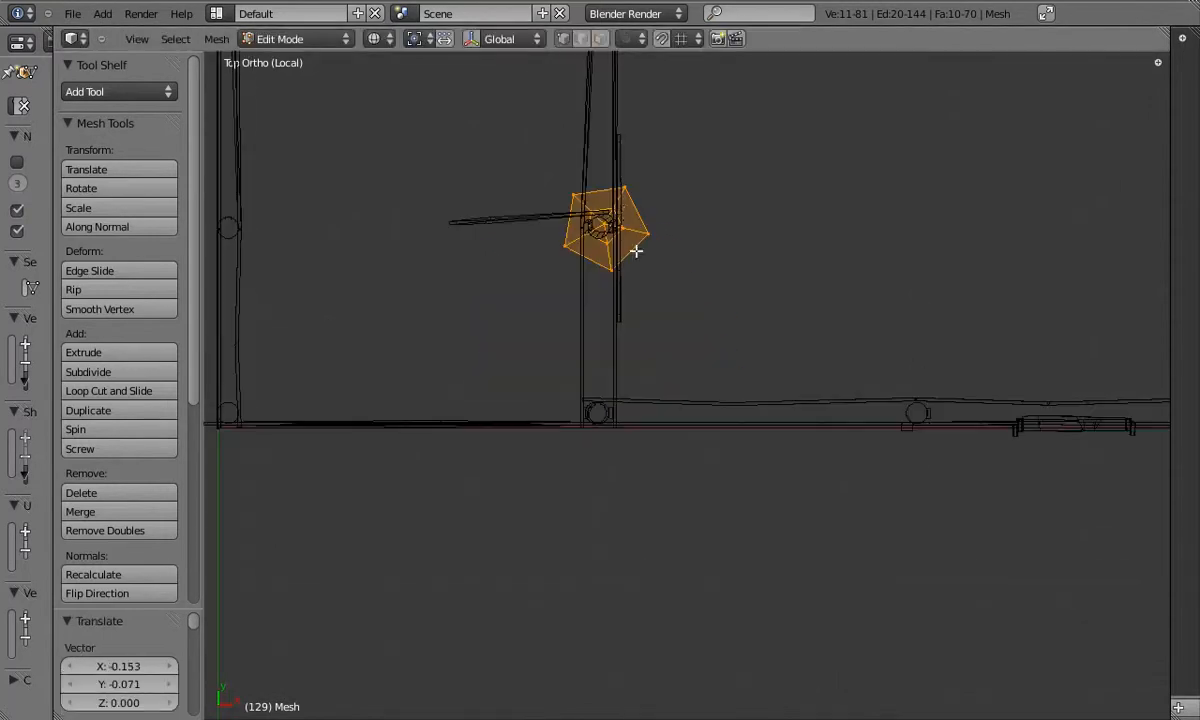
{"action": "left_click", "coordinate": [619, 415]}
{"action": "scroll", "coordinate": [613, 419], "scroll_direction": "up", "scroll_amount": 5}
{"action": "key", "text": "g"}
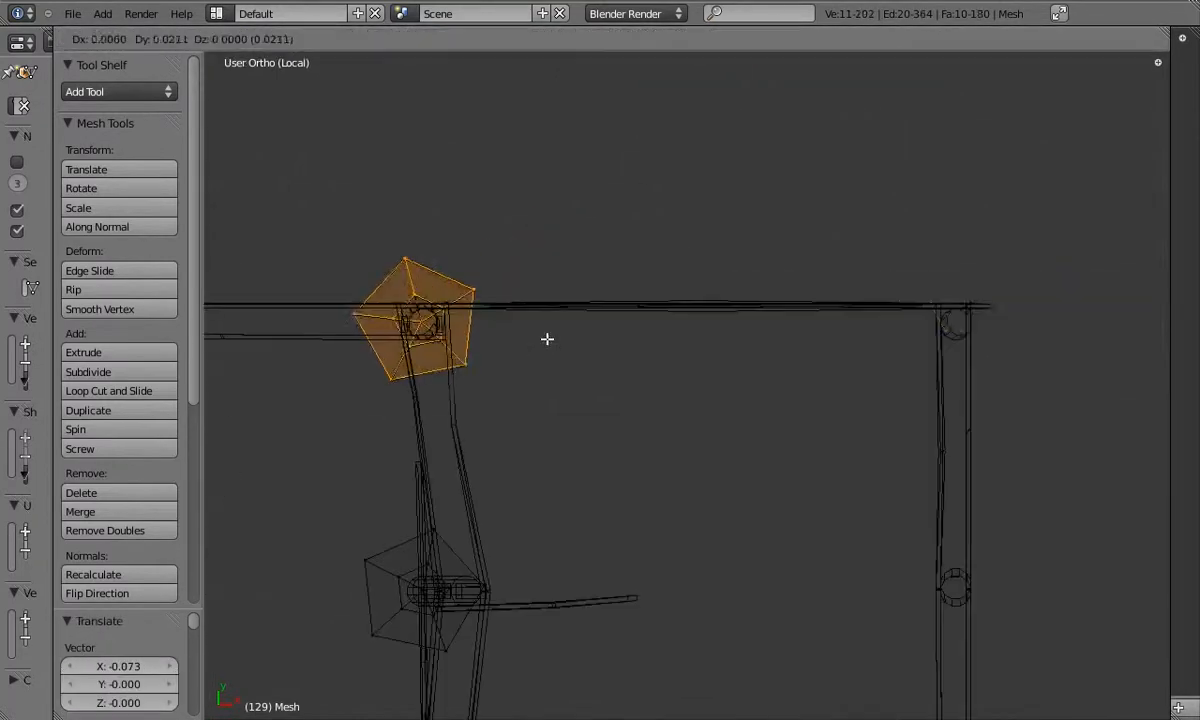
{"action": "left_click", "coordinate": [1029, 338]}
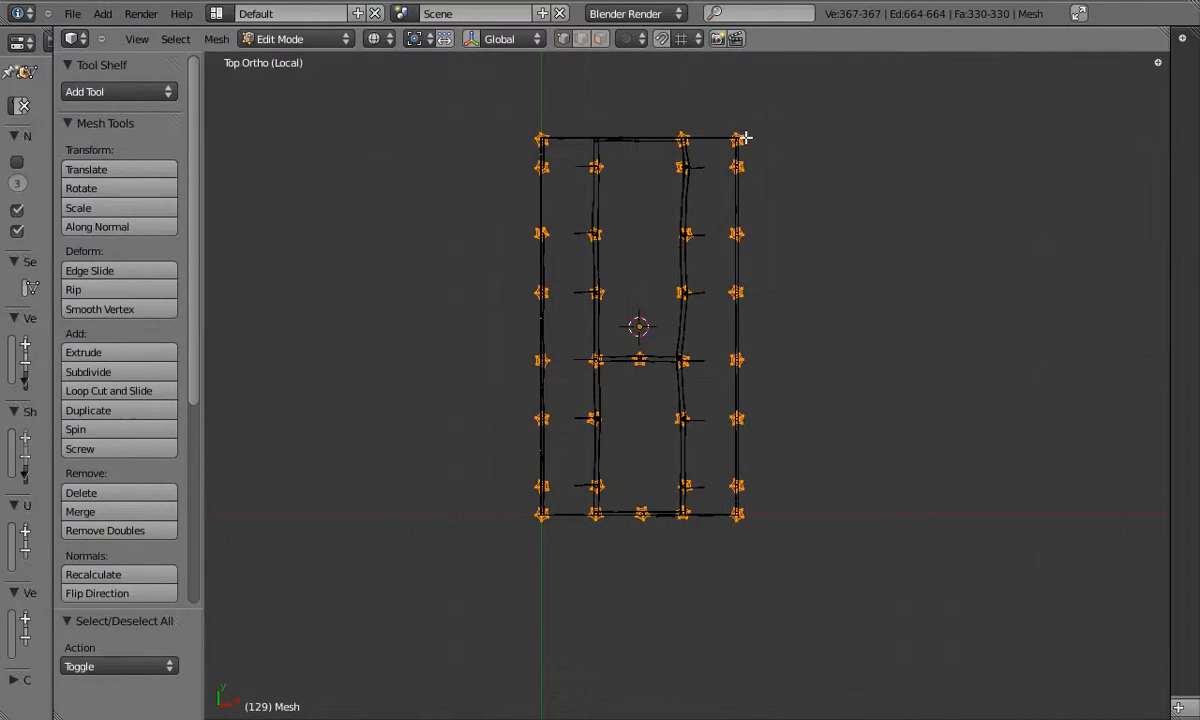
Deselect the footings, select the floor outline, fill it with a face and subdivide it repeatedly into a grid
{"action": "key", "text": "a"}
{"action": "scroll", "coordinate": [560, 140], "scroll_direction": "up", "scroll_amount": 10}
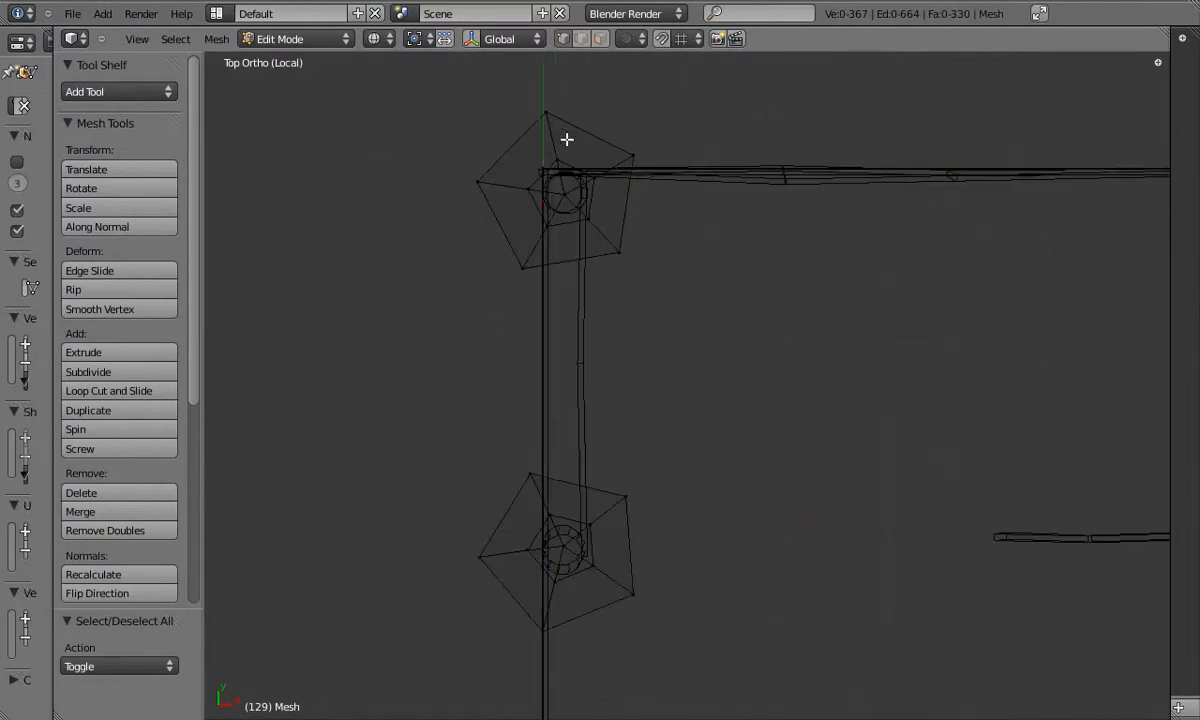
{"action": "key", "text": "l"}
{"action": "middle_click_drag", "start_coordinate": [873, 329], "coordinate": [736, 257], "text": "shift"}
{"action": "key", "text": "s"}
{"action": "right_click", "coordinate": [911, 254]}
{"action": "key", "text": "f"}
{"action": "key", "text": "w"}
{"action": "left_click", "coordinate": [894, 213]}
{"action": "key", "text": "w"}
{"action": "left_click", "coordinate": [894, 211]}
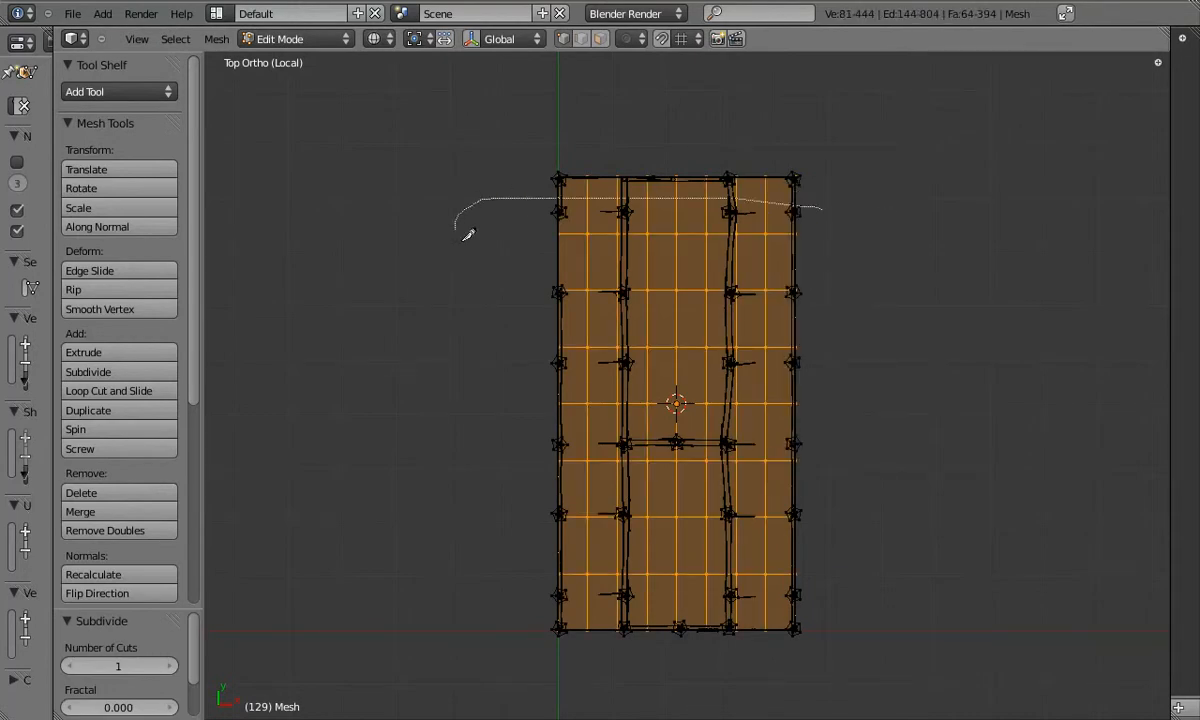
Discard the knife cut and subdivide the whole floor grid once more with one cut
{"action": "right_click", "coordinate": [806, 224]}
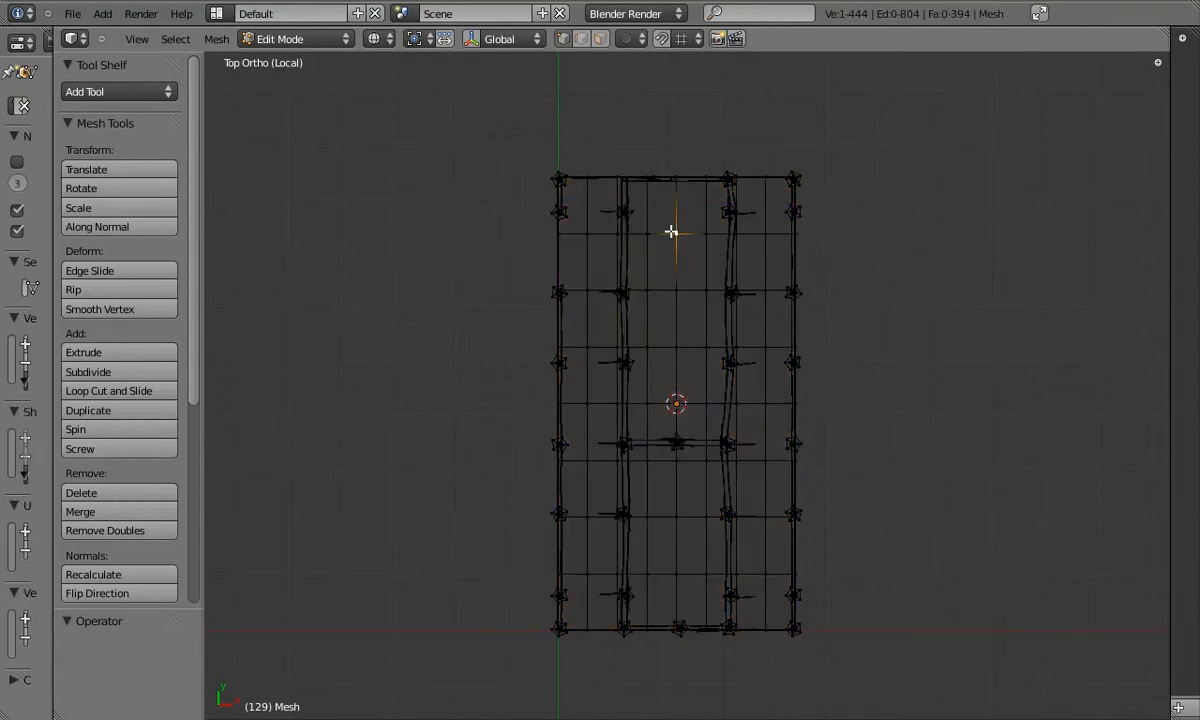
{"action": "key", "text": "a"}
{"action": "key", "text": "w"}
{"action": "left_click", "coordinate": [820, 228]}
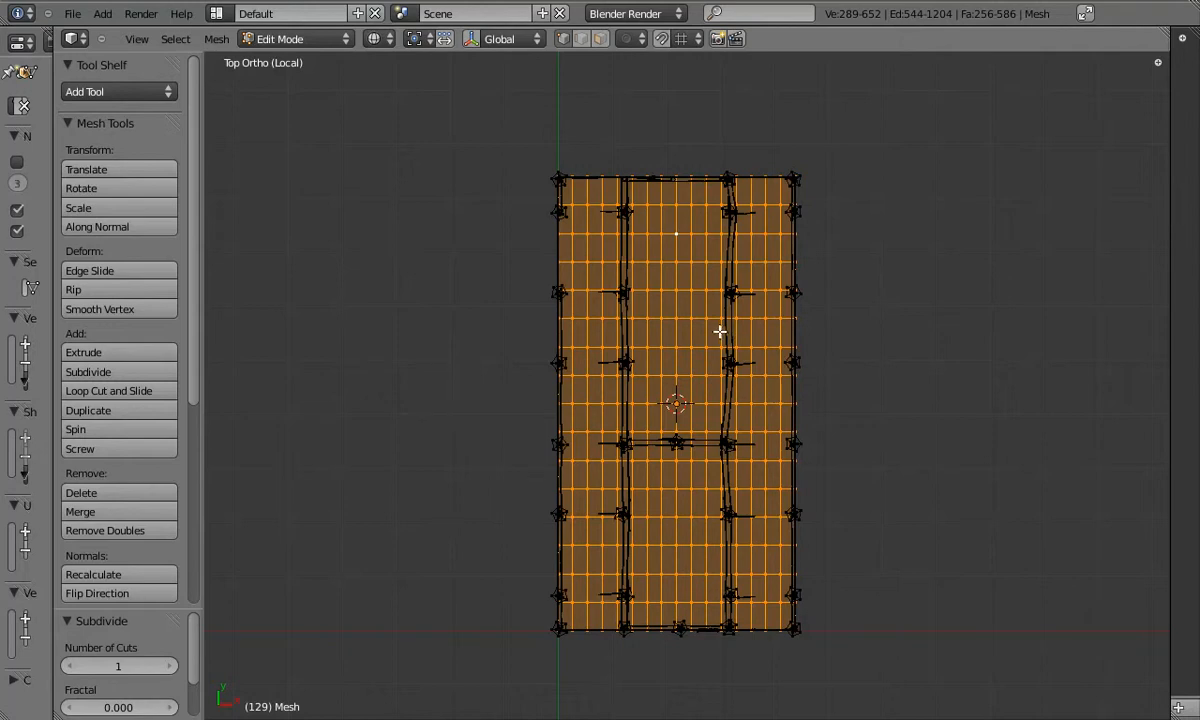
Select the linked floor grid and inspect the floor and footings in solid perspective object mode
{"action": "scroll", "coordinate": [637, 364], "scroll_direction": "up", "scroll_amount": 8}
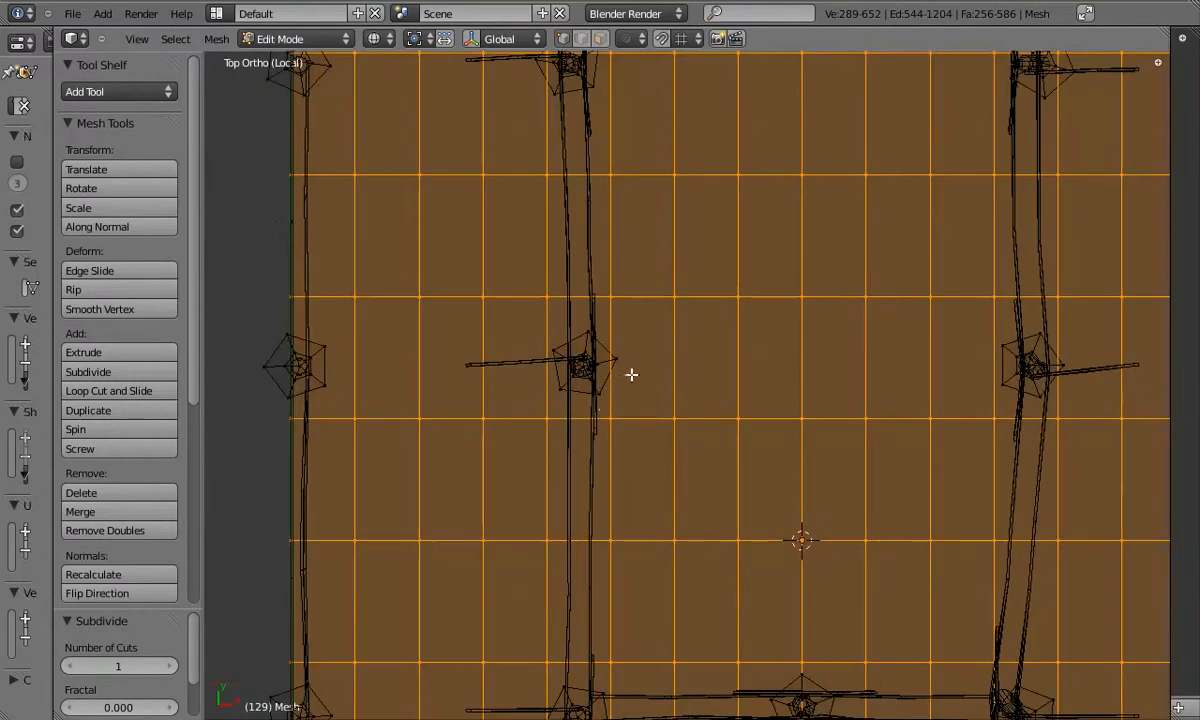
{"action": "right_click", "coordinate": [552, 418]}
{"action": "scroll", "coordinate": [600, 295], "scroll_direction": "down", "scroll_amount": 5}
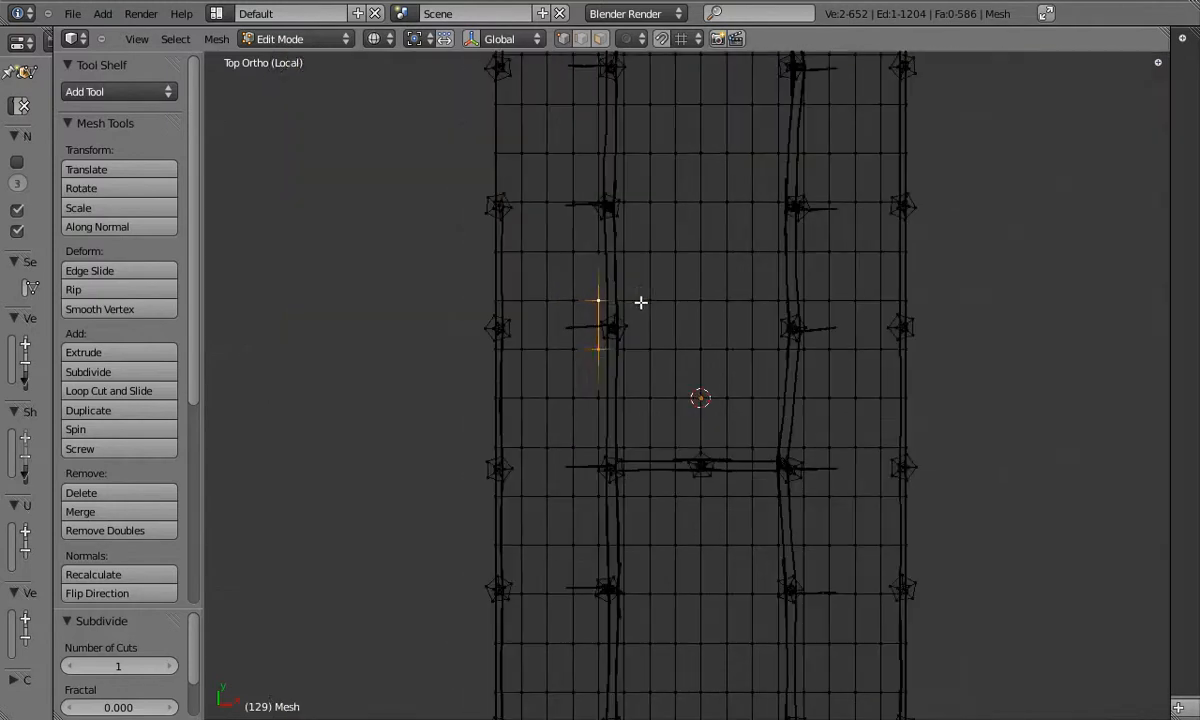
{"action": "key", "text": "l"}
{"action": "scroll", "coordinate": [672, 303], "scroll_direction": "down", "scroll_amount": 3}
{"action": "middle_click_drag", "start_coordinate": [672, 303], "coordinate": [557, 450]}
{"action": "scroll", "coordinate": [696, 418], "scroll_direction": "up", "scroll_amount": 4}
{"action": "key", "text": "Tab"}
{"action": "key", "text": "z"}
{"action": "key", "text": "KP_5"}
{"action": "key", "text": "a"}
{"action": "scroll", "coordinate": [594, 441], "scroll_direction": "up", "scroll_amount": 3}
{"action": "middle_click_drag", "start_coordinate": [680, 492], "coordinate": [694, 488]}
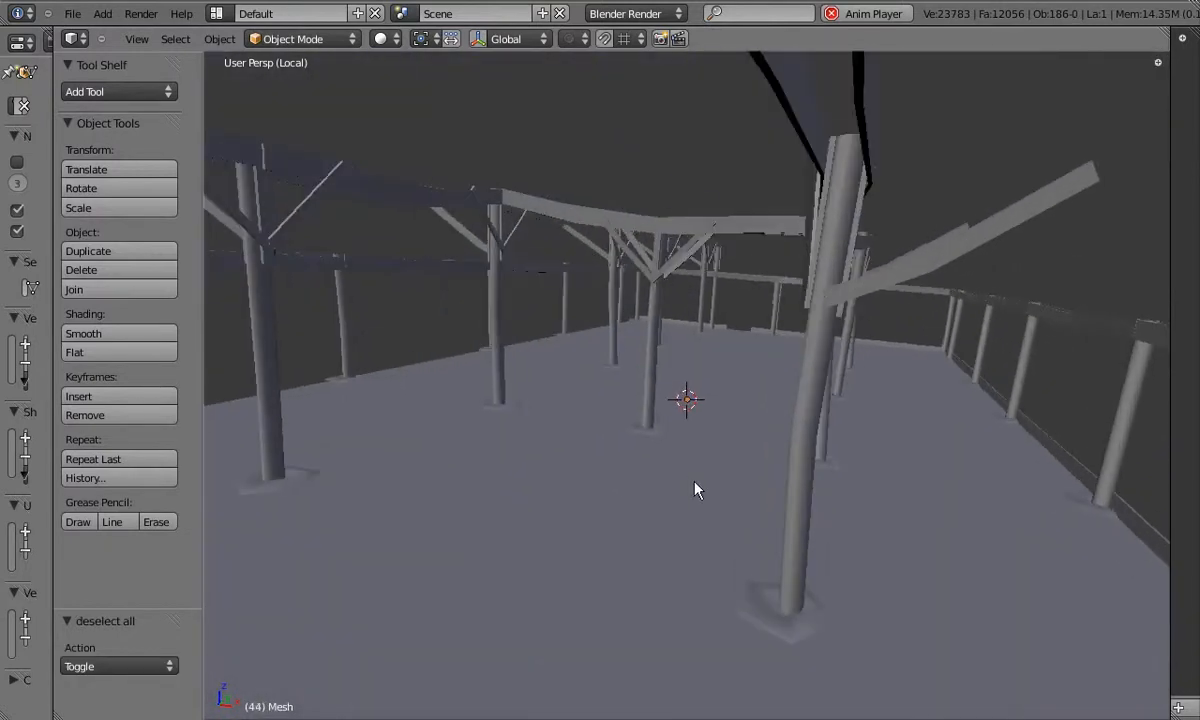
Move a floor vertex beside the crossbeam's middle post, using proportional editing with Smooth falloff
{"action": "key", "text": "Tab"}
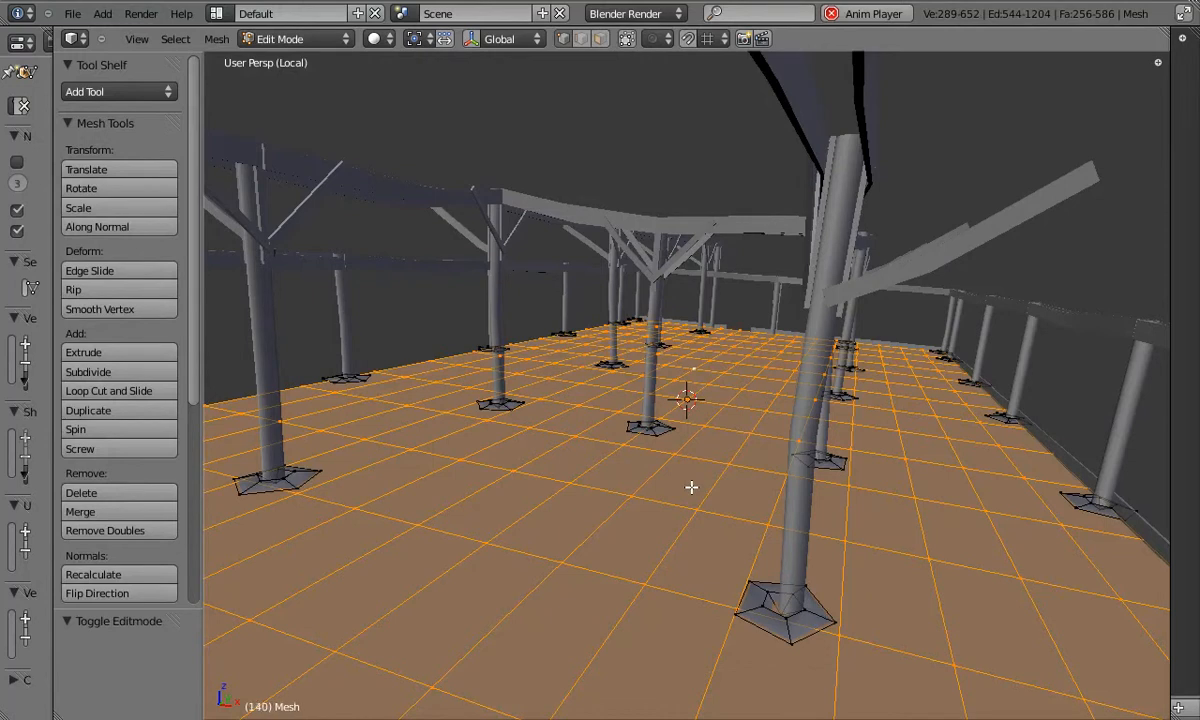
{"action": "middle_click_drag", "start_coordinate": [697, 480], "coordinate": [611, 429]}
{"action": "right_click", "coordinate": [622, 427]}
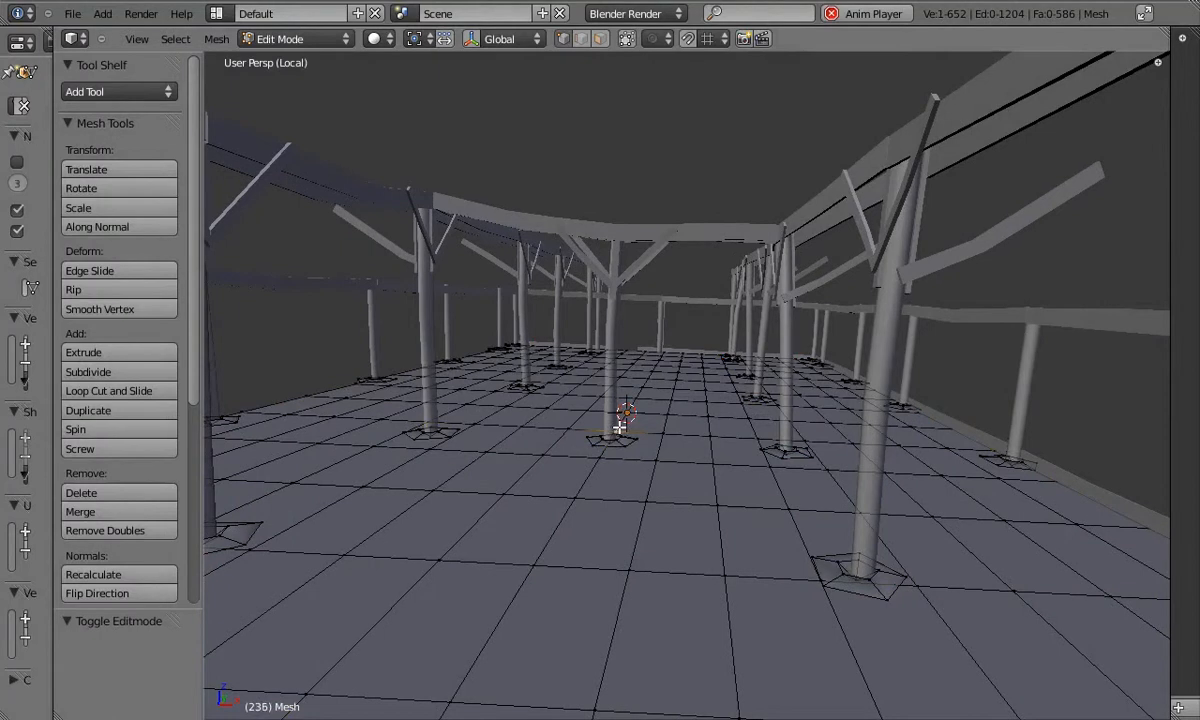
{"action": "key", "text": "g"}
{"action": "key", "text": "Escape"}
{"action": "key", "text": "g"}
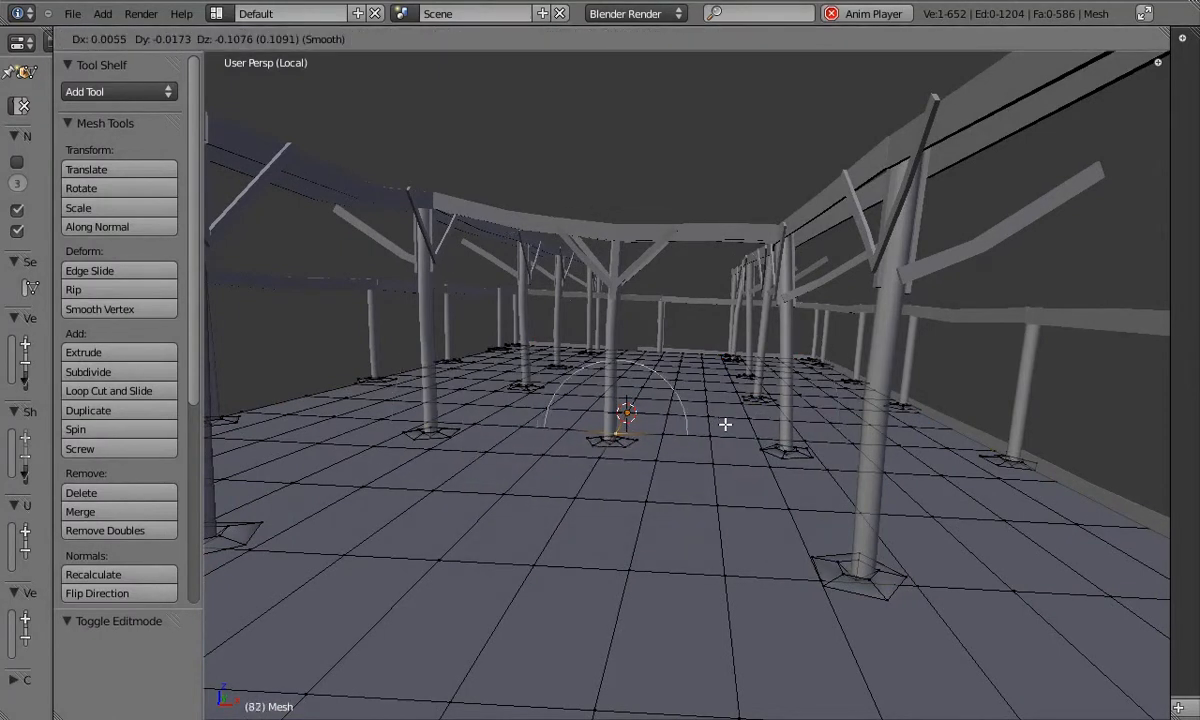
{"action": "left_click", "coordinate": [724, 416]}
Move more floor vertices with smooth proportional editing to make the ground uneven
{"action": "middle_click_drag", "start_coordinate": [723, 415], "coordinate": [730, 384]}
{"action": "scroll", "coordinate": [730, 384], "scroll_direction": "up", "scroll_amount": 3}
{"action": "key", "text": "g"}
{"action": "scroll", "coordinate": [735, 374], "scroll_direction": "down", "scroll_amount": 3}
{"action": "left_click", "coordinate": [733, 369]}
{"action": "key", "text": "g"}
{"action": "left_click", "coordinate": [745, 385]}
Reshape the floor around the posts near the wall by moving single vertices with smooth proportional falloff
{"action": "middle_click_drag", "start_coordinate": [747, 388], "coordinate": [487, 351]}
{"action": "key", "text": "g"}
{"action": "left_click", "coordinate": [322, 432]}
{"action": "middle_click_drag", "start_coordinate": [326, 430], "coordinate": [290, 425]}
{"action": "key", "text": "g"}
{"action": "left_click", "coordinate": [718, 346]}
{"action": "scroll", "coordinate": [740, 375], "scroll_direction": "up", "scroll_amount": 4}
{"action": "key", "text": "g"}
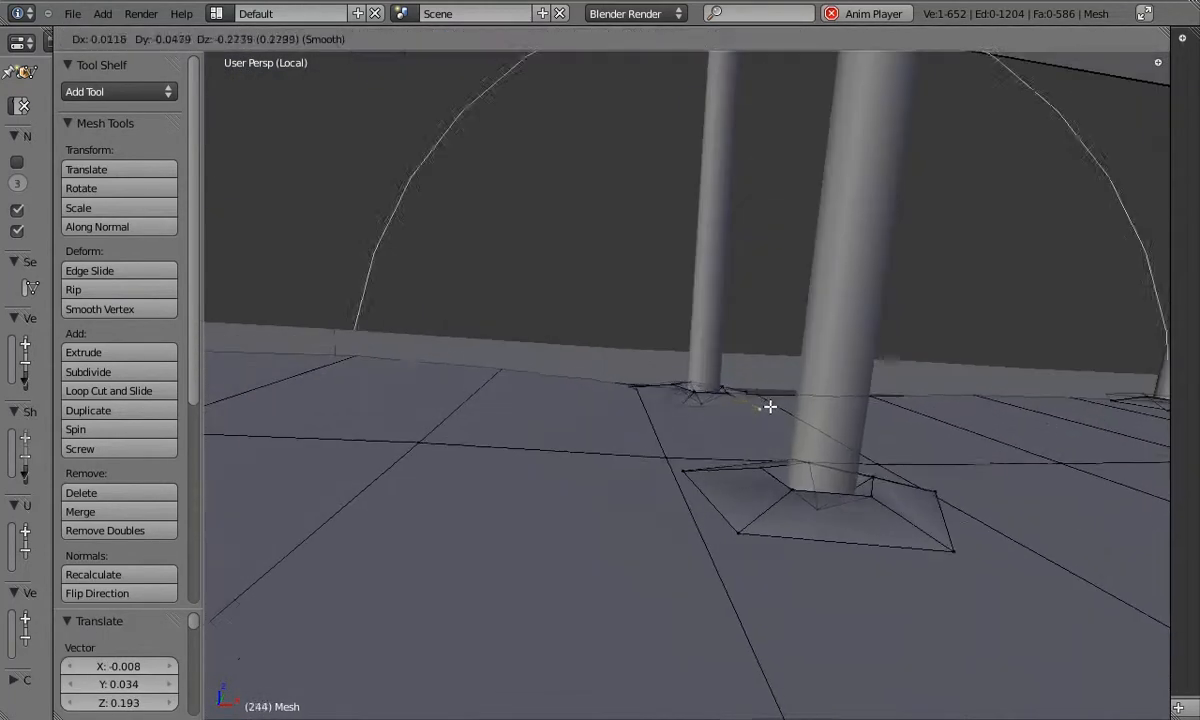
{"action": "left_click", "coordinate": [769, 396]}
Move further floor vertices from different view angles and check the uneven ground in object mode
{"action": "key", "text": "Tab"}
{"action": "key", "text": "Tab"}
{"action": "key", "text": "g"}
{"action": "middle_click_drag", "start_coordinate": [748, 500], "coordinate": [820, 432]}
{"action": "left_click", "coordinate": [737, 453]}
{"action": "key", "text": "Tab"}
{"action": "key", "text": "Tab"}
{"action": "key", "text": "g"}
{"action": "middle_click_drag", "start_coordinate": [745, 396], "coordinate": [731, 367]}
{"action": "left_click", "coordinate": [651, 381]}
{"action": "key", "text": "Tab"}
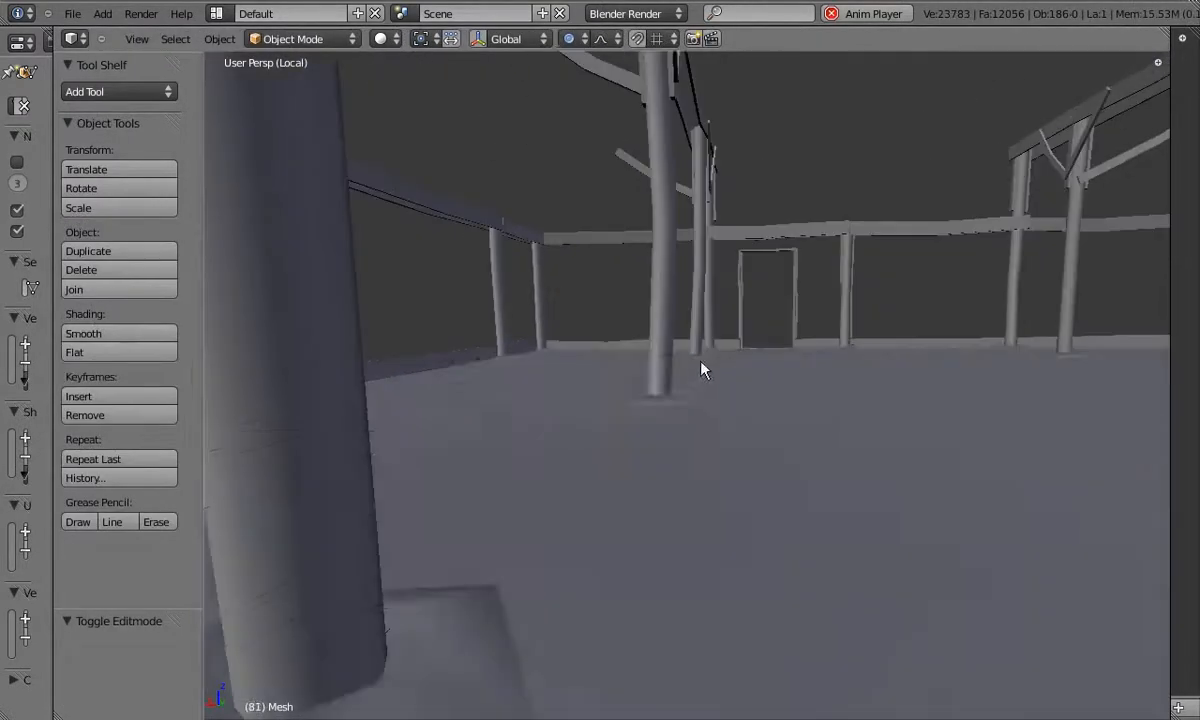
Adjust floor vertices near the doorway wall and its corner posts with smooth proportional editing
{"action": "key", "text": "Tab"}
{"action": "key", "text": "g"}
{"action": "left_click", "coordinate": [742, 364]}
{"action": "scroll", "coordinate": [680, 362], "scroll_direction": "up", "scroll_amount": 4}
{"action": "key", "text": "g"}
{"action": "left_click", "coordinate": [689, 348]}
{"action": "key", "text": "Tab"}
{"action": "key", "text": "Tab"}
{"action": "key", "text": "g"}
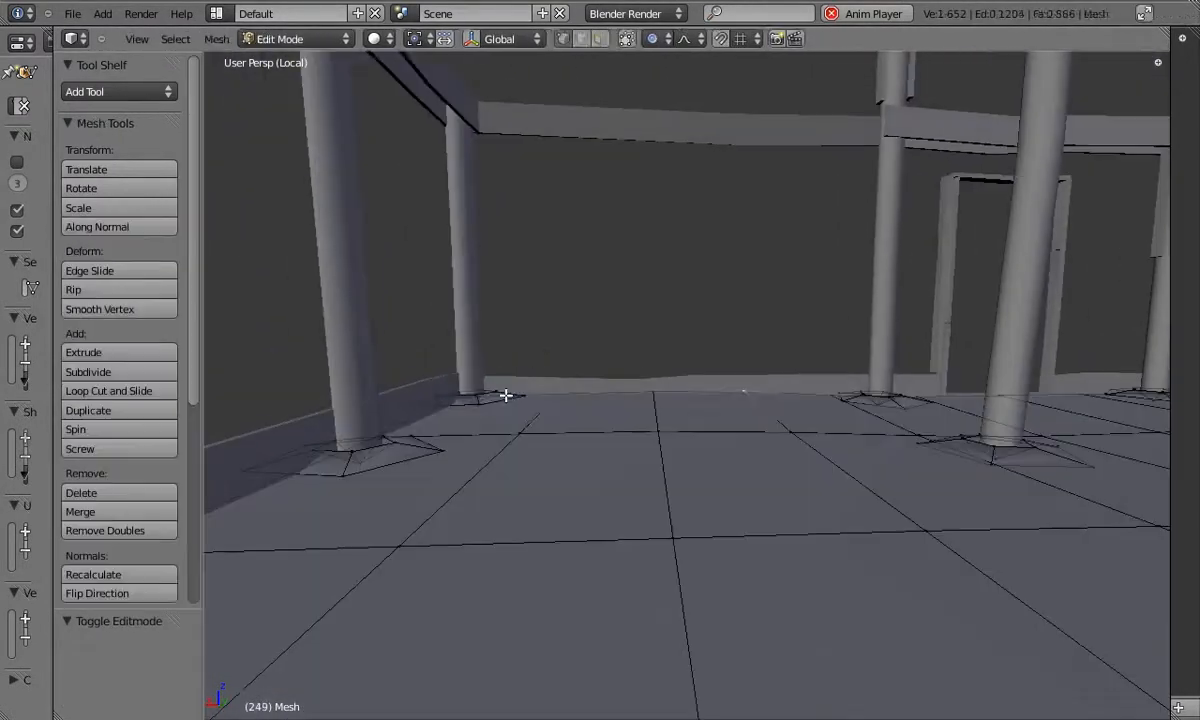
{"action": "left_click", "coordinate": [531, 410]}
Box-select the vertices at the corner post's base and raise them with smooth proportional editing
{"action": "key", "text": "Tab"}
{"action": "key", "text": "Tab"}
{"action": "key", "text": "b"}
{"action": "left_click_drag", "start_coordinate": [802, 380], "coordinate": [866, 420]}
{"action": "key", "text": "g"}
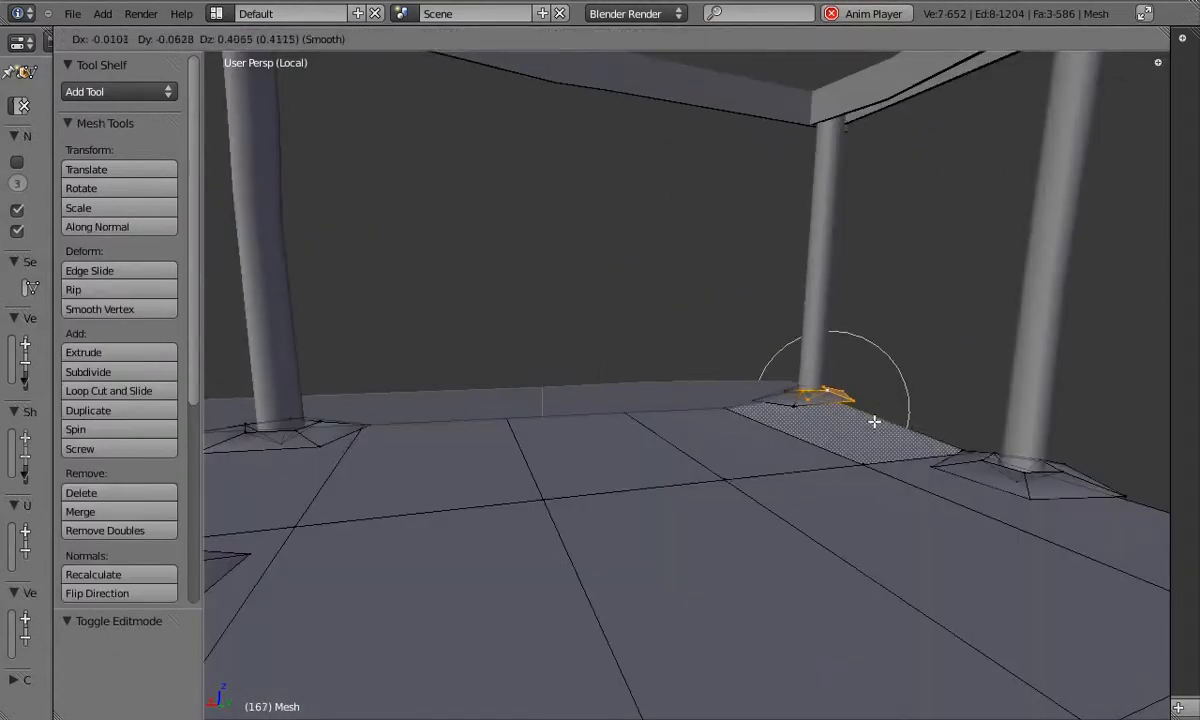
{"action": "left_click", "coordinate": [873, 416]}
Move floor vertices along the side wall, lowering the edge vertex between two wall posts by about 0.10
{"action": "key", "text": "Tab"}
{"action": "middle_click_drag", "start_coordinate": [774, 431], "coordinate": [924, 466]}
{"action": "key", "text": "Tab"}
{"action": "key", "text": "g"}
{"action": "left_click", "coordinate": [837, 465]}
{"action": "key", "text": "g"}
{"action": "left_click", "coordinate": [595, 354]}
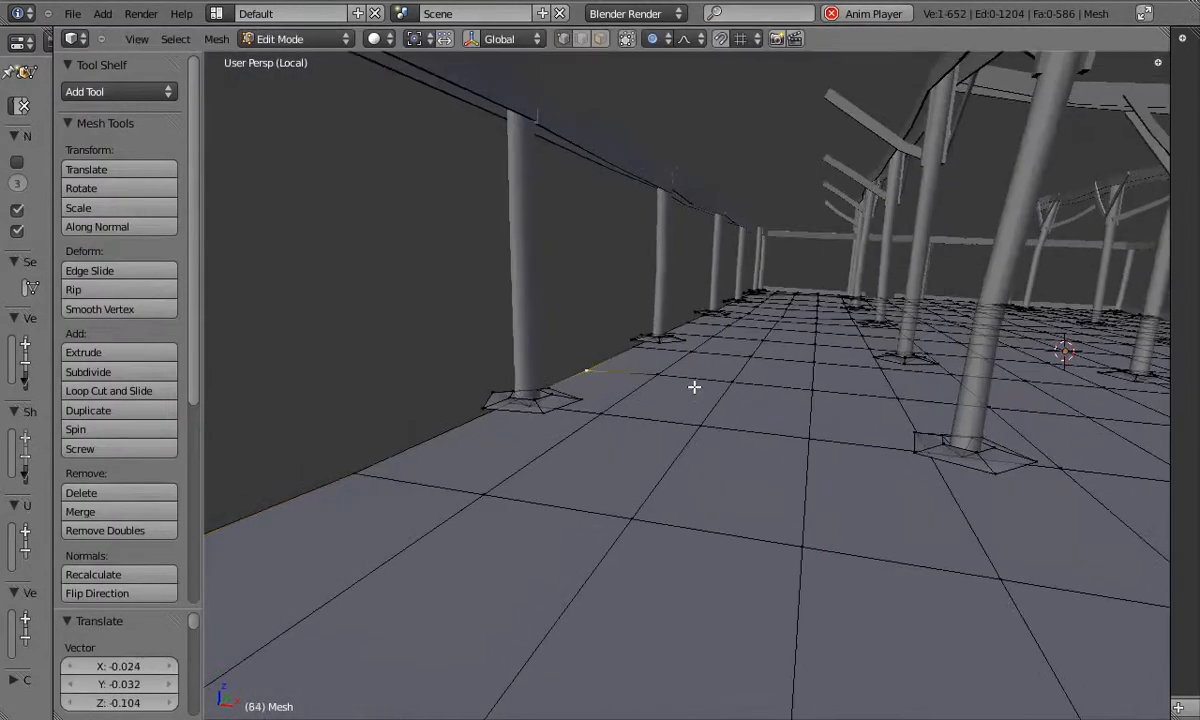
Box-select floor and footing vertices around the wall posts and check the floor in object mode
{"action": "scroll", "coordinate": [690, 350], "scroll_direction": "up", "scroll_amount": 3}
{"action": "key", "text": "b"}
{"action": "left_click_drag", "start_coordinate": [694, 308], "coordinate": [737, 359]}
{"action": "key", "text": "Tab"}
{"action": "key", "text": "Tab"}
{"action": "key", "text": "b"}
{"action": "left_click_drag", "start_coordinate": [630, 352], "coordinate": [710, 402]}
{"action": "key", "text": "Tab"}
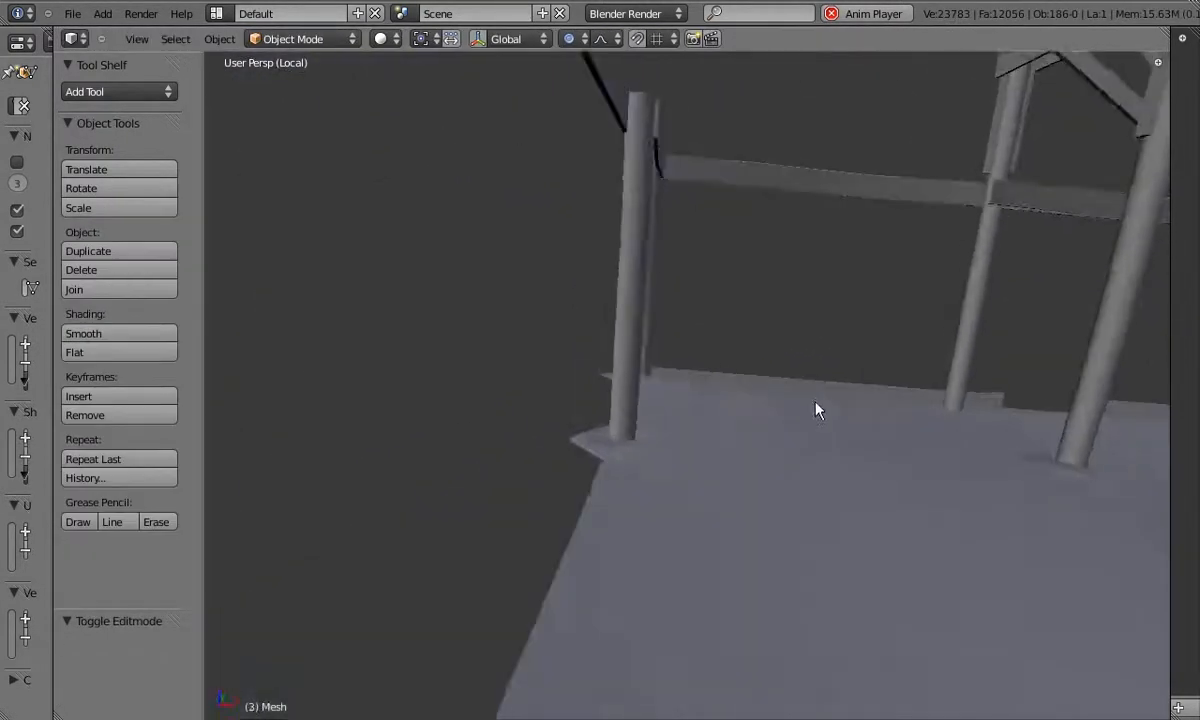
Move the floor edge vertex beside the doorway threshold and check the floor in object mode
{"action": "key", "text": "Tab"}
{"action": "middle_click_drag", "start_coordinate": [801, 415], "coordinate": [568, 372]}
{"action": "scroll", "coordinate": [568, 372], "scroll_direction": "up", "scroll_amount": 3}
{"action": "right_click", "coordinate": [698, 384]}
{"action": "middle_click_drag", "start_coordinate": [640, 410], "coordinate": [695, 405]}
{"action": "key", "text": "g"}
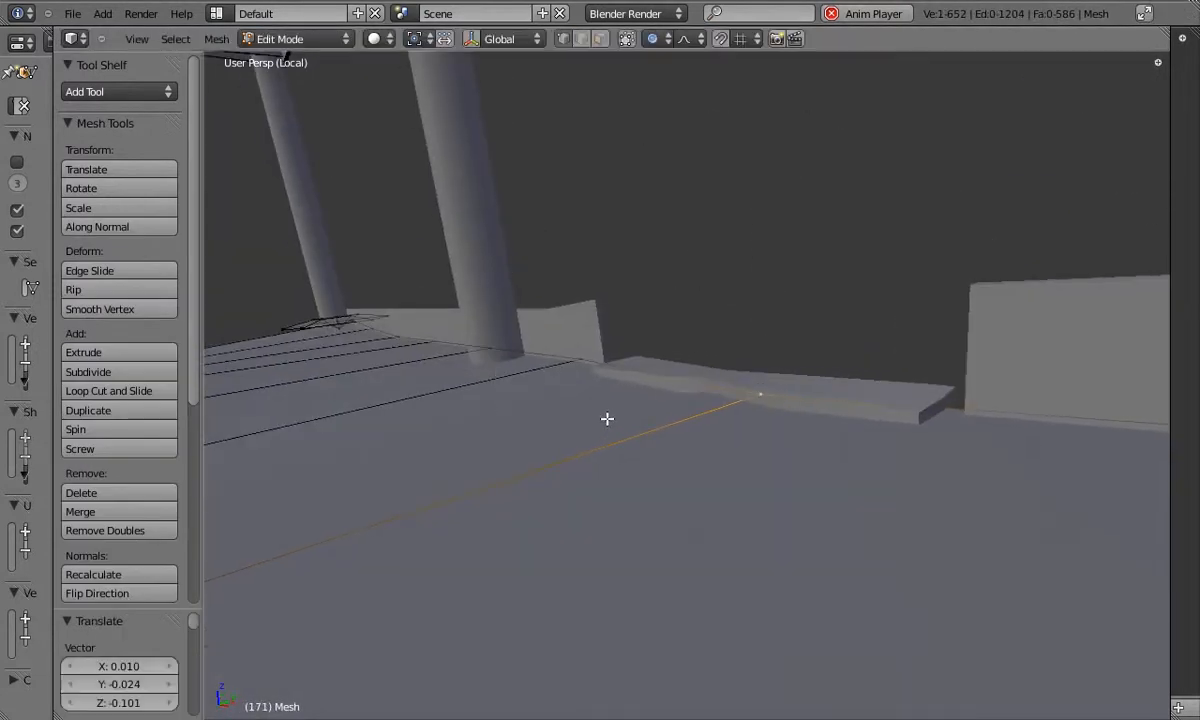
{"action": "left_click", "coordinate": [607, 419]}
{"action": "key", "text": "Tab"}
Move two more floor edge vertices along the wall to meet the base boards
{"action": "middle_click_drag", "start_coordinate": [868, 447], "coordinate": [650, 372]}
{"action": "key", "text": "Tab"}
{"action": "right_click", "coordinate": [706, 388]}
{"action": "key", "text": "g"}
{"action": "left_click", "coordinate": [705, 362]}
{"action": "key", "text": "Tab"}
{"action": "key", "text": "Tab"}
{"action": "right_click", "coordinate": [632, 334]}
{"action": "key", "text": "g"}
{"action": "left_click", "coordinate": [637, 328]}
{"action": "key", "text": "Tab"}
Select another floor vertex along the end wall and reposition it with smooth proportional editing
{"action": "middle_click_drag", "start_coordinate": [718, 351], "coordinate": [830, 493]}
{"action": "key", "text": "Tab"}
{"action": "key", "text": "Tab"}
{"action": "middle_click_drag", "start_coordinate": [766, 396], "coordinate": [689, 387]}
{"action": "key", "text": "Tab"}
{"action": "right_click", "coordinate": [825, 360]}
{"action": "key", "text": "Tab"}
{"action": "key", "text": "Tab"}
{"action": "key", "text": "g"}
{"action": "left_click", "coordinate": [592, 376]}
{"action": "key", "text": "Tab"}
{"action": "middle_click_drag", "start_coordinate": [592, 376], "coordinate": [418, 369]}
{"action": "key", "text": "Tab"}
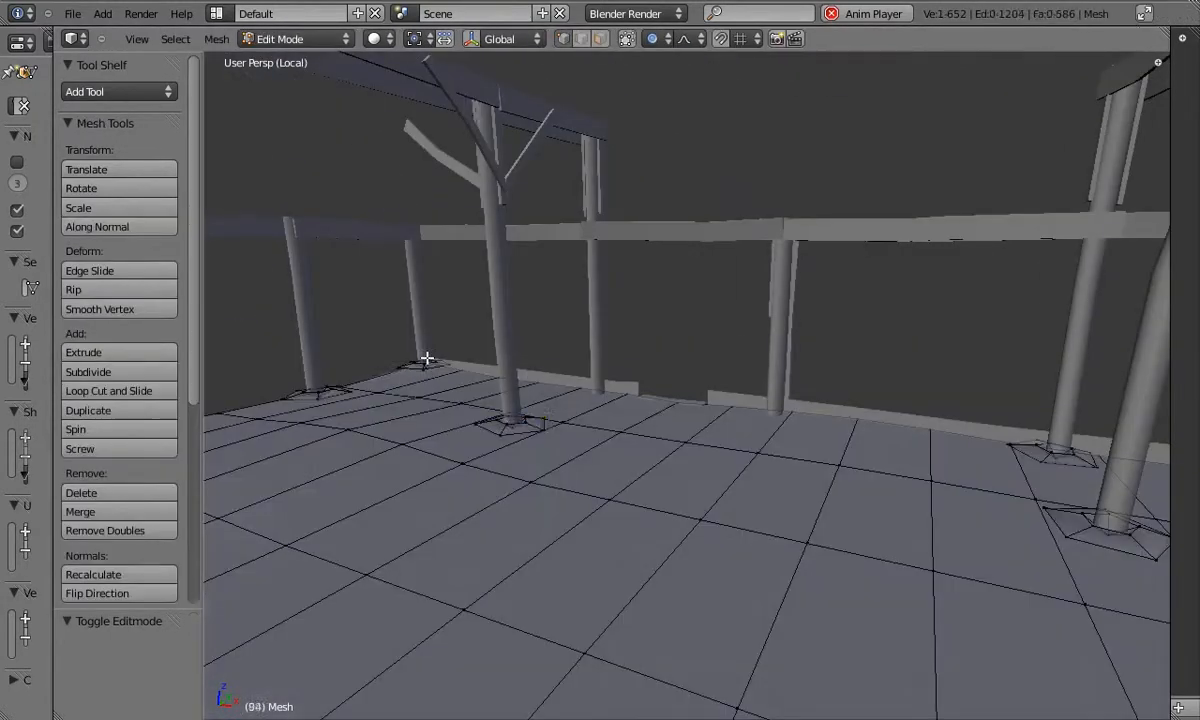
Duplicate a pentagonal footing onto the end-wall post beside the doorway in top wireframe view
{"action": "middle_click_drag", "start_coordinate": [546, 432], "coordinate": [694, 434]}
{"action": "key", "text": "z"}
{"action": "key", "text": "KP_7"}
{"action": "key", "text": "shift+d"}
{"action": "left_click", "coordinate": [623, 165]}
{"action": "key", "text": "g"}
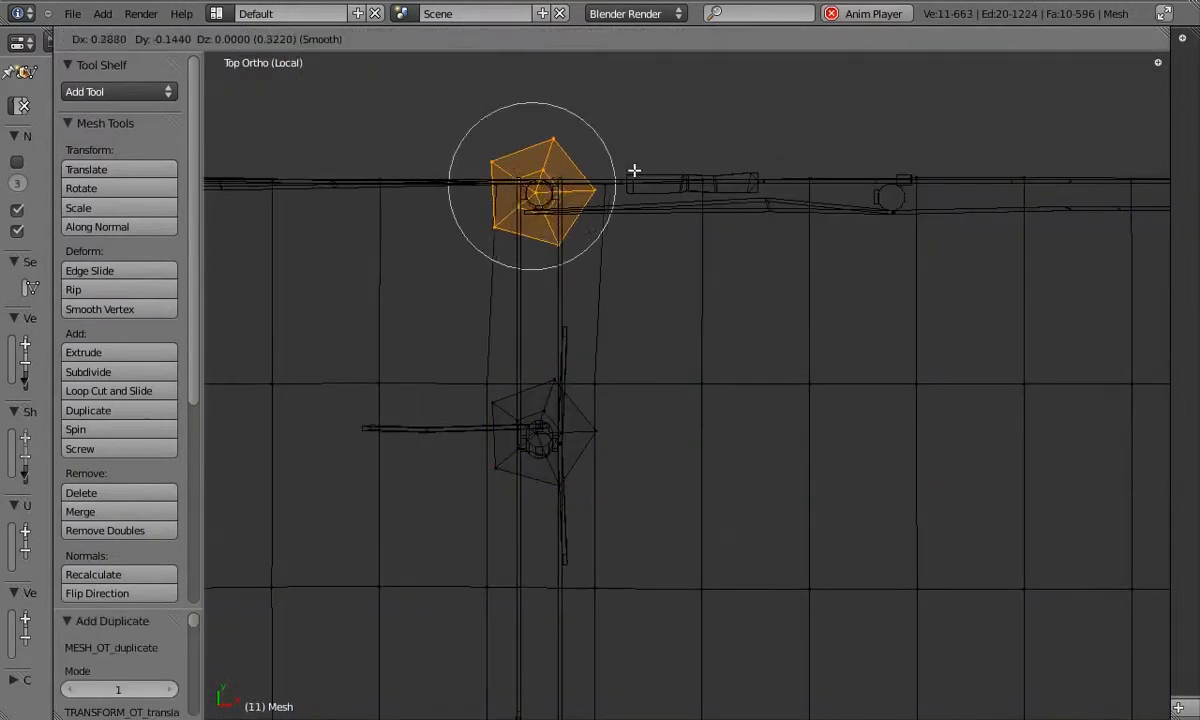
{"action": "left_click", "coordinate": [635, 170]}
Duplicate the footing again onto the middle end-wall post, rotating it and centring it there
{"action": "key", "text": "shift+d"}
{"action": "left_click", "coordinate": [988, 198]}
{"action": "key", "text": "r"}
{"action": "left_click", "coordinate": [930, 308]}
{"action": "key", "text": "g"}
{"action": "left_click", "coordinate": [925, 314]}
Adjust the height of the middle end-wall post's footing along Z in solid view
{"action": "scroll", "coordinate": [925, 314], "scroll_direction": "down", "scroll_amount": 6}
{"action": "middle_click_drag", "start_coordinate": [817, 458], "coordinate": [769, 434], "text": "shift"}
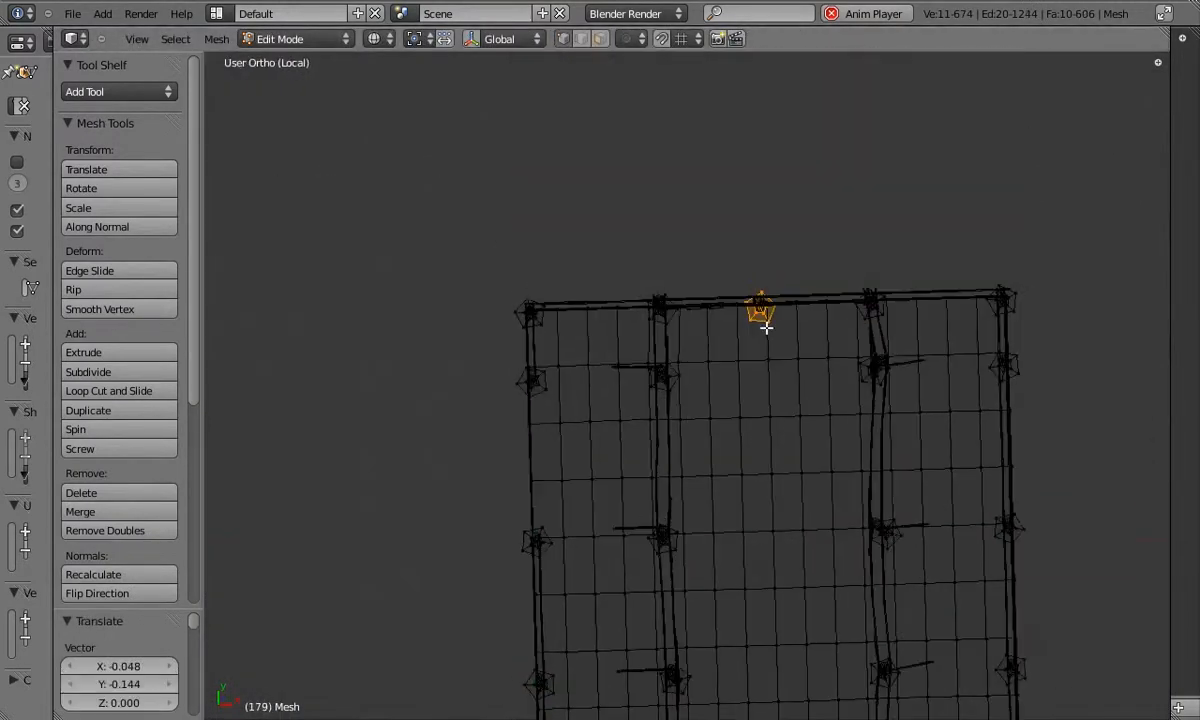
{"action": "key", "text": "z"}
{"action": "middle_click_drag", "start_coordinate": [689, 336], "coordinate": [737, 319]}
{"action": "key", "text": "g"}
{"action": "key", "text": "z"}
{"action": "left_click", "coordinate": [737, 319]}
{"action": "key", "text": "r"}
Select the whole footing beside the doorway and refine its size, position and rotation around the post
{"action": "right_click", "coordinate": [517, 383]}
{"action": "key", "text": "l"}
{"action": "key", "text": "r"}
{"action": "key", "text": "g"}
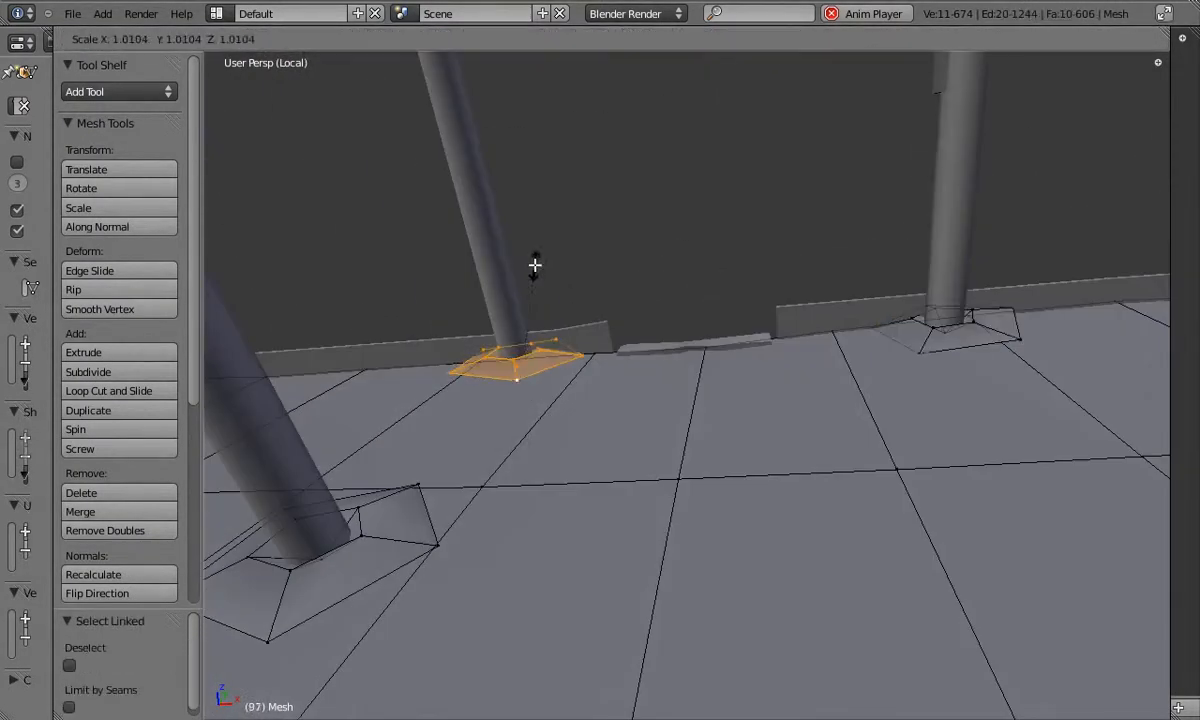
{"action": "left_click", "coordinate": [609, 240]}
{"action": "key", "text": "r"}
{"action": "left_click", "coordinate": [608, 248]}
{"action": "key", "text": "Tab"}
Move barn frame objects standing on the floor to another layer one after another
{"action": "scroll", "coordinate": [546, 438], "scroll_direction": "down", "scroll_amount": 5}
{"action": "key", "text": "z"}
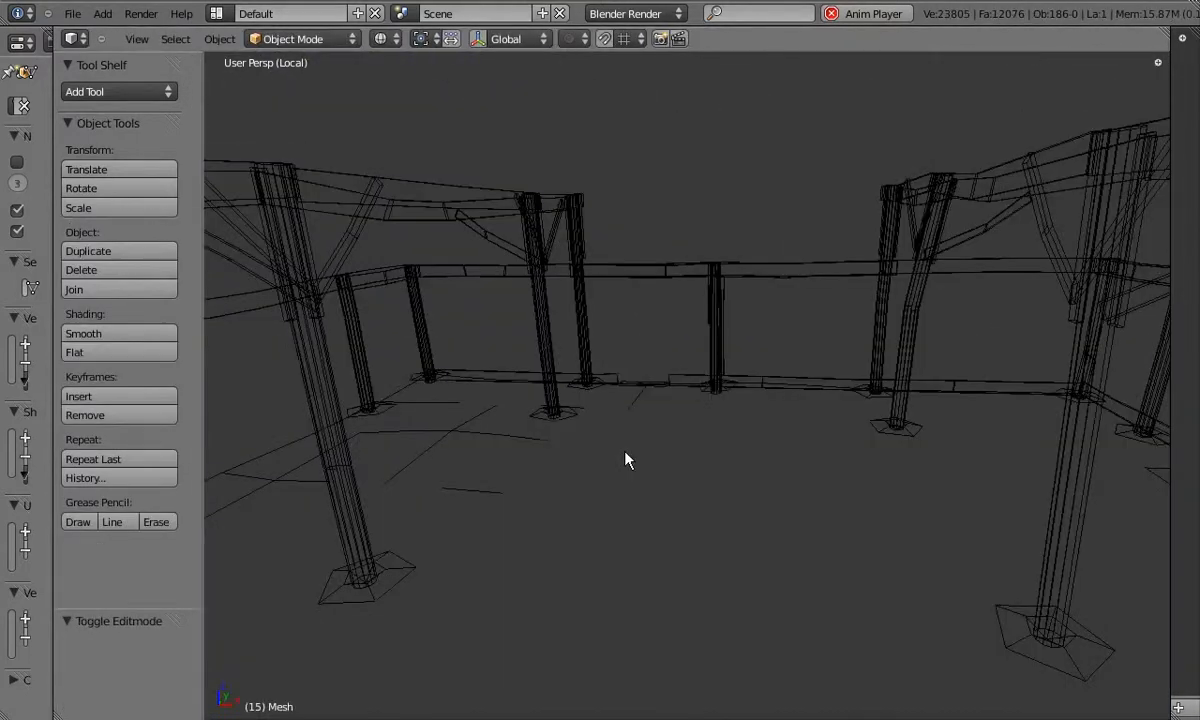
{"action": "right_click", "coordinate": [506, 370]}
{"action": "key", "text": "z"}
{"action": "key", "text": "m"}
{"action": "key", "text": "Return"}
{"action": "right_click", "coordinate": [351, 318]}
{"action": "key", "text": "m"}
{"action": "key", "text": "Return"}
{"action": "right_click", "coordinate": [932, 328]}
{"action": "key", "text": "m"}
{"action": "key", "text": "Return"}
{"action": "scroll", "coordinate": [990, 380], "scroll_direction": "down", "scroll_amount": 5}
{"action": "right_click", "coordinate": [742, 280]}
{"action": "key", "text": "m"}
{"action": "key", "text": "Return"}
Edit the floor mesh and raise geometry near the post base along Z by about 0.32
{"action": "right_click", "coordinate": [790, 386]}
{"action": "key", "text": "Tab"}
{"action": "key", "text": "l"}
{"action": "key", "text": "g"}
{"action": "key", "text": "z"}
{"action": "left_click", "coordinate": [838, 386]}
{"action": "key", "text": "g"}
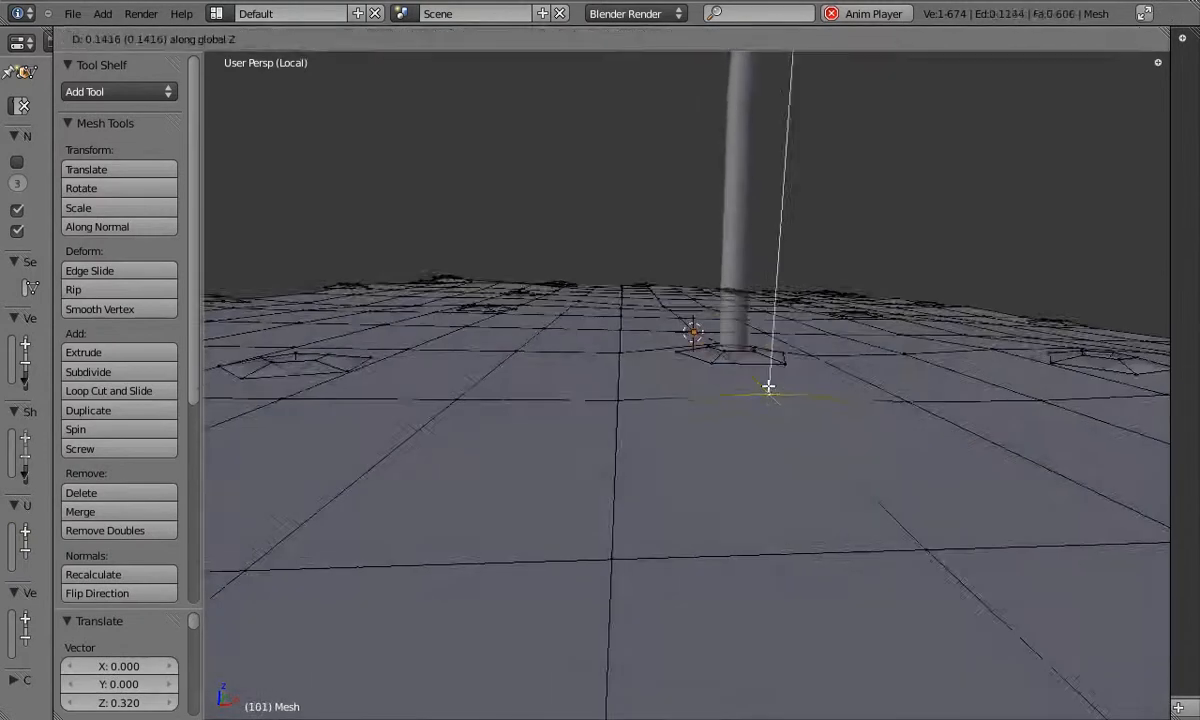
{"action": "key", "text": "Tab"}
Turn on proportional editing and raise the floor vertex beside the remaining post's footing by about 0.24
{"action": "middle_click_drag", "start_coordinate": [576, 446], "coordinate": [630, 413]}
{"action": "scroll", "coordinate": [630, 413], "scroll_direction": "down", "scroll_amount": 3}
{"action": "key", "text": "Tab"}
{"action": "right_click", "coordinate": [621, 429]}
{"action": "key", "text": "o"}
{"action": "key", "text": "g"}
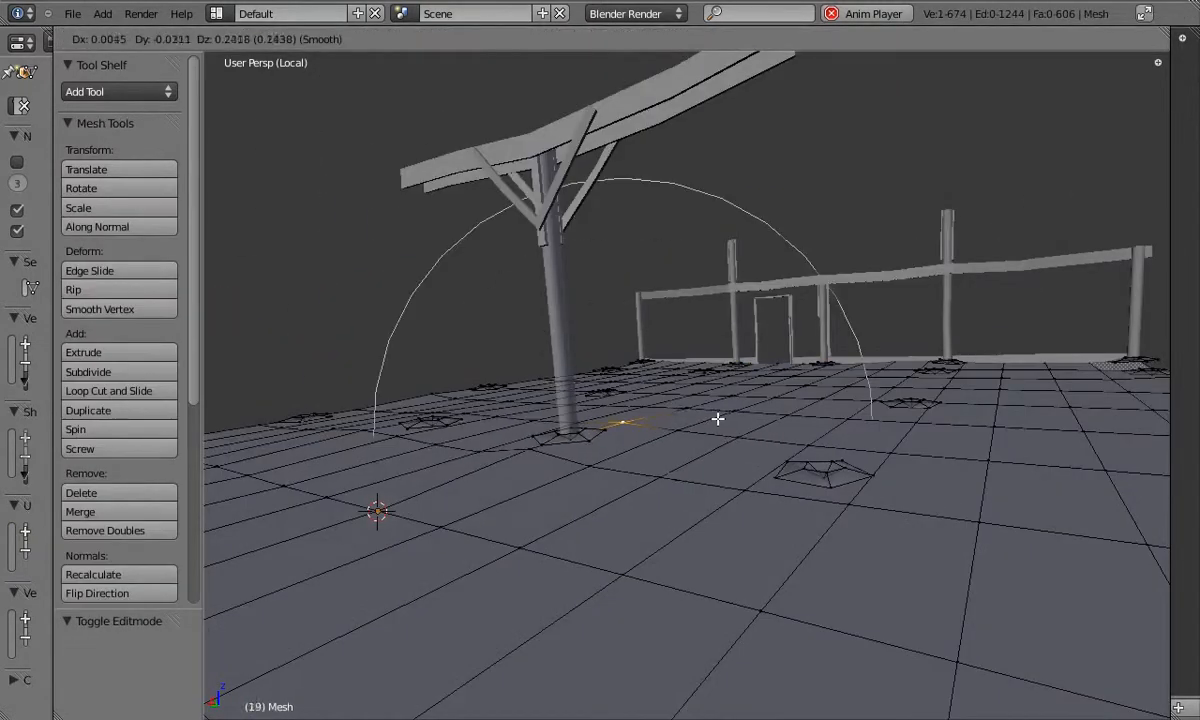
{"action": "left_click", "coordinate": [719, 412]}
{"action": "key", "text": "Tab"}
Move the remaining posts, beams and walls to the second layer, unhiding the hidden object to include it
{"action": "middle_click_drag", "start_coordinate": [718, 421], "coordinate": [719, 397]}
{"action": "scroll", "coordinate": [706, 390], "scroll_direction": "up", "scroll_amount": 5}
{"action": "right_click", "coordinate": [686, 350]}
{"action": "key", "text": "h"}
{"action": "right_click", "coordinate": [622, 337]}
{"action": "key", "text": "m"}
{"action": "key", "text": "Return"}
{"action": "scroll", "coordinate": [605, 325], "scroll_direction": "down", "scroll_amount": 5}
{"action": "right_click", "coordinate": [574, 307]}
{"action": "key", "text": "m"}
{"action": "key", "text": "Return"}
{"action": "key", "text": "alt+h"}
{"action": "key", "text": "m"}
{"action": "key", "text": "Return"}
{"action": "key", "text": "z"}
Select the four floor vertices around an inner footing in top wireframe view and delete their face
{"action": "right_click", "coordinate": [614, 440]}
{"action": "key", "text": "KP_7"}
{"action": "key", "text": "KP_5"}
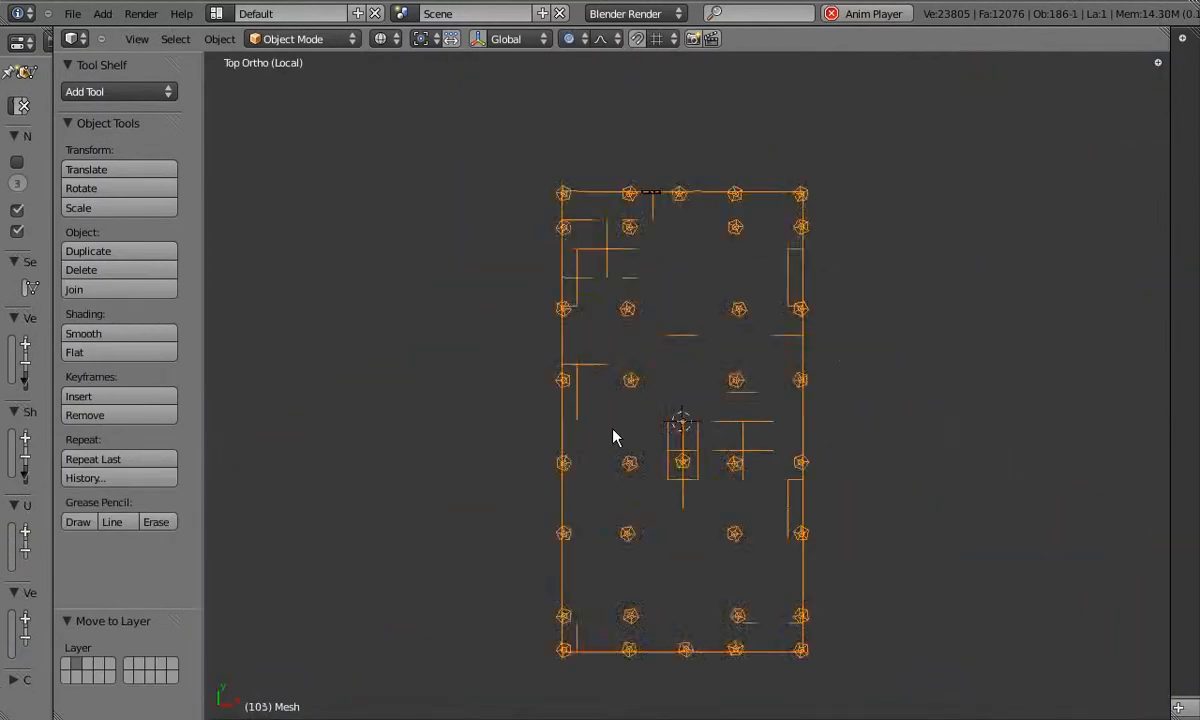
{"action": "key", "text": "Tab"}
{"action": "scroll", "coordinate": [660, 410], "scroll_direction": "down", "scroll_amount": 6}
{"action": "key", "text": "KP_7"}
{"action": "scroll", "coordinate": [660, 400], "scroll_direction": "up", "scroll_amount": 5}
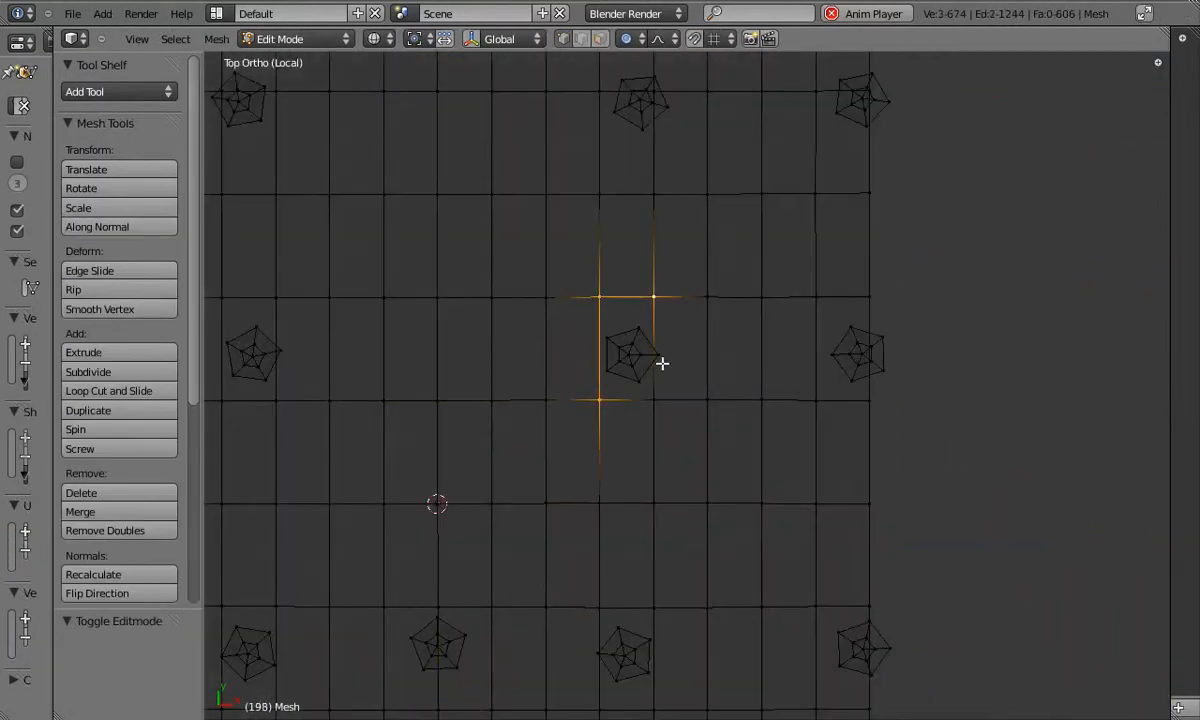
{"action": "right_click", "coordinate": [654, 400], "text": "shift"}
{"action": "key", "text": "x"}
{"action": "left_click", "coordinate": [643, 452]}
Shift the hole's two vertices beside the footing outward along X and scale them to about 0.80
{"action": "key", "text": "c"}
{"action": "key", "text": "Escape"}
{"action": "key", "text": "g"}
{"action": "key", "text": "x"}
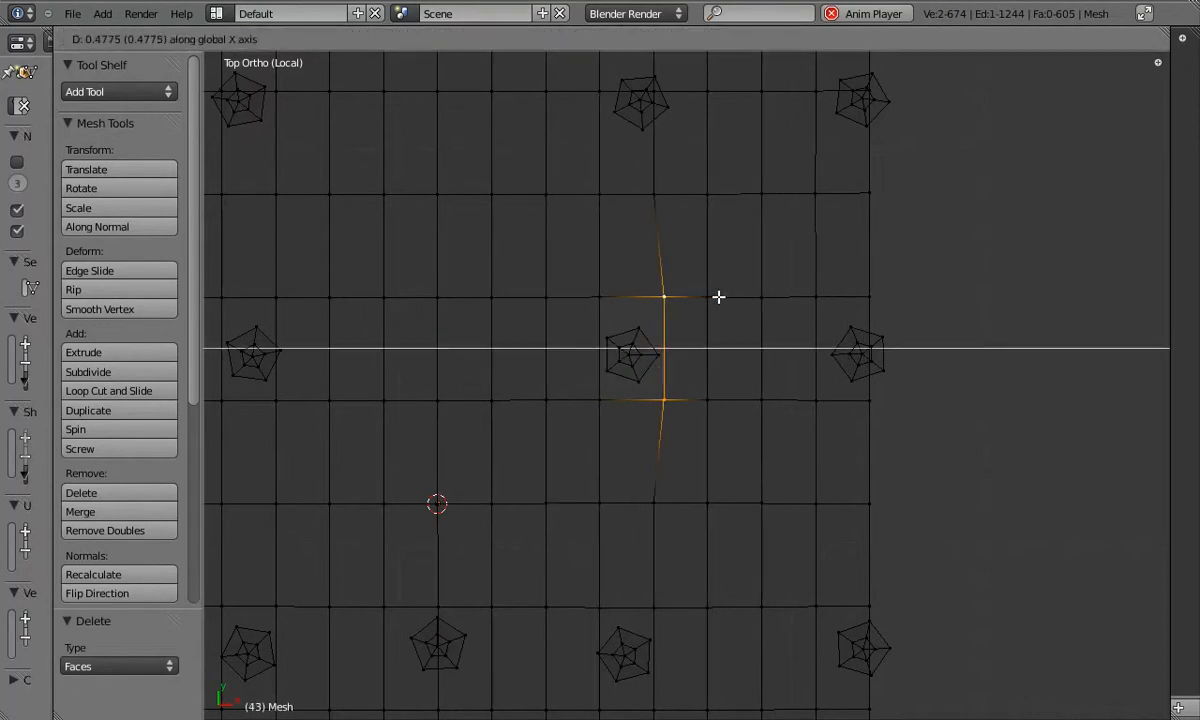
{"action": "left_click", "coordinate": [706, 298]}
{"action": "key", "text": "s"}
{"action": "left_click", "coordinate": [699, 300]}
Fill faces between the footing's upper outline and the nearby corner vertices of the floor hole
{"action": "scroll", "coordinate": [649, 348], "scroll_direction": "up", "scroll_amount": 3}
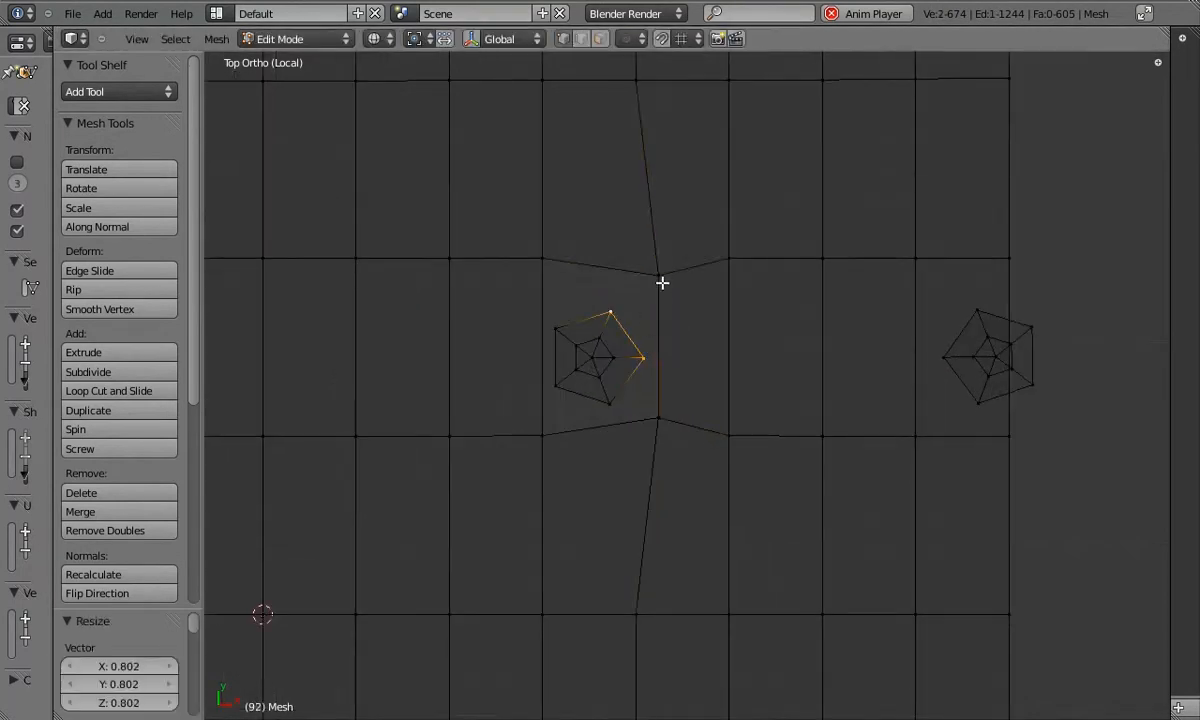
{"action": "right_click", "coordinate": [659, 277], "text": "shift"}
{"action": "key", "text": "f"}
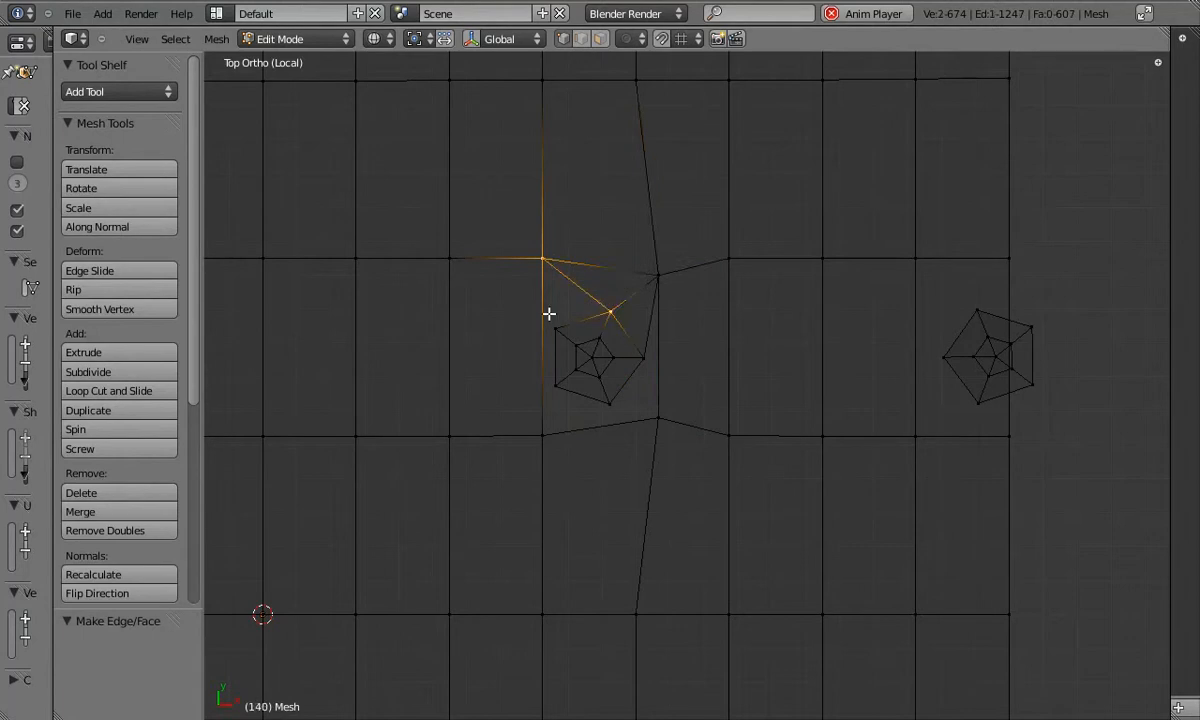
Subdivide the hole's open side edge and move its midpoint about 0.66 along negative X
{"action": "key", "text": "w"}
{"action": "left_click", "coordinate": [527, 269]}
{"action": "key", "text": "g"}
{"action": "key", "text": "x"}
{"action": "left_click", "coordinate": [518, 348]}
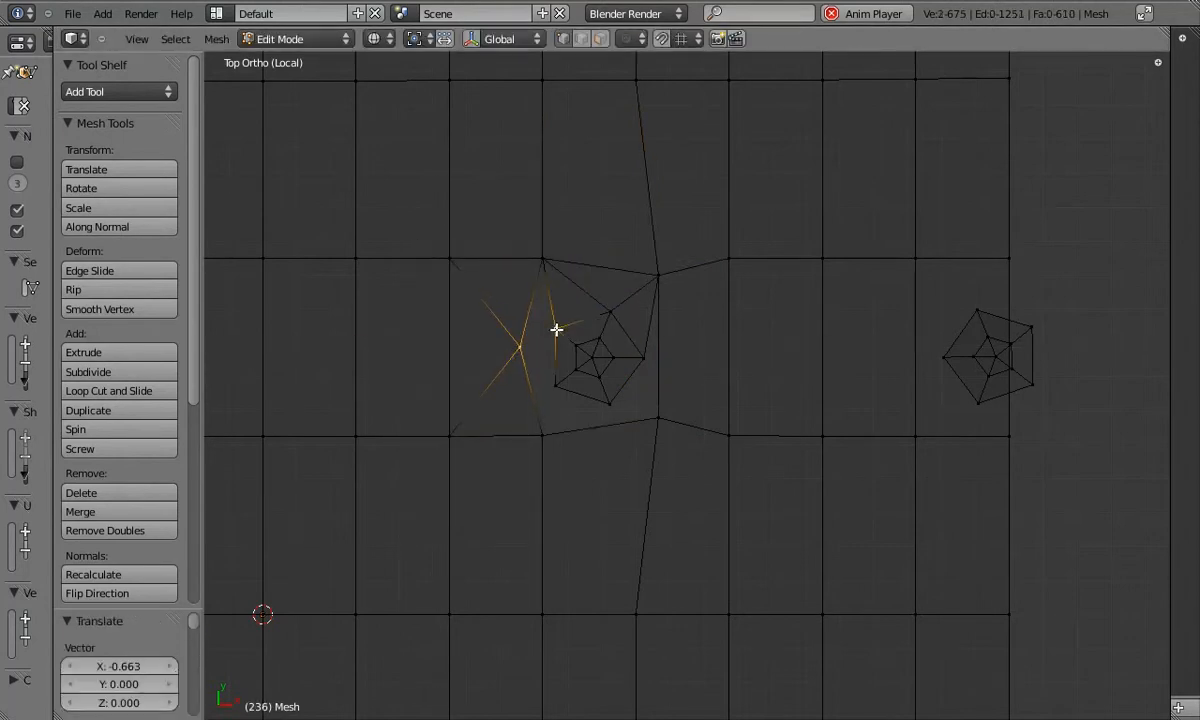
Fill faces between the new midpoint and the footing, and move the adjacent lower corner vertex closer
{"action": "right_click", "coordinate": [556, 330], "text": "shift"}
{"action": "key", "text": "f"}
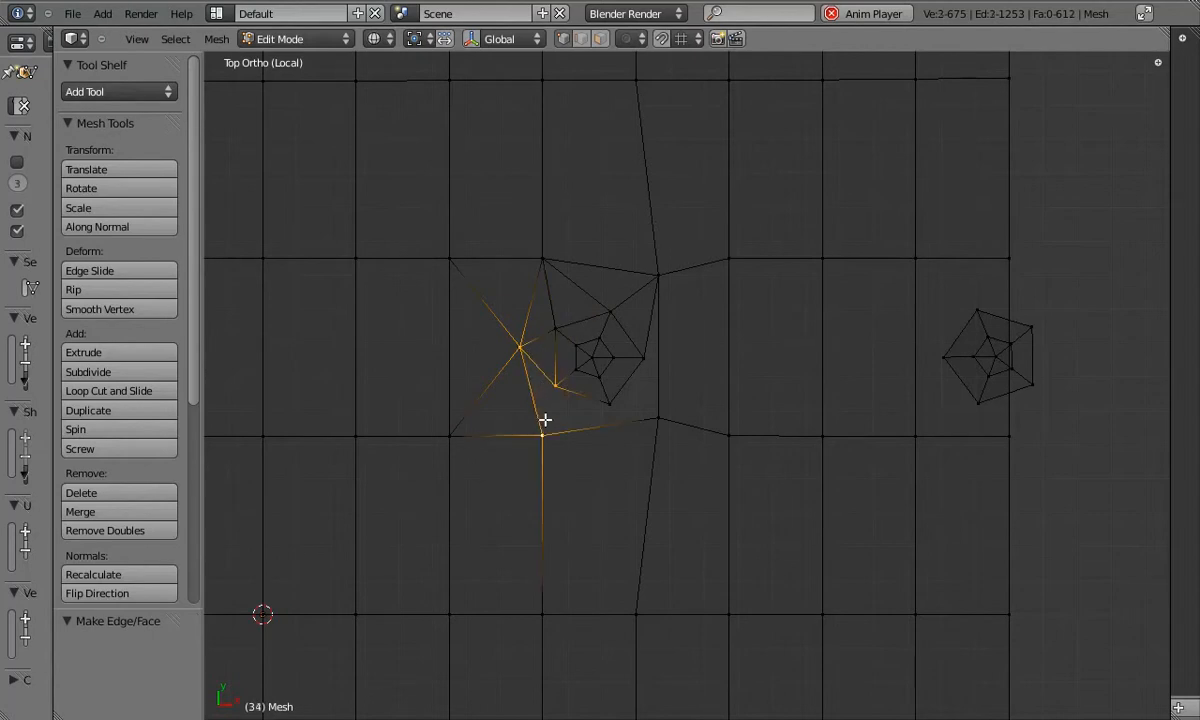
{"action": "key", "text": "g"}
{"action": "left_click", "coordinate": [530, 418]}
{"action": "right_click", "coordinate": [553, 388], "text": "shift"}
{"action": "right_click", "coordinate": [554, 331], "text": "shift"}
{"action": "right_click", "coordinate": [508, 340], "text": "shift"}
{"action": "key", "text": "f"}
Move the hole's other lower corner vertex away from the footing and fill the face between them
{"action": "right_click", "coordinate": [644, 423]}
{"action": "key", "text": "g"}
{"action": "left_click", "coordinate": [643, 448]}
{"action": "right_click", "coordinate": [614, 417], "text": "shift"}
{"action": "right_click", "coordinate": [562, 394], "text": "shift"}
{"action": "right_click", "coordinate": [545, 437], "text": "shift"}
{"action": "key", "text": "f"}
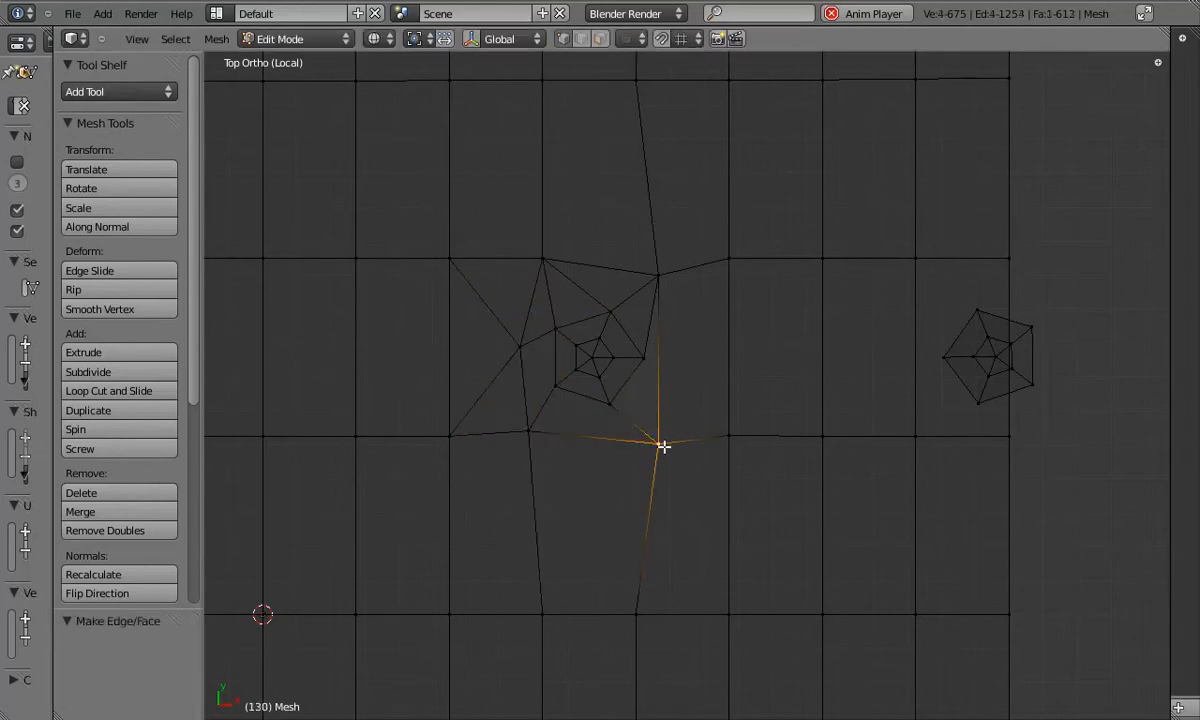
Reposition the upper corner vertex, fill the remaining faces beside the footing, and check the floor in object mode
{"action": "left_click", "coordinate": [669, 280]}
{"action": "right_click", "coordinate": [642, 333]}
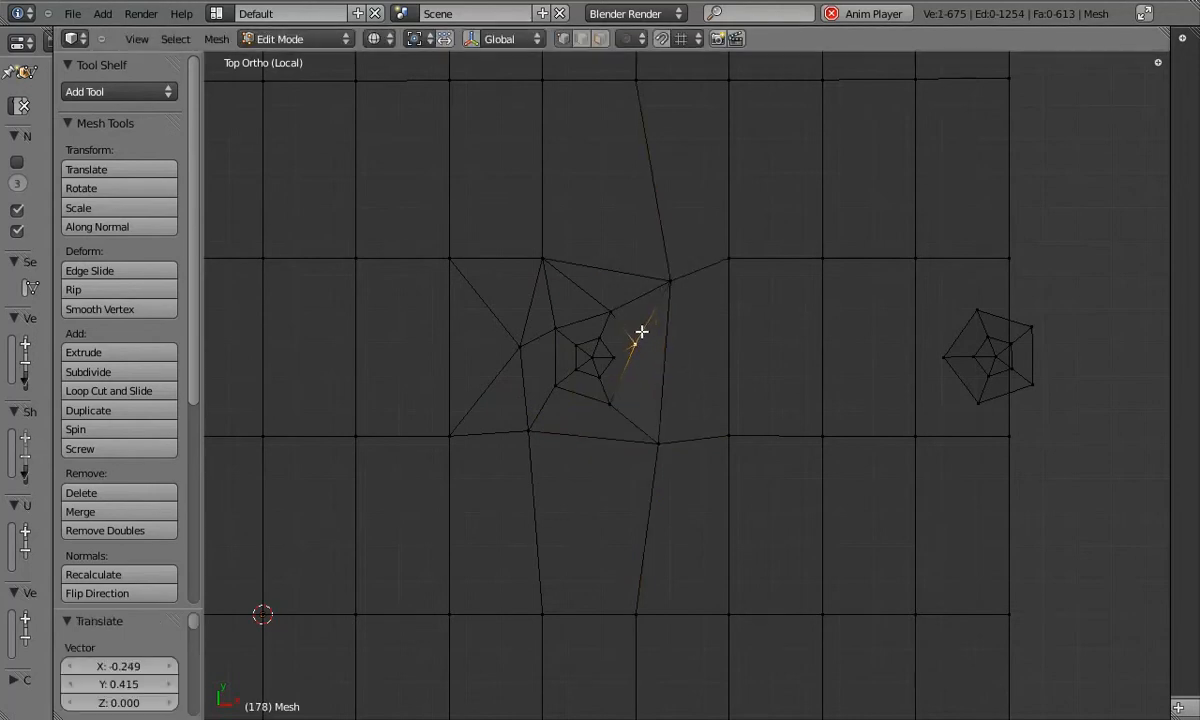
{"action": "key", "text": "g"}
{"action": "left_click", "coordinate": [680, 279]}
{"action": "key", "text": "f"}
{"action": "right_click", "coordinate": [663, 454]}
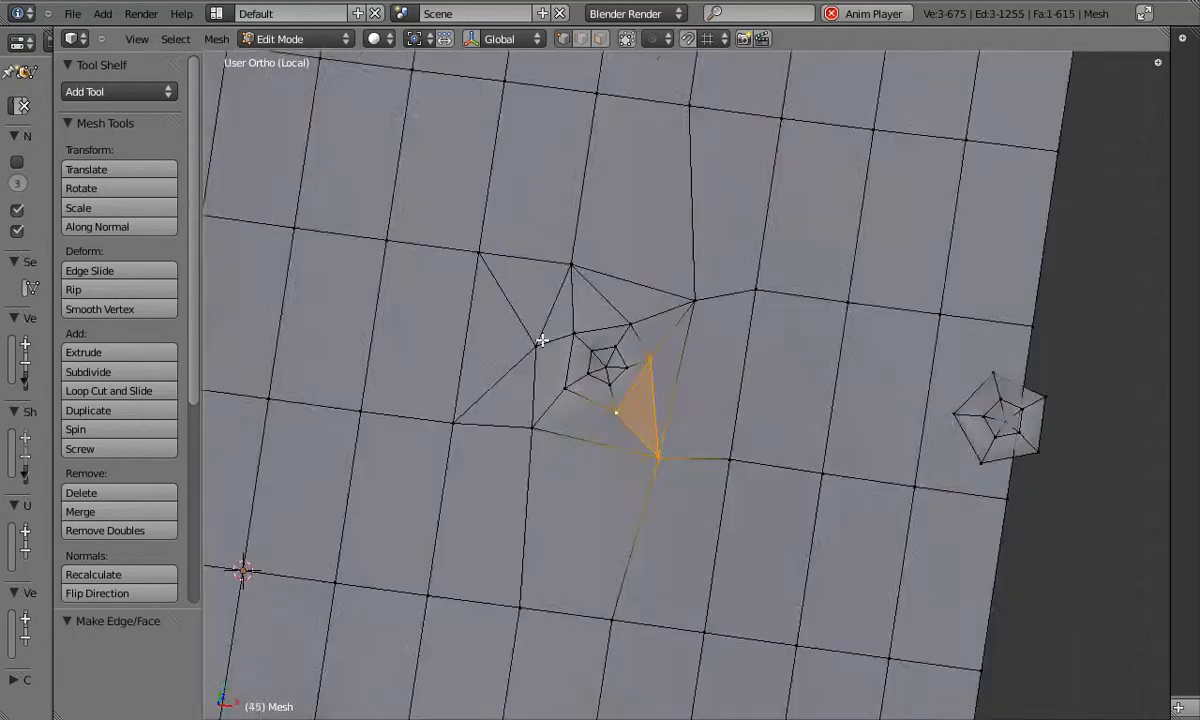
{"action": "key", "text": "Tab"}
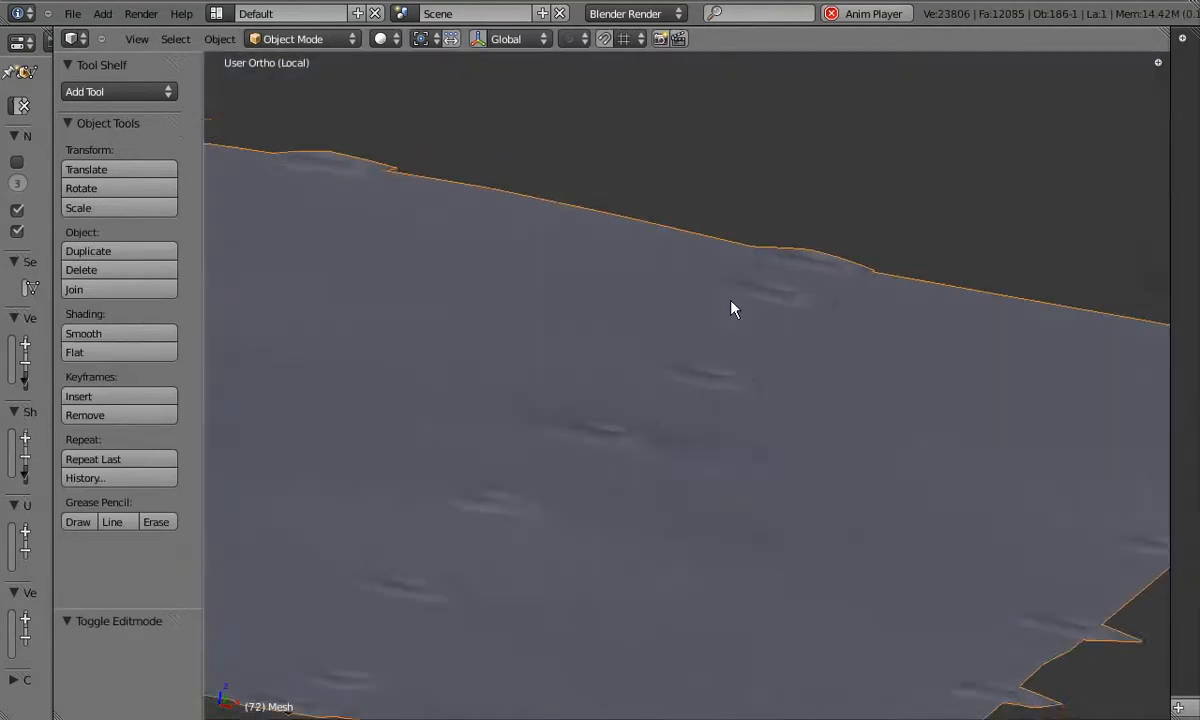
Edit the floor mesh in top view and reposition the first floor vertices around the inner footing
{"action": "key", "text": "Tab"}
{"action": "scroll", "coordinate": [688, 416], "scroll_direction": "up", "scroll_amount": 2}
{"action": "mouse_move", "coordinate": [688, 416]}
{"action": "middle_mouse_down"}
{"action": "mouse_move", "coordinate": [568, 480]}
{"action": "mouse_move", "coordinate": [707, 474]}
{"action": "mouse_move", "coordinate": [715, 461]}
{"action": "mouse_move", "coordinate": [664, 498]}
{"action": "middle_mouse_up"}
{"action": "key", "text": "z"}
{"action": "key", "text": "KP_7"}
{"action": "scroll", "coordinate": [663, 437], "scroll_direction": "down", "scroll_amount": 4}
{"action": "scroll", "coordinate": [676, 281], "scroll_direction": "up", "scroll_amount": 1}
{"action": "key", "text": "g"}
{"action": "left_click", "coordinate": [632, 283]}
{"action": "key", "text": "g"}
{"action": "left_click", "coordinate": [559, 222]}
Move the remaining surrounding floor vertices to even out the faces around the inner footing
{"action": "right_click", "coordinate": [732, 238]}
{"action": "key", "text": "g"}
{"action": "left_click", "coordinate": [732, 234]}
{"action": "key", "text": "g"}
{"action": "left_click", "coordinate": [744, 468]}
{"action": "right_click", "coordinate": [550, 466]}
{"action": "key", "text": "g"}
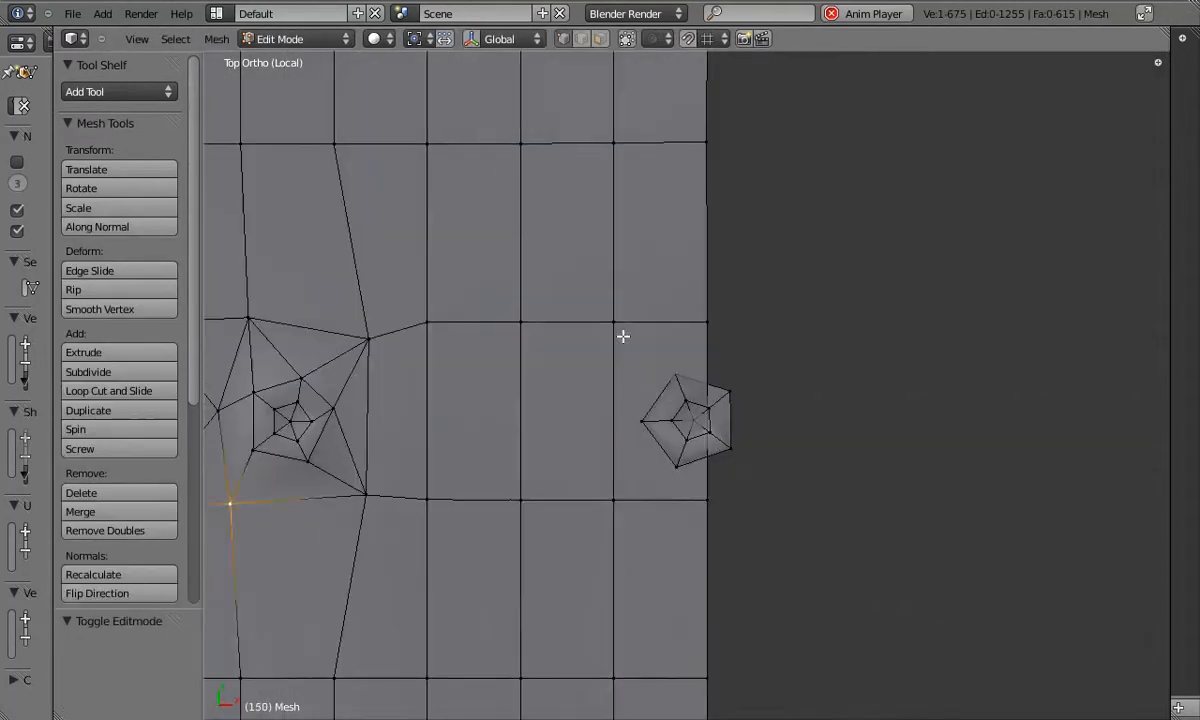
Subdivide the floor edge beside the footing on the +X border and delete the floor geometry overlapping that footing
{"action": "key", "text": "w"}
{"action": "left_click", "coordinate": [723, 335]}
{"action": "key", "text": "z"}
{"action": "key", "text": "w"}
{"action": "key", "text": "x"}
{"action": "left_click", "coordinate": [845, 327]}
{"action": "right_click", "coordinate": [820, 472], "text": "shift"}
{"action": "key", "text": "w"}
{"action": "left_click", "coordinate": [771, 431]}
{"action": "right_click", "coordinate": [776, 431]}
{"action": "key", "text": "x"}
{"action": "left_click", "coordinate": [776, 432]}
Fill the gap between the floor and the +X border footing, and check the floor in object mode
{"action": "right_click", "coordinate": [732, 472]}
{"action": "right_click", "coordinate": [759, 400], "text": "shift"}
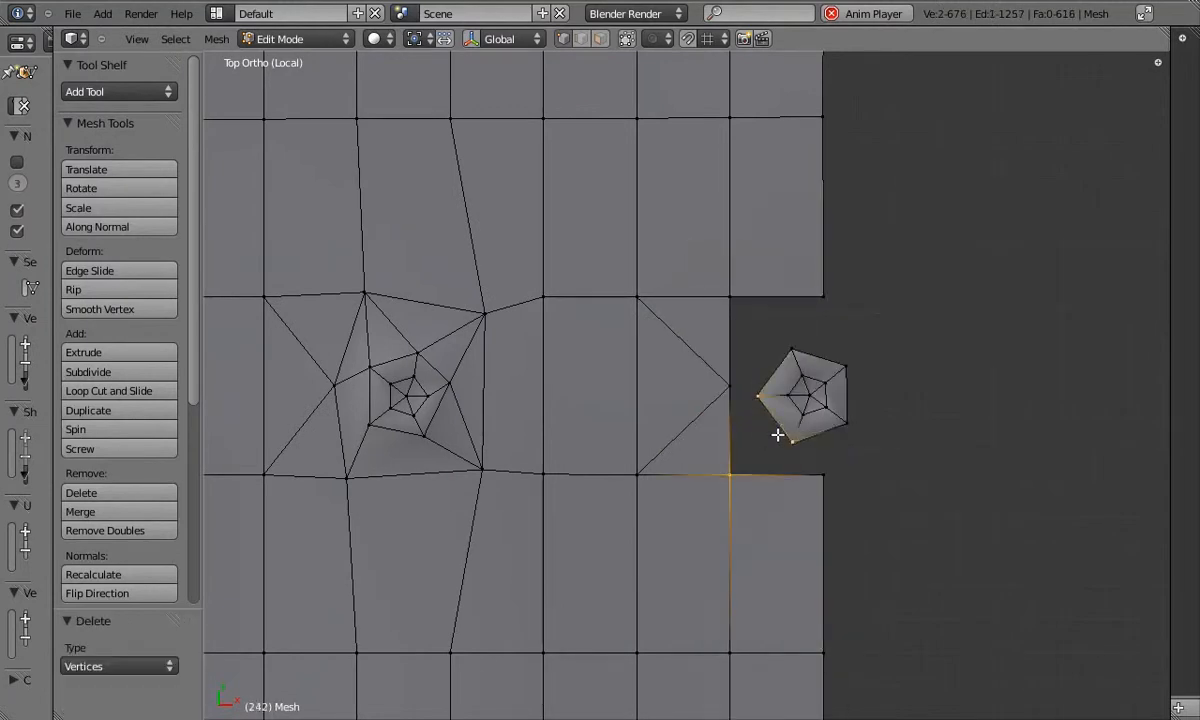
{"action": "key", "text": "Tab"}
{"action": "scroll", "coordinate": [838, 465], "scroll_direction": "down", "scroll_amount": 5}
{"action": "key", "text": "Tab"}
{"action": "right_click", "coordinate": [713, 384]}
{"action": "key", "text": "Tab"}
{"action": "scroll", "coordinate": [690, 330], "scroll_direction": "up", "scroll_amount": 4}
Delete the floor vertex beside the next inner footing to open a hole around it
{"action": "key", "text": "Tab"}
{"action": "right_click", "coordinate": [655, 315]}
{"action": "middle_click_drag", "start_coordinate": [673, 320], "coordinate": [663, 373], "text": "shift"}
{"action": "key", "text": "x"}
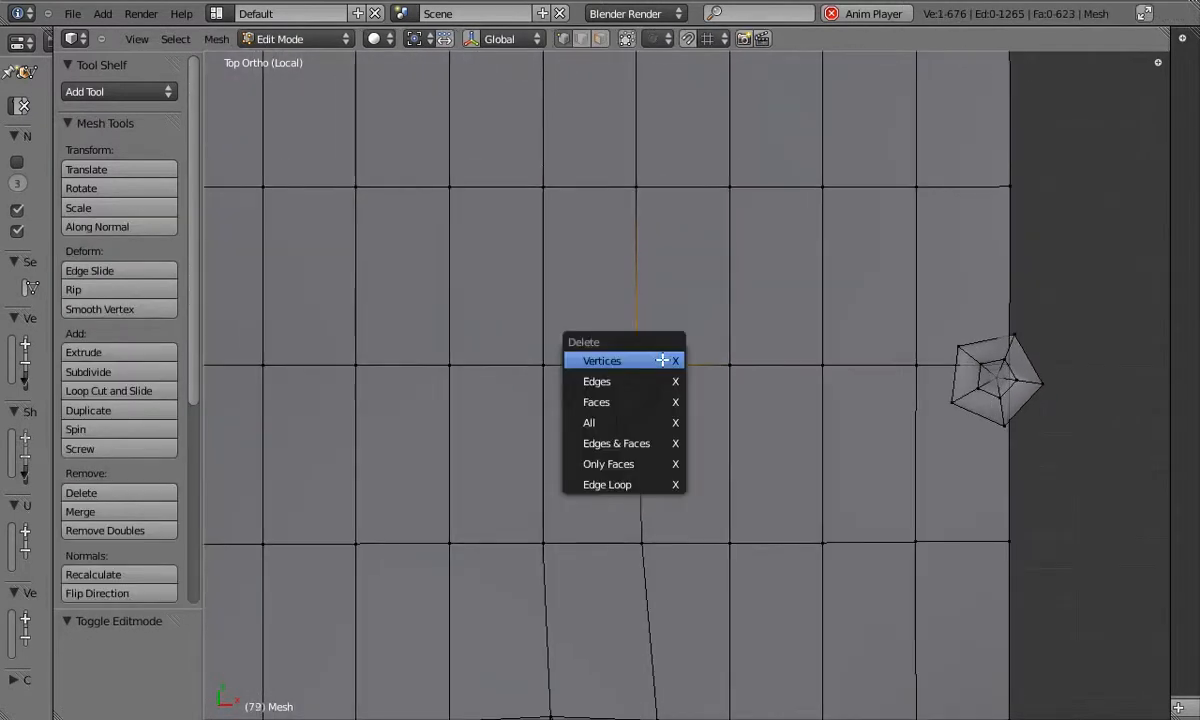
{"action": "left_click", "coordinate": [661, 359]}
Move the hole's side and upper border vertices slightly to shape the opening around the inner footing
{"action": "right_click_drag", "start_coordinate": [543, 366], "coordinate": [518, 371]}
{"action": "right_click_drag", "start_coordinate": [542, 190], "coordinate": [531, 214]}
{"action": "right_click_drag", "start_coordinate": [635, 188], "coordinate": [632, 197]}
{"action": "right_click_drag", "start_coordinate": [730, 188], "coordinate": [724, 211]}
{"action": "right_click_drag", "start_coordinate": [751, 386], "coordinate": [761, 388]}
Fill faces between the inner footing and the +X side of the hole, up to its upper corner
{"action": "right_click", "coordinate": [721, 511], "text": "shift"}
{"action": "key", "text": "f"}
{"action": "right_click", "coordinate": [721, 511]}
{"action": "key", "text": "f"}
{"action": "right_click", "coordinate": [646, 334], "text": "shift"}
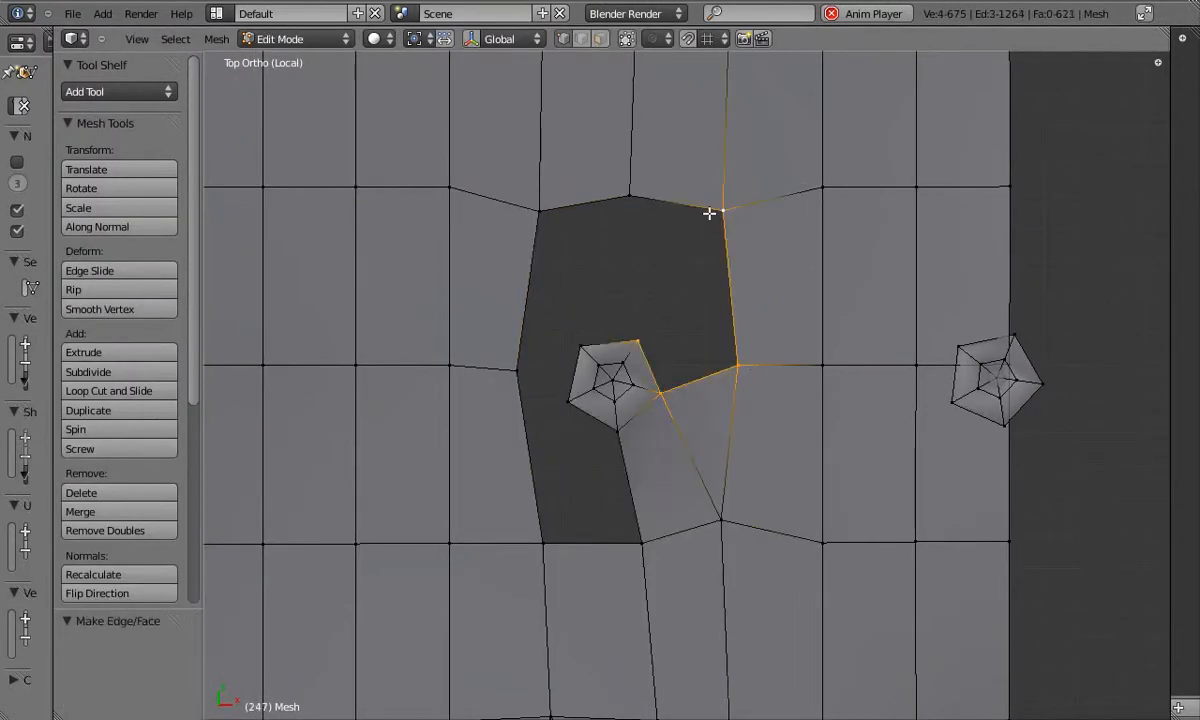
{"action": "right_click", "coordinate": [720, 214], "text": "shift"}
{"action": "key", "text": "f"}
Fill the remaining faces around the inner footing and return to object mode
{"action": "right_click", "coordinate": [720, 214]}
{"action": "right_click", "coordinate": [543, 541], "text": "shift"}
{"action": "key", "text": "f"}
{"action": "right_click", "coordinate": [645, 535], "text": "shift"}
{"action": "key", "text": "f"}
{"action": "key", "text": "Tab"}
Delete the floor border vertex overlapping the next edge footing in top view
{"action": "key", "text": "KP_7"}
{"action": "key", "text": "Tab"}
{"action": "right_click", "coordinate": [860, 427]}
{"action": "key", "text": "x"}
{"action": "left_click", "coordinate": [860, 427]}
Fill faces between that edge footing and the surrounding floor vertices, and return to object mode
{"action": "right_click", "coordinate": [802, 408]}
{"action": "right_click", "coordinate": [858, 398], "text": "shift"}
{"action": "right_click", "coordinate": [854, 249], "text": "shift"}
{"action": "right_click", "coordinate": [758, 250], "text": "shift"}
{"action": "key", "text": "f"}
{"action": "right_click", "coordinate": [760, 249]}
{"action": "right_click", "coordinate": [860, 398], "text": "shift"}
{"action": "right_click", "coordinate": [855, 250], "text": "shift"}
{"action": "key", "text": "f"}
{"action": "key", "text": "Tab"}
Move the two floor vertices above the inner footing about 1.44 along Y and shift their outer neighbours the same way
{"action": "key", "text": "Tab"}
{"action": "right_click", "coordinate": [526, 282]}
{"action": "right_click", "coordinate": [614, 362], "text": "shift"}
{"action": "key", "text": "w"}
{"action": "key", "text": "g"}
{"action": "key", "text": "y"}
{"action": "left_click", "coordinate": [608, 308]}
{"action": "right_click_drag", "start_coordinate": [426, 364], "coordinate": [426, 343]}
{"action": "right_click_drag", "start_coordinate": [705, 364], "coordinate": [703, 347]}
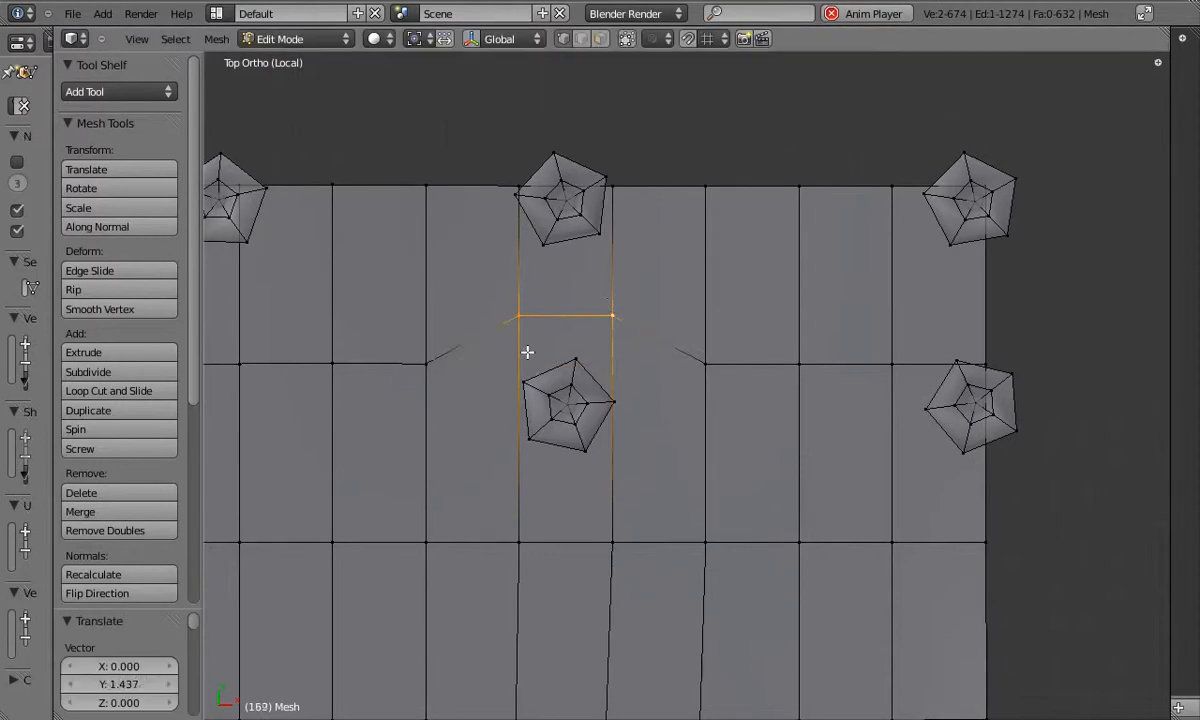
Move the row of floor vertices below the inner footing along Y and spread its two middle vertices along X
{"action": "right_click", "coordinate": [517, 540]}
{"action": "key", "text": "b"}
{"action": "left_click_drag", "start_coordinate": [398, 520], "coordinate": [816, 578]}
{"action": "key", "text": "g"}
{"action": "key", "text": "y"}
{"action": "right_click", "coordinate": [690, 516], "text": "shift"}
{"action": "right_click", "coordinate": [613, 518], "text": "shift"}
{"action": "key", "text": "s"}
{"action": "key", "text": "x"}
{"action": "left_click", "coordinate": [720, 469]}
Subdivide the edge above the inner footing, delete the overlapping floor geometry and scale the adjacent vertices
{"action": "key", "text": "w"}
{"action": "right_click_drag", "start_coordinate": [498, 315], "coordinate": [498, 323]}
{"action": "key", "text": "x"}
{"action": "left_click", "coordinate": [493, 353]}
{"action": "key", "text": "s"}
Fill faces between the hole's border and the inner footing, and adjust the nearby vertices
{"action": "right_click", "coordinate": [648, 333], "text": "shift"}
{"action": "key", "text": "f"}
{"action": "right_click", "coordinate": [523, 382], "text": "shift"}
{"action": "key", "text": "f"}
{"action": "key", "text": "f"}
{"action": "right_click_drag", "start_coordinate": [614, 402], "coordinate": [606, 400]}
{"action": "mouse_move", "coordinate": [652, 334]}
{"action": "right_mouse_down"}
{"action": "mouse_move", "coordinate": [657, 343]}
{"action": "mouse_move", "coordinate": [662, 332]}
{"action": "mouse_move", "coordinate": [661, 353]}
{"action": "right_mouse_up"}
Delete the floor geometry overlapping the border footing below the +X +Y corner
{"action": "middle_click_drag", "start_coordinate": [985, 356], "coordinate": [927, 380], "text": "shift"}
{"action": "right_click", "coordinate": [927, 381]}
{"action": "key", "text": "x"}
{"action": "left_click", "coordinate": [938, 375]}
{"action": "key", "text": "x"}
{"action": "left_click", "coordinate": [936, 339]}
Fill faces between the corner footing, the footing below it and the adjacent floor vertices
{"action": "right_click", "coordinate": [889, 273], "text": "shift"}
{"action": "key", "text": "f"}
{"action": "right_click", "coordinate": [890, 272]}
{"action": "right_click", "coordinate": [896, 383], "text": "shift"}
{"action": "right_click", "coordinate": [838, 386], "text": "shift"}
{"action": "right_click", "coordinate": [864, 222], "text": "shift"}
{"action": "key", "text": "f"}
{"action": "right_click", "coordinate": [863, 224]}
Delete the floor vertex overlapping the corner footing and fill the gap beside the border footing below it
{"action": "right_click", "coordinate": [837, 387]}
{"action": "key", "text": "z"}
{"action": "right_click", "coordinate": [933, 206]}
{"action": "key", "text": "x"}
{"action": "left_click", "coordinate": [935, 205]}
{"action": "key", "text": "z"}
{"action": "right_click", "coordinate": [898, 384]}
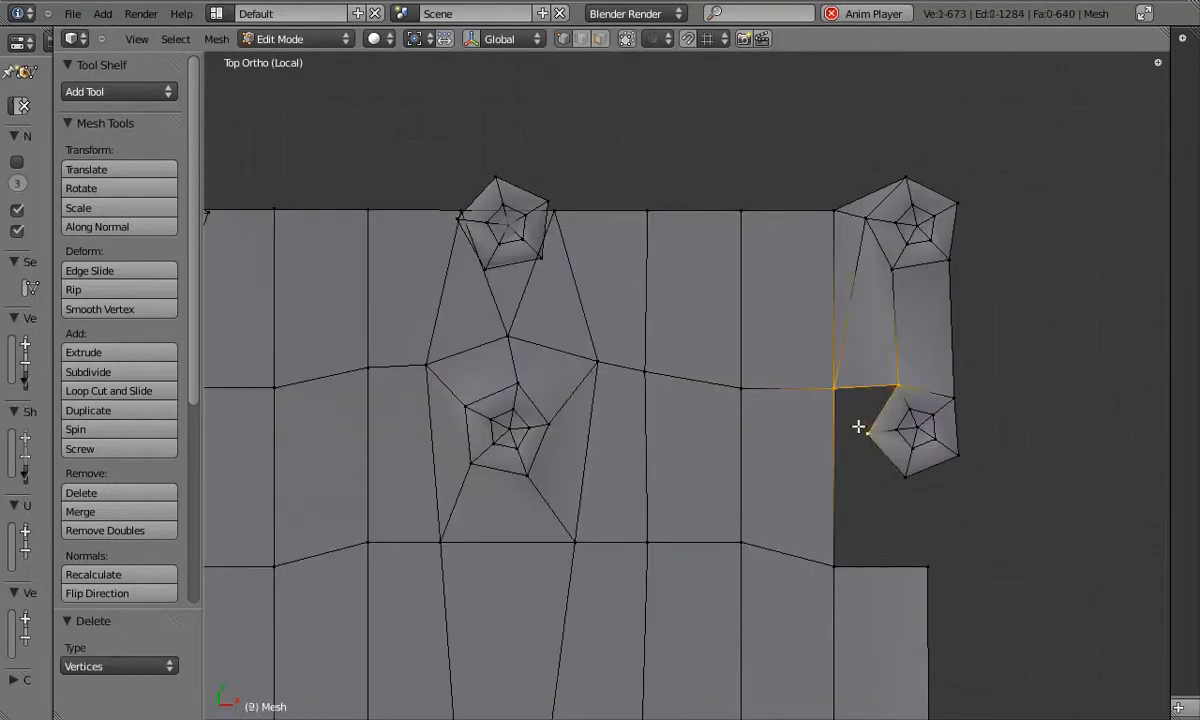
{"action": "right_click", "coordinate": [903, 478], "text": "shift"}
{"action": "key", "text": "f"}
Reposition a floor vertex near the joined footings and inspect the floor in object mode
{"action": "key", "text": "Tab"}
{"action": "scroll", "coordinate": [897, 453], "scroll_direction": "down", "scroll_amount": 4}
{"action": "middle_click_drag", "start_coordinate": [897, 453], "coordinate": [760, 355]}
{"action": "key", "text": "Tab"}
{"action": "right_click_drag", "start_coordinate": [701, 388], "coordinate": [704, 368]}
{"action": "key", "text": "Tab"}
{"action": "middle_click_drag", "start_coordinate": [704, 368], "coordinate": [672, 487]}
{"action": "key", "text": "Tab"}
{"action": "key", "text": "Tab"}
{"action": "key", "text": "KP_7"}
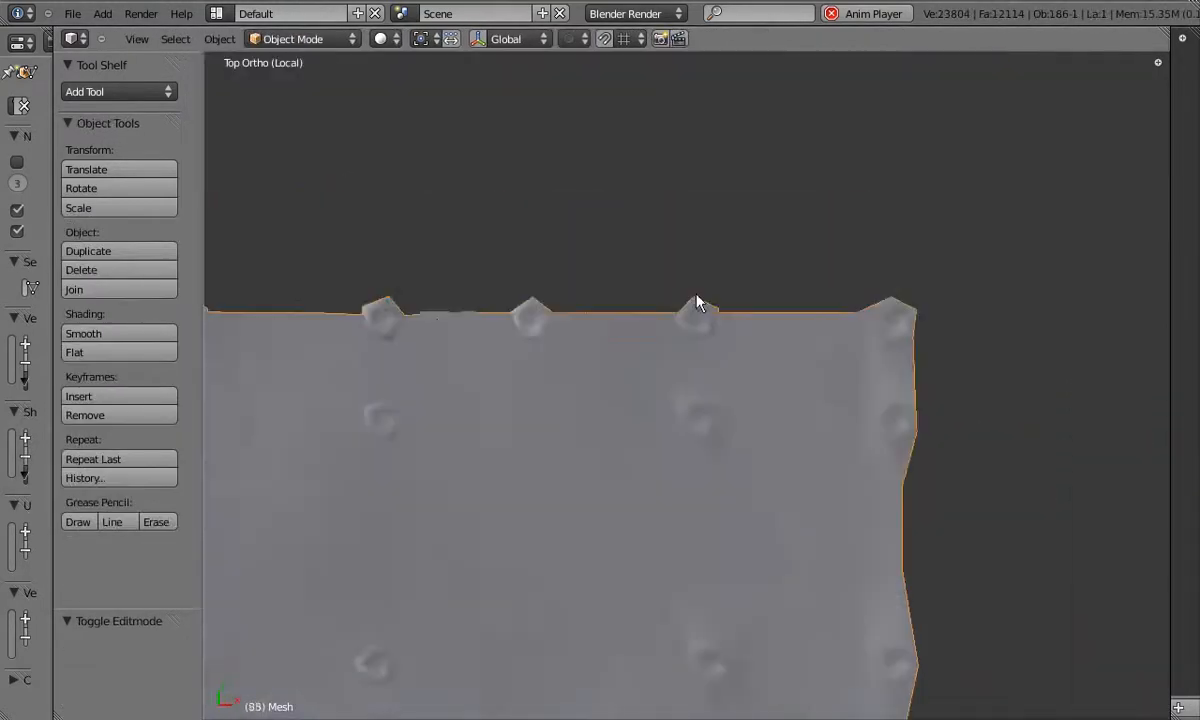
Delete the floor geometry overlapping the next footing on the +Y border and scale the neighbouring vertices
{"action": "scroll", "coordinate": [729, 335], "scroll_direction": "up", "scroll_amount": 5}
{"action": "key", "text": "Tab"}
{"action": "key", "text": "z"}
{"action": "right_click", "coordinate": [646, 342]}
{"action": "key", "text": "ctrl+KP_Add"}
{"action": "key", "text": "x"}
{"action": "left_click", "coordinate": [771, 544]}
{"action": "key", "text": "s"}
{"action": "left_click", "coordinate": [628, 356]}
Fill the faces joining the +Y border footing to the adjacent floor vertices
{"action": "key", "text": "f"}
{"action": "right_click", "coordinate": [604, 341], "text": "shift"}
{"action": "right_click", "coordinate": [687, 302], "text": "shift"}
{"action": "key", "text": "f"}
{"action": "scroll", "coordinate": [632, 359], "scroll_direction": "down", "scroll_amount": 3}
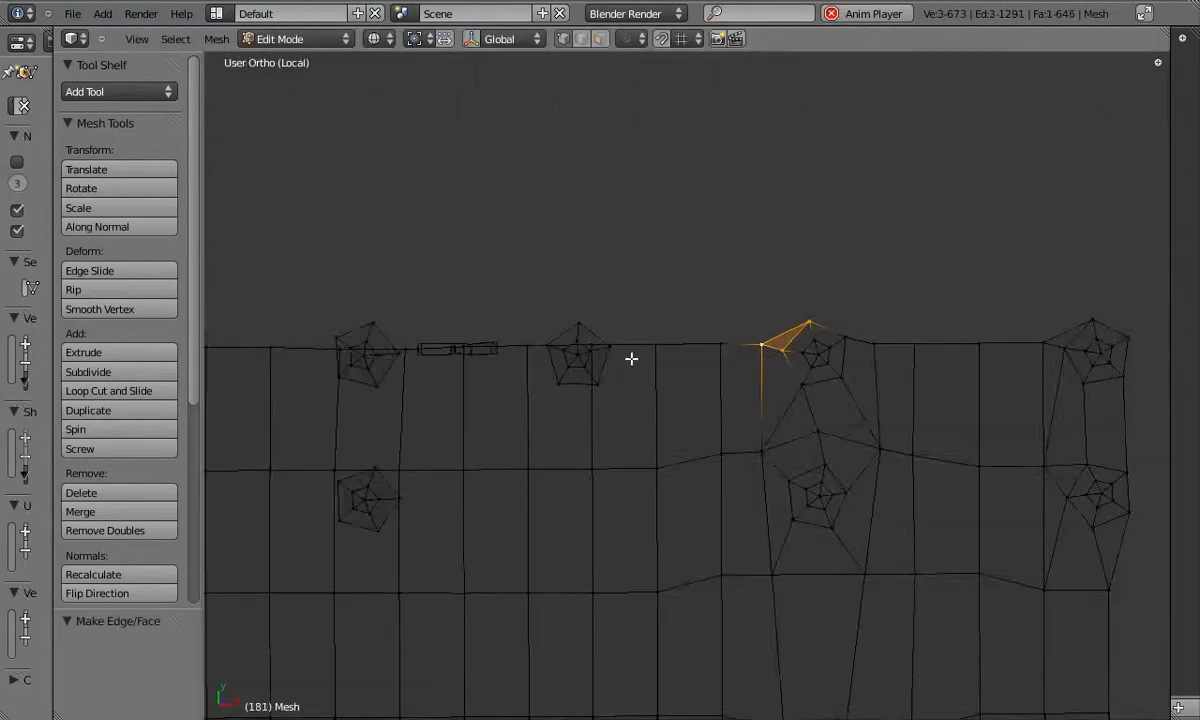
Delete the floor vertex overlapping the next footing on the +X border
{"action": "key", "text": "z"}
{"action": "scroll", "coordinate": [619, 332], "scroll_direction": "down", "scroll_amount": 5}
{"action": "key", "text": "z"}
{"action": "right_click", "coordinate": [1036, 327]}
{"action": "key", "text": "KP_7"}
{"action": "middle_click_drag", "start_coordinate": [1043, 453], "coordinate": [694, 434], "text": "shift"}
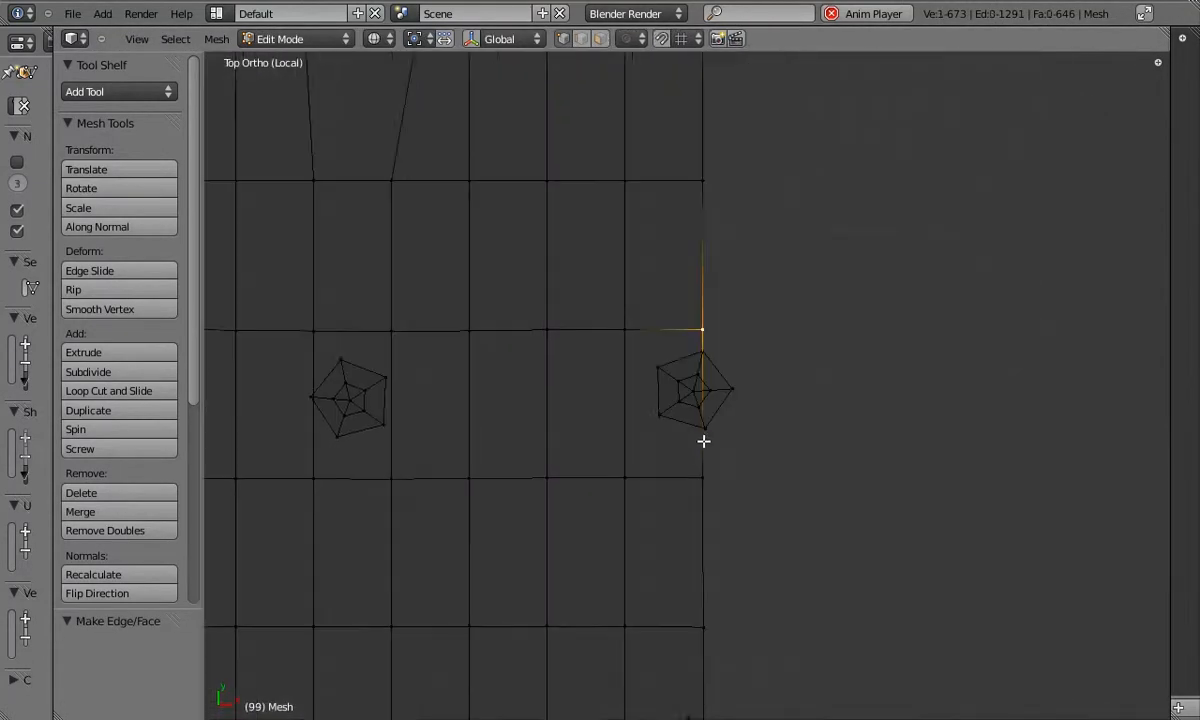
{"action": "key", "text": "t"}
{"action": "key", "text": "w"}
{"action": "right_click", "coordinate": [632, 322]}
{"action": "key", "text": "x"}
Fill the faces joining the +X border footing to the adjacent floor vertices
{"action": "right_click", "coordinate": [542, 321]}
{"action": "right_click", "coordinate": [579, 365], "text": "shift"}
{"action": "right_click", "coordinate": [581, 420], "text": "shift"}
{"action": "right_click", "coordinate": [545, 492], "text": "shift"}
{"action": "key", "text": "f"}
Scale the floor vertices around the interior footing in the same row as the joined +X border footing
{"action": "scroll", "coordinate": [656, 442], "scroll_direction": "down", "scroll_amount": 4}
{"action": "scroll", "coordinate": [442, 418], "scroll_direction": "up", "scroll_amount": 3}
{"action": "right_click", "coordinate": [425, 370]}
{"action": "right_click", "coordinate": [500, 340], "text": "shift"}
{"action": "key", "text": "s"}
{"action": "left_click", "coordinate": [548, 308]}
Subdivide the floor edge on the interior footing's +Y side and spread the surrounding floor vertices outward
{"action": "key", "text": "w"}
{"action": "right_click", "coordinate": [454, 358]}
{"action": "left_click", "coordinate": [417, 335]}
{"action": "right_click_drag", "start_coordinate": [381, 356], "coordinate": [368, 357]}
{"action": "right_click_drag", "start_coordinate": [414, 498], "coordinate": [388, 498]}
{"action": "right_click_drag", "start_coordinate": [489, 498], "coordinate": [523, 497]}
Delete the floor geometry overlapping the interior footing and fill faces between its rim and the surrounding floor vertices
{"action": "right_click", "coordinate": [524, 358], "text": "shift"}
{"action": "key", "text": "x"}
{"action": "right_click", "coordinate": [521, 361], "text": "shift"}
{"action": "key", "text": "f"}
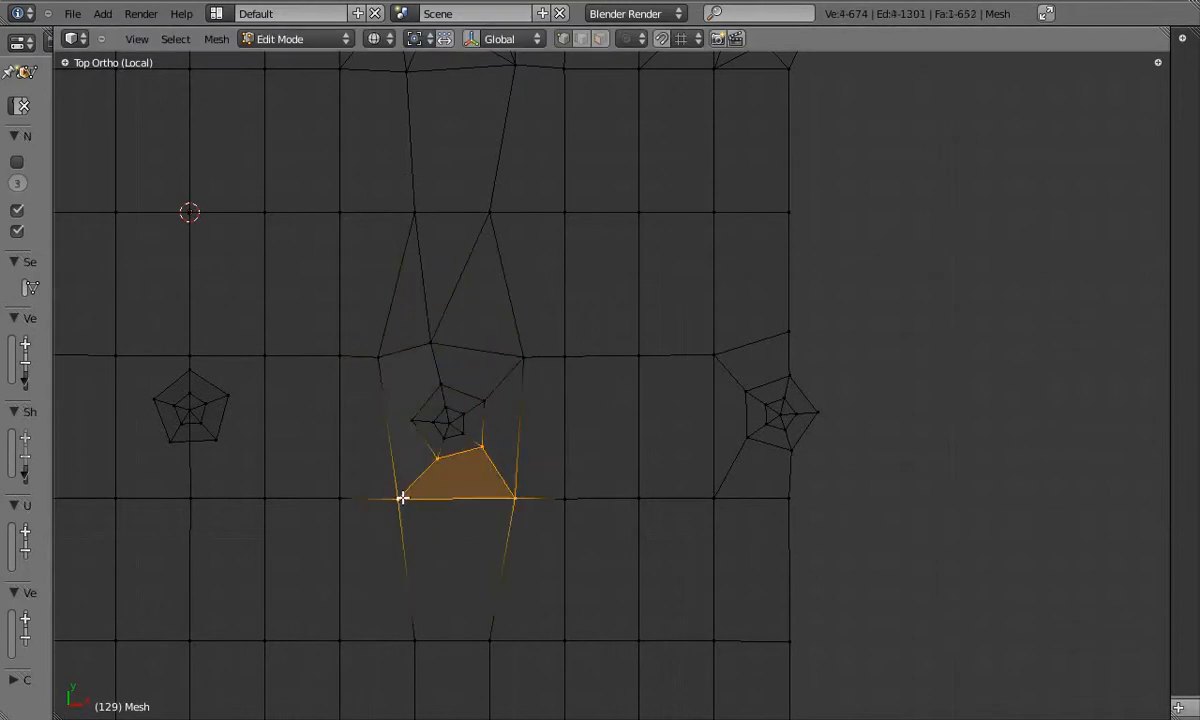
{"action": "right_click", "coordinate": [436, 453]}
{"action": "right_click", "coordinate": [399, 497], "text": "shift"}
{"action": "right_click", "coordinate": [412, 419], "text": "shift"}
{"action": "right_click", "coordinate": [382, 362], "text": "shift"}
{"action": "key", "text": "f"}
Reposition the interior footing's rim vertices and the adjacent floor vertex to even out the new faces
{"action": "right_click_drag", "start_coordinate": [415, 412], "coordinate": [422, 401]}
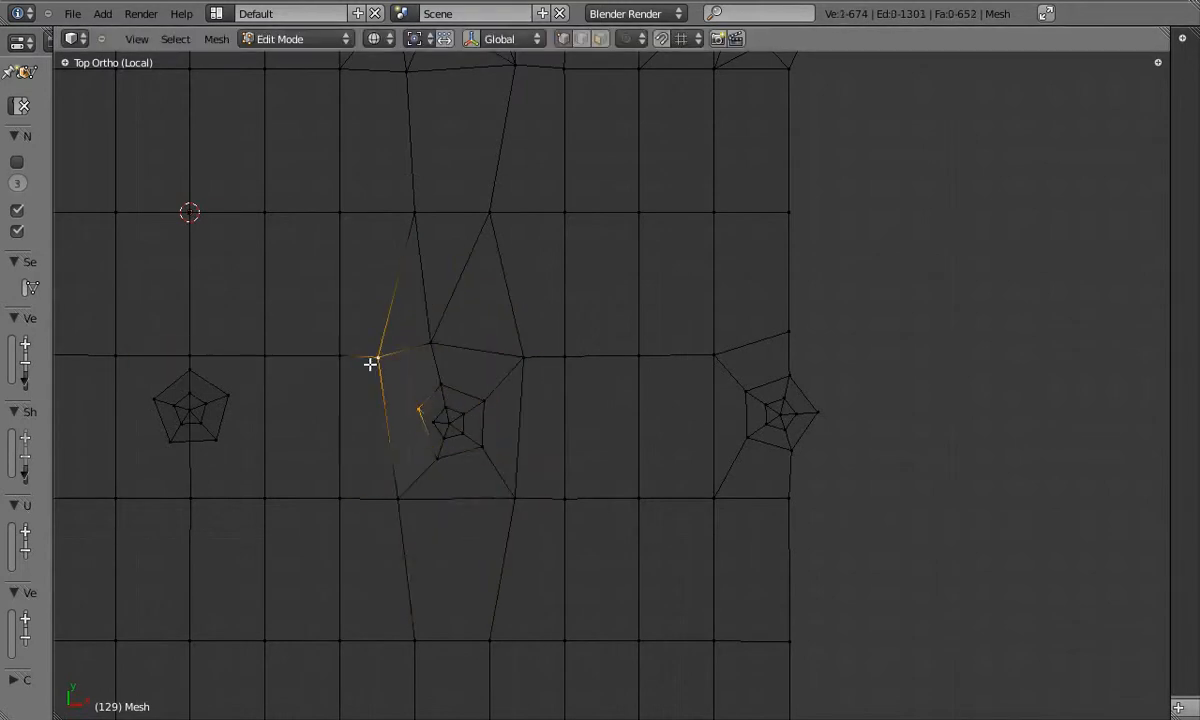
{"action": "right_click_drag", "start_coordinate": [437, 458], "coordinate": [427, 459]}
{"action": "right_click_drag", "start_coordinate": [398, 498], "coordinate": [386, 496]}
Move the floor vertices near the next +X border footing closer to its -Y and +Y sides
{"action": "key", "text": "z"}
{"action": "key", "text": "Tab"}
{"action": "middle_click_drag", "start_coordinate": [565, 647], "coordinate": [544, 281], "text": "shift"}
{"action": "key", "text": "Tab"}
{"action": "right_click", "coordinate": [766, 424]}
{"action": "right_click_drag", "start_coordinate": [693, 276], "coordinate": [693, 321]}
{"action": "right_click_drag", "start_coordinate": [783, 278], "coordinate": [785, 313]}
Delete the floor geometry overlapping this +X border footing and fill the faces connecting it to the floor
{"action": "right_click", "coordinate": [769, 461], "text": "shift"}
{"action": "key", "text": "w"}
{"action": "key", "text": "x"}
{"action": "left_click", "coordinate": [760, 332]}
{"action": "right_click", "coordinate": [693, 446], "text": "shift"}
{"action": "key", "text": "f"}
Shift the floor vertices beside the interior footing in this row along Y and subdivide the edge on its +Y side
{"action": "key", "text": "Tab"}
{"action": "middle_click_drag", "start_coordinate": [710, 367], "coordinate": [848, 382], "text": "shift"}
{"action": "key", "text": "Tab"}
{"action": "right_click", "coordinate": [605, 433]}
{"action": "right_click", "coordinate": [531, 434], "text": "shift"}
{"action": "key", "text": "g"}
{"action": "key", "text": "y"}
{"action": "left_click", "coordinate": [652, 326]}
{"action": "key", "text": "w"}
{"action": "right_click_drag", "start_coordinate": [630, 314], "coordinate": [645, 342]}
Select the floor vertices surrounding the interior footing and delete the floor geometry overlapping it
{"action": "right_click", "coordinate": [579, 305], "text": "shift"}
{"action": "right_click", "coordinate": [507, 312], "text": "shift"}
{"action": "right_click", "coordinate": [518, 475], "text": "shift"}
{"action": "right_click", "coordinate": [626, 477], "text": "shift"}
{"action": "key", "text": "x"}
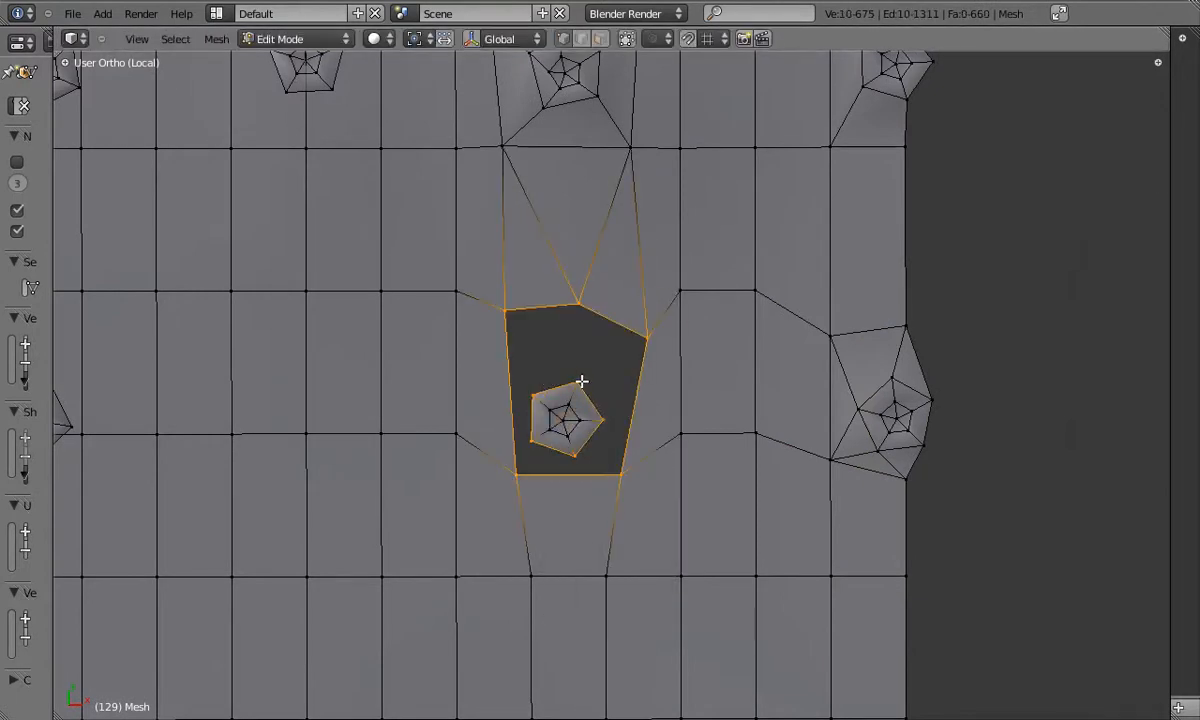
Fill the open ring between the interior footing's rim and the surrounding floor vertices
{"action": "key", "text": "alt+f"}
{"action": "right_click", "coordinate": [647, 338]}
{"action": "right_click", "coordinate": [579, 304], "text": "shift"}
{"action": "right_click", "coordinate": [577, 382], "text": "shift"}
{"action": "right_click", "coordinate": [582, 420], "text": "shift"}
Move the interior footing's rim vertices and the floor vertices on its -Y side to even out the faces
{"action": "right_click_drag", "start_coordinate": [575, 457], "coordinate": [581, 448]}
{"action": "right_click_drag", "start_coordinate": [615, 490], "coordinate": [614, 512]}
{"action": "right_click_drag", "start_coordinate": [516, 476], "coordinate": [501, 491]}
{"action": "right_click", "coordinate": [526, 451], "text": "shift"}
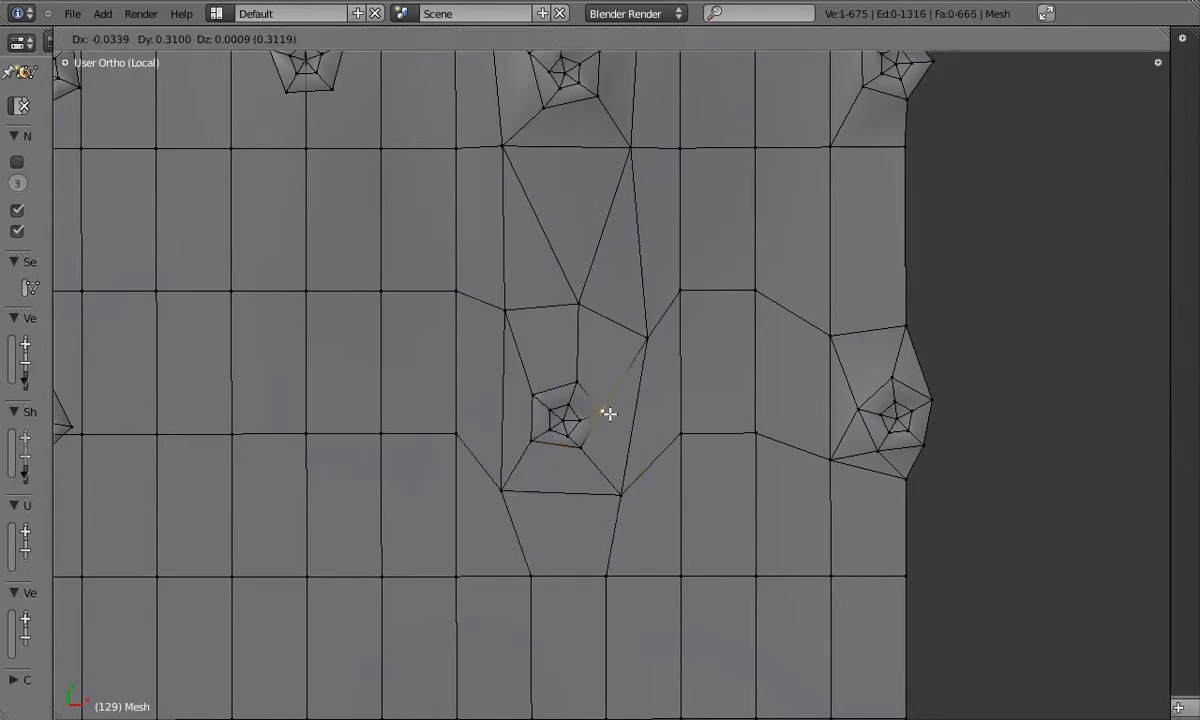
{"action": "right_click_drag", "start_coordinate": [592, 450], "coordinate": [599, 454]}
Inspect the joined footings and the floor in object mode
{"action": "key", "text": "Tab"}
{"action": "scroll", "coordinate": [621, 452], "scroll_direction": "down", "scroll_amount": 3}
{"action": "scroll", "coordinate": [621, 452], "scroll_direction": "up", "scroll_amount": 4}
{"action": "key", "text": "Tab"}
{"action": "key", "text": "z"}
{"action": "key", "text": "z"}
{"action": "key", "text": "Tab"}
{"action": "left_click", "coordinate": [64, 62]}
{"action": "left_click", "coordinate": [120, 333]}
{"action": "key", "text": "t"}
Delete the floor geometry overlapping the +X border footing nearest the -Y corner
{"action": "scroll", "coordinate": [699, 236], "scroll_direction": "down", "scroll_amount": 4}
{"action": "key", "text": "KP_7"}
{"action": "scroll", "coordinate": [724, 440], "scroll_direction": "up", "scroll_amount": 5}
{"action": "key", "text": "Tab"}
{"action": "key", "text": "x"}
{"action": "left_click", "coordinate": [713, 426]}
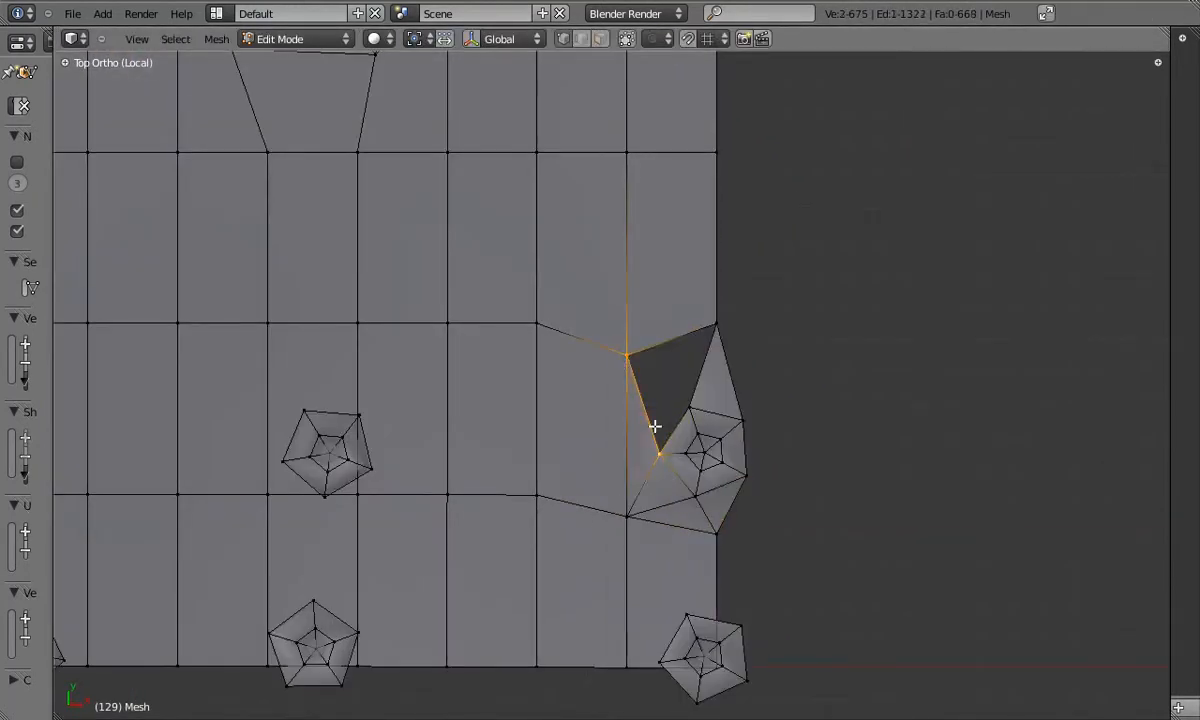
Delete the floor's corner vertex overlapping the +X/-Y corner footing and fill faces joining the footing to the floor
{"action": "middle_click_drag", "start_coordinate": [716, 595], "coordinate": [724, 556], "text": "shift"}
{"action": "right_click", "coordinate": [724, 625]}
{"action": "key", "text": "x"}
{"action": "left_click", "coordinate": [726, 602]}
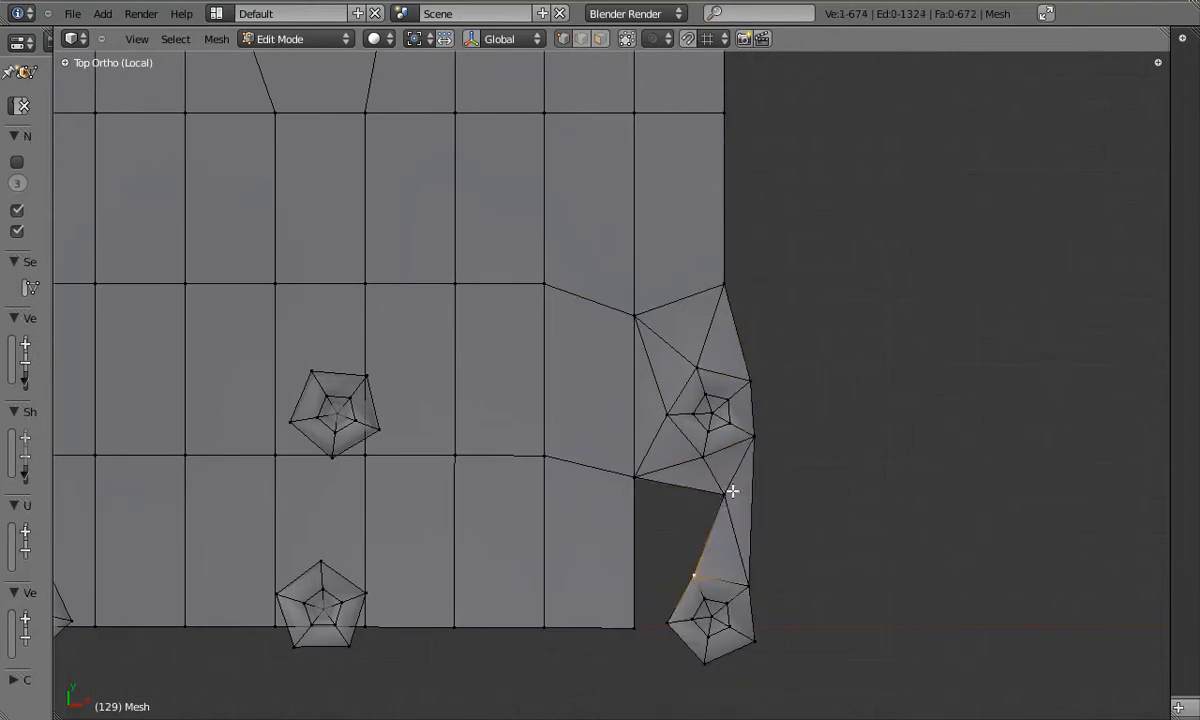
{"action": "key", "text": "f"}
Subdivide the floor edge beside the first -Y border footing from the corner and delete the floor geometry overlapping the footing
{"action": "middle_click_drag", "start_coordinate": [405, 505], "coordinate": [612, 483], "text": "shift"}
{"action": "key", "text": "w"}
{"action": "left_click", "coordinate": [530, 474]}
{"action": "left_click", "coordinate": [671, 606]}
{"action": "key", "text": "x"}
{"action": "left_click", "coordinate": [390, 517]}
{"action": "middle_click_drag", "start_coordinate": [480, 581], "coordinate": [514, 575], "text": "shift"}
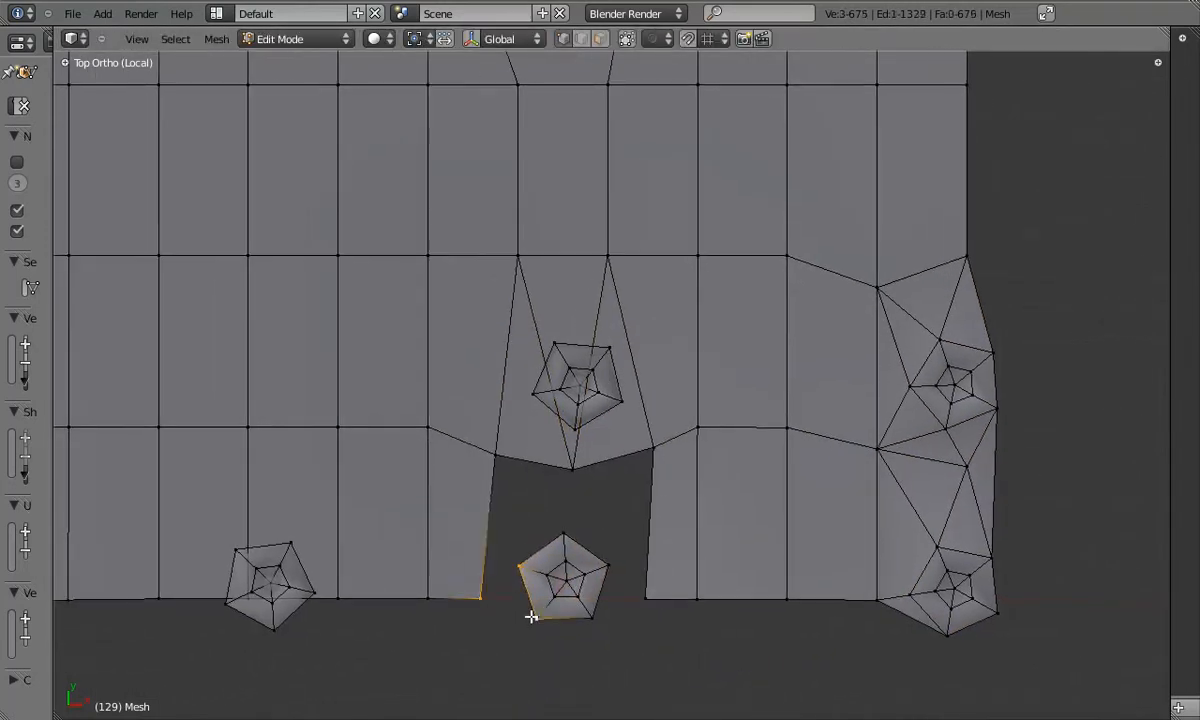
Select the floor vertices around the interior footing next to this -Y border footing and delete the overlapping geometry
{"action": "right_click", "coordinate": [571, 470]}
{"action": "right_click", "coordinate": [496, 456], "text": "shift"}
{"action": "right_click", "coordinate": [518, 257], "text": "shift"}
{"action": "right_click", "coordinate": [608, 257], "text": "shift"}
{"action": "key", "text": "x"}
Fill the faces between this interior footing's rim and the adjacent floor vertices
{"action": "right_click", "coordinate": [610, 262]}
{"action": "right_click", "coordinate": [518, 258], "text": "shift"}
{"action": "right_click", "coordinate": [652, 447], "text": "shift"}
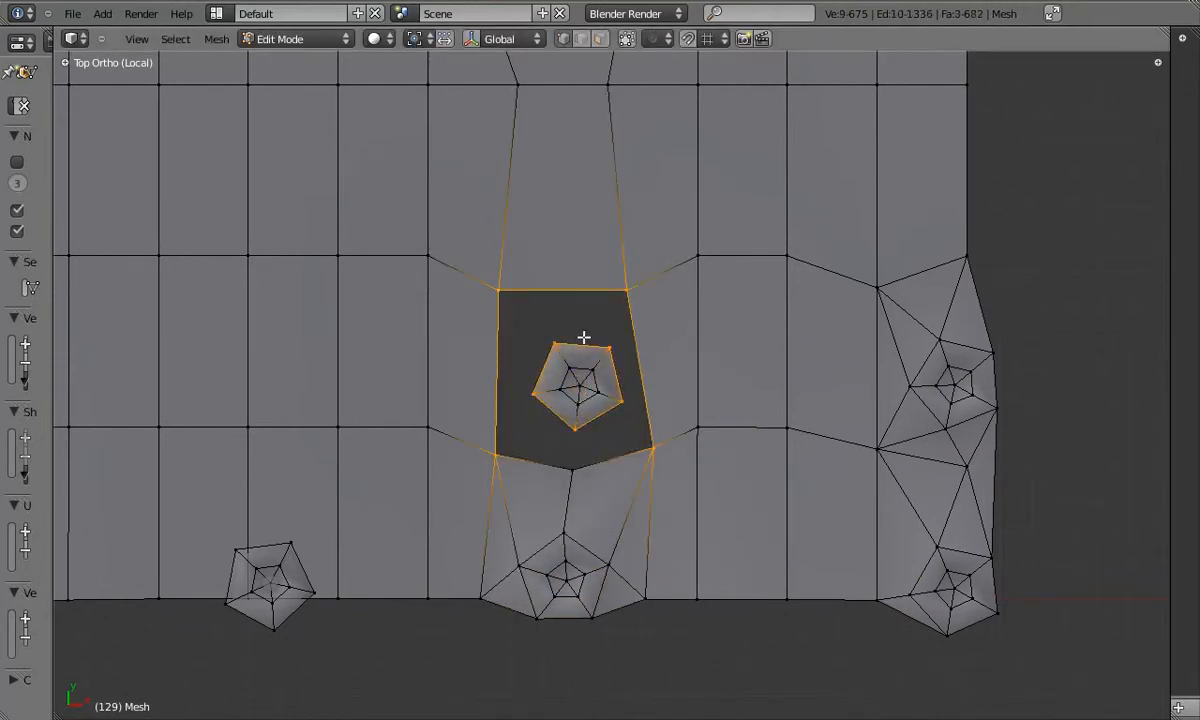
{"action": "right_click", "coordinate": [626, 292], "text": "shift"}
{"action": "key", "text": "f"}
Delete the floor vertex overlapping the next footing along the -Y border
{"action": "key", "text": "Tab"}
{"action": "middle_click_drag", "start_coordinate": [491, 410], "coordinate": [636, 408], "text": "shift"}
{"action": "key", "text": "Tab"}
{"action": "key", "text": "x"}
{"action": "left_click", "coordinate": [453, 606]}
Move the two neighbouring floor vertices along Y towards the -Y border footing and fill the faces joining it
{"action": "right_click", "coordinate": [322, 437]}
{"action": "right_click", "coordinate": [501, 437], "text": "shift"}
{"action": "key", "text": "g"}
{"action": "key", "text": "y"}
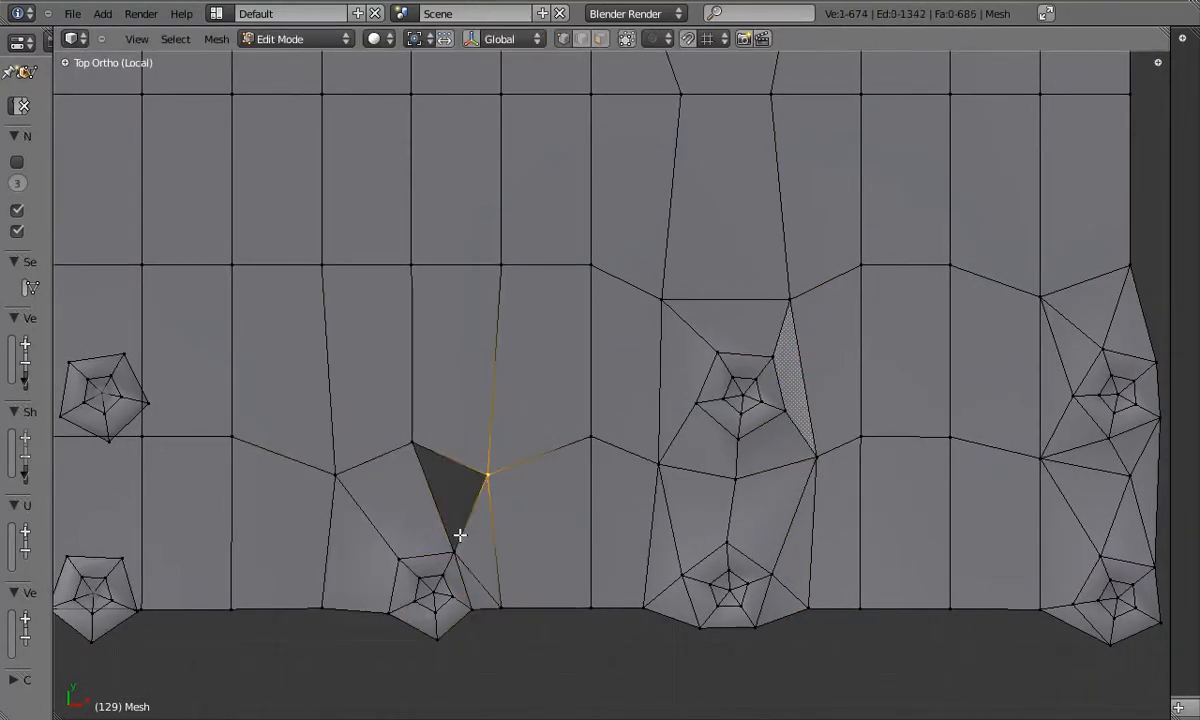
{"action": "right_click", "coordinate": [412, 442], "text": "shift"}
{"action": "key", "text": "f"}
Subdivide the floor edge between the border and interior footings of the next column in the -X direction
{"action": "key", "text": "Tab"}
{"action": "middle_click_drag", "start_coordinate": [540, 331], "coordinate": [728, 332], "text": "shift"}
{"action": "key", "text": "Tab"}
{"action": "right_click", "coordinate": [366, 424]}
{"action": "right_click", "coordinate": [277, 424], "text": "shift"}
{"action": "key", "text": "w"}
{"action": "left_click", "coordinate": [324, 430]}
Scale the floor vertices on both sides of the column's interior footing apart and shift the subdivided edge along Y
{"action": "key", "text": "s"}
{"action": "key", "text": "g"}
{"action": "key", "text": "y"}
{"action": "left_click", "coordinate": [528, 455]}
{"action": "right_click", "coordinate": [321, 444]}
{"action": "right_click", "coordinate": [366, 254]}
{"action": "right_click", "coordinate": [277, 254], "text": "shift"}
{"action": "key", "text": "s"}
Delete the floor geometry overlapping the column's interior footing and select the vertices for the joining faces
{"action": "right_click", "coordinate": [321, 470], "text": "shift"}
{"action": "right_click", "coordinate": [400, 443], "text": "shift"}
{"action": "key", "text": "x"}
{"action": "left_click", "coordinate": [395, 444]}
{"action": "right_click", "coordinate": [322, 470]}
{"action": "right_click", "coordinate": [331, 437], "text": "shift"}
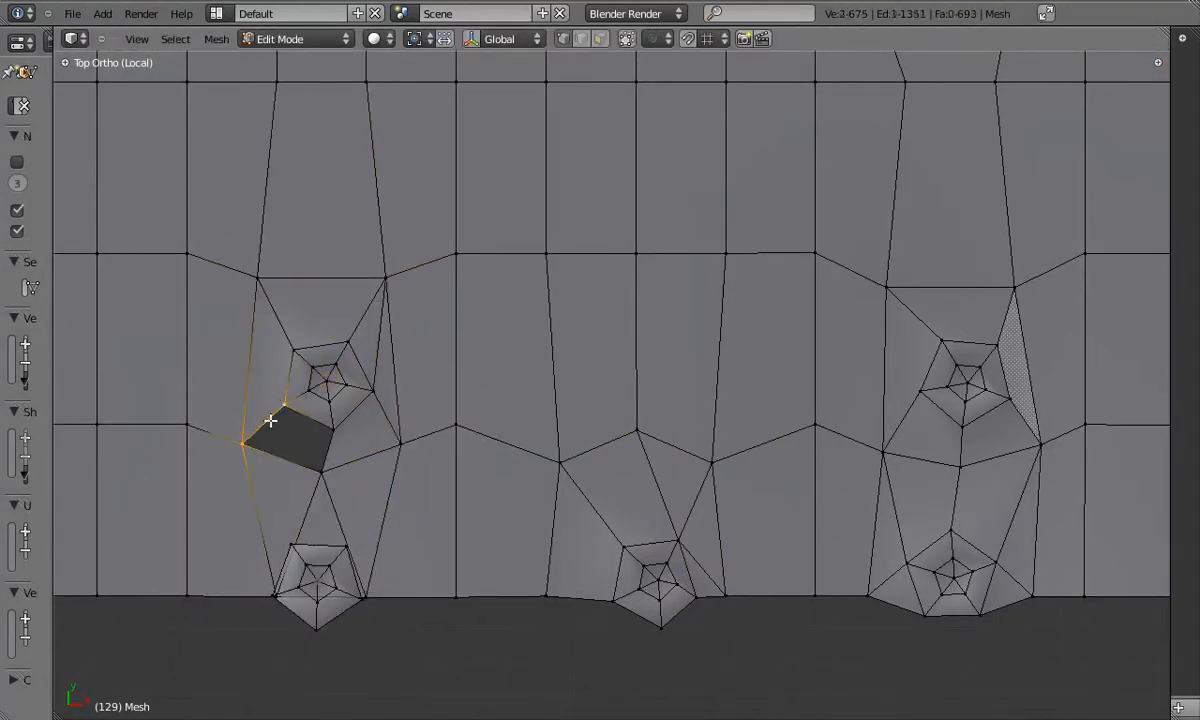
Delete the floor geometry overlapping the column's -Y border footing and its next interior footing towards +Y
{"action": "left_click", "coordinate": [468, 587]}
{"action": "key", "text": "x"}
{"action": "left_click", "coordinate": [333, 458]}
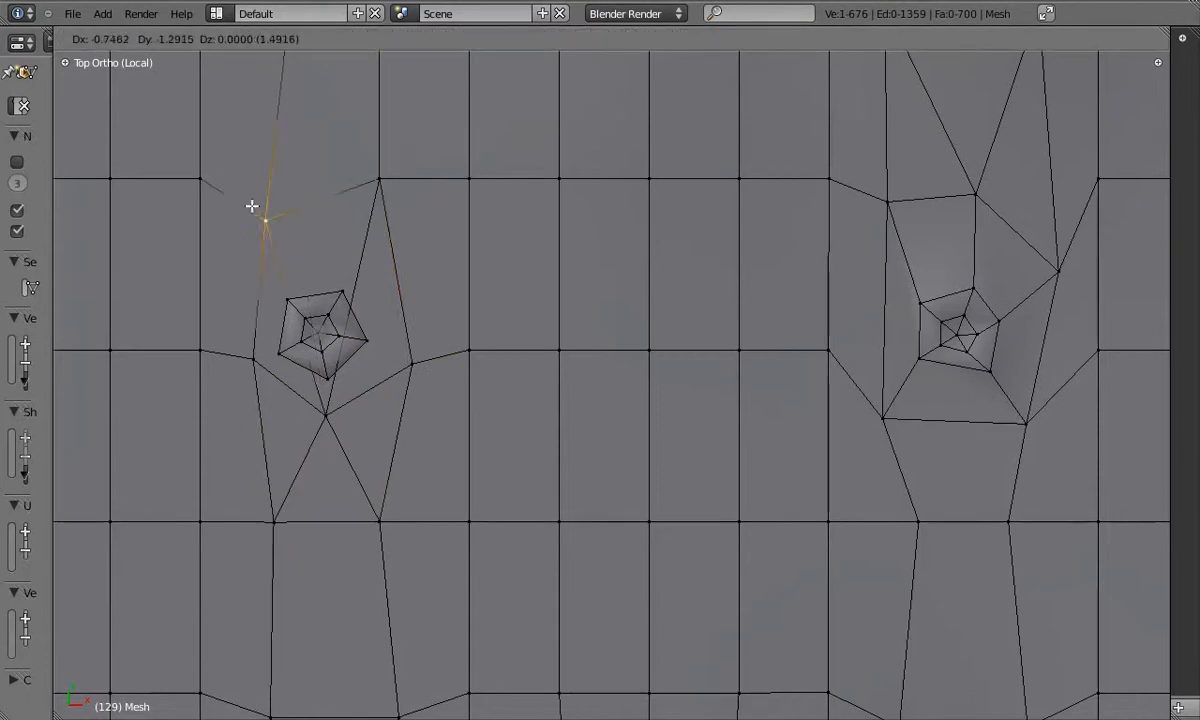
{"action": "key", "text": "x"}
{"action": "left_click", "coordinate": [347, 376]}
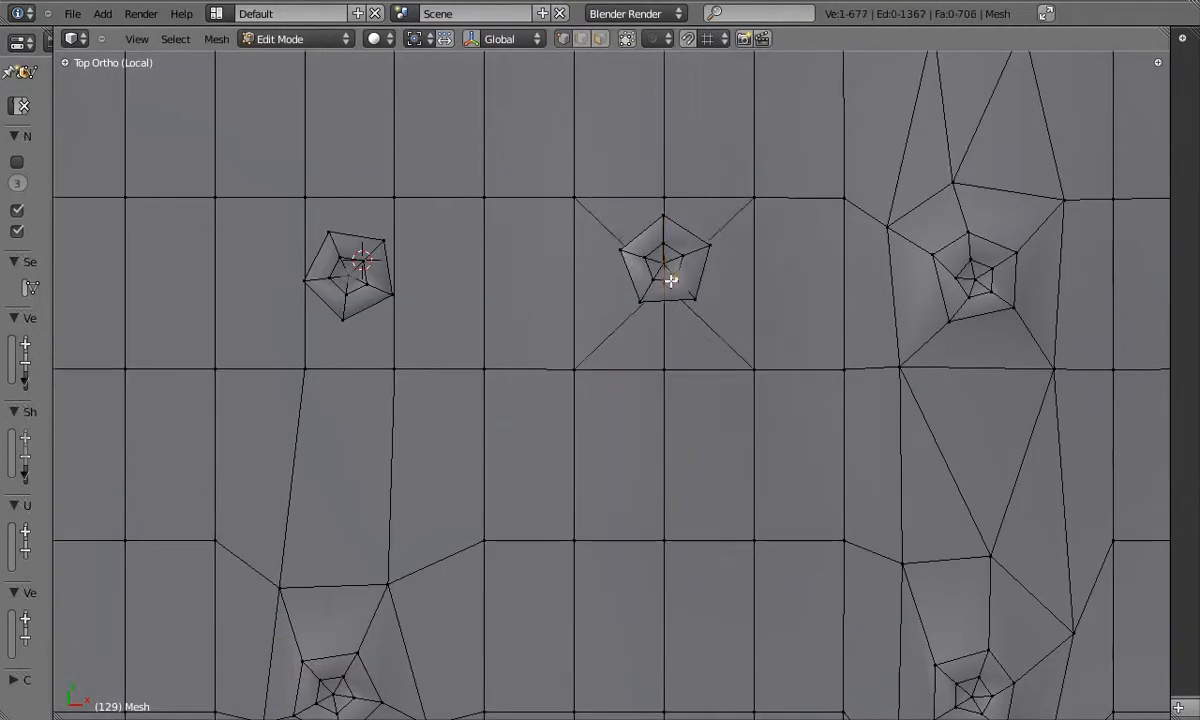
Delete the floor vertex under the footing in the middle of the floor and scale apart the floor vertices on its ±Y sides
{"action": "right_click", "coordinate": [664, 284]}
{"action": "key", "text": "x"}
{"action": "left_click", "coordinate": [664, 284]}
{"action": "right_click", "coordinate": [664, 198]}
{"action": "right_click", "coordinate": [664, 369], "text": "shift"}
{"action": "key", "text": "s"}
{"action": "right_click", "coordinate": [664, 157]}
{"action": "right_click", "coordinate": [667, 204], "text": "shift"}
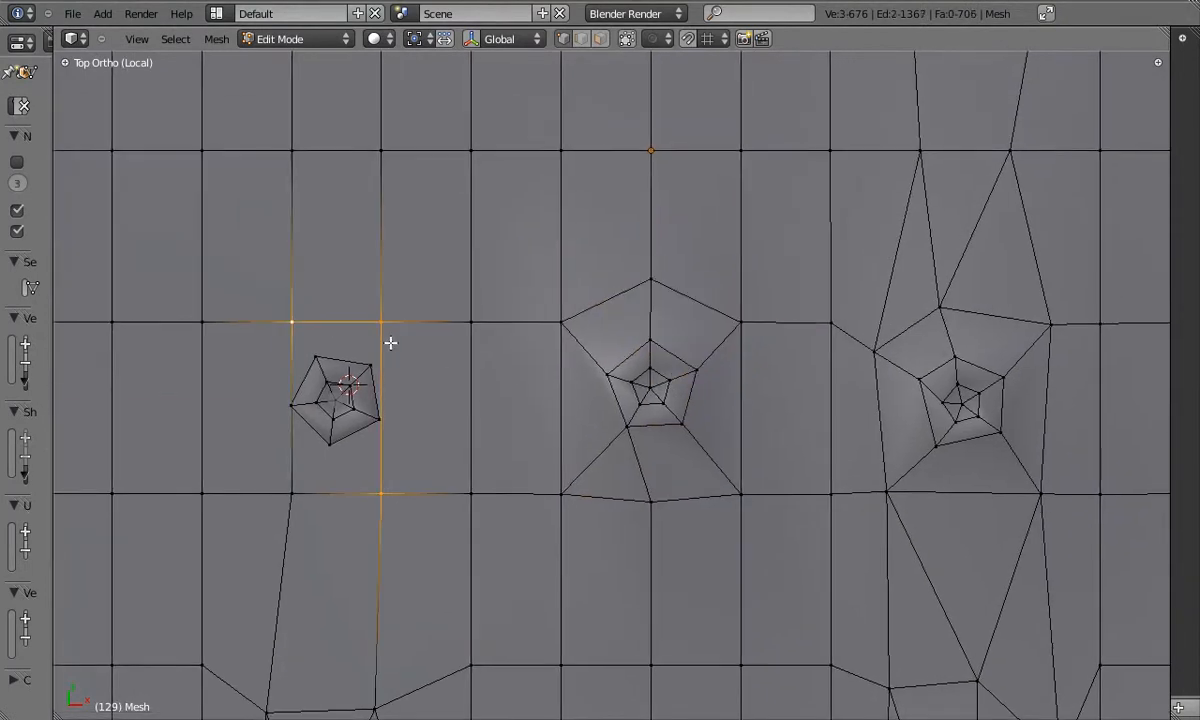
Reposition the floor vertices around the -X interior footing and delete the floor faces overlapping it
{"action": "key", "text": "g"}
{"action": "right_click", "coordinate": [405, 321], "text": "shift"}
{"action": "right_click", "coordinate": [407, 492], "text": "shift"}
{"action": "right_click", "coordinate": [270, 494], "text": "shift"}
{"action": "key", "text": "x"}
{"action": "left_click", "coordinate": [267, 542]}
Fill faces between that interior footing's rim and the floor vertices on its +Y side
{"action": "right_click", "coordinate": [304, 297]}
{"action": "right_click", "coordinate": [381, 152], "text": "shift"}
{"action": "right_click", "coordinate": [292, 152], "text": "shift"}
{"action": "key", "text": "f"}
{"action": "right_click", "coordinate": [328, 442]}
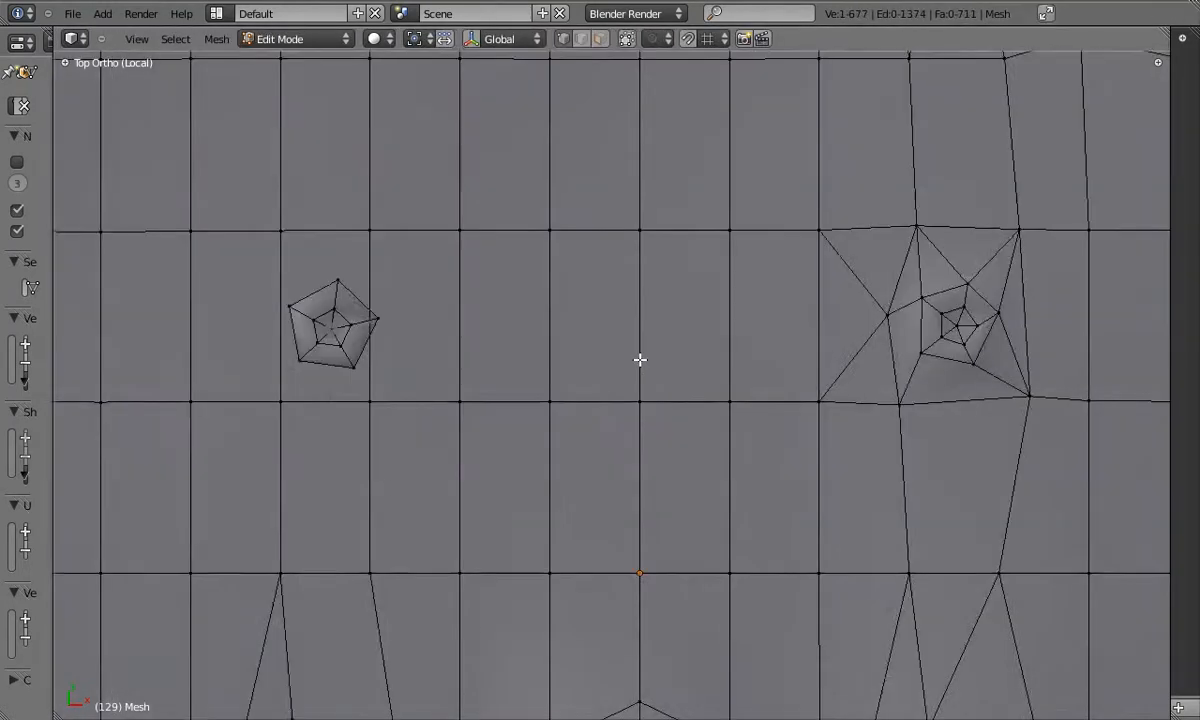
Move the floor vertices beside the next footing in the -X interior column and delete the floor geometry overlapping it
{"action": "scroll", "coordinate": [639, 356], "scroll_direction": "down", "scroll_amount": 2}
{"action": "scroll", "coordinate": [487, 465], "scroll_direction": "up", "scroll_amount": 4}
{"action": "key", "text": "g"}
{"action": "key", "text": "w"}
{"action": "right_click", "coordinate": [487, 372]}
{"action": "key", "text": "g"}
{"action": "left_click", "coordinate": [518, 370]}
{"action": "right_click", "coordinate": [335, 442], "text": "shift"}
{"action": "key", "text": "x"}
{"action": "right_click", "coordinate": [356, 272]}
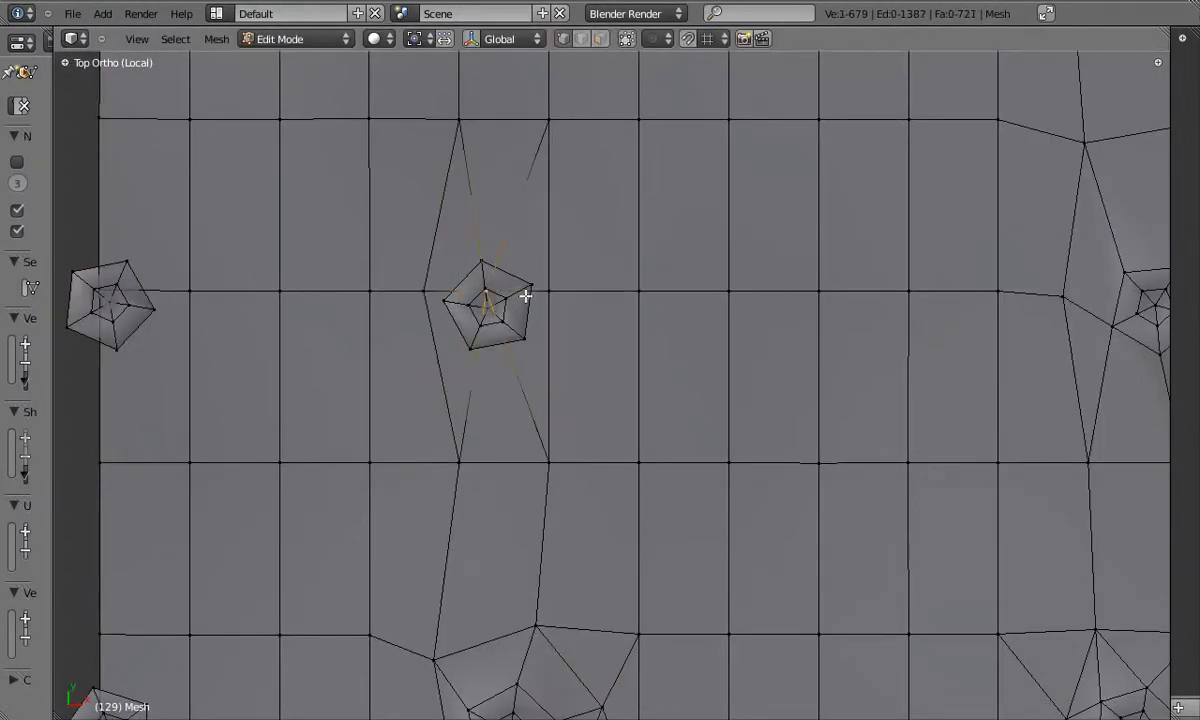
Delete the floor vertex under the column's following footing and move the floor vertices on its +Y and +X sides
{"action": "key", "text": "x"}
{"action": "left_click", "coordinate": [487, 258]}
{"action": "right_click", "coordinate": [459, 120]}
{"action": "right_click", "coordinate": [549, 122], "text": "shift"}
{"action": "key", "text": "g"}
{"action": "left_click", "coordinate": [551, 201]}
{"action": "right_click", "coordinate": [549, 291]}
{"action": "key", "text": "g"}
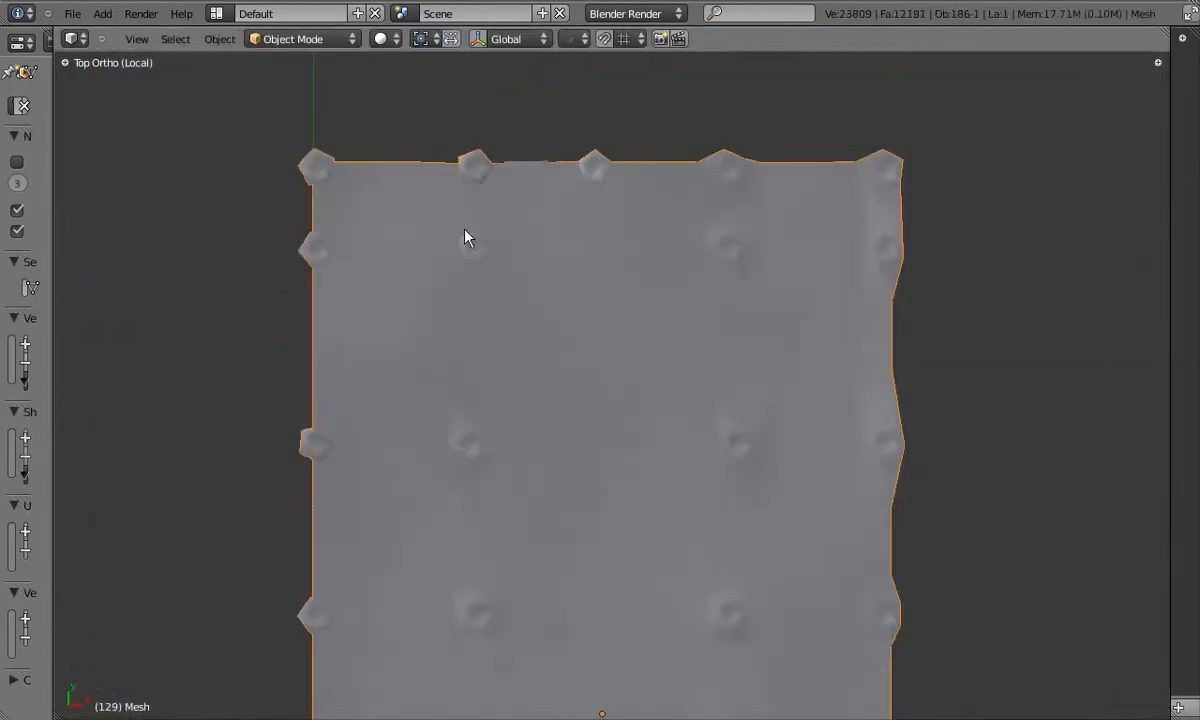
Delete the floor vertex under the middle footing on the +Y border
{"action": "scroll", "coordinate": [624, 287], "scroll_direction": "up", "scroll_amount": 5}
{"action": "key", "text": "Tab"}
{"action": "key", "text": "x"}
{"action": "left_click", "coordinate": [817, 284]}
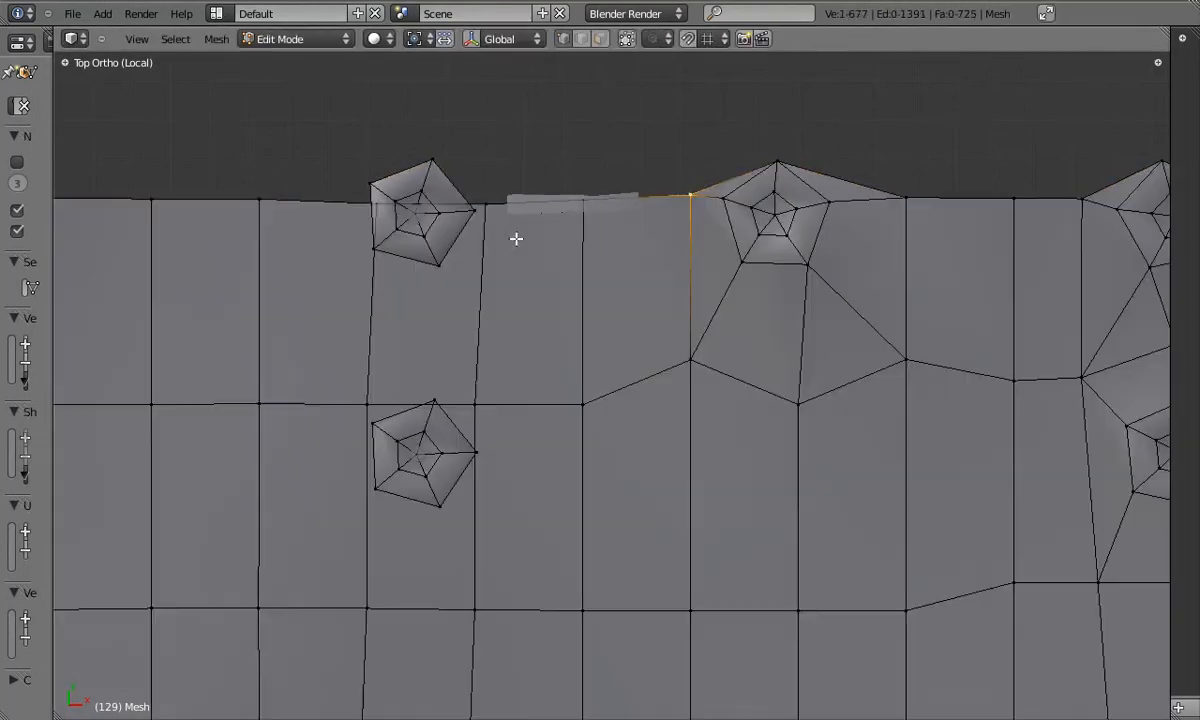
Move the floor vertices between the next +Y border footing towards -X and the interior footing beside it
{"action": "key", "text": "g"}
{"action": "left_click", "coordinate": [510, 346]}
{"action": "right_click", "coordinate": [367, 367]}
{"action": "key", "text": "g"}
{"action": "left_click", "coordinate": [338, 374]}
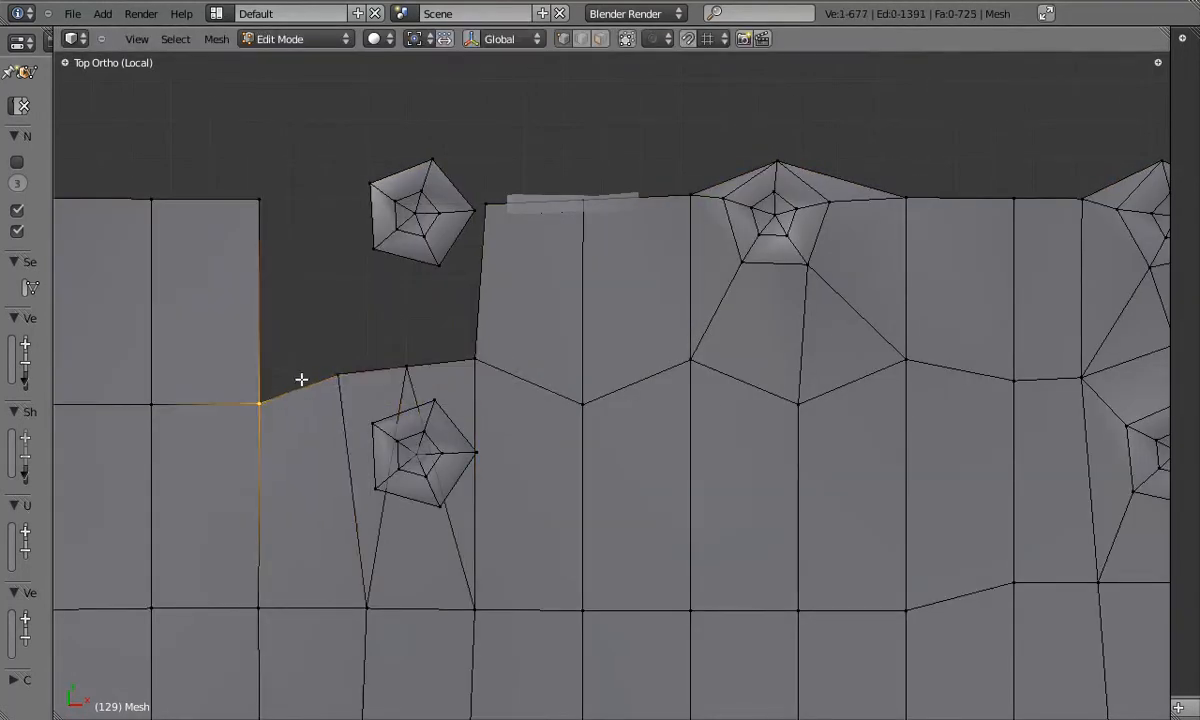
Fill faces joining the +Y border footing to the floor and shift the neighbouring floor vertices away from its rim
{"action": "right_click", "coordinate": [260, 402]}
{"action": "right_click", "coordinate": [260, 200], "text": "shift"}
{"action": "right_click", "coordinate": [339, 372], "text": "shift"}
{"action": "key", "text": "f"}
{"action": "right_click", "coordinate": [341, 370]}
{"action": "key", "text": "g"}
{"action": "key", "text": "f"}
{"action": "right_click", "coordinate": [485, 205]}
{"action": "key", "text": "g"}
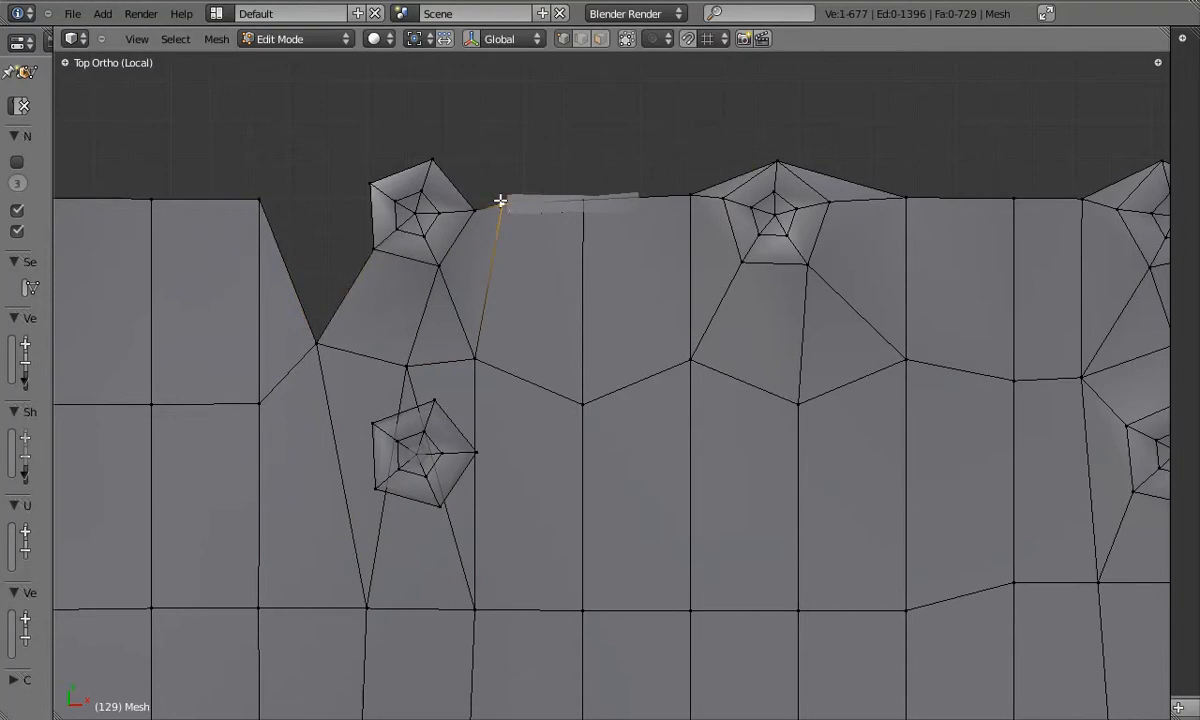
Delete the floor faces overlapping the adjacent interior footing and scale apart the two floor vertices on its -Y side
{"action": "right_click", "coordinate": [367, 606], "text": "shift"}
{"action": "right_click", "coordinate": [474, 608], "text": "shift"}
{"action": "right_click", "coordinate": [476, 361], "text": "shift"}
{"action": "key", "text": "x"}
{"action": "left_click", "coordinate": [499, 396]}
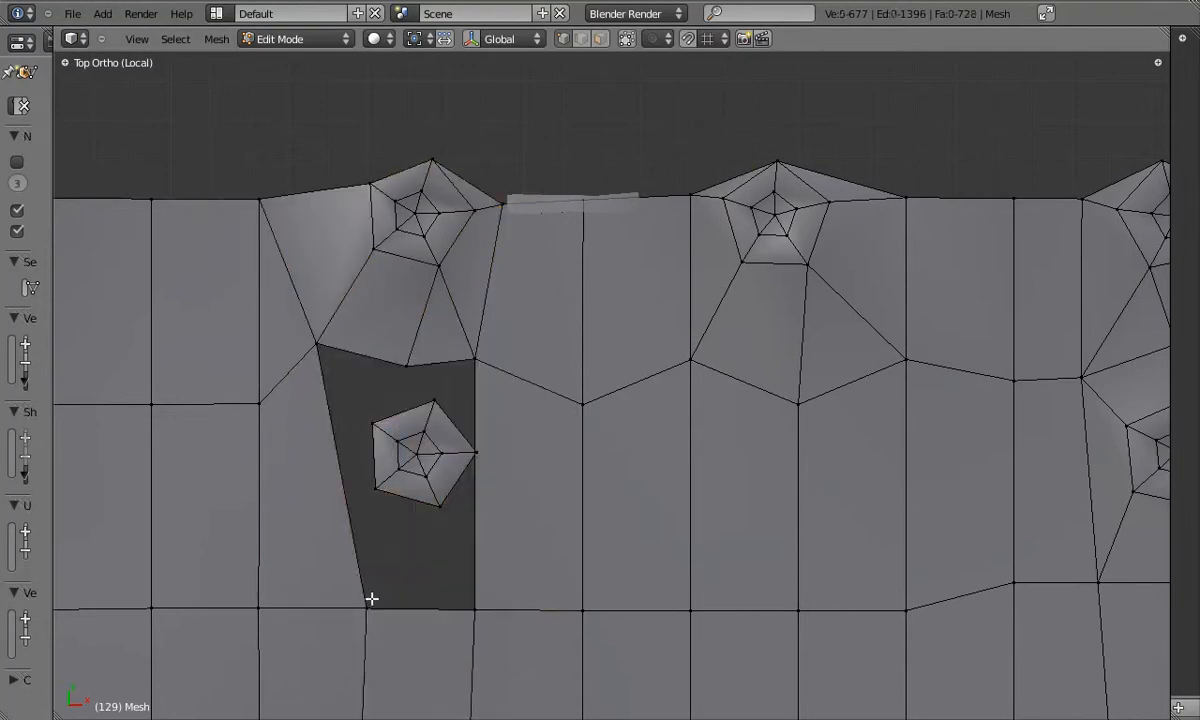
{"action": "right_click", "coordinate": [367, 607]}
{"action": "right_click", "coordinate": [474, 609], "text": "shift"}
{"action": "key", "text": "s"}
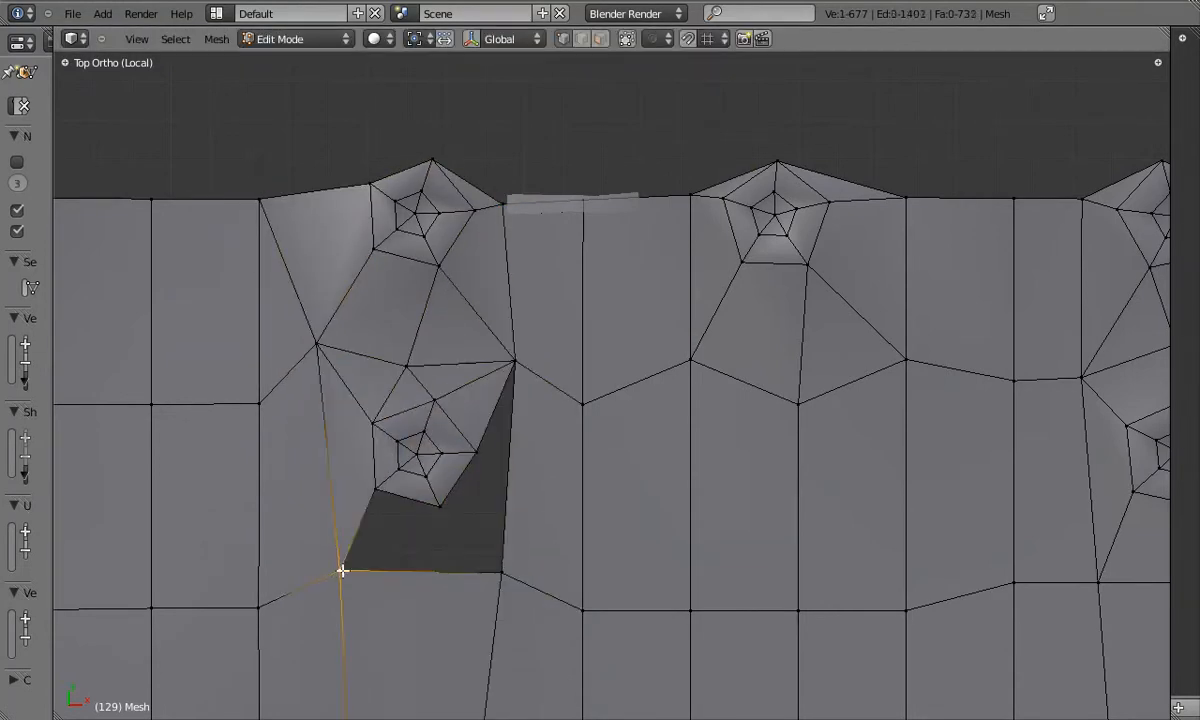
Delete the floor vertices under the -X/+Y corner footing and the neighbouring -X border footing
{"action": "key", "text": "Tab"}
{"action": "scroll", "coordinate": [538, 480], "scroll_direction": "down", "scroll_amount": 6}
{"action": "middle_click_drag", "start_coordinate": [540, 560], "coordinate": [473, 298], "text": "shift"}
{"action": "scroll", "coordinate": [473, 298], "scroll_direction": "up", "scroll_amount": 1}
{"action": "key", "text": "Tab"}
{"action": "scroll", "coordinate": [474, 305], "scroll_direction": "up", "scroll_amount": 5}
{"action": "key", "text": "x"}
{"action": "left_click", "coordinate": [420, 249]}
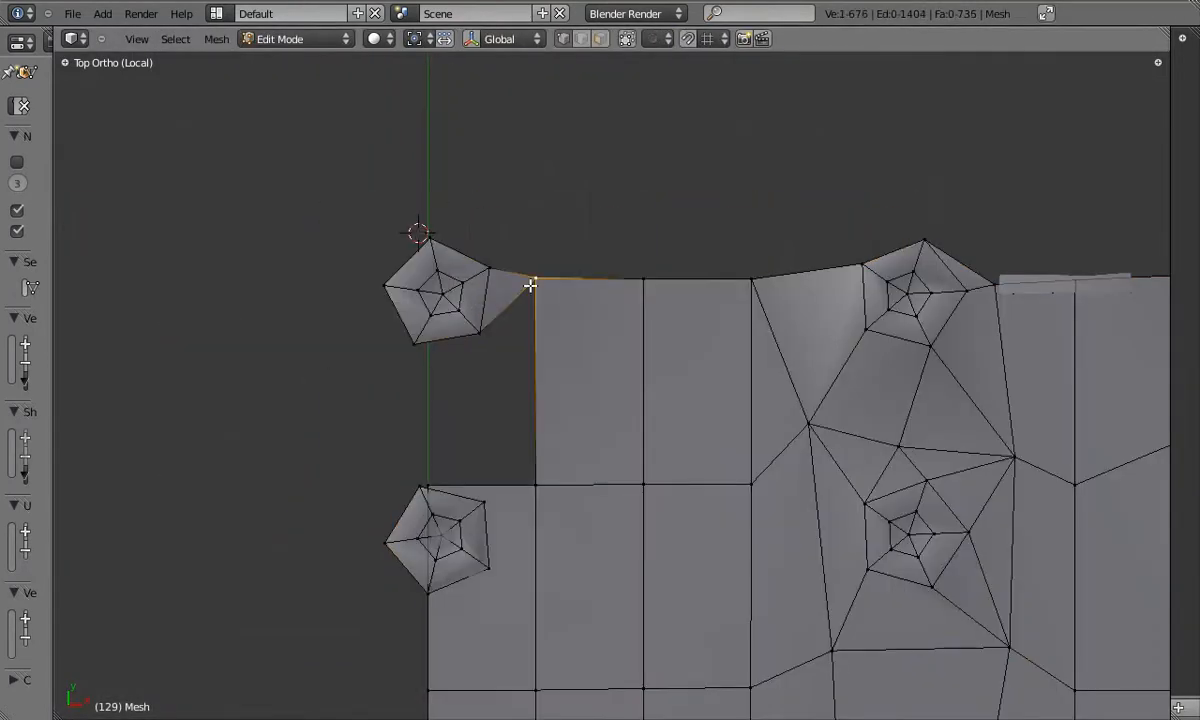
{"action": "right_click", "coordinate": [427, 484]}
{"action": "key", "text": "x"}
{"action": "left_click", "coordinate": [436, 468]}
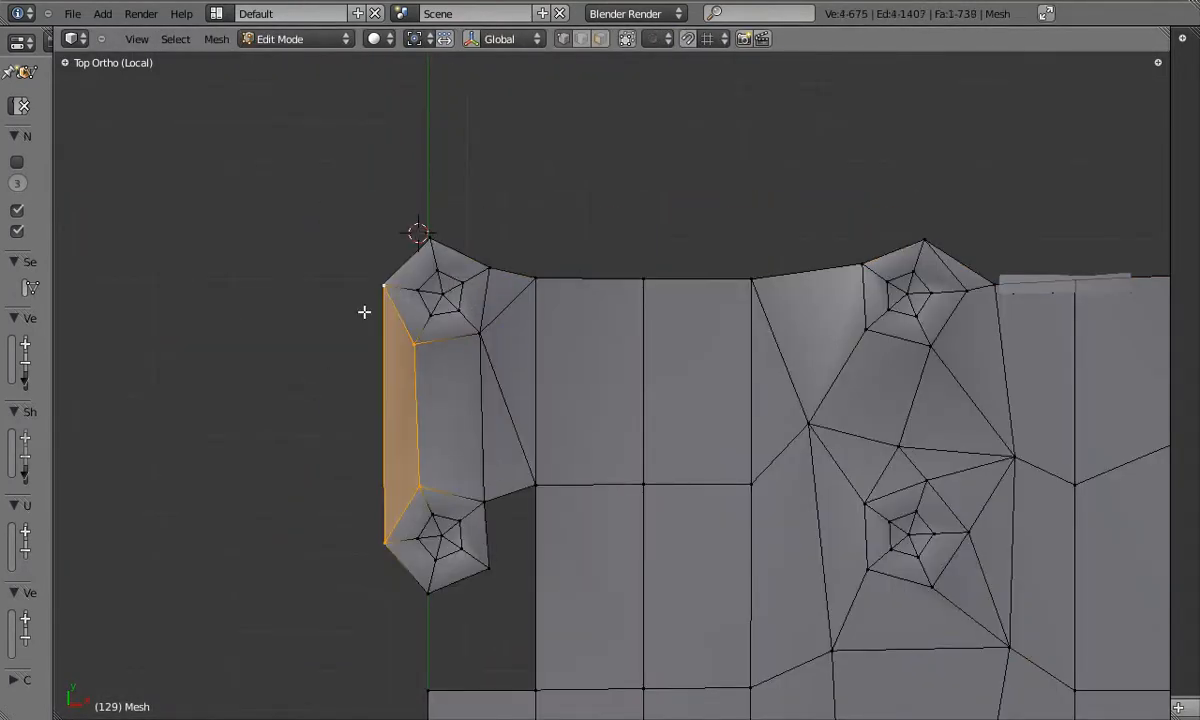
Fill faces joining the corner footing and the neighbouring -X border footing to each other and the floor
{"action": "key", "text": "f"}
{"action": "middle_click_drag", "start_coordinate": [440, 510], "coordinate": [405, 305], "text": "shift"}
{"action": "right_click", "coordinate": [454, 364]}
{"action": "right_click", "coordinate": [501, 281], "text": "shift"}
{"action": "right_click", "coordinate": [455, 301], "text": "shift"}
{"action": "key", "text": "f"}
Delete the floor vertex under the third -X border footing and move the floor vertex on its +Y side closer
{"action": "middle_click_drag", "start_coordinate": [506, 411], "coordinate": [458, 55], "text": "shift"}
{"action": "right_click", "coordinate": [346, 410]}
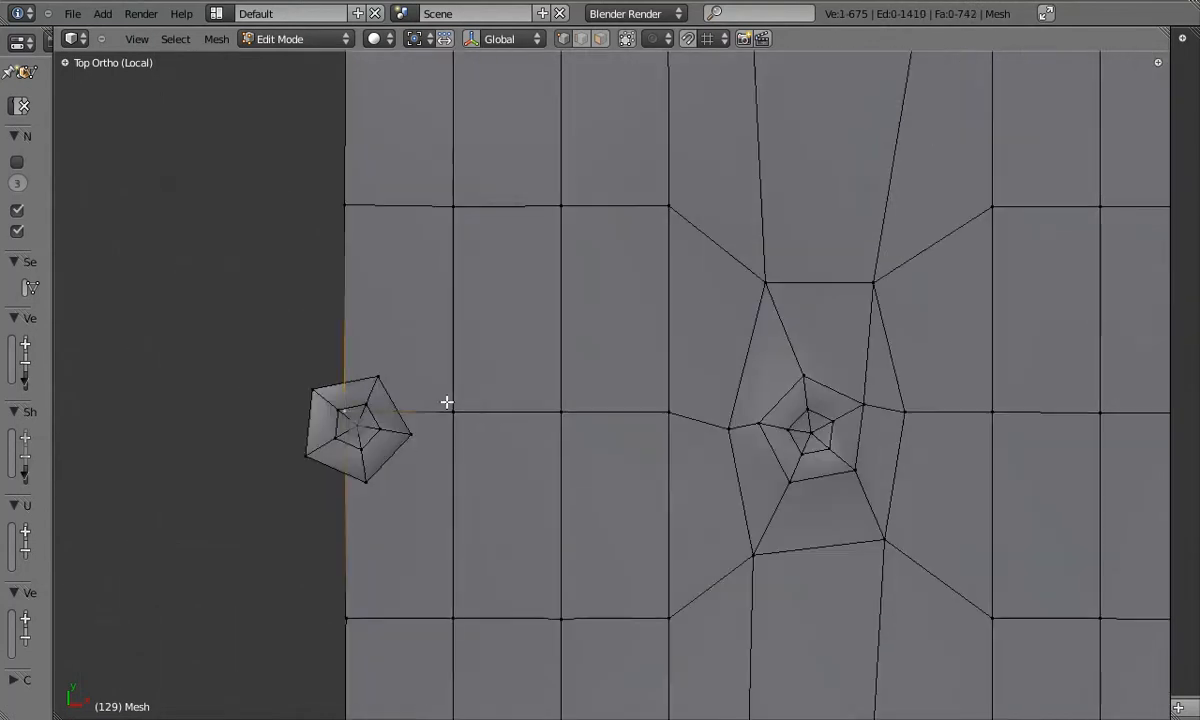
{"action": "key", "text": "x"}
{"action": "left_click", "coordinate": [386, 382]}
{"action": "right_click", "coordinate": [453, 216]}
{"action": "key", "text": "g"}
Fill the gap between the third -X border footing's rim and the surrounding floor vertices
{"action": "right_click", "coordinate": [453, 574]}
{"action": "right_click", "coordinate": [366, 482], "text": "shift"}
{"action": "right_click", "coordinate": [410, 434], "text": "shift"}
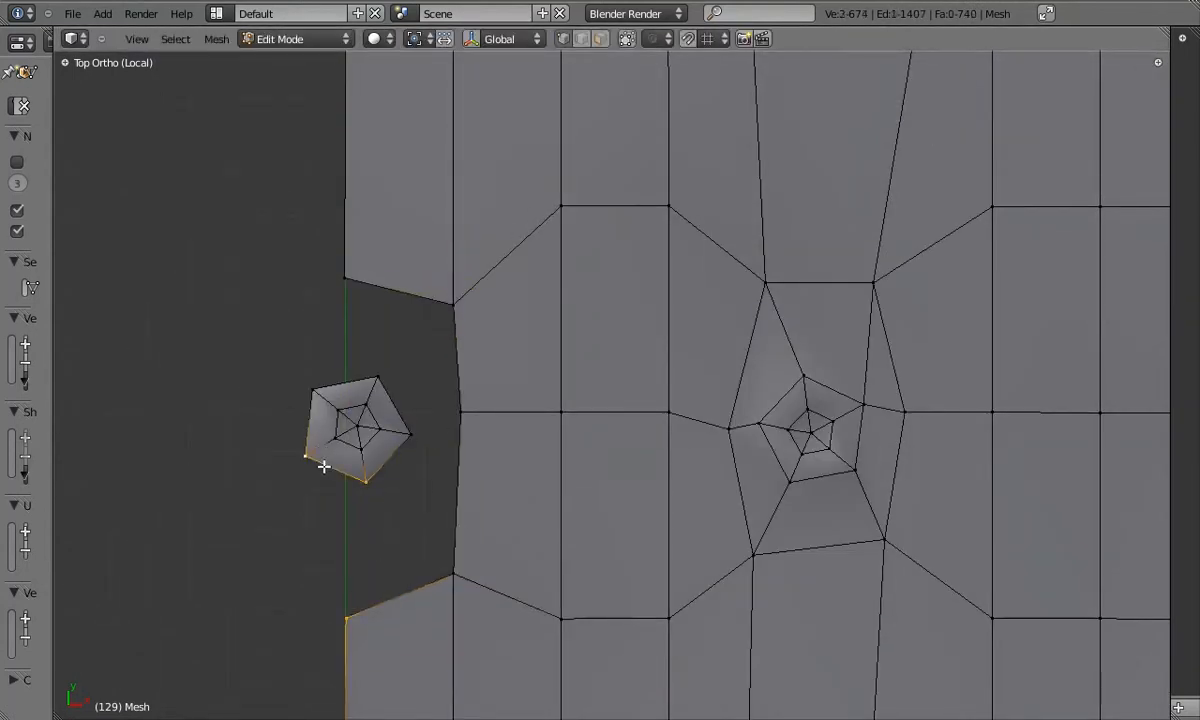
{"action": "key", "text": "f"}
{"action": "key", "text": "g"}
{"action": "key", "text": "Tab"}
Subdivide the border edge under the fourth -X footing, delete its new vertex, and fill faces around the footing
{"action": "key", "text": "Tab"}
{"action": "key", "text": "w"}
{"action": "left_click", "coordinate": [288, 460]}
{"action": "right_click", "coordinate": [279, 363]}
{"action": "key", "text": "x"}
{"action": "left_click", "coordinate": [276, 364]}
{"action": "key", "text": "f"}
{"action": "key", "text": "f"}
Subdivide the floor's border edge under the fifth -X border footing and delete the new middle vertex
{"action": "middle_click_drag", "start_coordinate": [445, 421], "coordinate": [434, 60], "text": "shift"}
{"action": "key", "text": "w"}
{"action": "left_click", "coordinate": [284, 455]}
{"action": "right_click", "coordinate": [271, 365]}
{"action": "key", "text": "x"}
{"action": "left_click", "coordinate": [271, 365]}
Fill faces connecting the fifth -X border footing's rim to the floor vertices on its ±Y sides
{"action": "right_click", "coordinate": [239, 325]}
{"action": "right_click", "coordinate": [274, 267], "text": "shift"}
{"action": "right_click", "coordinate": [301, 303], "text": "shift"}
{"action": "key", "text": "f"}
{"action": "right_click", "coordinate": [302, 285]}
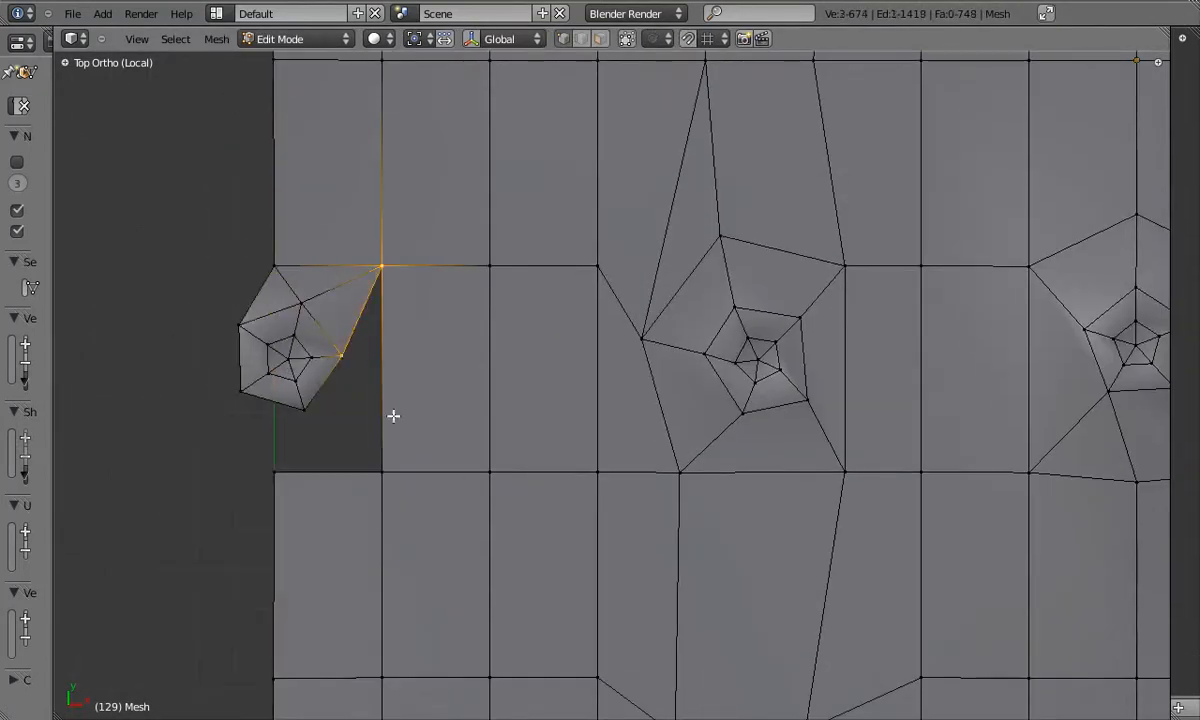
{"action": "right_click", "coordinate": [274, 472], "text": "shift"}
{"action": "key", "text": "f"}
Delete the floor vertex under the sixth -X border footing and move the floor vertex beside it towards +X
{"action": "key", "text": "Tab"}
{"action": "middle_click_drag", "start_coordinate": [438, 512], "coordinate": [407, 75], "text": "shift"}
{"action": "key", "text": "Tab"}
{"action": "right_click", "coordinate": [243, 432]}
{"action": "key", "text": "x"}
{"action": "key", "text": "g"}
{"action": "right_click", "coordinate": [352, 431]}
{"action": "key", "text": "g"}
Move the floor vertices on the -Y side of the sixth -X border footing closer to it
{"action": "right_click", "coordinate": [350, 636]}
{"action": "right_click", "coordinate": [243, 633], "text": "shift"}
{"action": "key", "text": "g"}
{"action": "middle_click_drag", "start_coordinate": [360, 560], "coordinate": [368, 481], "text": "shift"}
{"action": "right_click", "coordinate": [473, 552]}
{"action": "key", "text": "g"}
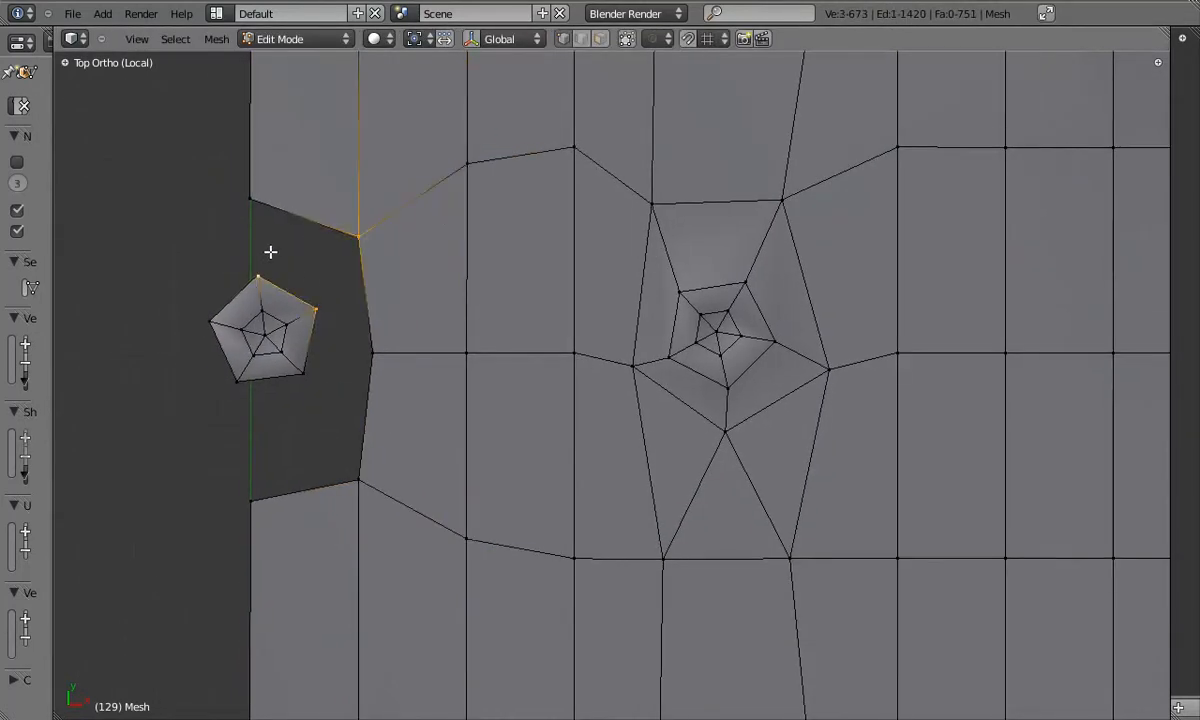
Fill faces between the sixth -X border footing's rim and the surrounding floor vertices
{"action": "key", "text": "f"}
{"action": "right_click", "coordinate": [361, 356]}
{"action": "key", "text": "f"}
Delete the floor vertex under the -X border footing next to the -Y corner
{"action": "middle_click_drag", "start_coordinate": [441, 471], "coordinate": [431, 230], "text": "shift"}
{"action": "middle_click_drag", "start_coordinate": [405, 540], "coordinate": [418, 259], "text": "shift"}
{"action": "right_click", "coordinate": [262, 443]}
{"action": "key", "text": "x"}
Fill faces joining the seventh -X border footing's rim to the adjacent floor vertices
{"action": "right_click", "coordinate": [361, 240]}
{"action": "right_click", "coordinate": [318, 660]}
{"action": "right_click", "coordinate": [314, 600], "text": "shift"}
{"action": "right_click", "coordinate": [366, 645], "text": "shift"}
{"action": "key", "text": "f"}
Delete the floor vertex under the -X/-Y corner footing and select a vertex for its joining faces
{"action": "right_click", "coordinate": [257, 645]}
{"action": "key", "text": "x"}
{"action": "left_click", "coordinate": [240, 572]}
{"action": "right_click", "coordinate": [314, 598]}
Lower a vertex near the middle of the floor using proportional editing with Smooth falloff
{"action": "key", "text": "Tab"}
{"action": "scroll", "coordinate": [346, 528], "scroll_direction": "down", "scroll_amount": 5}
{"action": "middle_click_drag", "start_coordinate": [536, 581], "coordinate": [583, 533]}
{"action": "key", "text": "Tab"}
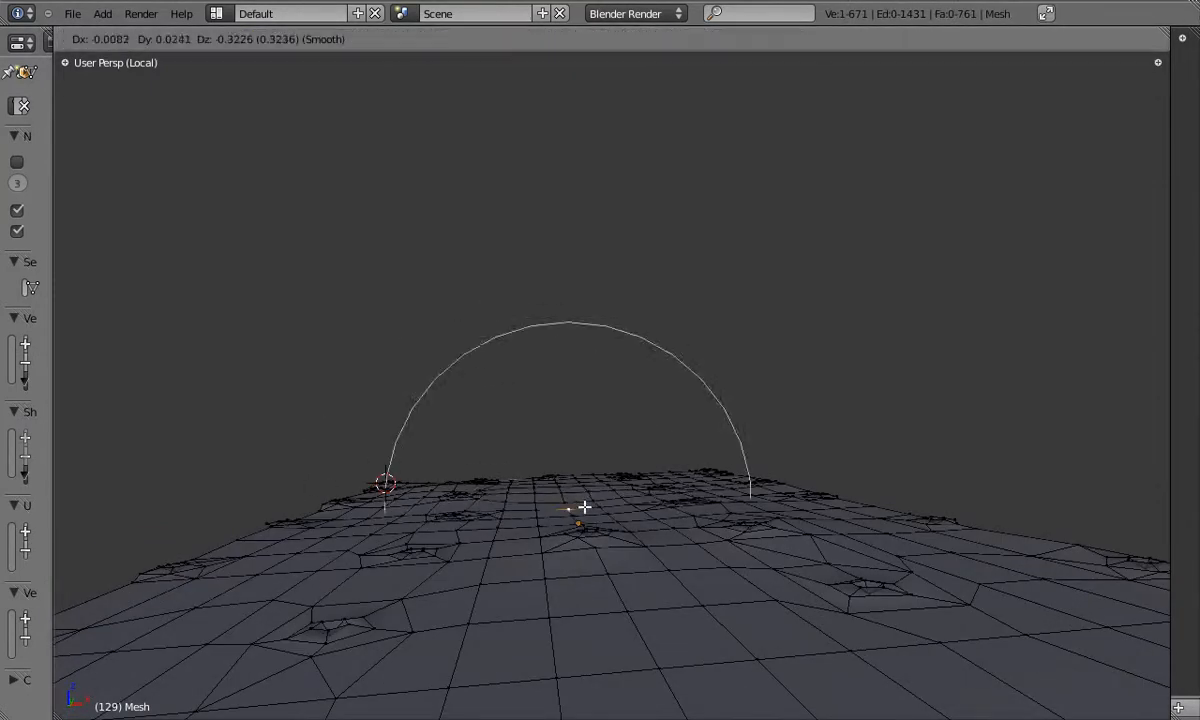
{"action": "key", "text": "Tab"}
{"action": "mouse_move", "coordinate": [587, 513]}
{"action": "middle_mouse_down"}
{"action": "mouse_move", "coordinate": [682, 497]}
{"action": "mouse_move", "coordinate": [588, 512]}
{"action": "middle_mouse_up"}
Move another floor vertex, further towards +X, with proportional editing to make the ground uneven
{"action": "key", "text": "Tab"}
{"action": "right_click", "coordinate": [708, 517]}
{"action": "key", "text": "g"}
{"action": "left_click", "coordinate": [723, 522]}
{"action": "key", "text": "Tab"}
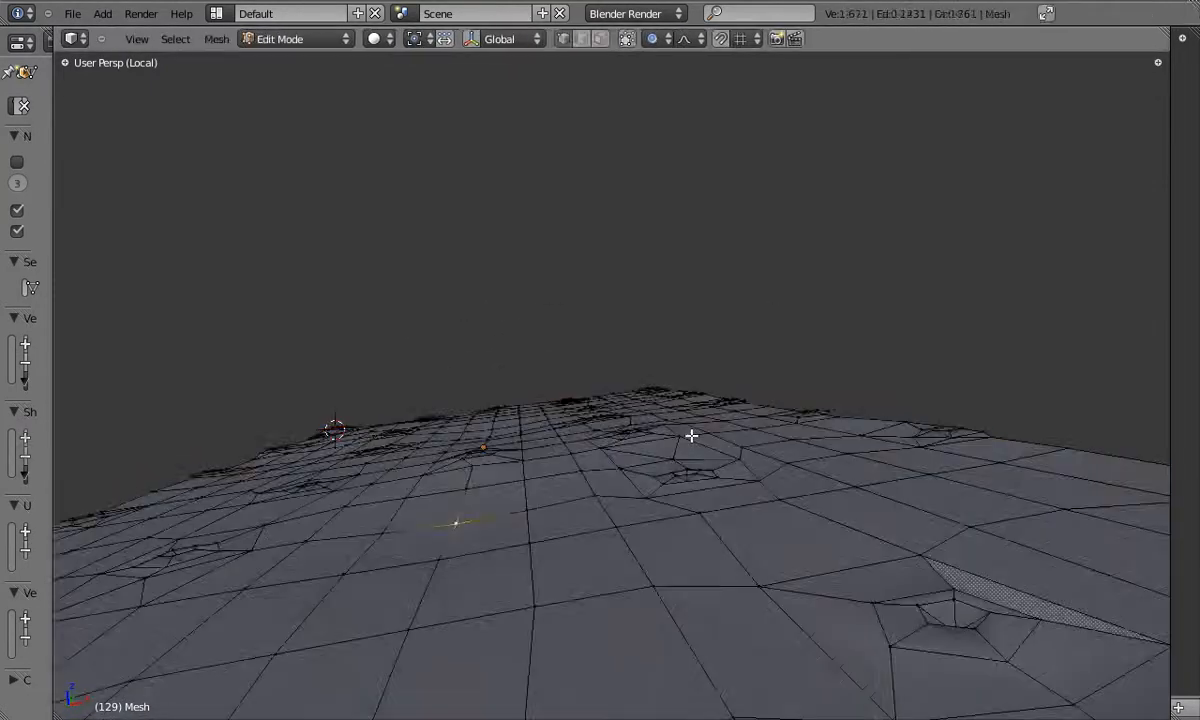
Reshape one more area of the floor with proportional editing, then return to Object Mode with the whole barn shown
{"action": "middle_click_drag", "start_coordinate": [682, 421], "coordinate": [785, 378]}
{"action": "key", "text": "Tab"}
{"action": "key", "text": "g"}
{"action": "left_click", "coordinate": [634, 405]}
{"action": "key", "text": "Tab"}
{"action": "key", "text": "Tab"}
{"action": "key", "text": "Tab"}
{"action": "middle_click_drag", "start_coordinate": [656, 375], "coordinate": [780, 442]}
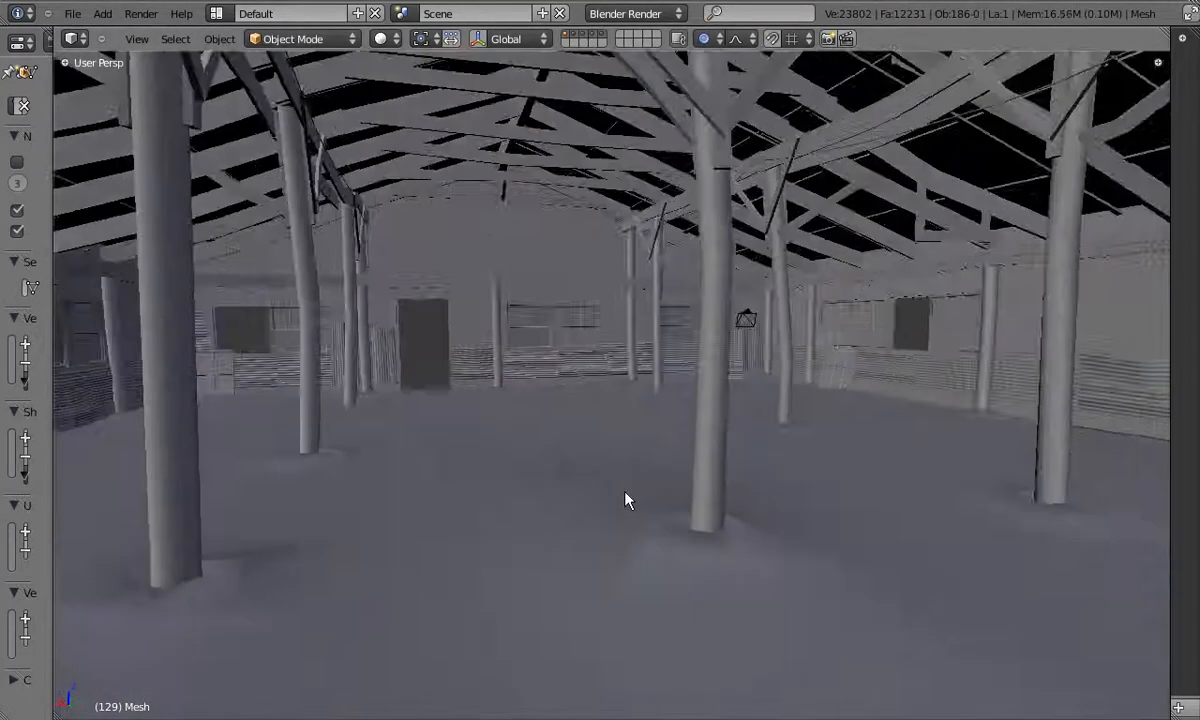
Move a floor vertex near a post along Z with proportional editing, then adjust it again and leave Edit Mode
{"action": "middle_click_drag", "start_coordinate": [625, 492], "coordinate": [563, 466]}
{"action": "key", "text": "z"}
{"action": "right_click", "coordinate": [563, 466]}
{"action": "key", "text": "Tab"}
{"action": "key", "text": "z"}
{"action": "key", "text": "g"}
{"action": "key", "text": "z"}
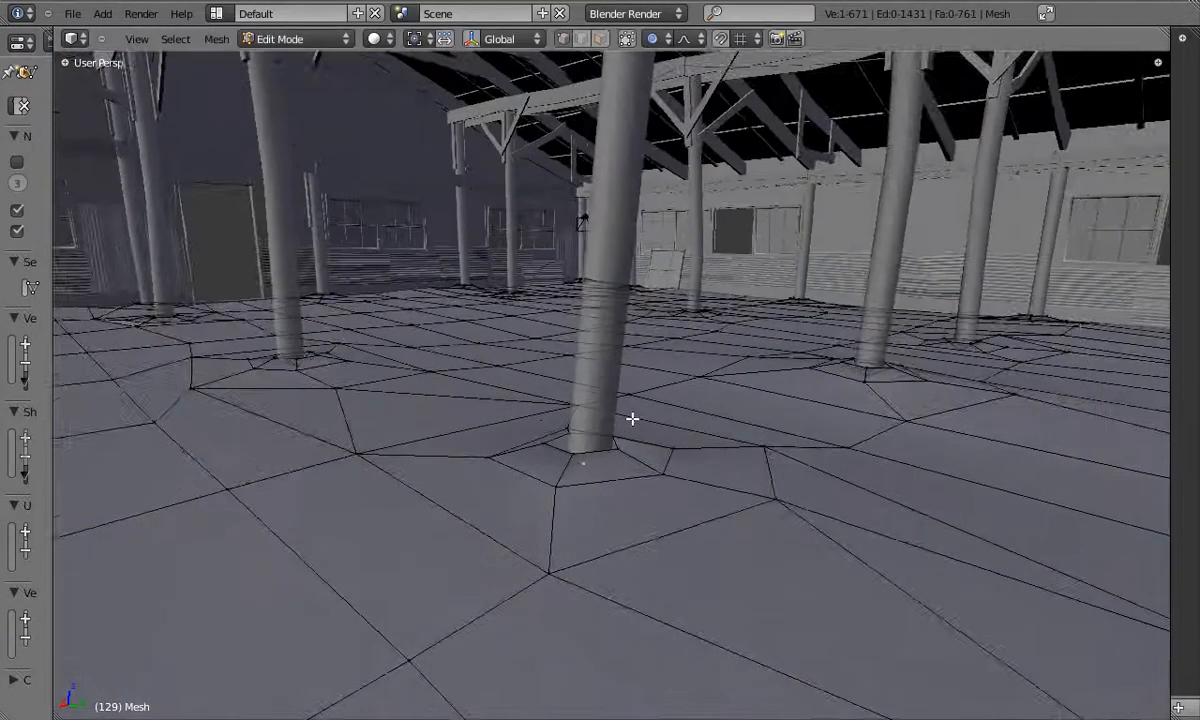
{"action": "left_click", "coordinate": [635, 418]}
{"action": "key", "text": "g"}
{"action": "left_click", "coordinate": [583, 417]}
{"action": "key", "text": "Tab"}
{"action": "middle_click_drag", "start_coordinate": [585, 417], "coordinate": [501, 445]}
Isolate the floor in a top wireframe view and select the centre vertices of the footings towards the -Y end
{"action": "key", "text": "Tab"}
{"action": "key", "text": "z"}
{"action": "key", "text": "KP_7"}
{"action": "key", "text": "KP_Divide"}
{"action": "scroll", "coordinate": [623, 321], "scroll_direction": "up", "scroll_amount": 1}
{"action": "right_click", "coordinate": [630, 319], "text": "shift"}
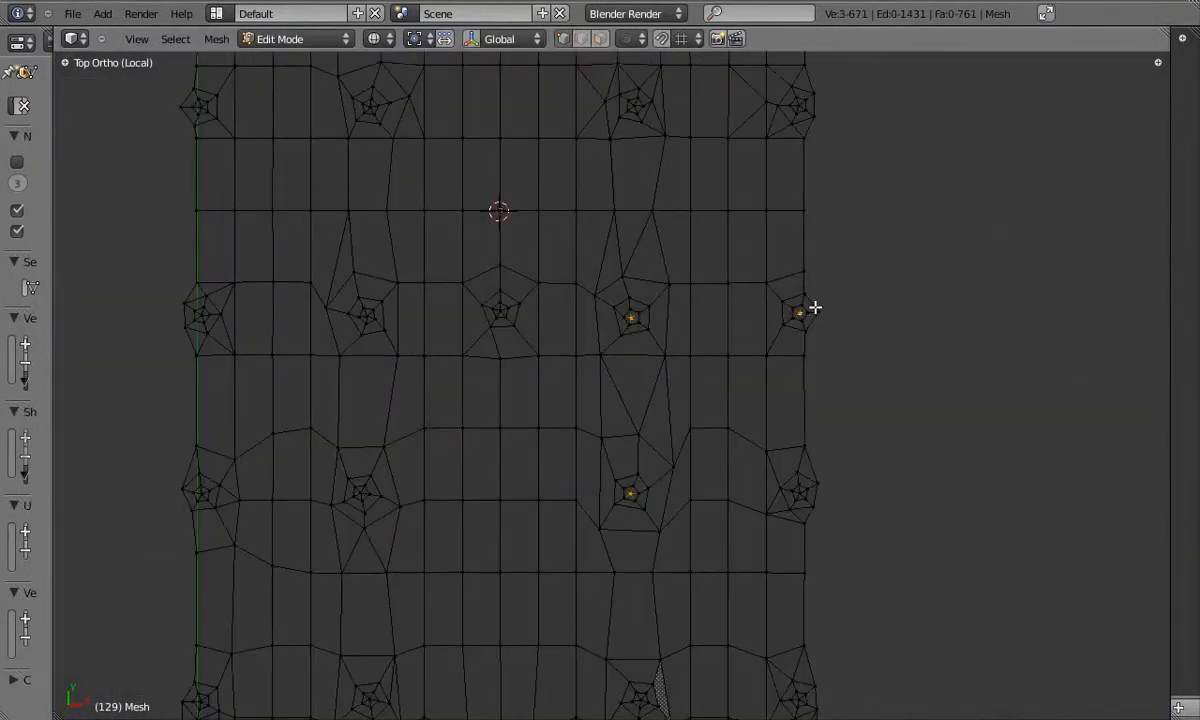
{"action": "right_click", "coordinate": [205, 313], "text": "shift"}
{"action": "key", "text": "KP_1"}
{"action": "key", "text": "KP_7"}
{"action": "scroll", "coordinate": [399, 450], "scroll_direction": "down", "scroll_amount": 7}
{"action": "right_click", "coordinate": [380, 450], "text": "shift"}
{"action": "right_click", "coordinate": [247, 450], "text": "shift"}
{"action": "middle_click_drag", "start_coordinate": [311, 439], "coordinate": [319, 358], "text": "shift"}
{"action": "right_click", "coordinate": [253, 542], "text": "shift"}
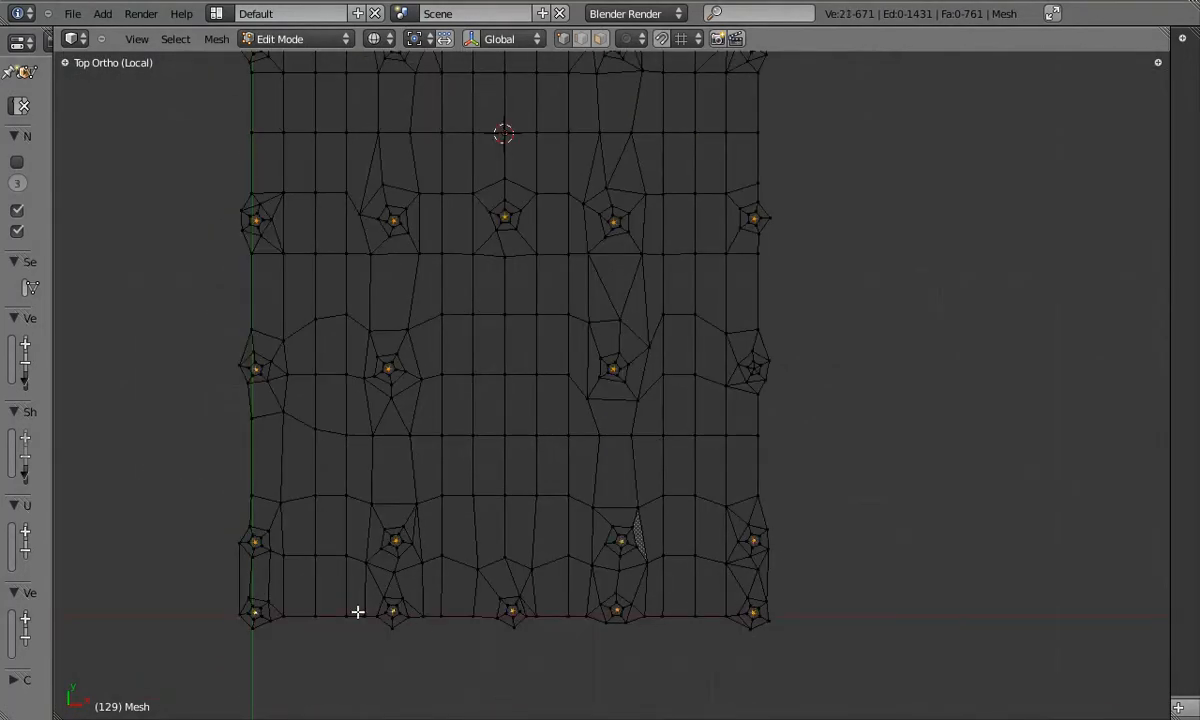
{"action": "right_click", "coordinate": [252, 612], "text": "shift"}
Add the centre vertices of the remaining footings towards the +Y end to the selection
{"action": "right_click", "coordinate": [755, 368], "text": "shift"}
{"action": "middle_click_drag", "start_coordinate": [753, 370], "coordinate": [769, 456], "text": "shift"}
{"action": "middle_click_drag", "start_coordinate": [700, 180], "coordinate": [699, 634], "text": "shift"}
{"action": "right_click", "coordinate": [640, 437], "text": "shift"}
{"action": "right_click", "coordinate": [769, 436], "text": "shift"}
{"action": "middle_click_drag", "start_coordinate": [780, 390], "coordinate": [790, 462], "text": "shift"}
{"action": "right_click", "coordinate": [779, 336], "text": "shift"}
{"action": "right_click", "coordinate": [779, 268], "text": "shift"}
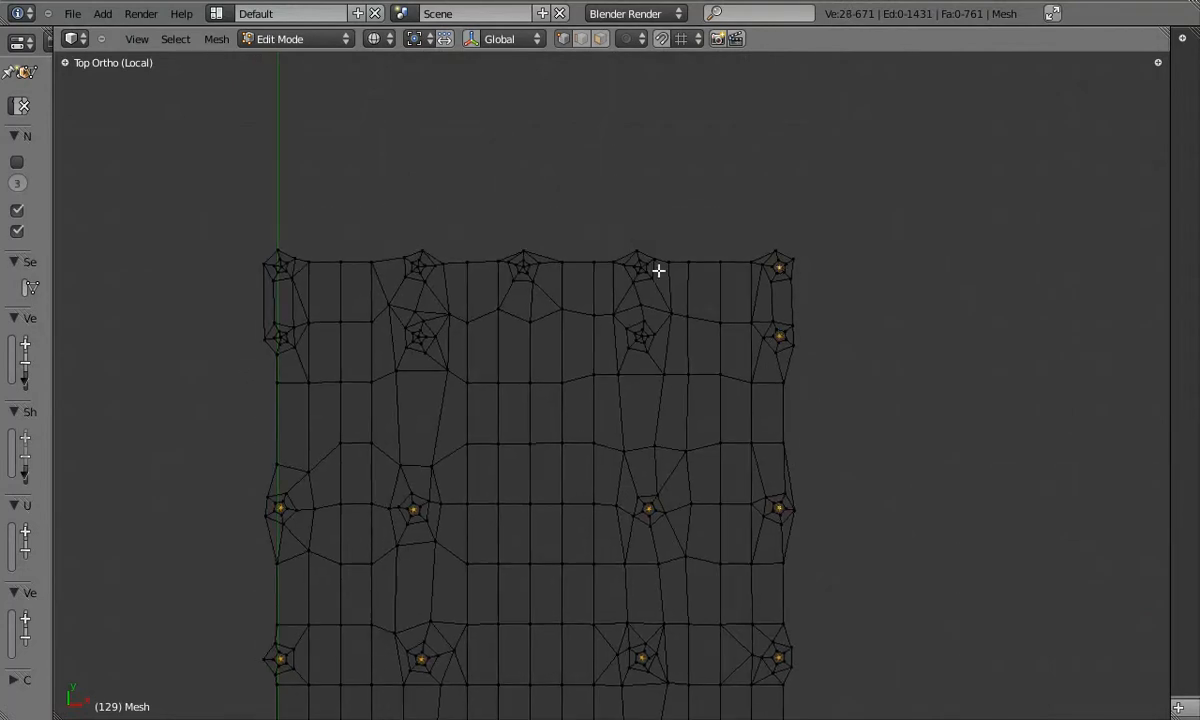
{"action": "right_click", "coordinate": [281, 337], "text": "shift"}
Move the selected footing centre vertices by 0.4, then adjust their height along Z with the whole barn shown
{"action": "key", "text": "KP_1"}
{"action": "scroll", "coordinate": [420, 363], "scroll_direction": "up", "scroll_amount": 11}
{"action": "type", "text": "g.4"}
{"action": "left_click", "coordinate": [574, 397]}
{"action": "key", "text": "z"}
{"action": "mouse_move", "coordinate": [447, 359]}
{"action": "middle_mouse_down"}
{"action": "mouse_move", "coordinate": [587, 405]}
{"action": "mouse_move", "coordinate": [576, 421]}
{"action": "middle_mouse_up"}
{"action": "key", "text": "Tab"}
{"action": "key", "text": "KP_Divide"}
{"action": "key", "text": "Tab"}
{"action": "key", "text": "g"}
{"action": "key", "text": "z"}
{"action": "left_click", "coordinate": [664, 446]}
{"action": "key", "text": "Tab"}
Examine the shaded floor and the post footings from inside the barn, comparing Object Mode with Edit Mode
{"action": "middle_click_drag", "start_coordinate": [643, 418], "coordinate": [702, 370]}
{"action": "key", "text": "Tab"}
{"action": "key", "text": "Tab"}
{"action": "key", "text": "a"}
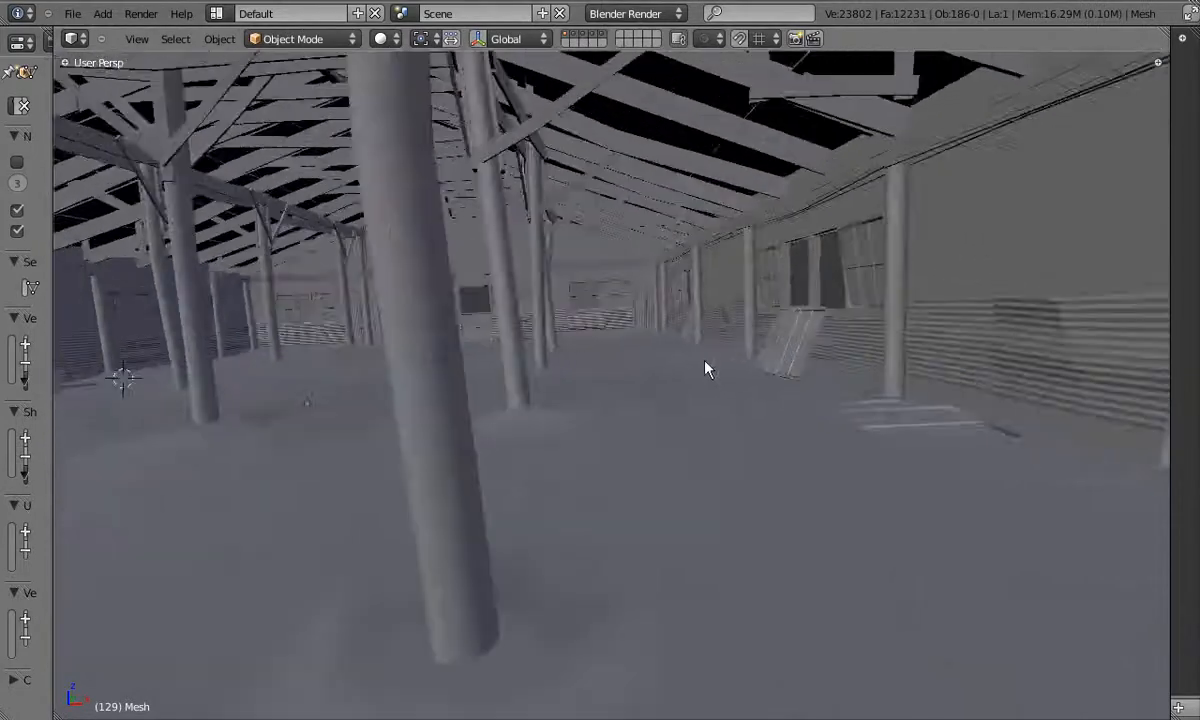
{"action": "scroll", "coordinate": [740, 430], "scroll_direction": "up", "scroll_amount": 4}
{"action": "key", "text": "Tab"}
{"action": "middle_click_drag", "start_coordinate": [753, 455], "coordinate": [635, 490]}
{"action": "key", "text": "Tab"}
{"action": "key", "text": "Tab"}
{"action": "middle_click_drag", "start_coordinate": [530, 504], "coordinate": [710, 375]}
{"action": "key", "text": "Tab"}
{"action": "key", "text": "Tab"}
{"action": "key", "text": "Tab"}
{"action": "key", "text": "Tab"}
{"action": "key", "text": "Tab"}
{"action": "key", "text": "Tab"}
Delete the selected floor geometry and fill a four-sided face between neighbouring floor vertices
{"action": "right_click", "coordinate": [541, 366], "text": "shift"}
{"action": "right_click", "coordinate": [617, 465], "text": "shift"}
{"action": "key", "text": "x"}
{"action": "left_click", "coordinate": [620, 430]}
{"action": "middle_click_drag", "start_coordinate": [780, 445], "coordinate": [431, 461]}
{"action": "middle_click_drag", "start_coordinate": [683, 403], "coordinate": [580, 368]}
{"action": "right_click", "coordinate": [597, 371]}
{"action": "right_click", "coordinate": [520, 322], "text": "shift"}
{"action": "right_click", "coordinate": [412, 344], "text": "shift"}
{"action": "right_click", "coordinate": [398, 378], "text": "shift"}
{"action": "key", "text": "f"}
Delete several separate floor faces between the footings to open scattered rectangular holes
{"action": "middle_click_drag", "start_coordinate": [405, 377], "coordinate": [550, 469]}
{"action": "right_click", "coordinate": [555, 469]}
{"action": "right_click", "coordinate": [604, 404], "text": "shift"}
{"action": "right_click", "coordinate": [667, 460], "text": "shift"}
{"action": "middle_click_drag", "start_coordinate": [669, 449], "coordinate": [844, 327]}
{"action": "key", "text": "a"}
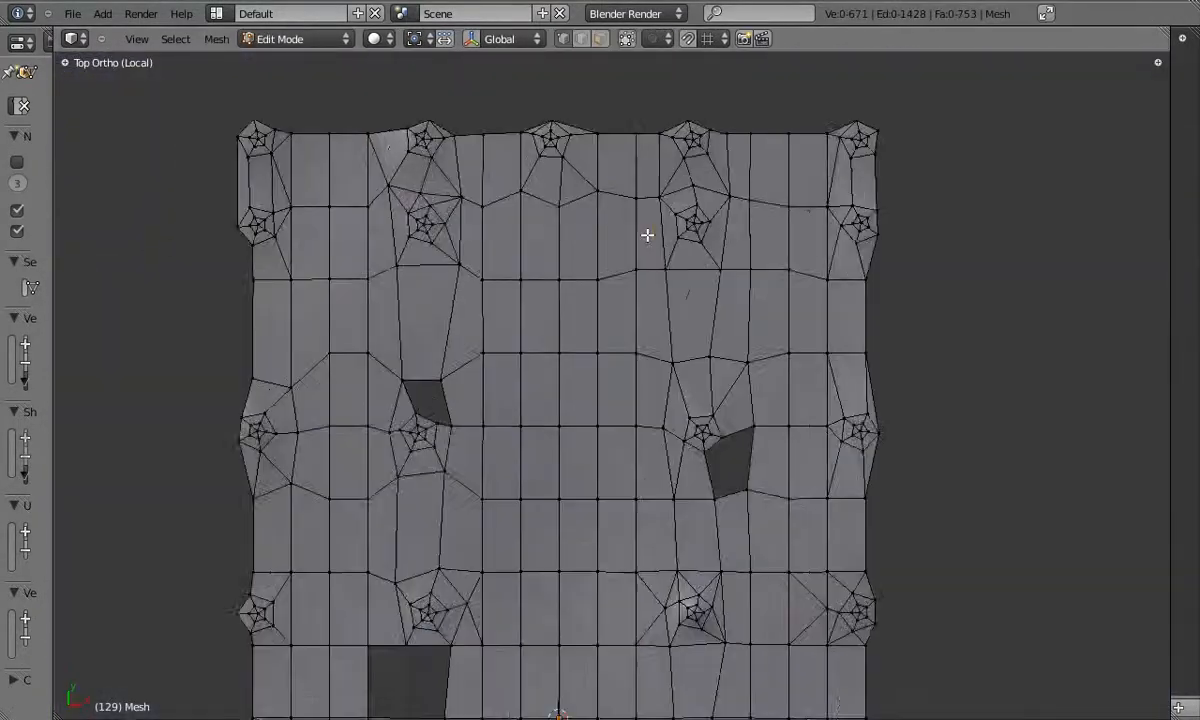
{"action": "scroll", "coordinate": [643, 236], "scroll_direction": "up", "scroll_amount": 2}
{"action": "middle_click_drag", "start_coordinate": [675, 330], "coordinate": [574, 456]}
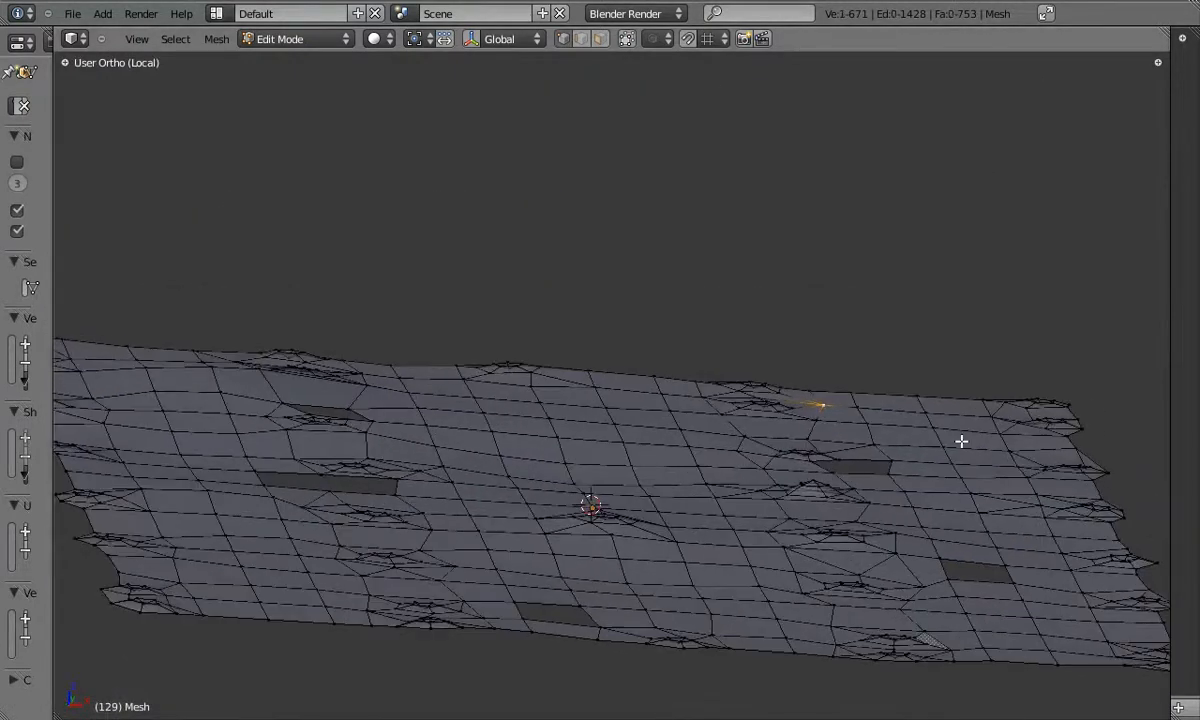
{"action": "middle_click_drag", "start_coordinate": [743, 450], "coordinate": [931, 496]}
{"action": "left_click", "coordinate": [944, 478]}
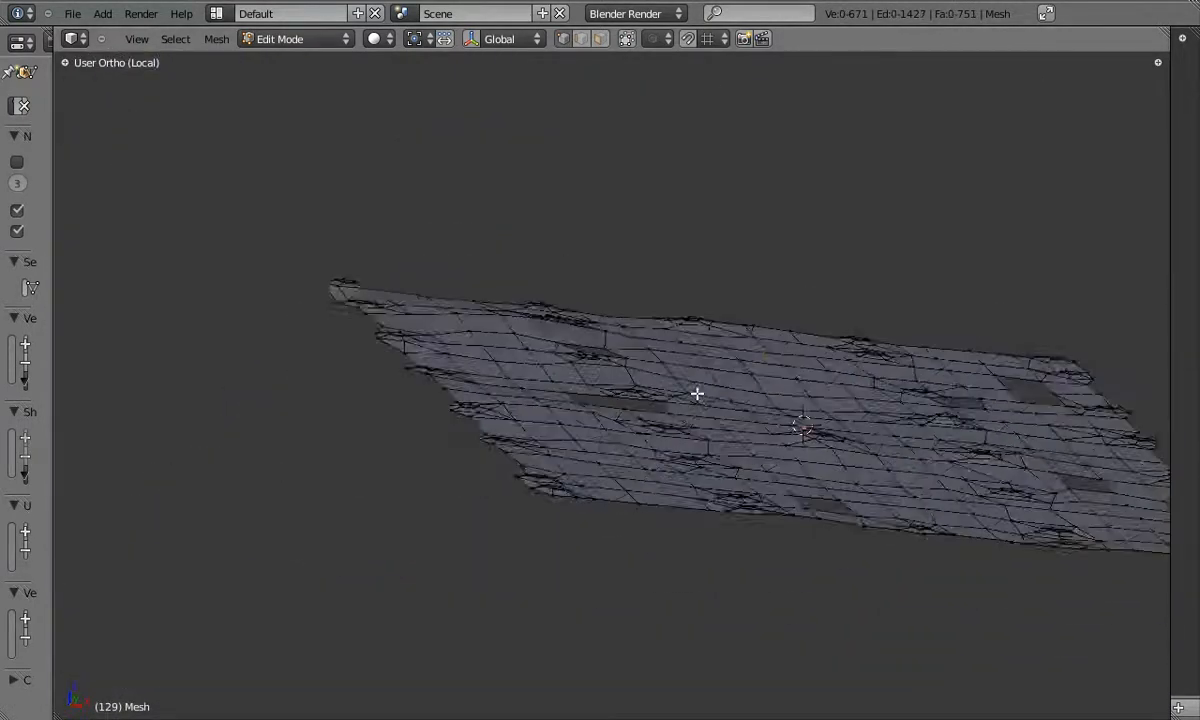
Delete further groups of floor faces to spread more holes across the ground, then return to Object Mode
{"action": "middle_click_drag", "start_coordinate": [696, 394], "coordinate": [830, 402]}
{"action": "scroll", "coordinate": [830, 402], "scroll_direction": "up", "scroll_amount": 2}
{"action": "right_click", "coordinate": [799, 391]}
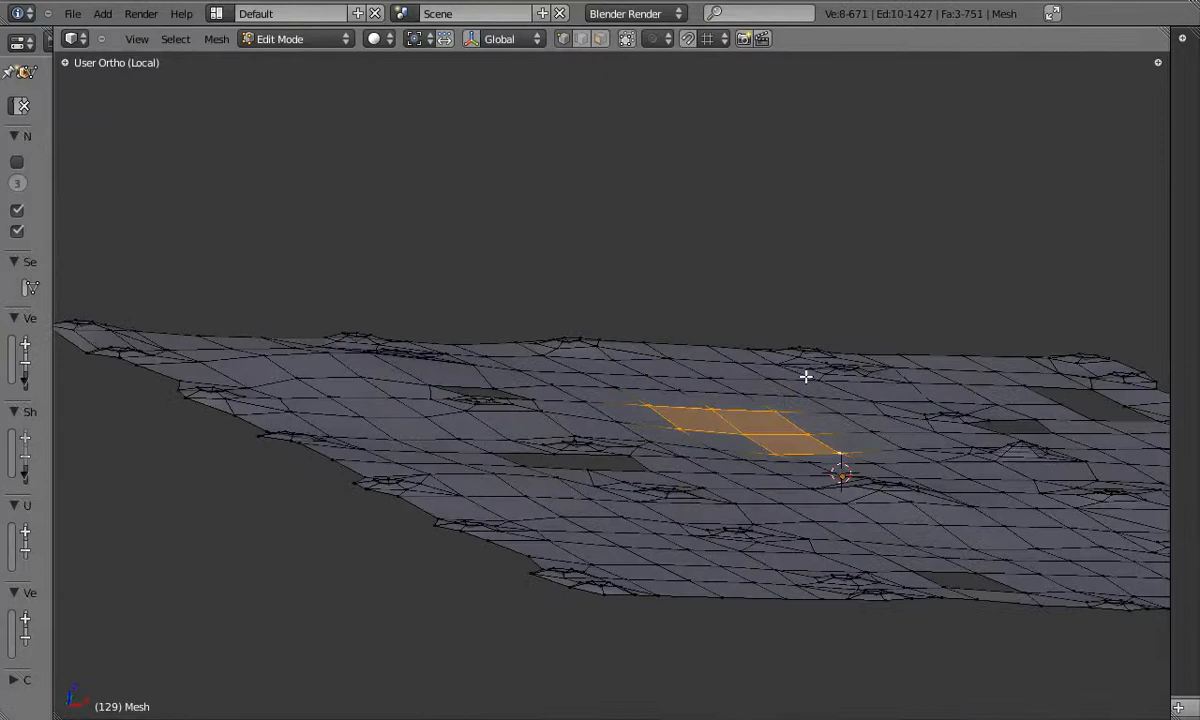
{"action": "middle_click_drag", "start_coordinate": [804, 375], "coordinate": [855, 420]}
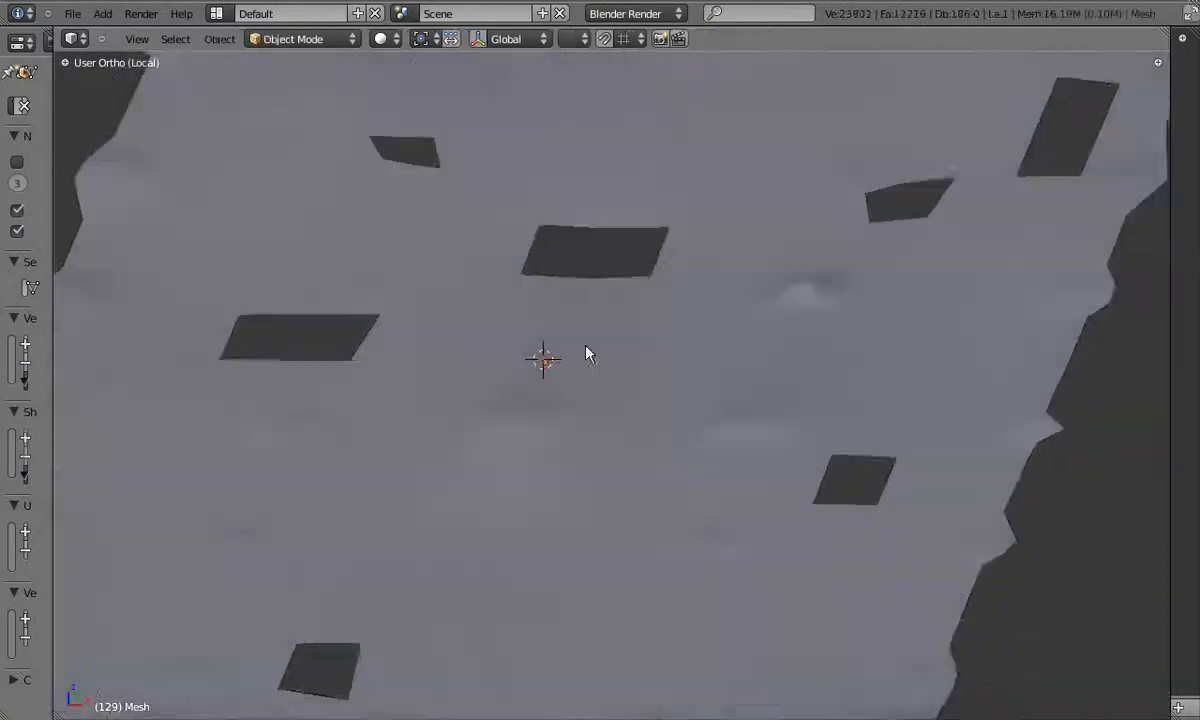
{"action": "middle_click_drag", "start_coordinate": [587, 351], "coordinate": [557, 461]}
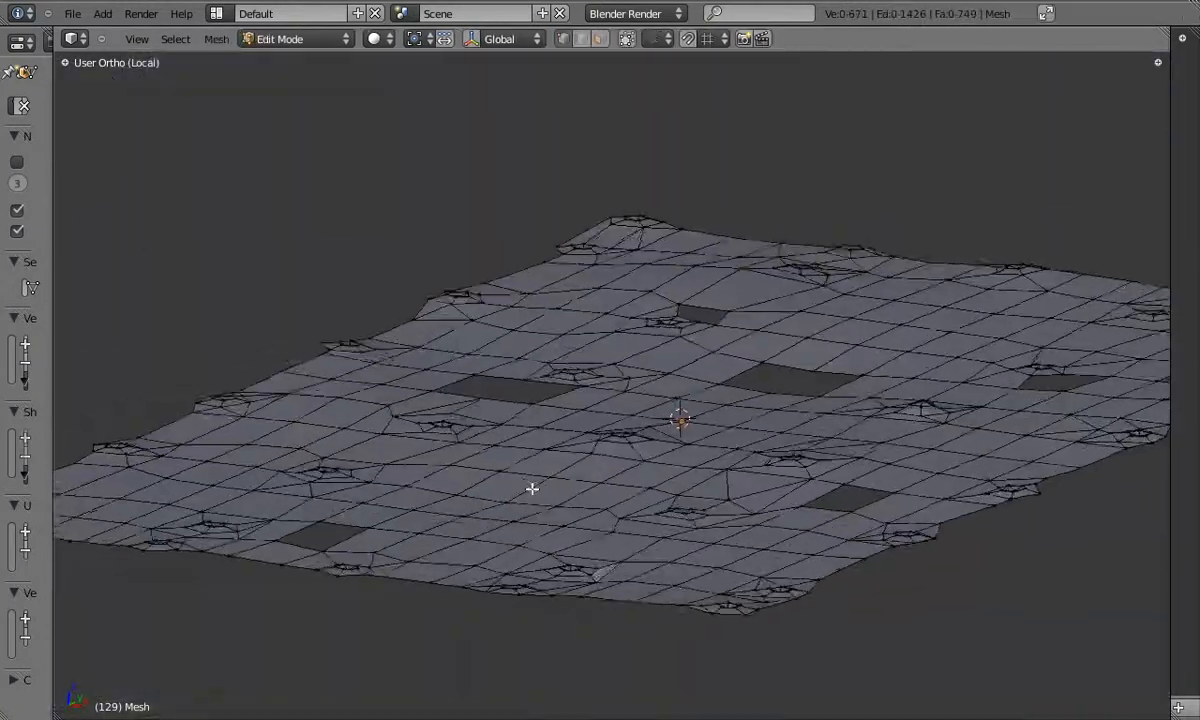
{"action": "right_click", "coordinate": [544, 482]}
{"action": "scroll", "coordinate": [544, 482], "scroll_direction": "up", "scroll_amount": 3}
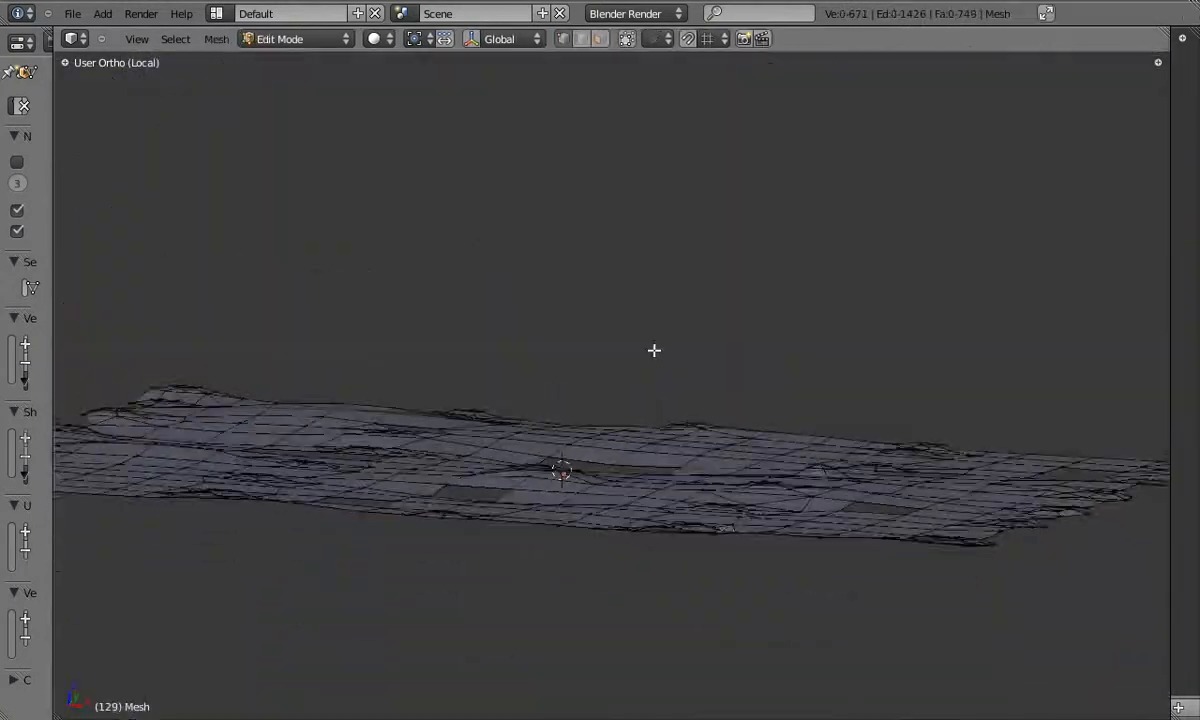
{"action": "scroll", "coordinate": [386, 415], "scroll_direction": "up", "scroll_amount": 4}
{"action": "middle_click_drag", "start_coordinate": [386, 415], "coordinate": [522, 474]}
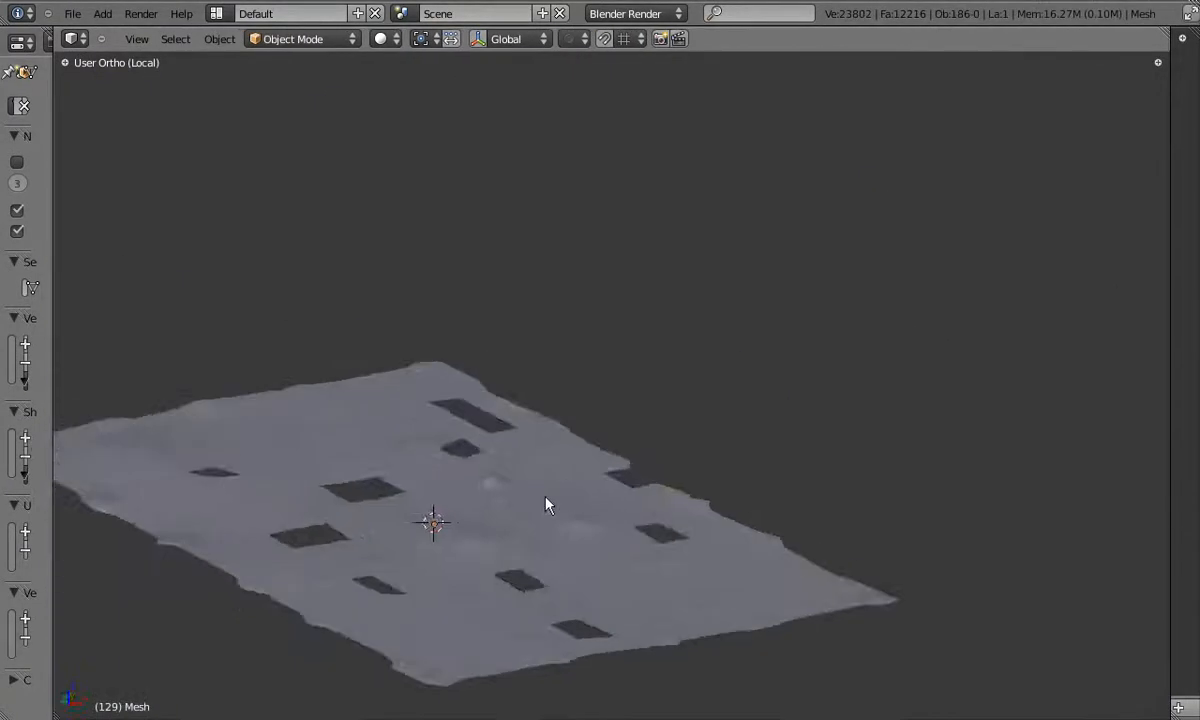
Duplicate the boundary of the long hole near the +X edge, shrink the copy inside it and reshape its corners
{"action": "key", "text": "KP_7"}
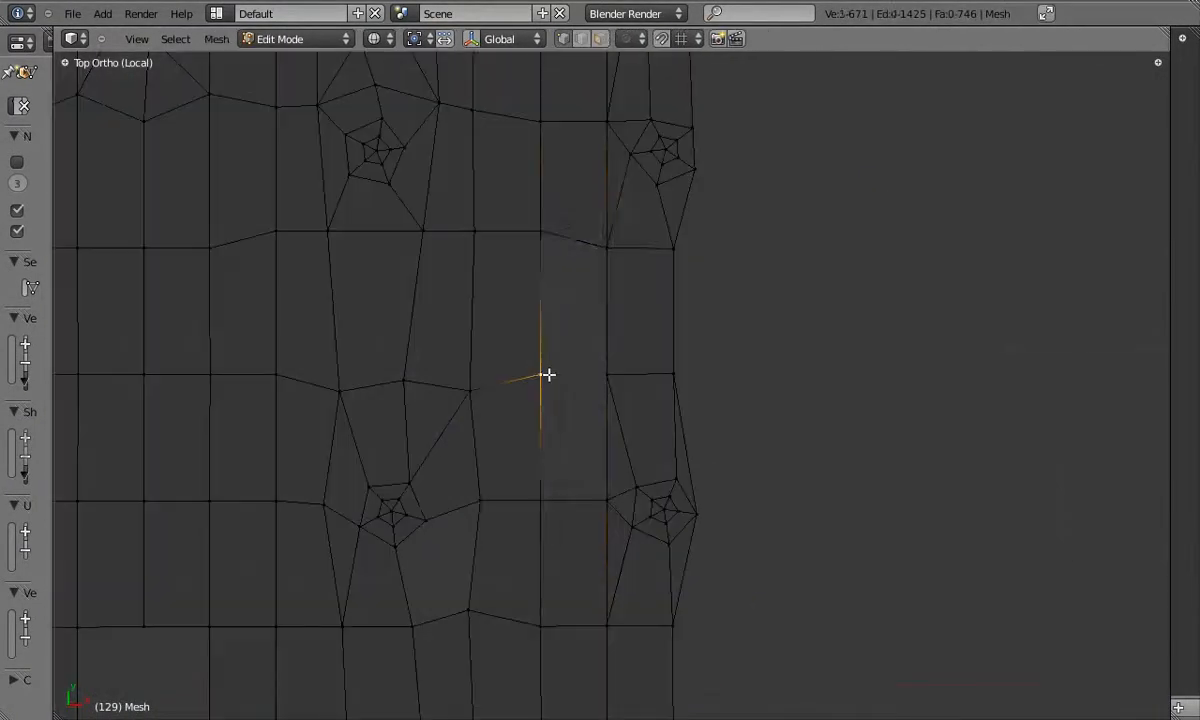
{"action": "right_click", "coordinate": [630, 355], "text": "alt"}
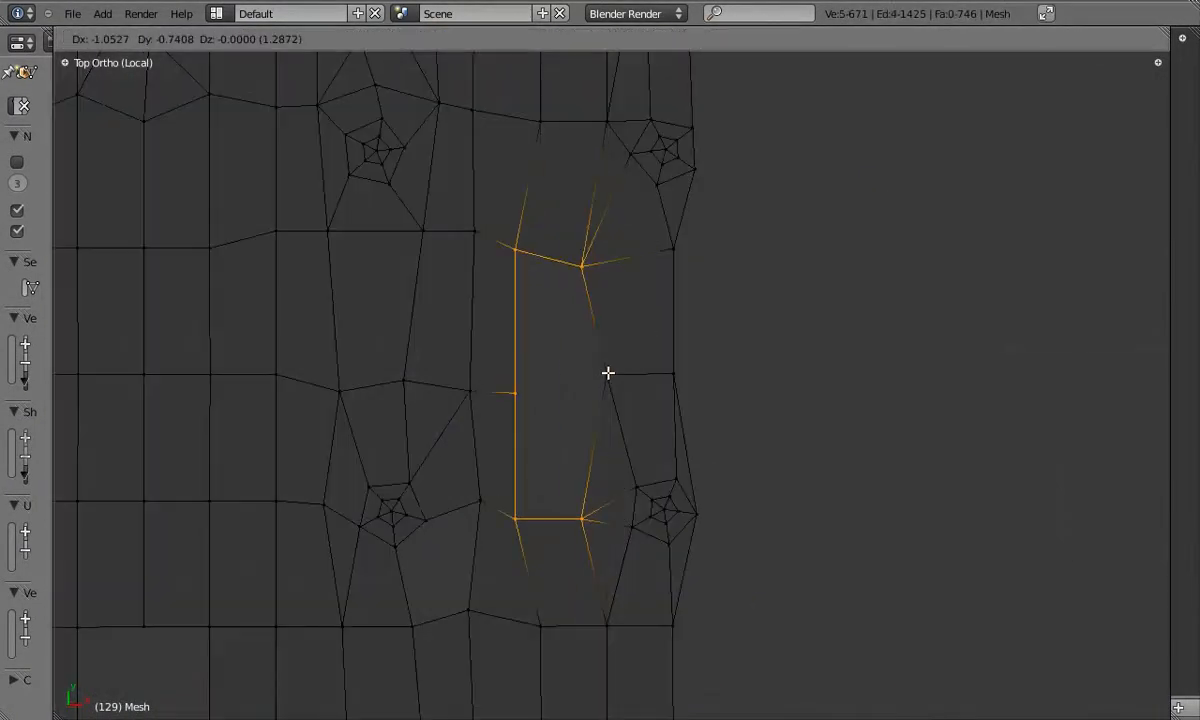
{"action": "scroll", "coordinate": [522, 378], "scroll_direction": "up", "scroll_amount": 1}
{"action": "key", "text": "shift+d"}
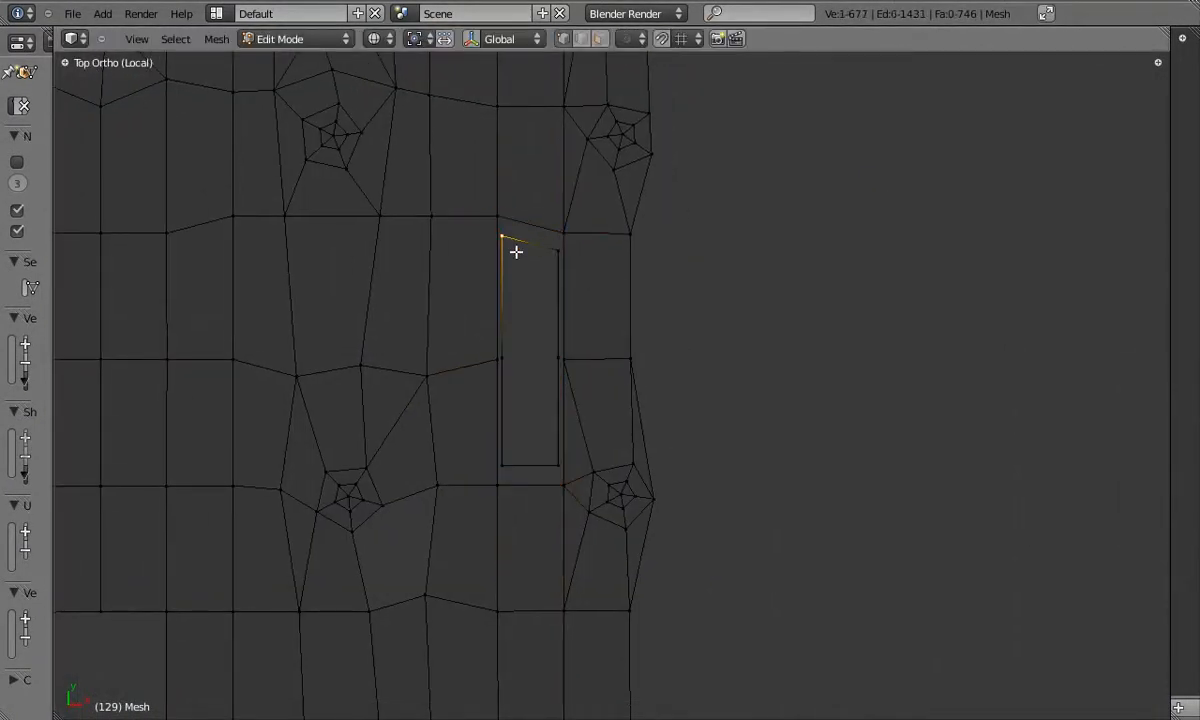
{"action": "scroll", "coordinate": [562, 277], "scroll_direction": "up", "scroll_amount": 2}
{"action": "right_click", "coordinate": [564, 524]}
{"action": "left_click", "coordinate": [511, 458]}
{"action": "key", "text": "Tab"}
Fill faces between the long hole's outer boundary and the inner ring of vertices
{"action": "key", "text": "Tab"}
{"action": "scroll", "coordinate": [562, 368], "scroll_direction": "up", "scroll_amount": 1}
{"action": "right_click", "coordinate": [554, 367]}
{"action": "right_click", "coordinate": [563, 377], "text": "shift"}
{"action": "right_click", "coordinate": [562, 160], "text": "shift"}
{"action": "right_click", "coordinate": [546, 205], "text": "shift"}
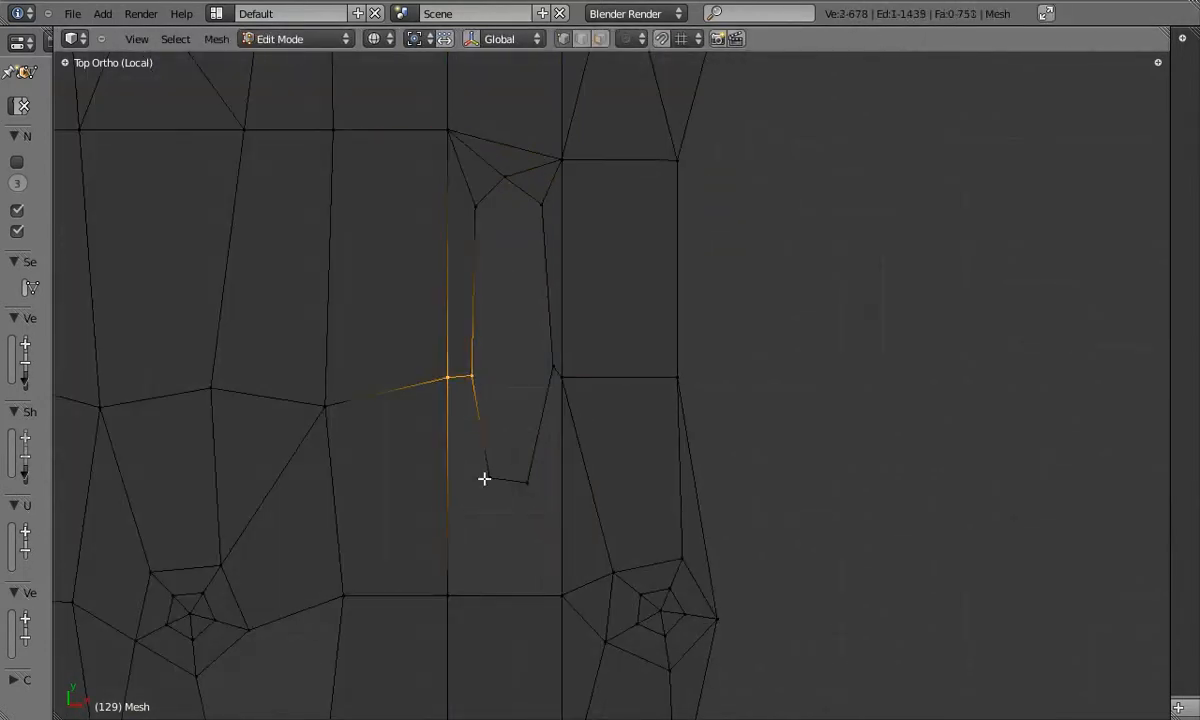
{"action": "right_click", "coordinate": [527, 486], "text": "shift"}
{"action": "right_click", "coordinate": [562, 377], "text": "shift"}
{"action": "right_click", "coordinate": [554, 367], "text": "shift"}
{"action": "key", "text": "f"}
Subdivide the lower edges of the long hole's inner ring and move the vertices to round its outline
{"action": "scroll", "coordinate": [554, 366], "scroll_direction": "down", "scroll_amount": 1}
{"action": "right_click", "coordinate": [464, 380]}
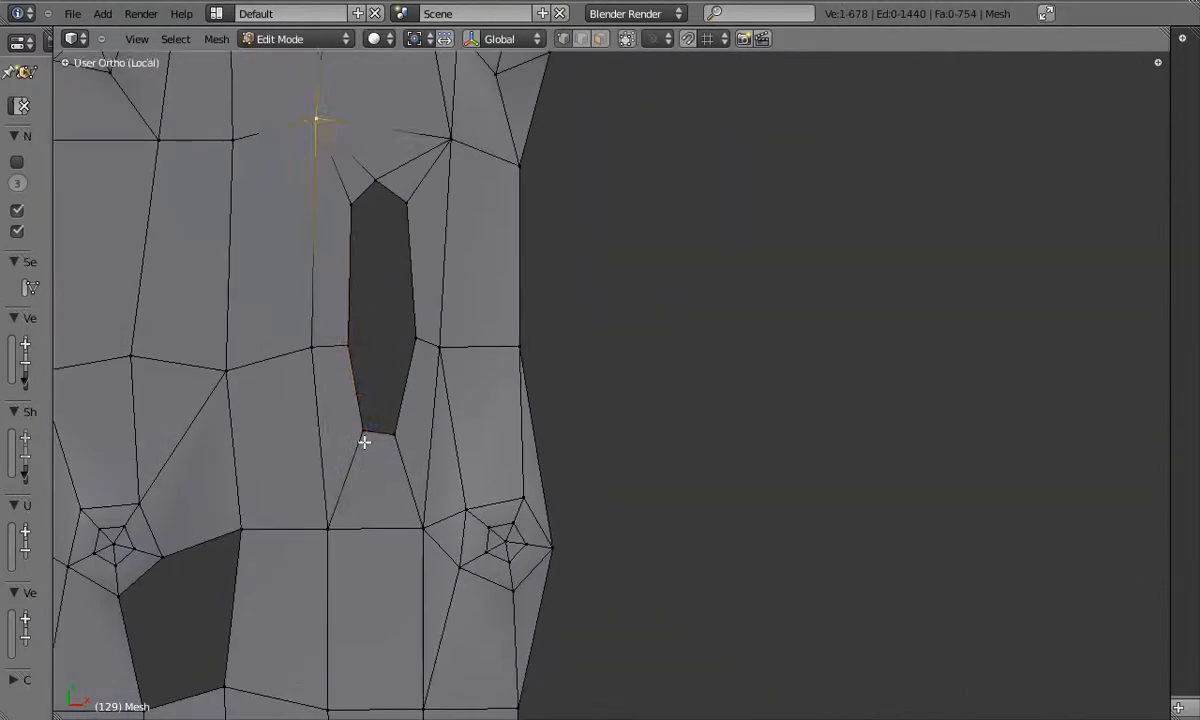
{"action": "key", "text": "w"}
{"action": "left_click", "coordinate": [347, 340]}
{"action": "key", "text": "g"}
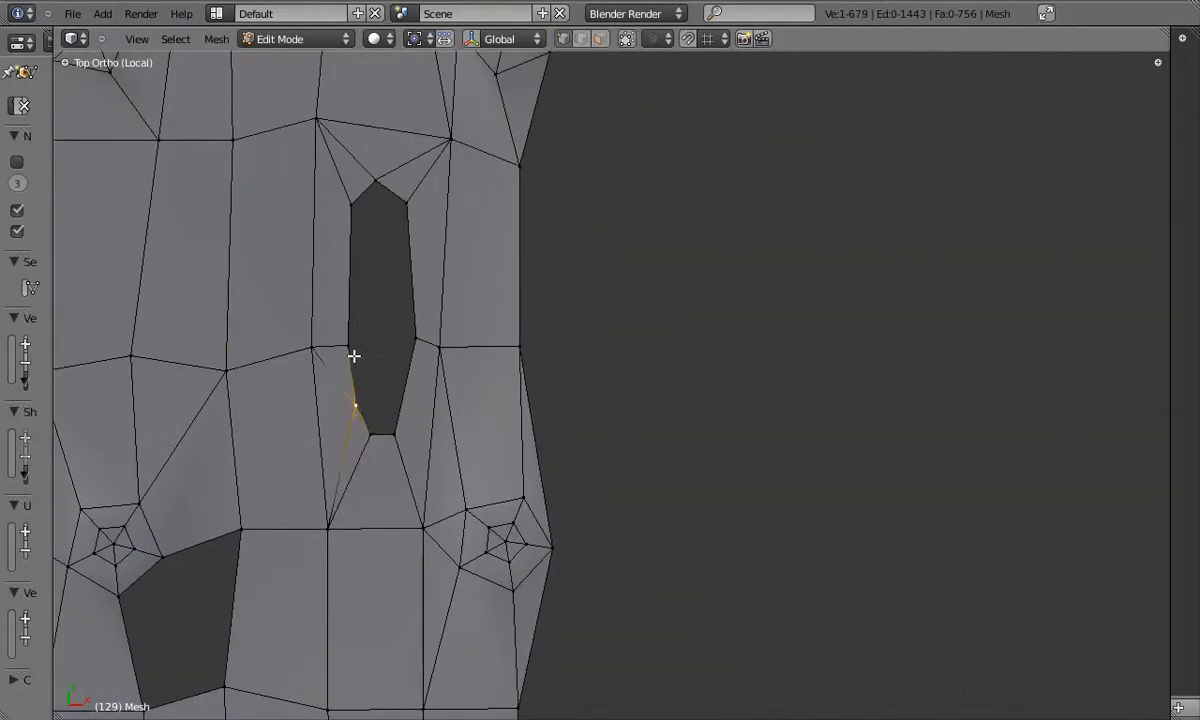
{"action": "left_click", "coordinate": [353, 399]}
{"action": "right_click", "coordinate": [359, 434]}
{"action": "key", "text": "g"}
{"action": "left_click", "coordinate": [363, 425]}
Select the boundary of the five-sided hole beside the nearby footing and snap the 3D cursor to its centre
{"action": "scroll", "coordinate": [377, 443], "scroll_direction": "up", "scroll_amount": 2}
{"action": "right_click", "coordinate": [411, 435], "text": "shift"}
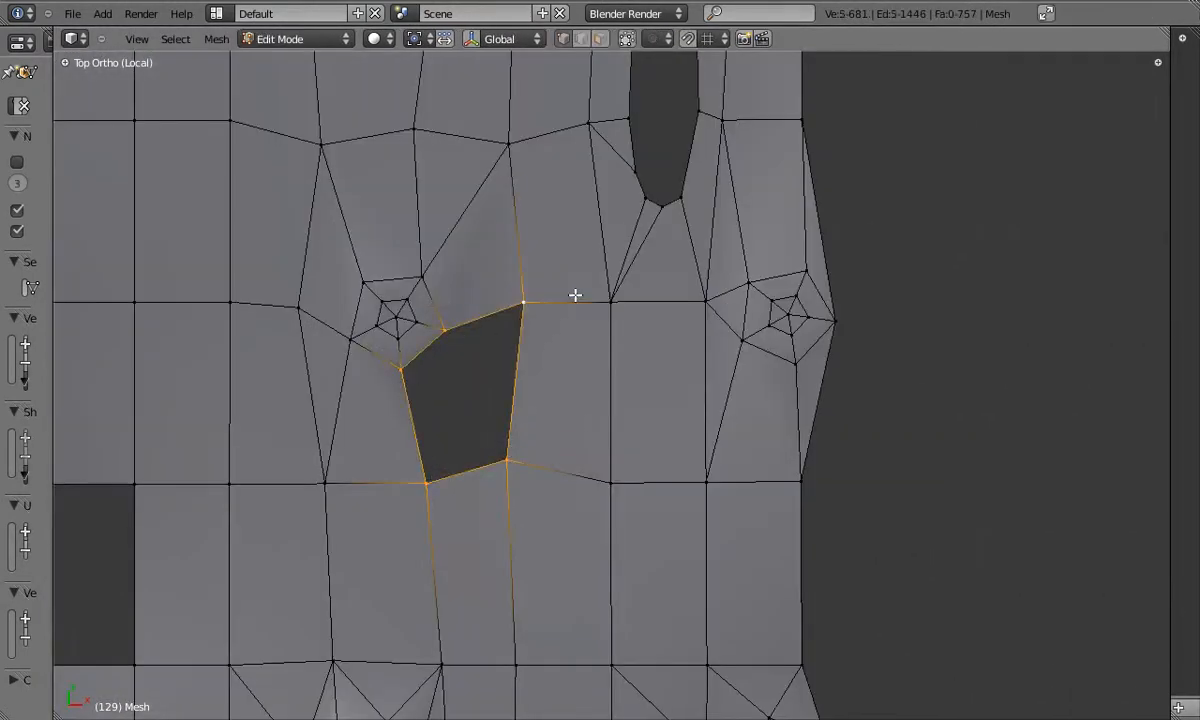
{"action": "scroll", "coordinate": [575, 295], "scroll_direction": "up", "scroll_amount": 2}
{"action": "scroll", "coordinate": [447, 380], "scroll_direction": "down", "scroll_amount": 2}
{"action": "middle_click_drag", "start_coordinate": [447, 380], "coordinate": [490, 335]}
{"action": "key", "text": "shift+s"}
{"action": "left_click", "coordinate": [497, 328]}
{"action": "key", "text": "KP_7"}
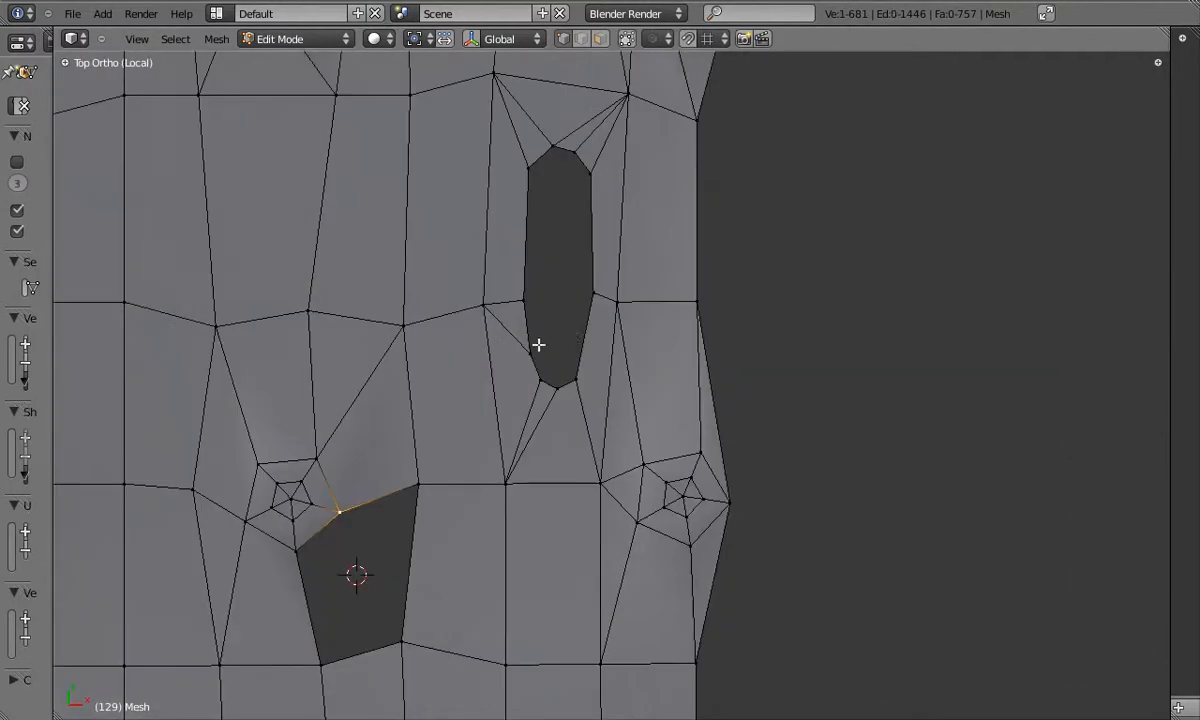
Extrude the boundary of the five-sided hole and scale it inward to form a smaller ring
{"action": "middle_click_drag", "start_coordinate": [565, 343], "coordinate": [690, 115], "text": "shift"}
{"action": "right_click", "coordinate": [541, 258]}
{"action": "scroll", "coordinate": [508, 285], "scroll_direction": "up", "scroll_amount": 1}
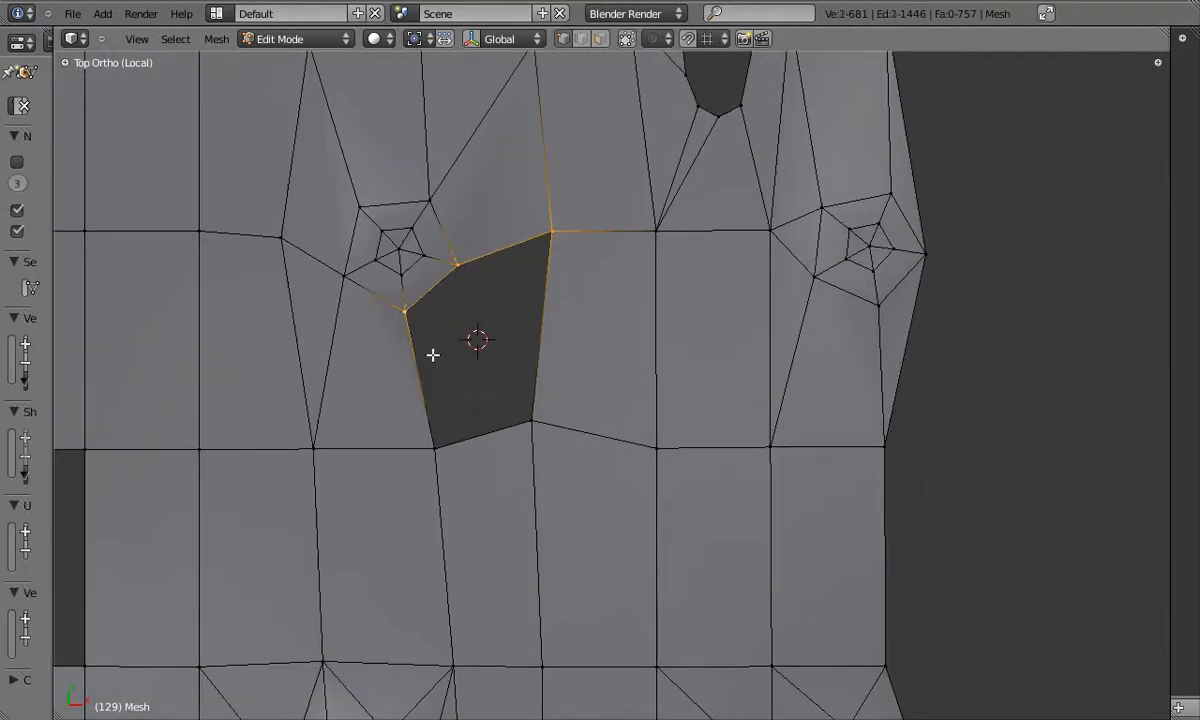
{"action": "left_click", "coordinate": [612, 259]}
{"action": "key", "text": "s"}
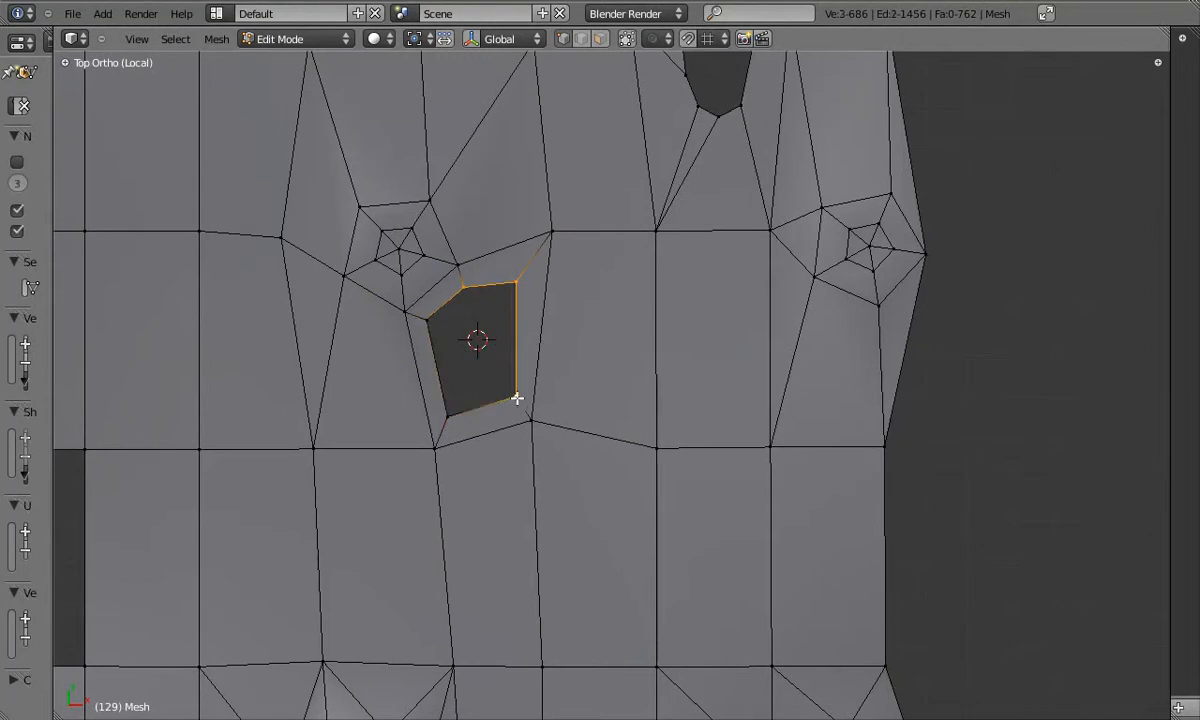
Move the five-sided hole's inner ring vertices and fill the opening with faces to close the pit
{"action": "middle_click_drag", "start_coordinate": [529, 275], "coordinate": [745, 354]}
{"action": "key", "text": "g"}
{"action": "left_click", "coordinate": [888, 303]}
{"action": "middle_click_drag", "start_coordinate": [888, 303], "coordinate": [696, 444]}
{"action": "key", "text": "f"}
{"action": "right_click", "coordinate": [769, 415]}
{"action": "right_click", "coordinate": [715, 380], "text": "shift"}
{"action": "right_click", "coordinate": [720, 334], "text": "shift"}
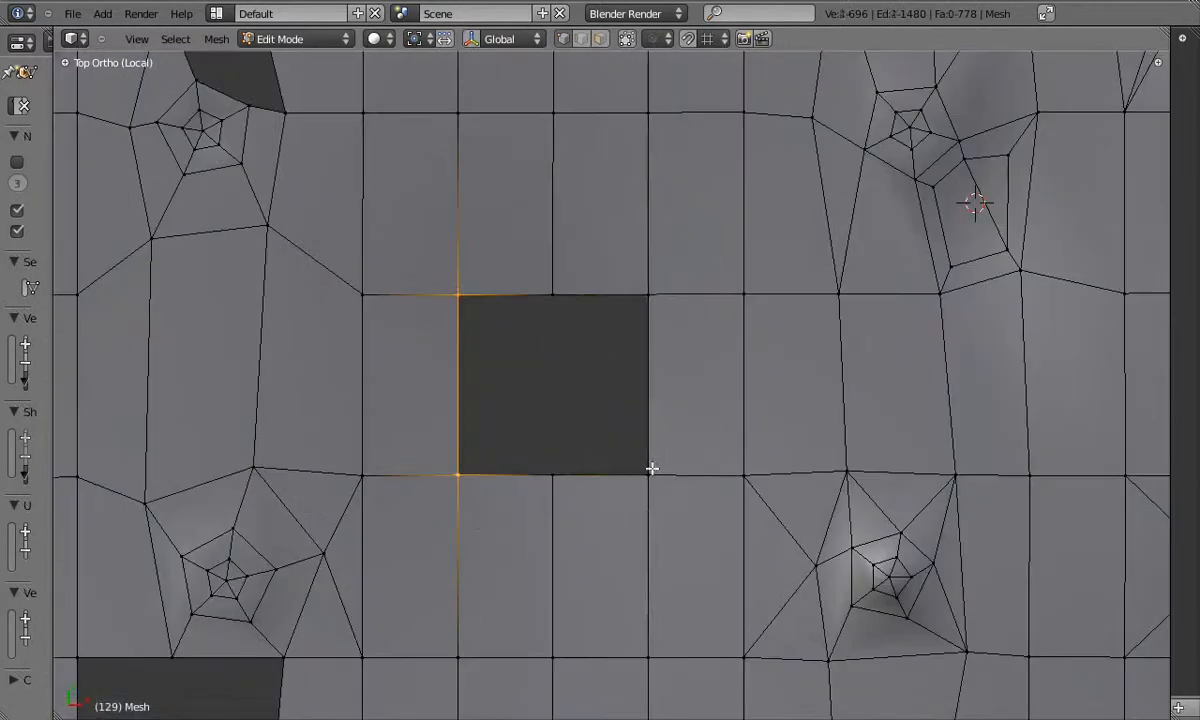
Extrude the boundary of the square hole in the middle of the floor inward, then scale the ring along X
{"action": "right_click", "coordinate": [556, 462], "text": "alt"}
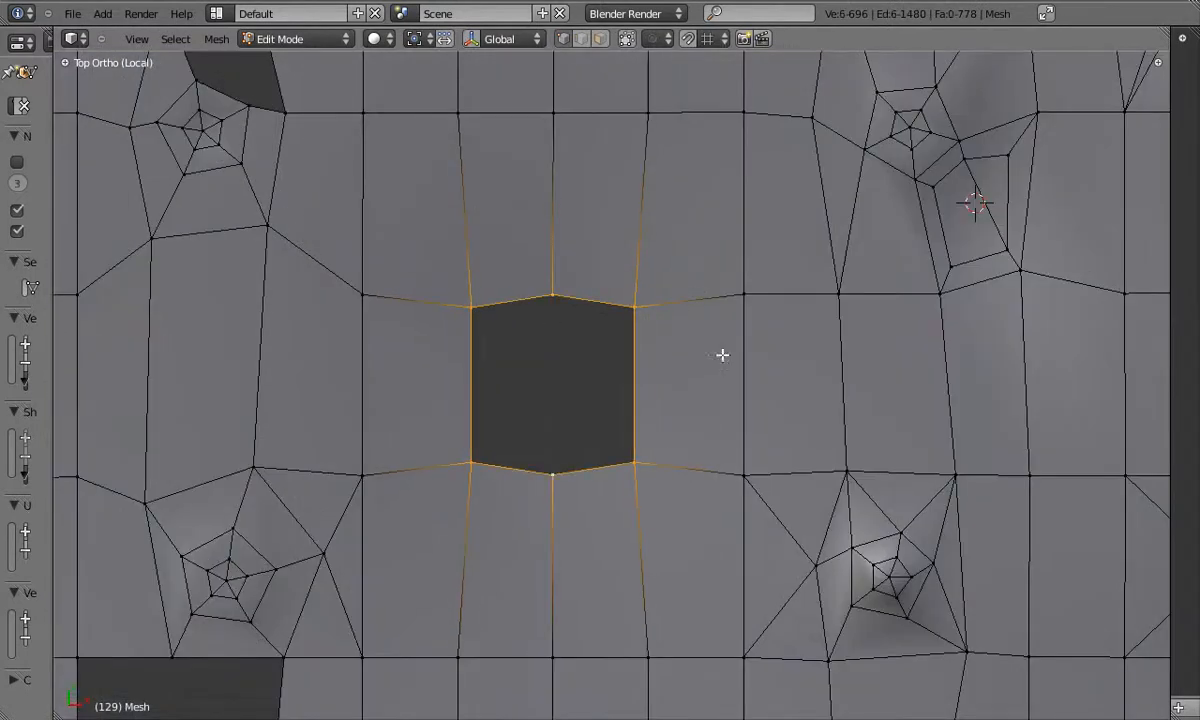
{"action": "key", "text": "e"}
{"action": "key", "text": "s"}
{"action": "left_click", "coordinate": [650, 400]}
{"action": "key", "text": "s"}
{"action": "key", "text": "x"}
{"action": "left_click", "coordinate": [660, 359]}
Subdivide and scale the middle hole's inner ring, then extrude it further to build the closed pit
{"action": "right_click", "coordinate": [607, 327], "text": "shift"}
{"action": "key", "text": "w"}
{"action": "key", "text": "s"}
{"action": "left_click", "coordinate": [631, 384]}
{"action": "scroll", "coordinate": [650, 425], "scroll_direction": "up", "scroll_amount": 2}
{"action": "middle_click_drag", "start_coordinate": [598, 446], "coordinate": [593, 422]}
{"action": "middle_click_drag", "start_coordinate": [583, 348], "coordinate": [609, 187]}
{"action": "key", "text": "alt+e"}
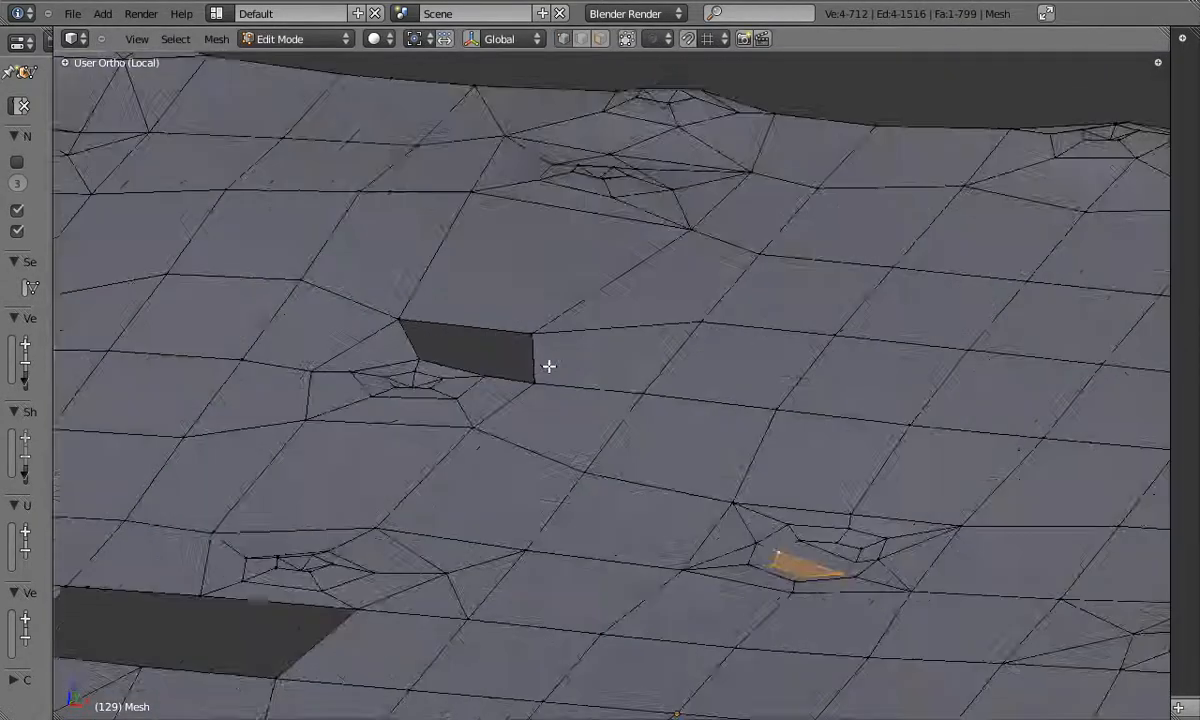
Subdivide one edge of the small four-sided hole beside the post footing
{"action": "key", "text": "KP_7"}
{"action": "scroll", "coordinate": [635, 271], "scroll_direction": "down", "scroll_amount": 7}
{"action": "middle_click_drag", "start_coordinate": [600, 220], "coordinate": [612, 322], "text": "shift"}
{"action": "scroll", "coordinate": [538, 320], "scroll_direction": "up", "scroll_amount": 6}
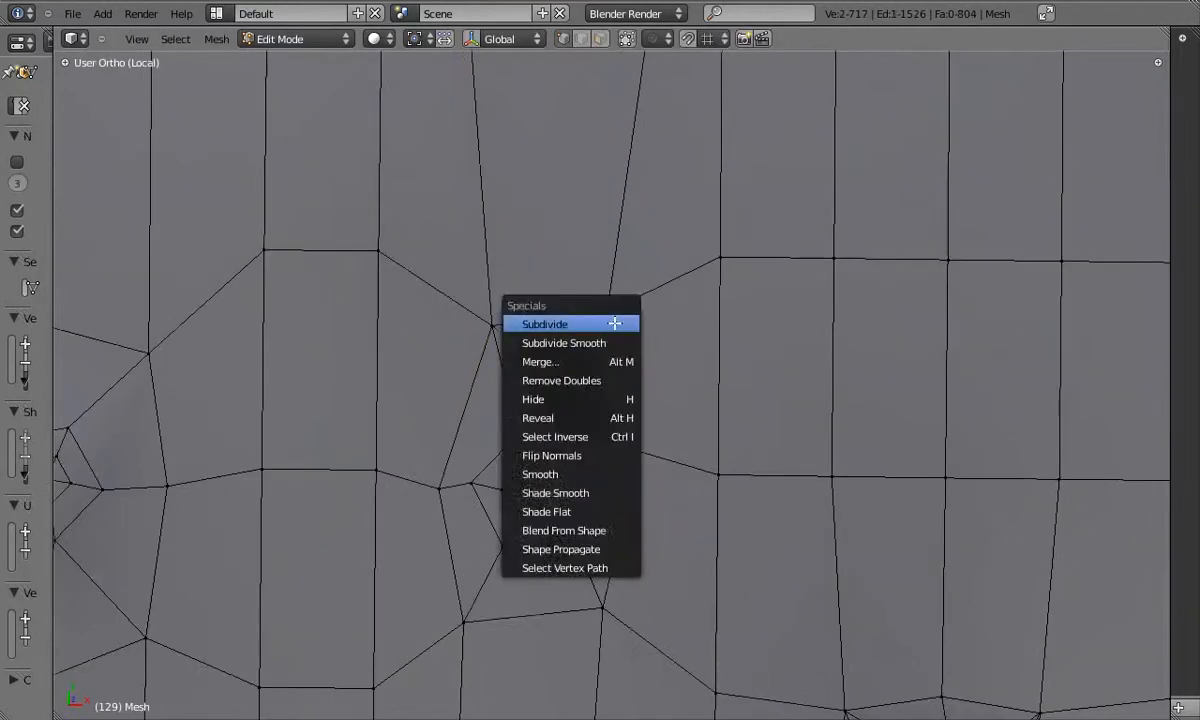
{"action": "left_click", "coordinate": [611, 321]}
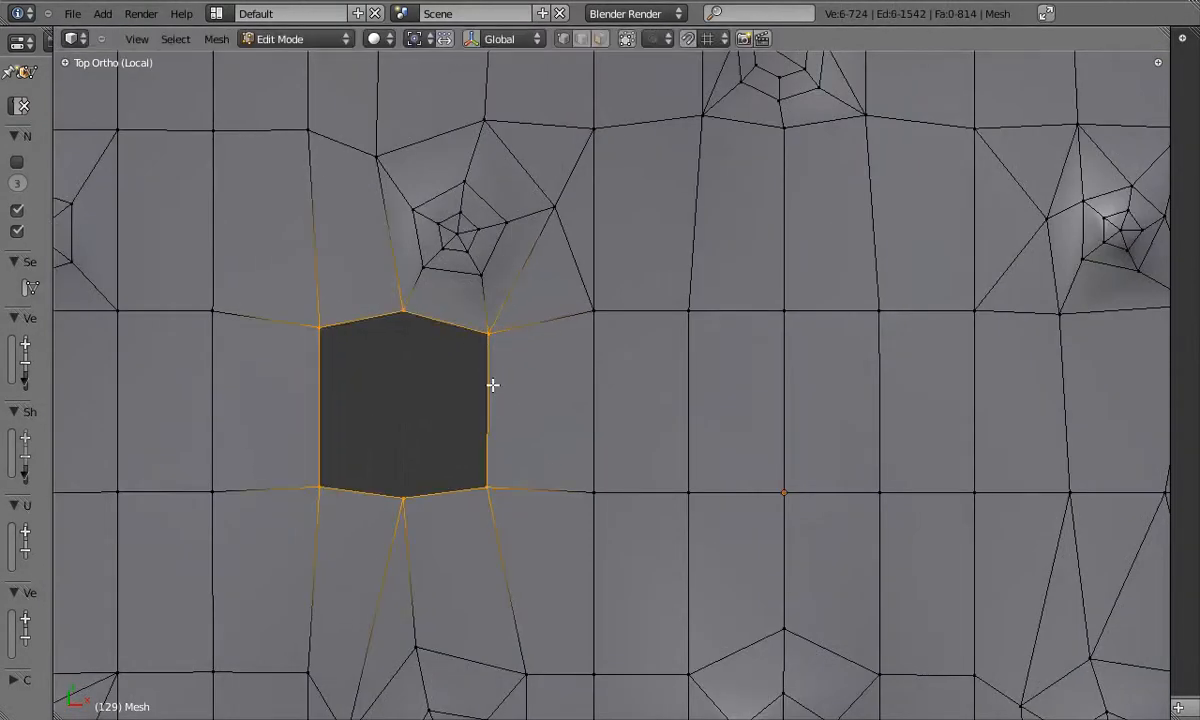
Subdivide the six-sided hole's sides and scale its vertices into a rounded outline, then start the inner ring
{"action": "left_click", "coordinate": [546, 357]}
{"action": "key", "text": "w"}
{"action": "left_click", "coordinate": [351, 353]}
{"action": "key", "text": "s"}
{"action": "left_click", "coordinate": [430, 348]}
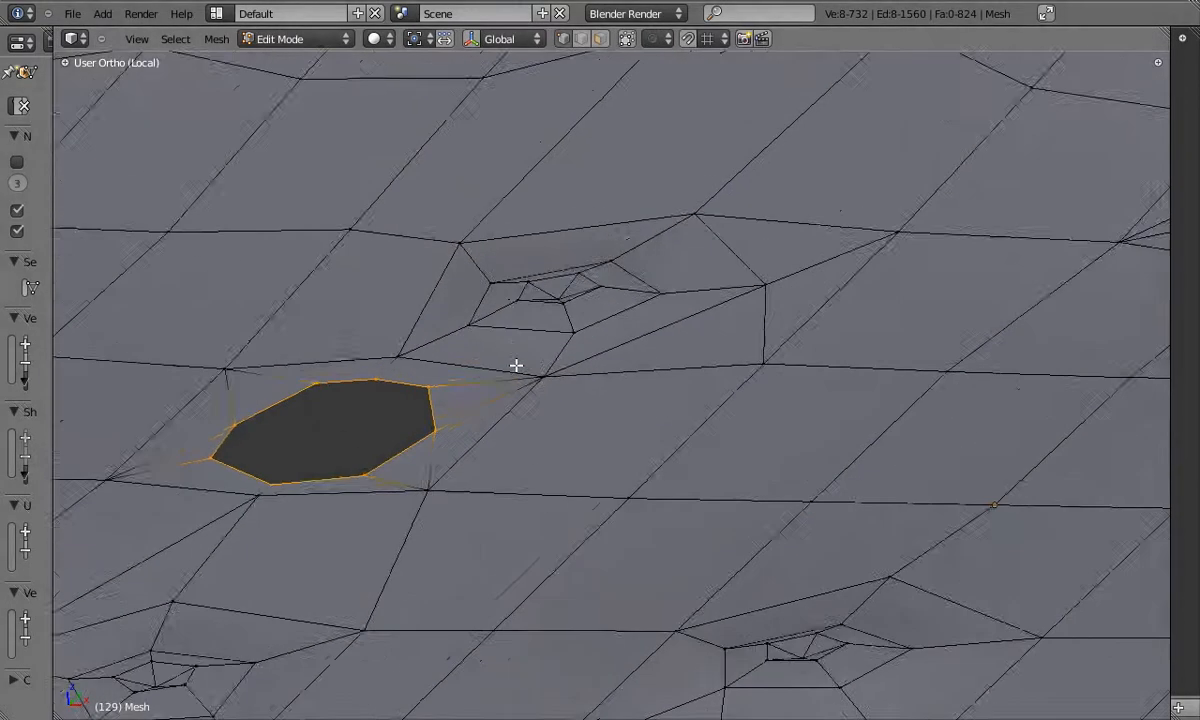
{"action": "key", "text": "s"}
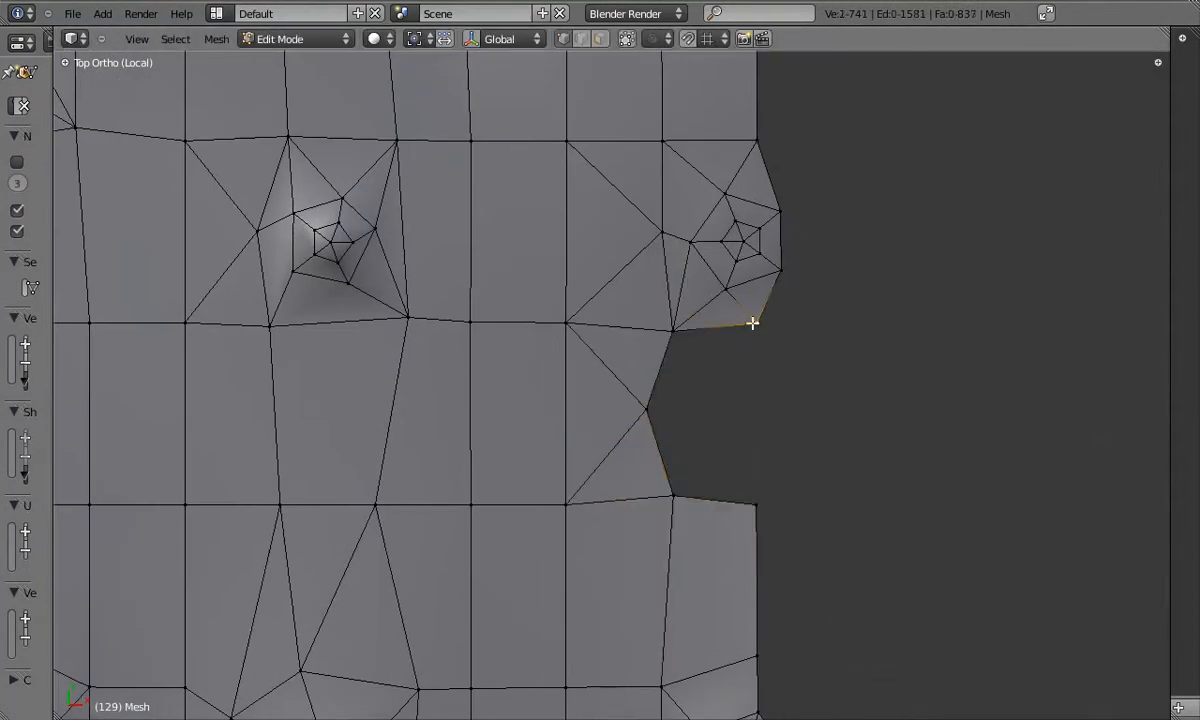
Bridge the open notch at the floor's outer edge with an edge, subdivide it and move its midpoint slightly outward
{"action": "right_click", "coordinate": [757, 504], "text": "shift"}
{"action": "key", "text": "f"}
{"action": "key", "text": "w"}
{"action": "left_click", "coordinate": [769, 452]}
{"action": "right_click", "coordinate": [757, 414]}
{"action": "key", "text": "g"}
{"action": "left_click", "coordinate": [763, 413]}
Subdivide further sides of the edge hole and move the vertices to round its outline
{"action": "right_click", "coordinate": [660, 374], "text": "alt"}
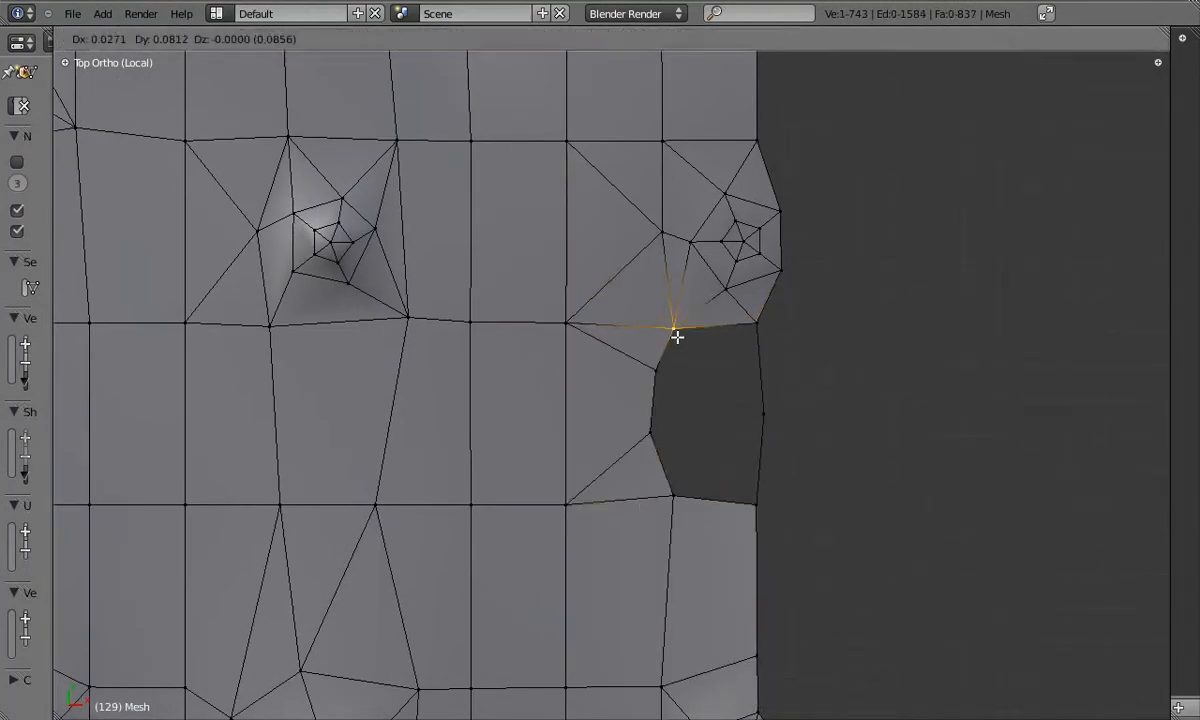
{"action": "key", "text": "w"}
{"action": "left_click", "coordinate": [707, 410]}
{"action": "right_click", "coordinate": [720, 511]}
{"action": "key", "text": "g"}
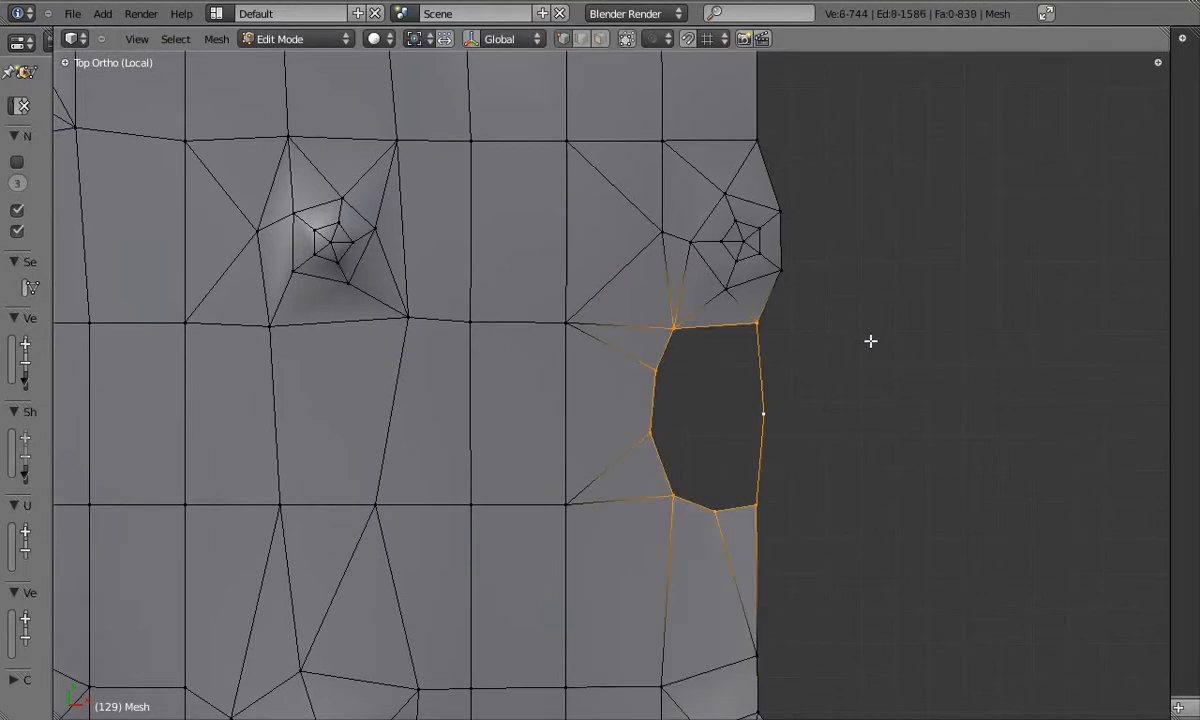
Extrude the edge hole's boundary into a smaller inner ring and fill the opening with faces
{"action": "scroll", "coordinate": [670, 367], "scroll_direction": "up", "scroll_amount": 4}
{"action": "key", "text": "s"}
{"action": "middle_click_drag", "start_coordinate": [633, 463], "coordinate": [613, 383]}
{"action": "left_click", "coordinate": [670, 367]}
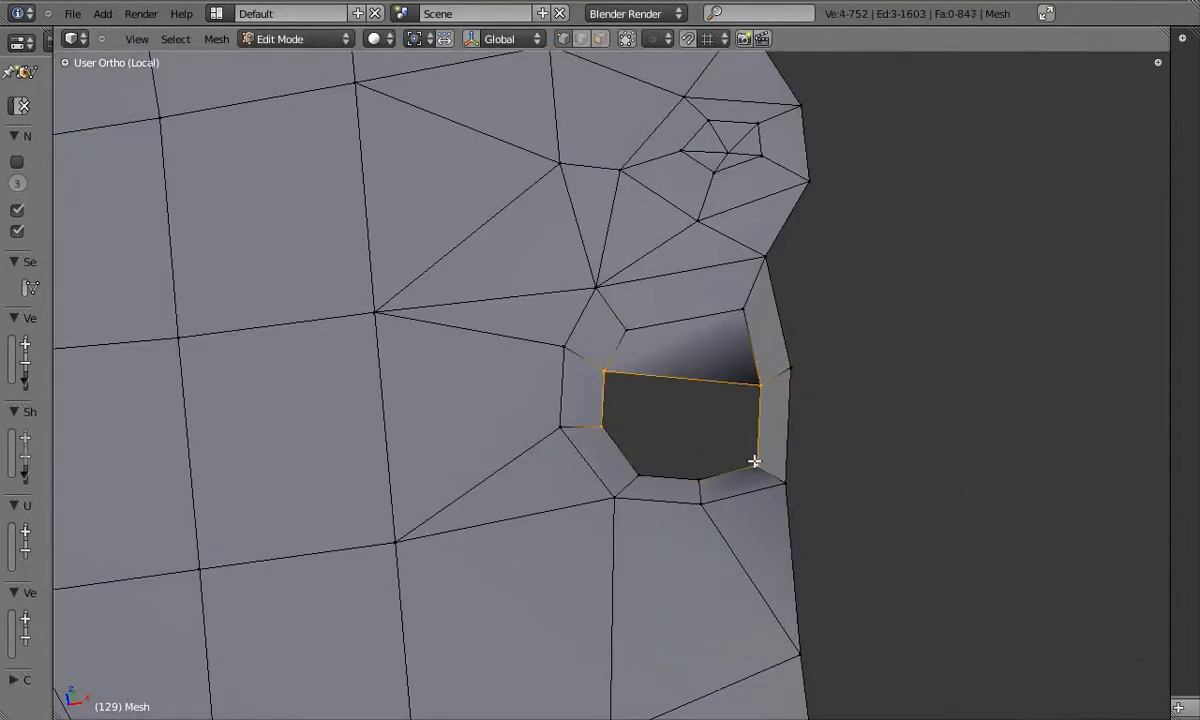
{"action": "right_click", "coordinate": [756, 464], "text": "shift"}
{"action": "key", "text": "f"}
Recalculate the normals of the whole floor mesh and return to object mode
{"action": "key", "text": "Tab"}
{"action": "key", "text": "Tab"}
{"action": "key", "text": "a"}
{"action": "key", "text": "a"}
{"action": "key", "text": "ctrl+n"}
{"action": "key", "text": "Tab"}
{"action": "left_click", "coordinate": [67, 63]}
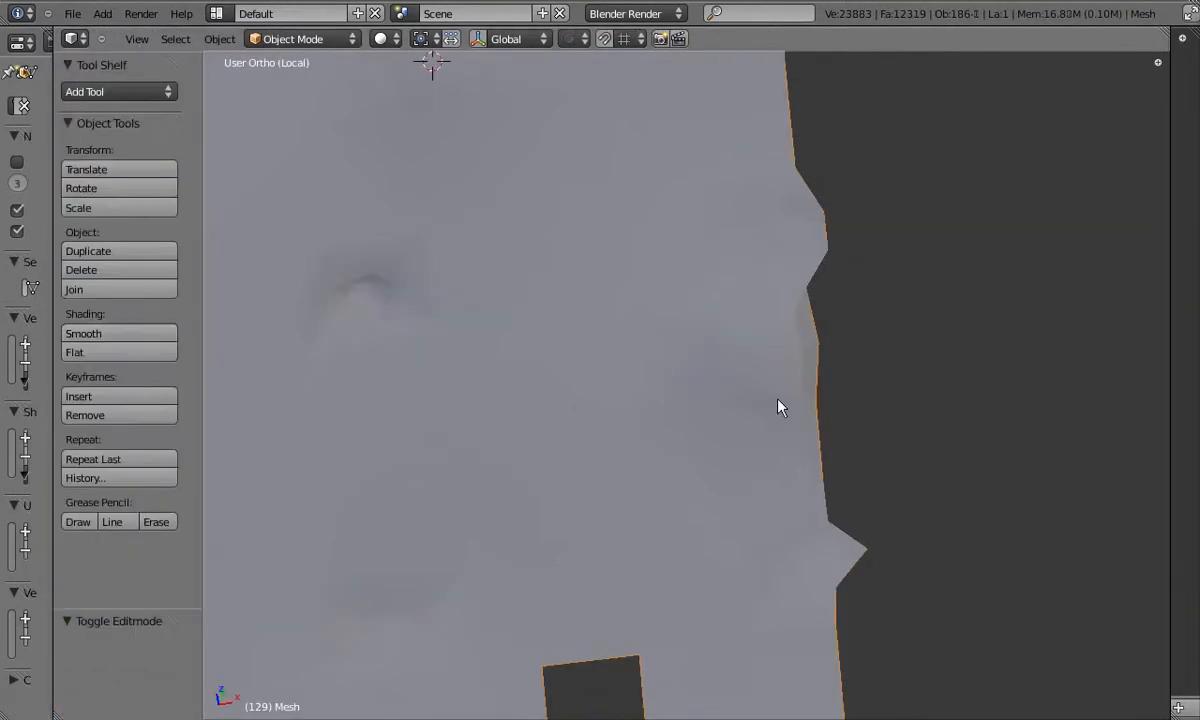
{"action": "key", "text": "t"}
Select the boundary of the next eight-sided hole, extrude it and scale it inward into a smaller ring
{"action": "scroll", "coordinate": [716, 298], "scroll_direction": "down", "scroll_amount": 6}
{"action": "key", "text": "KP_7"}
{"action": "key", "text": "Tab"}
{"action": "key", "text": "z"}
{"action": "scroll", "coordinate": [734, 520], "scroll_direction": "up", "scroll_amount": 5}
{"action": "right_click", "coordinate": [702, 351], "text": "alt"}
{"action": "mouse_move", "coordinate": [734, 500]}
{"action": "middle_mouse_down", "text": "shift"}
{"action": "mouse_move", "coordinate": [700, 360]}
{"action": "mouse_move", "coordinate": [637, 209]}
{"action": "middle_mouse_up", "text": "shift"}
{"action": "key", "text": "z"}
{"action": "right_click", "coordinate": [603, 395], "text": "alt"}
{"action": "key", "text": "e"}
{"action": "key", "text": "s"}
{"action": "left_click", "coordinate": [667, 371]}
Fill the eight-sided hole's inner ring with faces to close the pit
{"action": "key", "text": "KP_7"}
{"action": "scroll", "coordinate": [605, 352], "scroll_direction": "down", "scroll_amount": 5}
{"action": "scroll", "coordinate": [605, 352], "scroll_direction": "up", "scroll_amount": 4}
{"action": "right_click", "coordinate": [558, 335]}
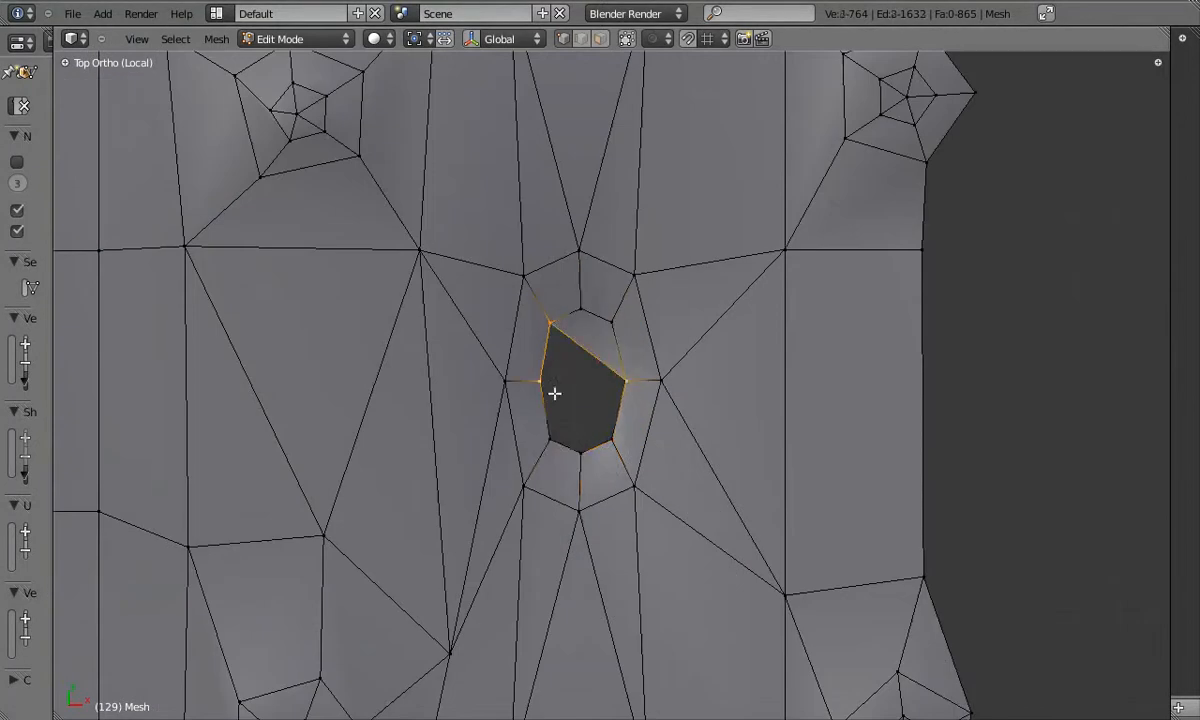
{"action": "middle_click_drag", "start_coordinate": [641, 279], "coordinate": [686, 375]}
Scale the corner vertices of the subdivided rectangular hole inward to round its outline
{"action": "key", "text": "KP_7"}
{"action": "scroll", "coordinate": [657, 280], "scroll_direction": "down", "scroll_amount": 4}
{"action": "key", "text": "KP_Decimal"}
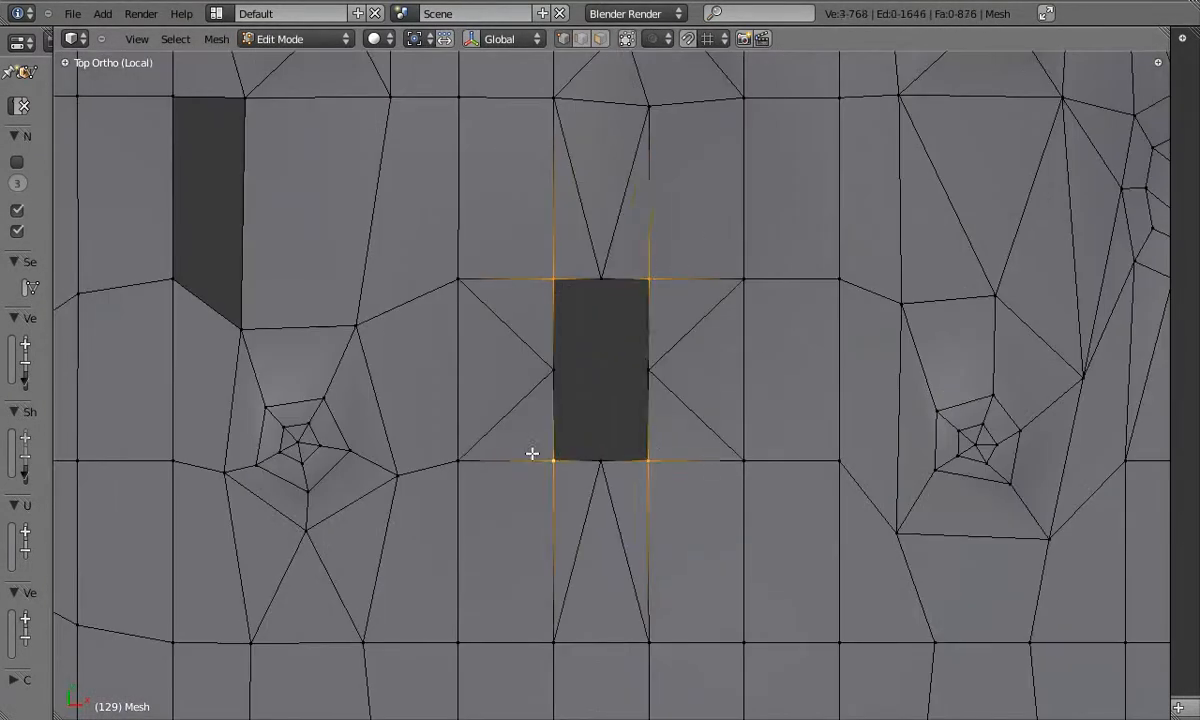
{"action": "key", "text": "s"}
{"action": "left_click", "coordinate": [650, 272]}
Extrude the rectangular hole's boundary and scale it inward to form the pit's inner ring
{"action": "scroll", "coordinate": [684, 288], "scroll_direction": "down", "scroll_amount": 7}
{"action": "scroll", "coordinate": [683, 294], "scroll_direction": "up", "scroll_amount": 10}
{"action": "key", "text": "e"}
{"action": "key", "text": "s"}
{"action": "left_click", "coordinate": [619, 265]}
{"action": "middle_click_drag", "start_coordinate": [619, 265], "coordinate": [643, 172]}
{"action": "key", "text": "KP_7"}
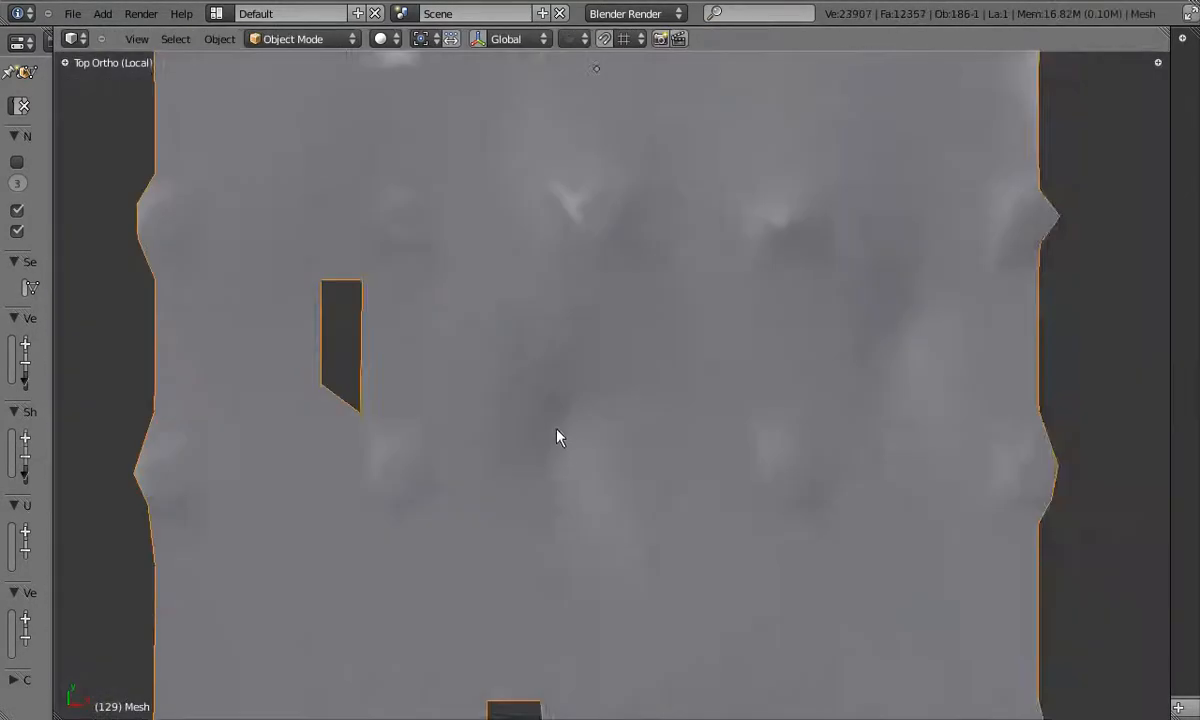
Cut an extra edge across the rim of the small pit beside the post footing with the Knife tool
{"action": "key", "text": "w"}
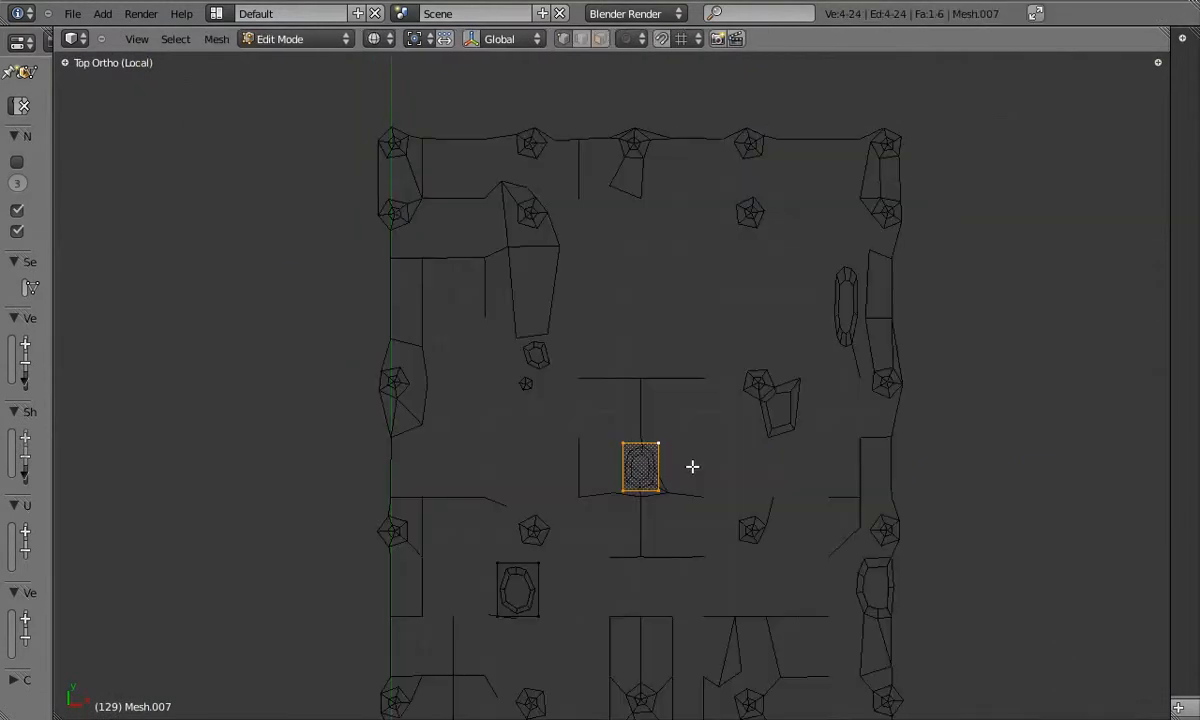
{"action": "middle_click_drag", "start_coordinate": [692, 466], "coordinate": [667, 147], "text": "shift"}
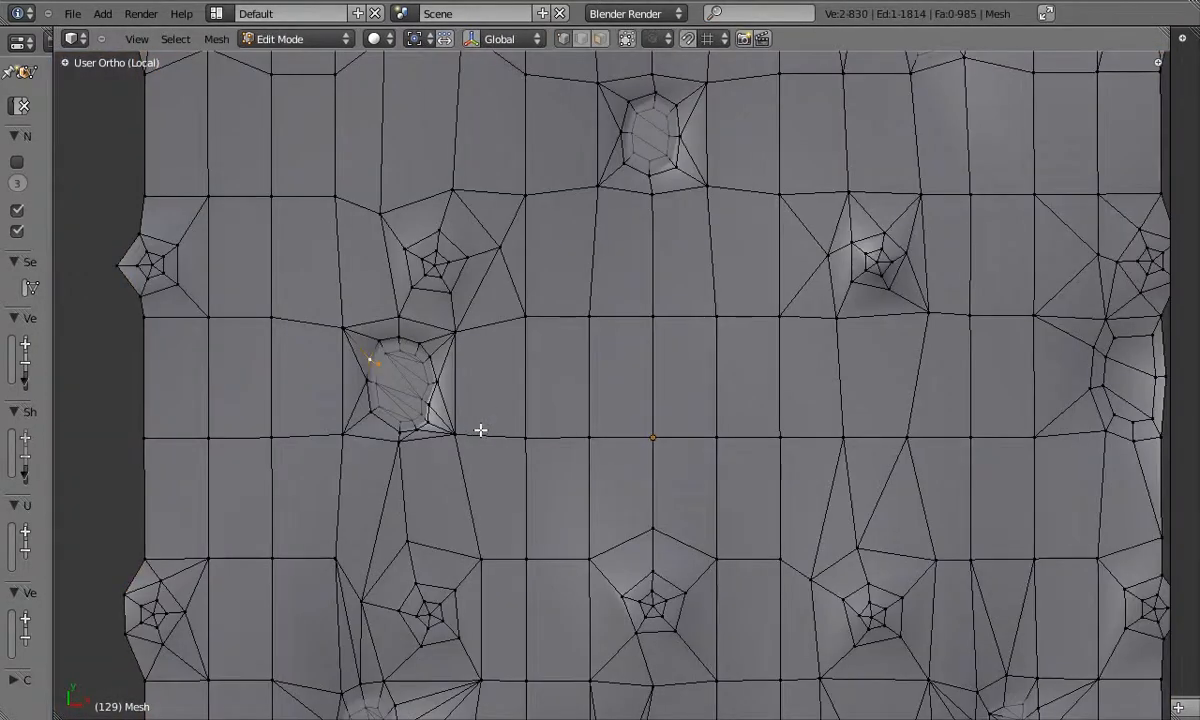
{"action": "scroll", "coordinate": [480, 430], "scroll_direction": "up", "scroll_amount": 3}
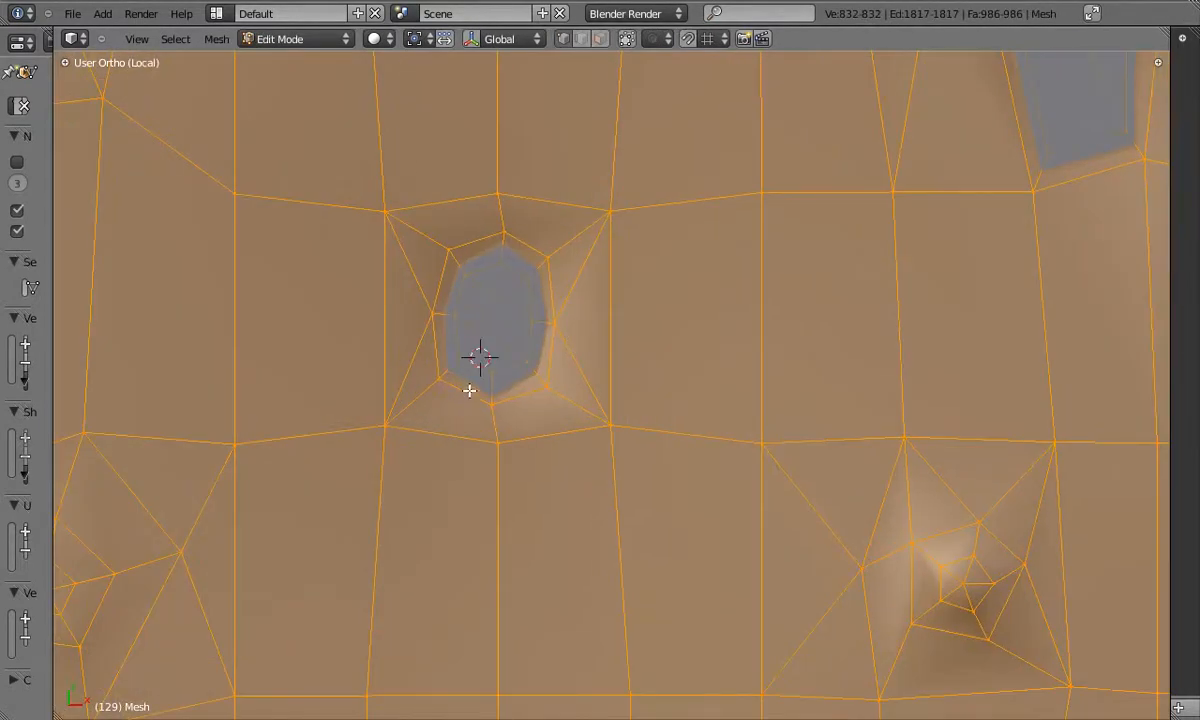
{"action": "key", "text": "a"}
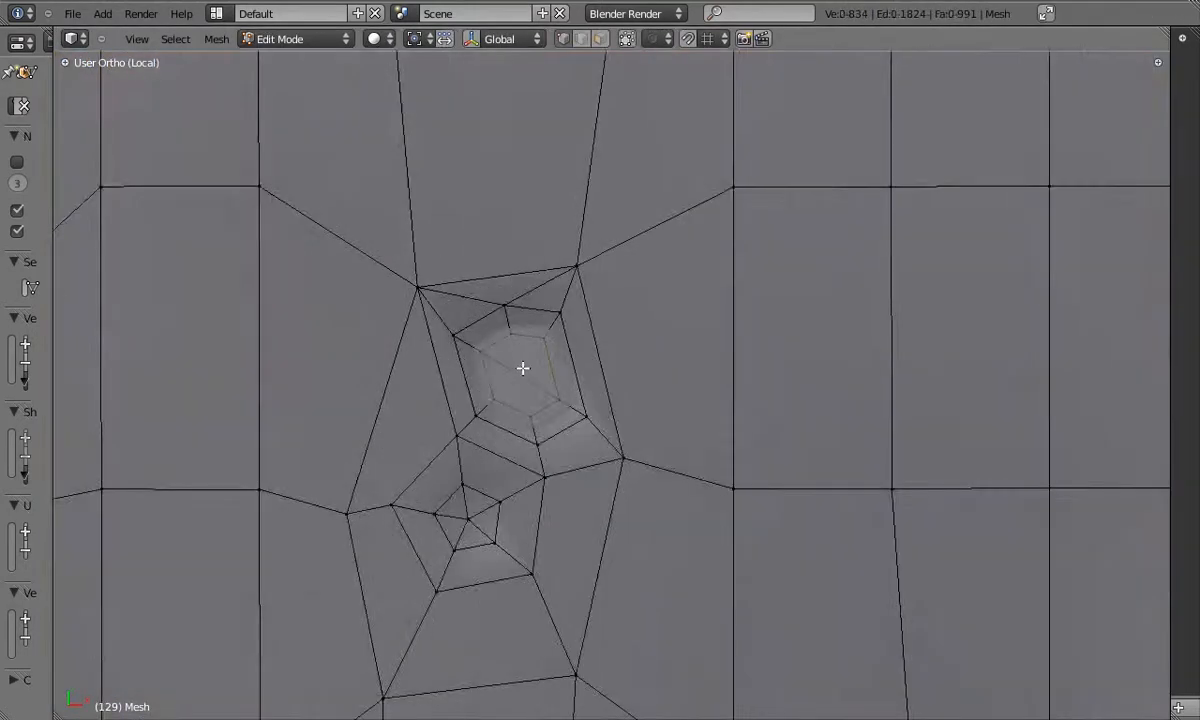
{"action": "key", "text": "a"}
{"action": "key", "text": "a"}
{"action": "key", "text": "a"}
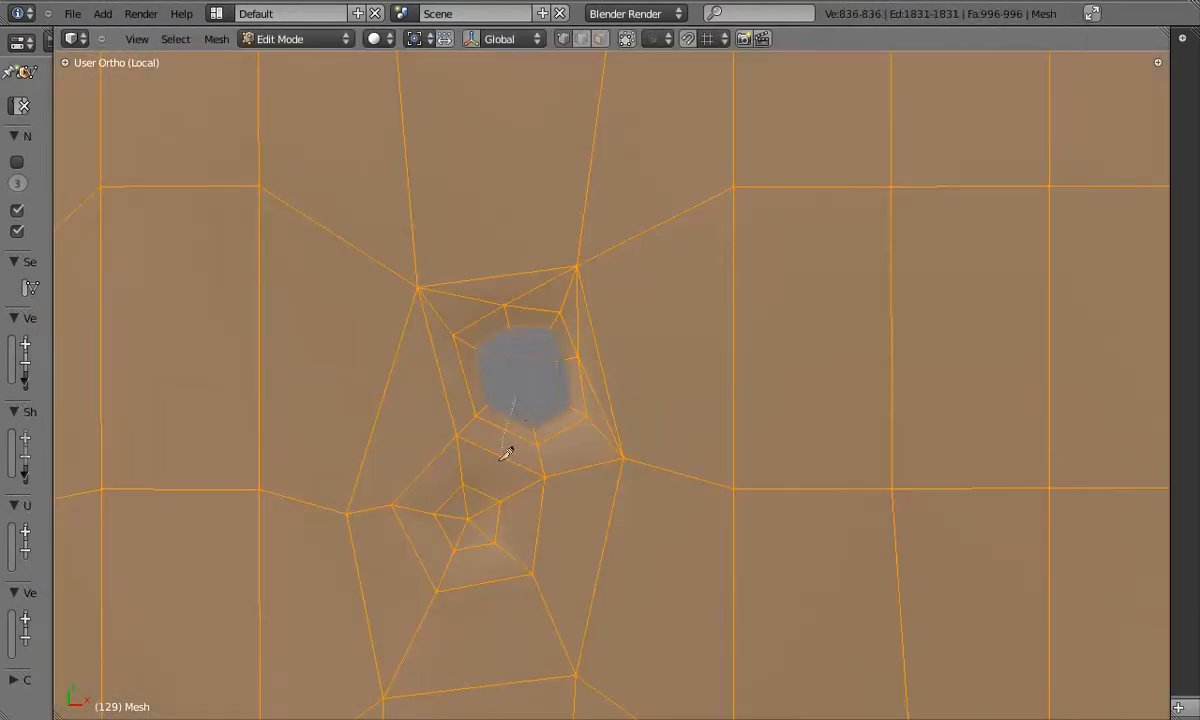
{"action": "left_click", "coordinate": [501, 460]}
{"action": "key", "text": "Return"}
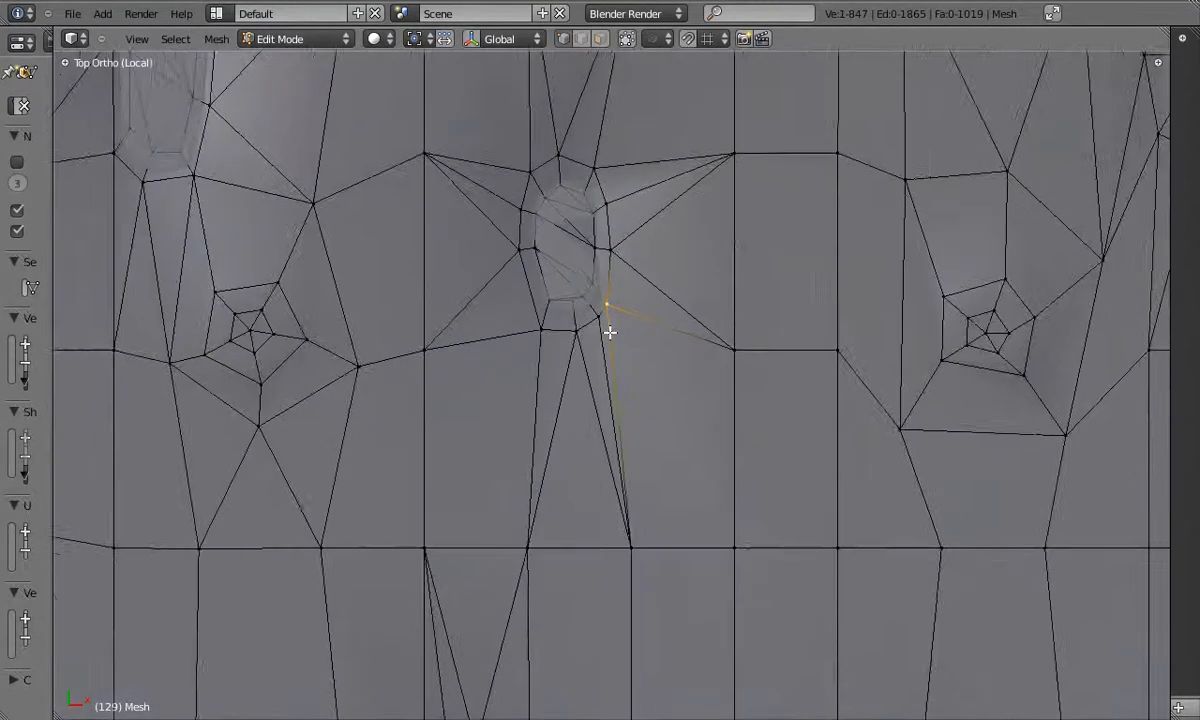
Convert the uneven quads around the post footings, including those along the floor's outer edge, to triangles
{"action": "scroll", "coordinate": [610, 332], "scroll_direction": "up", "scroll_amount": 2}
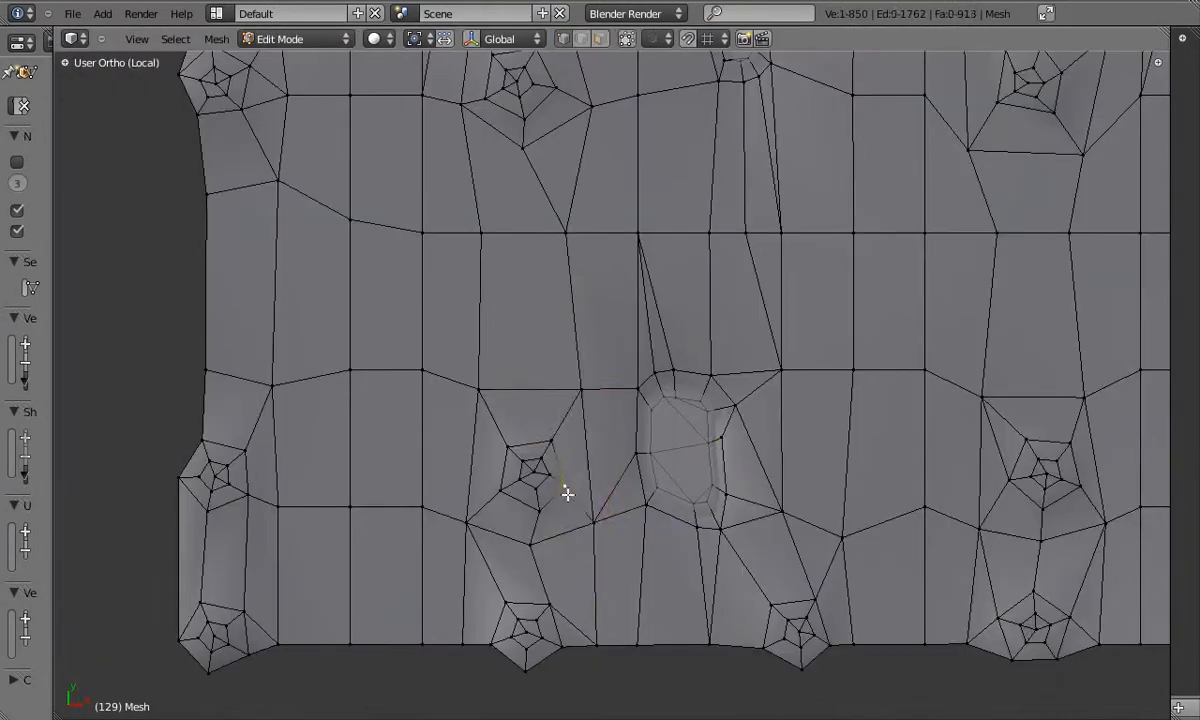
{"action": "scroll", "coordinate": [379, 460], "scroll_direction": "down", "scroll_amount": 2}
{"action": "key", "text": "KP_7"}
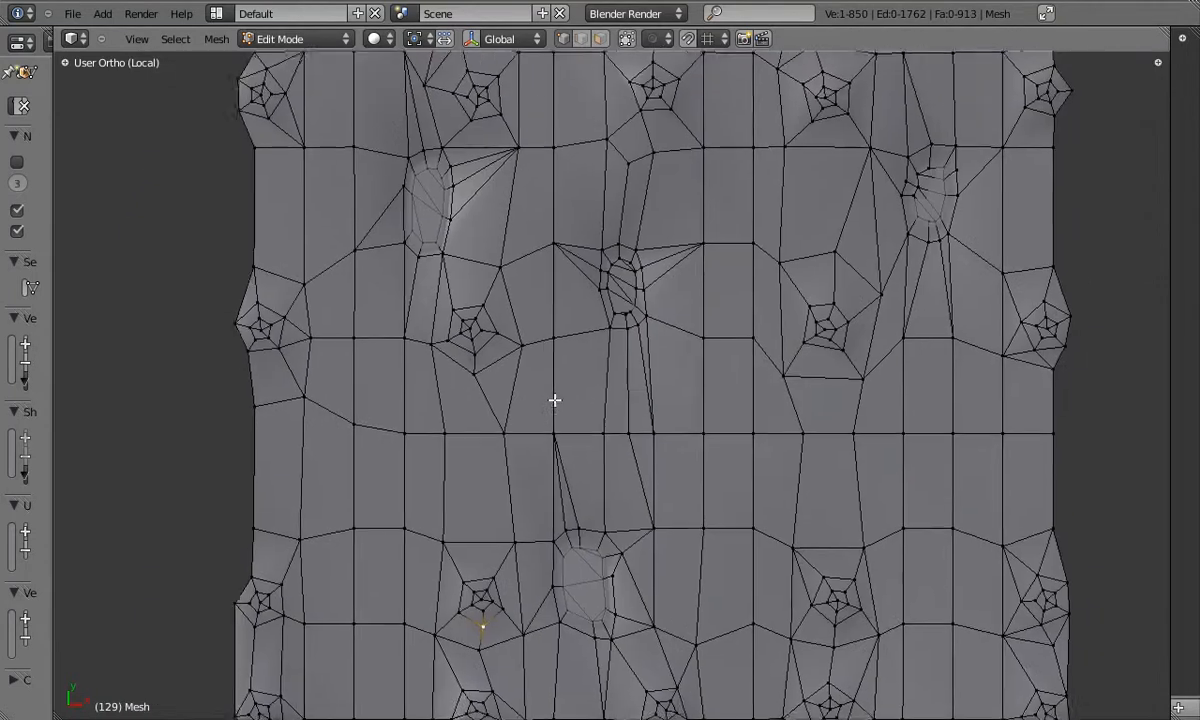
{"action": "scroll", "coordinate": [632, 327], "scroll_direction": "up", "scroll_amount": 4}
{"action": "scroll", "coordinate": [632, 325], "scroll_direction": "down", "scroll_amount": 3}
{"action": "middle_click_drag", "start_coordinate": [800, 320], "coordinate": [220, 305], "text": "shift"}
{"action": "key", "text": "ctrl+t"}
{"action": "middle_click_drag", "start_coordinate": [587, 279], "coordinate": [592, 365], "text": "shift"}
{"action": "middle_click_drag", "start_coordinate": [898, 206], "coordinate": [839, 389], "text": "shift"}
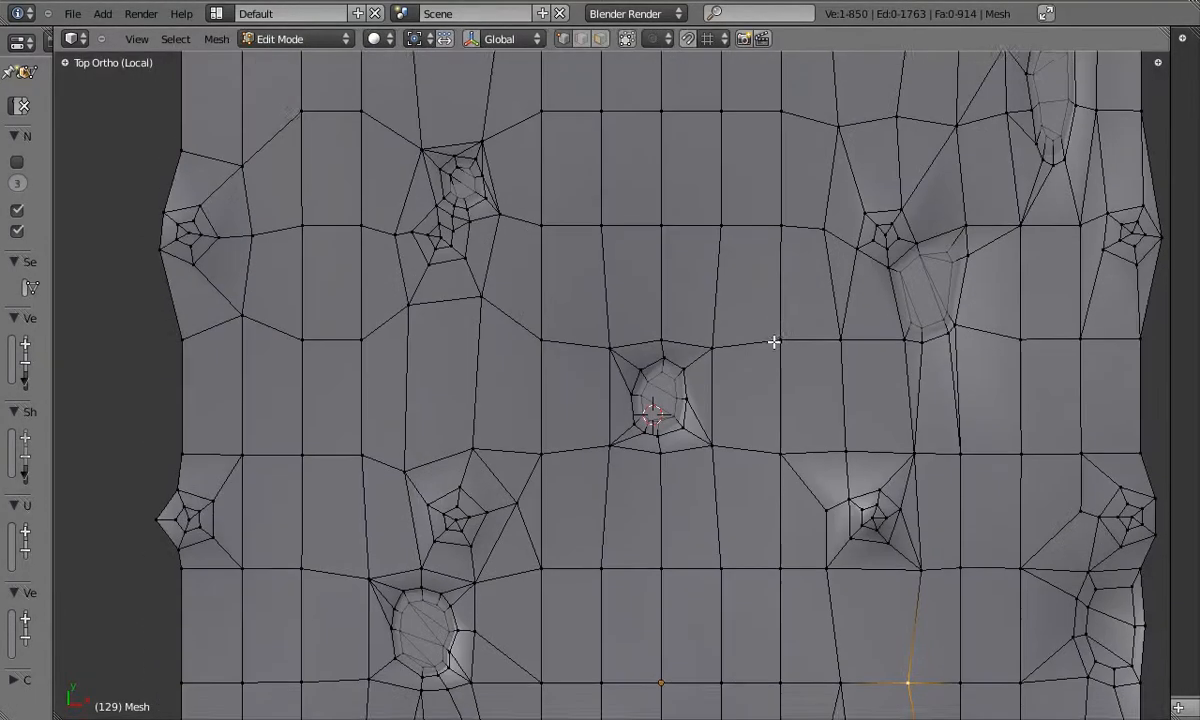
{"action": "middle_click_drag", "start_coordinate": [231, 264], "coordinate": [231, 282], "text": "shift"}
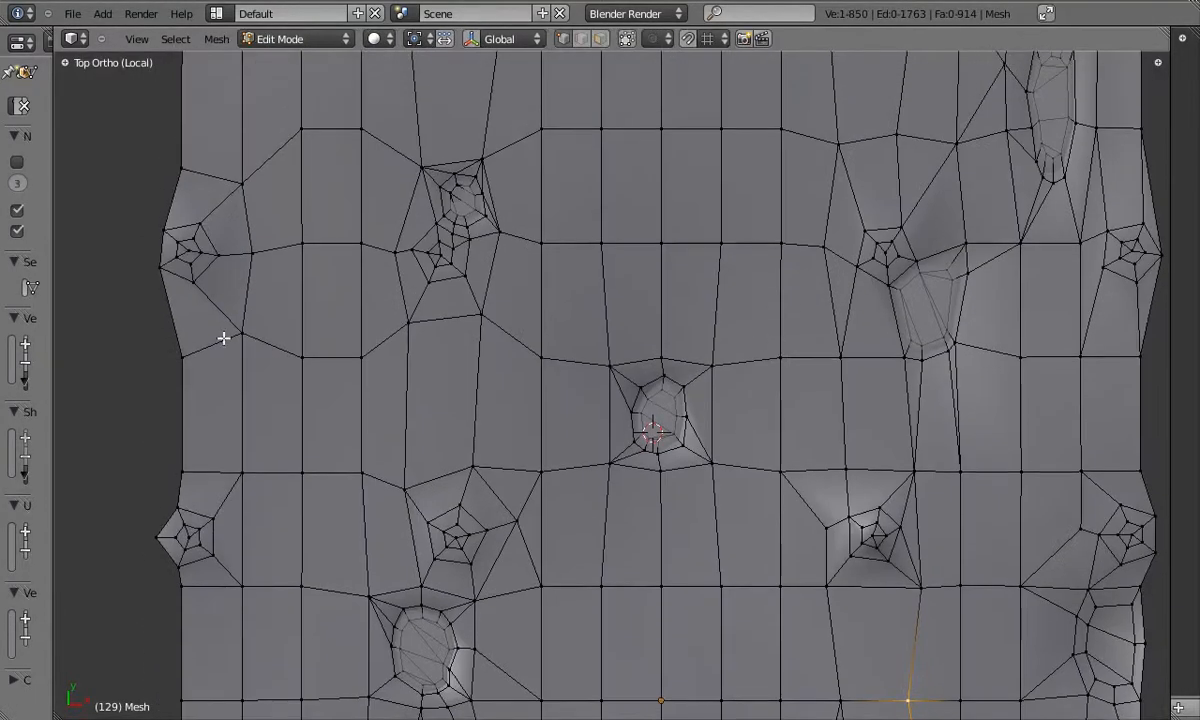
{"action": "middle_click_drag", "start_coordinate": [449, 167], "coordinate": [461, 368], "text": "shift"}
{"action": "middle_click_drag", "start_coordinate": [500, 333], "coordinate": [498, 440], "text": "shift"}
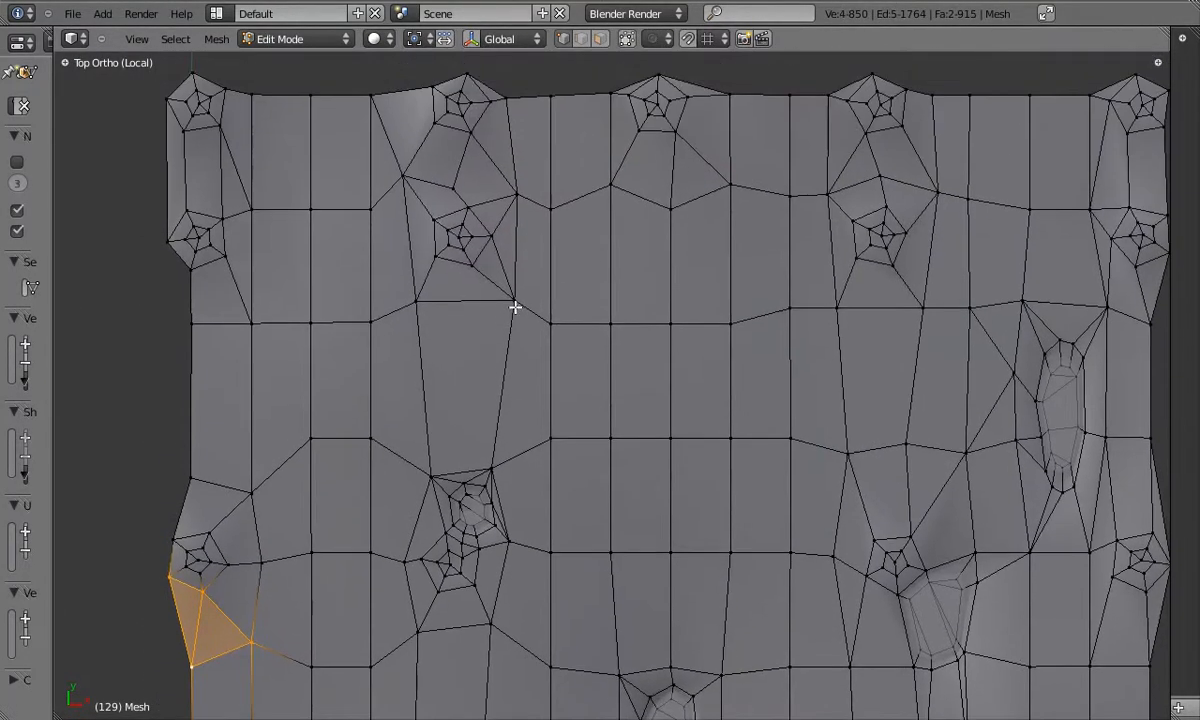
Cut the inward-facing rim of the pit at the floor's outer edge with the Knife tool
{"action": "middle_click_drag", "start_coordinate": [776, 630], "coordinate": [698, 414], "text": "shift"}
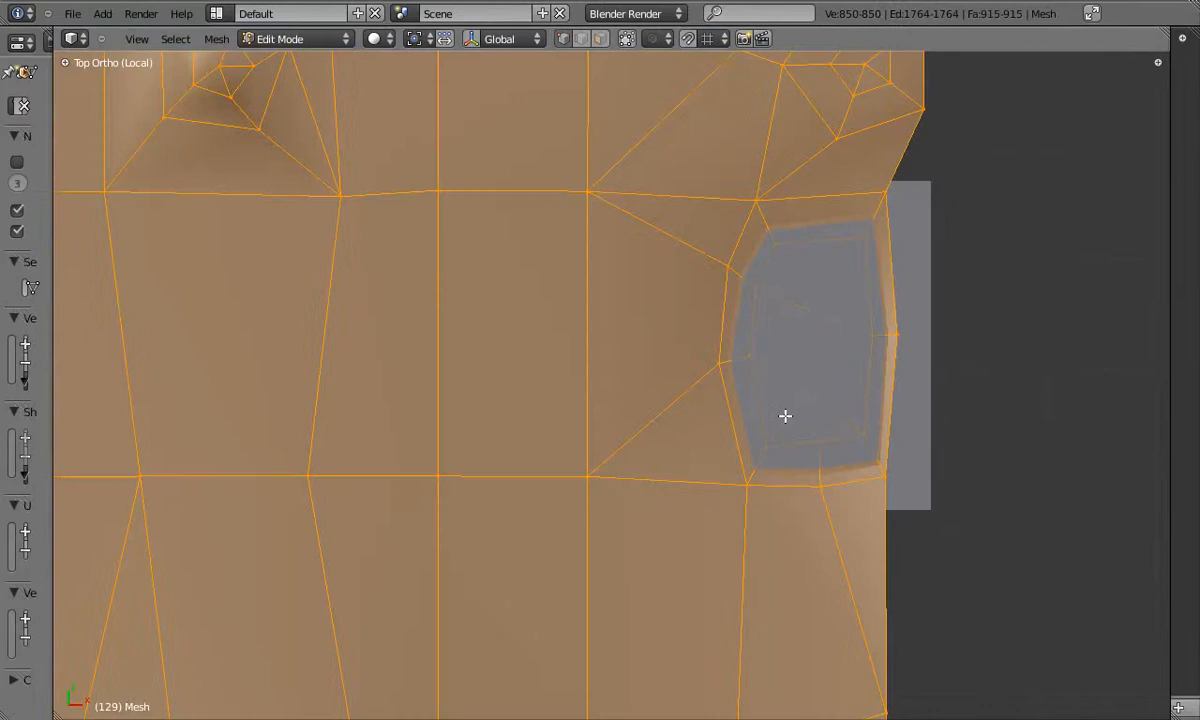
{"action": "key", "text": "k"}
{"action": "left_click_drag", "start_coordinate": [662, 407], "coordinate": [750, 418]}
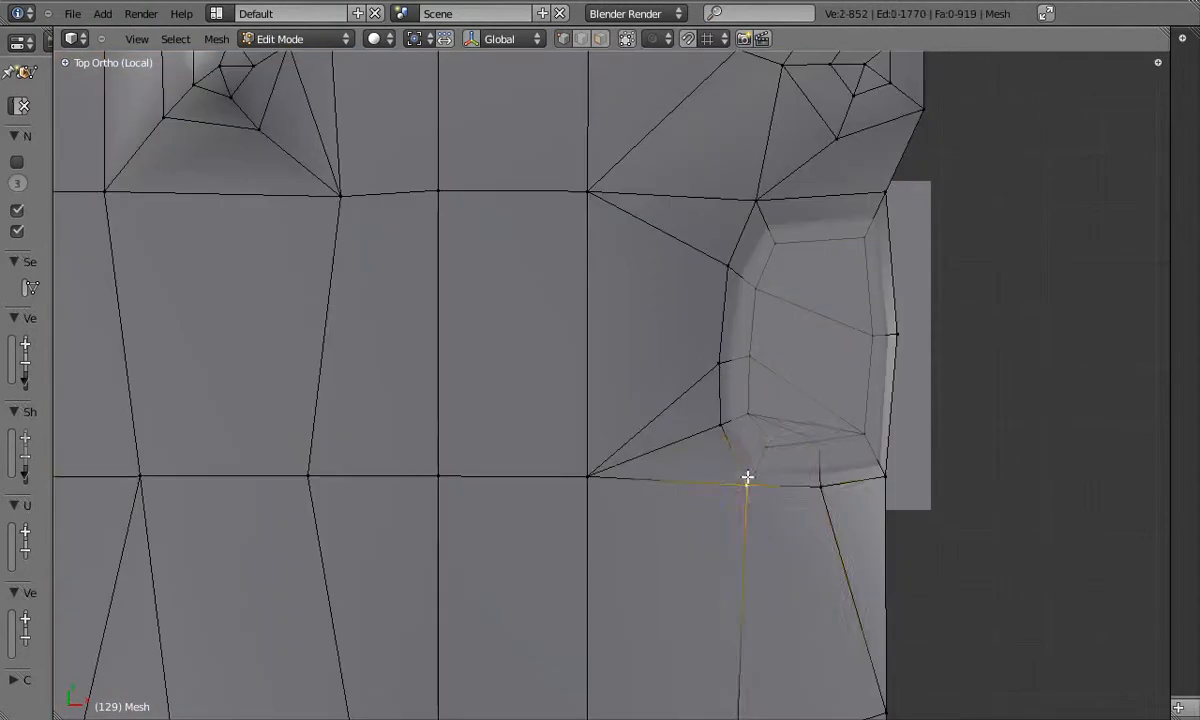
{"action": "key", "text": "Tab"}
{"action": "scroll", "coordinate": [836, 439], "scroll_direction": "down", "scroll_amount": 4}
{"action": "scroll", "coordinate": [823, 350], "scroll_direction": "up", "scroll_amount": 4}
Cut across the upper rim of the edge pit with the Knife tool and move a rim vertex to round it
{"action": "key", "text": "Tab"}
{"action": "key", "text": "k"}
{"action": "left_click_drag", "start_coordinate": [849, 265], "coordinate": [841, 335]}
{"action": "scroll", "coordinate": [841, 335], "scroll_direction": "down", "scroll_amount": 4}
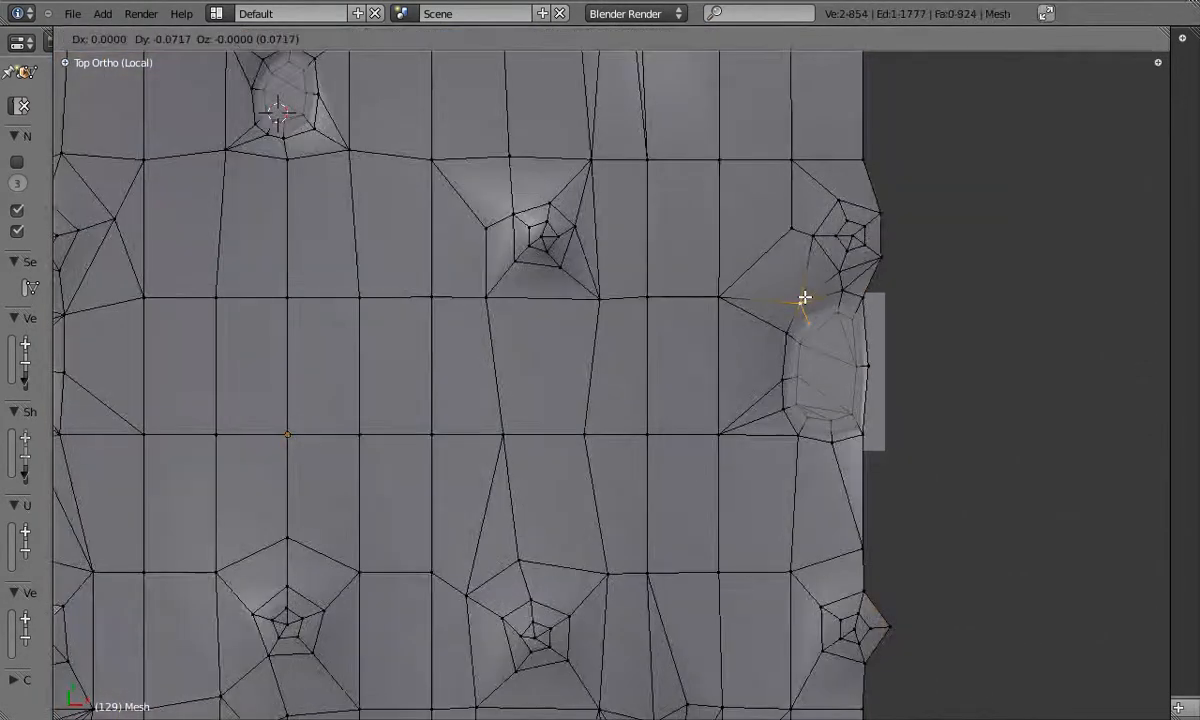
Finish editing the floor and leave local view to bring back the whole barn
{"action": "key", "text": "Tab"}
{"action": "scroll", "coordinate": [803, 300], "scroll_direction": "down", "scroll_amount": 4}
{"action": "middle_click_drag", "start_coordinate": [803, 300], "coordinate": [785, 358]}
{"action": "key", "text": "a"}
{"action": "scroll", "coordinate": [666, 400], "scroll_direction": "down", "scroll_amount": 1}
{"action": "key", "text": "KP_Divide"}
{"action": "middle_click_drag", "start_coordinate": [853, 447], "coordinate": [836, 318]}
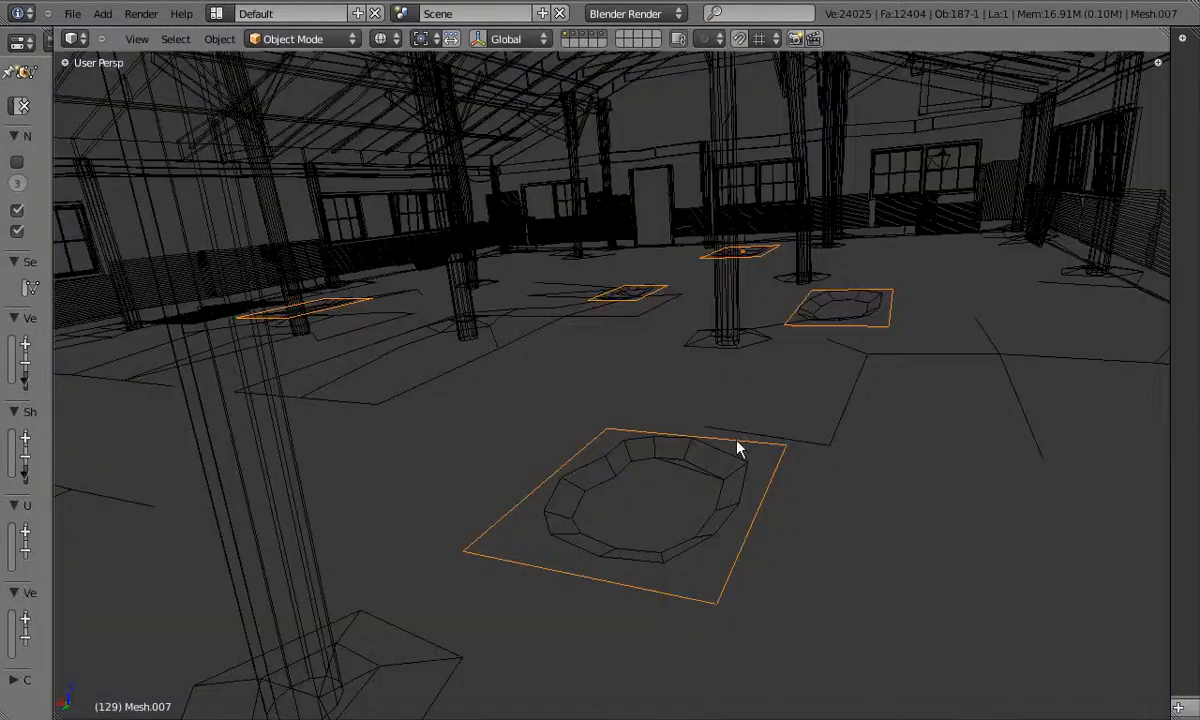
Select the inner ring vertices of the nearest pit in the floor mesh and delete them
{"action": "key", "text": "Tab"}
{"action": "key", "text": "x"}
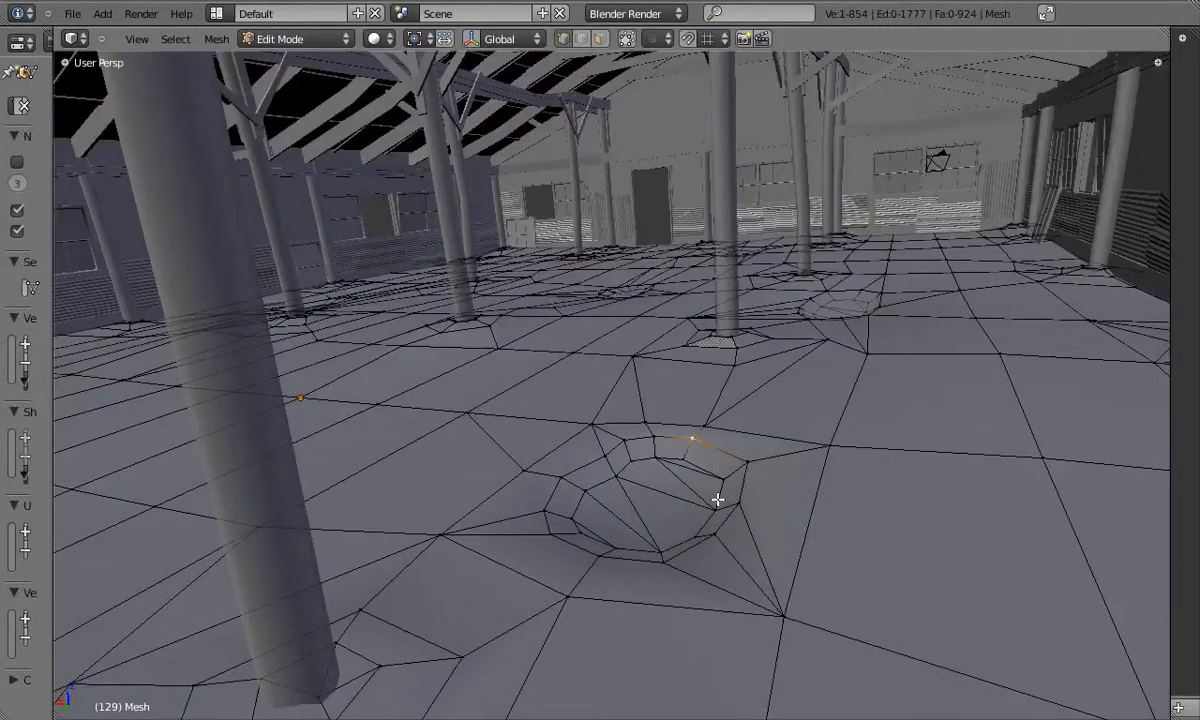
{"action": "key", "text": "c"}
{"action": "mouse_move", "coordinate": [690, 460]}
{"action": "left_mouse_down"}
{"action": "mouse_move", "coordinate": [643, 493]}
{"action": "mouse_move", "coordinate": [600, 460]}
{"action": "left_mouse_up"}
{"action": "middle_click_drag", "start_coordinate": [602, 440], "coordinate": [640, 480]}
{"action": "key", "text": "x"}
{"action": "key", "text": "x"}
Select the remaining vertices around the pit's opening and fill them with new faces
{"action": "right_click", "coordinate": [586, 372]}
{"action": "right_click", "coordinate": [662, 290], "text": "shift"}
{"action": "right_click", "coordinate": [794, 398], "text": "shift"}
{"action": "right_click", "coordinate": [750, 574], "text": "shift"}
{"action": "right_click", "coordinate": [584, 560], "text": "shift"}
{"action": "key", "text": "f"}
{"action": "right_click", "coordinate": [531, 428]}
{"action": "middle_click_drag", "start_coordinate": [500, 442], "coordinate": [440, 450]}
{"action": "right_click", "coordinate": [590, 375], "text": "shift"}
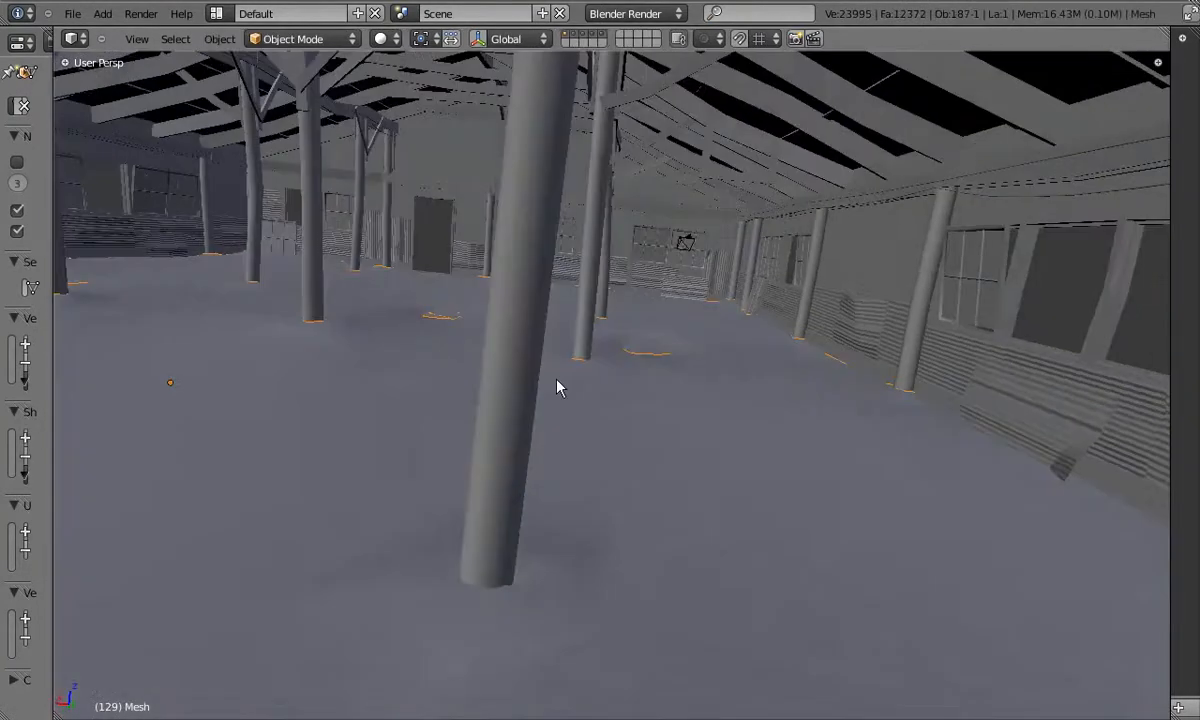
Move the window frame leaning in the barn's corner up so it rests on the uneven floor
{"action": "middle_click_drag", "start_coordinate": [557, 388], "coordinate": [570, 415]}
{"action": "scroll", "coordinate": [511, 350], "scroll_direction": "up", "scroll_amount": 4}
{"action": "right_click", "coordinate": [570, 415]}
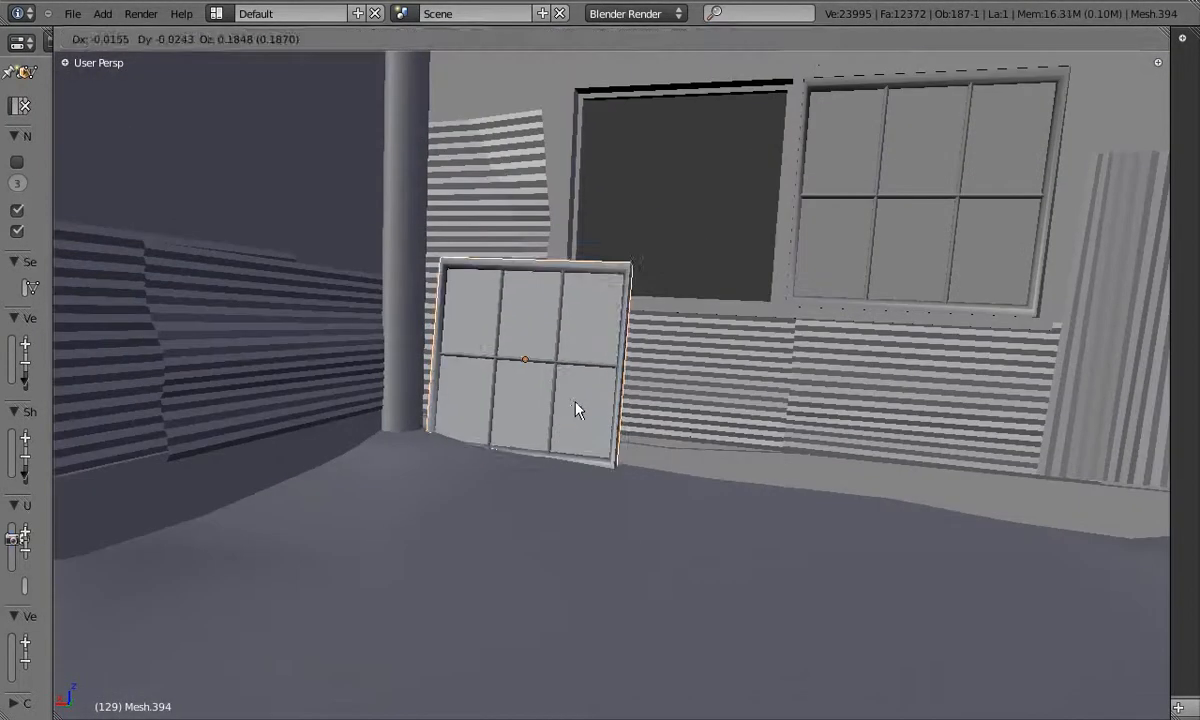
{"action": "left_click", "coordinate": [683, 428]}
{"action": "middle_click_drag", "start_coordinate": [683, 428], "coordinate": [627, 383]}
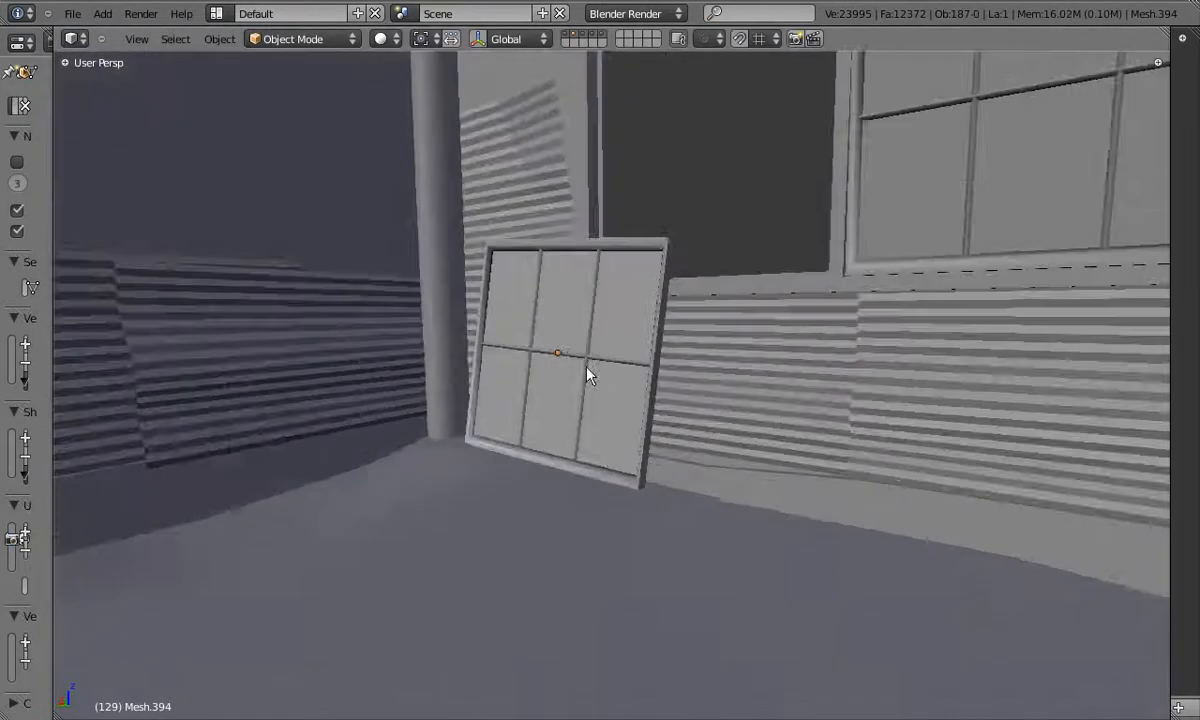
Move the next window frame along Z, then rotate the two frames lying on the floor to follow the ground
{"action": "middle_click_drag", "start_coordinate": [587, 368], "coordinate": [690, 397]}
{"action": "right_click", "coordinate": [504, 430]}
{"action": "key", "text": "g"}
{"action": "key", "text": "z"}
{"action": "middle_click_drag", "start_coordinate": [610, 372], "coordinate": [662, 410]}
{"action": "left_click", "coordinate": [504, 437]}
{"action": "key", "text": "g"}
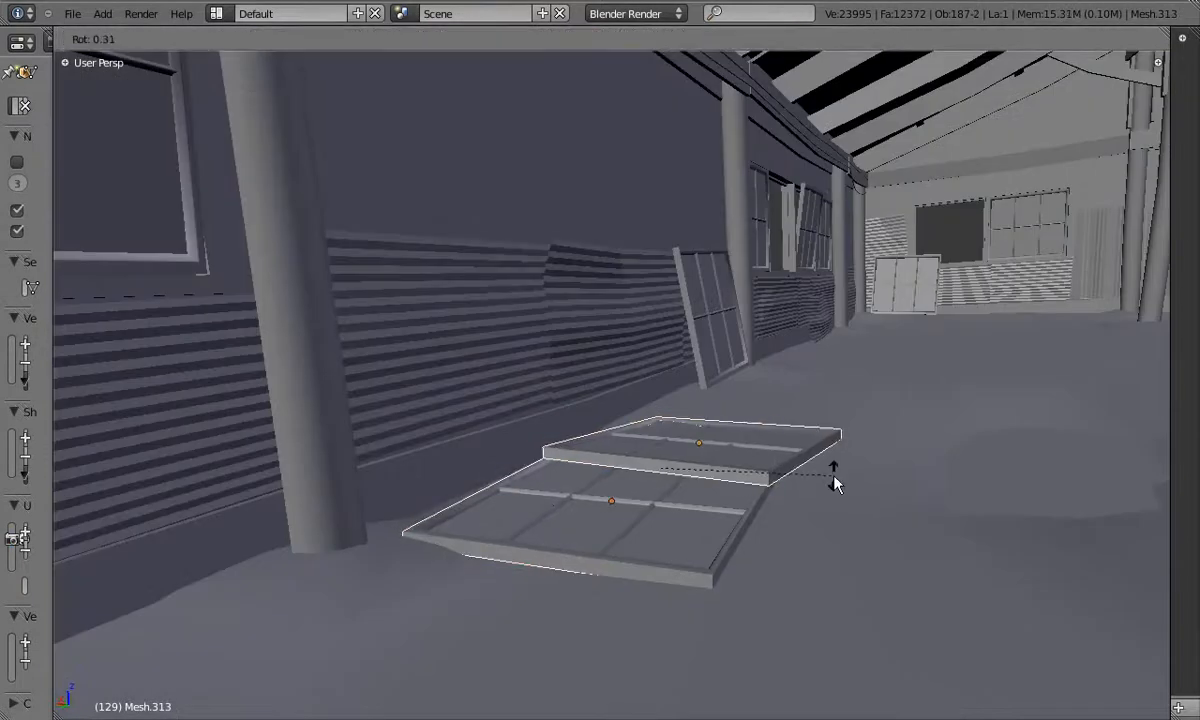
{"action": "left_click", "coordinate": [835, 484]}
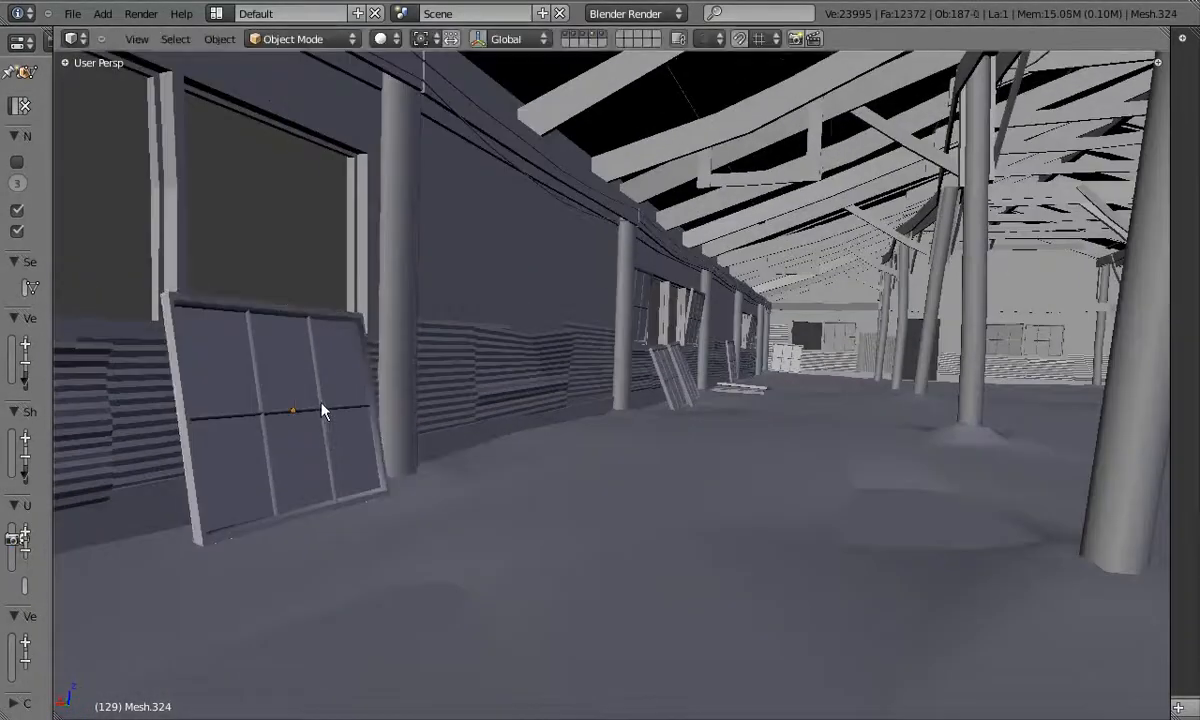
Tilt the window frame standing below the empty window opening and reposition the corrugated sheet beside it
{"action": "right_click", "coordinate": [432, 338]}
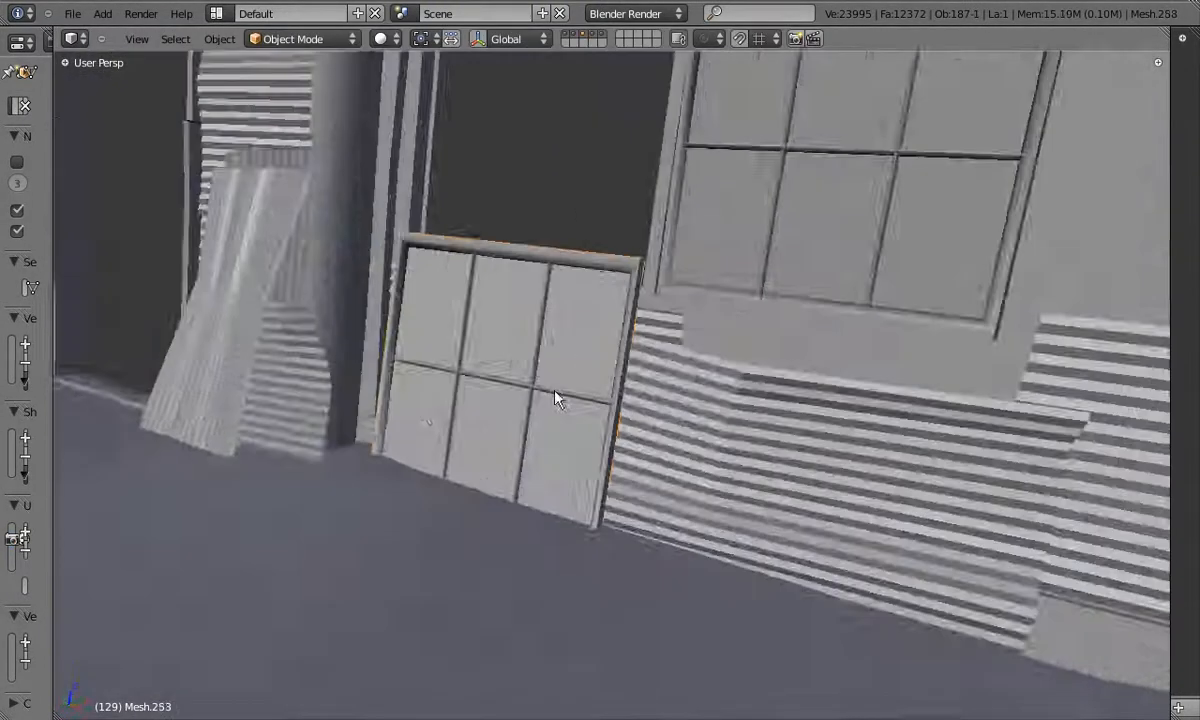
{"action": "key", "text": "r"}
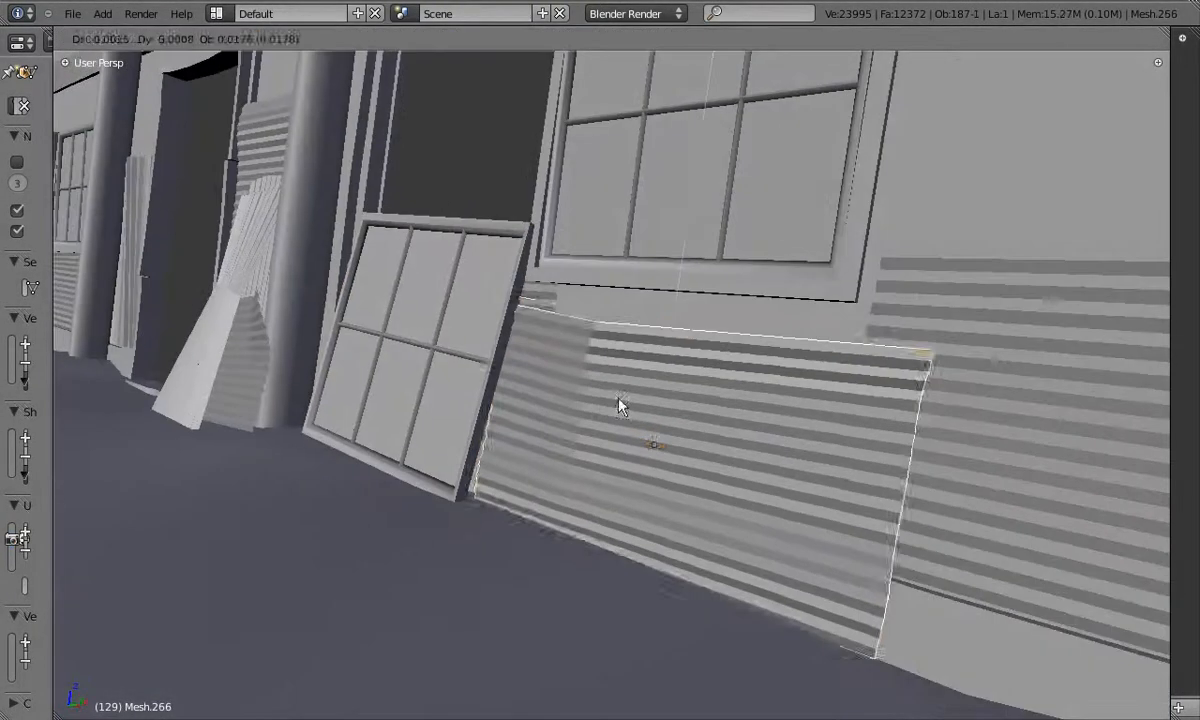
{"action": "left_click", "coordinate": [742, 420]}
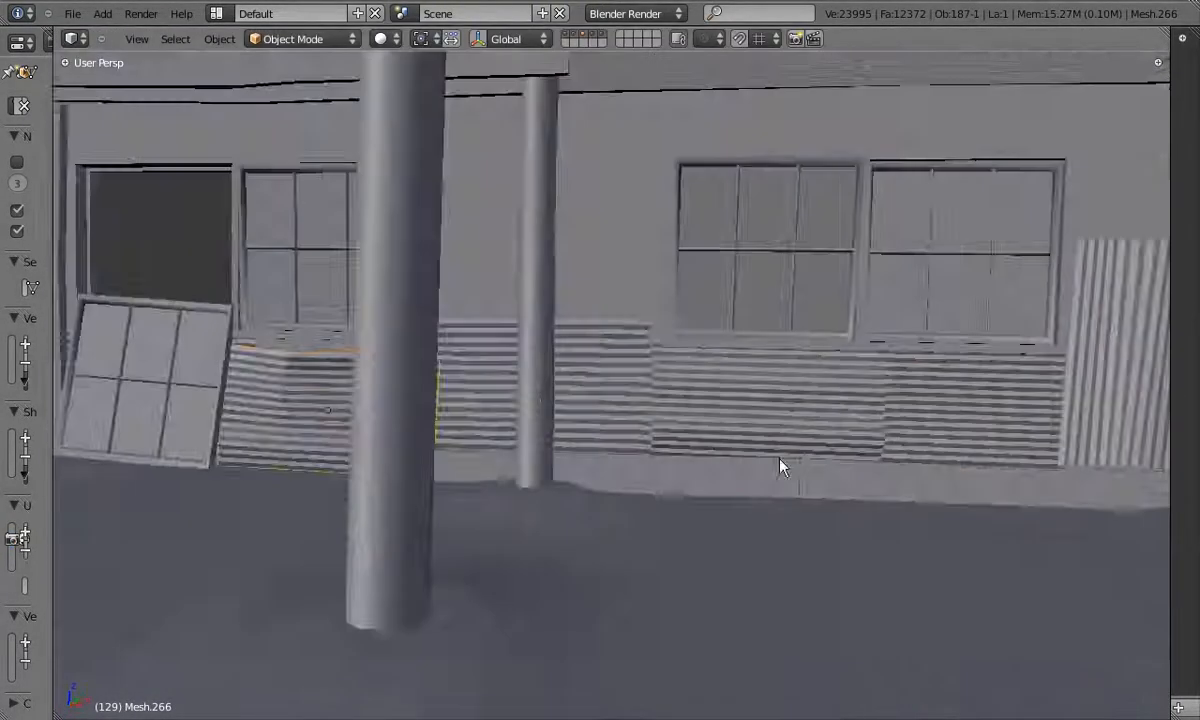
Rotate the corrugated sheet against the wall and tilt the window frame lying on the floor to follow the ground
{"action": "key", "text": "r"}
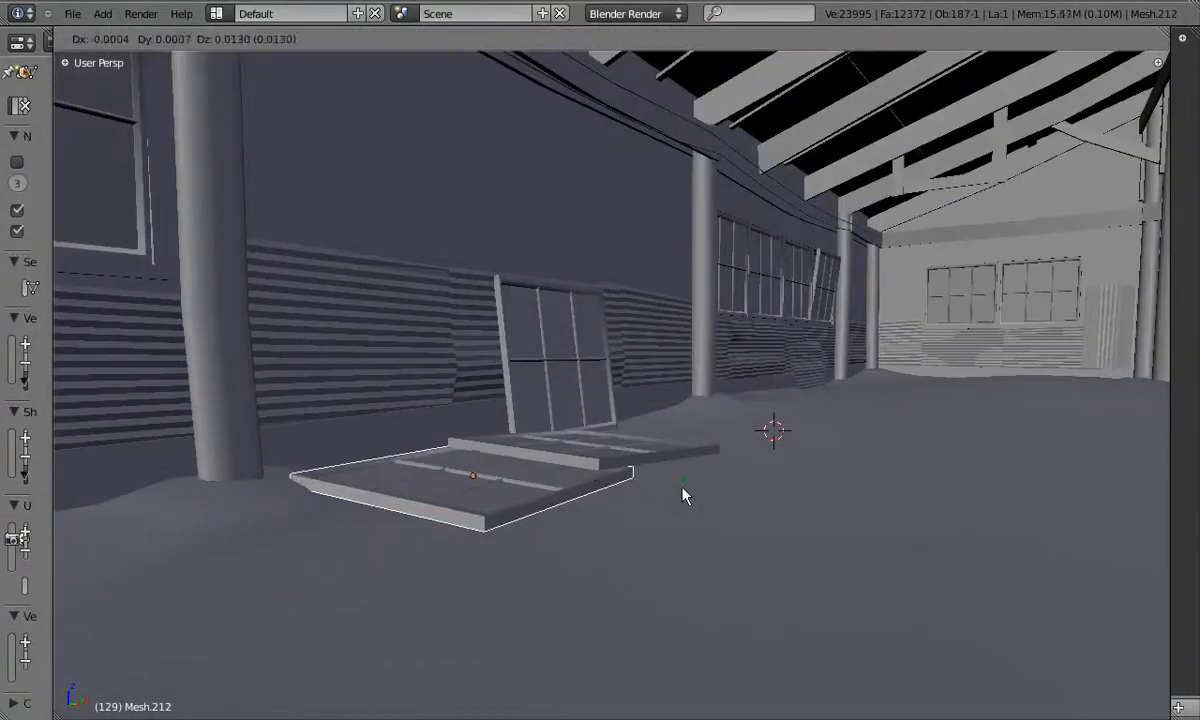
{"action": "key", "text": "r"}
{"action": "key", "text": "r"}
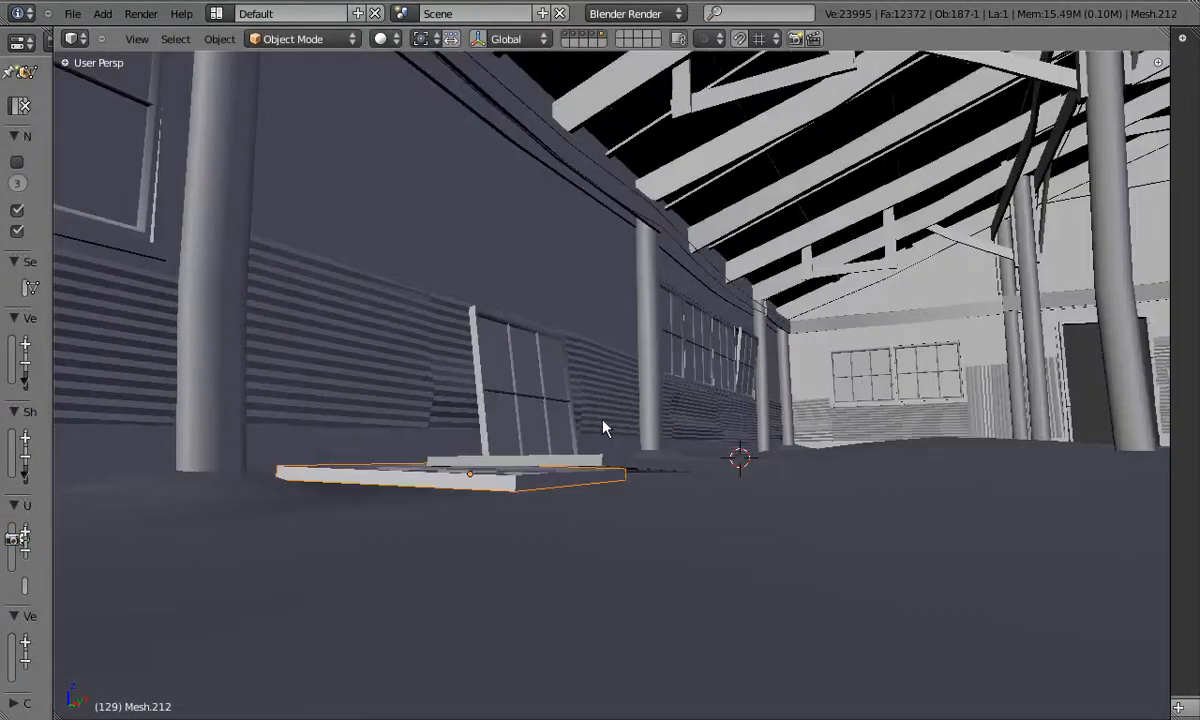
{"action": "middle_click_drag", "start_coordinate": [603, 428], "coordinate": [667, 441]}
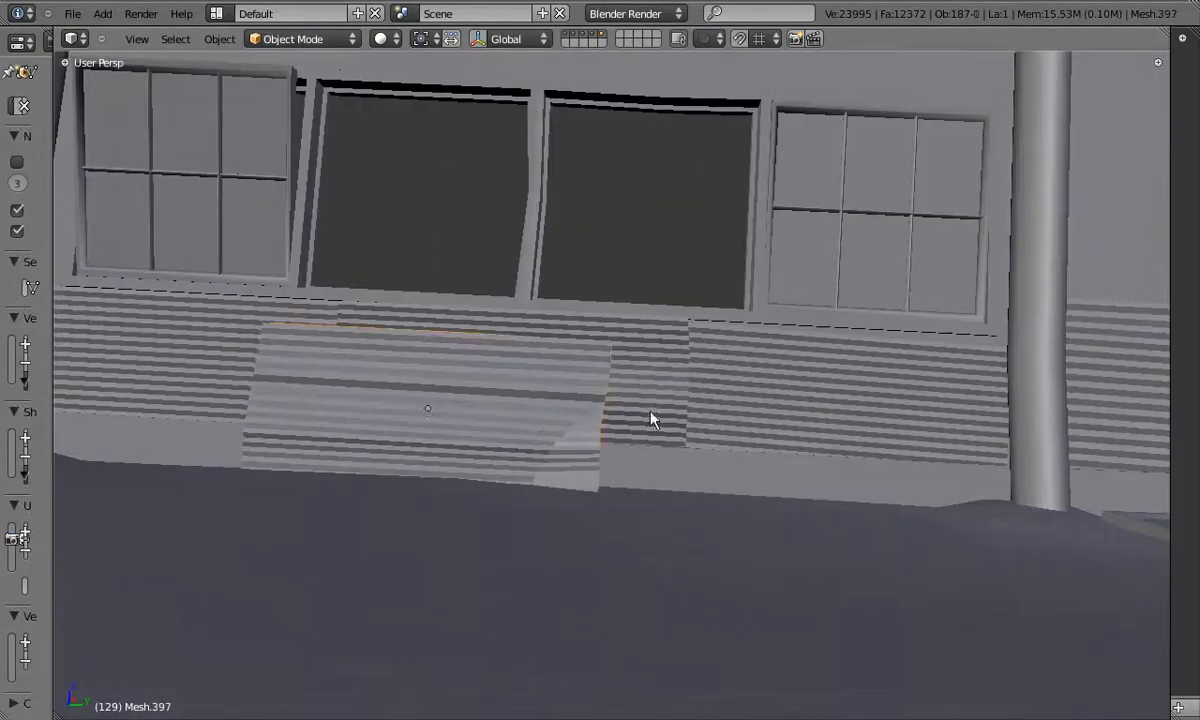
{"action": "right_click", "coordinate": [667, 407]}
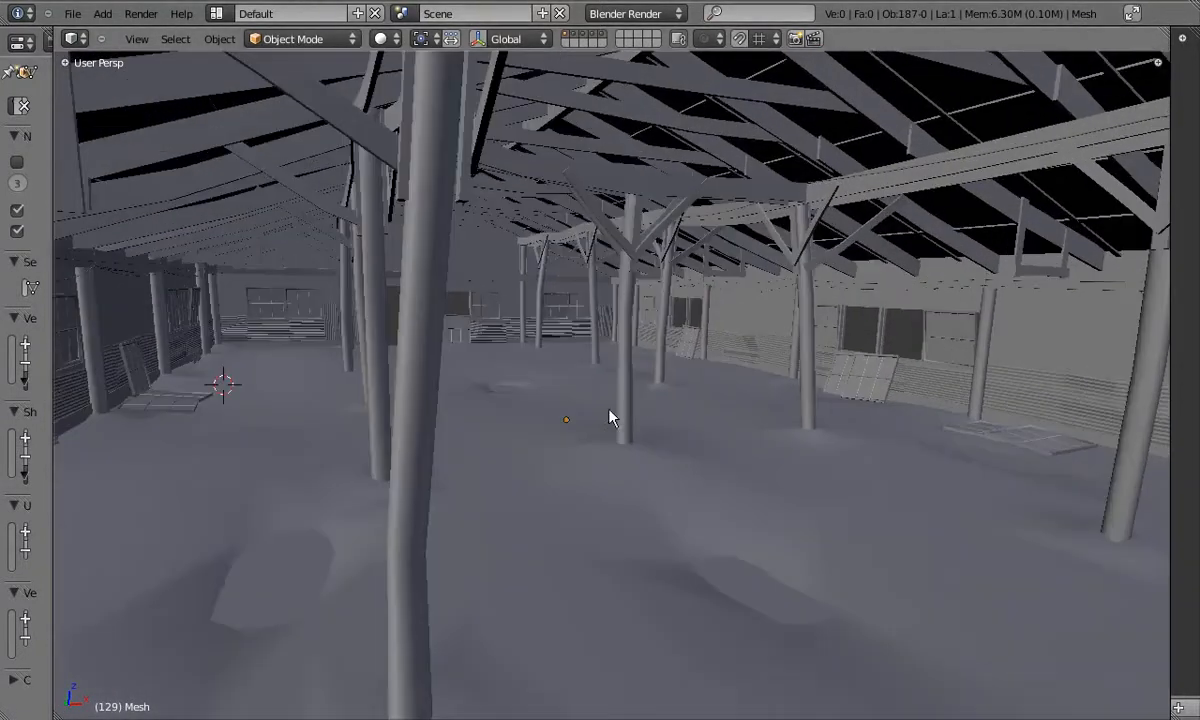
Isolate the ground mesh in local view and open it for editing in a top-down wireframe view
{"action": "middle_click_drag", "start_coordinate": [550, 418], "coordinate": [502, 418]}
{"action": "key", "text": "z"}
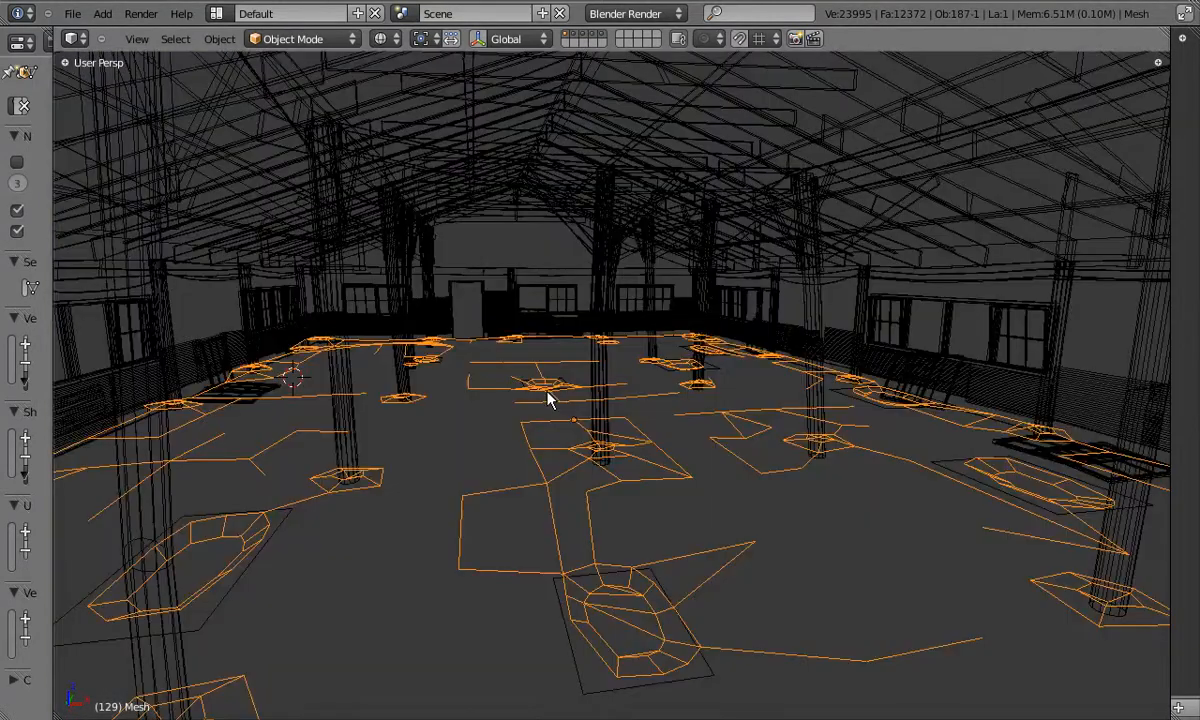
{"action": "key", "text": "z"}
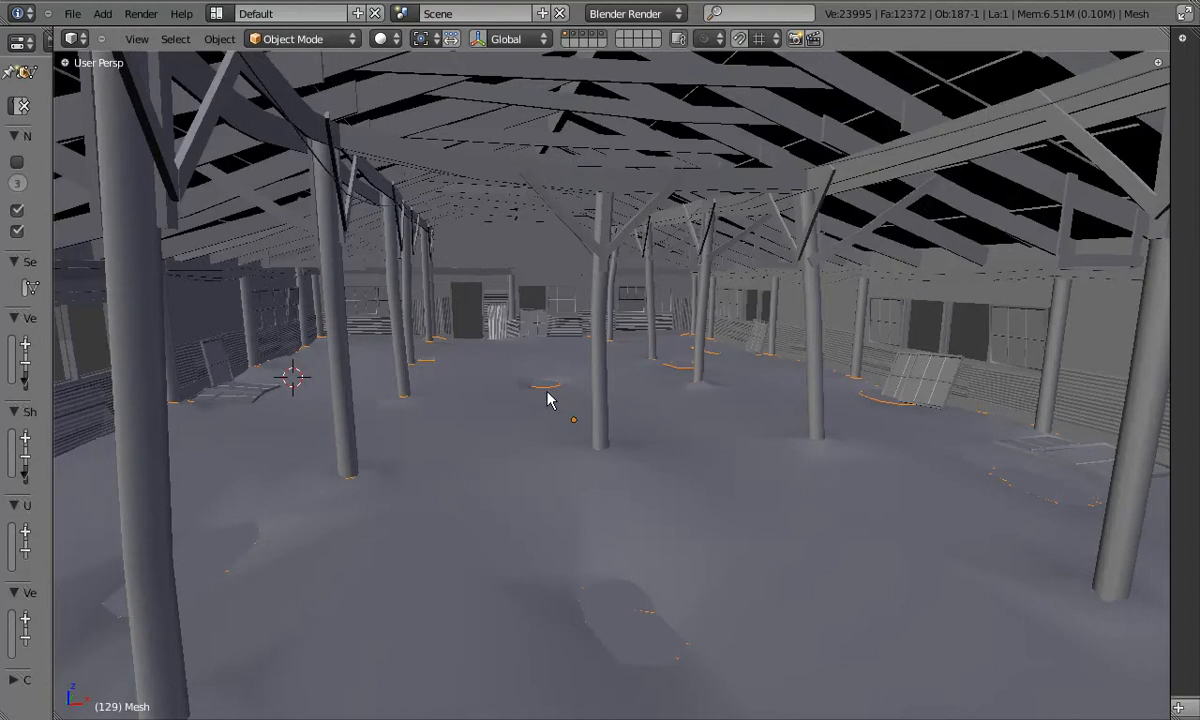
{"action": "key", "text": "z"}
{"action": "key", "text": "KP_Divide"}
{"action": "key", "text": "KP_7"}
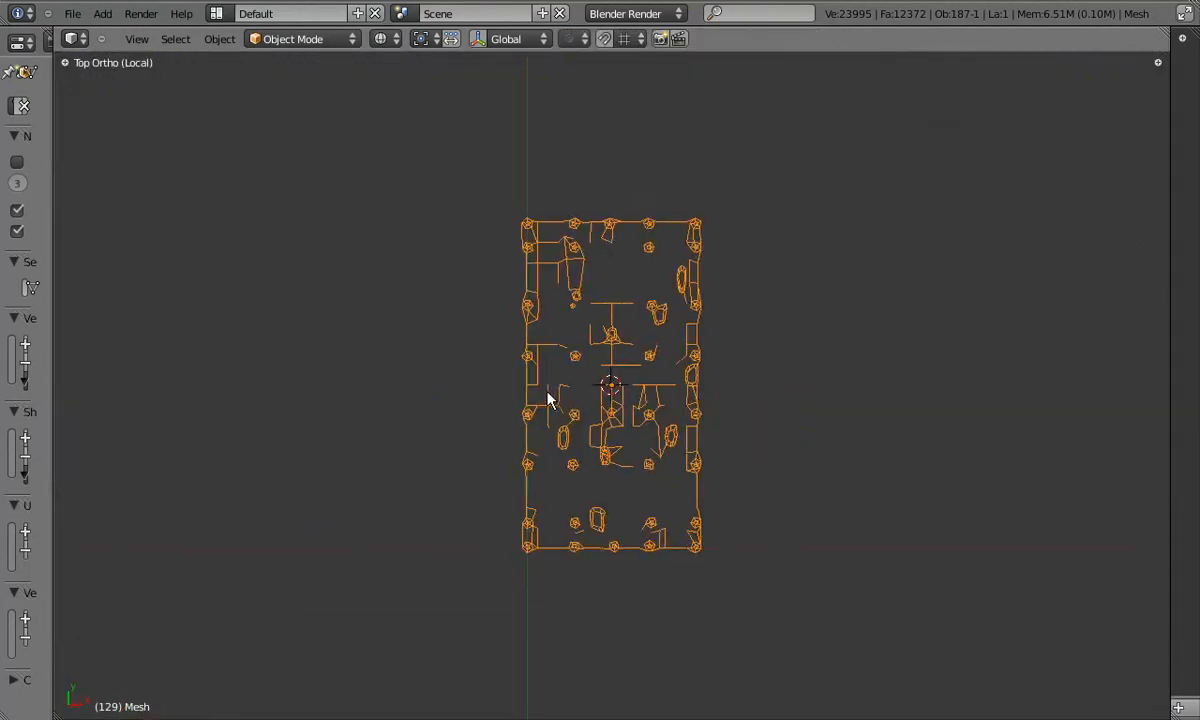
{"action": "key", "text": "Tab"}
Delete the vertices of the small pit beside the pillar base and close the hole with new faces
{"action": "scroll", "coordinate": [581, 270], "scroll_direction": "up", "scroll_amount": 6}
{"action": "key", "text": "z"}
{"action": "scroll", "coordinate": [619, 442], "scroll_direction": "up", "scroll_amount": 4}
{"action": "scroll", "coordinate": [554, 370], "scroll_direction": "up", "scroll_amount": 2}
{"action": "right_click", "coordinate": [546, 316]}
{"action": "key", "text": "b"}
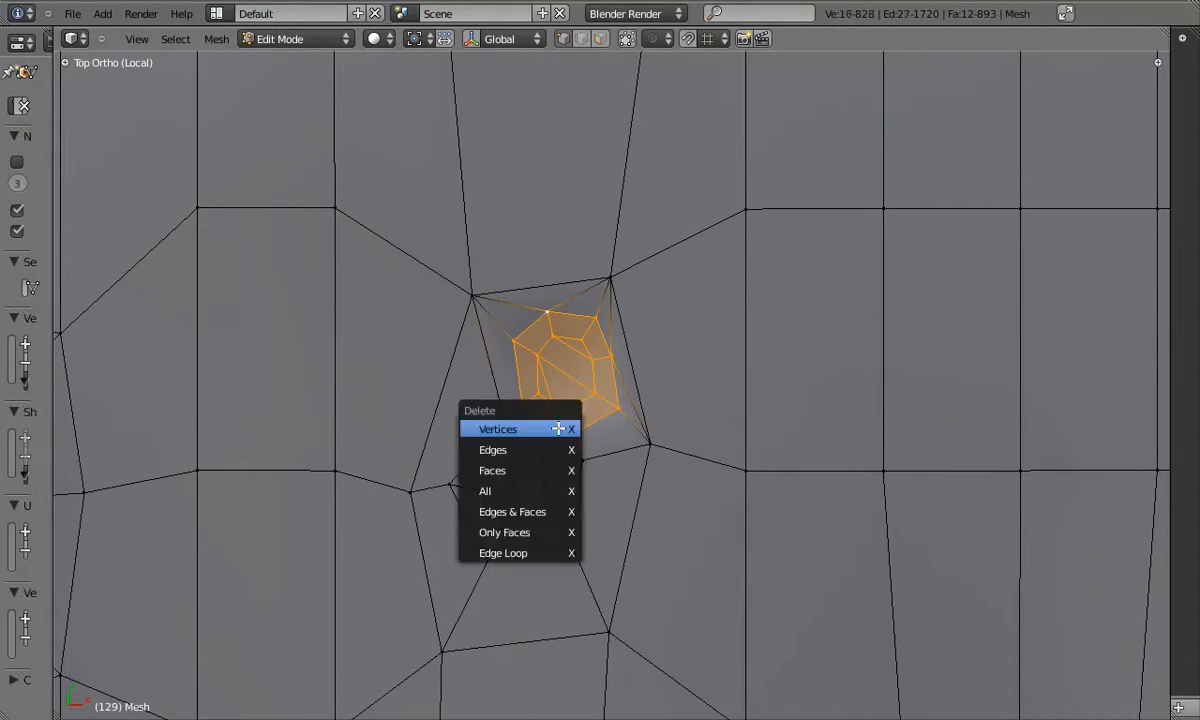
{"action": "left_click", "coordinate": [558, 428]}
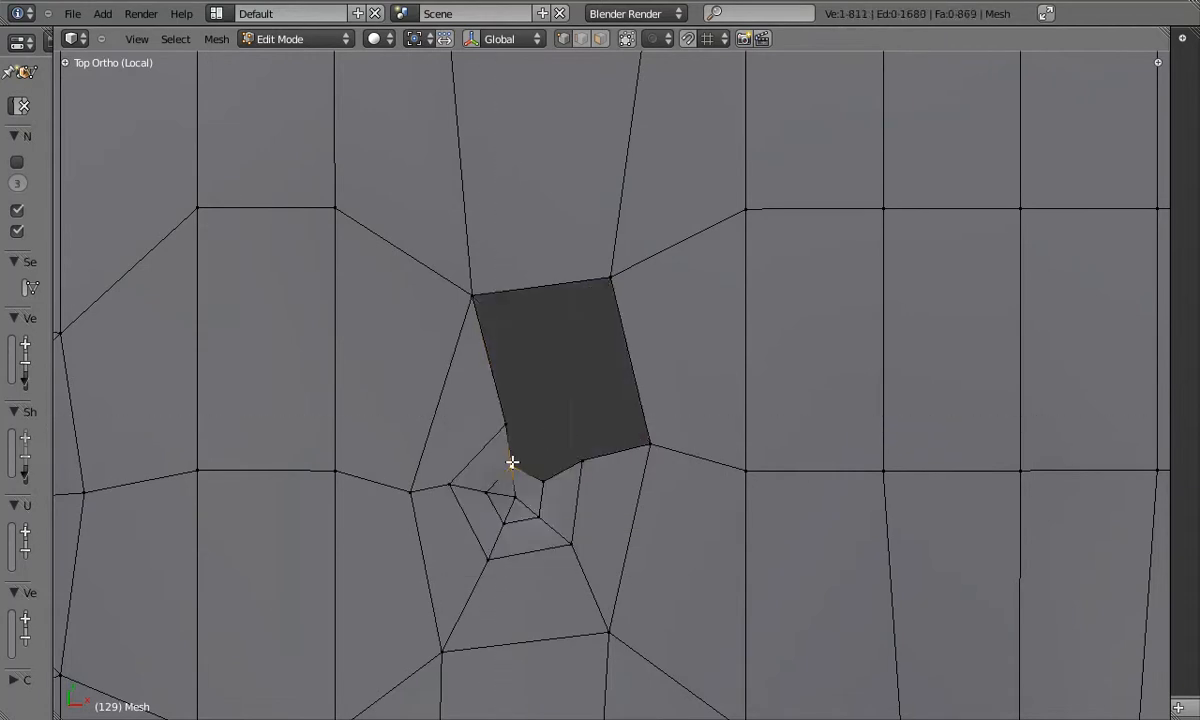
{"action": "scroll", "coordinate": [508, 328], "scroll_direction": "down", "scroll_amount": 3}
{"action": "middle_click_drag", "start_coordinate": [505, 312], "coordinate": [506, 370], "text": "shift"}
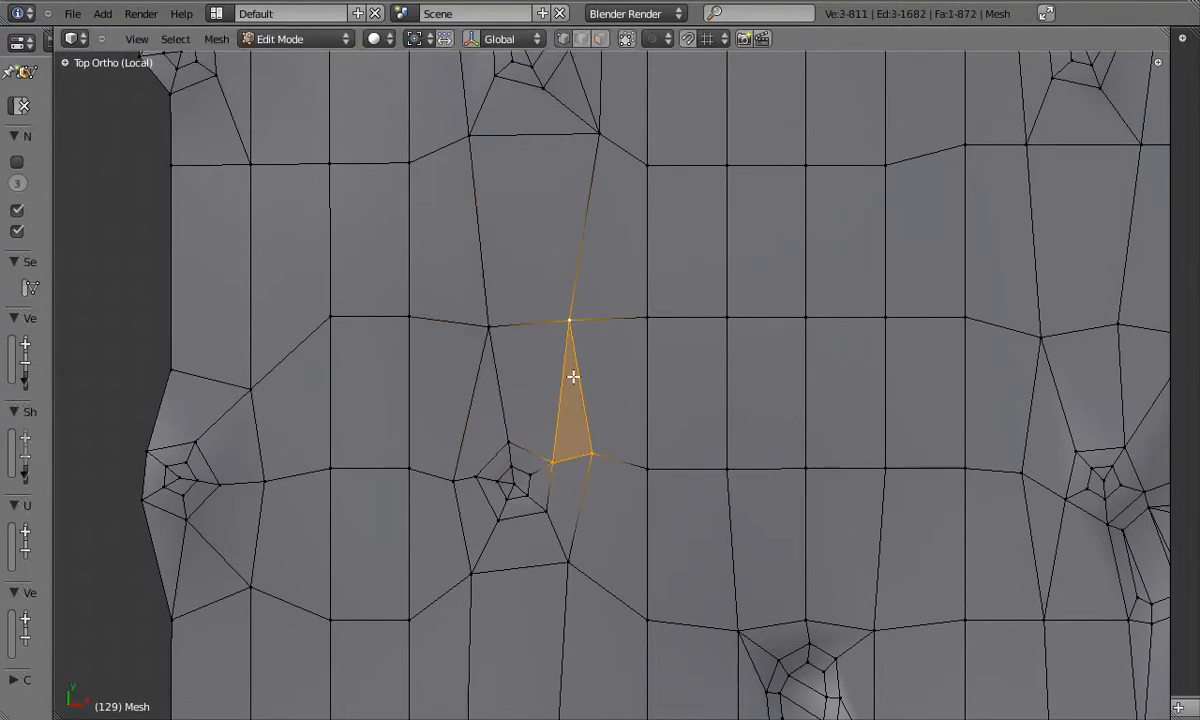
Delete the vertices of the pit below the neighbouring pillar base and merge the loose vertices around its opening
{"action": "scroll", "coordinate": [607, 440], "scroll_direction": "down", "scroll_amount": 3}
{"action": "middle_click_drag", "start_coordinate": [651, 459], "coordinate": [526, 391], "text": "shift"}
{"action": "scroll", "coordinate": [613, 525], "scroll_direction": "up", "scroll_amount": 5}
{"action": "middle_click_drag", "start_coordinate": [613, 525], "coordinate": [614, 465], "text": "shift"}
{"action": "right_click", "coordinate": [543, 393]}
{"action": "key", "text": "c"}
{"action": "left_click_drag", "start_coordinate": [546, 393], "coordinate": [550, 425]}
{"action": "key", "text": "x"}
{"action": "left_click", "coordinate": [548, 420]}
{"action": "right_click", "coordinate": [556, 318]}
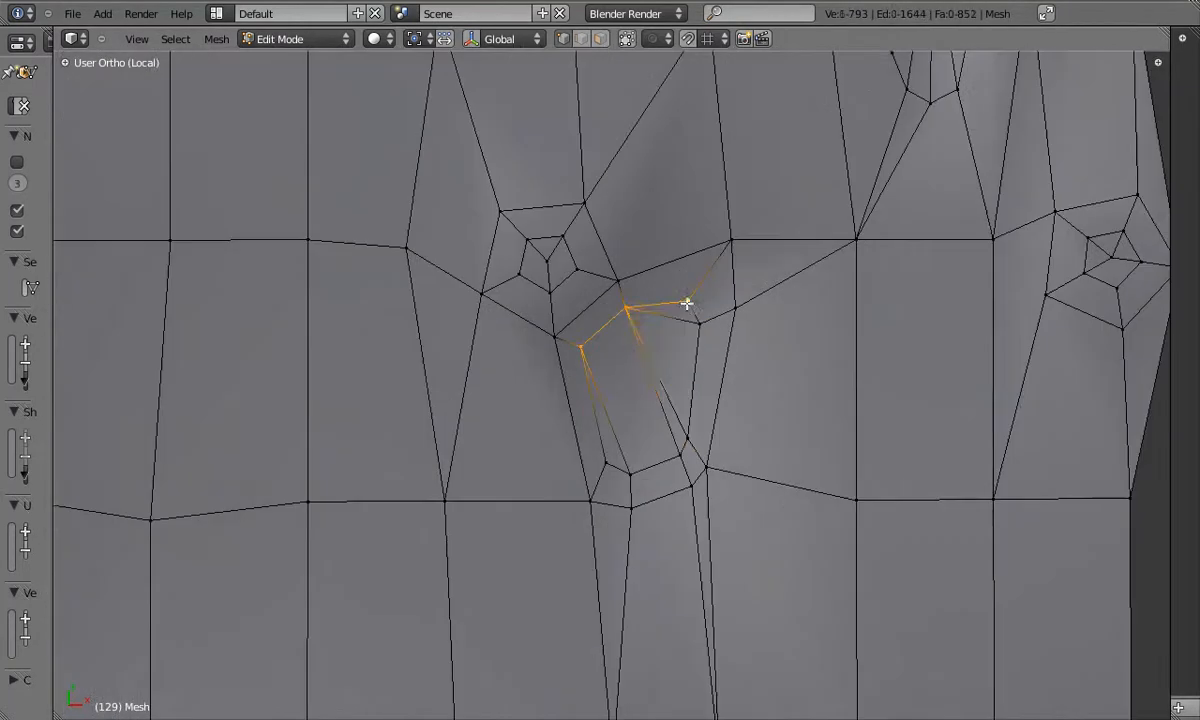
{"action": "key", "text": "x"}
{"action": "left_click", "coordinate": [624, 498]}
{"action": "key", "text": "alt+m"}
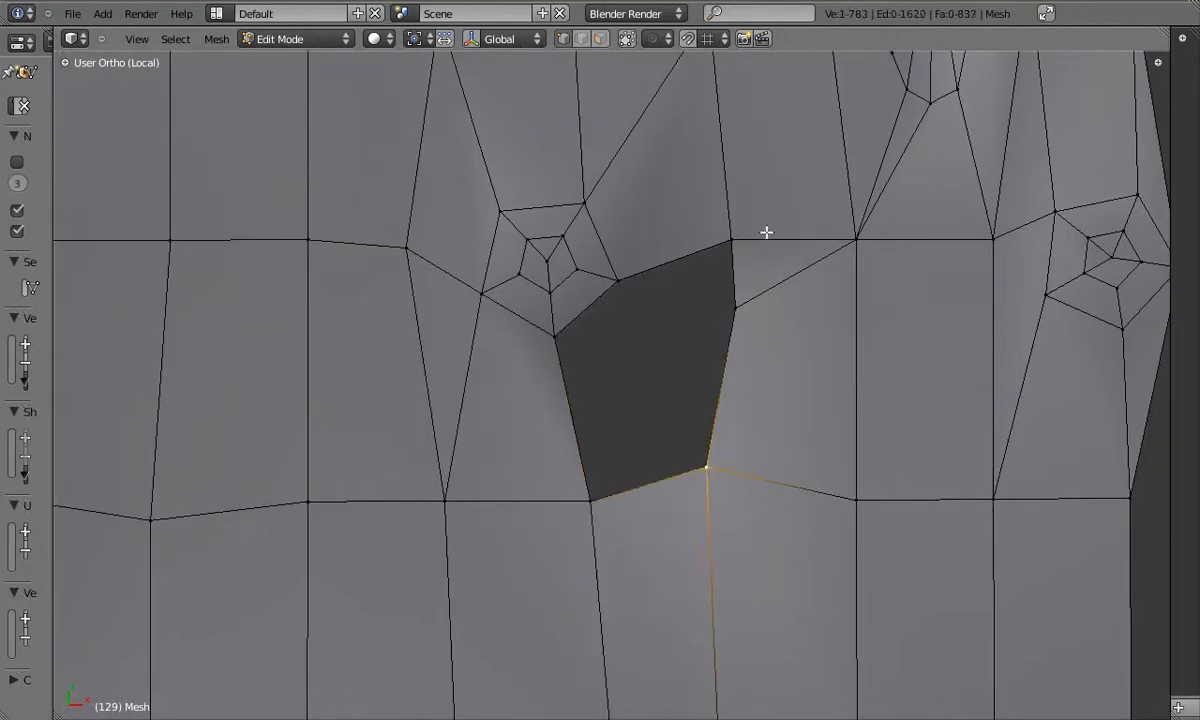
{"action": "key", "text": "alt+m"}
Delete the pit near the ground's side edge and merge the spare vertices on the opening's inner side
{"action": "key", "text": "Tab"}
{"action": "key", "text": "Tab"}
{"action": "key", "text": "c"}
{"action": "key", "text": "x"}
{"action": "right_click", "coordinate": [541, 352]}
{"action": "right_click", "coordinate": [542, 462], "text": "shift"}
{"action": "key", "text": "alt+m"}
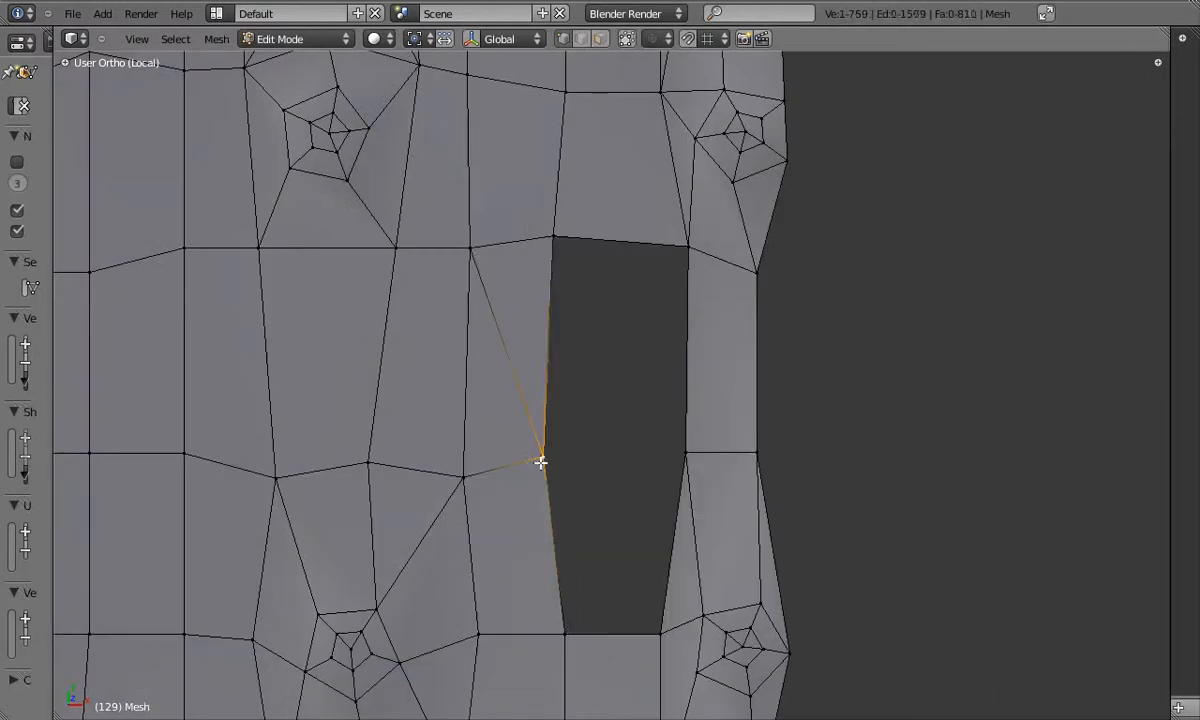
Fill the gaps around this opening with new faces between its border vertices
{"action": "key", "text": "f"}
{"action": "right_click", "coordinate": [463, 478]}
{"action": "right_click", "coordinate": [544, 457], "text": "shift"}
{"action": "right_click", "coordinate": [554, 237], "text": "shift"}
{"action": "key", "text": "f"}
Circle-select the next pit between the pillar bases near the ground's side edge and delete its vertices
{"action": "scroll", "coordinate": [608, 407], "scroll_direction": "down", "scroll_amount": 4}
{"action": "middle_click_drag", "start_coordinate": [608, 407], "coordinate": [538, 487], "text": "shift"}
{"action": "scroll", "coordinate": [612, 315], "scroll_direction": "up", "scroll_amount": 3}
{"action": "key", "text": "c"}
{"action": "left_click_drag", "start_coordinate": [612, 315], "coordinate": [618, 400]}
{"action": "scroll", "coordinate": [660, 380], "scroll_direction": "down", "scroll_amount": 2}
{"action": "key", "text": "x"}
{"action": "left_click", "coordinate": [700, 392]}
Remove the leftover geometry beside the new opening and fill its inner side with a face
{"action": "scroll", "coordinate": [640, 340], "scroll_direction": "up", "scroll_amount": 2}
{"action": "right_click", "coordinate": [631, 322]}
{"action": "key", "text": "x"}
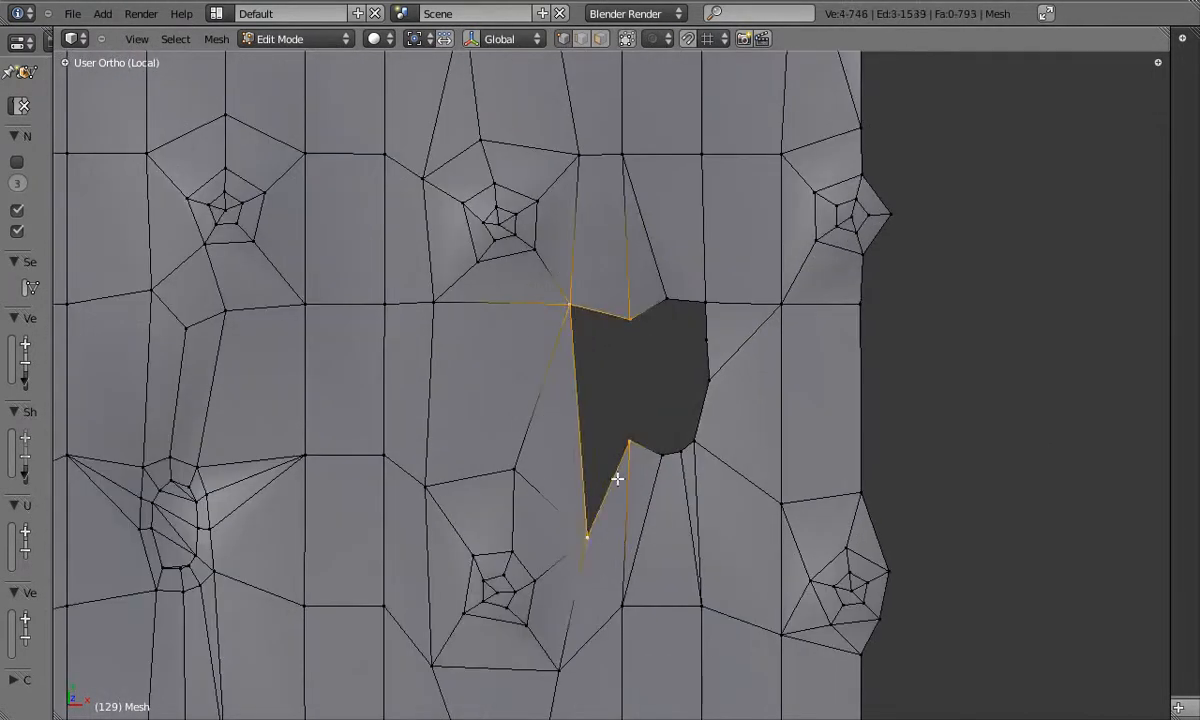
{"action": "right_click", "coordinate": [618, 512], "text": "shift"}
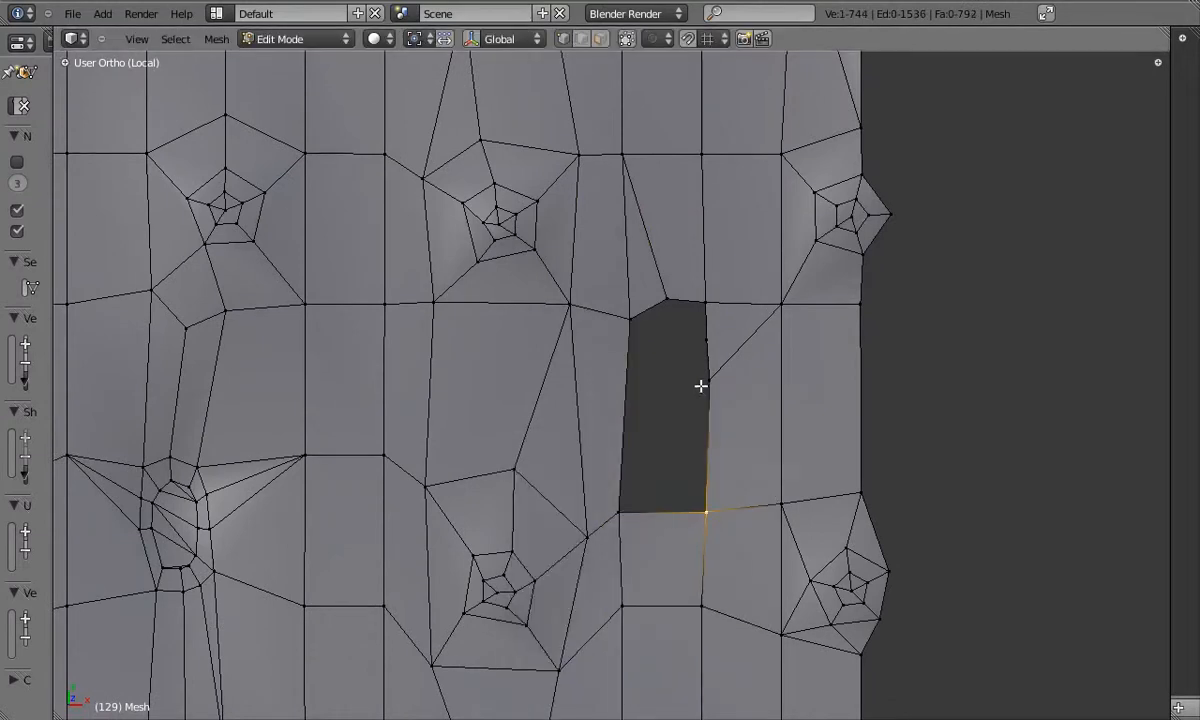
{"action": "key", "text": "f"}
Box-select the elongated pit in the middle of the ground and delete its vertices
{"action": "middle_click_drag", "start_coordinate": [618, 505], "coordinate": [994, 412], "text": "shift"}
{"action": "key", "text": "b"}
{"action": "left_click_drag", "start_coordinate": [490, 340], "coordinate": [638, 544]}
{"action": "scroll", "coordinate": [646, 410], "scroll_direction": "down", "scroll_amount": 2}
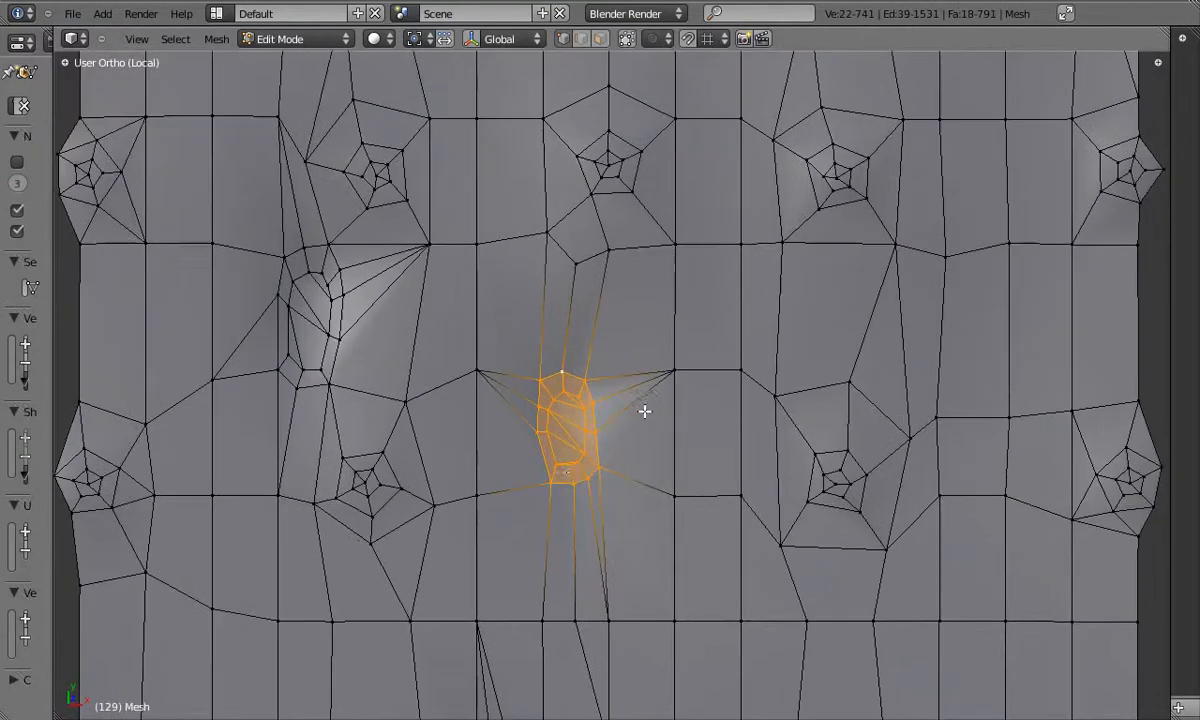
{"action": "key", "text": "x"}
Merge the leftover vertices along the lower edge of the central opening
{"action": "right_click", "coordinate": [588, 479]}
{"action": "right_click", "coordinate": [551, 485], "text": "shift"}
{"action": "middle_click_drag", "start_coordinate": [554, 633], "coordinate": [560, 539], "text": "shift"}
{"action": "right_click", "coordinate": [582, 528], "text": "shift"}
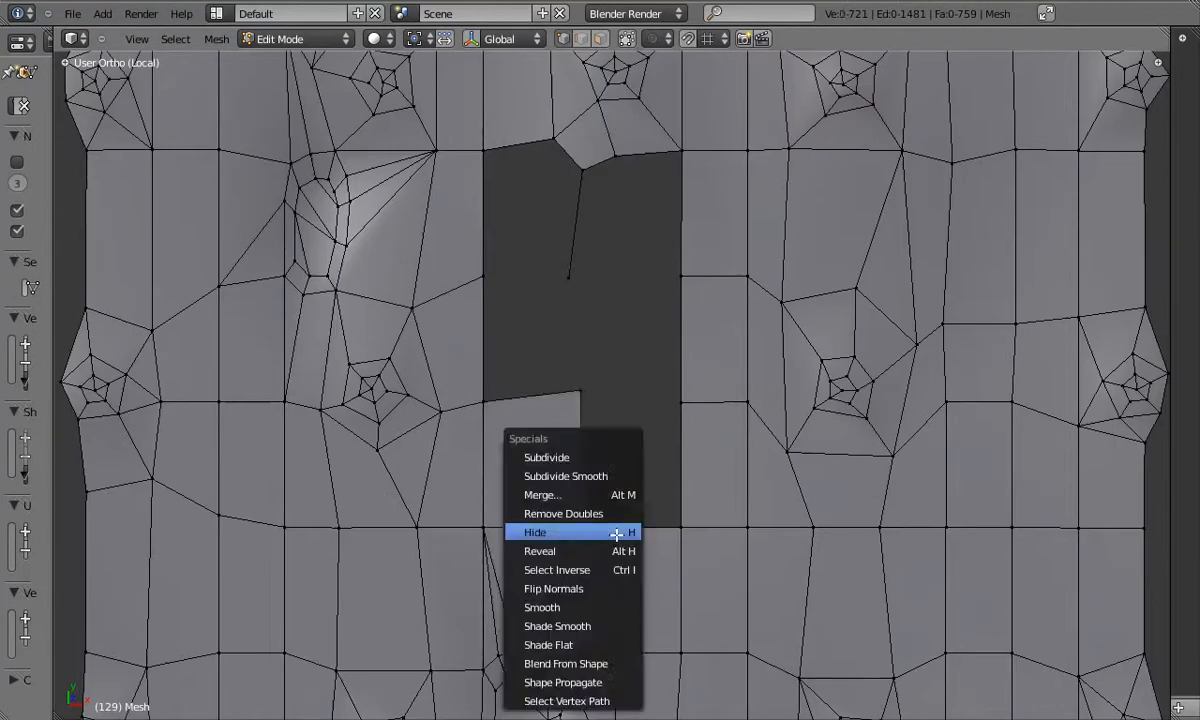
{"action": "key", "text": "ctrl+z"}
{"action": "key", "text": "w"}
{"action": "left_click", "coordinate": [665, 494]}
Fill part of the central opening with a face between its border vertices
{"action": "middle_click_drag", "start_coordinate": [626, 506], "coordinate": [627, 461], "text": "shift"}
{"action": "right_click", "coordinate": [683, 455], "text": "shift"}
{"action": "right_click", "coordinate": [684, 331], "text": "shift"}
{"action": "key", "text": "f"}
Merge and reposition the vertices at the central opening's upper edge and fill the remaining gap with a face
{"action": "middle_click_drag", "start_coordinate": [588, 330], "coordinate": [600, 446], "text": "shift"}
{"action": "key", "text": "w"}
{"action": "left_click", "coordinate": [611, 225]}
{"action": "left_click", "coordinate": [612, 222]}
{"action": "key", "text": "g"}
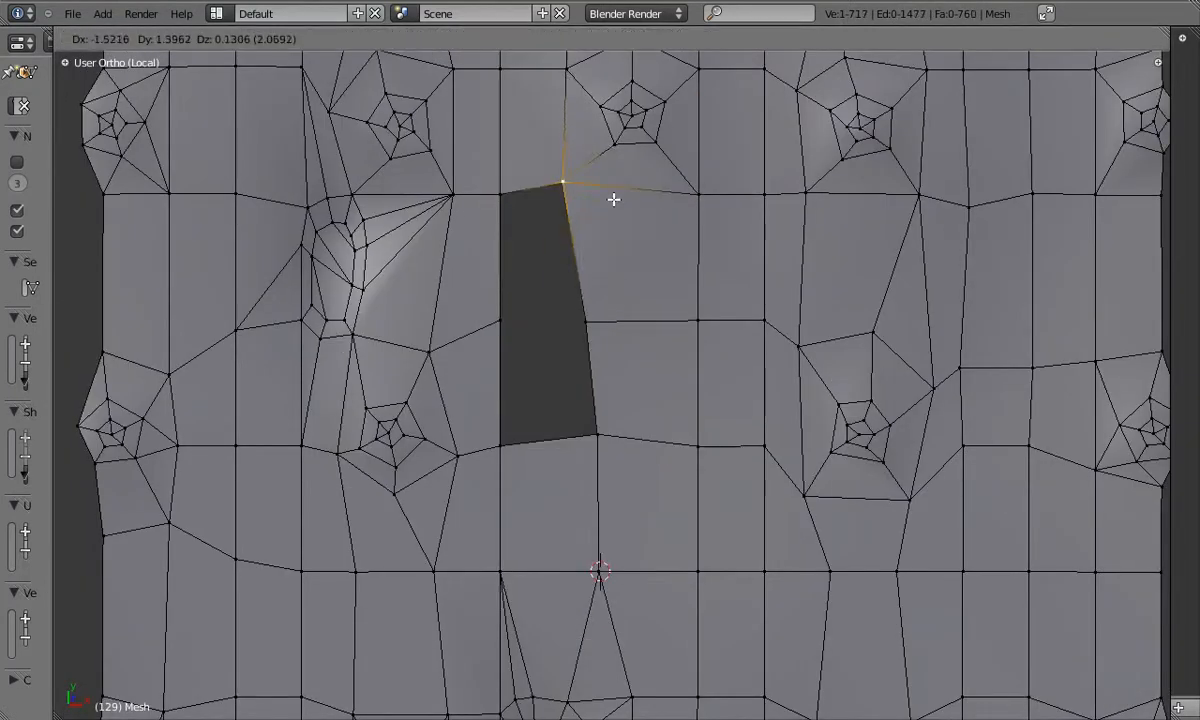
{"action": "right_click", "coordinate": [605, 443], "text": "shift"}
{"action": "key", "text": "f"}
Remove the pit near the ground's short end and fill its opening with a face between the corner vertices
{"action": "key", "text": "KP_7"}
{"action": "scroll", "coordinate": [600, 500], "scroll_direction": "down", "scroll_amount": 5}
{"action": "middle_click_drag", "start_coordinate": [600, 536], "coordinate": [613, 344], "text": "shift"}
{"action": "scroll", "coordinate": [610, 350], "scroll_direction": "up", "scroll_amount": 4}
{"action": "right_click", "coordinate": [580, 358]}
{"action": "scroll", "coordinate": [628, 433], "scroll_direction": "up", "scroll_amount": 3}
{"action": "right_click", "coordinate": [626, 454], "text": "shift"}
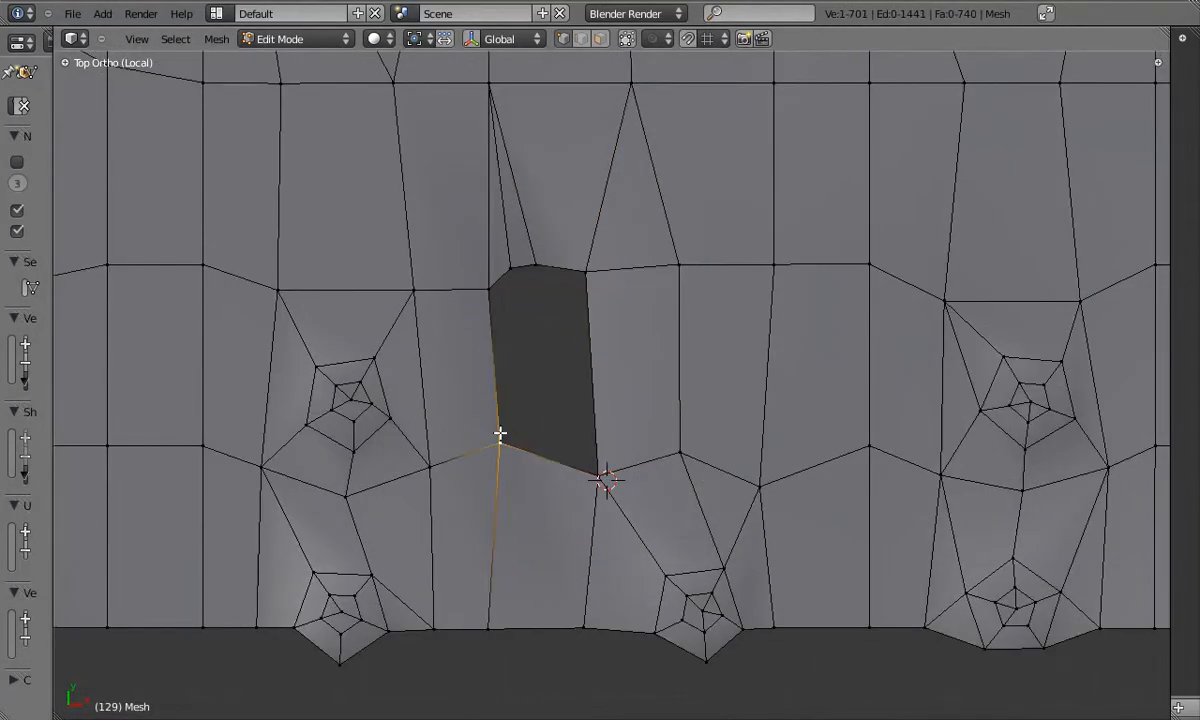
{"action": "right_click", "coordinate": [586, 272], "text": "shift"}
{"action": "right_click", "coordinate": [598, 474], "text": "shift"}
{"action": "right_click", "coordinate": [502, 443], "text": "shift"}
{"action": "key", "text": "f"}
Circle-select the pit between the two pillar bases further up the ground and delete its vertices
{"action": "scroll", "coordinate": [505, 443], "scroll_direction": "down", "scroll_amount": 3}
{"action": "middle_click_drag", "start_coordinate": [530, 80], "coordinate": [549, 501], "text": "shift"}
{"action": "scroll", "coordinate": [475, 390], "scroll_direction": "up", "scroll_amount": 4}
{"action": "right_click", "coordinate": [469, 347]}
{"action": "middle_click_drag", "start_coordinate": [469, 347], "coordinate": [469, 279], "text": "shift"}
{"action": "key", "text": "a"}
{"action": "key", "text": "c"}
{"action": "left_click_drag", "start_coordinate": [482, 308], "coordinate": [470, 445]}
{"action": "key", "text": "Escape"}
{"action": "key", "text": "x"}
{"action": "key", "text": "Return"}
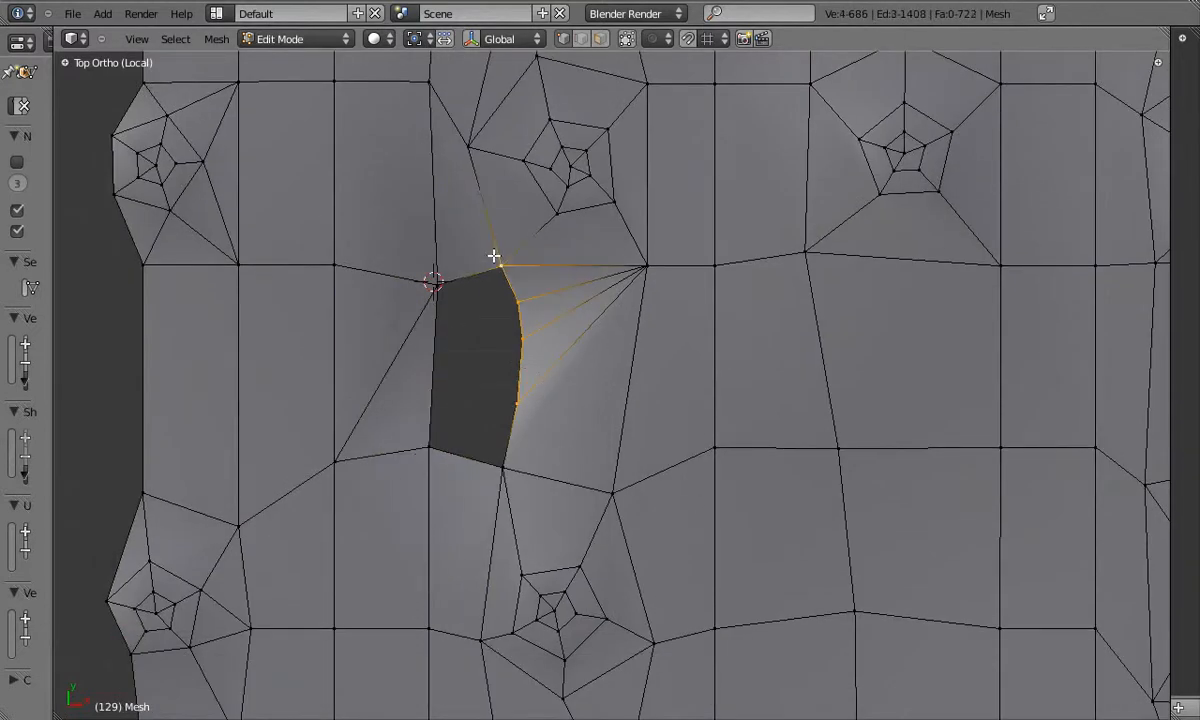
Merge the extra vertices along the curved side of the opening into its upper corner and adjust the neighbouring vertex
{"action": "right_click", "coordinate": [501, 265], "text": "shift"}
{"action": "key", "text": "alt+m"}
{"action": "left_click", "coordinate": [492, 256]}
{"action": "right_click", "coordinate": [432, 287]}
{"action": "scroll", "coordinate": [436, 262], "scroll_direction": "down", "scroll_amount": 2}
{"action": "right_click_drag", "start_coordinate": [450, 174], "coordinate": [440, 193]}
{"action": "scroll", "coordinate": [603, 375], "scroll_direction": "down", "scroll_amount": 3}
{"action": "middle_click_drag", "start_coordinate": [740, 322], "coordinate": [474, 217], "text": "shift"}
Check the cleaned ground from above in shaded and wireframe display and return to the full barn
{"action": "key", "text": "Tab"}
{"action": "key", "text": "KP_7"}
{"action": "scroll", "coordinate": [650, 448], "scroll_direction": "down", "scroll_amount": 4}
{"action": "middle_click_drag", "start_coordinate": [649, 471], "coordinate": [621, 411], "text": "shift"}
{"action": "key", "text": "z"}
{"action": "key", "text": "Tab"}
{"action": "key", "text": "z"}
{"action": "key", "text": "Tab"}
{"action": "scroll", "coordinate": [740, 392], "scroll_direction": "up", "scroll_amount": 8}
{"action": "key", "text": "KP_Divide"}
{"action": "key", "text": "z"}
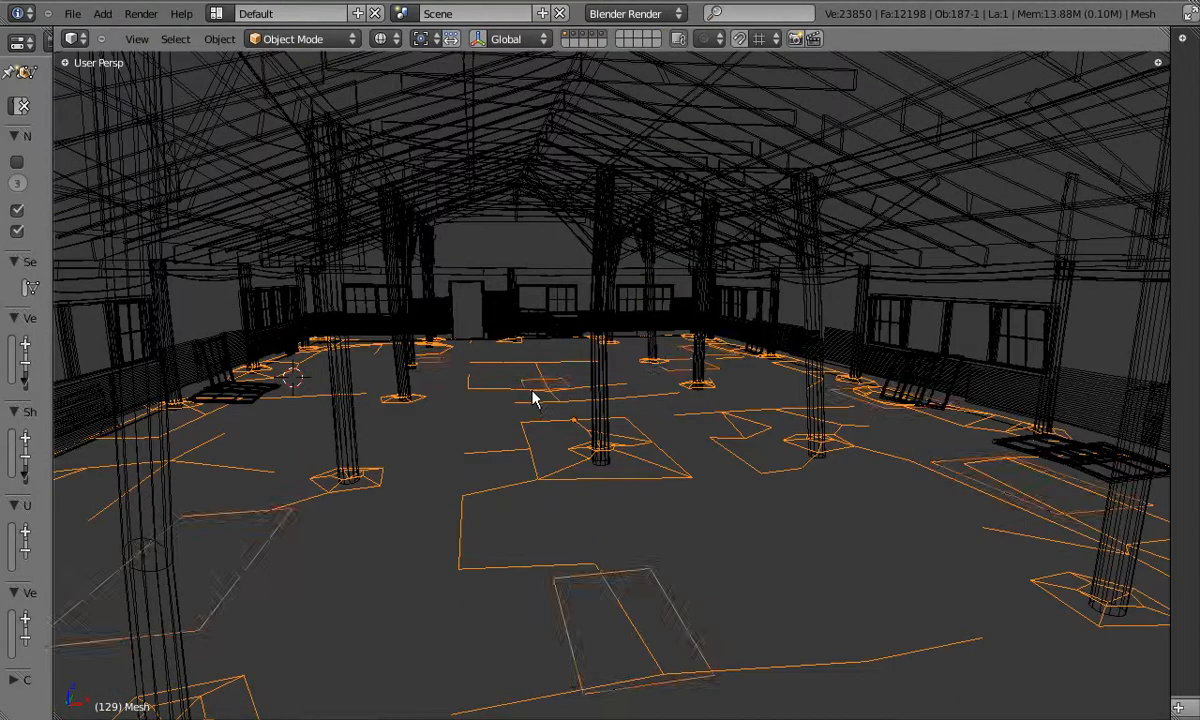
Isolate the ground together with the flat planes below its pits and delete the planes no longer needed
{"action": "right_click", "coordinate": [534, 390], "text": "shift"}
{"action": "key", "text": "KP_Divide"}
{"action": "key", "text": "z"}
{"action": "key", "text": "Tab"}
{"action": "scroll", "coordinate": [729, 318], "scroll_direction": "down", "scroll_amount": 5}
{"action": "scroll", "coordinate": [722, 322], "scroll_direction": "up", "scroll_amount": 6}
{"action": "key", "text": "x"}
{"action": "key", "text": "Tab"}
Open the ground for editing from above and merge the two close vertices beside the pit at the wall
{"action": "middle_click_drag", "start_coordinate": [706, 430], "coordinate": [638, 514]}
{"action": "right_click", "coordinate": [713, 429]}
{"action": "key", "text": "Tab"}
{"action": "key", "text": "KP_7"}
{"action": "scroll", "coordinate": [636, 500], "scroll_direction": "up", "scroll_amount": 3}
{"action": "key", "text": "a"}
{"action": "left_click_drag", "start_coordinate": [701, 496], "coordinate": [748, 498]}
{"action": "middle_click_drag", "start_coordinate": [680, 463], "coordinate": [678, 439], "text": "shift"}
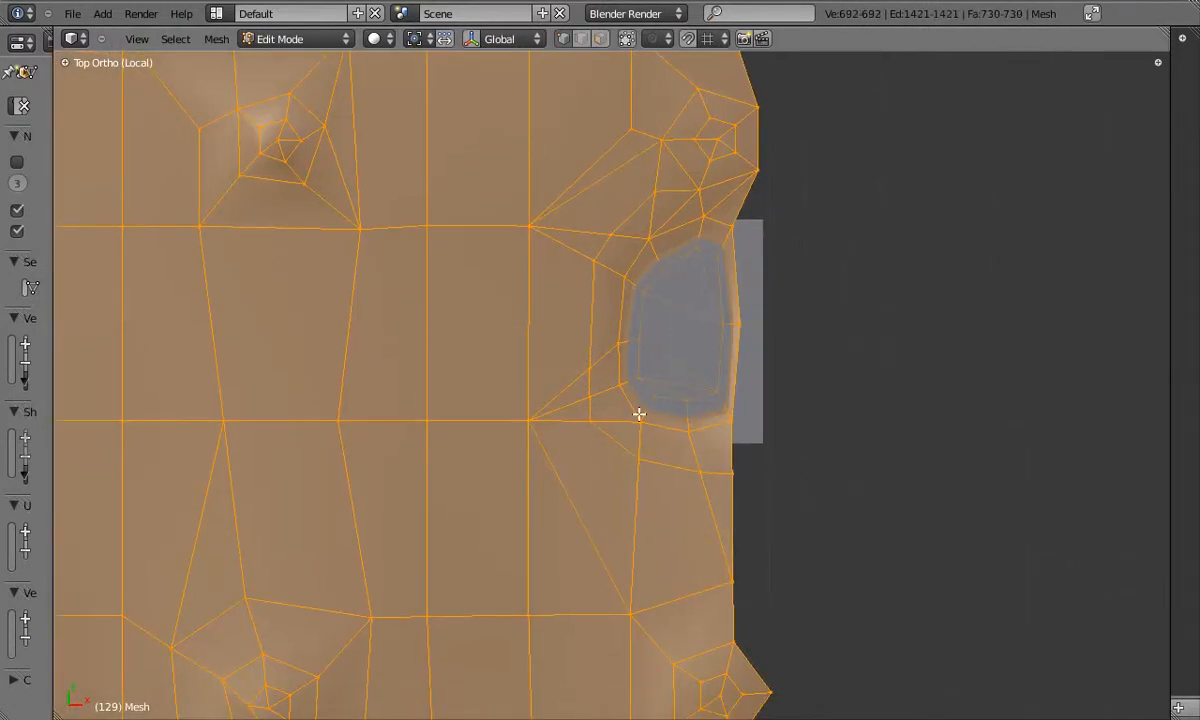
{"action": "right_click", "coordinate": [591, 370]}
{"action": "right_click", "coordinate": [588, 392], "text": "shift"}
{"action": "key", "text": "alt+m"}
Join the extra vertices between the pit at the wall and the small pit above it to simplify the topology
{"action": "middle_click_drag", "start_coordinate": [640, 199], "coordinate": [622, 241], "text": "shift"}
{"action": "right_click", "coordinate": [637, 236]}
{"action": "right_click", "coordinate": [632, 281], "text": "shift"}
{"action": "key", "text": "f"}
{"action": "right_click", "coordinate": [682, 233]}
{"action": "right_click", "coordinate": [687, 260], "text": "shift"}
{"action": "right_click", "coordinate": [716, 269], "text": "shift"}
{"action": "right_click", "coordinate": [745, 214], "text": "shift"}
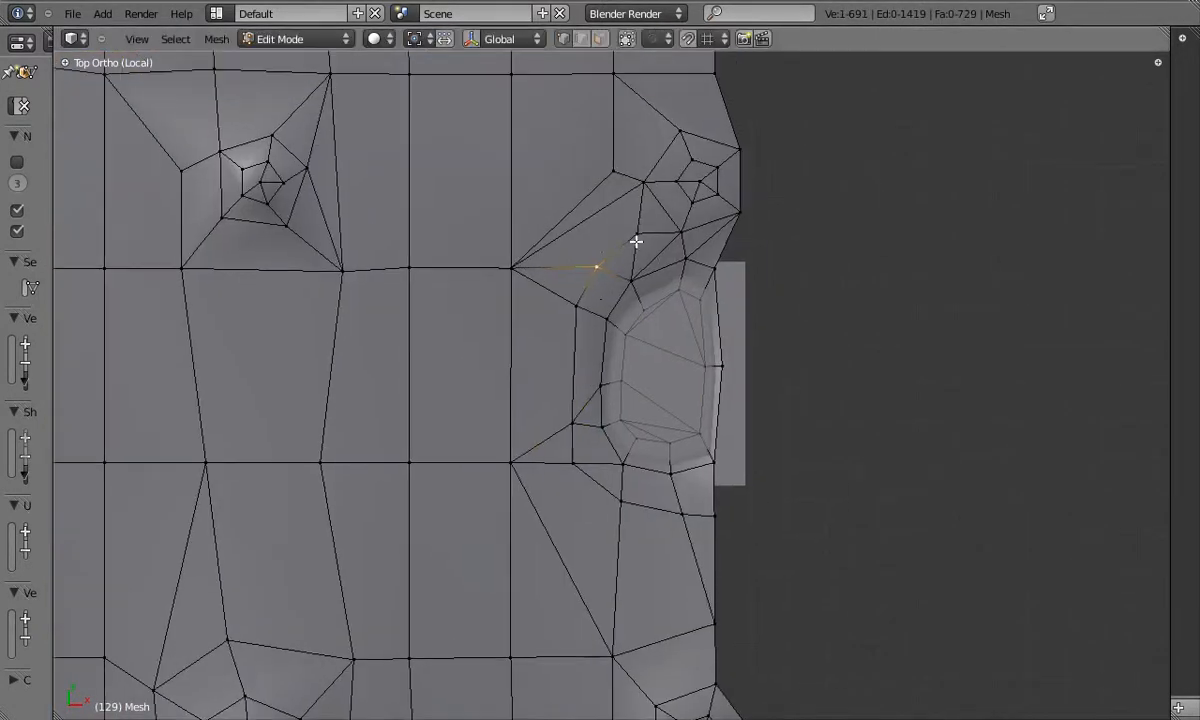
{"action": "left_click", "coordinate": [631, 192]}
Clean up the leftover vertex and edges beside the small pit above the wall pit and close the mesh for editing
{"action": "left_click", "coordinate": [790, 160]}
{"action": "middle_click_drag", "start_coordinate": [790, 160], "coordinate": [786, 226], "text": "shift"}
{"action": "scroll", "coordinate": [730, 244], "scroll_direction": "up", "scroll_amount": 2}
{"action": "right_click", "coordinate": [653, 249]}
{"action": "right_click", "coordinate": [710, 228], "text": "shift"}
{"action": "scroll", "coordinate": [636, 299], "scroll_direction": "down", "scroll_amount": 4}
{"action": "right_click", "coordinate": [342, 271], "text": "shift"}
{"action": "key", "text": "f"}
{"action": "key", "text": "Tab"}
Merge the close vertices along the inner side of the wall pit and reposition the neighbouring outline vertices
{"action": "middle_click_drag", "start_coordinate": [421, 273], "coordinate": [442, 300]}
{"action": "key", "text": "Tab"}
{"action": "scroll", "coordinate": [587, 324], "scroll_direction": "up", "scroll_amount": 3}
{"action": "right_click", "coordinate": [583, 294]}
{"action": "right_click", "coordinate": [558, 308]}
{"action": "left_click", "coordinate": [496, 404]}
{"action": "right_click", "coordinate": [553, 335]}
{"action": "right_click", "coordinate": [523, 359], "text": "shift"}
{"action": "key", "text": "alt+m"}
{"action": "key", "text": "g"}
{"action": "left_click", "coordinate": [547, 334]}
{"action": "right_click", "coordinate": [606, 297]}
{"action": "middle_click_drag", "start_coordinate": [457, 534], "coordinate": [457, 417], "text": "shift"}
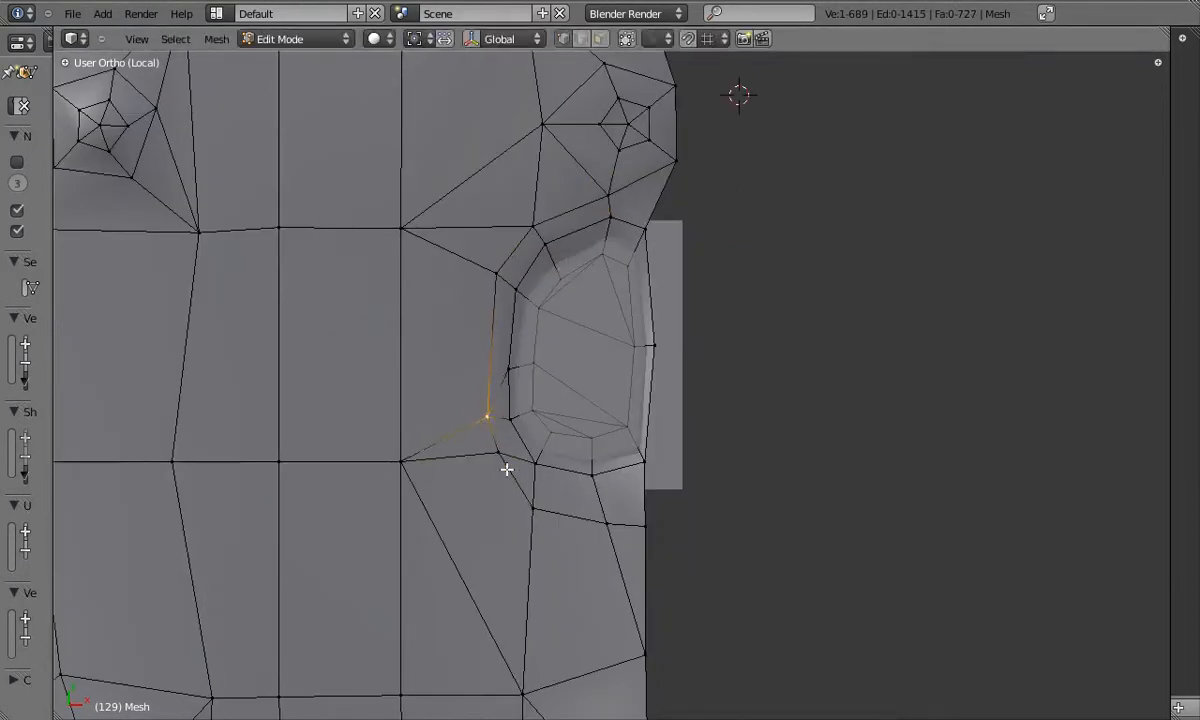
{"action": "middle_click_drag", "start_coordinate": [537, 507], "coordinate": [480, 420], "text": "shift"}
{"action": "right_click", "coordinate": [479, 421]}
{"action": "key", "text": "g"}
{"action": "key", "text": "Tab"}
Check the cleaned ground from above, view the full barn in shaded and wireframe display, and isolate the ground again
{"action": "scroll", "coordinate": [560, 436], "scroll_direction": "down", "scroll_amount": 6}
{"action": "mouse_move", "coordinate": [557, 440]}
{"action": "middle_mouse_down"}
{"action": "mouse_move", "coordinate": [571, 376]}
{"action": "mouse_move", "coordinate": [613, 490]}
{"action": "mouse_move", "coordinate": [579, 440]}
{"action": "middle_mouse_up"}
{"action": "key", "text": "a"}
{"action": "key", "text": "KP_7"}
{"action": "scroll", "coordinate": [579, 393], "scroll_direction": "down", "scroll_amount": 5}
{"action": "scroll", "coordinate": [579, 401], "scroll_direction": "up", "scroll_amount": 4}
{"action": "key", "text": "Tab"}
{"action": "key", "text": "Tab"}
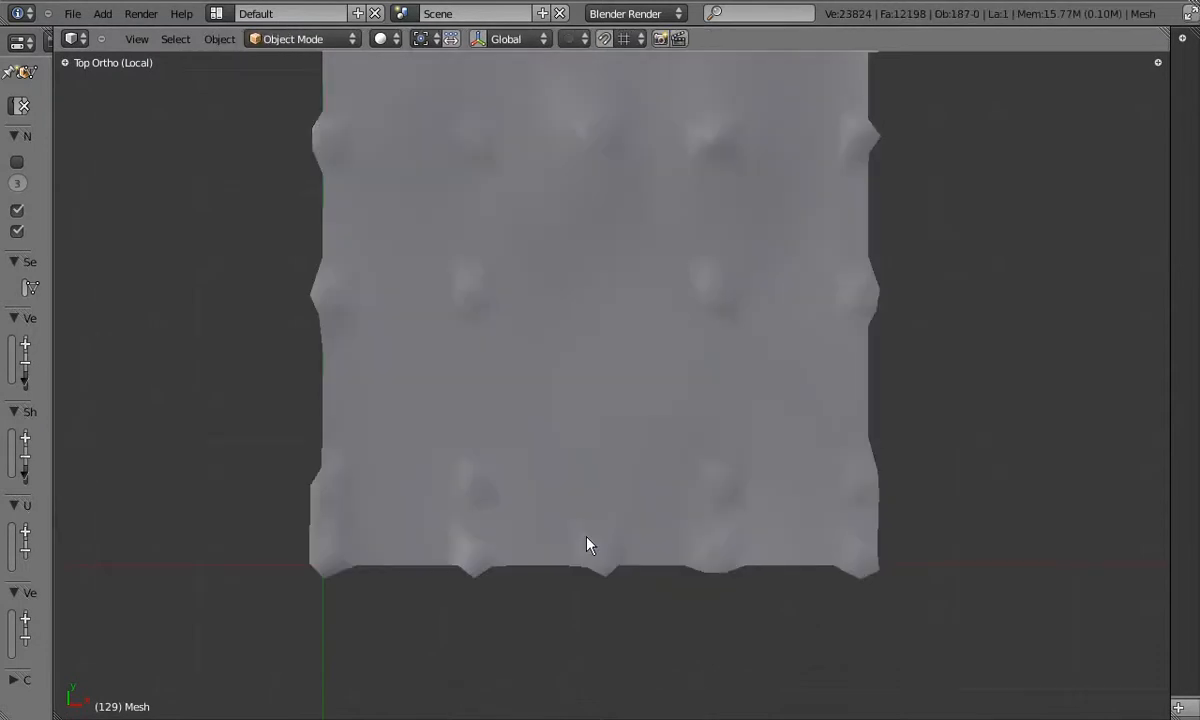
{"action": "key", "text": "KP_Divide"}
{"action": "middle_click_drag", "start_coordinate": [596, 439], "coordinate": [774, 410]}
{"action": "key", "text": "KP_7"}
{"action": "key", "text": "z"}
{"action": "scroll", "coordinate": [772, 408], "scroll_direction": "down", "scroll_amount": 5}
{"action": "key", "text": "z"}
{"action": "key", "text": "KP_Divide"}
{"action": "scroll", "coordinate": [724, 396], "scroll_direction": "up", "scroll_amount": 3}
Add a plane at the ground's centre, scale it up about 13 times and move it along Y
{"action": "key", "text": "shift+a"}
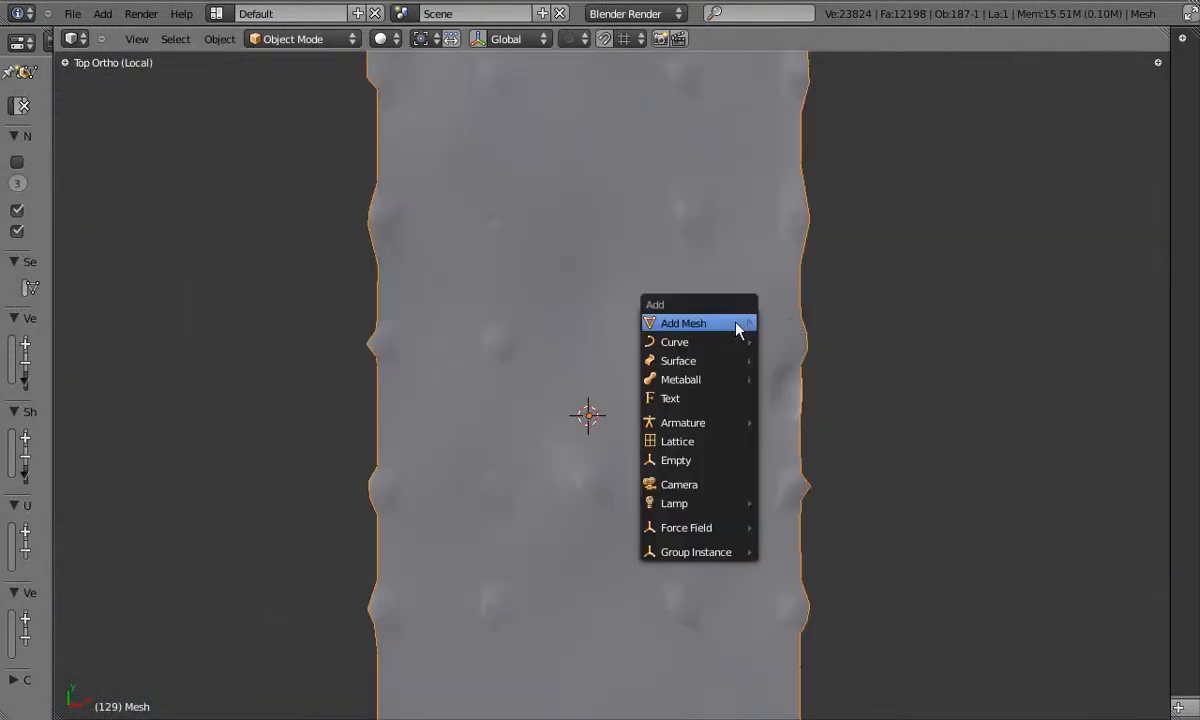
{"action": "left_click", "coordinate": [786, 324]}
{"action": "key", "text": "Tab"}
{"action": "key", "text": "s"}
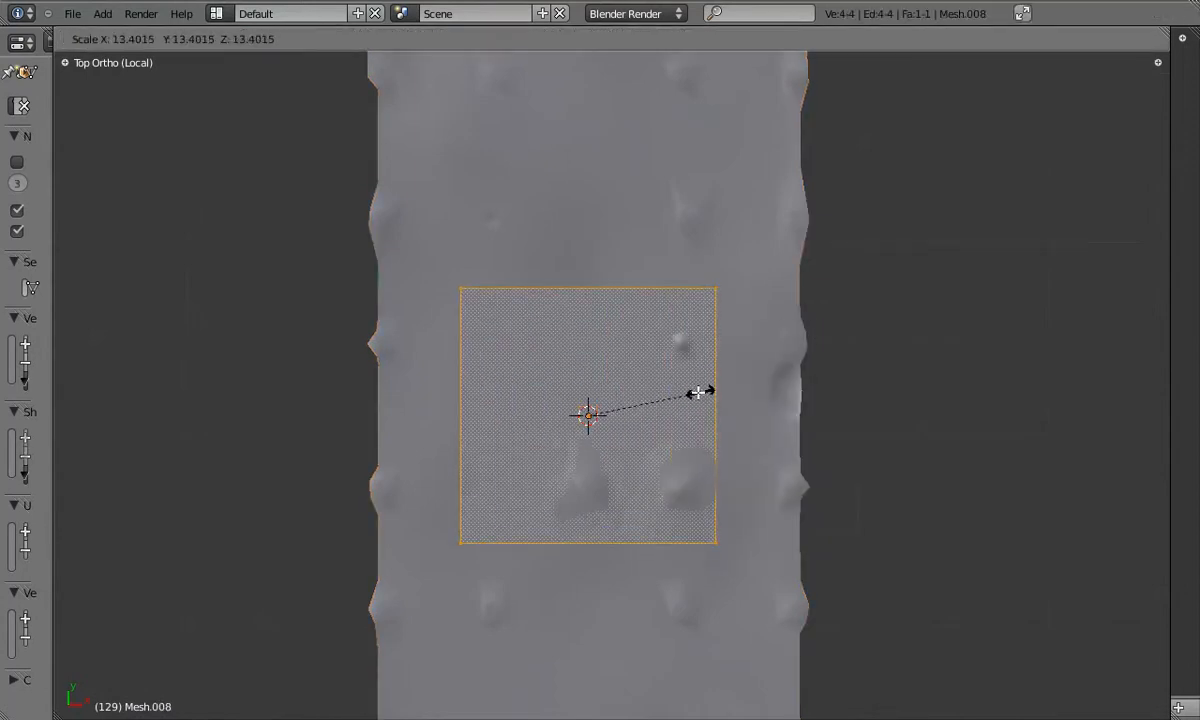
{"action": "key", "text": "g"}
{"action": "key", "text": "y"}
{"action": "left_click", "coordinate": [726, 300]}
{"action": "key", "text": "Tab"}
Move the new plane down to just below the ground's surface
{"action": "scroll", "coordinate": [668, 380], "scroll_direction": "up", "scroll_amount": 4}
{"action": "middle_click_drag", "start_coordinate": [632, 418], "coordinate": [607, 142]}
{"action": "key", "text": "g"}
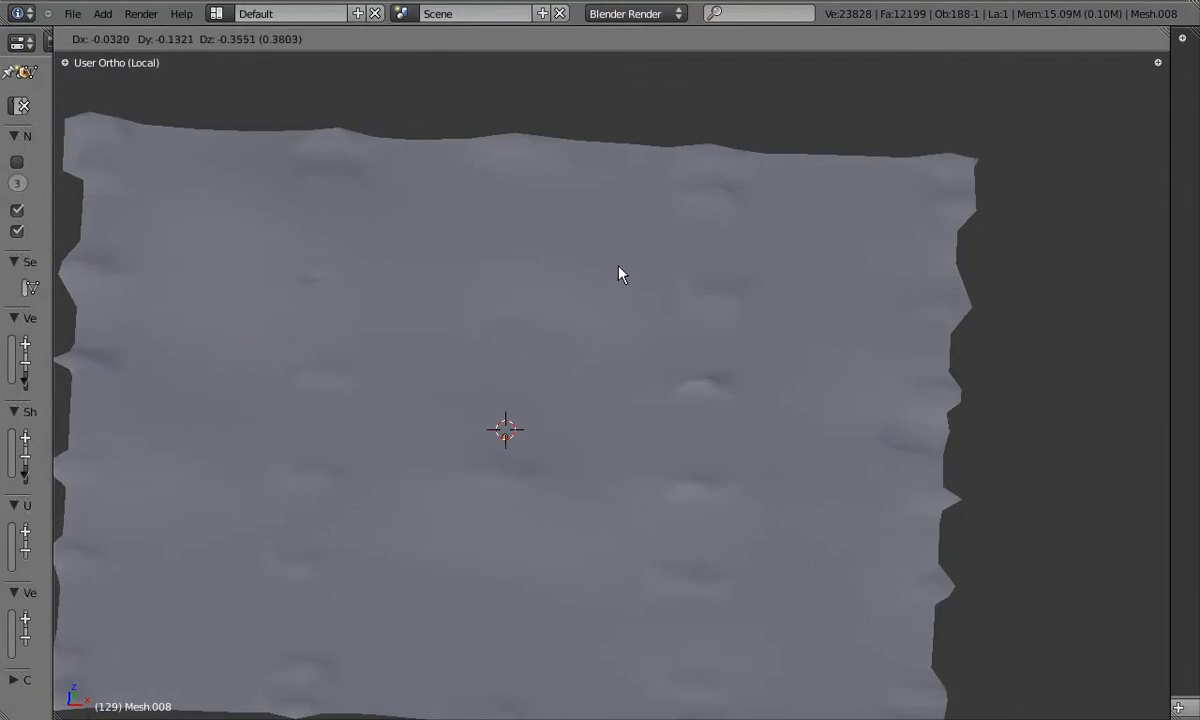
{"action": "left_click", "coordinate": [618, 266]}
{"action": "middle_click_drag", "start_coordinate": [568, 356], "coordinate": [497, 200]}
{"action": "key", "text": "Tab"}
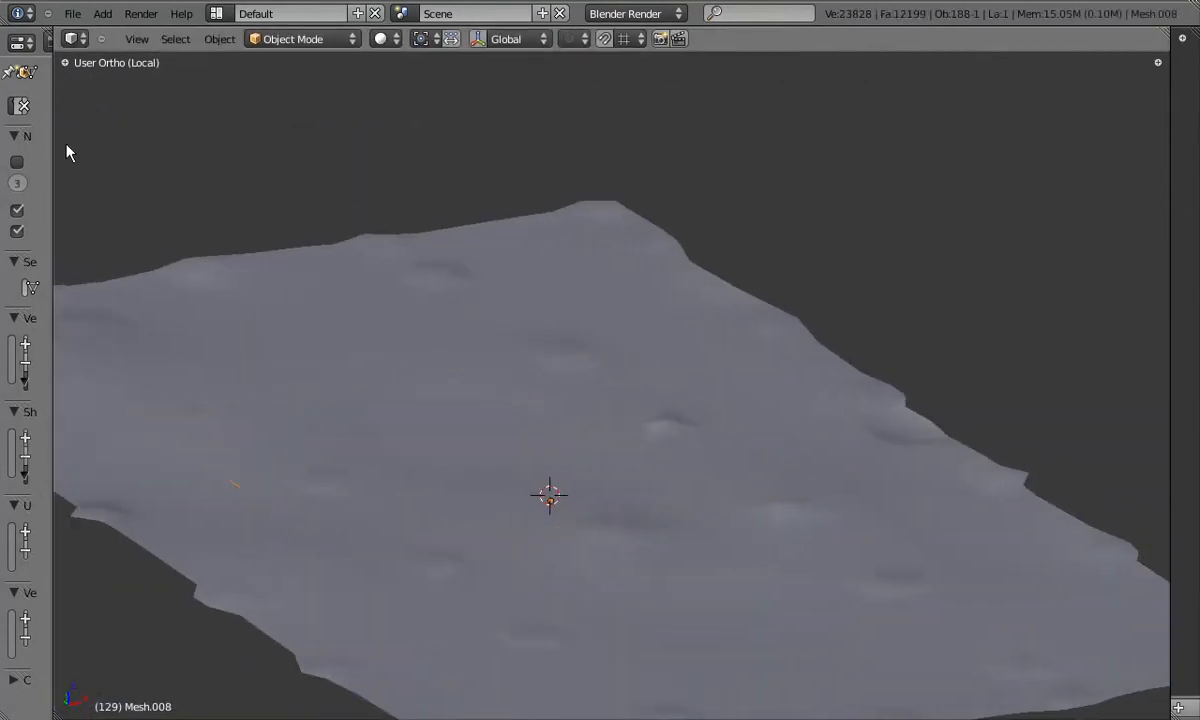
Give the plane a new material with a blue diffuse colour of R 0.00, G 0.07, B 0.80
{"action": "left_click_drag", "start_coordinate": [52, 132], "coordinate": [218, 140]}
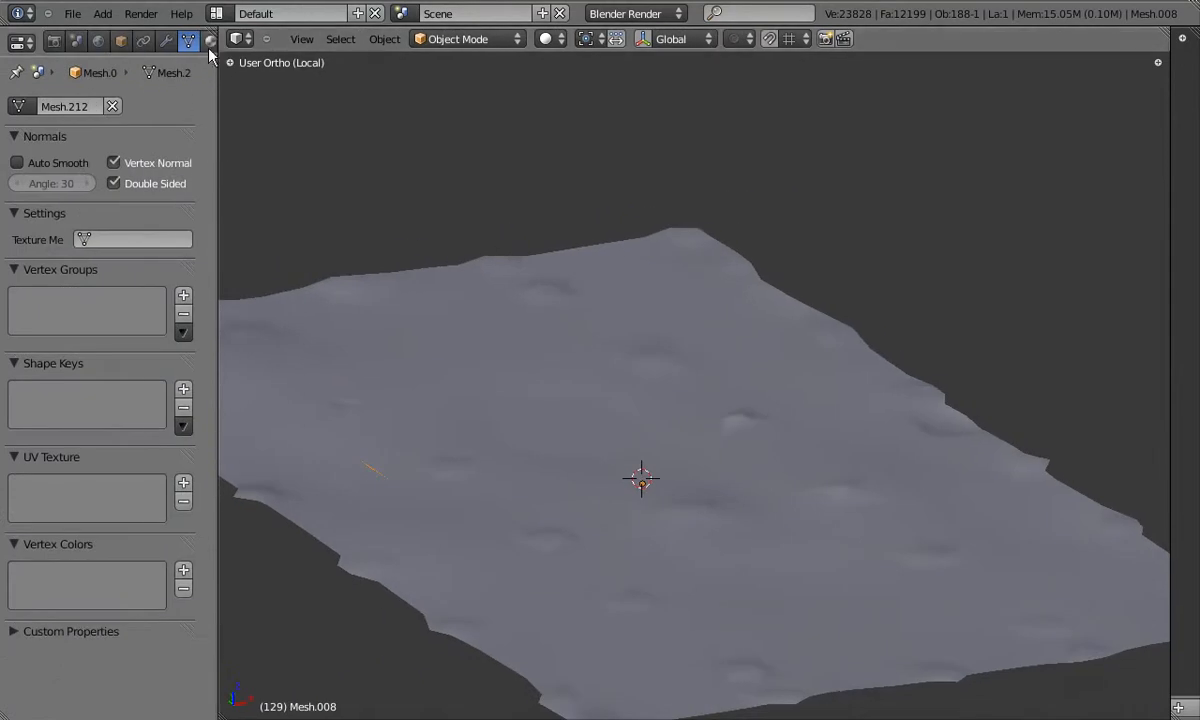
{"action": "left_click_drag", "start_coordinate": [218, 88], "coordinate": [342, 91]}
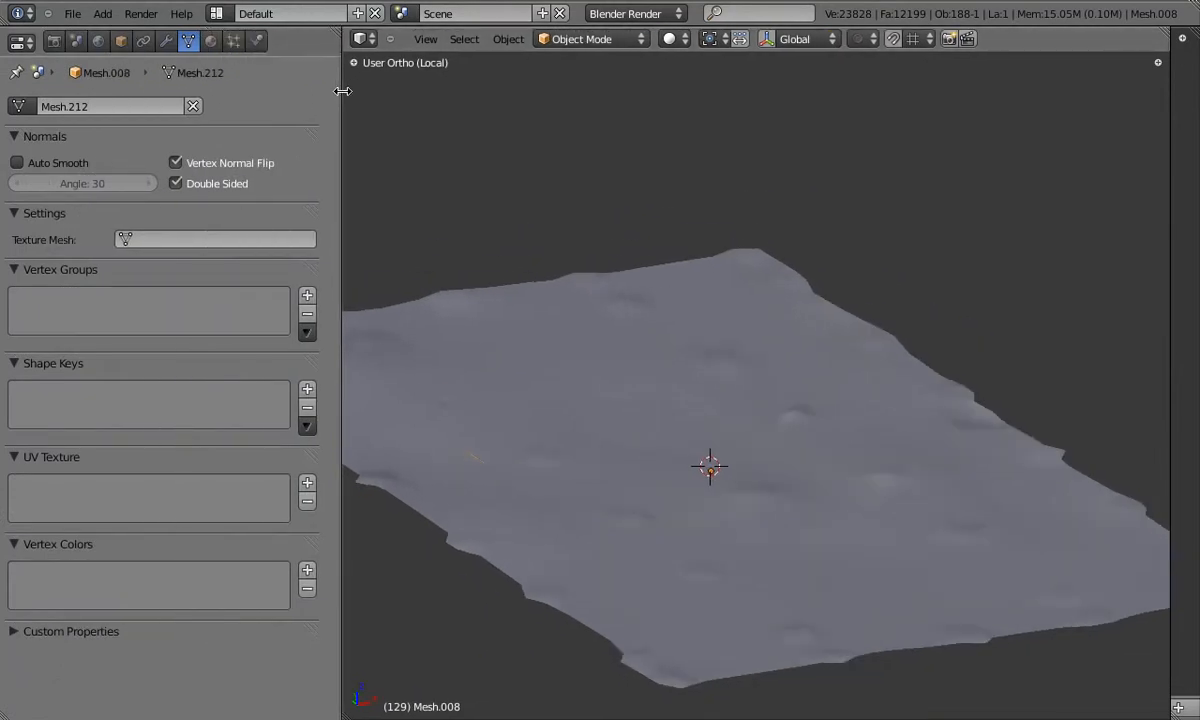
{"action": "left_click", "coordinate": [210, 41]}
{"action": "left_click", "coordinate": [96, 168]}
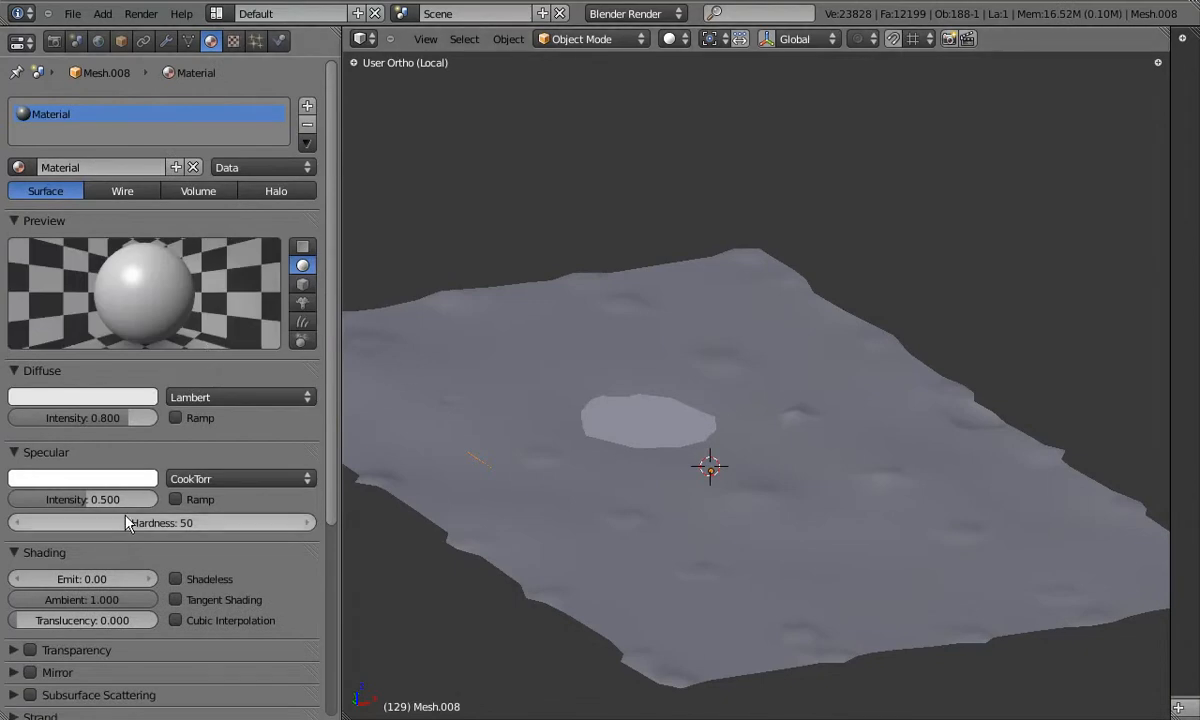
{"action": "left_click", "coordinate": [57, 401]}
{"action": "left_click", "coordinate": [147, 175]}
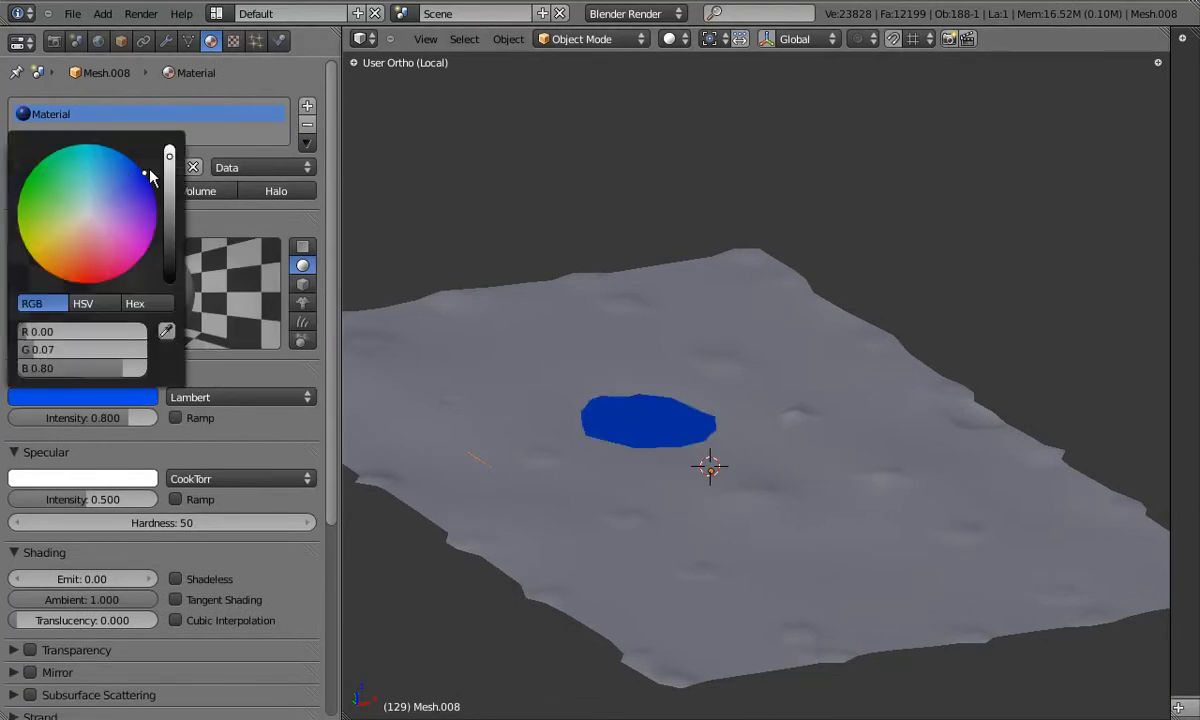
Enlarge the 3D view again and adjust the blue plane's height so it fills the hollow like a puddle
{"action": "left_click_drag", "start_coordinate": [341, 376], "coordinate": [4, 376]}
{"action": "middle_click_drag", "start_coordinate": [551, 463], "coordinate": [496, 461]}
{"action": "scroll", "coordinate": [500, 440], "scroll_direction": "down", "scroll_amount": 4}
{"action": "scroll", "coordinate": [456, 320], "scroll_direction": "up", "scroll_amount": 4}
{"action": "middle_click_drag", "start_coordinate": [506, 400], "coordinate": [445, 303]}
{"action": "key", "text": "g"}
{"action": "left_click", "coordinate": [459, 321]}
{"action": "key", "text": "KP_5"}
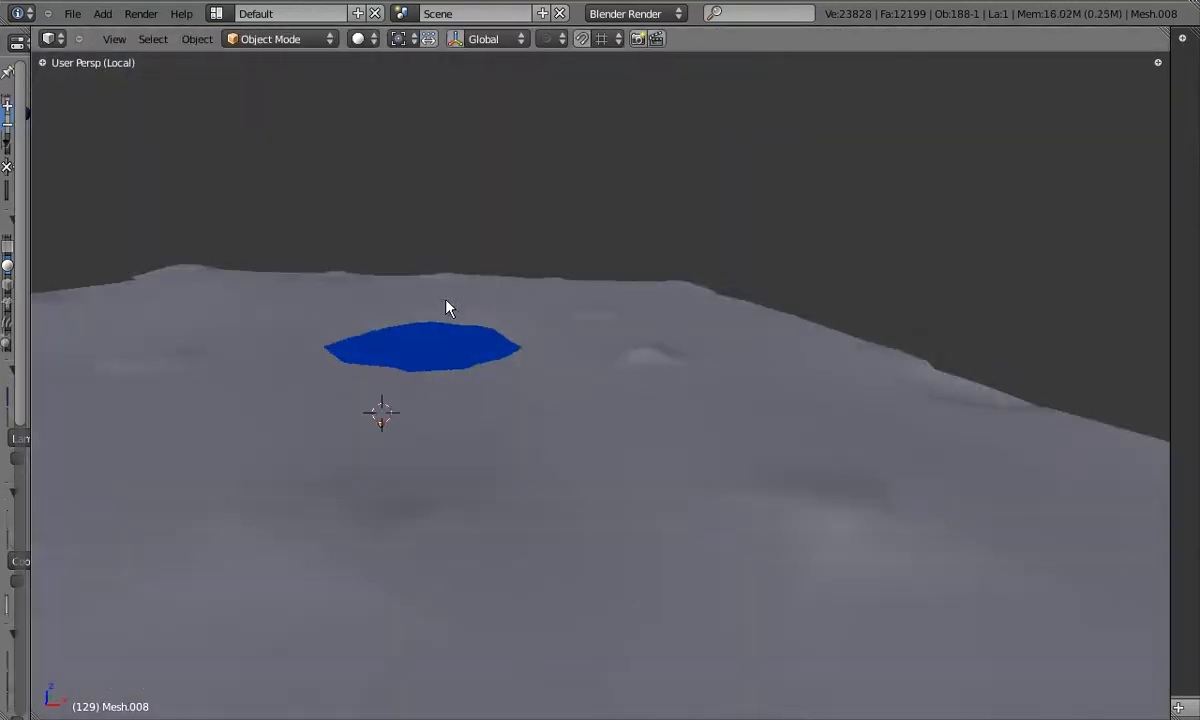
{"action": "scroll", "coordinate": [629, 431], "scroll_direction": "up", "scroll_amount": 5}
{"action": "middle_click_drag", "start_coordinate": [629, 431], "coordinate": [504, 428]}
{"action": "scroll", "coordinate": [504, 428], "scroll_direction": "down", "scroll_amount": 5}
{"action": "key", "text": "KP_7"}
{"action": "key", "text": "shift+d"}
{"action": "left_click", "coordinate": [447, 290]}
{"action": "key", "text": "x"}
{"action": "left_click", "coordinate": [456, 323]}
Open the blue water plane for editing, duplicate its face and place the copy at the ground's front corner
{"action": "key", "text": "z"}
{"action": "right_click", "coordinate": [478, 376]}
{"action": "key", "text": "z"}
{"action": "middle_click_drag", "start_coordinate": [479, 378], "coordinate": [488, 294], "text": "shift"}
{"action": "key", "text": "Tab"}
{"action": "key", "text": "shift+d"}
{"action": "left_click", "coordinate": [571, 462]}
{"action": "scroll", "coordinate": [560, 480], "scroll_direction": "up", "scroll_amount": 3}
{"action": "key", "text": "g"}
{"action": "middle_click_drag", "start_coordinate": [505, 560], "coordinate": [530, 400], "text": "shift"}
{"action": "left_click", "coordinate": [480, 560]}
Scale down the copied water face and position it close to the ground's surface near the front corner
{"action": "scroll", "coordinate": [530, 400], "scroll_direction": "up", "scroll_amount": 3}
{"action": "key", "text": "g"}
{"action": "key", "text": "z"}
{"action": "right_click", "coordinate": [604, 201]}
{"action": "key", "text": "g"}
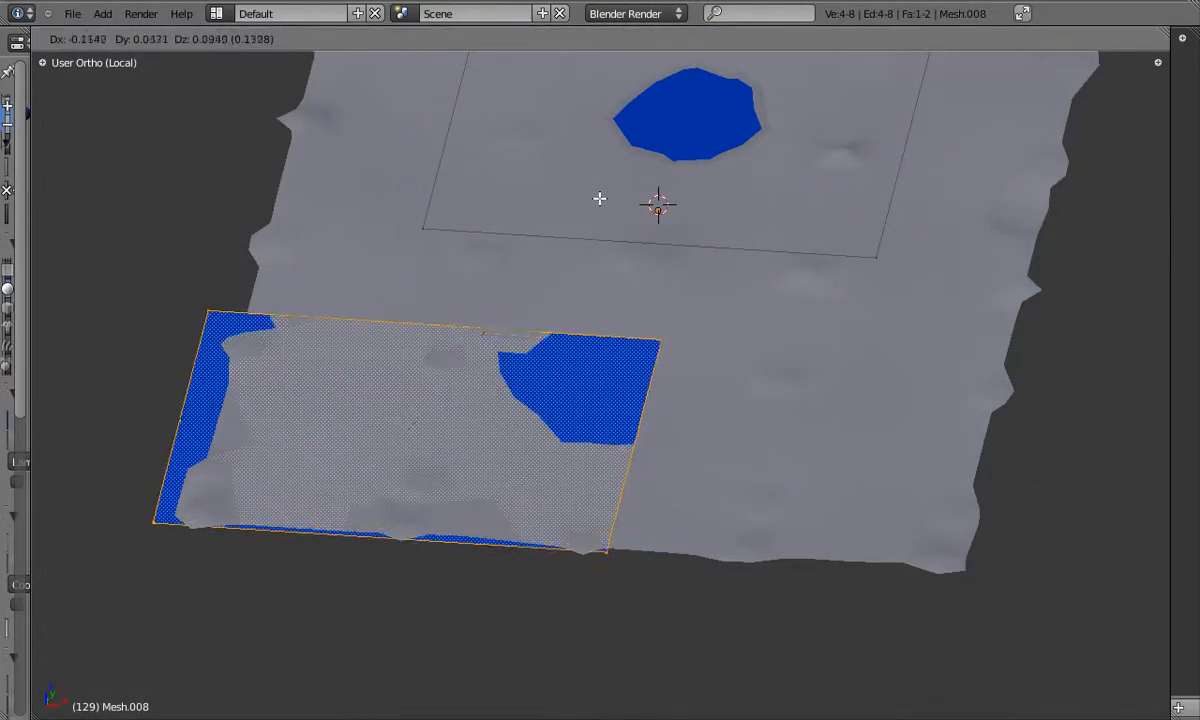
{"action": "left_click", "coordinate": [414, 273]}
{"action": "scroll", "coordinate": [384, 434], "scroll_direction": "down", "scroll_amount": 3}
{"action": "middle_click_drag", "start_coordinate": [384, 434], "coordinate": [446, 336]}
{"action": "right_click", "coordinate": [442, 330]}
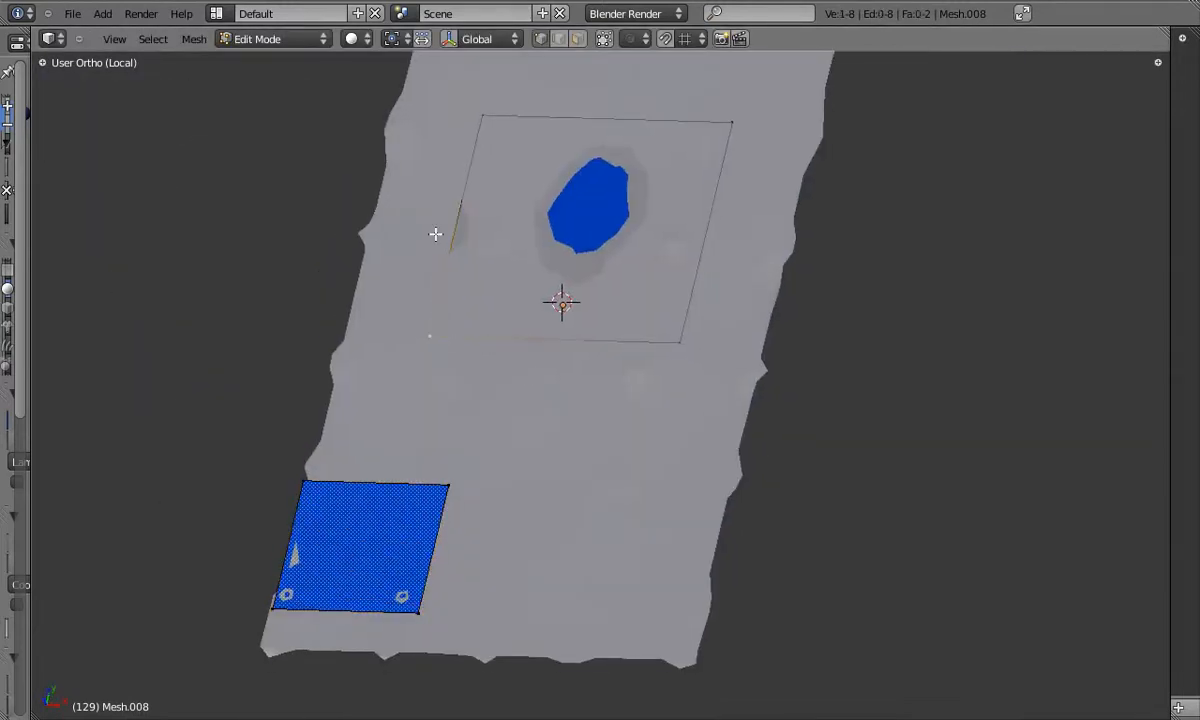
{"action": "left_click", "coordinate": [778, 345]}
{"action": "middle_click_drag", "start_coordinate": [778, 345], "coordinate": [780, 503]}
{"action": "key", "text": "g"}
{"action": "left_click", "coordinate": [568, 291]}
{"action": "key", "text": "Tab"}
Open the ground for editing and shape a hollow at the copied water face with proportional editing
{"action": "key", "text": "KP_5"}
{"action": "scroll", "coordinate": [570, 407], "scroll_direction": "down", "scroll_amount": 6}
{"action": "right_click", "coordinate": [669, 442]}
{"action": "key", "text": "Tab"}
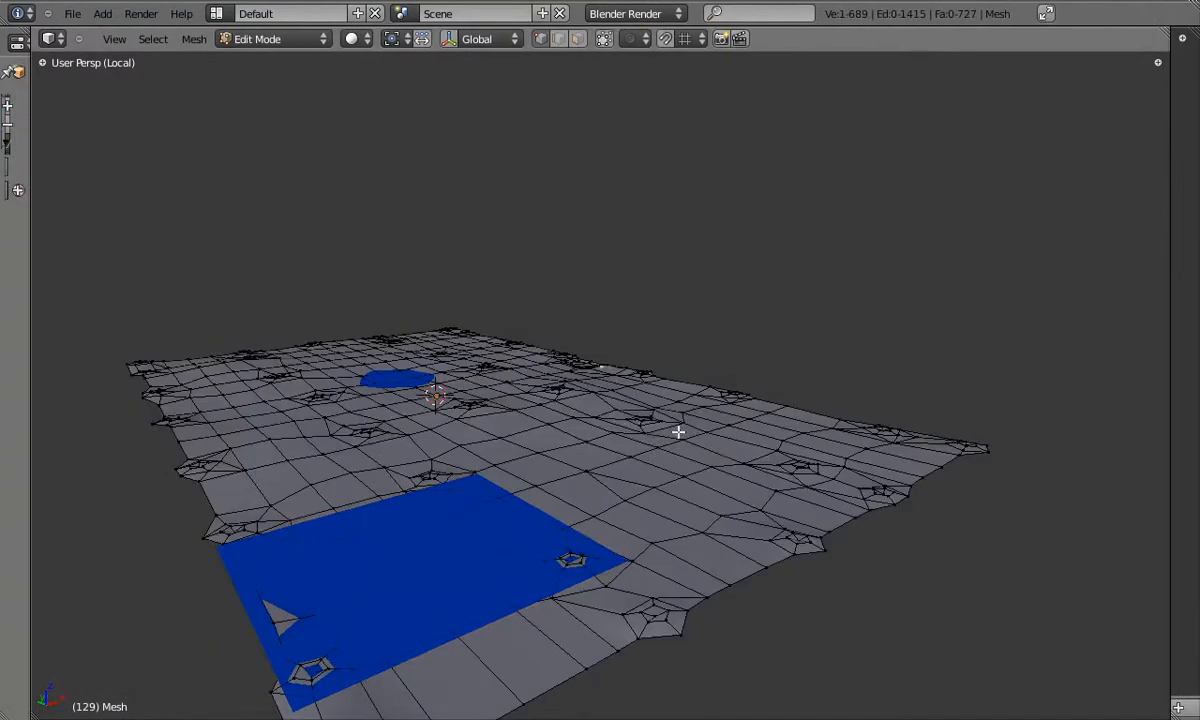
{"action": "key", "text": "g"}
{"action": "scroll", "coordinate": [781, 442], "scroll_direction": "up", "scroll_amount": 5}
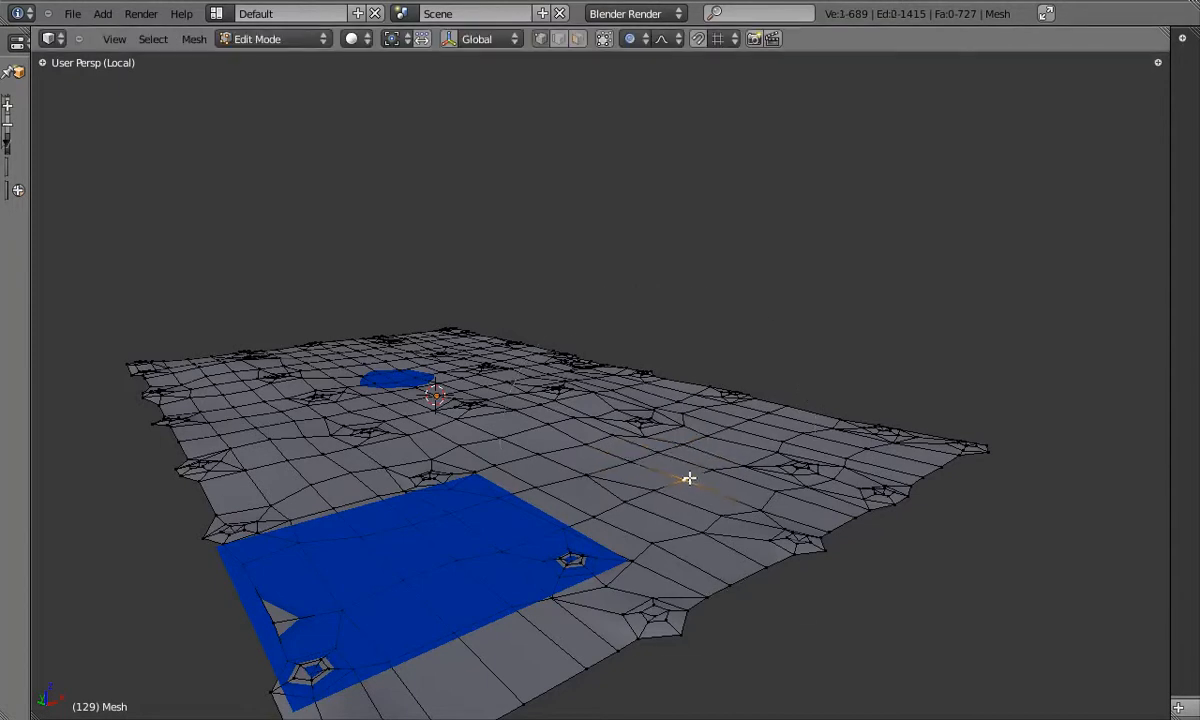
{"action": "key", "text": "Tab"}
{"action": "middle_click_drag", "start_coordinate": [512, 537], "coordinate": [845, 481]}
{"action": "middle_click_drag", "start_coordinate": [683, 517], "coordinate": [784, 438]}
{"action": "key", "text": "KP_5"}
{"action": "key", "text": "KP_5"}
Shape another hollow near the ground's outer edge by moving its vertices with proportional editing
{"action": "key", "text": "Tab"}
{"action": "middle_click_drag", "start_coordinate": [620, 456], "coordinate": [493, 418]}
{"action": "scroll", "coordinate": [608, 454], "scroll_direction": "up", "scroll_amount": 2}
{"action": "right_click", "coordinate": [597, 455]}
{"action": "key", "text": "Tab"}
{"action": "right_click", "coordinate": [514, 447]}
{"action": "key", "text": "g"}
{"action": "left_click", "coordinate": [580, 440]}
{"action": "scroll", "coordinate": [493, 418], "scroll_direction": "up", "scroll_amount": 2}
{"action": "key", "text": "b"}
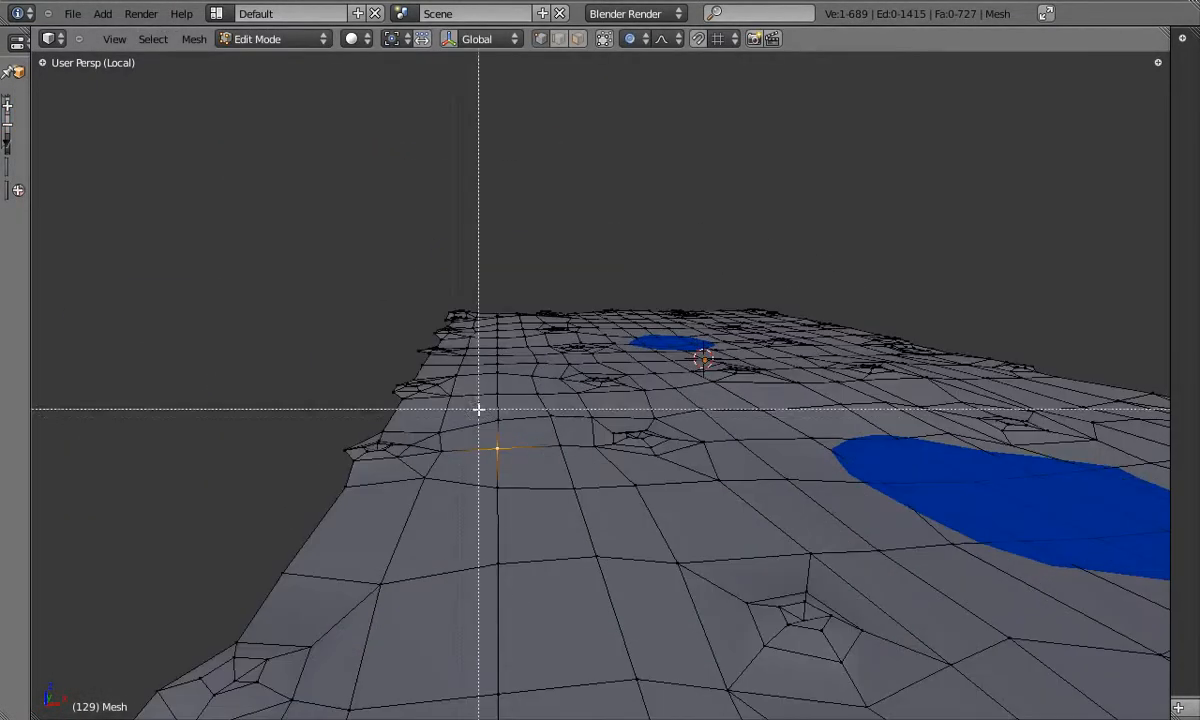
{"action": "left_click_drag", "start_coordinate": [474, 398], "coordinate": [592, 502]}
Position a further copy of the water face under the new hollow near the ground's outer edge
{"action": "key", "text": "g"}
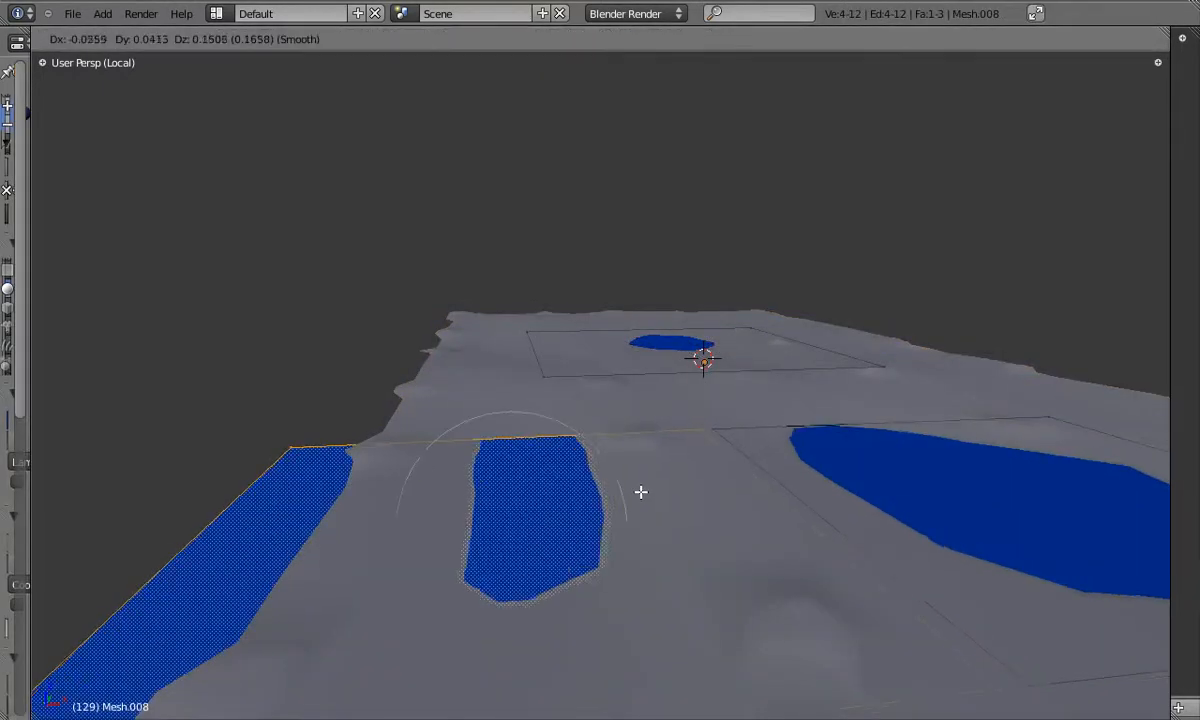
{"action": "left_click", "coordinate": [641, 494]}
{"action": "scroll", "coordinate": [641, 494], "scroll_direction": "down", "scroll_amount": 2}
{"action": "middle_click_drag", "start_coordinate": [641, 490], "coordinate": [683, 568]}
Adjust the ground vertices at the near end of the narrow puddle to refine its outline
{"action": "middle_click_drag", "start_coordinate": [740, 522], "coordinate": [725, 495]}
{"action": "scroll", "coordinate": [725, 495], "scroll_direction": "up", "scroll_amount": 2}
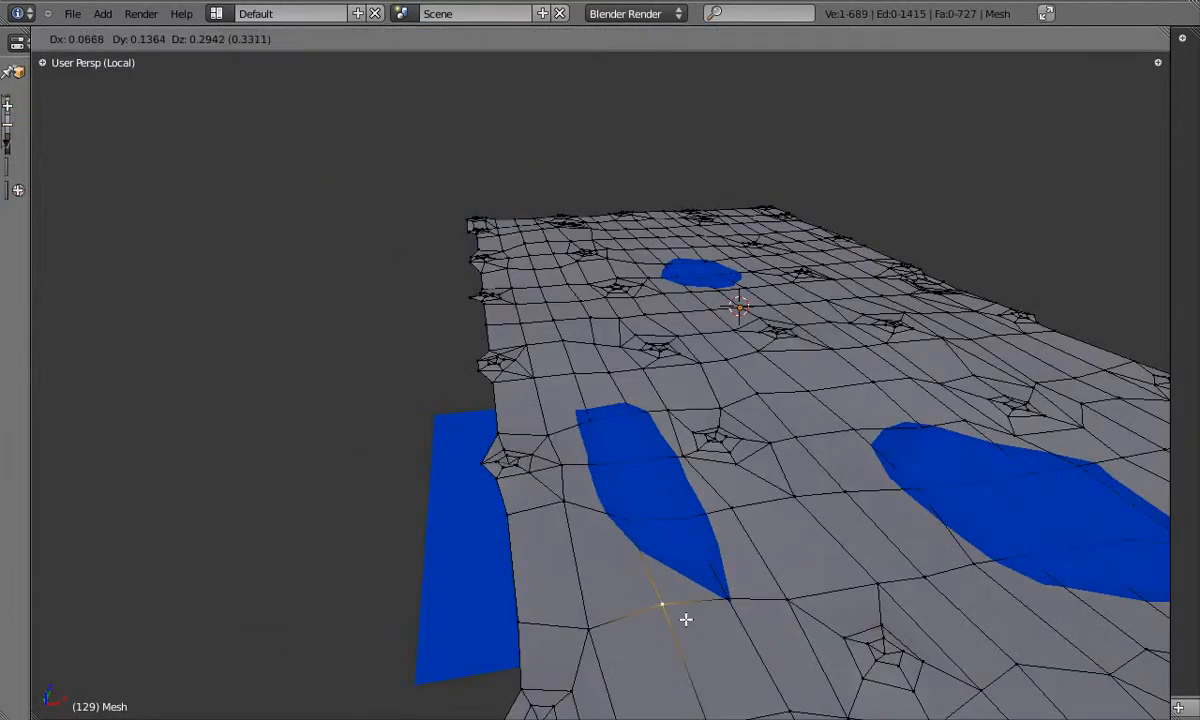
{"action": "key", "text": "Tab"}
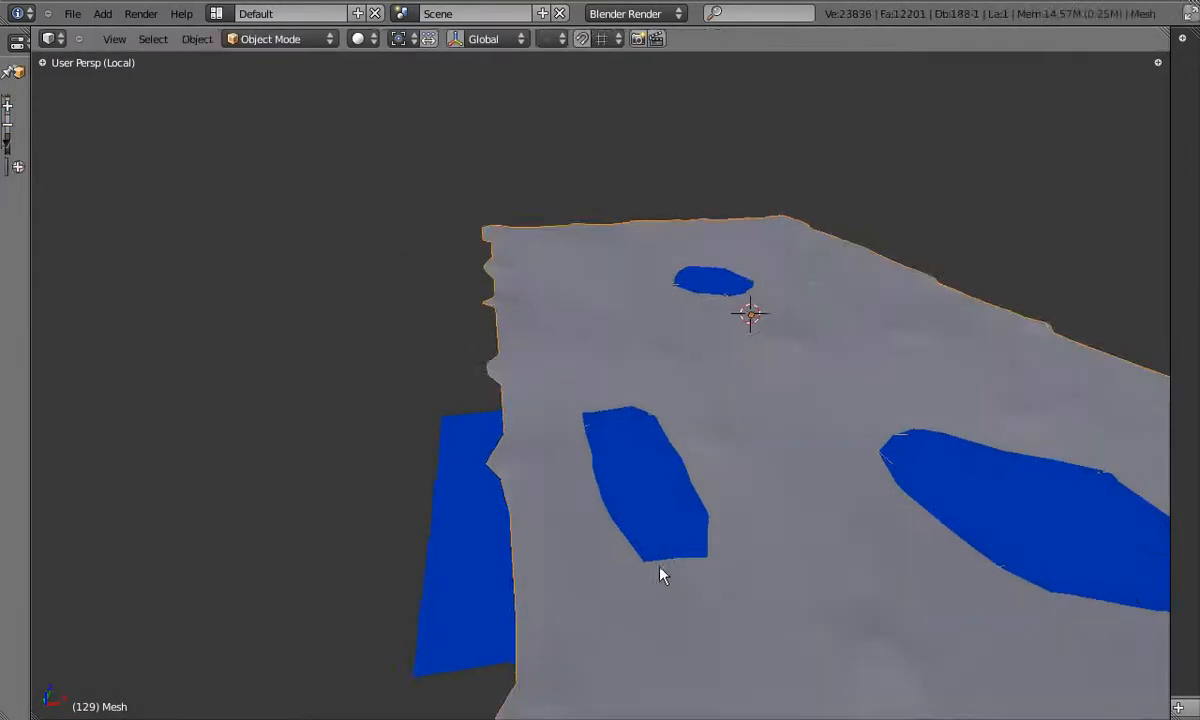
{"action": "middle_click_drag", "start_coordinate": [674, 588], "coordinate": [721, 470]}
{"action": "key", "text": "Tab"}
{"action": "right_click", "coordinate": [732, 484]}
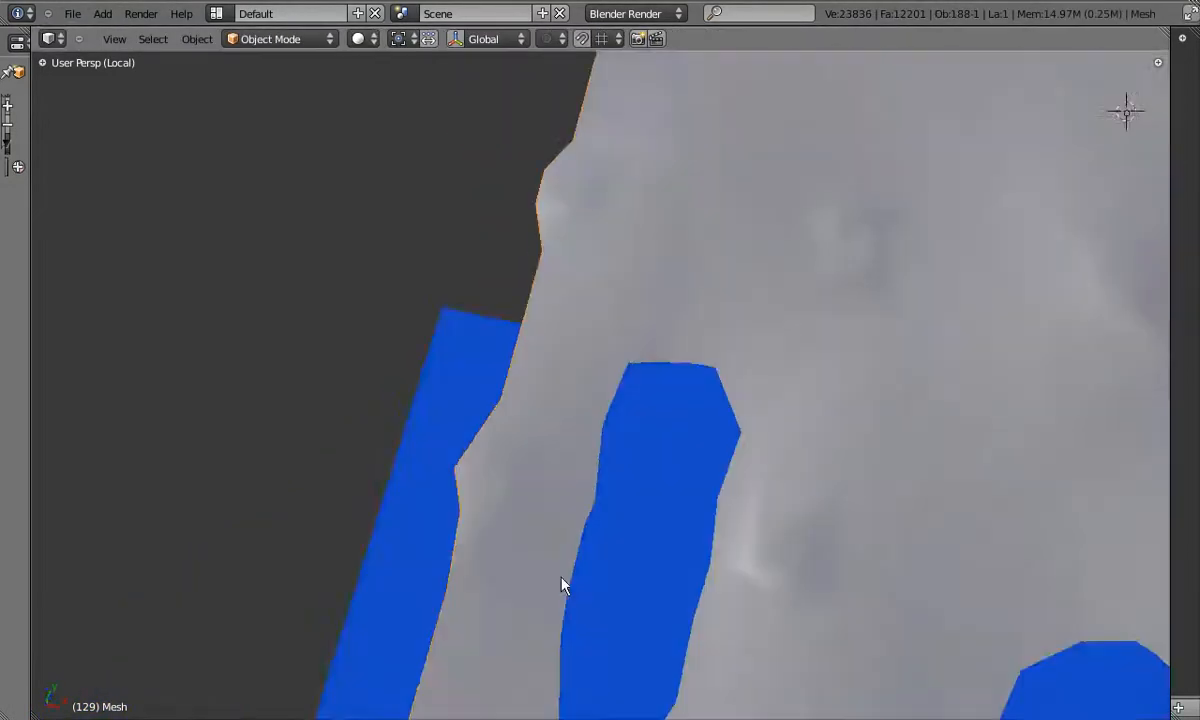
Move the ground vertices between the narrow puddle and the ground's outer edge to improve the shoreline
{"action": "scroll", "coordinate": [561, 577], "scroll_direction": "down", "scroll_amount": 4}
{"action": "middle_click_drag", "start_coordinate": [561, 577], "coordinate": [608, 432]}
{"action": "scroll", "coordinate": [608, 432], "scroll_direction": "up", "scroll_amount": 3}
{"action": "key", "text": "Tab"}
{"action": "right_click", "coordinate": [606, 432]}
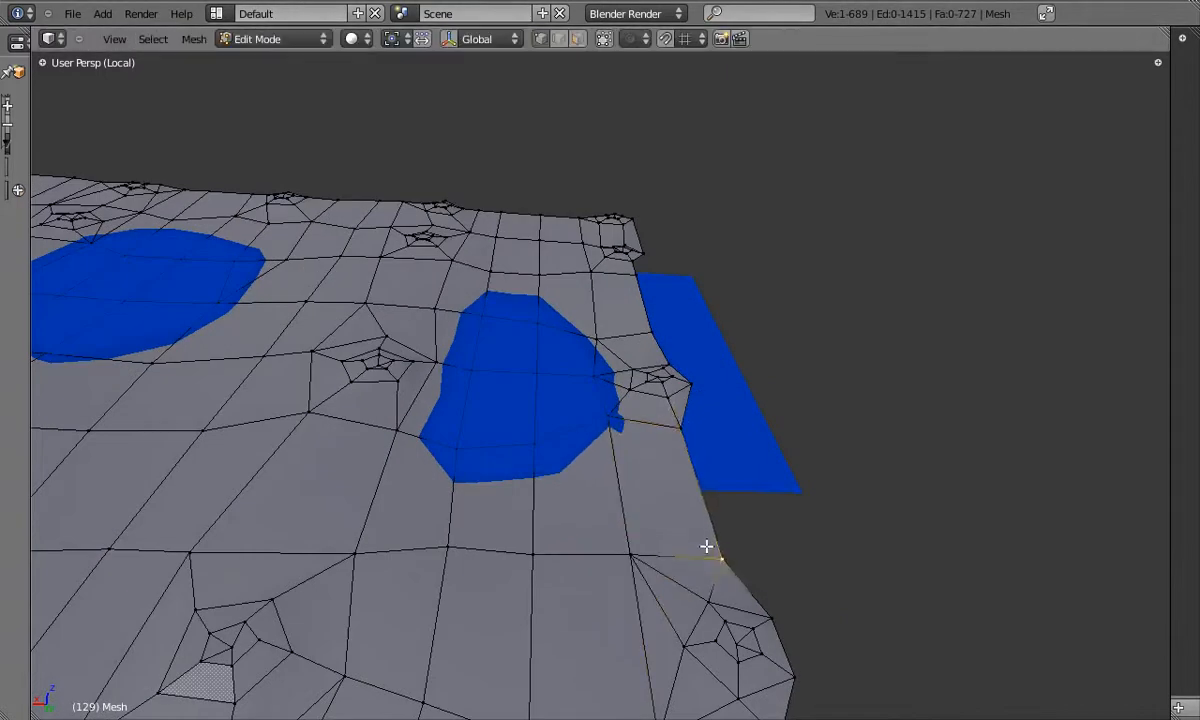
{"action": "scroll", "coordinate": [607, 414], "scroll_direction": "up", "scroll_amount": 2}
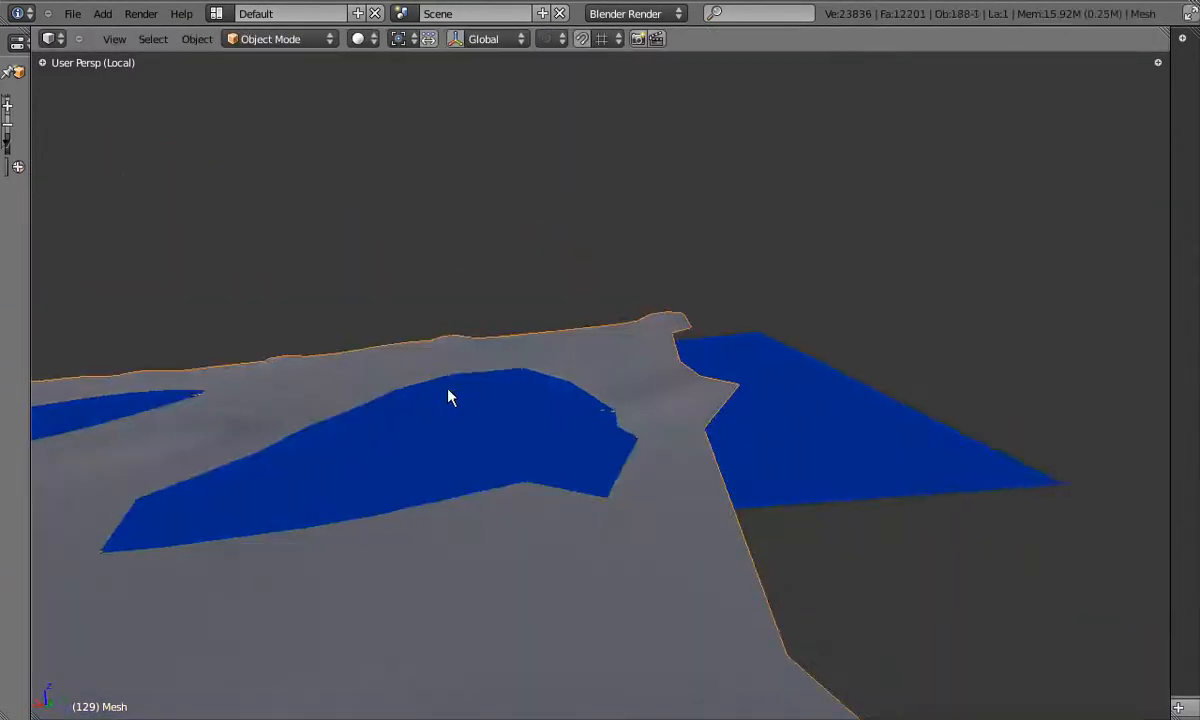
Duplicate the water face near the ground's front end, place the copy at the opposite long edge, and scale it down
{"action": "key", "text": "a"}
{"action": "middle_click_drag", "start_coordinate": [449, 397], "coordinate": [651, 394]}
{"action": "scroll", "coordinate": [662, 428], "scroll_direction": "down", "scroll_amount": 3}
{"action": "scroll", "coordinate": [801, 399], "scroll_direction": "down", "scroll_amount": 3}
{"action": "key", "text": "KP_7"}
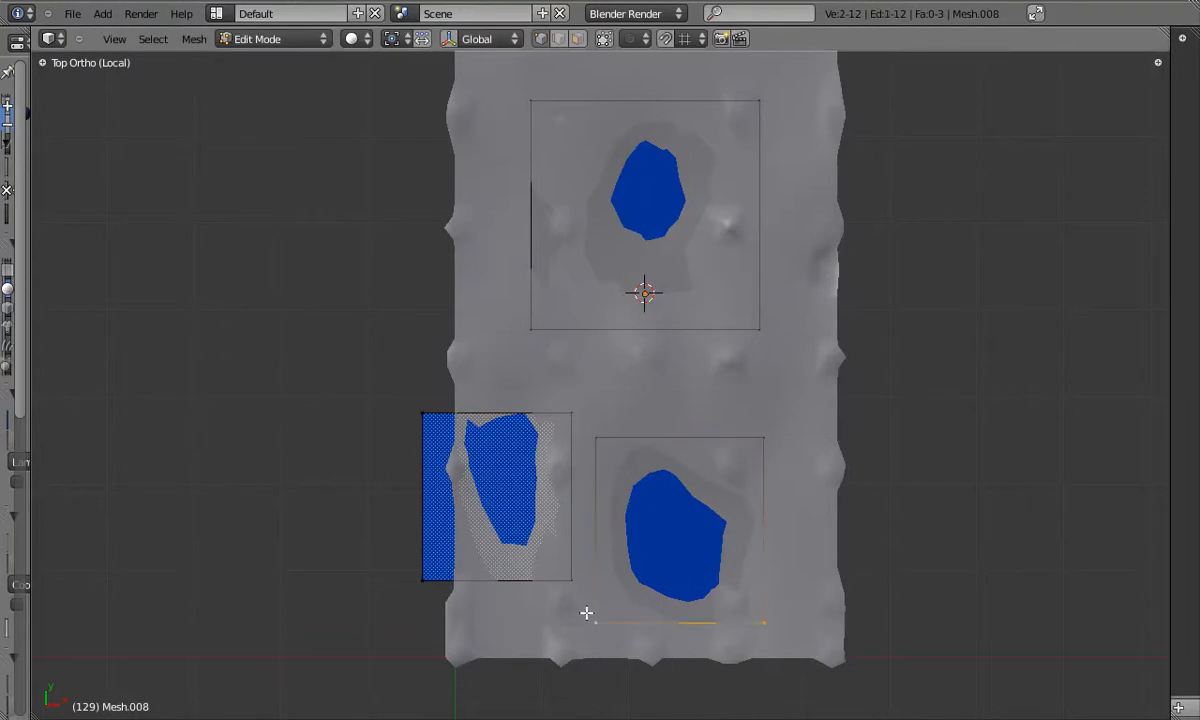
{"action": "right_click", "coordinate": [597, 437], "text": "shift"}
{"action": "key", "text": "shift+d"}
{"action": "left_click", "coordinate": [839, 253]}
{"action": "middle_click_drag", "start_coordinate": [839, 253], "coordinate": [682, 362], "text": "shift"}
{"action": "scroll", "coordinate": [900, 335], "scroll_direction": "up", "scroll_amount": 3}
{"action": "key", "text": "s"}
{"action": "left_click", "coordinate": [820, 362]}
Position the small water face under the little hollow beside the ground's long outer edge
{"action": "middle_click_drag", "start_coordinate": [650, 560], "coordinate": [632, 458]}
{"action": "scroll", "coordinate": [664, 407], "scroll_direction": "up", "scroll_amount": 3}
{"action": "key", "text": "g"}
{"action": "left_click", "coordinate": [664, 399]}
{"action": "key", "text": "Tab"}
{"action": "scroll", "coordinate": [664, 399], "scroll_direction": "down", "scroll_amount": 4}
{"action": "key", "text": "KP_7"}
{"action": "scroll", "coordinate": [739, 338], "scroll_direction": "down", "scroll_amount": 5}
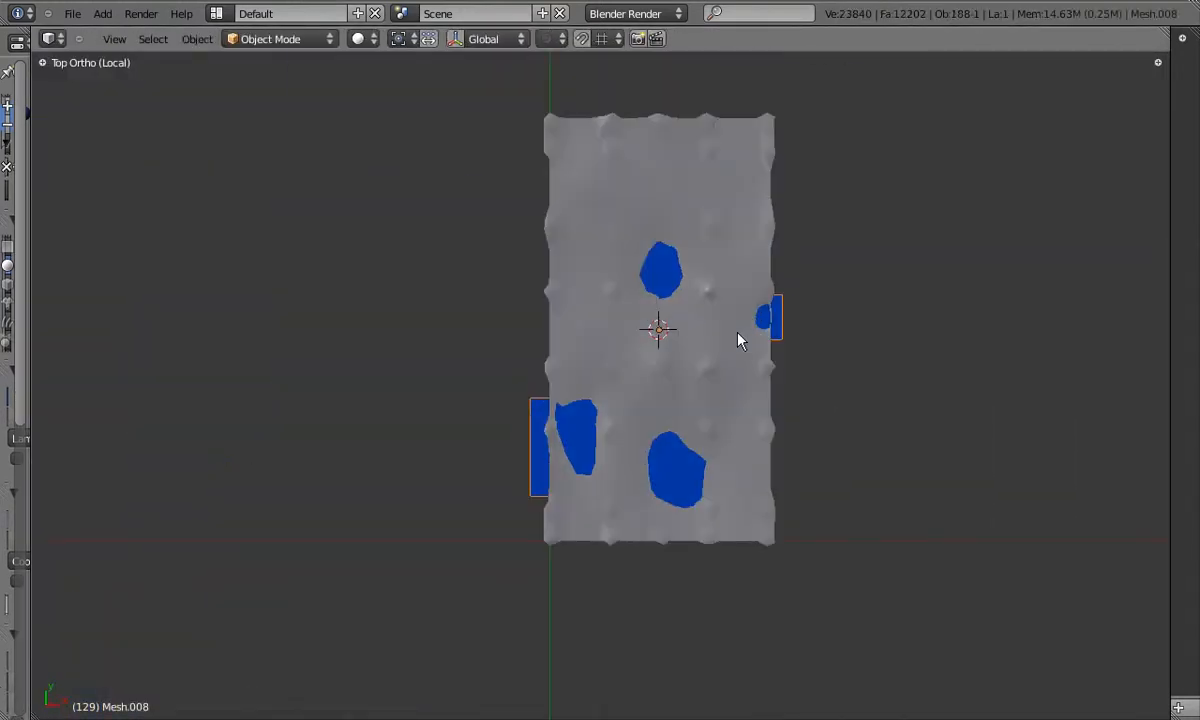
Sink a ground vertex near the far corner with proportional editing to form another hollow
{"action": "middle_click_drag", "start_coordinate": [739, 338], "coordinate": [704, 351], "text": "shift"}
{"action": "scroll", "coordinate": [705, 200], "scroll_direction": "up", "scroll_amount": 3}
{"action": "key", "text": "Tab"}
{"action": "middle_click_drag", "start_coordinate": [705, 186], "coordinate": [687, 367]}
{"action": "right_click", "coordinate": [686, 343]}
{"action": "key", "text": "g"}
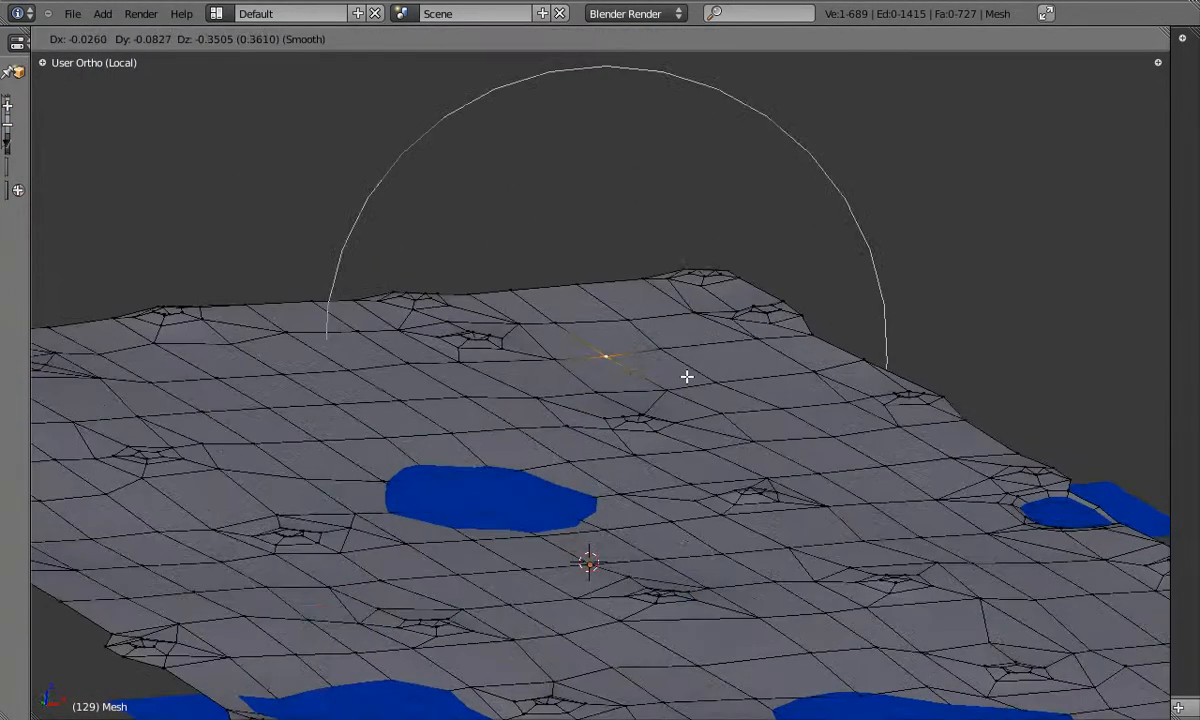
{"action": "left_click", "coordinate": [685, 385]}
{"action": "key", "text": "Tab"}
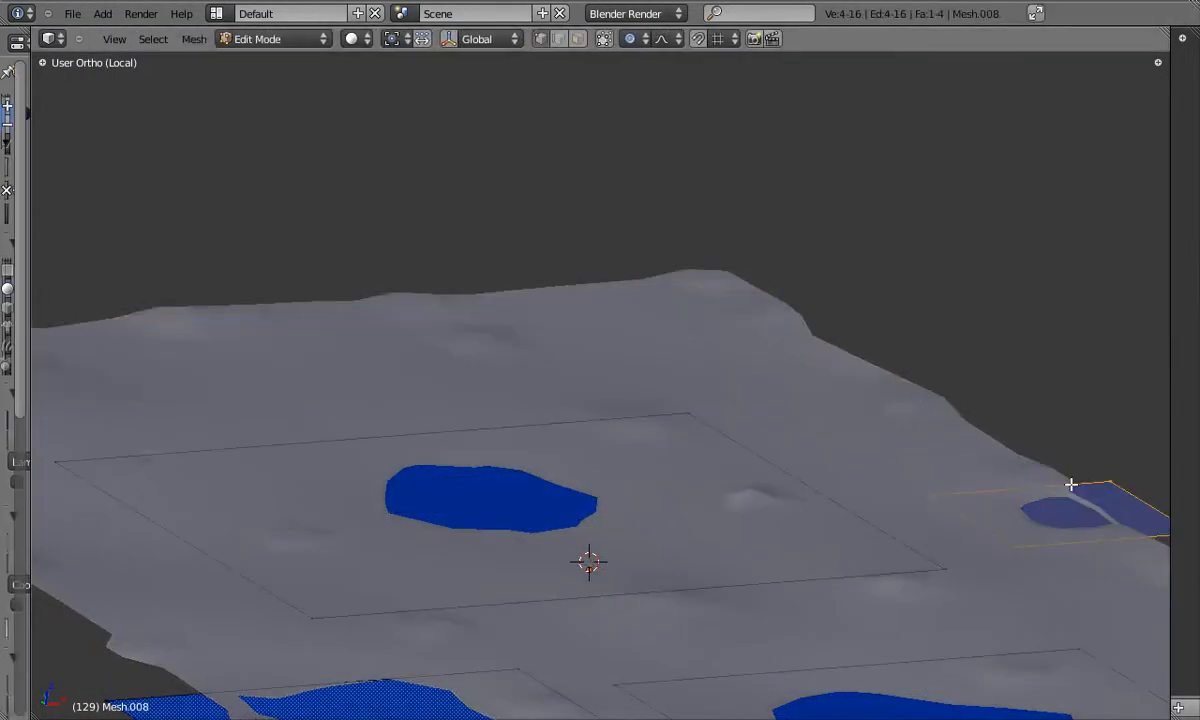
Copy the small water face over the far corner hollow and scale the copy up to cover it
{"action": "key", "text": "KP_7"}
{"action": "scroll", "coordinate": [1035, 553], "scroll_direction": "down", "scroll_amount": 4}
{"action": "key", "text": "shift+d"}
{"action": "left_click", "coordinate": [863, 351]}
{"action": "middle_click_drag", "start_coordinate": [863, 351], "coordinate": [734, 319], "text": "shift"}
{"action": "scroll", "coordinate": [734, 319], "scroll_direction": "up", "scroll_amount": 1}
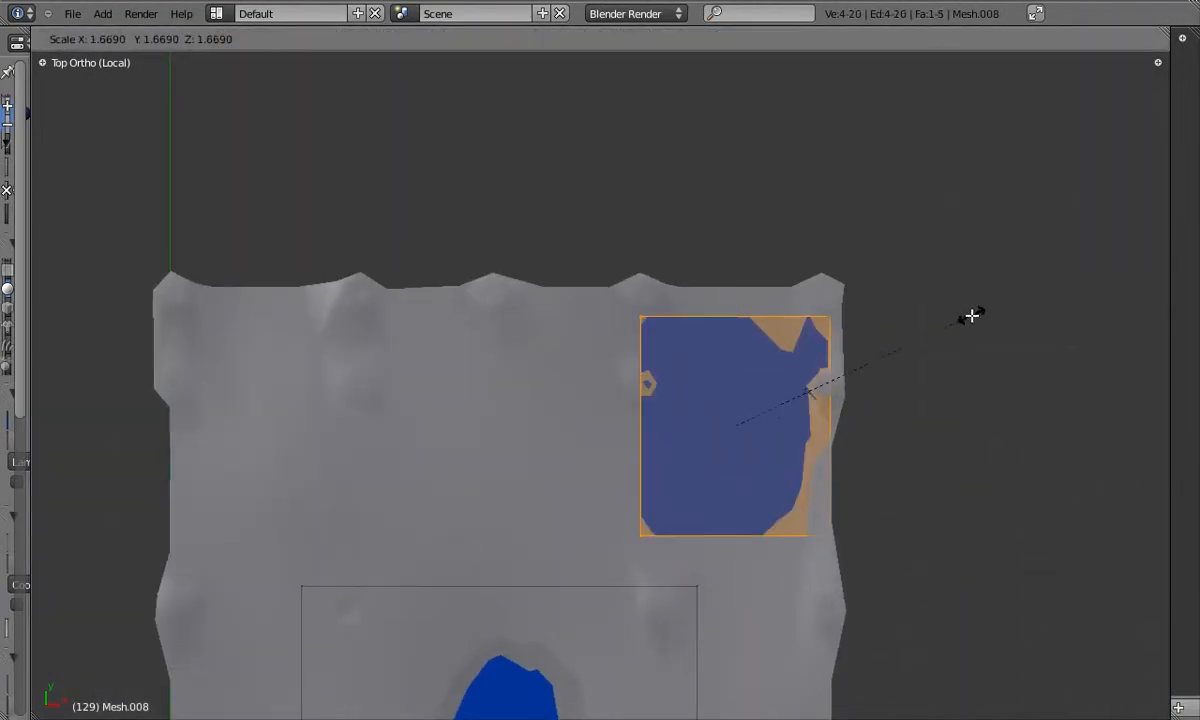
{"action": "left_click", "coordinate": [1112, 245]}
Reposition the enlarged water face beneath the far corner hollow in perspective view
{"action": "key", "text": "Tab"}
{"action": "middle_click_drag", "start_coordinate": [614, 450], "coordinate": [627, 305]}
{"action": "key", "text": "KP_5"}
{"action": "scroll", "coordinate": [700, 525], "scroll_direction": "up", "scroll_amount": 5}
{"action": "key", "text": "Tab"}
{"action": "key", "text": "g"}
{"action": "key", "text": "x"}
{"action": "left_click", "coordinate": [938, 453]}
Move the ground vertices along the near shoreline of the corner puddle to refine its outline
{"action": "key", "text": "Tab"}
{"action": "right_click", "coordinate": [758, 605]}
{"action": "key", "text": "Tab"}
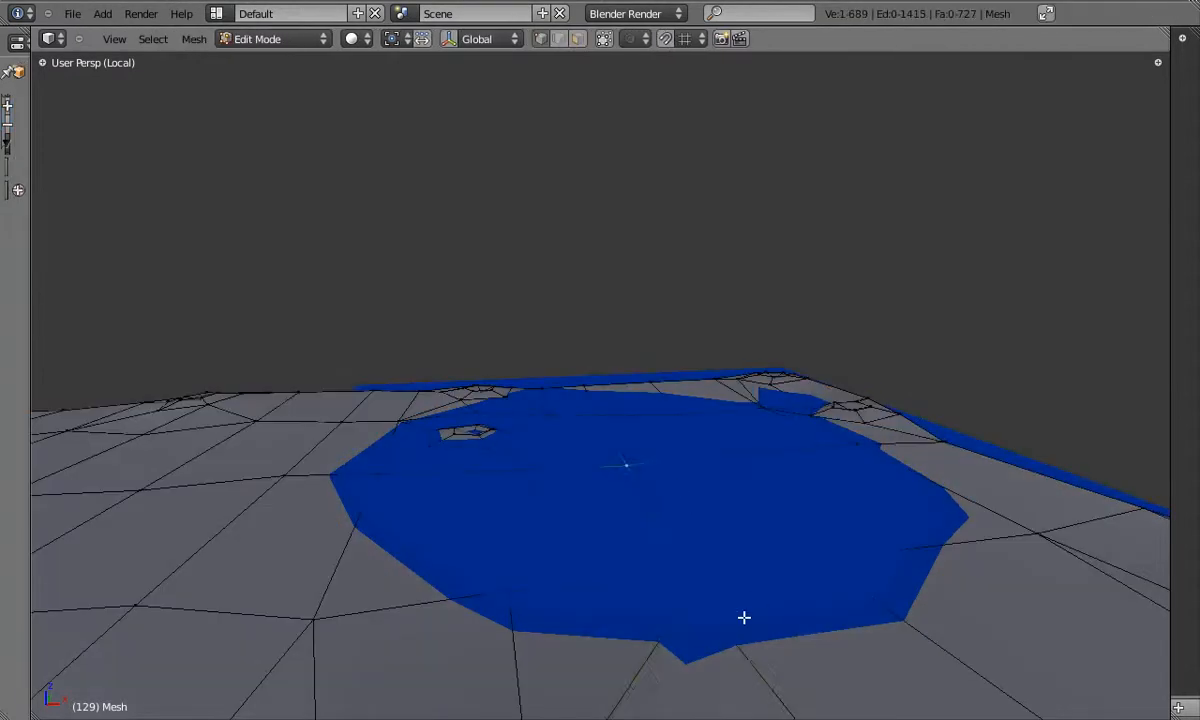
{"action": "key", "text": "g"}
{"action": "left_click", "coordinate": [755, 603]}
{"action": "scroll", "coordinate": [753, 603], "scroll_direction": "down", "scroll_amount": 3}
{"action": "key", "text": "g"}
{"action": "left_click", "coordinate": [820, 543]}
{"action": "scroll", "coordinate": [745, 477], "scroll_direction": "up", "scroll_amount": 4}
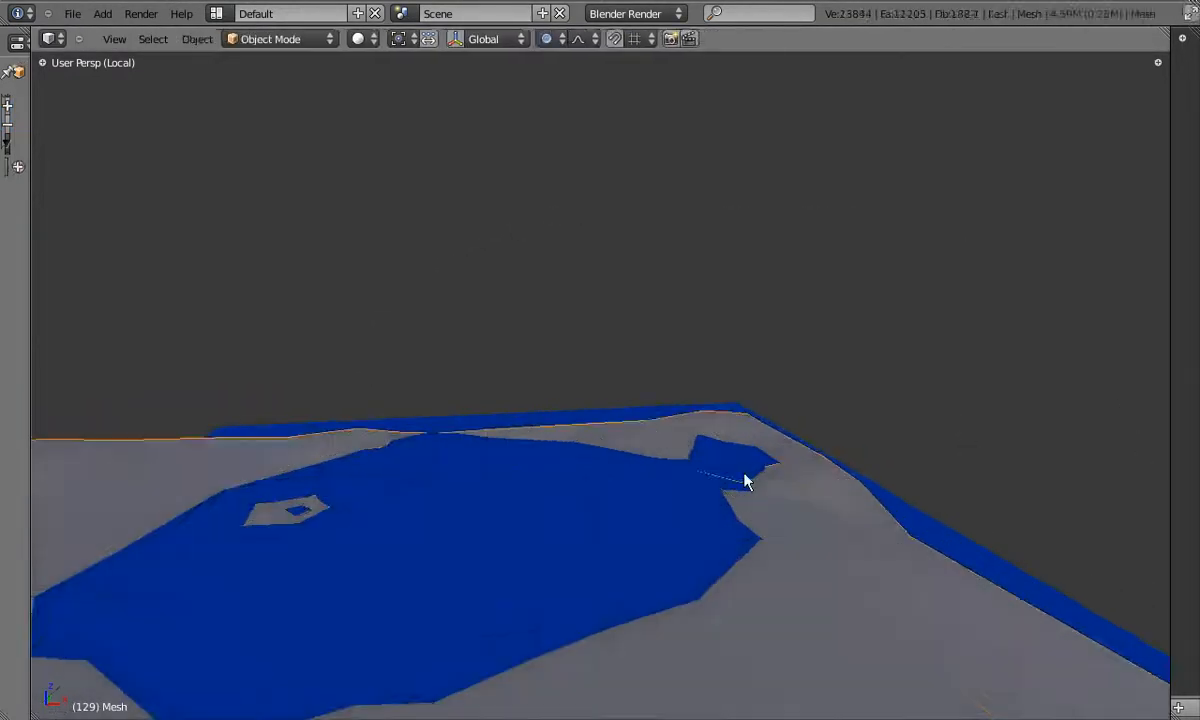
Raise the ground between the corner puddle and the post mound in the corner to separate the water from it
{"action": "left_click", "coordinate": [741, 451]}
{"action": "key", "text": "Tab"}
{"action": "key", "text": "Tab"}
{"action": "right_click", "coordinate": [770, 543]}
{"action": "key", "text": "g"}
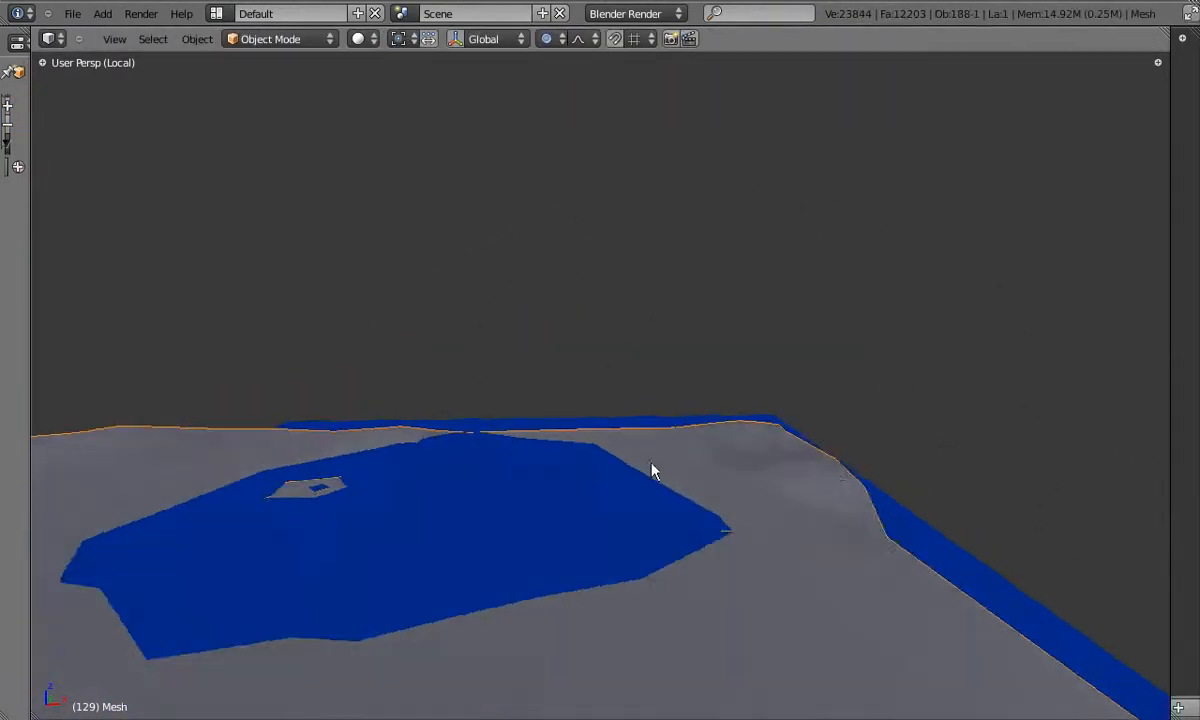
{"action": "left_click", "coordinate": [764, 530]}
{"action": "key", "text": "Tab"}
Adjust the ground vertices between the corner puddle and the far end of the ground to clean up that shoreline
{"action": "middle_click_drag", "start_coordinate": [652, 478], "coordinate": [494, 438]}
{"action": "key", "text": "Tab"}
{"action": "right_click", "coordinate": [463, 447]}
{"action": "key", "text": "g"}
{"action": "left_click", "coordinate": [448, 432]}
{"action": "key", "text": "Tab"}
{"action": "scroll", "coordinate": [530, 474], "scroll_direction": "down", "scroll_amount": 4}
{"action": "key", "text": "a"}
{"action": "key", "text": "Tab"}
{"action": "scroll", "coordinate": [517, 440], "scroll_direction": "up", "scroll_amount": 3}
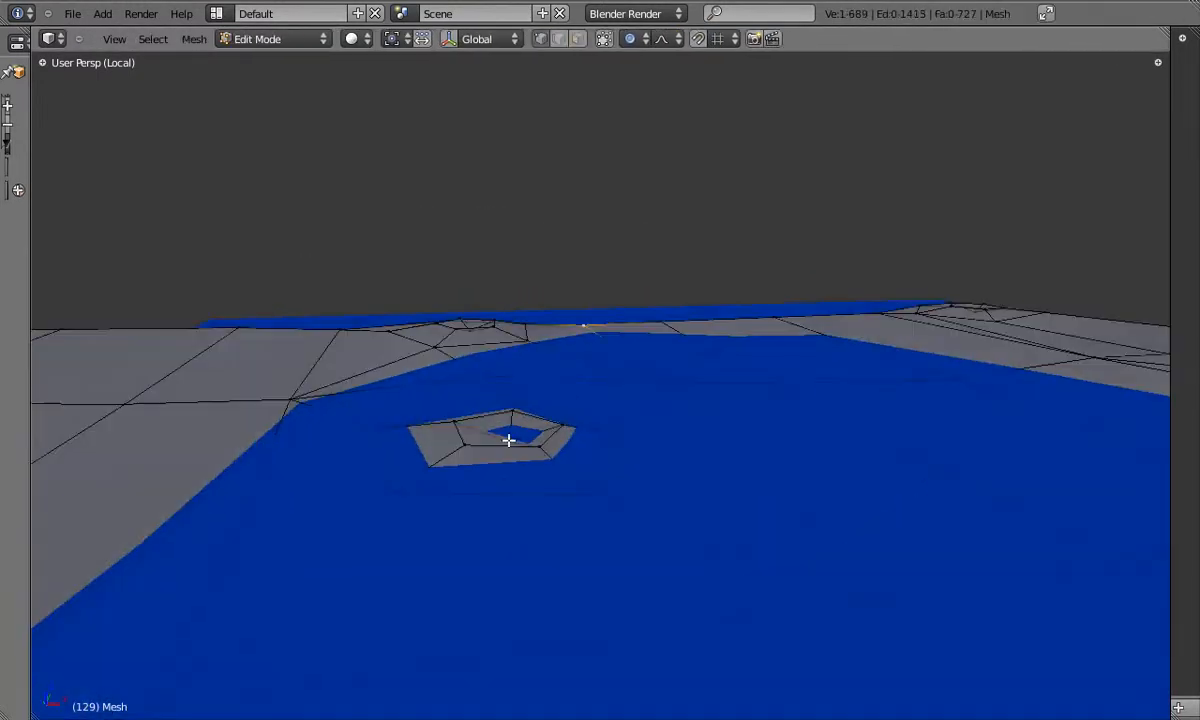
{"action": "left_click", "coordinate": [588, 419]}
{"action": "key", "text": "Tab"}
{"action": "scroll", "coordinate": [581, 424], "scroll_direction": "down", "scroll_amount": 4}
{"action": "middle_click_drag", "start_coordinate": [580, 424], "coordinate": [677, 418]}
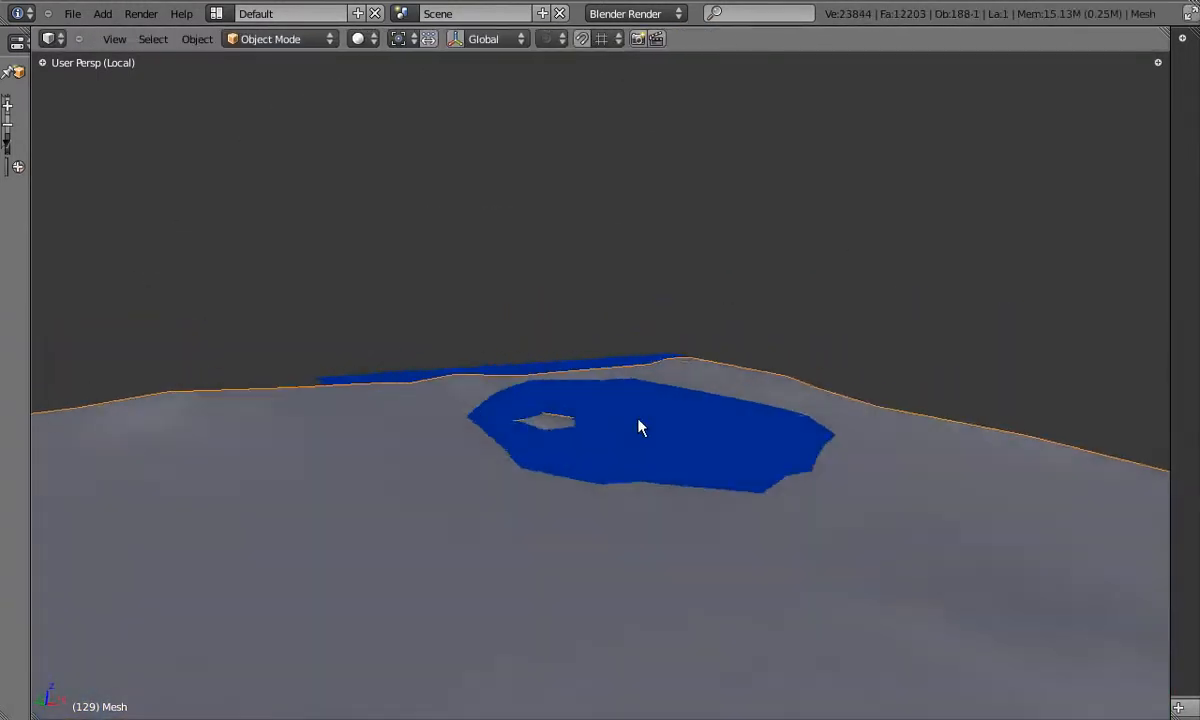
Reshape the post mound inside the corner puddle so that the ground closes over its centre
{"action": "key", "text": "Tab"}
{"action": "scroll", "coordinate": [536, 436], "scroll_direction": "up", "scroll_amount": 4}
{"action": "key", "text": "Tab"}
{"action": "scroll", "coordinate": [592, 436], "scroll_direction": "down", "scroll_amount": 4}
{"action": "middle_click_drag", "start_coordinate": [592, 436], "coordinate": [563, 426]}
{"action": "key", "text": "Tab"}
{"action": "scroll", "coordinate": [528, 420], "scroll_direction": "up", "scroll_amount": 5}
{"action": "scroll", "coordinate": [589, 394], "scroll_direction": "down", "scroll_amount": 2}
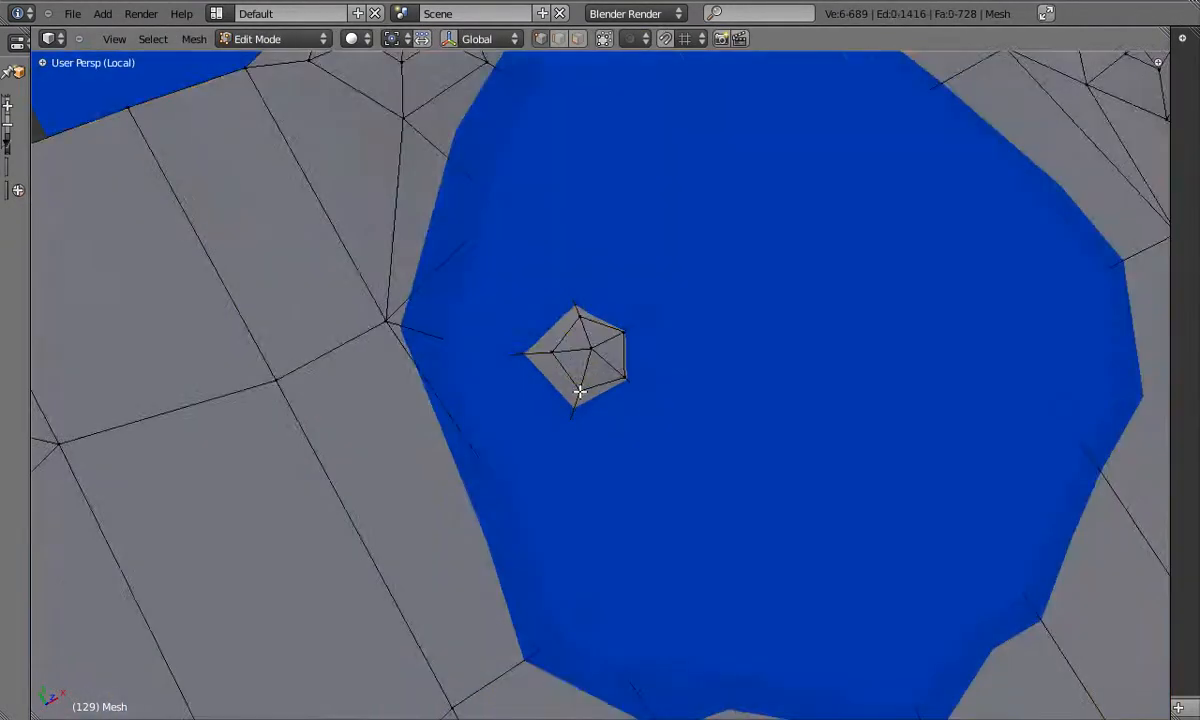
{"action": "key", "text": "a"}
{"action": "right_click", "coordinate": [554, 379], "text": "alt"}
{"action": "key", "text": "g"}
{"action": "middle_click_drag", "start_coordinate": [576, 419], "coordinate": [617, 384]}
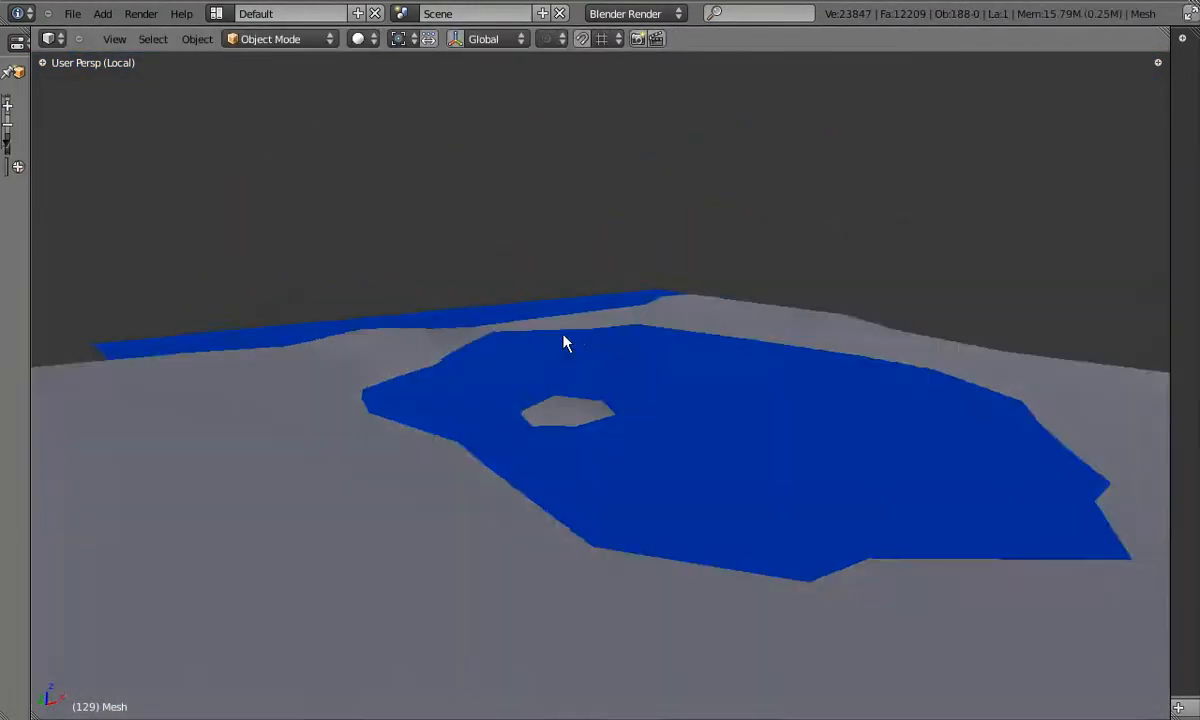
{"action": "scroll", "coordinate": [560, 467], "scroll_direction": "up", "scroll_amount": 2}
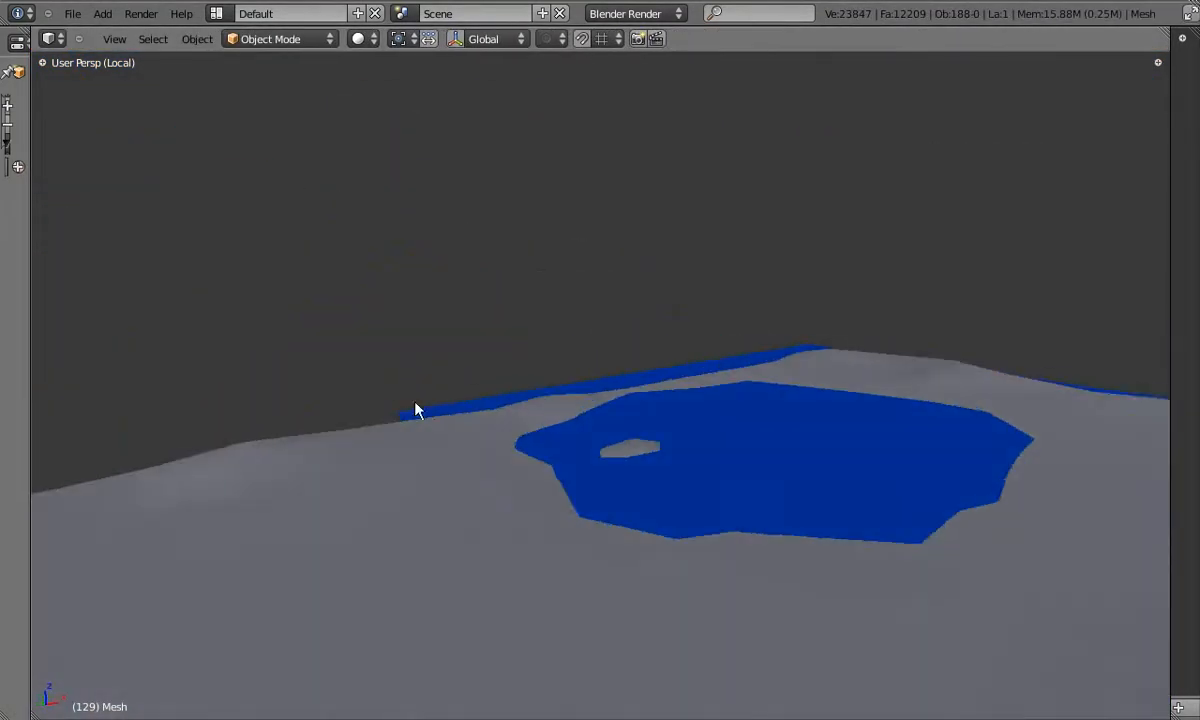
Bring back the full barn scene to check the puddles in context and save the file
{"action": "middle_click_drag", "start_coordinate": [415, 407], "coordinate": [651, 476]}
{"action": "key", "text": "KP_7"}
{"action": "key", "text": "KP_5"}
{"action": "scroll", "coordinate": [632, 327], "scroll_direction": "up", "scroll_amount": 2}
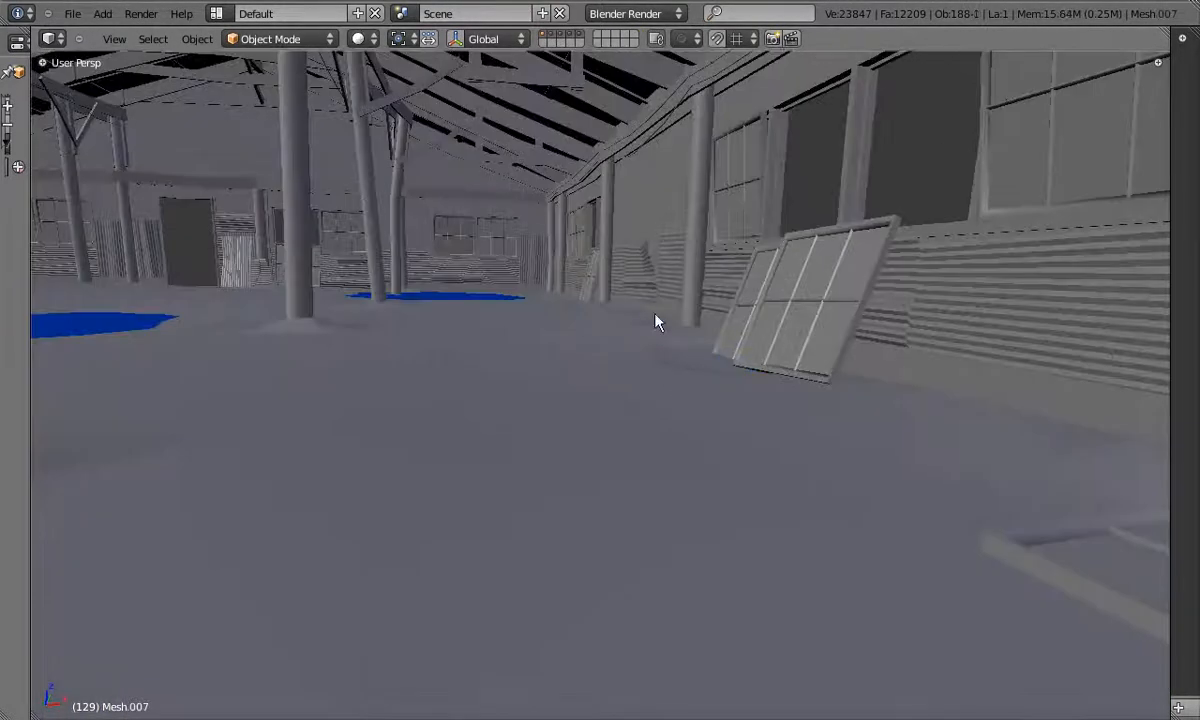
{"action": "mouse_move", "coordinate": [657, 316]}
{"action": "middle_mouse_down"}
{"action": "mouse_move", "coordinate": [565, 383]}
{"action": "mouse_move", "coordinate": [429, 380]}
{"action": "mouse_move", "coordinate": [614, 487]}
{"action": "mouse_move", "coordinate": [413, 393]}
{"action": "mouse_move", "coordinate": [655, 483]}
{"action": "mouse_move", "coordinate": [456, 368]}
{"action": "mouse_move", "coordinate": [455, 418]}
{"action": "mouse_move", "coordinate": [611, 343]}
{"action": "mouse_move", "coordinate": [568, 450]}
{"action": "mouse_move", "coordinate": [477, 383]}
{"action": "middle_mouse_up"}
{"action": "key", "text": "ctrl+s"}
{"action": "left_click", "coordinate": [619, 452]}
Examine the ground and water faces against the barn structure in wireframe and solid shading
{"action": "key", "text": "Tab"}
{"action": "key", "text": "z"}
{"action": "key", "text": "KP_Divide"}
{"action": "key", "text": "KP_7"}
{"action": "key", "text": "KP_Divide"}
{"action": "key", "text": "Tab"}
{"action": "key", "text": "z"}
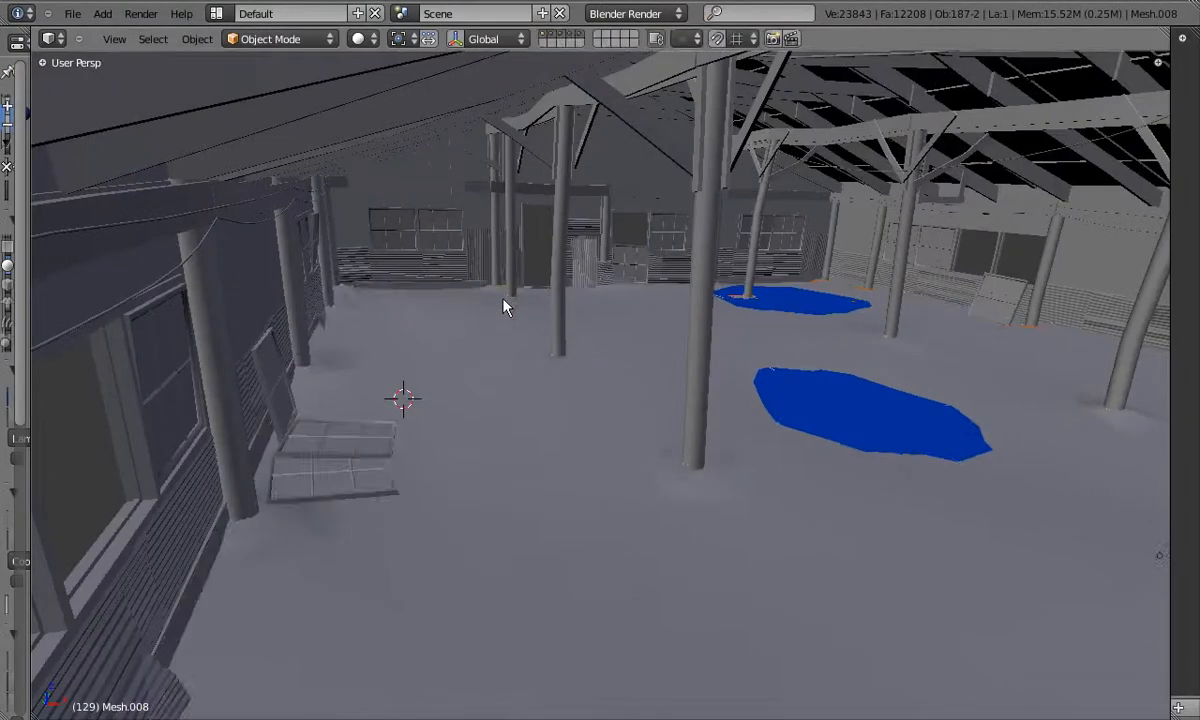
Isolate the ground and water, and shape a new hollow near the empty long edge with proportional editing
{"action": "key", "text": "KP_Divide"}
{"action": "key", "text": "KP_7"}
{"action": "key", "text": "KP_5"}
{"action": "key", "text": "Tab"}
{"action": "scroll", "coordinate": [503, 306], "scroll_direction": "up", "scroll_amount": 6}
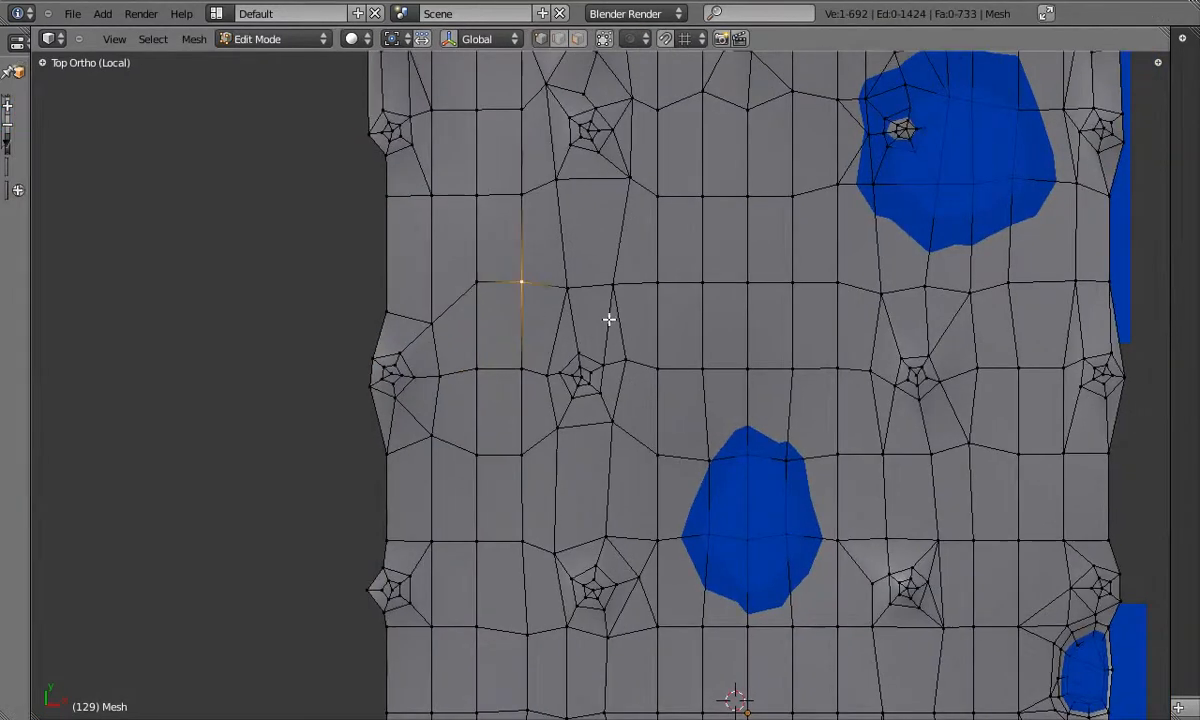
{"action": "middle_click_drag", "start_coordinate": [539, 317], "coordinate": [567, 345]}
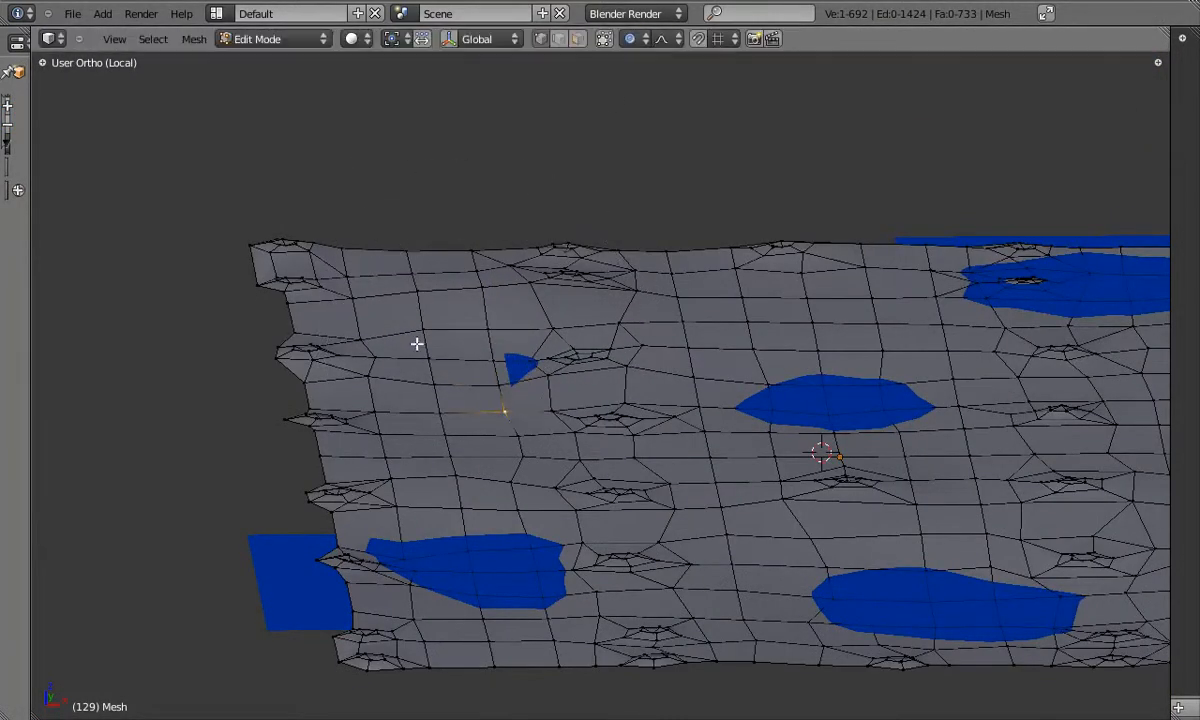
{"action": "left_click", "coordinate": [420, 313]}
Place a copy of the centre puddle's water face under the new hollow by the long edge
{"action": "key", "text": "Tab"}
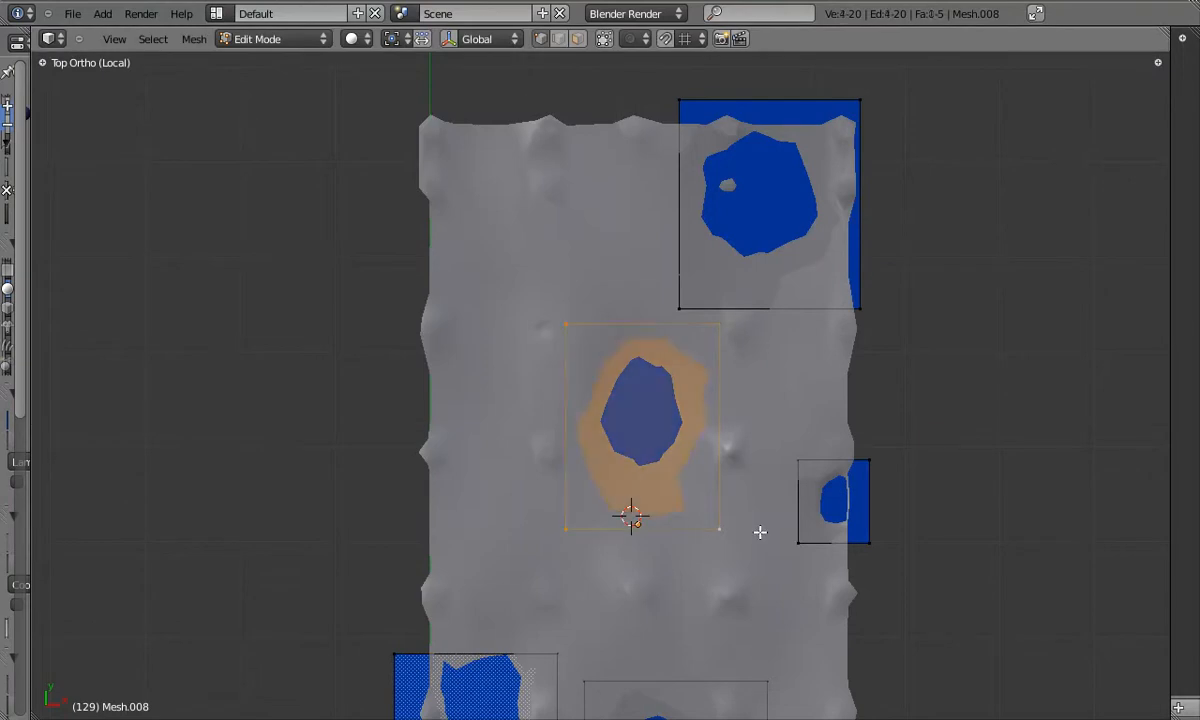
{"action": "left_click", "coordinate": [535, 240]}
{"action": "key", "text": "Tab"}
{"action": "middle_click_drag", "start_coordinate": [535, 240], "coordinate": [478, 413]}
Move a ground vertex beside the new hollow to adjust where the water shows through
{"action": "right_click", "coordinate": [560, 431]}
{"action": "key", "text": "Tab"}
{"action": "key", "text": "KP_5"}
{"action": "right_click", "coordinate": [611, 405], "text": "shift"}
{"action": "scroll", "coordinate": [258, 515], "scroll_direction": "down", "scroll_amount": 1}
{"action": "middle_click_drag", "start_coordinate": [258, 515], "coordinate": [174, 512], "text": "shift"}
{"action": "right_click", "coordinate": [172, 511]}
{"action": "key", "text": "g"}
{"action": "left_click", "coordinate": [173, 498]}
{"action": "key", "text": "Tab"}
Adjust the ground vertices at the far end of the new puddle to refine its outline
{"action": "middle_click_drag", "start_coordinate": [300, 445], "coordinate": [520, 400]}
{"action": "key", "text": "Tab"}
{"action": "right_click", "coordinate": [556, 262]}
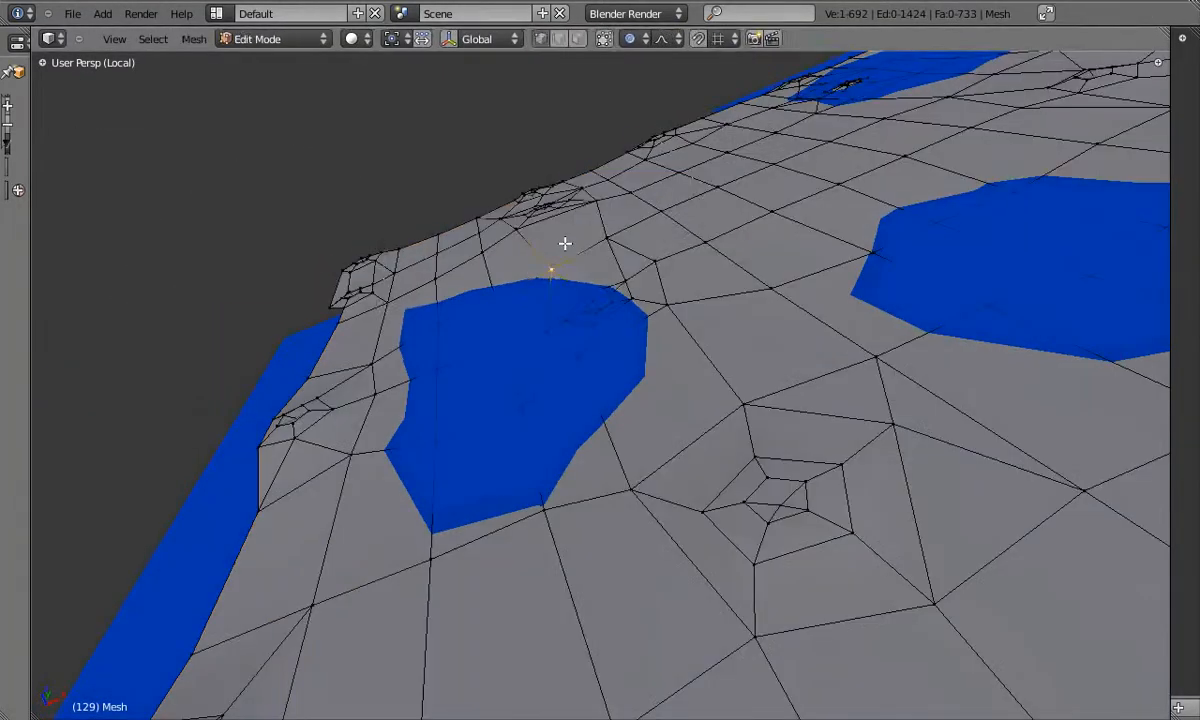
{"action": "key", "text": "Tab"}
{"action": "middle_click_drag", "start_coordinate": [522, 262], "coordinate": [599, 315]}
{"action": "key", "text": "Tab"}
{"action": "right_click", "coordinate": [357, 284]}
{"action": "key", "text": "g"}
{"action": "left_click", "coordinate": [361, 304]}
{"action": "key", "text": "Tab"}
Select the ground vertices along the near shoreline of the new puddle and undo the last change
{"action": "middle_click_drag", "start_coordinate": [425, 352], "coordinate": [500, 550]}
{"action": "key", "text": "Tab"}
{"action": "right_click", "coordinate": [500, 555]}
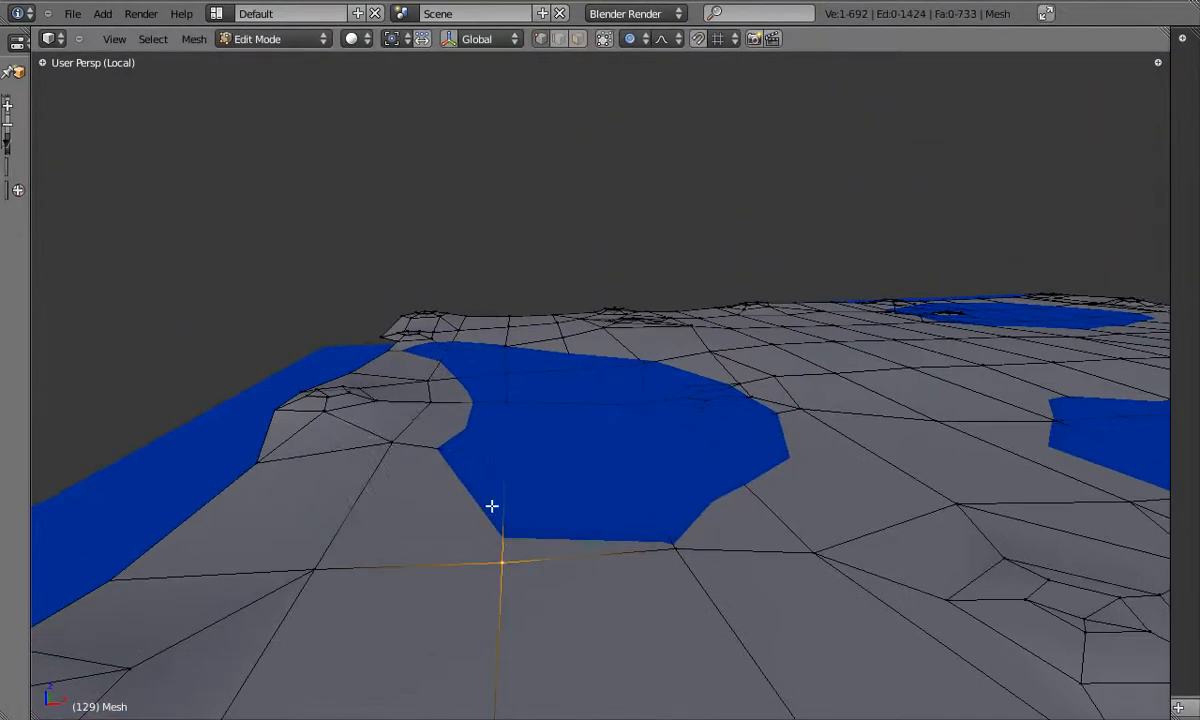
{"action": "key", "text": "Tab"}
{"action": "middle_click_drag", "start_coordinate": [612, 496], "coordinate": [633, 382]}
{"action": "key", "text": "Tab"}
{"action": "right_click", "coordinate": [648, 520]}
{"action": "right_click", "coordinate": [480, 532], "text": "shift"}
{"action": "key", "text": "Tab"}
{"action": "key", "text": "Tab"}
{"action": "key", "text": "ctrl+z"}
Lower the ground between the new puddle and the centre puddle with proportional editing so their water joins
{"action": "key", "text": "Tab"}
{"action": "scroll", "coordinate": [604, 350], "scroll_direction": "up", "scroll_amount": 3}
{"action": "key", "text": "Tab"}
{"action": "key", "text": "g"}
{"action": "left_click", "coordinate": [605, 364]}
{"action": "scroll", "coordinate": [622, 325], "scroll_direction": "up", "scroll_amount": 4}
{"action": "key", "text": "g"}
{"action": "left_click", "coordinate": [627, 362]}
{"action": "scroll", "coordinate": [627, 362], "scroll_direction": "down", "scroll_amount": 5}
{"action": "key", "text": "g"}
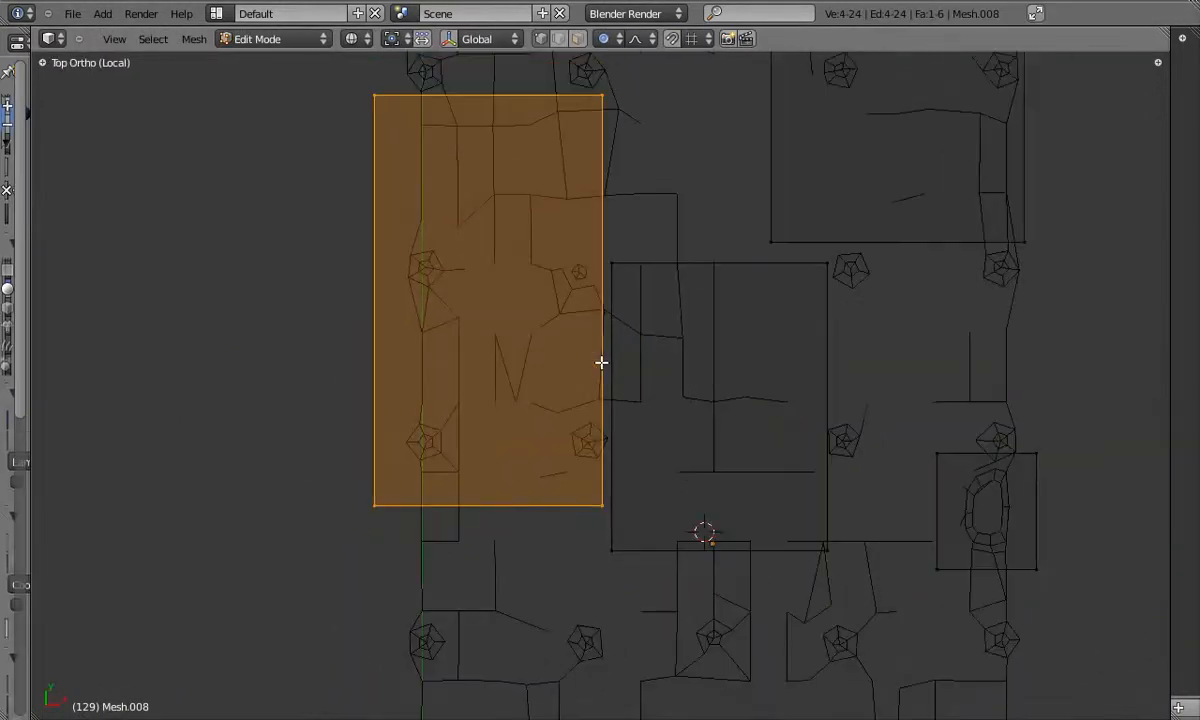
Merge the facing corner vertices of the long puddle's water plane and the centre water plane so the surfaces join
{"action": "key", "text": "z"}
{"action": "right_click", "coordinate": [619, 265]}
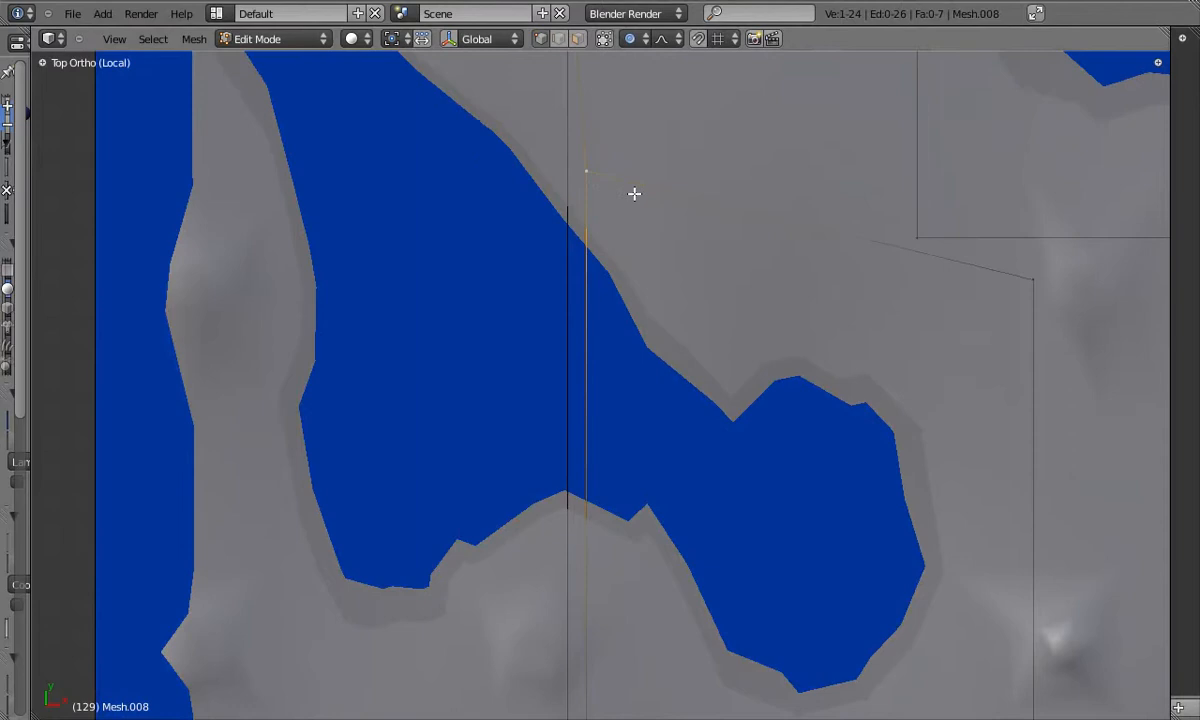
{"action": "scroll", "coordinate": [634, 193], "scroll_direction": "down", "scroll_amount": 3}
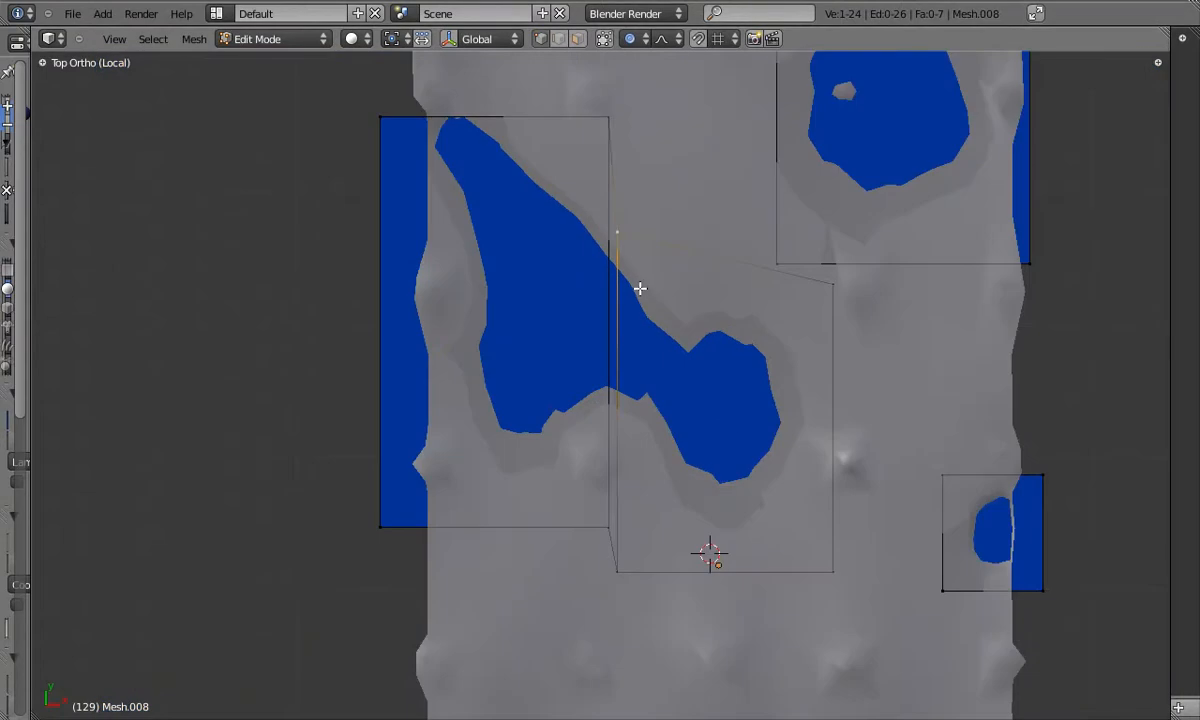
{"action": "right_click", "coordinate": [609, 130], "text": "shift"}
{"action": "key", "text": "w"}
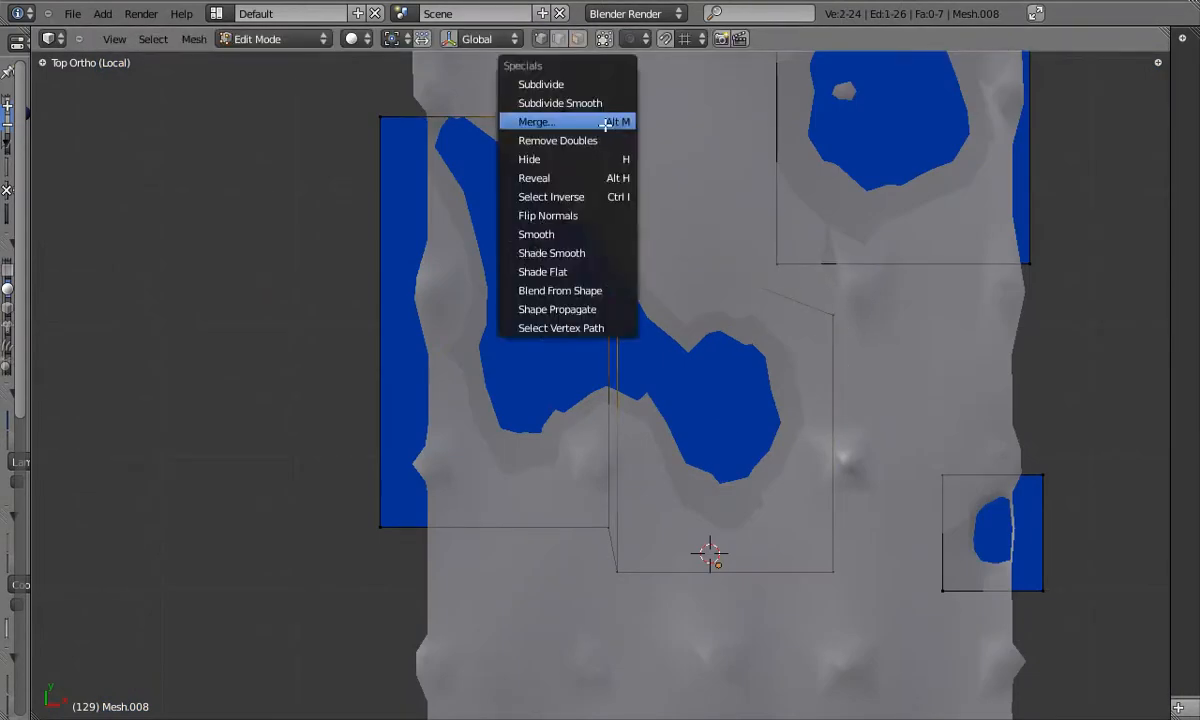
{"action": "key", "text": "w"}
{"action": "left_click", "coordinate": [614, 562]}
{"action": "left_click", "coordinate": [614, 562]}
{"action": "key", "text": "ctrl+z"}
{"action": "key", "text": "w"}
{"action": "left_click", "coordinate": [590, 489]}
{"action": "left_click", "coordinate": [590, 487]}
{"action": "left_click", "coordinate": [590, 487]}
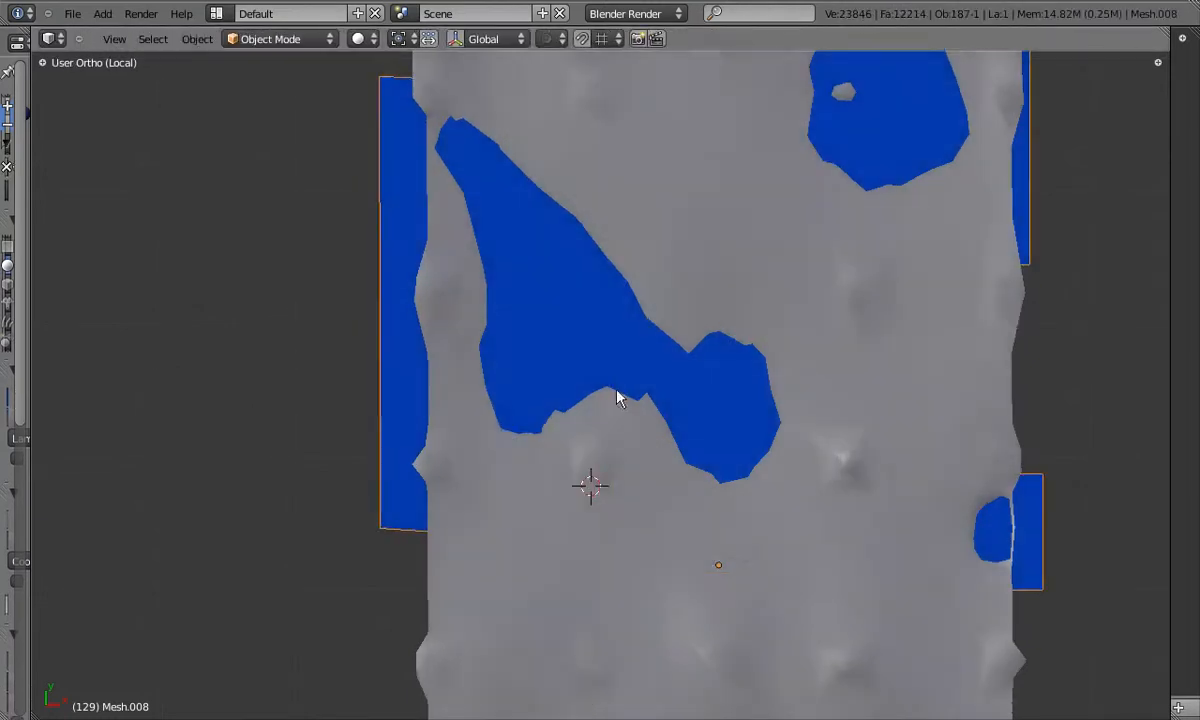
Move the ground vertex on the long puddle's near shoreline, between the edge post mound and the inner post mound
{"action": "key", "text": "Tab"}
{"action": "scroll", "coordinate": [611, 415], "scroll_direction": "up", "scroll_amount": 5}
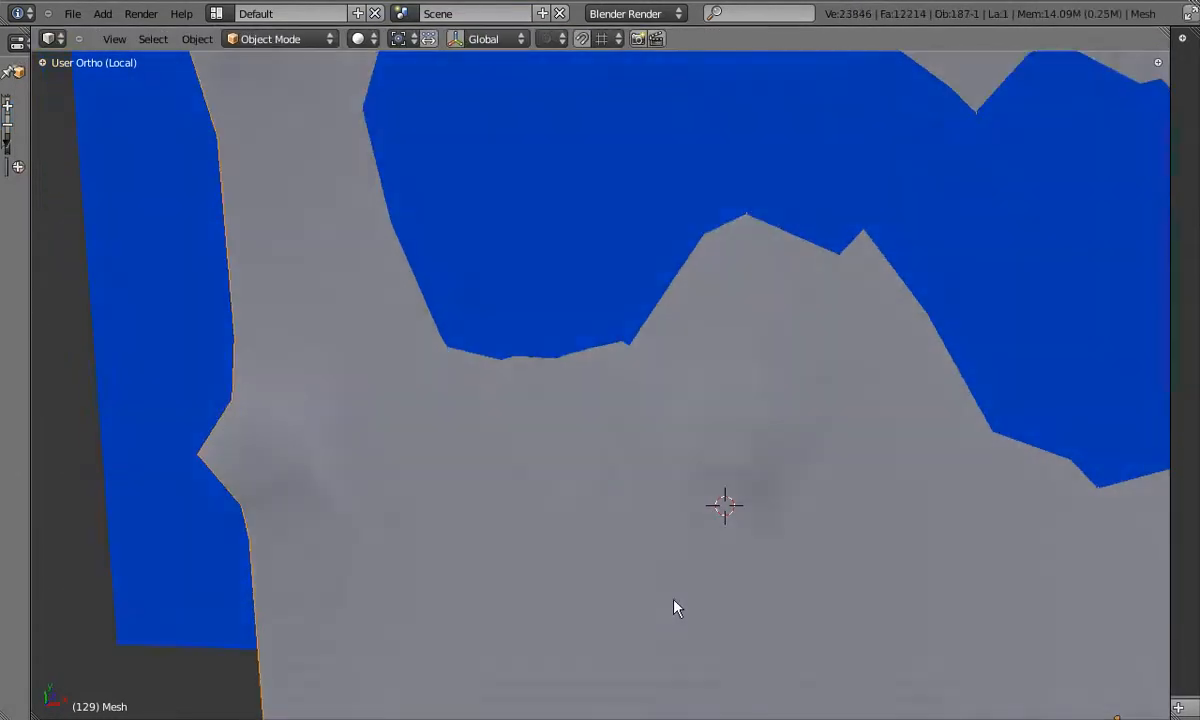
{"action": "key", "text": "Tab"}
{"action": "key", "text": "g"}
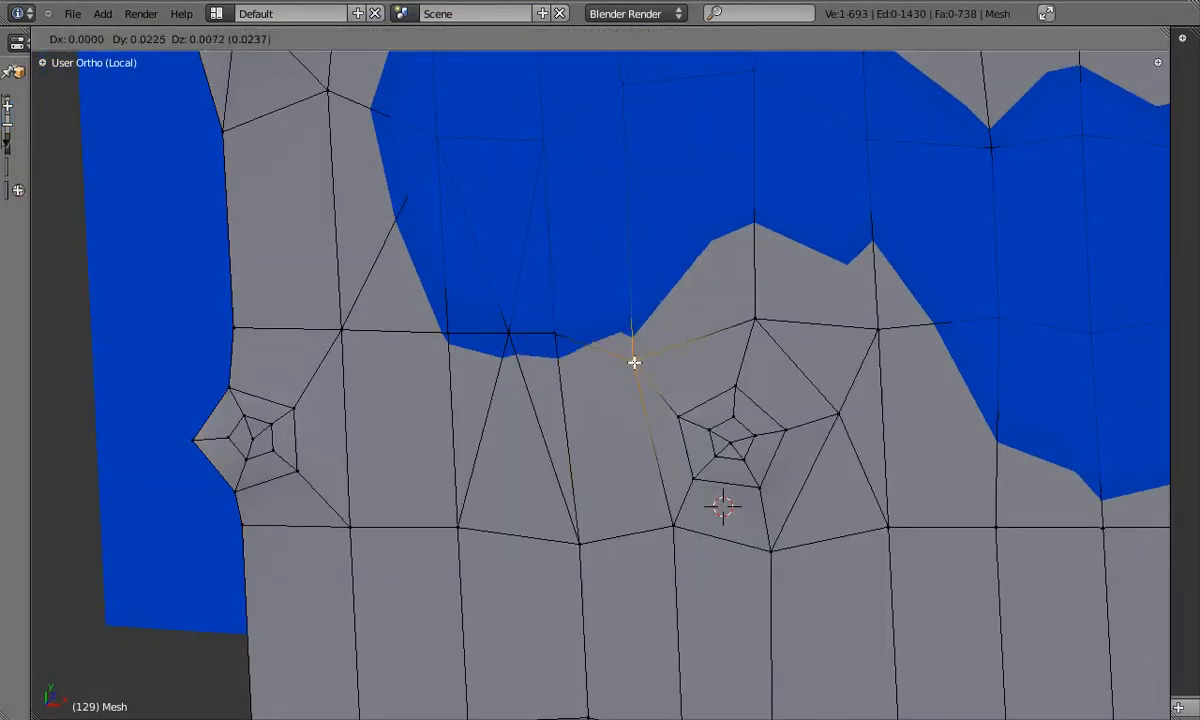
{"action": "middle_click_drag", "start_coordinate": [633, 375], "coordinate": [600, 424]}
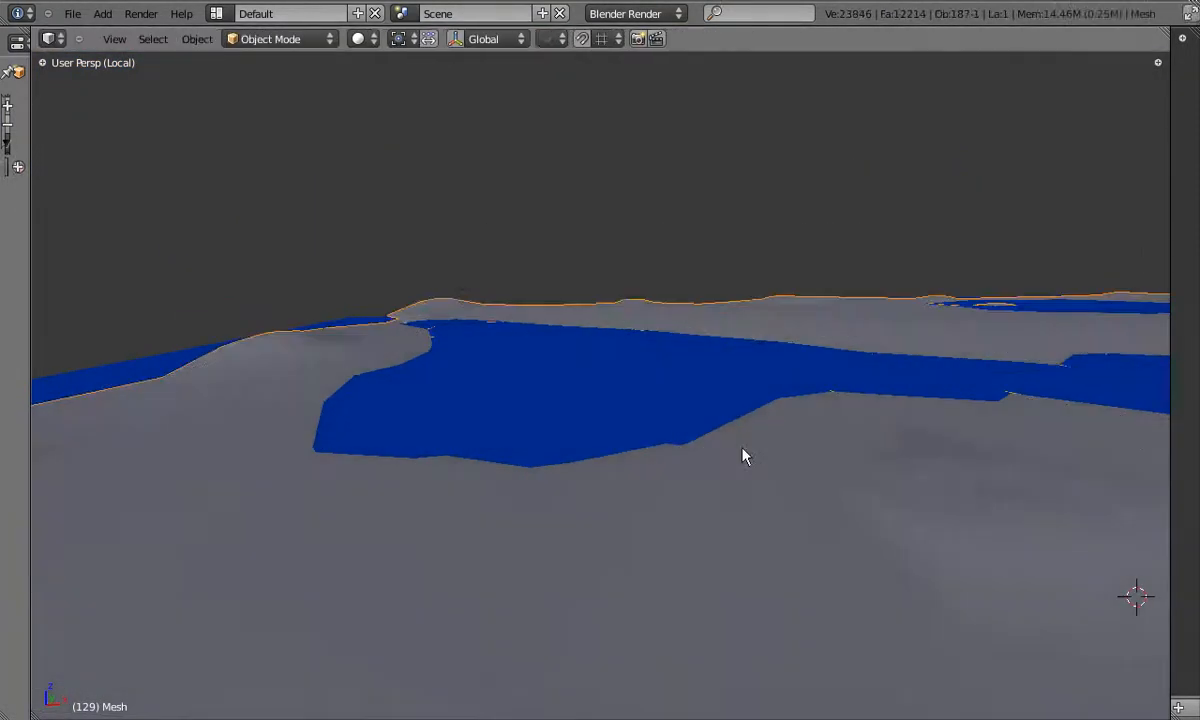
{"action": "middle_click_drag", "start_coordinate": [742, 455], "coordinate": [648, 474]}
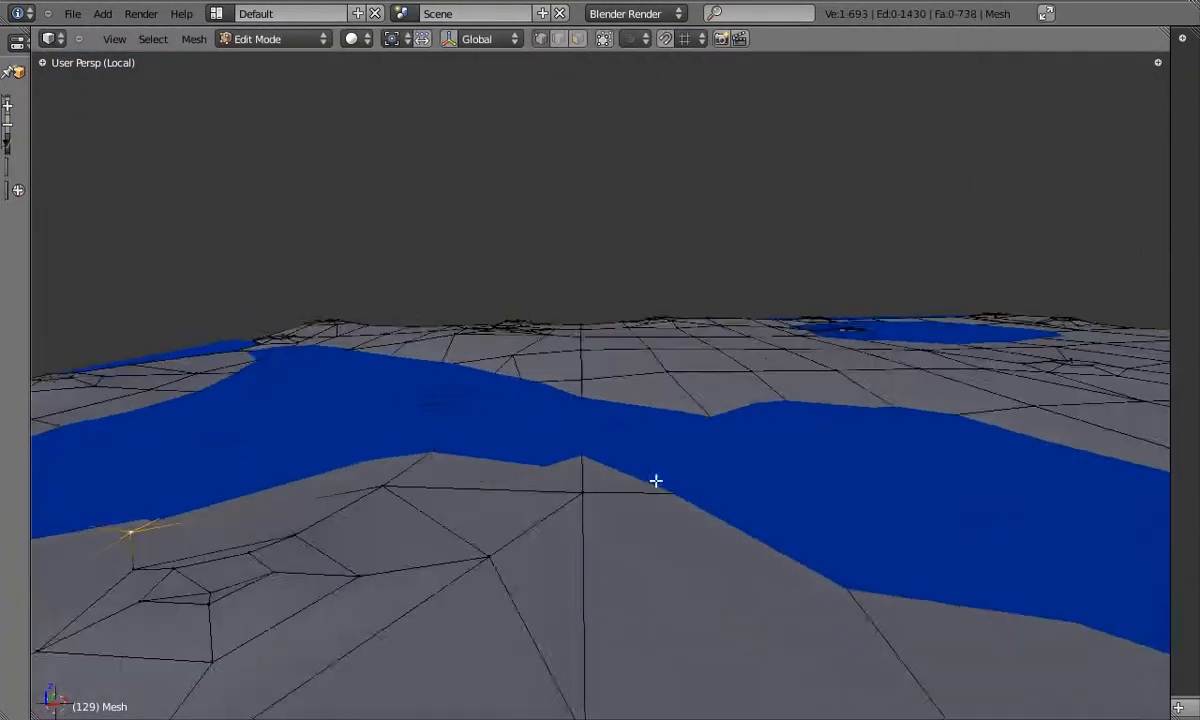
{"action": "left_click", "coordinate": [600, 493]}
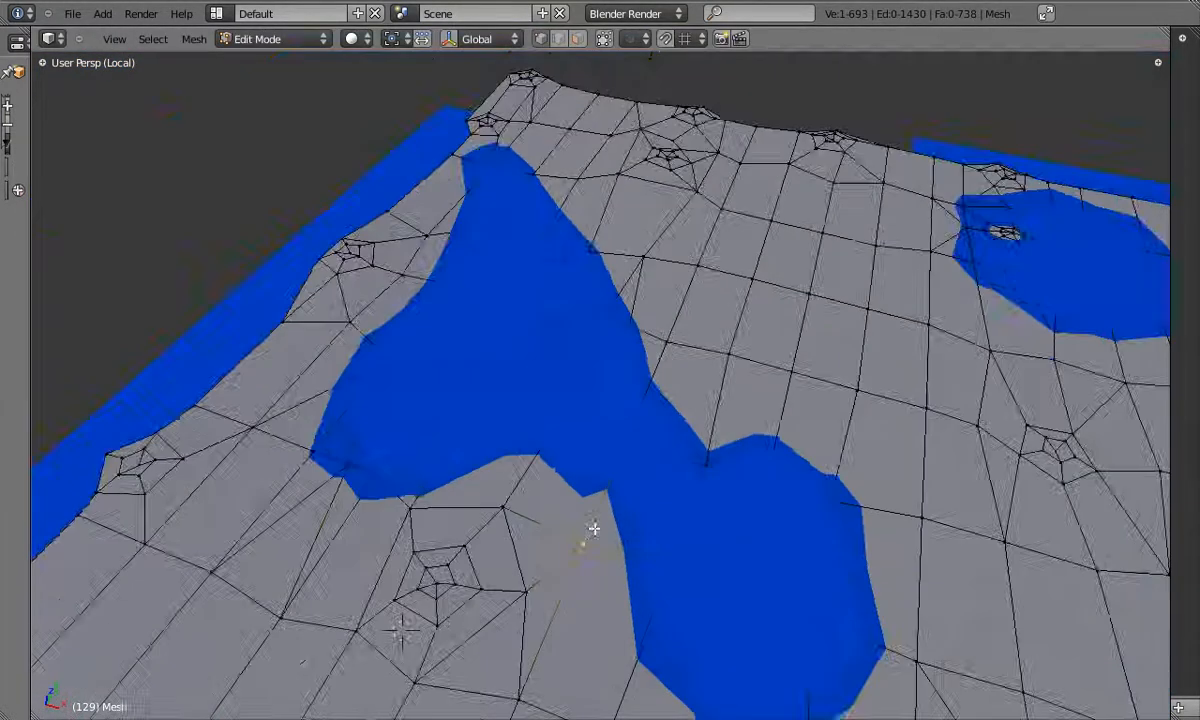
Adjust the ground vertices where the long puddle and the centre puddle meet to reshape the connecting water
{"action": "scroll", "coordinate": [589, 527], "scroll_direction": "up", "scroll_amount": 5}
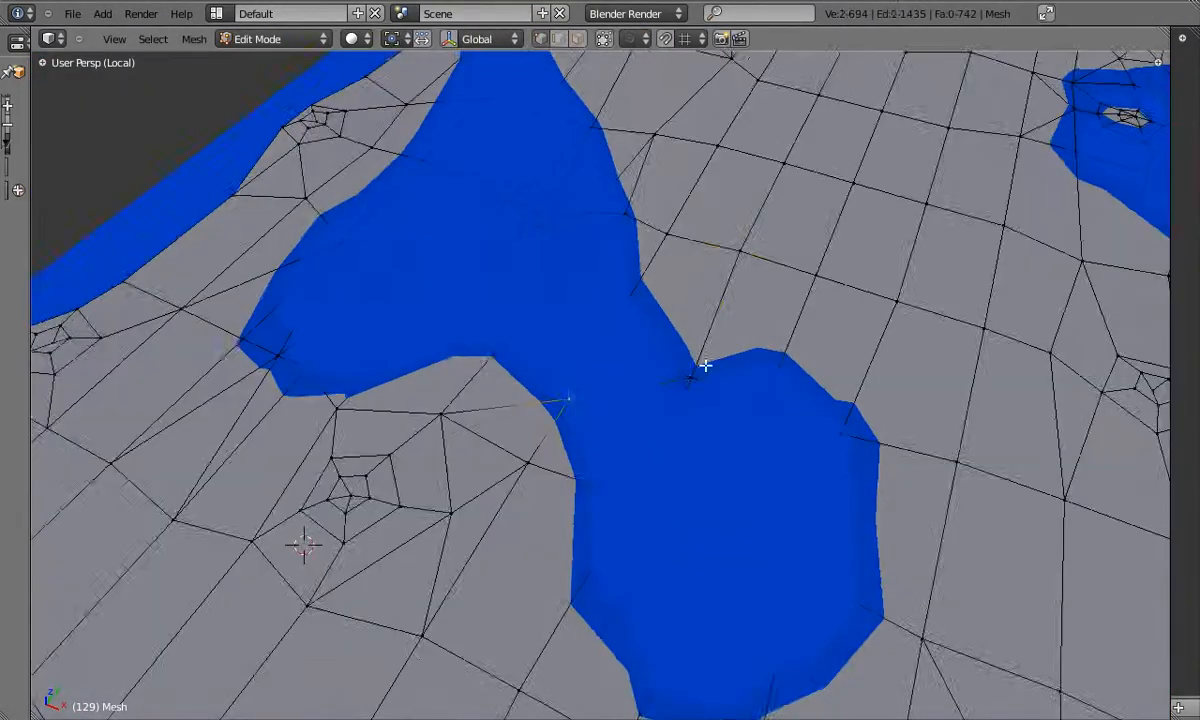
{"action": "right_click", "coordinate": [686, 289]}
{"action": "key", "text": "g"}
{"action": "left_click", "coordinate": [663, 398]}
{"action": "key", "text": "g"}
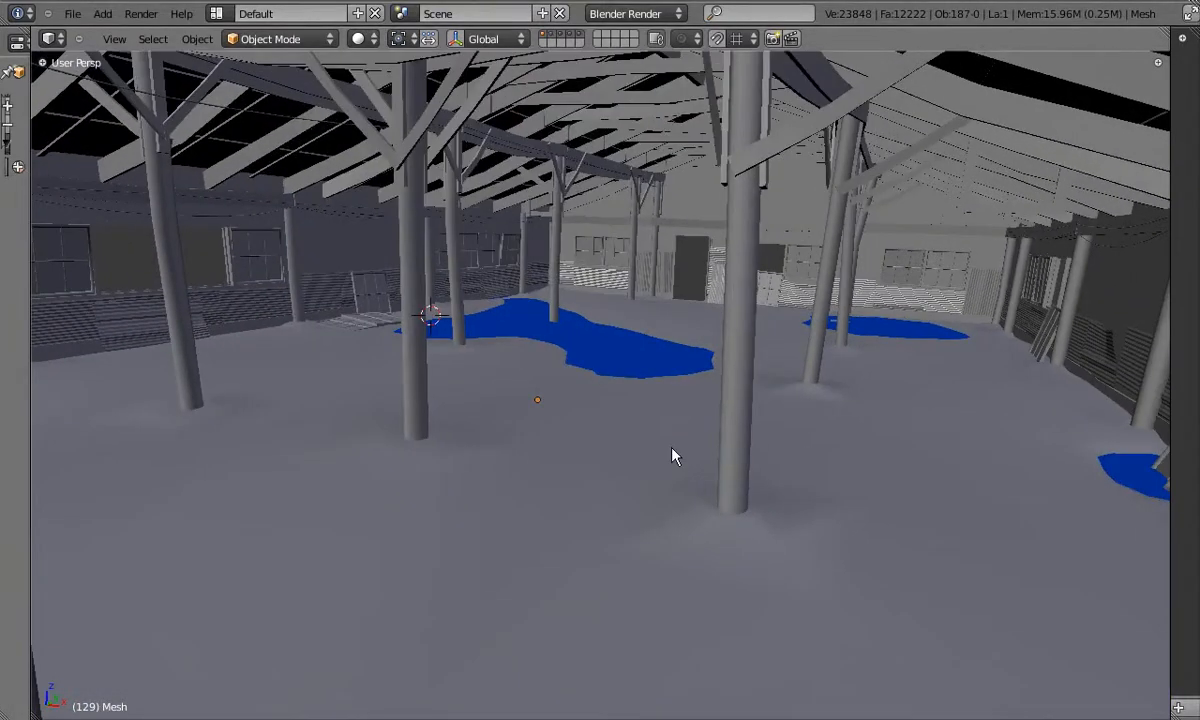
Raise the ground vertex at the foot of the windowed wall, between the leaning window frame and the post
{"action": "middle_click_drag", "start_coordinate": [1068, 421], "coordinate": [531, 463]}
{"action": "right_click", "coordinate": [1033, 419]}
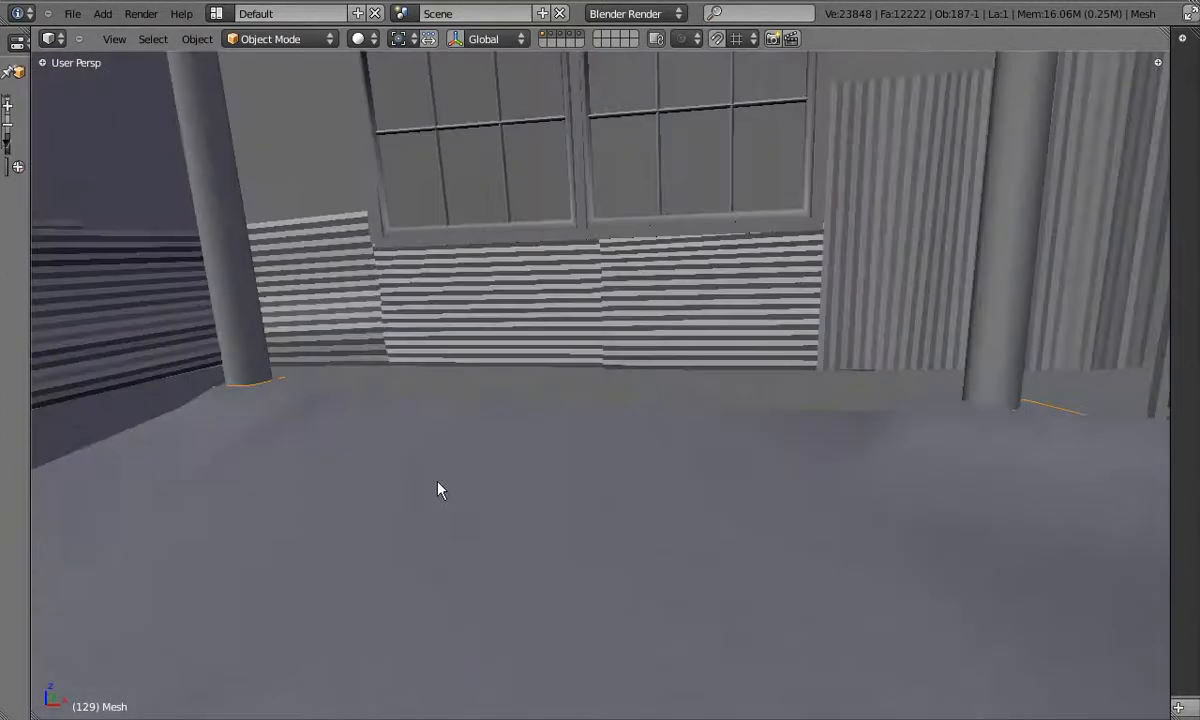
{"action": "key", "text": "Tab"}
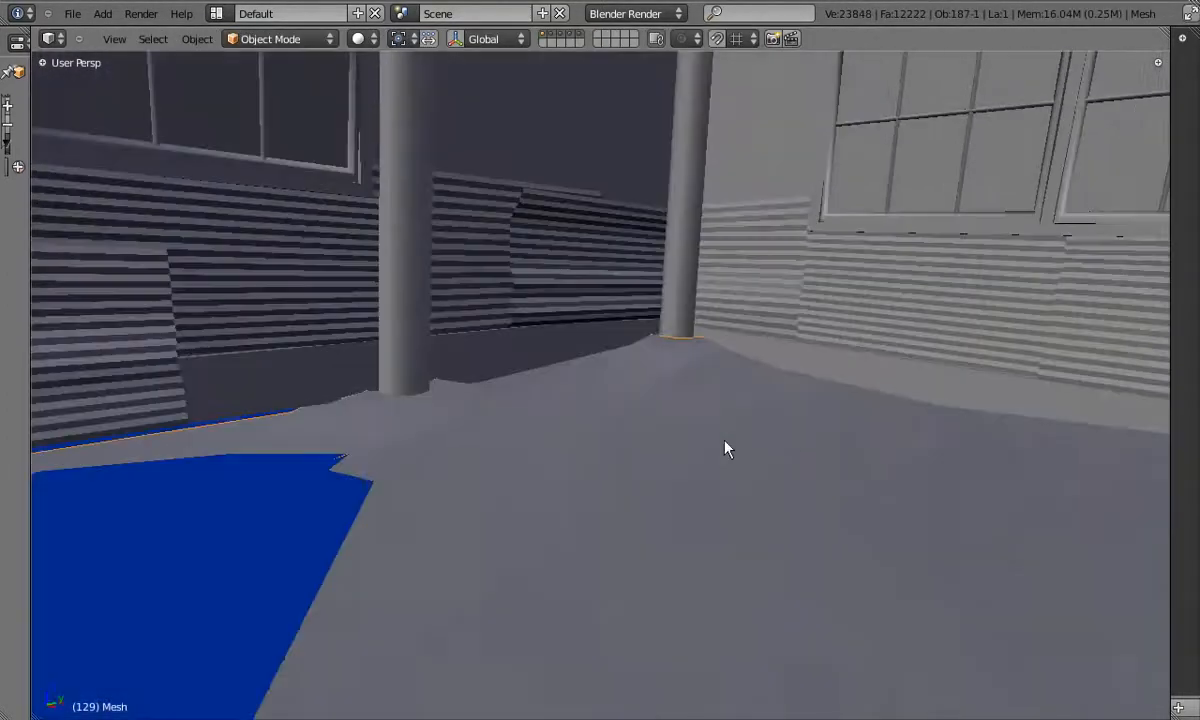
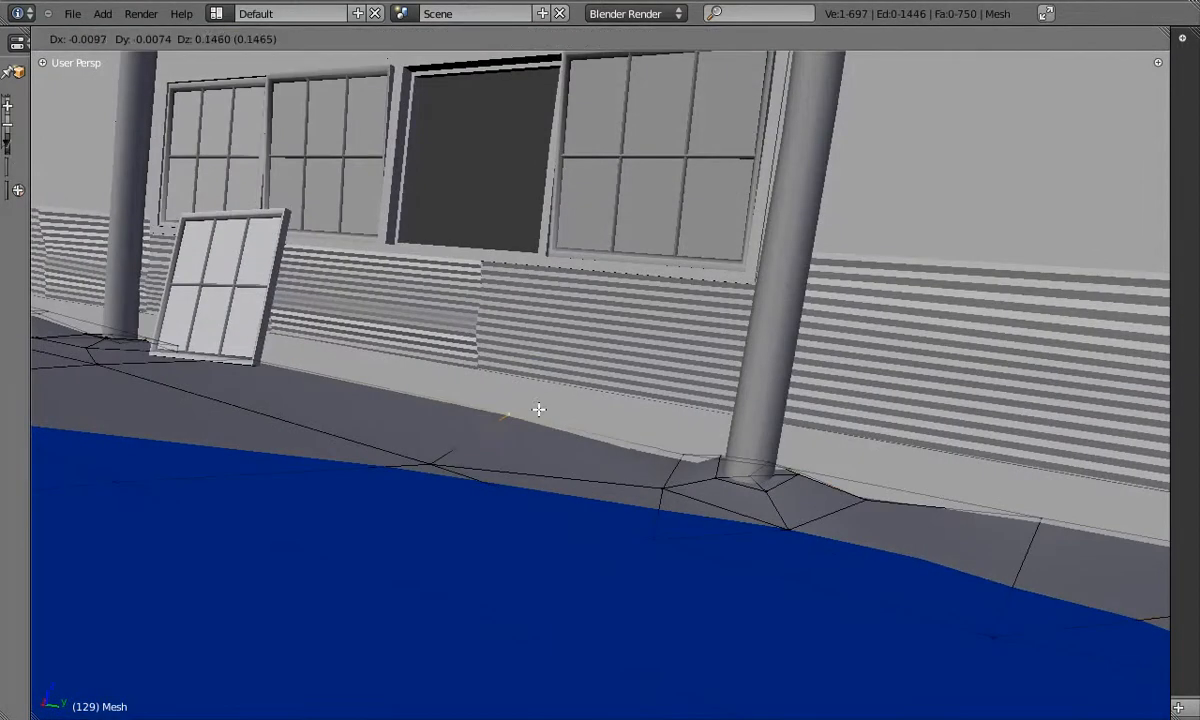
{"action": "middle_click_drag", "start_coordinate": [668, 442], "coordinate": [700, 426]}
{"action": "right_click", "coordinate": [574, 404]}
{"action": "key", "text": "g"}
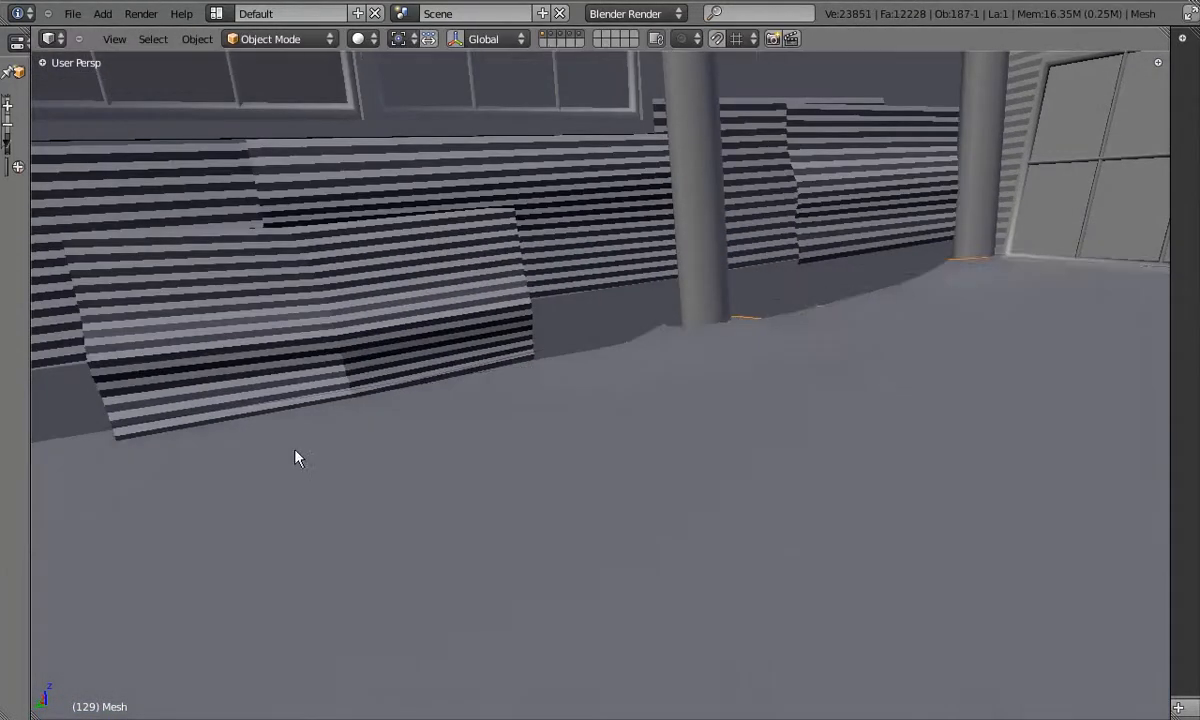
Box-select a group of ground vertices inside the barn and move them to even out the floor
{"action": "middle_click_drag", "start_coordinate": [295, 450], "coordinate": [381, 406]}
{"action": "middle_click_drag", "start_coordinate": [255, 447], "coordinate": [504, 444]}
{"action": "key", "text": "Tab"}
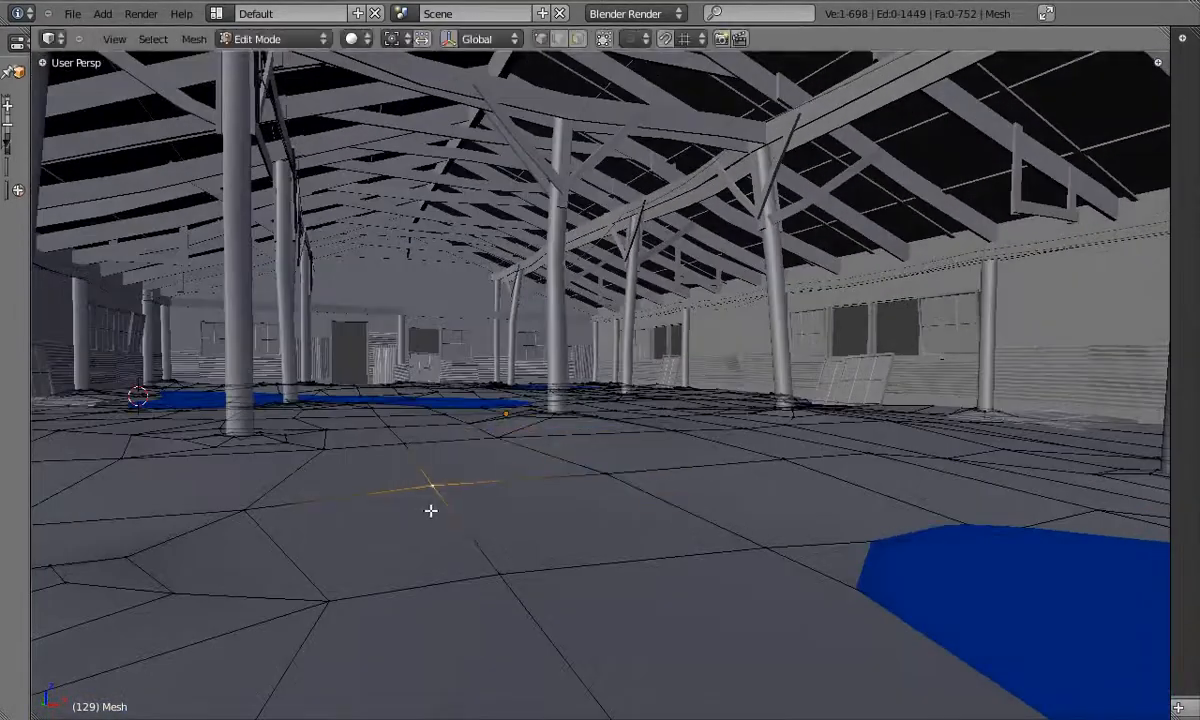
{"action": "scroll", "coordinate": [560, 470], "scroll_direction": "up", "scroll_amount": 3}
{"action": "middle_click_drag", "start_coordinate": [568, 466], "coordinate": [568, 540]}
{"action": "key", "text": "a"}
{"action": "key", "text": "b"}
{"action": "left_click_drag", "start_coordinate": [496, 356], "coordinate": [648, 428]}
{"action": "middle_click_drag", "start_coordinate": [608, 440], "coordinate": [610, 345]}
{"action": "key", "text": "g"}
{"action": "left_click", "coordinate": [611, 373]}
Move two more single ground vertices inside the barn to correct the floor's height
{"action": "middle_click_drag", "start_coordinate": [611, 400], "coordinate": [635, 565]}
{"action": "right_click", "coordinate": [467, 460]}
{"action": "middle_click_drag", "start_coordinate": [467, 460], "coordinate": [548, 390]}
{"action": "key", "text": "g"}
{"action": "left_click", "coordinate": [515, 418]}
{"action": "middle_click_drag", "start_coordinate": [460, 428], "coordinate": [590, 405]}
{"action": "right_click", "coordinate": [552, 450]}
{"action": "key", "text": "g"}
{"action": "left_click", "coordinate": [611, 412]}
Rotate and reposition an individual object beside the ground to fit the reshaped floor
{"action": "middle_click_drag", "start_coordinate": [465, 395], "coordinate": [524, 440]}
{"action": "key", "text": "Tab"}
{"action": "scroll", "coordinate": [524, 440], "scroll_direction": "down", "scroll_amount": 3}
{"action": "middle_click_drag", "start_coordinate": [398, 404], "coordinate": [517, 414], "text": "shift"}
{"action": "scroll", "coordinate": [436, 404], "scroll_direction": "up", "scroll_amount": 3}
{"action": "scroll", "coordinate": [506, 430], "scroll_direction": "up", "scroll_amount": 2}
{"action": "middle_click_drag", "start_coordinate": [436, 404], "coordinate": [469, 498], "text": "shift"}
{"action": "key", "text": "Tab"}
{"action": "left_click", "coordinate": [356, 490]}
{"action": "key", "text": "Tab"}
{"action": "middle_click_drag", "start_coordinate": [375, 488], "coordinate": [368, 466]}
{"action": "key", "text": "Tab"}
{"action": "right_click", "coordinate": [506, 456]}
{"action": "key", "text": "Tab"}
{"action": "right_click", "coordinate": [545, 464]}
{"action": "key", "text": "r"}
{"action": "left_click", "coordinate": [560, 490]}
{"action": "key", "text": "g"}
{"action": "left_click", "coordinate": [558, 487]}
Isolate the roof rafter mesh in front view and open it for editing with hidden vertices selectable
{"action": "middle_click_drag", "start_coordinate": [558, 487], "coordinate": [490, 442]}
{"action": "right_click", "coordinate": [497, 438]}
{"action": "middle_click_drag", "start_coordinate": [558, 473], "coordinate": [656, 418]}
{"action": "middle_click_drag", "start_coordinate": [797, 459], "coordinate": [547, 435]}
{"action": "key", "text": "a"}
{"action": "middle_click_drag", "start_coordinate": [877, 470], "coordinate": [640, 287]}
{"action": "key", "text": "z"}
{"action": "key", "text": "KP_1"}
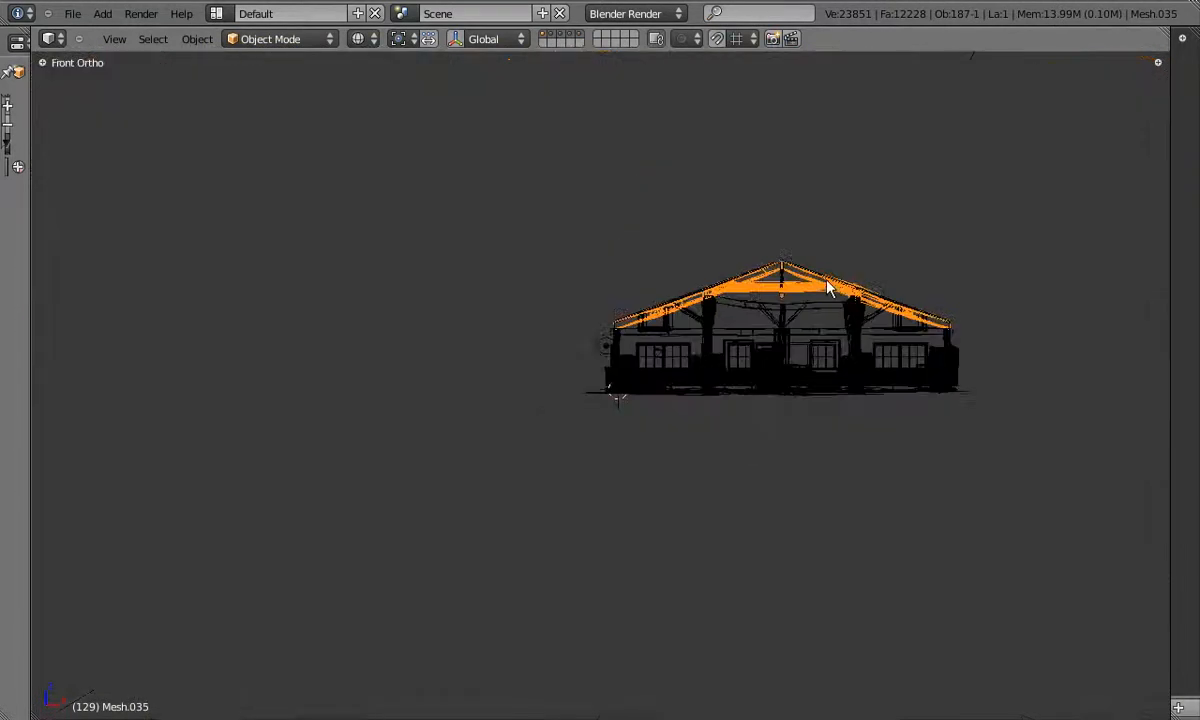
{"action": "scroll", "coordinate": [530, 348], "scroll_direction": "up", "scroll_amount": 6}
{"action": "key", "text": "KP_Divide"}
{"action": "key", "text": "Tab"}
{"action": "key", "text": "z"}
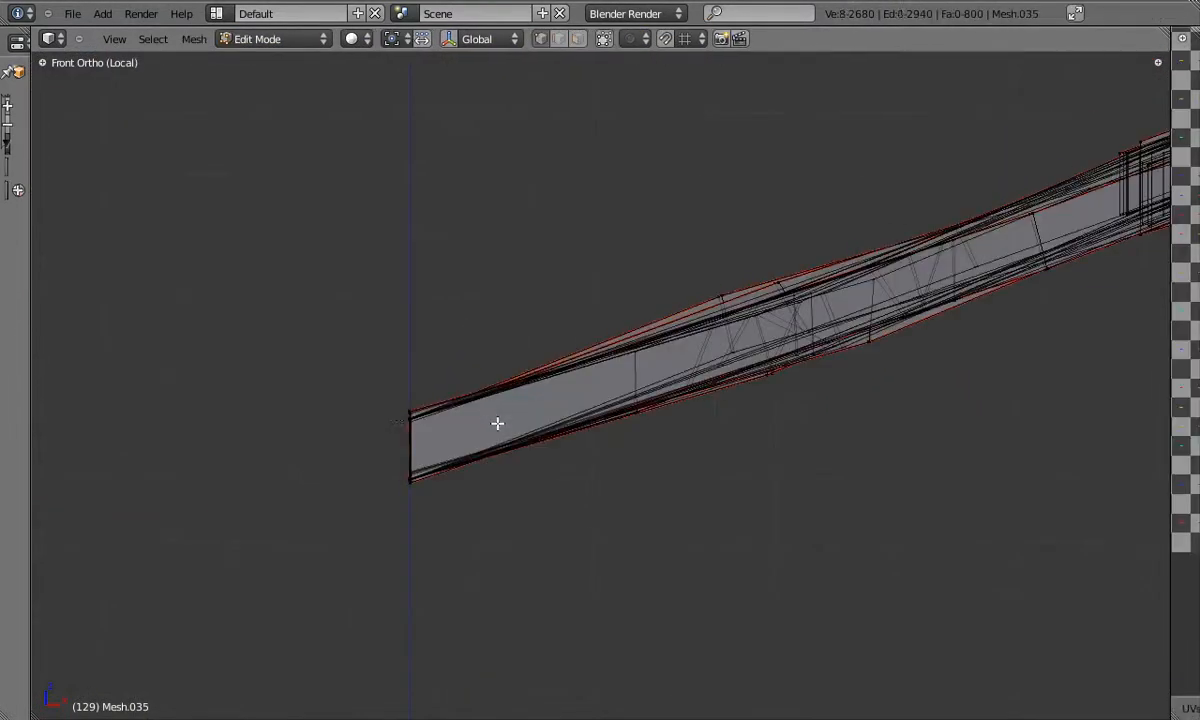
Box-select the rafters' upper vertices from the first eave up the lower slope, checking them with a cancelled test move
{"action": "left_click_drag", "start_coordinate": [402, 414], "coordinate": [424, 418]}
{"action": "middle_click_drag", "start_coordinate": [536, 406], "coordinate": [351, 443], "text": "shift"}
{"action": "key", "text": "b"}
{"action": "left_click_drag", "start_coordinate": [452, 280], "coordinate": [484, 307]}
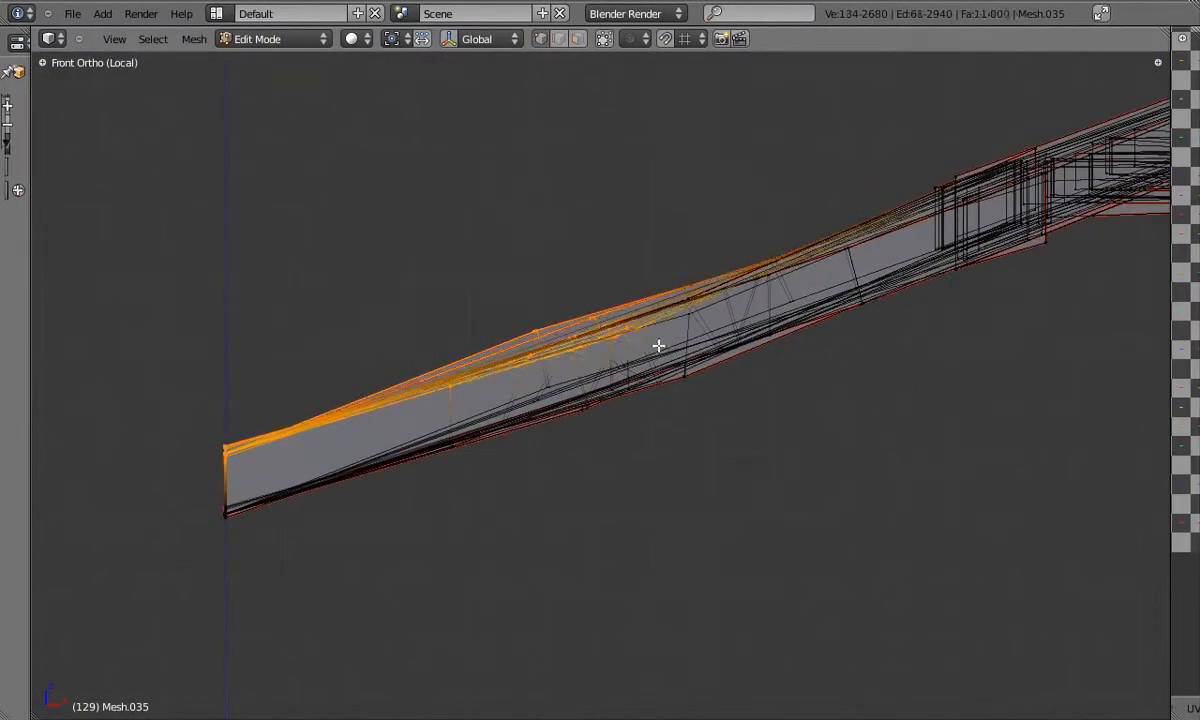
{"action": "left_click_drag", "start_coordinate": [800, 227], "coordinate": [870, 256]}
{"action": "key", "text": "g"}
{"action": "right_click", "coordinate": [868, 175]}
Add the upper rafter vertices just below the first collar-beam joint to the selection and check with cancelled test moves
{"action": "middle_click_drag", "start_coordinate": [885, 246], "coordinate": [570, 356], "text": "shift"}
{"action": "scroll", "coordinate": [575, 352], "scroll_direction": "up", "scroll_amount": 3}
{"action": "middle_click_drag", "start_coordinate": [705, 289], "coordinate": [655, 328], "text": "shift"}
{"action": "key", "text": "g"}
{"action": "right_click", "coordinate": [631, 187]}
{"action": "key", "text": "b"}
{"action": "left_click_drag", "start_coordinate": [558, 245], "coordinate": [680, 361]}
{"action": "key", "text": "g"}
{"action": "right_click", "coordinate": [672, 142]}
Extend the selection through the upper rafter vertices around the first collar-beam joint, checking with cancelled test moves
{"action": "key", "text": "b"}
{"action": "left_click_drag", "start_coordinate": [715, 190], "coordinate": [780, 238]}
{"action": "key", "text": "g"}
{"action": "key", "text": "b"}
{"action": "key", "text": "g"}
{"action": "left_click_drag", "start_coordinate": [690, 223], "coordinate": [730, 327]}
{"action": "right_click", "coordinate": [802, 246]}
{"action": "key", "text": "b"}
{"action": "key", "text": "g"}
{"action": "right_click", "coordinate": [742, 140]}
Add the remaining tightly packed upper vertices near the first collar-beam joint and check them with cancelled test moves
{"action": "scroll", "coordinate": [798, 256], "scroll_direction": "up", "scroll_amount": 5}
{"action": "key", "text": "b"}
{"action": "key", "text": "g"}
{"action": "right_click", "coordinate": [745, 148]}
{"action": "key", "text": "b"}
{"action": "key", "text": "g"}
{"action": "right_click", "coordinate": [768, 292]}
{"action": "key", "text": "b"}
{"action": "scroll", "coordinate": [737, 350], "scroll_direction": "down", "scroll_amount": 5}
{"action": "key", "text": "g"}
{"action": "right_click", "coordinate": [690, 270]}
Box-select the upper rafter vertices around the roof ridge and check the selection with cancelled test moves
{"action": "middle_click_drag", "start_coordinate": [825, 295], "coordinate": [645, 317], "text": "shift"}
{"action": "key", "text": "b"}
{"action": "left_click_drag", "start_coordinate": [845, 133], "coordinate": [960, 235]}
{"action": "key", "text": "g"}
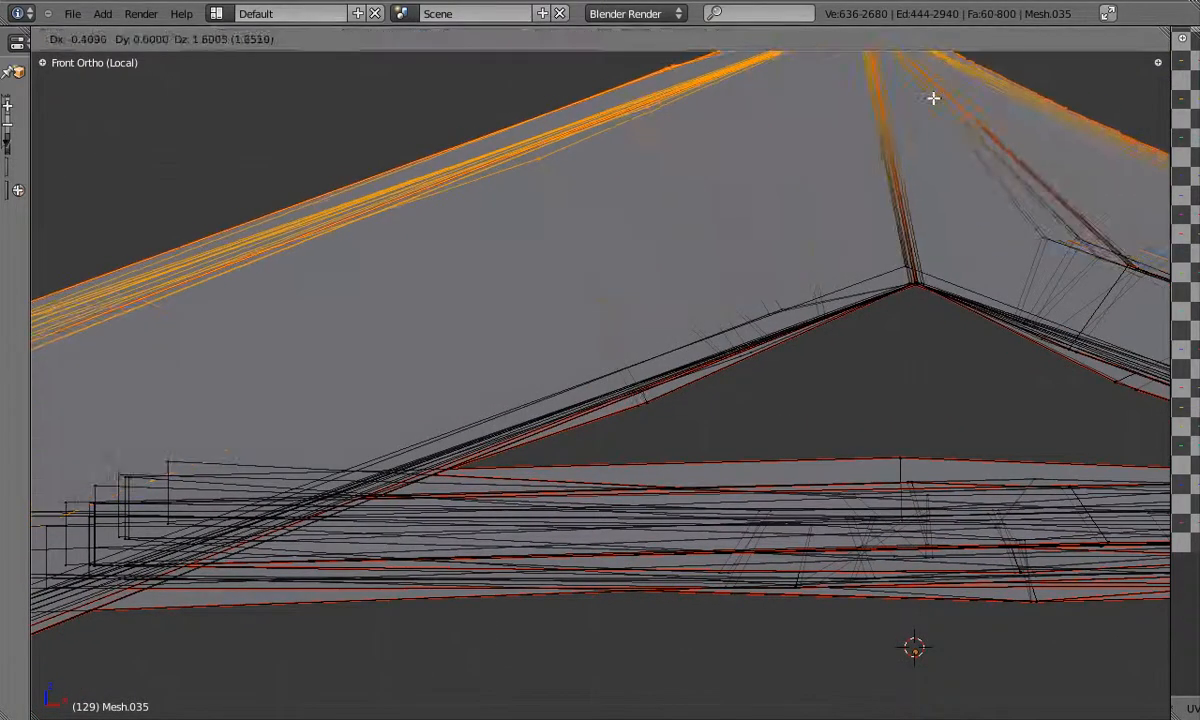
{"action": "right_click", "coordinate": [985, 120]}
{"action": "middle_click_drag", "start_coordinate": [1059, 295], "coordinate": [447, 249], "text": "shift"}
{"action": "left_click_drag", "start_coordinate": [551, 209], "coordinate": [697, 308]}
{"action": "key", "text": "g"}
{"action": "right_click", "coordinate": [811, 200]}
Add the upper vertices of the opposite slope near its eave to the selection, checking with cancelled test moves
{"action": "scroll", "coordinate": [815, 240], "scroll_direction": "down", "scroll_amount": 2}
{"action": "middle_click_drag", "start_coordinate": [820, 290], "coordinate": [501, 247], "text": "shift"}
{"action": "middle_click_drag", "start_coordinate": [892, 503], "coordinate": [205, 232], "text": "shift"}
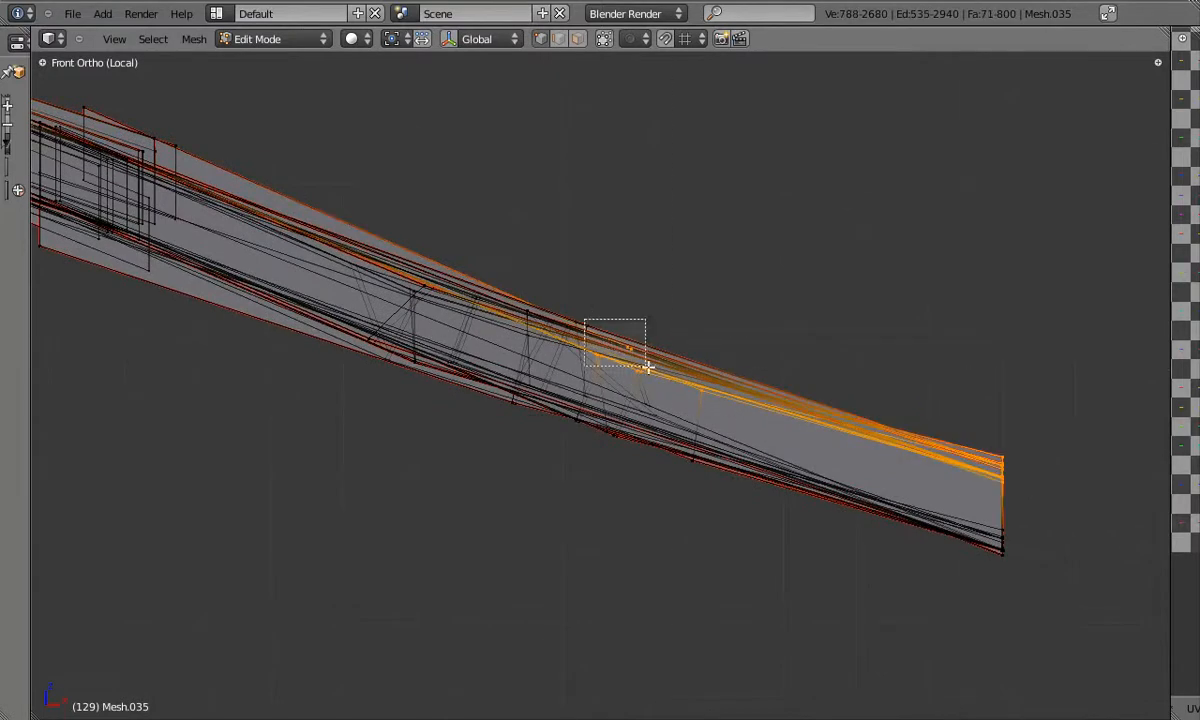
{"action": "key", "text": "g"}
{"action": "right_click", "coordinate": [490, 241]}
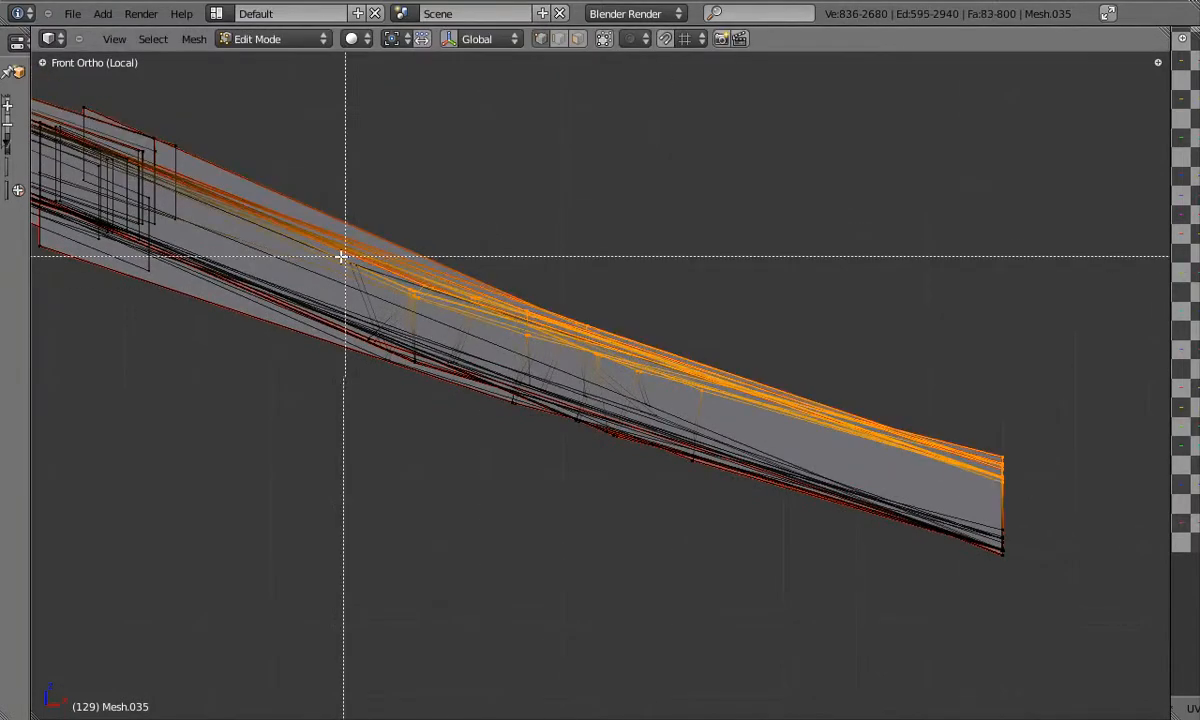
{"action": "key", "text": "g"}
{"action": "right_click", "coordinate": [525, 284]}
Check the opposite slope's selected top edge with a cancelled test move and add upper vertices missed beside the collar-beam joint
{"action": "middle_click_drag", "start_coordinate": [458, 305], "coordinate": [1021, 488], "text": "shift"}
{"action": "key", "text": "g"}
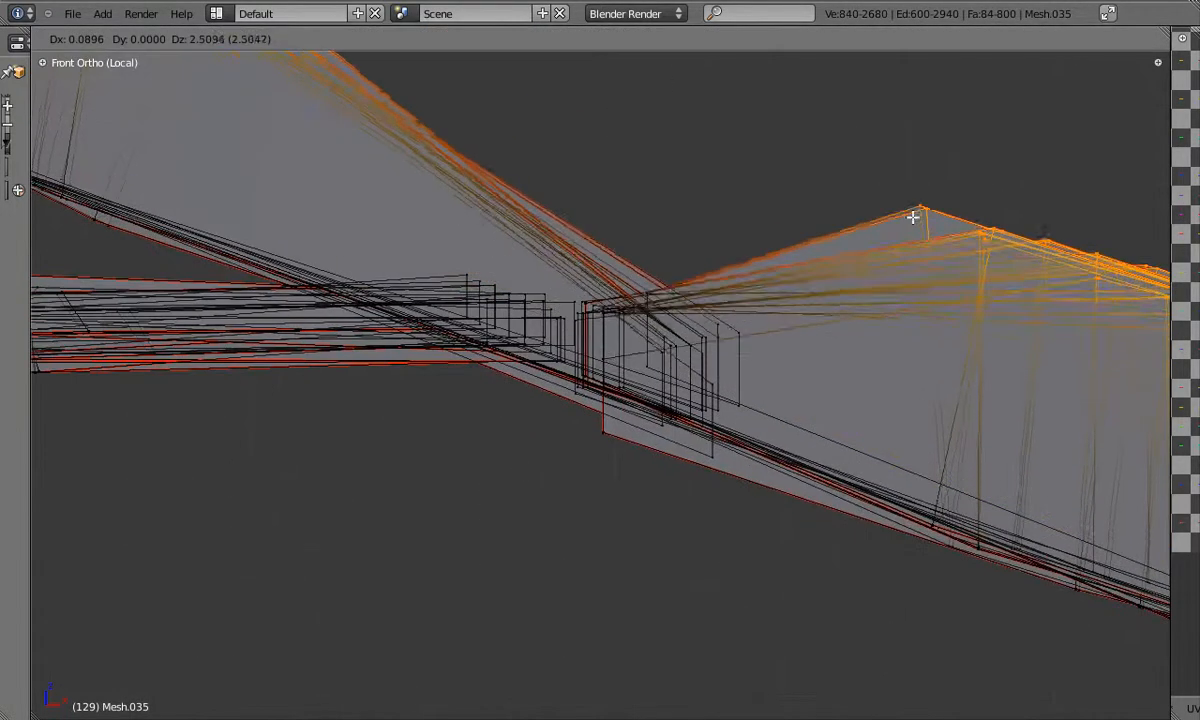
{"action": "right_click", "coordinate": [905, 236]}
{"action": "scroll", "coordinate": [783, 300], "scroll_direction": "up", "scroll_amount": 1}
{"action": "key", "text": "b"}
{"action": "key", "text": "g"}
{"action": "right_click", "coordinate": [790, 195]}
Add the clustered upper rafter vertices at the opposite collar-beam joint to the selection, checking with cancelled test moves
{"action": "key", "text": "b"}
{"action": "left_click_drag", "start_coordinate": [645, 325], "coordinate": [704, 360]}
{"action": "key", "text": "b"}
{"action": "left_click_drag", "start_coordinate": [607, 342], "coordinate": [718, 382]}
{"action": "key", "text": "g"}
{"action": "right_click", "coordinate": [706, 295]}
{"action": "key", "text": "b"}
{"action": "middle_click_drag", "start_coordinate": [611, 368], "coordinate": [694, 412]}
{"action": "key", "text": "g"}
{"action": "right_click", "coordinate": [625, 289]}
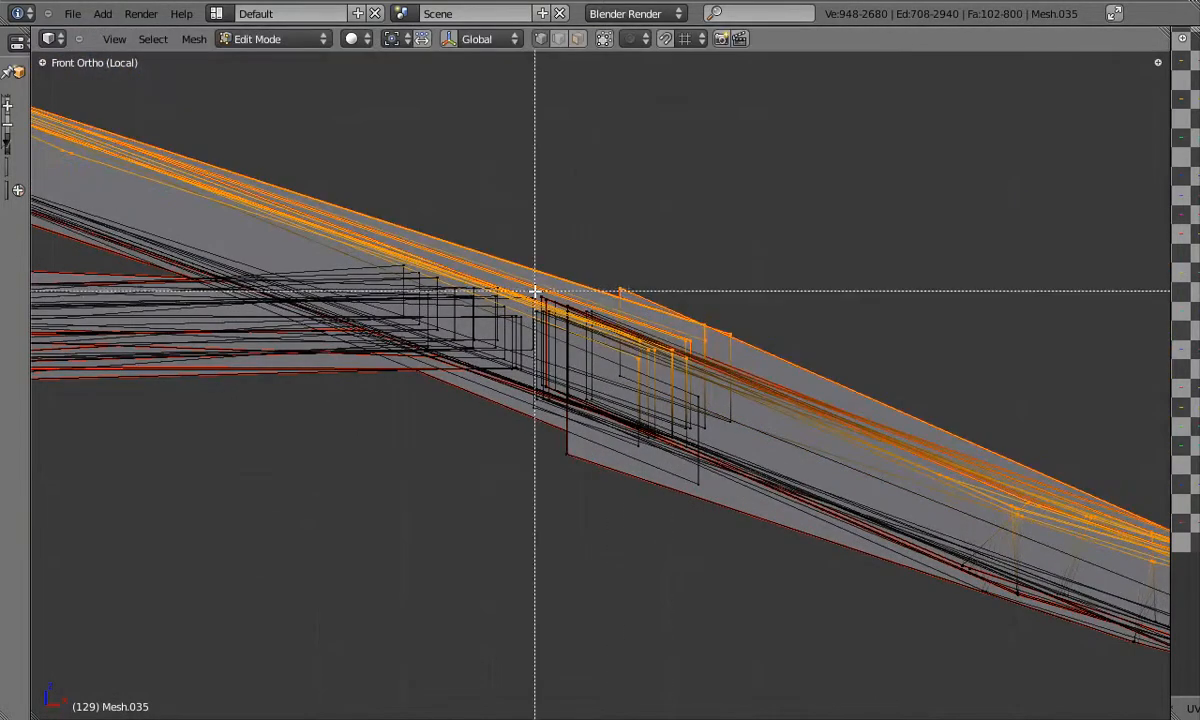
{"action": "key", "text": "g"}
{"action": "right_click", "coordinate": [680, 190]}
Box-select the remaining missed upper vertices beside the opposite collar-beam joint and check them with cancelled test moves
{"action": "key", "text": "b"}
{"action": "left_click_drag", "start_coordinate": [522, 306], "coordinate": [549, 332]}
{"action": "key", "text": "g"}
{"action": "right_click", "coordinate": [636, 265]}
{"action": "key", "text": "b"}
{"action": "left_click_drag", "start_coordinate": [684, 382], "coordinate": [714, 398]}
{"action": "key", "text": "g"}
{"action": "right_click", "coordinate": [722, 270]}
{"action": "key", "text": "b"}
{"action": "left_click_drag", "start_coordinate": [551, 353], "coordinate": [592, 386]}
{"action": "key", "text": "g"}
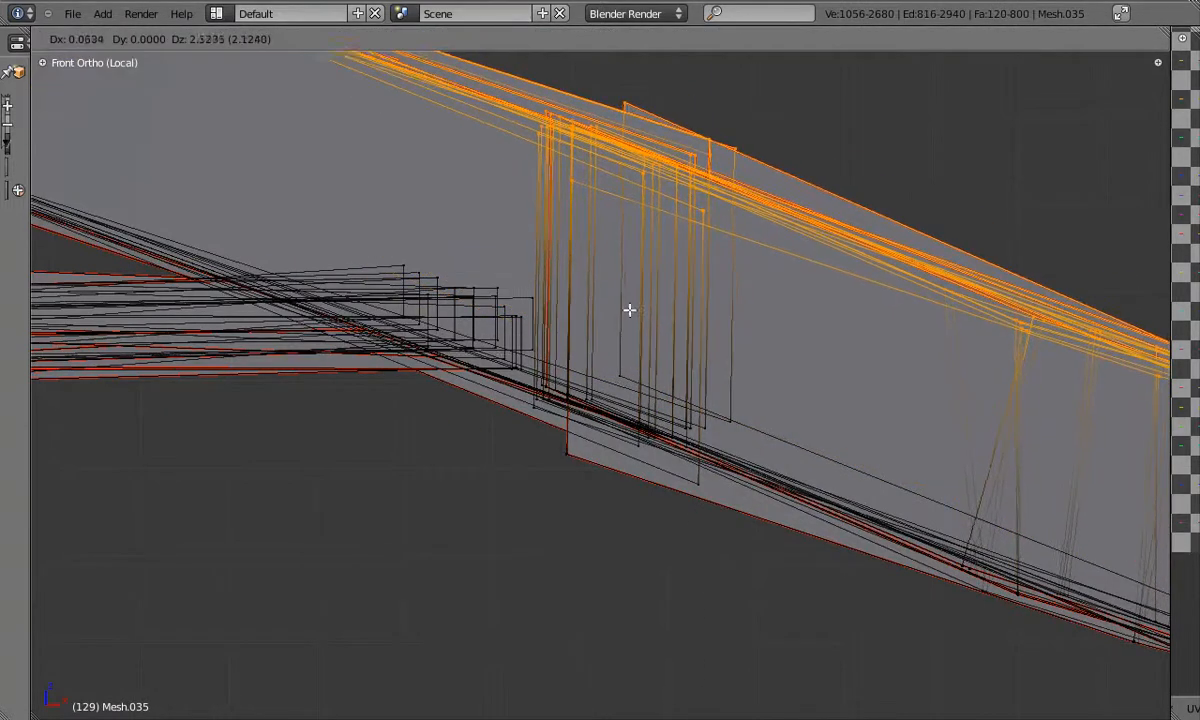
{"action": "right_click", "coordinate": [622, 238]}
Lower the rafters' selected upper vertices slightly to thin the beams, and return from local view to the full scene
{"action": "scroll", "coordinate": [418, 258], "scroll_direction": "down", "scroll_amount": 5}
{"action": "middle_click_drag", "start_coordinate": [415, 260], "coordinate": [708, 364], "text": "shift"}
{"action": "key", "text": "g"}
{"action": "right_click", "coordinate": [640, 252]}
{"action": "scroll", "coordinate": [477, 261], "scroll_direction": "up", "scroll_amount": 5}
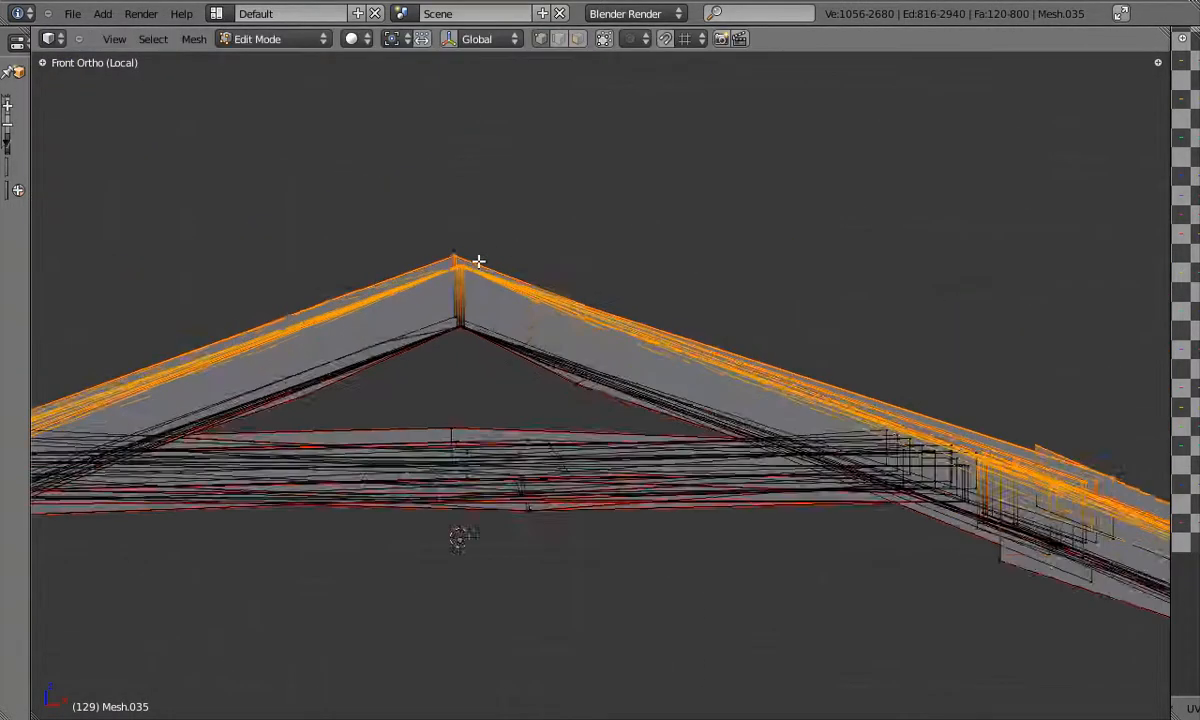
{"action": "key", "text": "g"}
{"action": "left_click", "coordinate": [477, 288]}
{"action": "scroll", "coordinate": [555, 361], "scroll_direction": "down", "scroll_amount": 5}
{"action": "key", "text": "KP_Divide"}
{"action": "key", "text": "Tab"}
{"action": "key", "text": "z"}
Lower the selected top vertices of the hanging frames below the roof to fit the thinner rafters
{"action": "right_click", "coordinate": [591, 292]}
{"action": "key", "text": "KP_1"}
{"action": "key", "text": "KP_5"}
{"action": "key", "text": "z"}
{"action": "scroll", "coordinate": [591, 292], "scroll_direction": "down", "scroll_amount": 5}
{"action": "middle_click_drag", "start_coordinate": [712, 350], "coordinate": [391, 361], "text": "shift"}
{"action": "key", "text": "Tab"}
{"action": "scroll", "coordinate": [250, 315], "scroll_direction": "up", "scroll_amount": 5}
{"action": "key", "text": "g"}
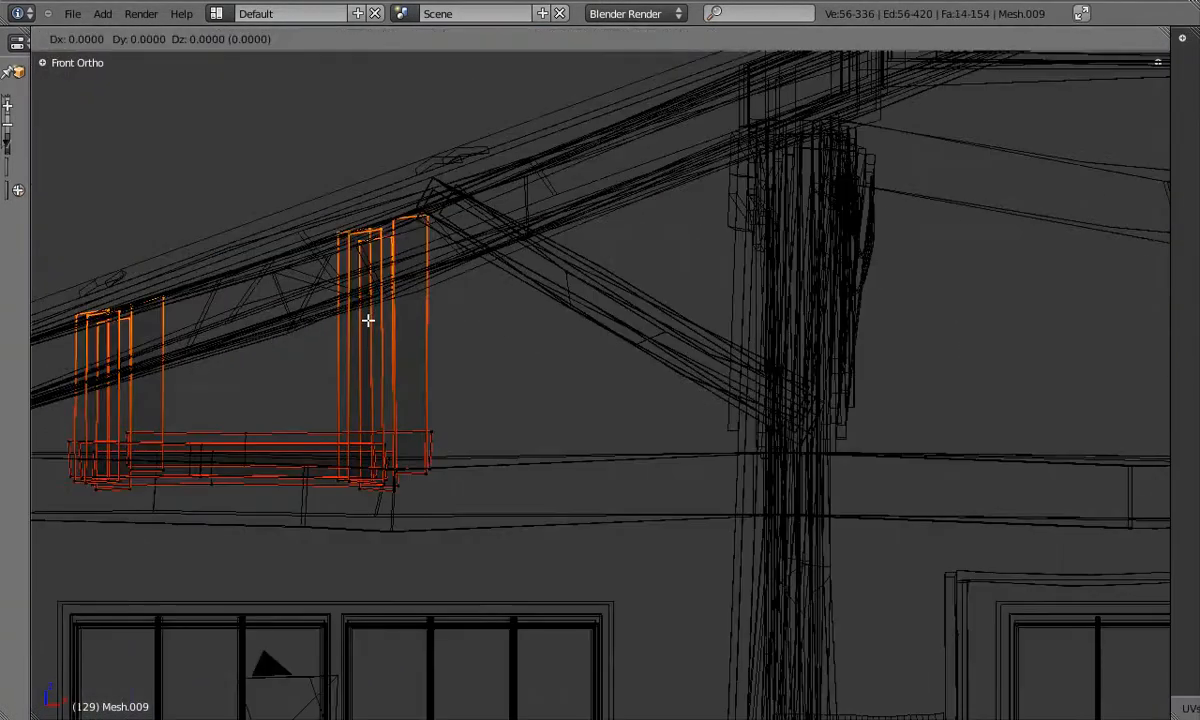
{"action": "left_click", "coordinate": [378, 333]}
{"action": "key", "text": "Tab"}
{"action": "scroll", "coordinate": [380, 343], "scroll_direction": "down", "scroll_amount": 4}
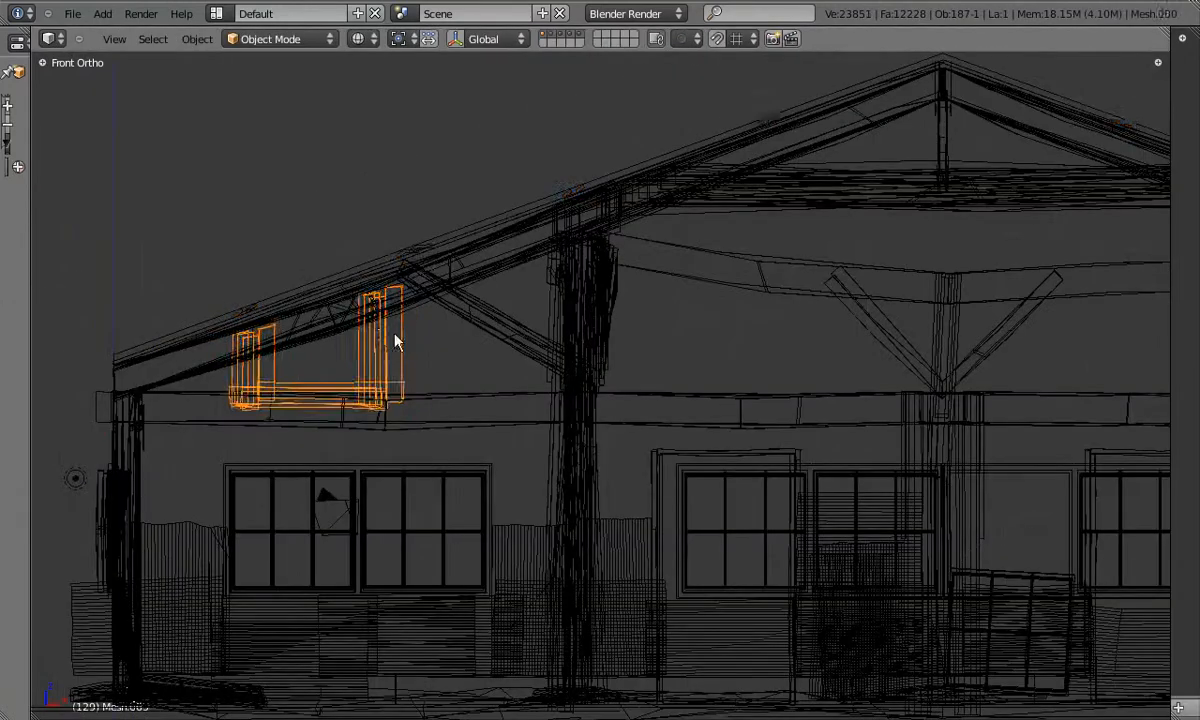
Lower the lengthwise purlins and the thin sloping roof strips to follow the lowered rafters
{"action": "middle_click_drag", "start_coordinate": [453, 273], "coordinate": [457, 281], "text": "shift"}
{"action": "key", "text": "g"}
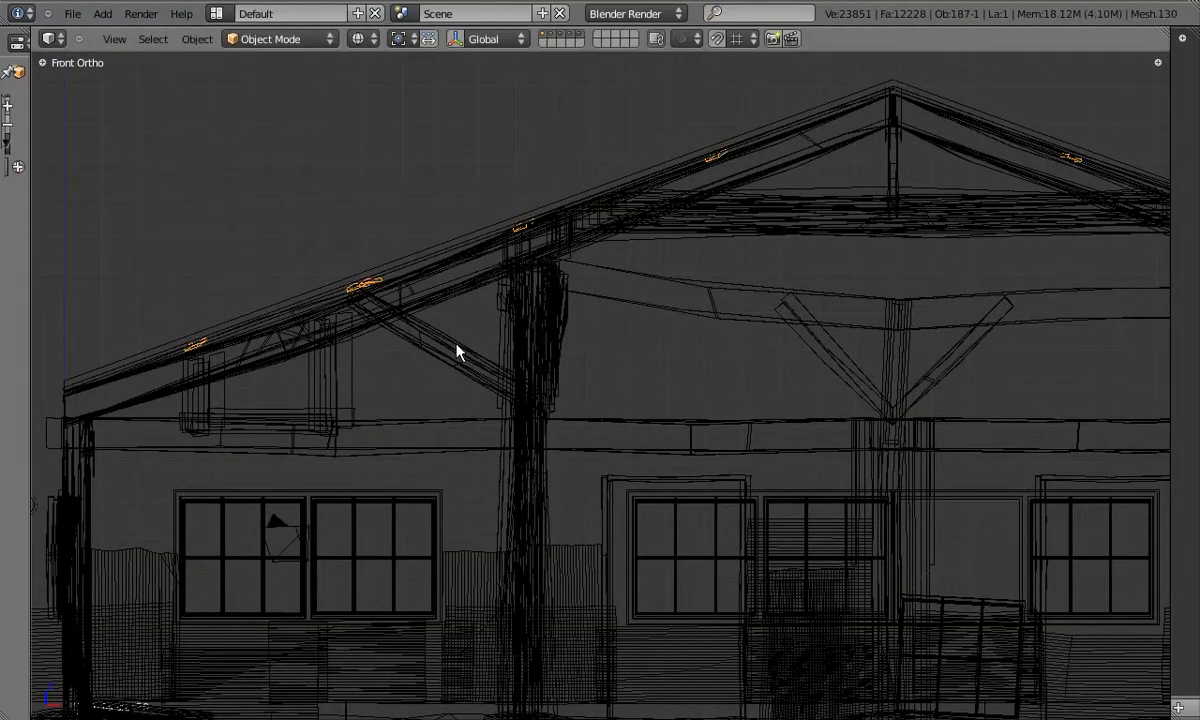
{"action": "middle_click_drag", "start_coordinate": [269, 320], "coordinate": [410, 321]}
{"action": "key", "text": "KP_1"}
{"action": "key", "text": "Tab"}
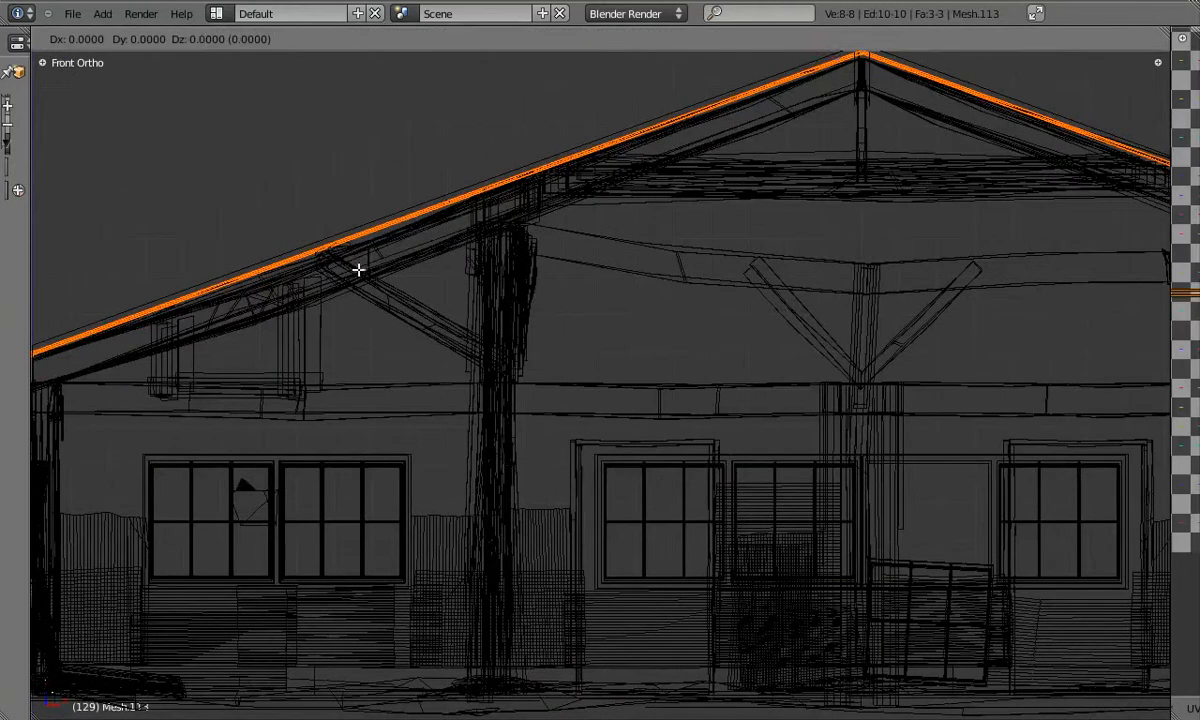
{"action": "left_click", "coordinate": [358, 304]}
{"action": "key", "text": "Tab"}
{"action": "scroll", "coordinate": [651, 212], "scroll_direction": "down", "scroll_amount": 4}
{"action": "scroll", "coordinate": [578, 218], "scroll_direction": "up", "scroll_amount": 5}
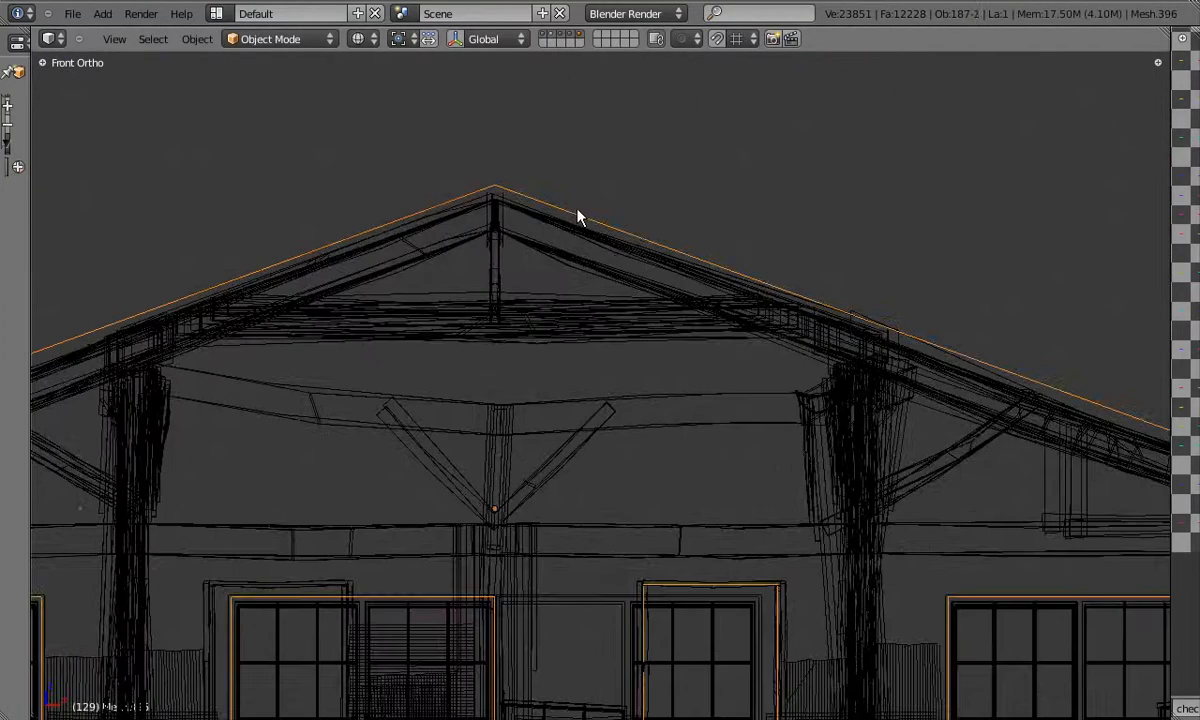
{"action": "scroll", "coordinate": [578, 218], "scroll_direction": "down", "scroll_amount": 5}
{"action": "key", "text": "Tab"}
{"action": "key", "text": "Tab"}
{"action": "middle_click_drag", "start_coordinate": [560, 240], "coordinate": [569, 348]}
{"action": "key", "text": "ctrl+z"}
{"action": "key", "text": "ctrl+z"}
Box-select the upper roofline vertices of the barn's shell along both slopes in the front wireframe view
{"action": "key", "text": "z"}
{"action": "right_click", "coordinate": [624, 241]}
{"action": "key", "text": "Tab"}
{"action": "key", "text": "KP_1"}
{"action": "key", "text": "z"}
{"action": "key", "text": "b"}
{"action": "left_click_drag", "start_coordinate": [265, 140], "coordinate": [892, 254]}
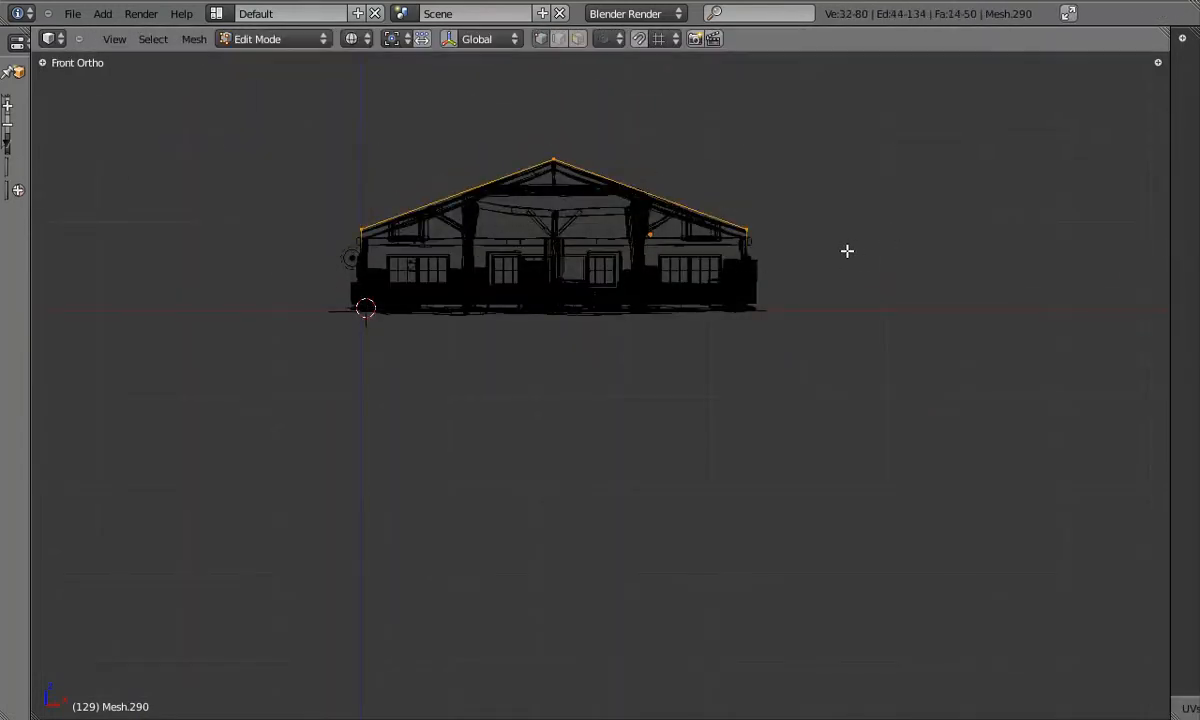
{"action": "scroll", "coordinate": [613, 172], "scroll_direction": "up", "scroll_amount": 3}
{"action": "key", "text": "Tab"}
Move all vertices of the next thin roof mesh down toward the lowered rafters in the front view
{"action": "middle_click_drag", "start_coordinate": [613, 172], "coordinate": [605, 230]}
{"action": "scroll", "coordinate": [605, 230], "scroll_direction": "up", "scroll_amount": 5}
{"action": "key", "text": "z"}
{"action": "right_click", "coordinate": [595, 273]}
{"action": "key", "text": "Tab"}
{"action": "key", "text": "KP_1"}
{"action": "key", "text": "z"}
{"action": "scroll", "coordinate": [590, 180], "scroll_direction": "up", "scroll_amount": 7}
{"action": "scroll", "coordinate": [604, 99], "scroll_direction": "up", "scroll_amount": 3}
{"action": "scroll", "coordinate": [623, 132], "scroll_direction": "up", "scroll_amount": 2}
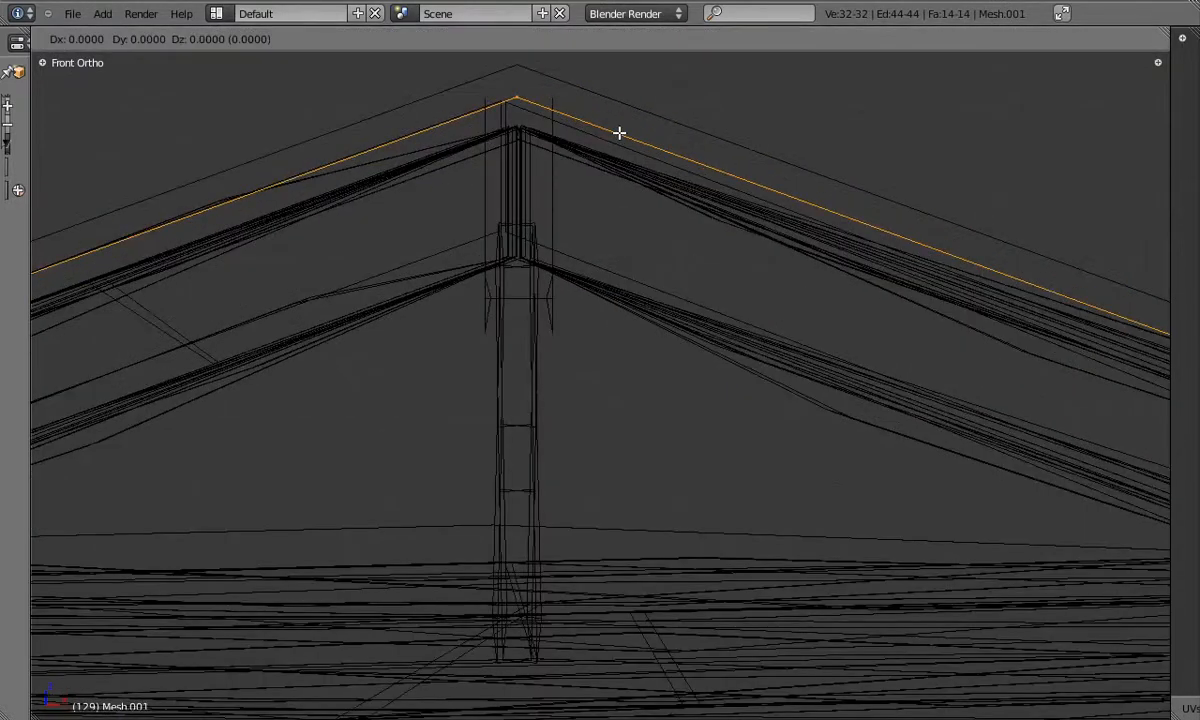
{"action": "scroll", "coordinate": [615, 146], "scroll_direction": "down", "scroll_amount": 5}
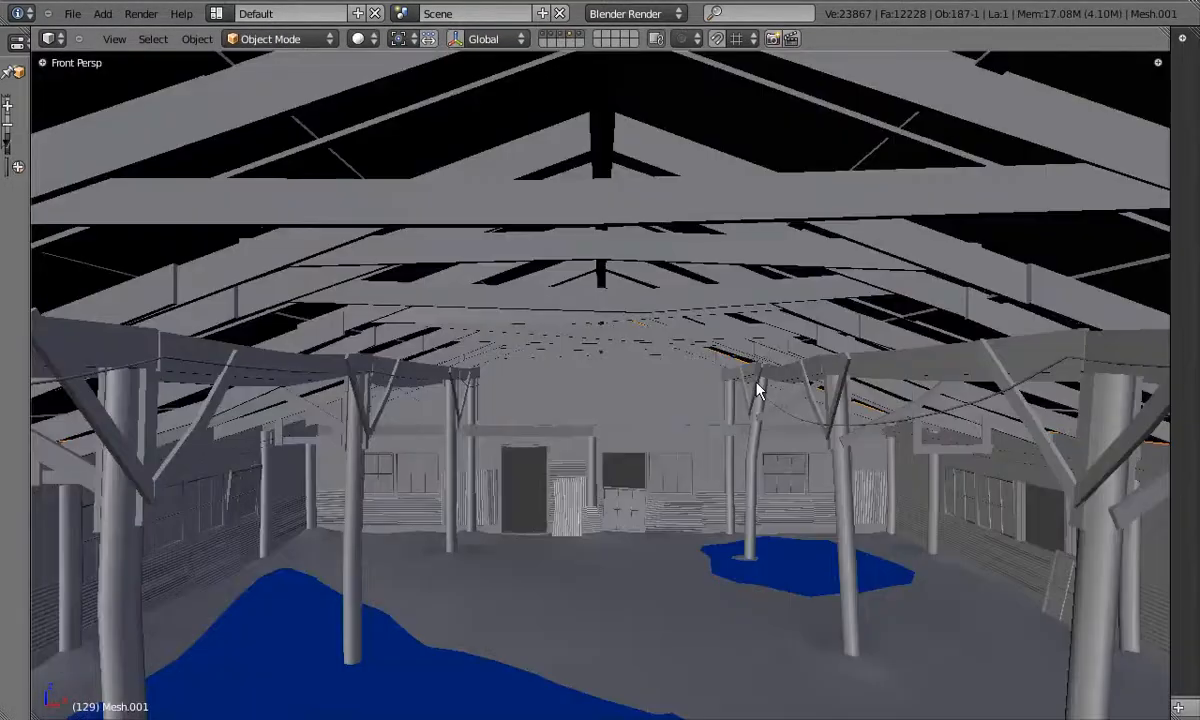
Reposition the outer upper ends of the diagonal braces on both post rows to fit the lowered rafters
{"action": "middle_click_drag", "start_coordinate": [758, 383], "coordinate": [397, 350]}
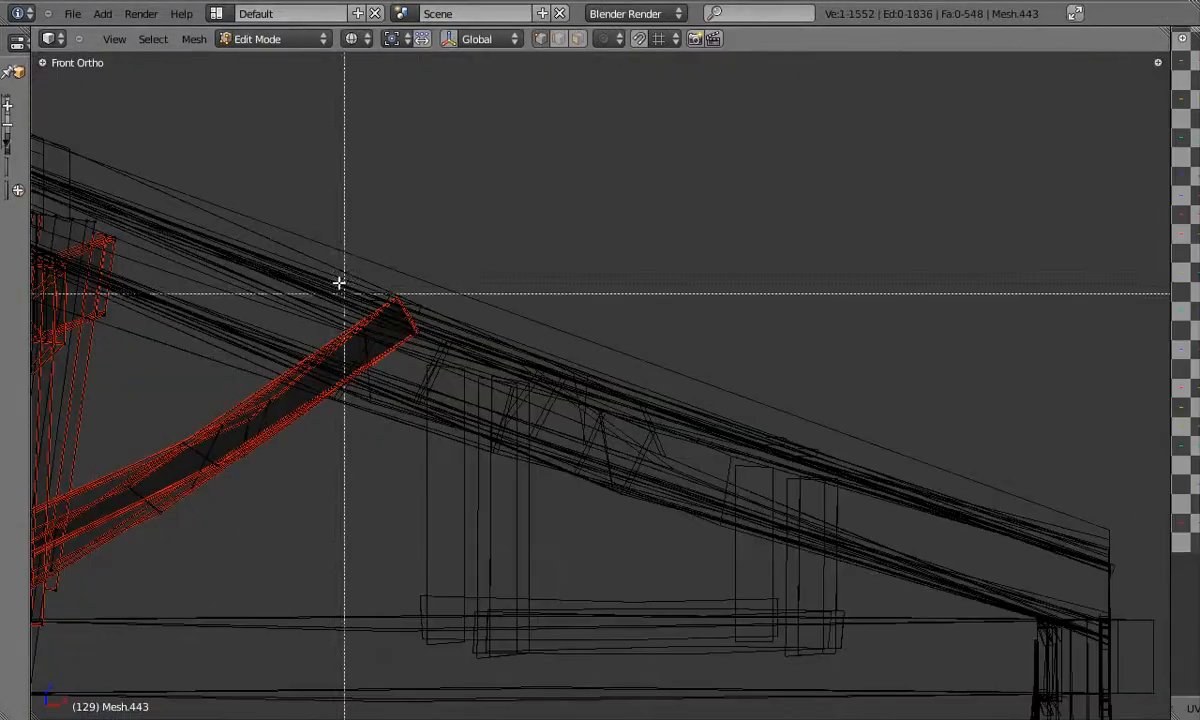
{"action": "key", "text": "g"}
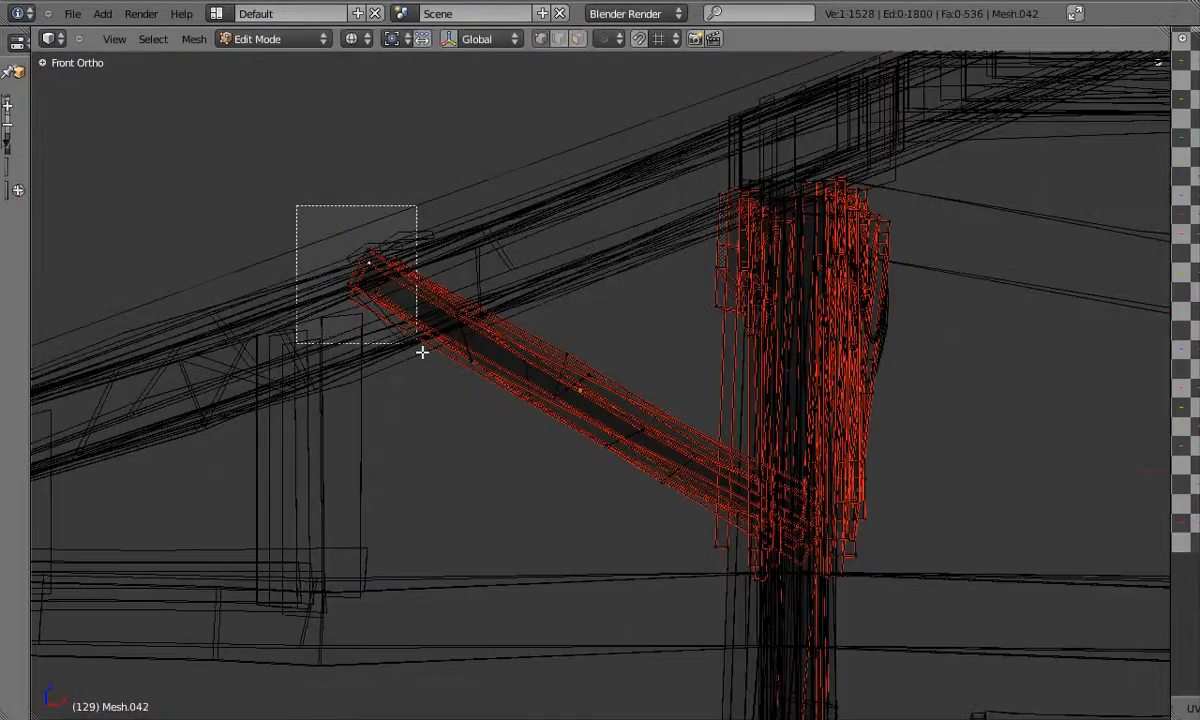
{"action": "key", "text": "g"}
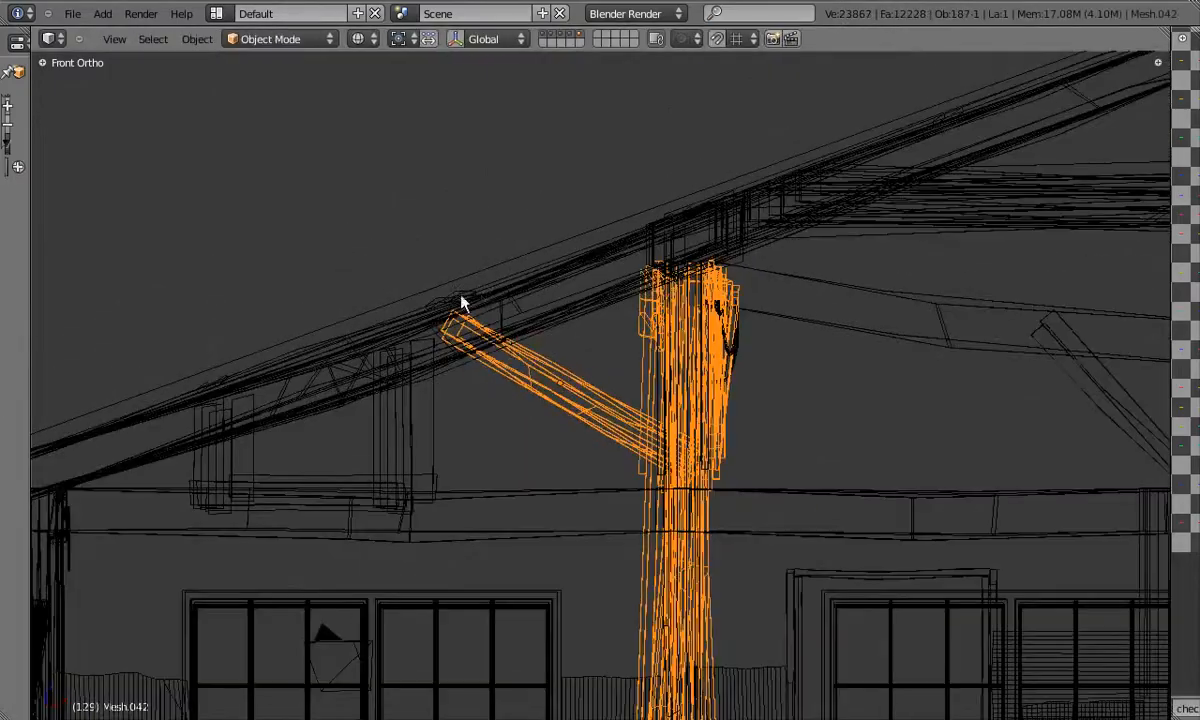
{"action": "scroll", "coordinate": [461, 302], "scroll_direction": "down", "scroll_amount": 4}
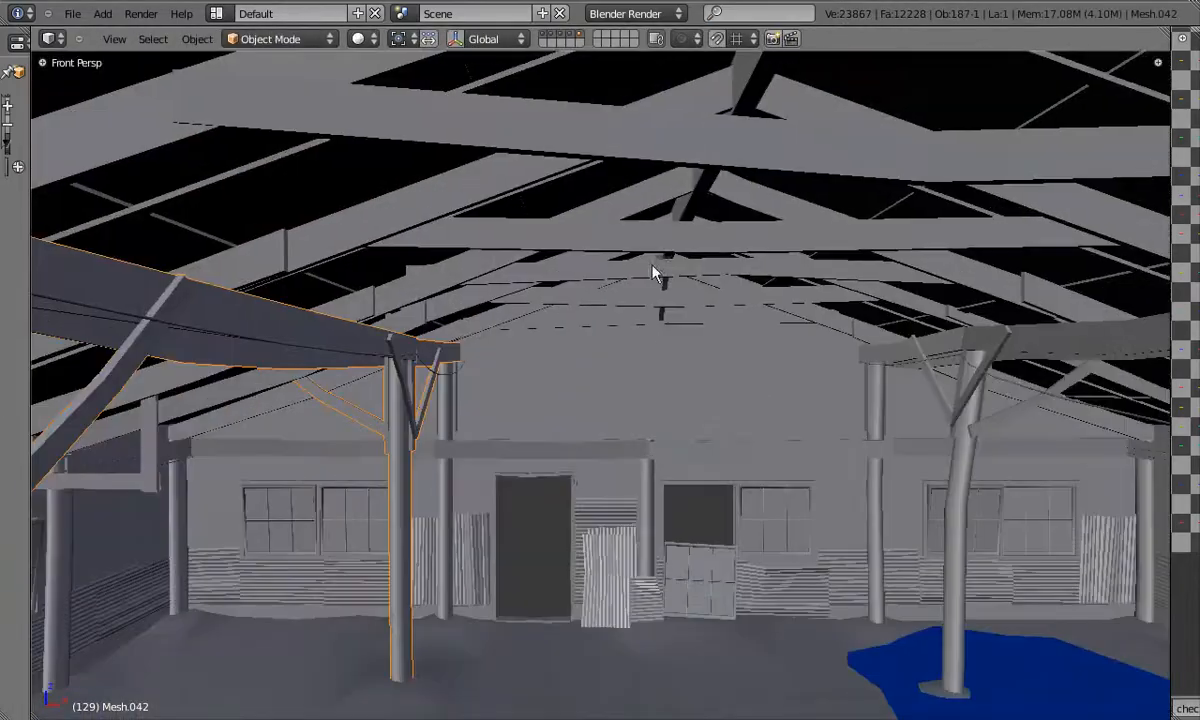
Move the four purlin vertices near the brace vertically to correct their height beneath the roof
{"action": "middle_click_drag", "start_coordinate": [656, 268], "coordinate": [541, 275]}
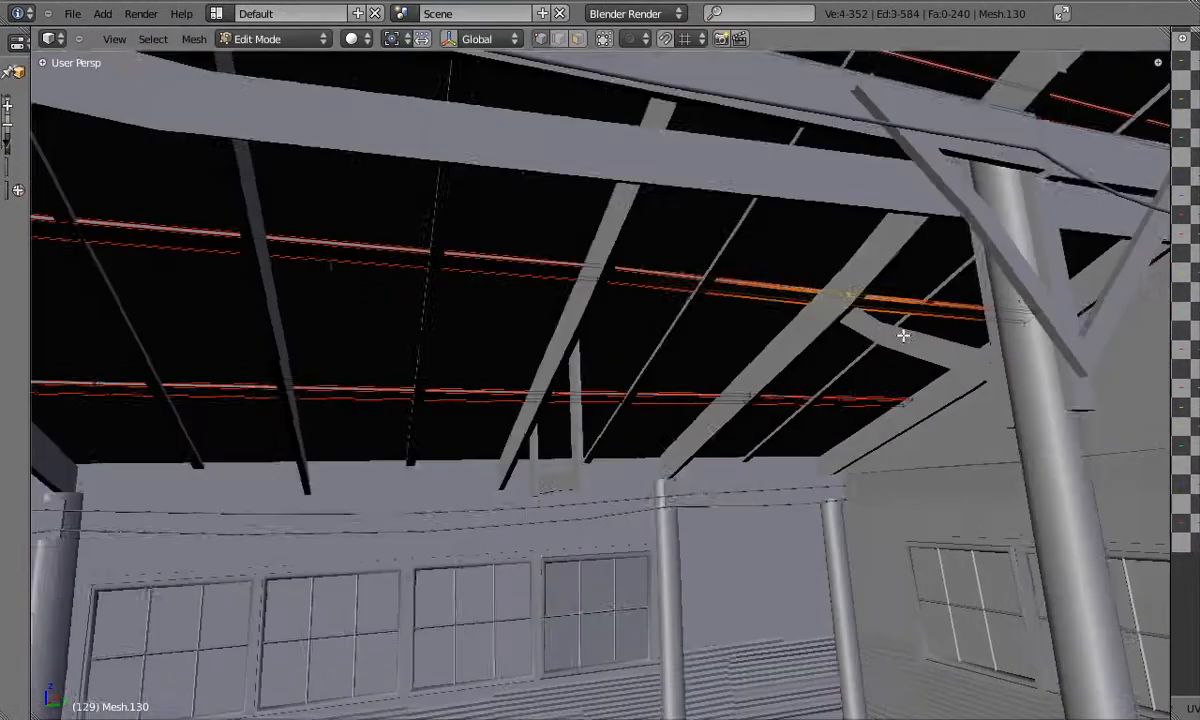
{"action": "key", "text": "g"}
{"action": "key", "text": "z"}
{"action": "left_click", "coordinate": [908, 327]}
Examine the purlins along the roof slopes from below, in and out of Edit Mode, for misplaced vertices
{"action": "middle_click_drag", "start_coordinate": [370, 279], "coordinate": [488, 292]}
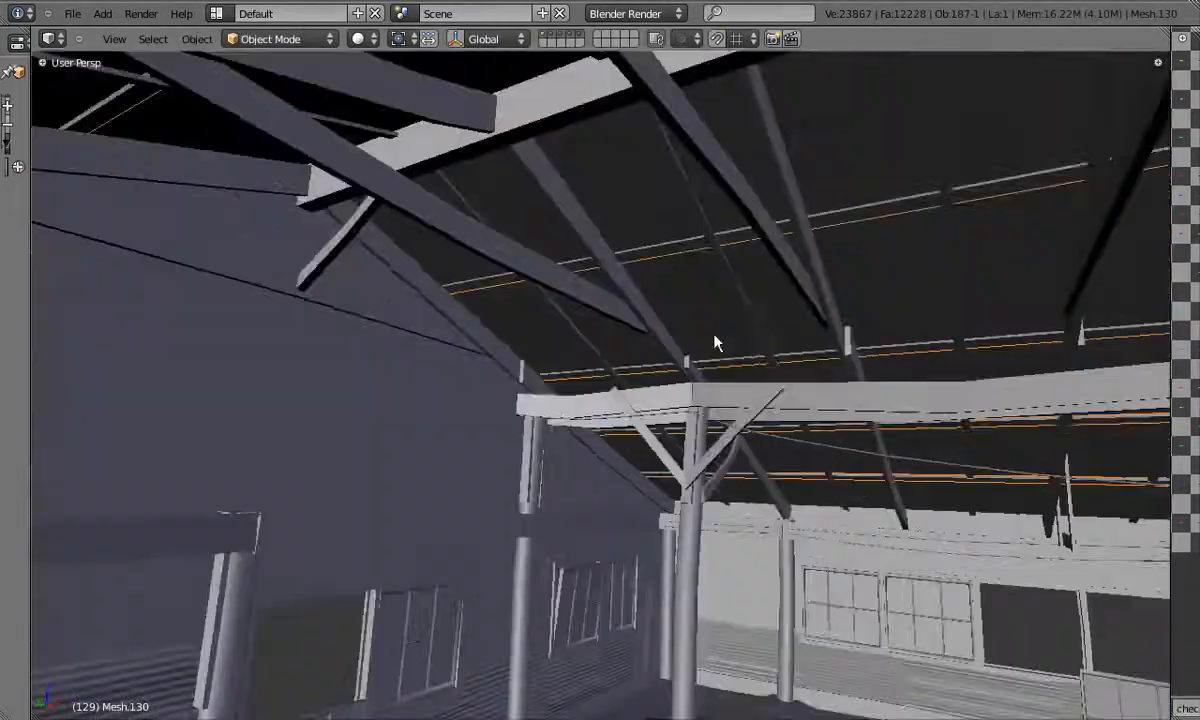
{"action": "middle_click_drag", "start_coordinate": [714, 343], "coordinate": [786, 436]}
{"action": "scroll", "coordinate": [580, 338], "scroll_direction": "down", "scroll_amount": 3}
{"action": "key", "text": "Tab"}
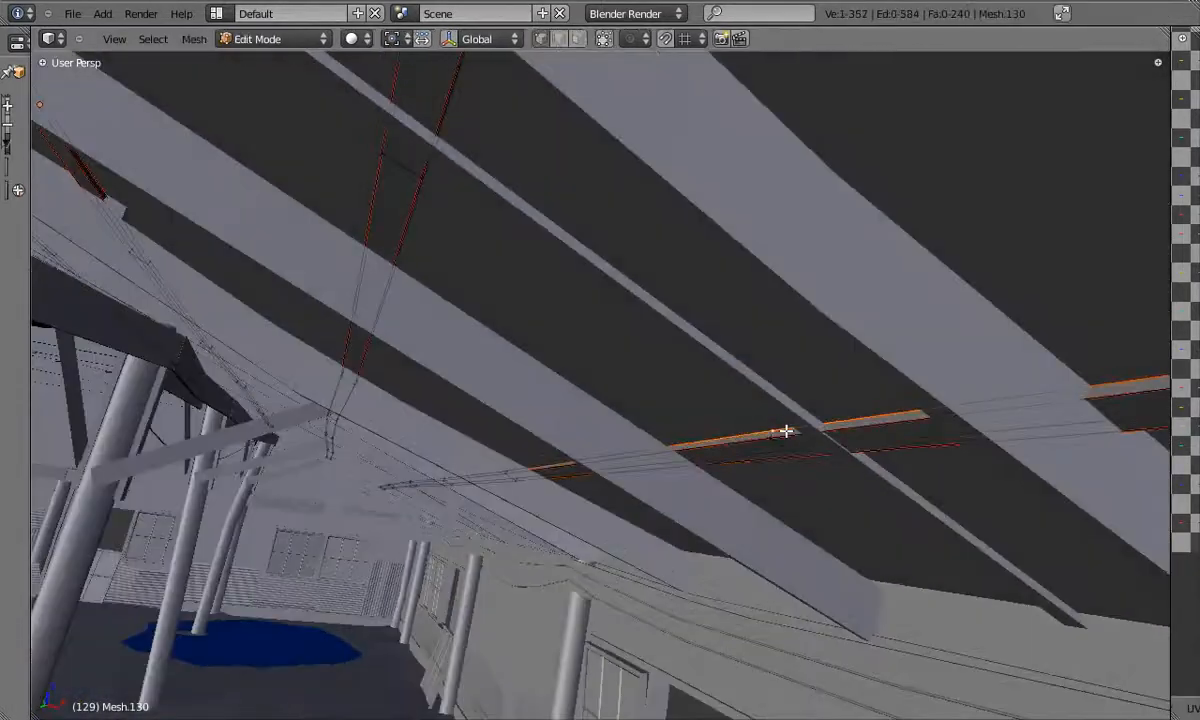
{"action": "key", "text": "Tab"}
{"action": "middle_click_drag", "start_coordinate": [832, 481], "coordinate": [631, 326]}
{"action": "key", "text": "Tab"}
{"action": "key", "text": "Tab"}
{"action": "key", "text": "Tab"}
{"action": "key", "text": "b"}
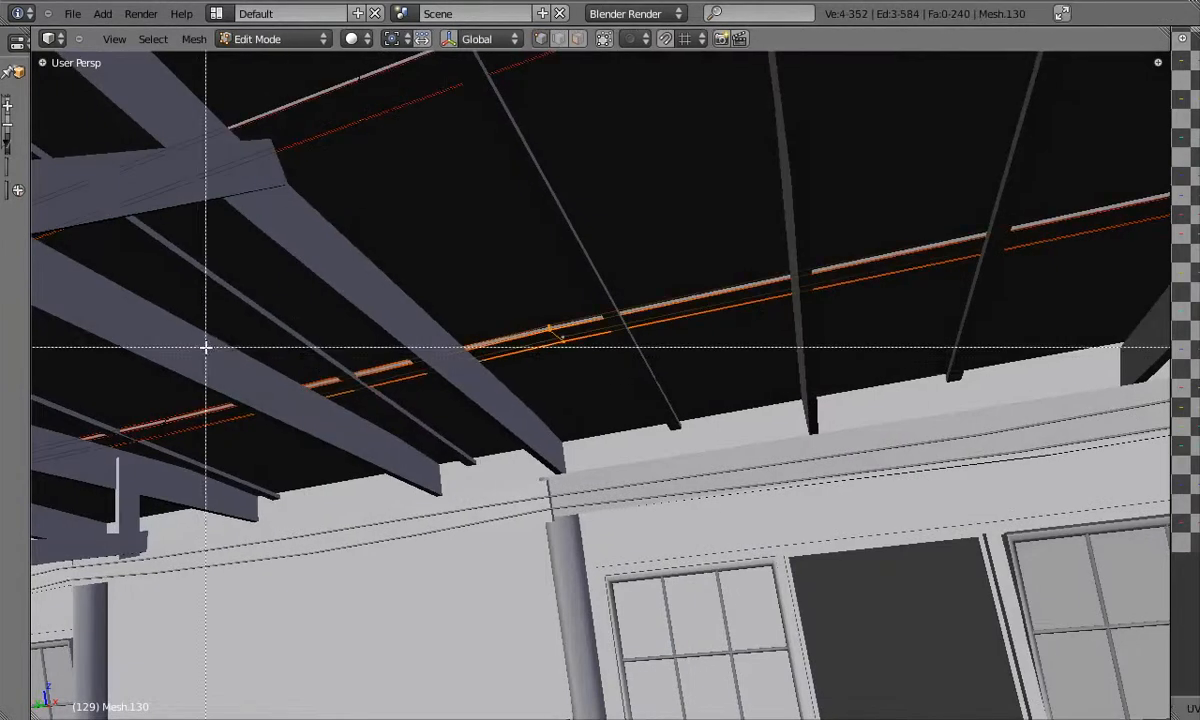
{"action": "key", "text": "Escape"}
{"action": "key", "text": "Tab"}
{"action": "middle_click_drag", "start_coordinate": [217, 476], "coordinate": [496, 437]}
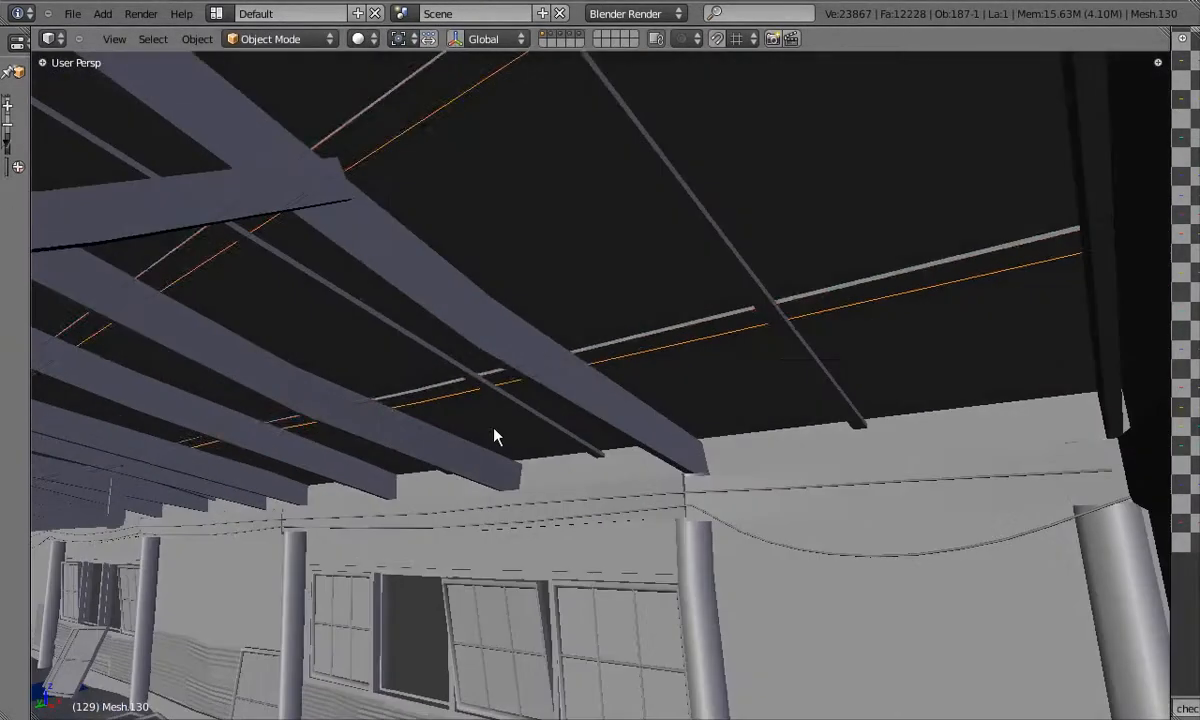
Isolate the post row, the front post with its crossbeam and the ground in local view as a front wireframe
{"action": "middle_click_drag", "start_coordinate": [619, 408], "coordinate": [693, 530]}
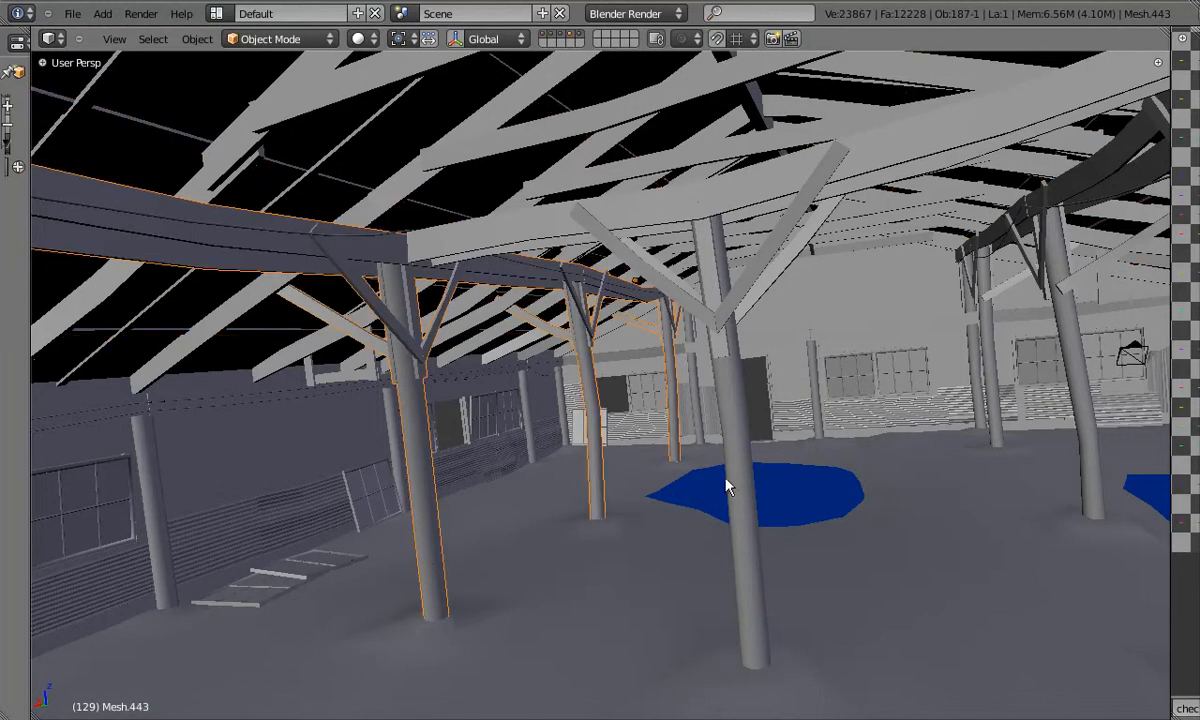
{"action": "middle_click_drag", "start_coordinate": [734, 481], "coordinate": [695, 612]}
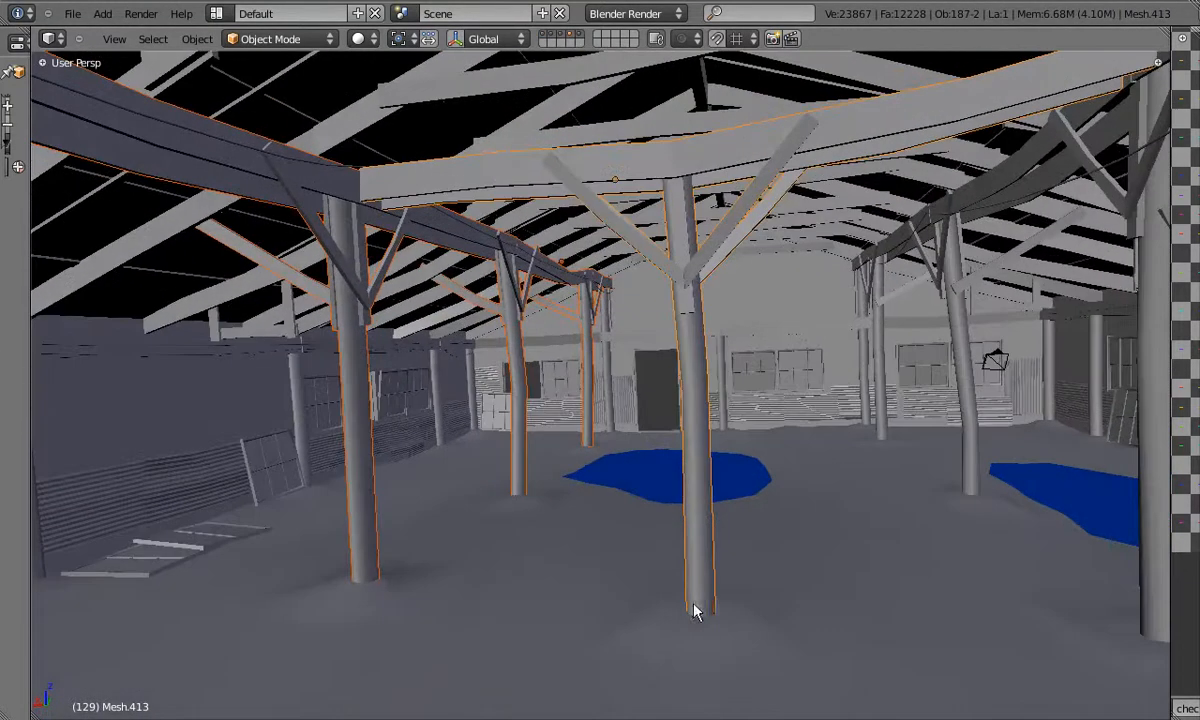
{"action": "key", "text": "KP_Divide"}
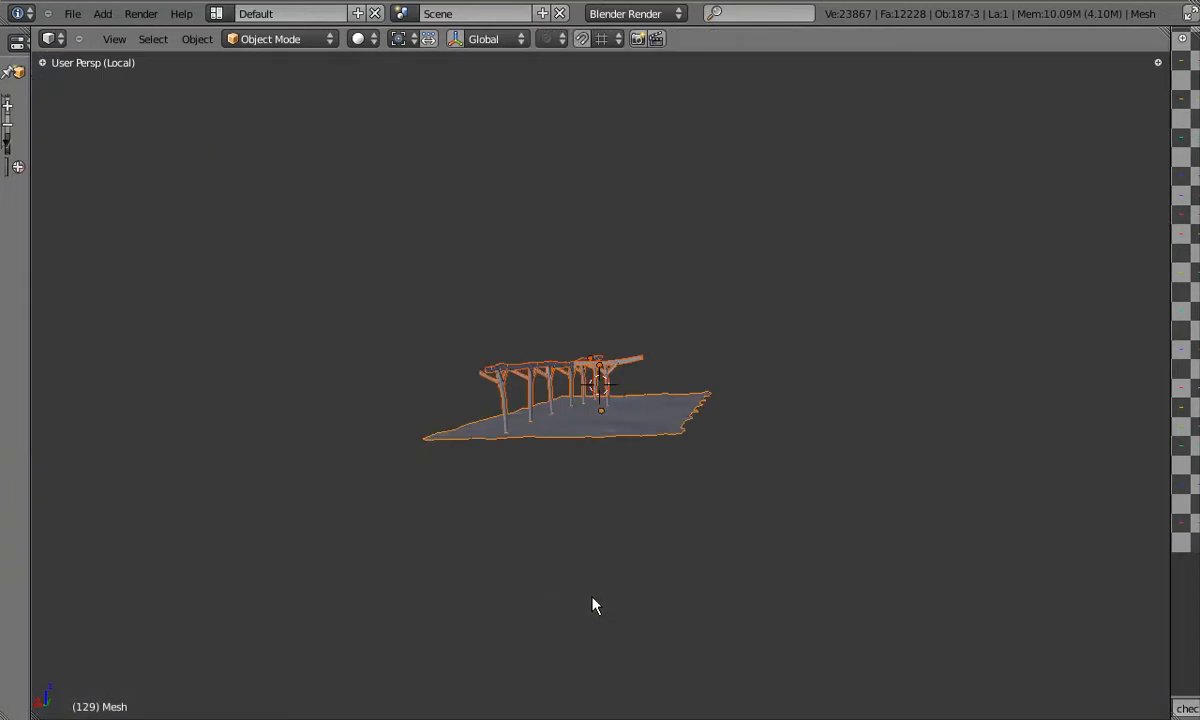
{"action": "scroll", "coordinate": [621, 392], "scroll_direction": "up", "scroll_amount": 6}
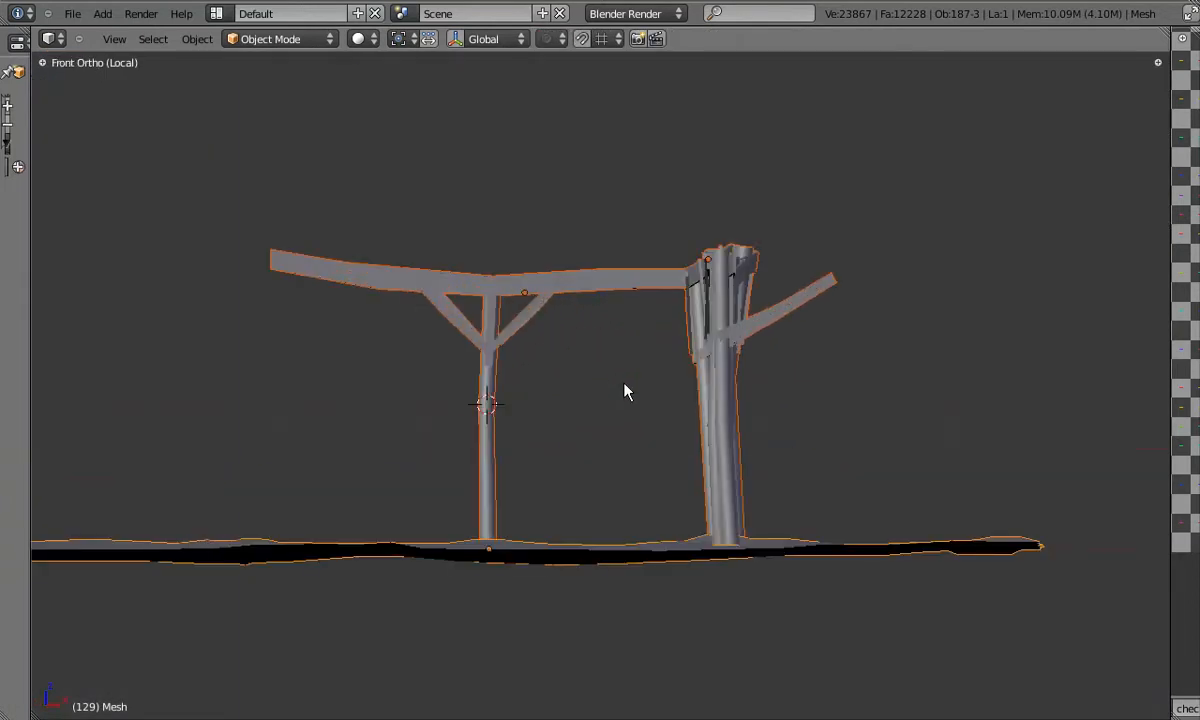
{"action": "middle_click_drag", "start_coordinate": [536, 391], "coordinate": [483, 393]}
{"action": "key", "text": "KP_1"}
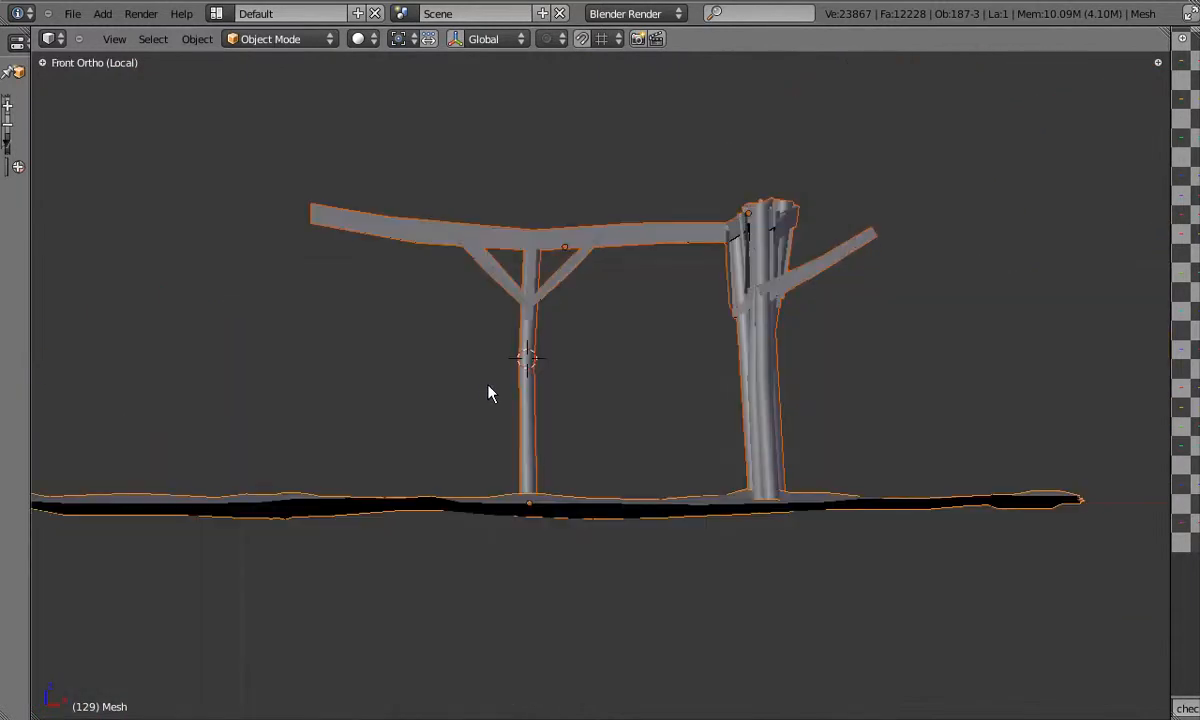
{"action": "scroll", "coordinate": [635, 434], "scroll_direction": "up", "scroll_amount": 3}
{"action": "key", "text": "z"}
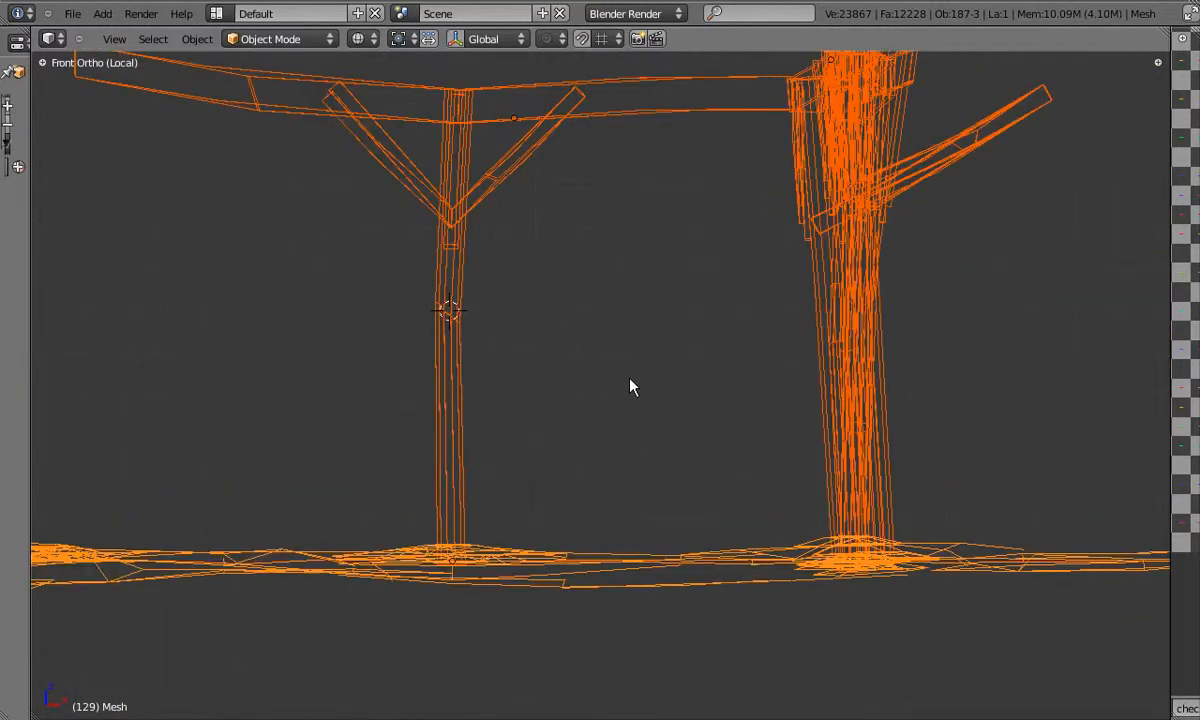
Place the 3D cursor between the front post and the clustered posts and add a plane there
{"action": "left_click", "coordinate": [629, 382]}
{"action": "key", "text": "shift+a"}
{"action": "mouse_move", "coordinate": [629, 381]}
{"action": "left_click", "coordinate": [723, 381]}
{"action": "key", "text": "Tab"}
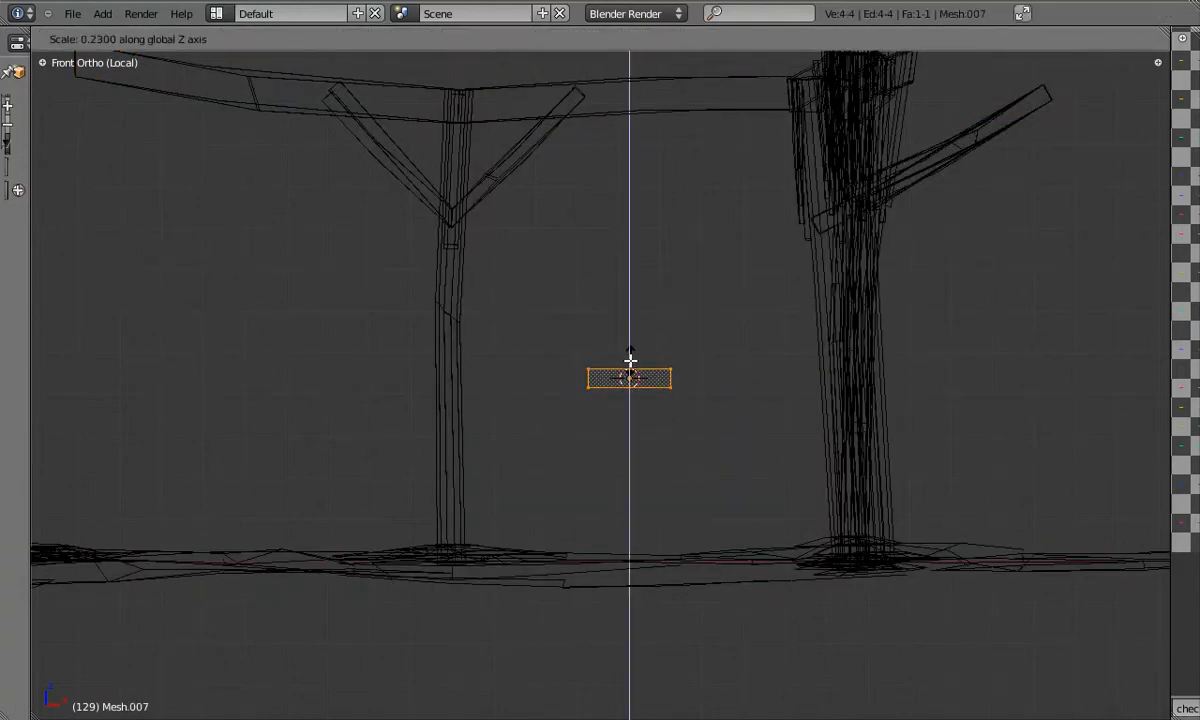
Delete the plane's upper two vertices and extrude the remaining lower edge about 0.4 units upward to form a narrow strip
{"action": "key", "text": "Escape"}
{"action": "scroll", "coordinate": [630, 360], "scroll_direction": "up", "scroll_amount": 3}
{"action": "key", "text": "x"}
{"action": "left_click", "coordinate": [697, 337]}
{"action": "scroll", "coordinate": [715, 474], "scroll_direction": "up", "scroll_amount": 2}
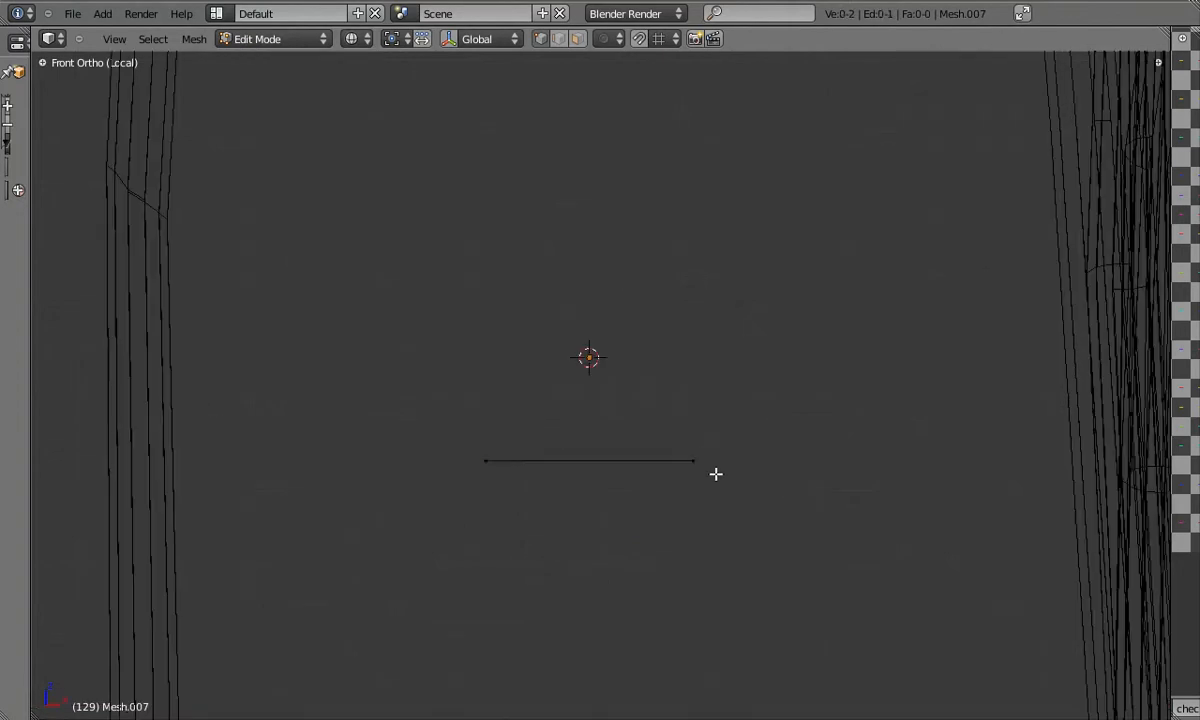
{"action": "left_click", "coordinate": [720, 474]}
{"action": "left_click", "coordinate": [720, 455]}
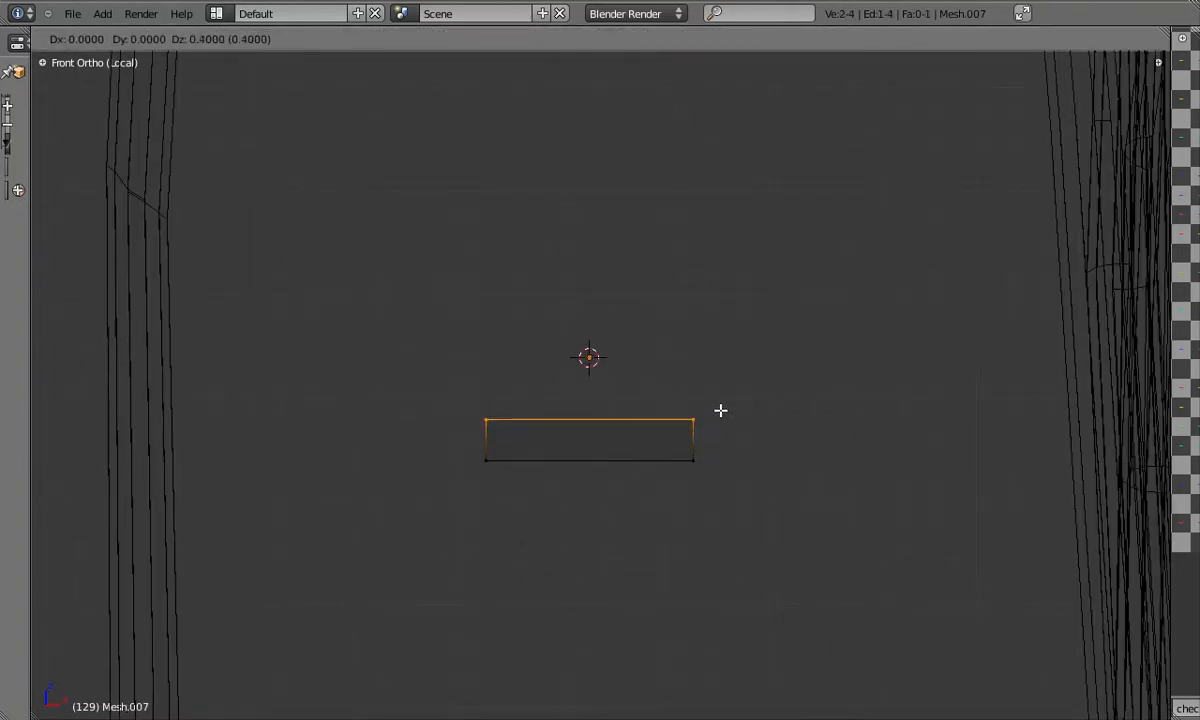
{"action": "scroll", "coordinate": [720, 403], "scroll_direction": "down", "scroll_amount": 5}
{"action": "scroll", "coordinate": [722, 404], "scroll_direction": "up", "scroll_amount": 3}
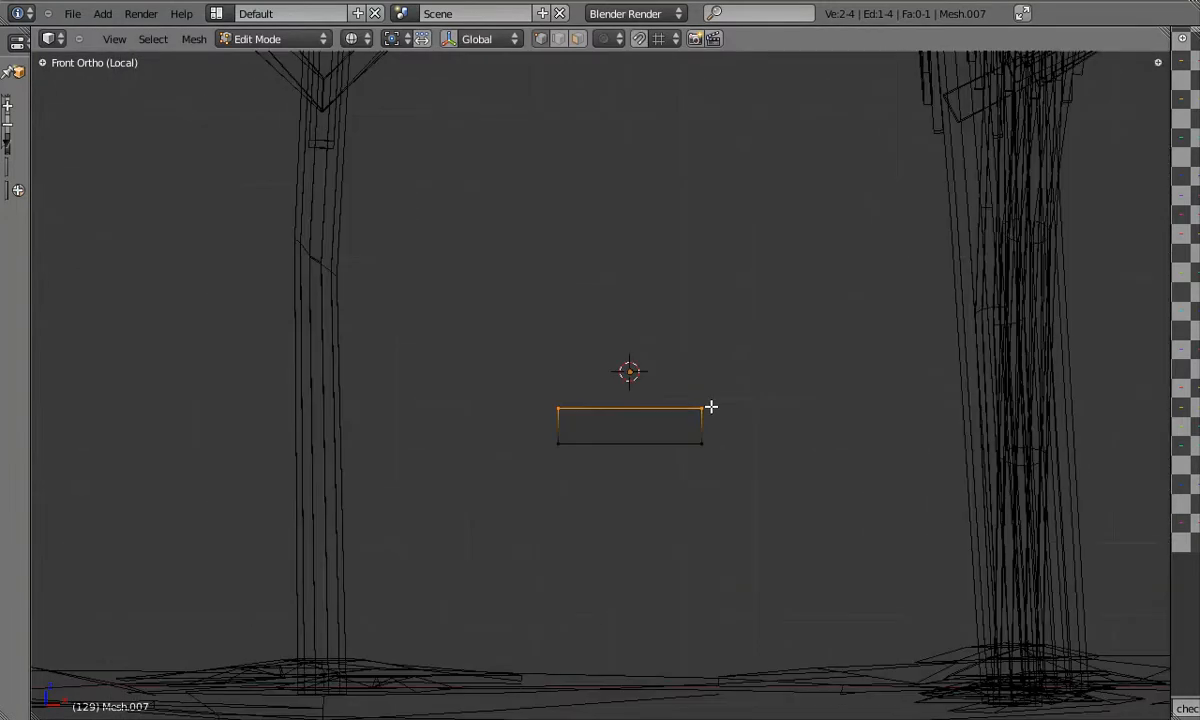
{"action": "scroll", "coordinate": [710, 407], "scroll_direction": "up", "scroll_amount": 1}
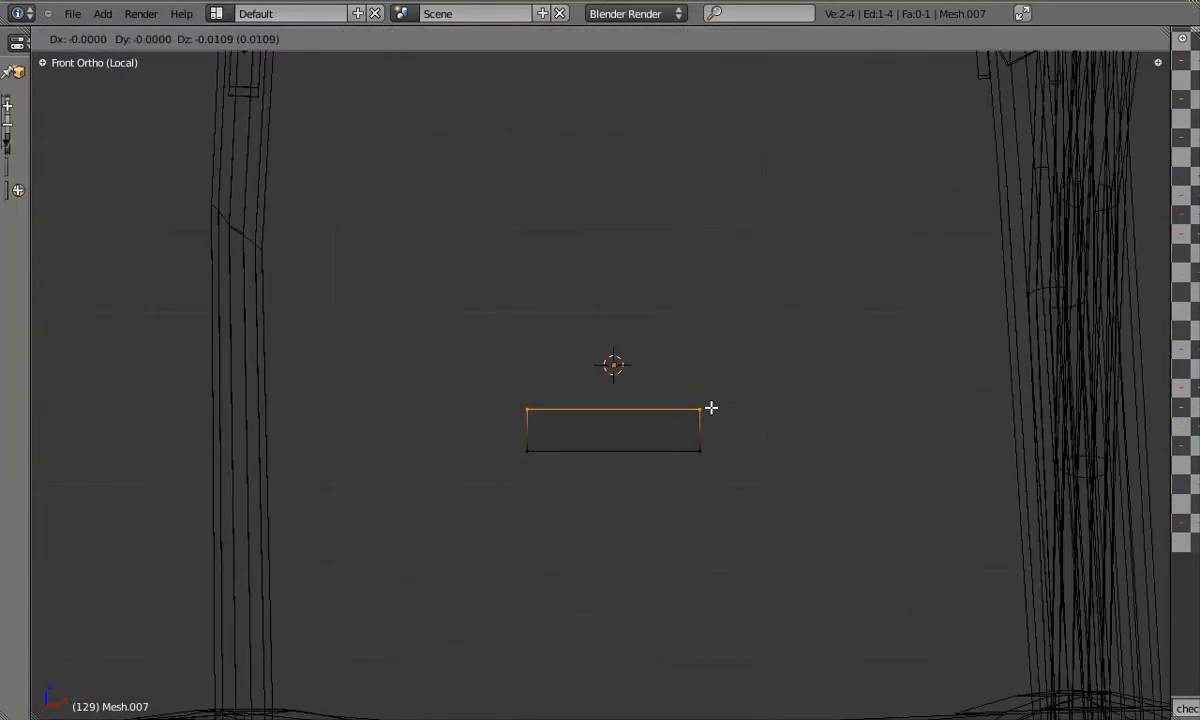
Scale the whole strip along the X axis until it spans from the front post to the clustered posts
{"action": "scroll", "coordinate": [727, 431], "scroll_direction": "down", "scroll_amount": 3}
{"action": "key", "text": "a"}
{"action": "key", "text": "s"}
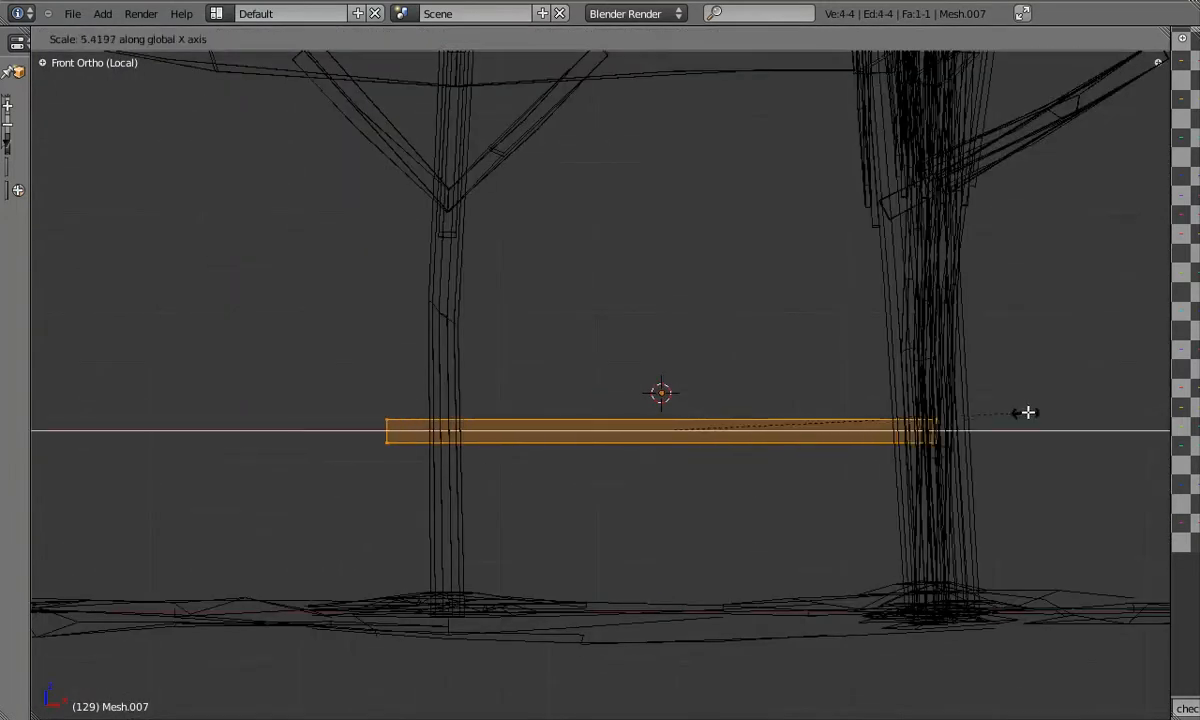
{"action": "left_click", "coordinate": [1072, 401]}
Move the plank in depth so that it lies against the front post
{"action": "key", "text": "z"}
{"action": "middle_click_drag", "start_coordinate": [1077, 402], "coordinate": [876, 434]}
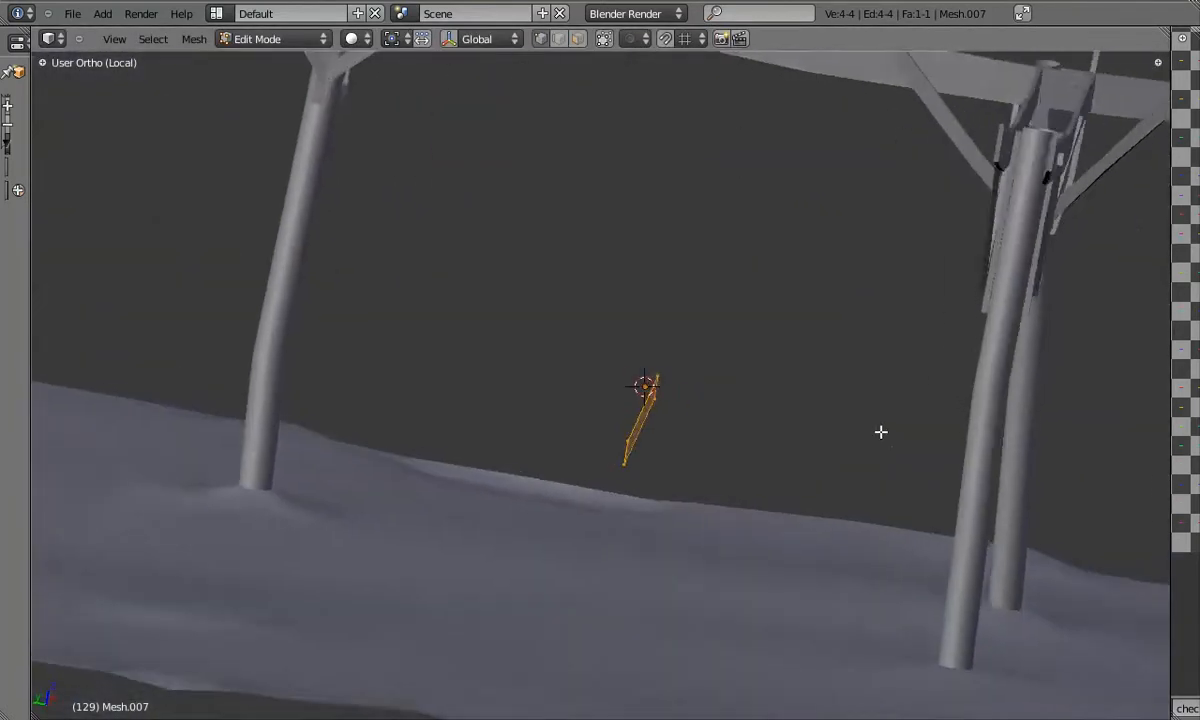
{"action": "key", "text": "g"}
{"action": "left_click", "coordinate": [1103, 421]}
{"action": "mouse_move", "coordinate": [1013, 434]}
{"action": "middle_mouse_down"}
{"action": "mouse_move", "coordinate": [1039, 455]}
{"action": "mouse_move", "coordinate": [362, 351]}
{"action": "mouse_move", "coordinate": [254, 321]}
{"action": "mouse_move", "coordinate": [1014, 424]}
{"action": "middle_mouse_up"}
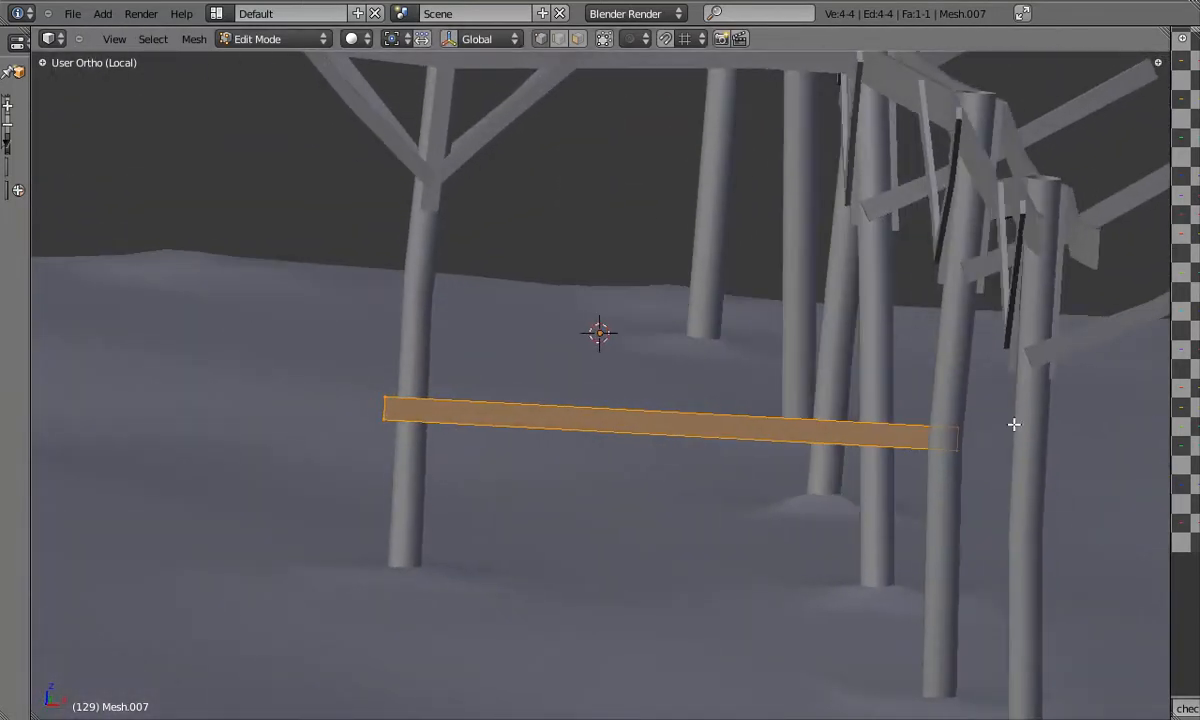
Show the plank in front wireframe view and subdivide its short end edge near the clustered posts once
{"action": "left_click", "coordinate": [956, 471]}
{"action": "middle_click_drag", "start_coordinate": [956, 471], "coordinate": [871, 418]}
{"action": "key", "text": "KP_1"}
{"action": "key", "text": "z"}
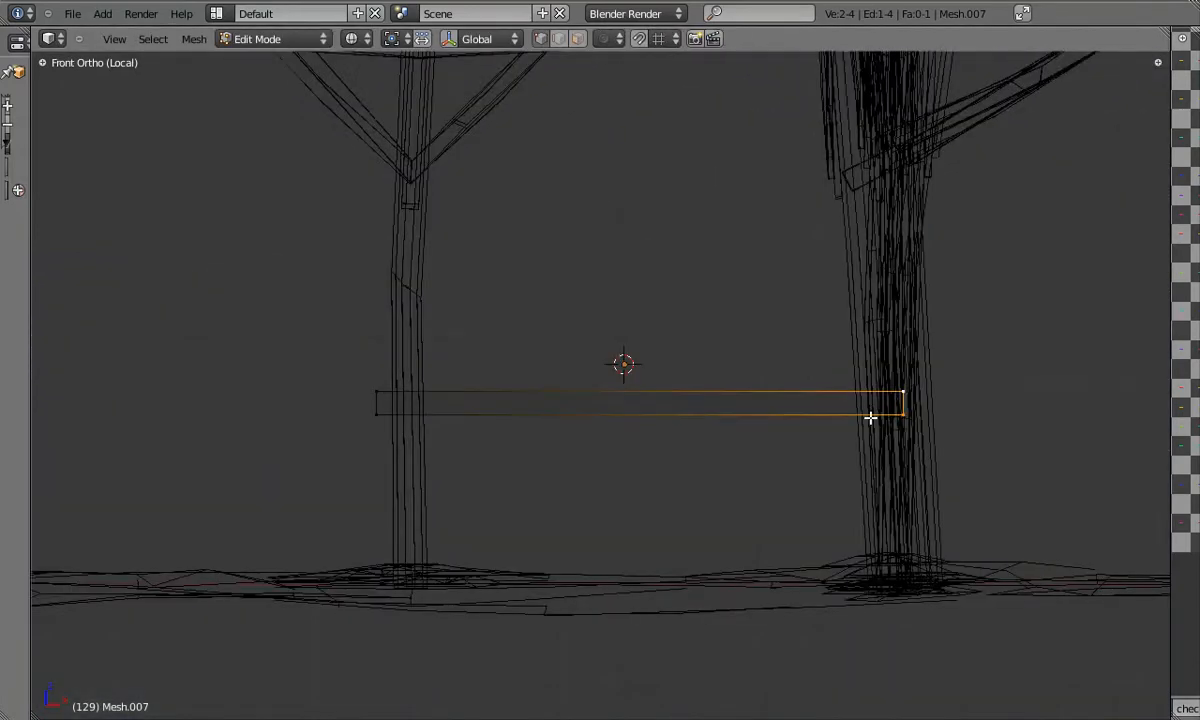
{"action": "scroll", "coordinate": [911, 396], "scroll_direction": "up", "scroll_amount": 1}
{"action": "key", "text": "a"}
{"action": "key", "text": "a"}
{"action": "scroll", "coordinate": [906, 370], "scroll_direction": "down", "scroll_amount": 2}
{"action": "scroll", "coordinate": [906, 370], "scroll_direction": "down", "scroll_amount": 2}
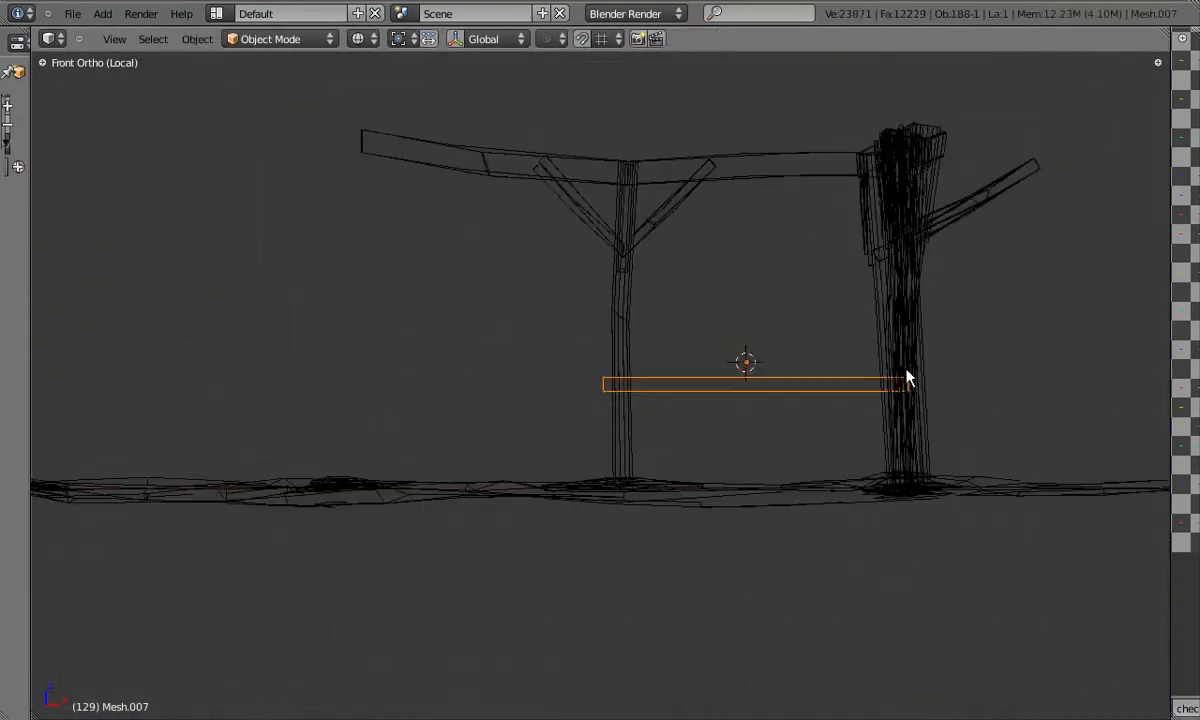
{"action": "key", "text": "KP_Decimal"}
{"action": "key", "text": "Tab"}
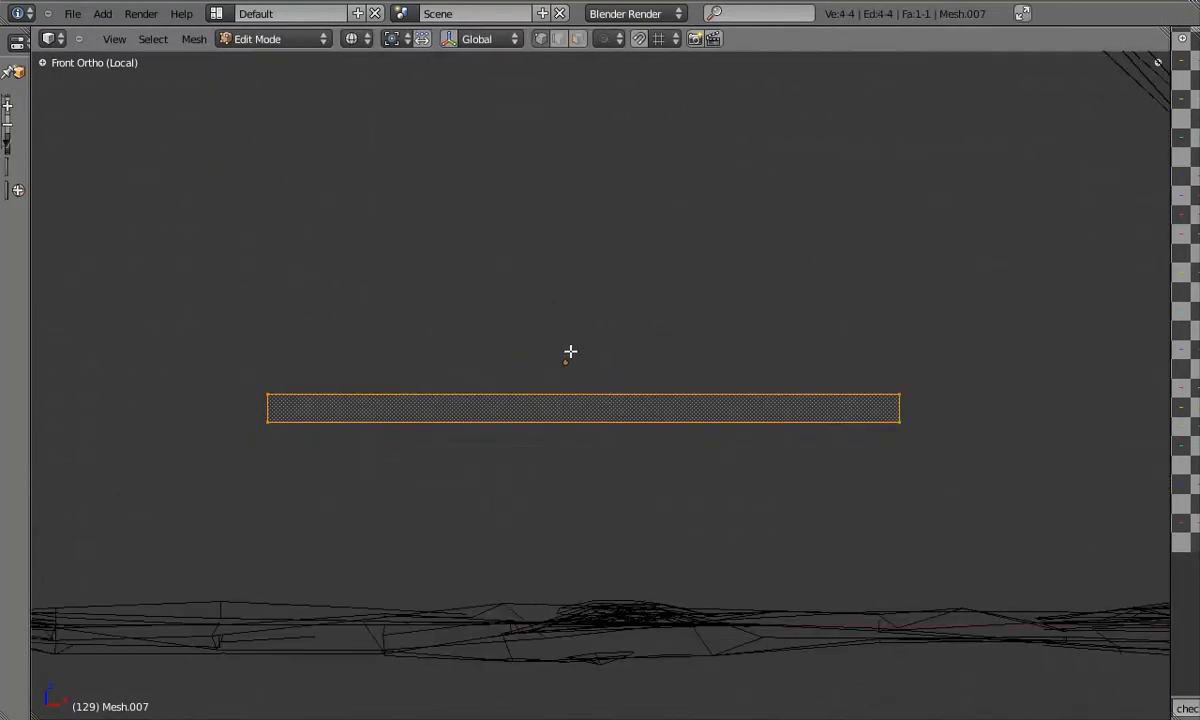
{"action": "scroll", "coordinate": [838, 378], "scroll_direction": "up", "scroll_amount": 1}
{"action": "middle_click_drag", "start_coordinate": [838, 378], "coordinate": [867, 387], "text": "shift"}
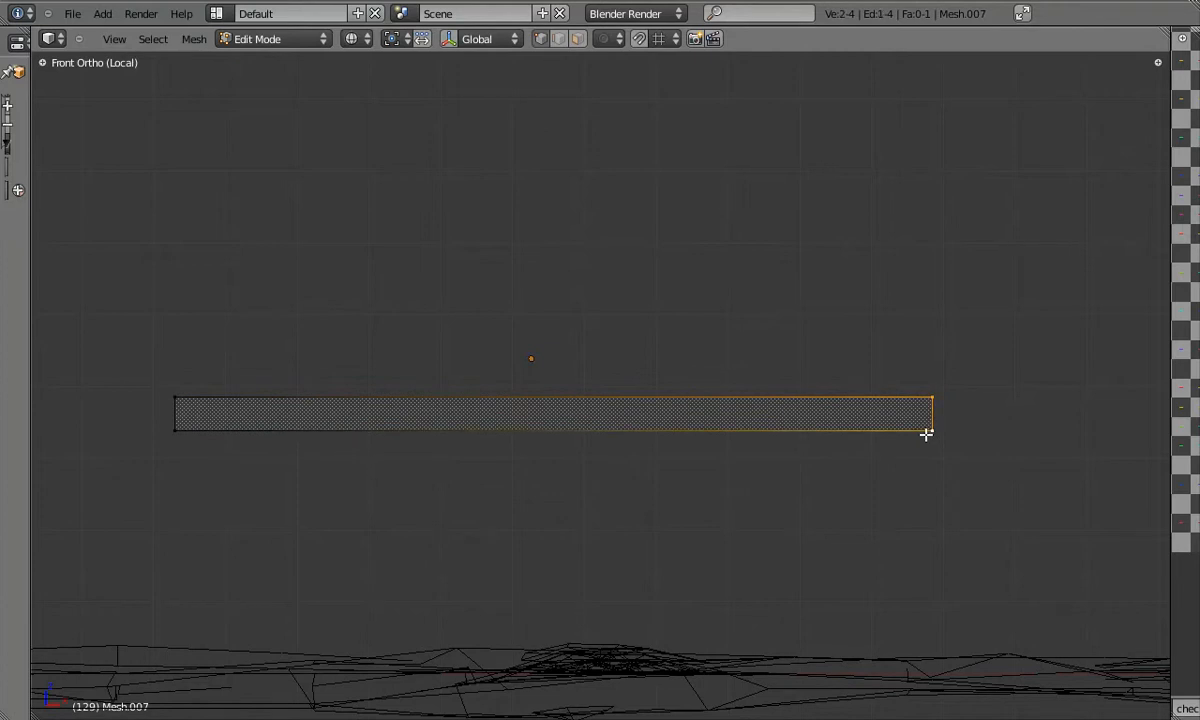
{"action": "key", "text": "w"}
Delete the middle vertex of the subdivided end edge, leaving that end of the plank open
{"action": "right_click", "coordinate": [931, 418]}
{"action": "key", "text": "x"}
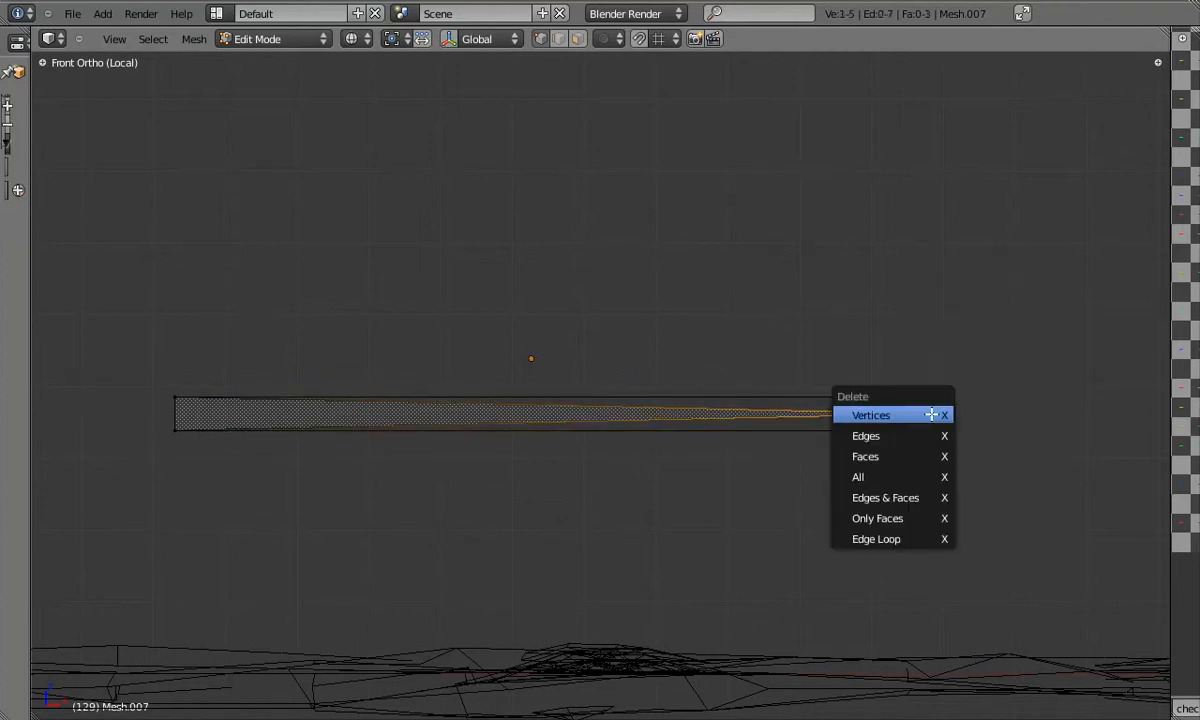
{"action": "right_click_drag", "start_coordinate": [936, 391], "coordinate": [921, 388]}
{"action": "right_click", "coordinate": [923, 392]}
{"action": "right_click", "coordinate": [938, 410]}
{"action": "key", "text": "x"}
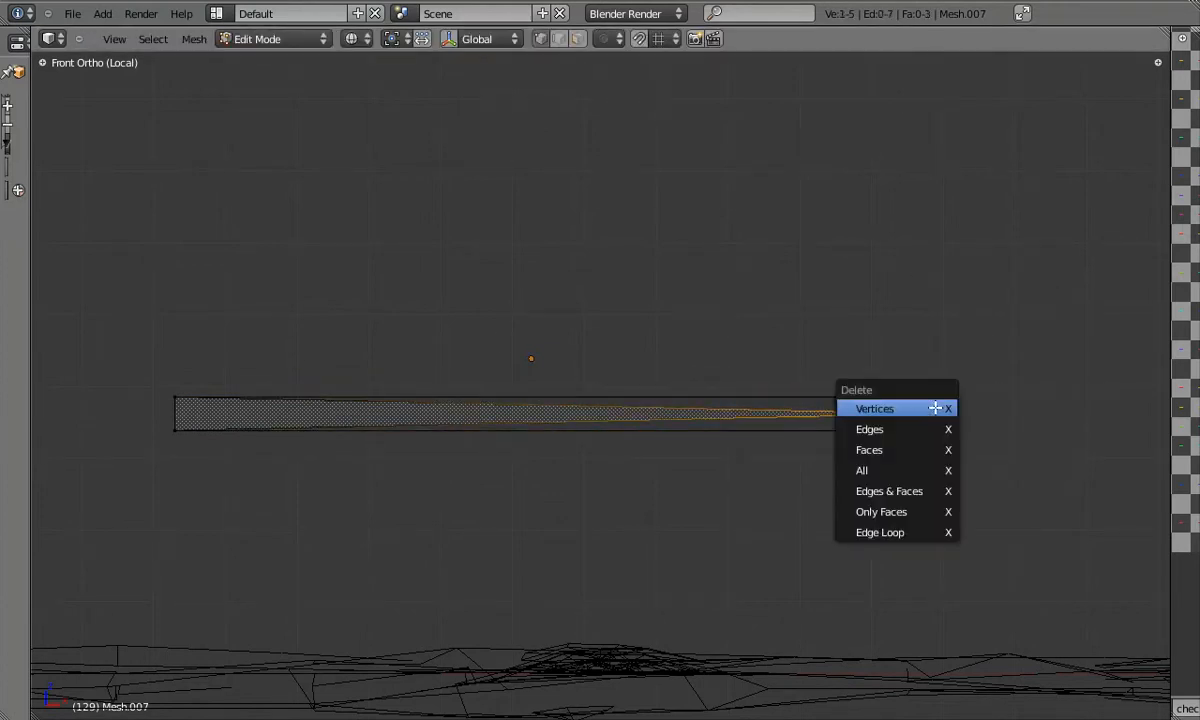
{"action": "left_click", "coordinate": [938, 410]}
Move the upper vertex at the plank's open end inward along the X axis, so the upper edge is shorter than the lower one
{"action": "right_click", "coordinate": [941, 405]}
{"action": "key", "text": "g"}
{"action": "key", "text": "x"}
{"action": "left_click", "coordinate": [836, 383]}
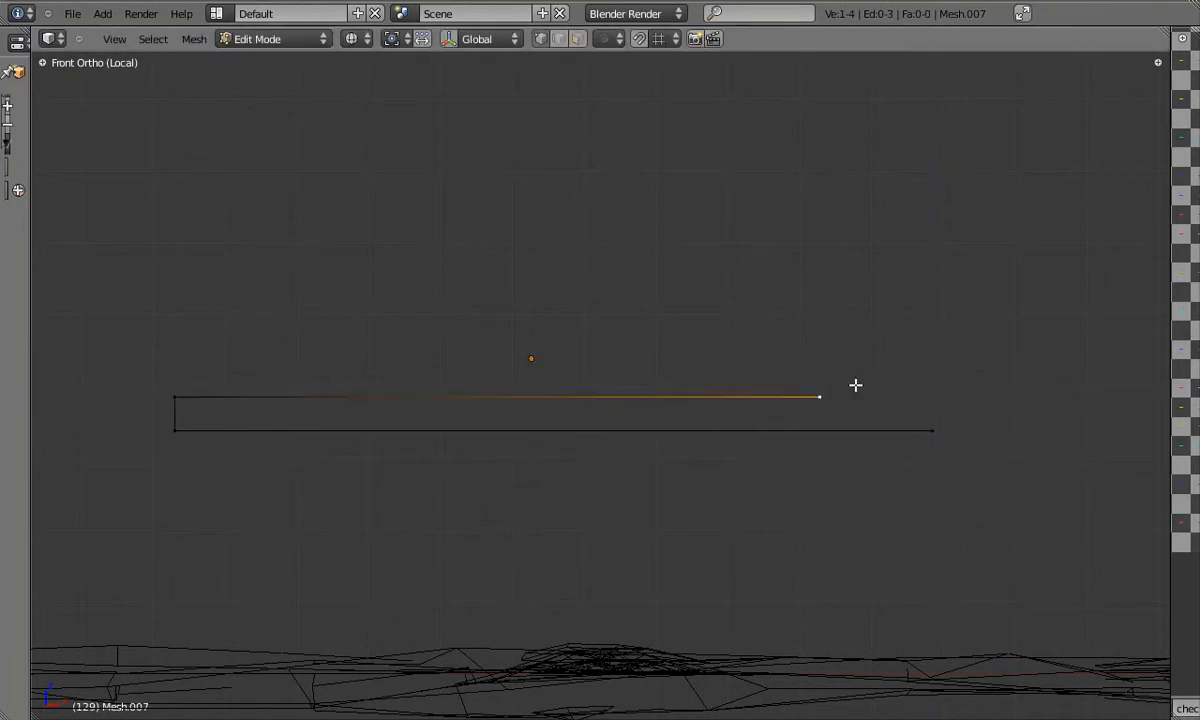
Extrude the upper edge's end vertex a short way outward and downward to start the bar's end profile
{"action": "scroll", "coordinate": [892, 375], "scroll_direction": "up", "scroll_amount": 2}
{"action": "key", "text": "alt+e"}
{"action": "left_click", "coordinate": [850, 377]}
{"action": "left_click", "coordinate": [929, 398]}
{"action": "key", "text": "g"}
{"action": "left_click", "coordinate": [948, 400]}
Continue extruding the profile through a shallow notch, a low hump and a pointed tip, joined to the lower edge's end
{"action": "key", "text": "alt+e"}
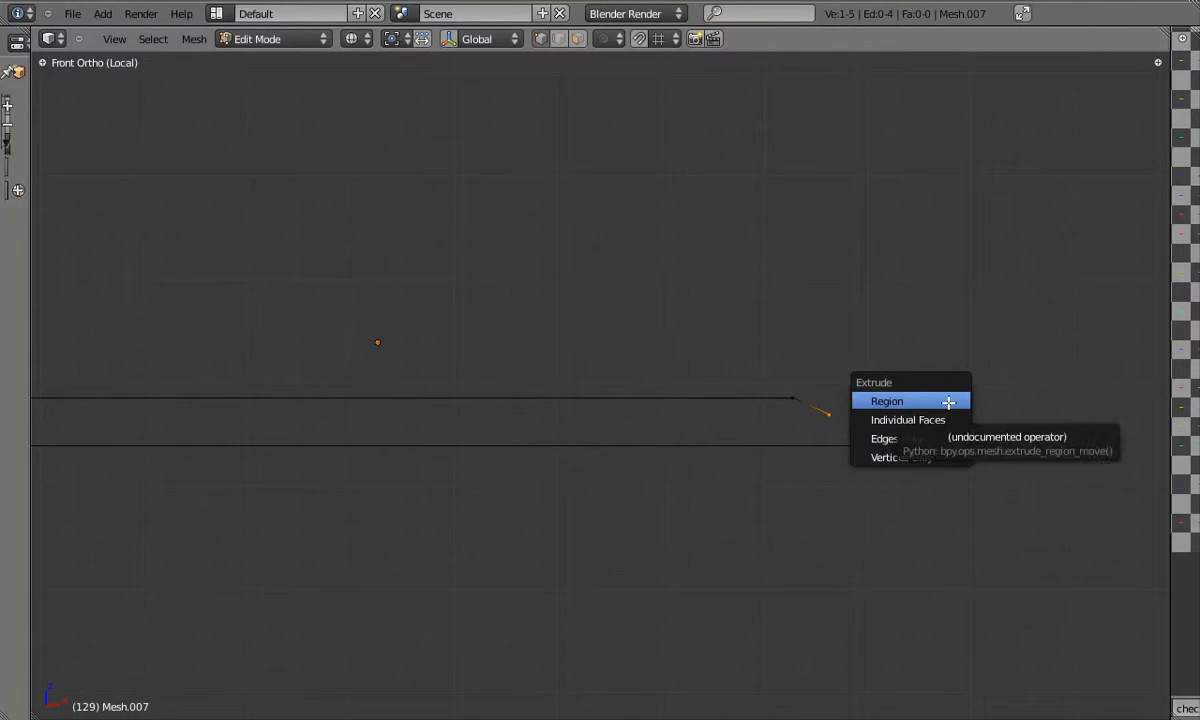
{"action": "left_click", "coordinate": [948, 401]}
{"action": "right_click", "coordinate": [870, 417]}
{"action": "key", "text": "e"}
{"action": "left_click", "coordinate": [908, 412]}
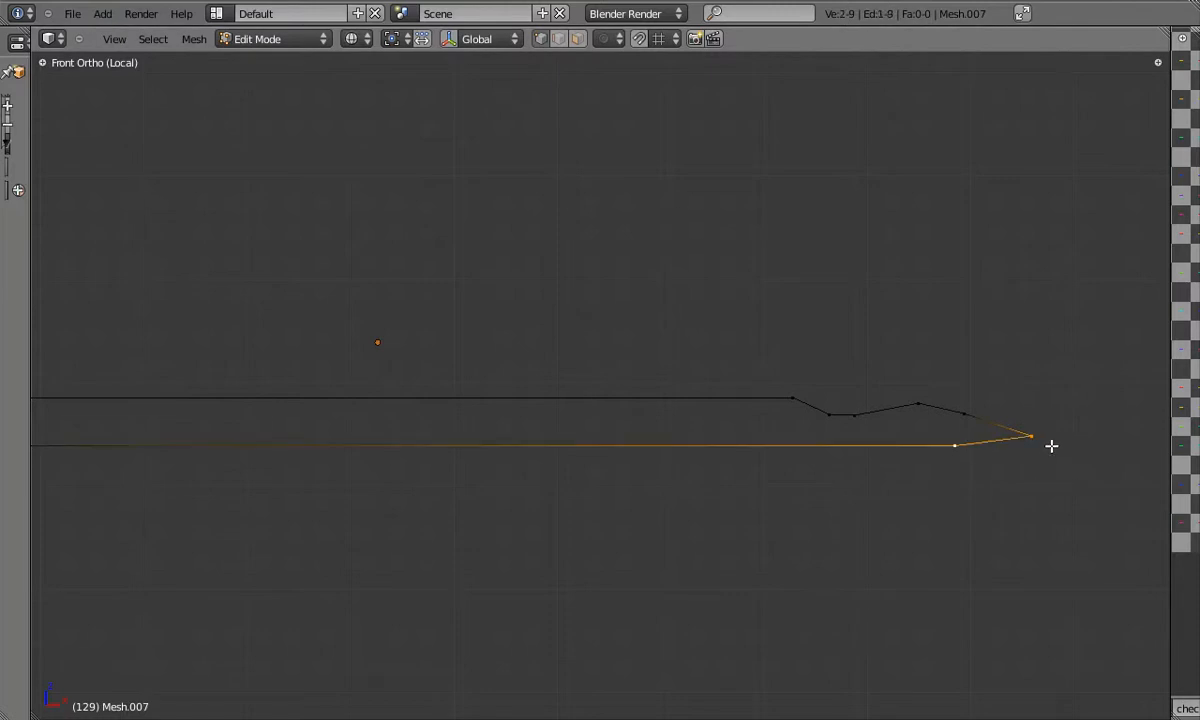
Raise the pointed tip vertex to about the height of the neighbouring upper vertex
{"action": "right_click", "coordinate": [1042, 446]}
{"action": "key", "text": "Tab"}
{"action": "scroll", "coordinate": [937, 431], "scroll_direction": "down", "scroll_amount": 3}
{"action": "scroll", "coordinate": [940, 430], "scroll_direction": "up", "scroll_amount": 3}
{"action": "key", "text": "Tab"}
{"action": "scroll", "coordinate": [983, 450], "scroll_direction": "up", "scroll_amount": 1}
{"action": "right_click_drag", "start_coordinate": [1037, 438], "coordinate": [1039, 414]}
Subdivide the edge between the tip and the lower corner, and shift the new vertex inward along X
{"action": "right_click", "coordinate": [954, 458], "text": "shift"}
{"action": "key", "text": "w"}
{"action": "left_click", "coordinate": [952, 459]}
{"action": "right_click_drag", "start_coordinate": [970, 444], "coordinate": [966, 444]}
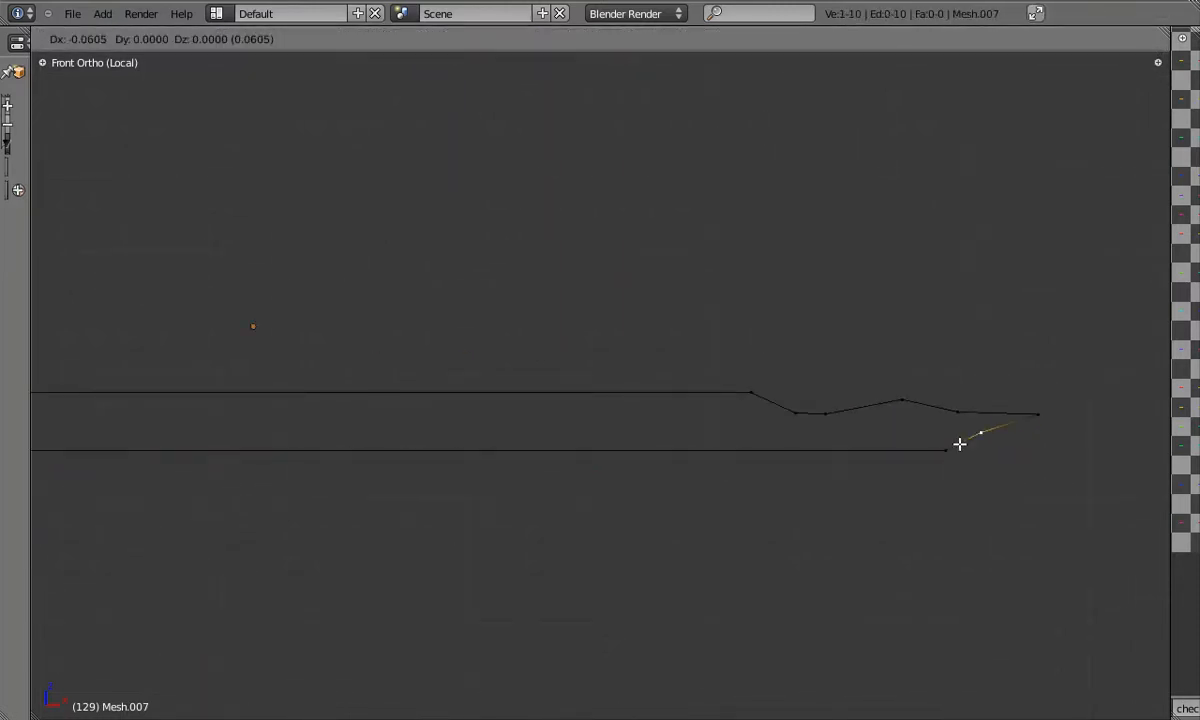
{"action": "left_click", "coordinate": [951, 442]}
Move the upper vertex beside the tip slightly inward and lower the hump's peak vertex a little
{"action": "right_click", "coordinate": [955, 412]}
{"action": "key", "text": "g"}
{"action": "left_click", "coordinate": [943, 411]}
{"action": "right_click", "coordinate": [898, 403]}
{"action": "key", "text": "g"}
{"action": "left_click", "coordinate": [898, 409]}
{"action": "key", "text": "Tab"}
{"action": "scroll", "coordinate": [943, 461], "scroll_direction": "down", "scroll_amount": 4}
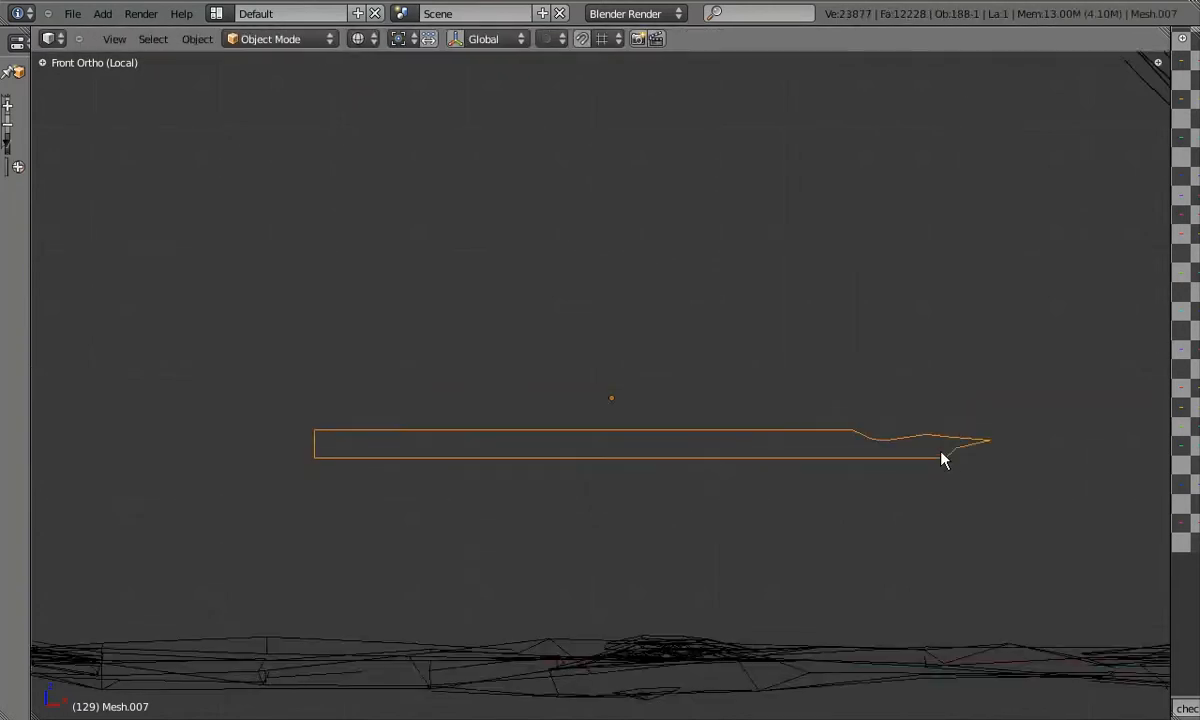
Raise the notch's tip-side vertex and the hump's peak vertex to make the notch more pronounced
{"action": "scroll", "coordinate": [940, 454], "scroll_direction": "up", "scroll_amount": 4}
{"action": "key", "text": "Tab"}
{"action": "right_click", "coordinate": [851, 433]}
{"action": "key", "text": "g"}
{"action": "left_click", "coordinate": [851, 424]}
{"action": "right_click", "coordinate": [908, 426]}
{"action": "key", "text": "g"}
{"action": "left_click", "coordinate": [908, 412]}
Lower the hump's peak vertex again to flatten the hump, and check the complete outline
{"action": "key", "text": "Tab"}
{"action": "key", "text": "Tab"}
{"action": "right_click", "coordinate": [838, 430]}
{"action": "key", "text": "Tab"}
{"action": "scroll", "coordinate": [841, 431], "scroll_direction": "down", "scroll_amount": 4}
{"action": "scroll", "coordinate": [945, 431], "scroll_direction": "up", "scroll_amount": 4}
{"action": "key", "text": "Tab"}
{"action": "right_click", "coordinate": [912, 411]}
{"action": "key", "text": "g"}
{"action": "left_click", "coordinate": [917, 425]}
{"action": "key", "text": "Tab"}
{"action": "scroll", "coordinate": [964, 457], "scroll_direction": "down", "scroll_amount": 4}
{"action": "scroll", "coordinate": [964, 457], "scroll_direction": "up", "scroll_amount": 4}
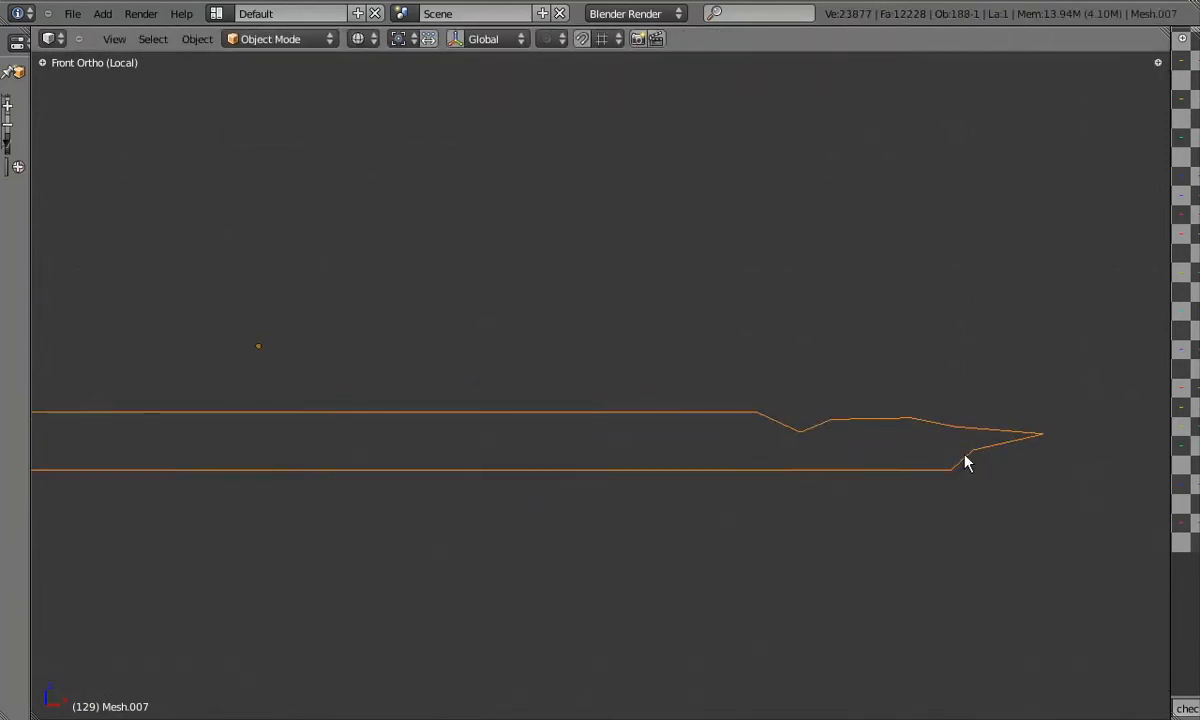
Lower the pointed tip and the vertices on either side of it
{"action": "key", "text": "Tab"}
{"action": "key", "text": "g"}
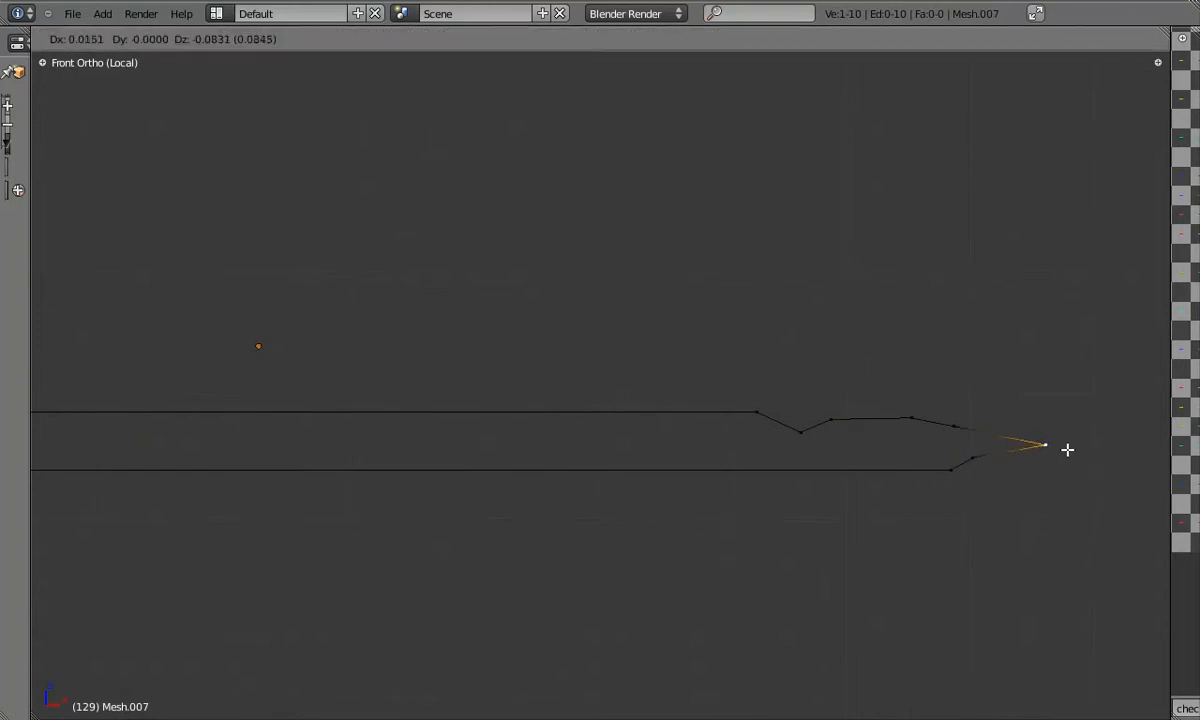
{"action": "left_click", "coordinate": [947, 432]}
{"action": "key", "text": "g"}
{"action": "left_click", "coordinate": [951, 446]}
Raise the hump's peak vertex and add another vertex between it and the upper vertex beside the tip
{"action": "right_click", "coordinate": [914, 425]}
{"action": "key", "text": "g"}
{"action": "left_click", "coordinate": [923, 418]}
{"action": "right_click", "coordinate": [957, 432], "text": "shift"}
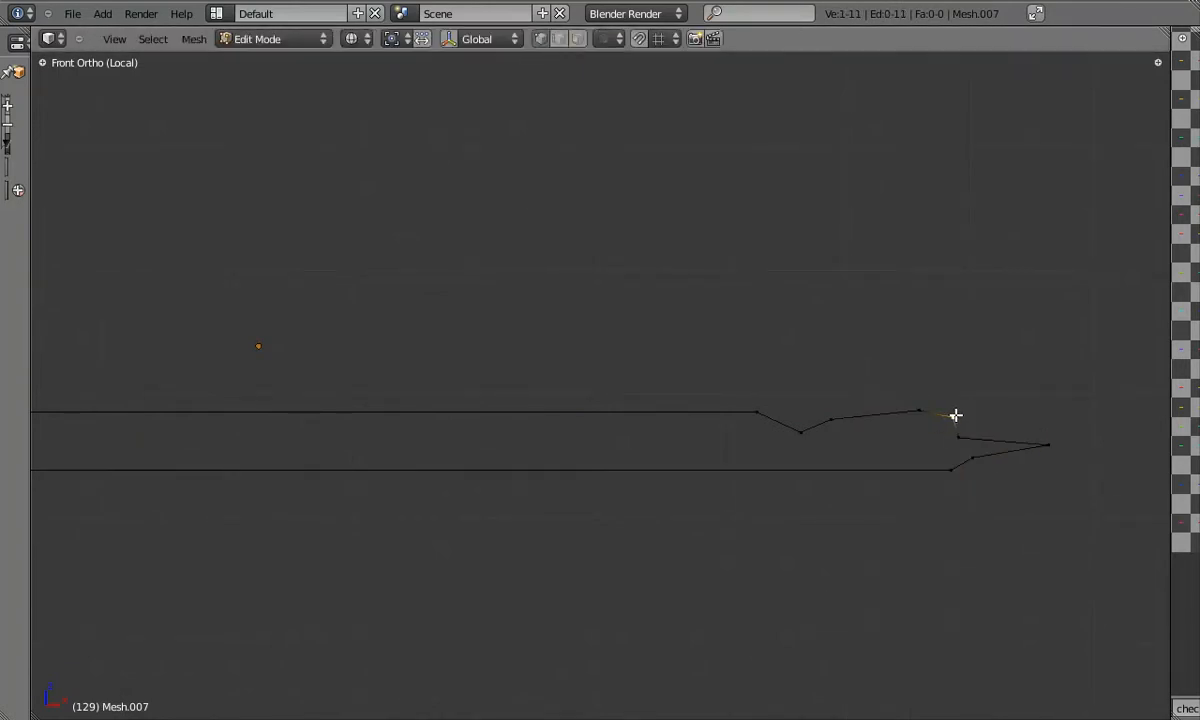
Move the upper vertex beside the tip outward along X, closer to the tip
{"action": "key", "text": "Tab"}
{"action": "scroll", "coordinate": [1045, 445], "scroll_direction": "down", "scroll_amount": 2}
{"action": "scroll", "coordinate": [1018, 445], "scroll_direction": "up", "scroll_amount": 2}
{"action": "key", "text": "Tab"}
{"action": "key", "text": "g"}
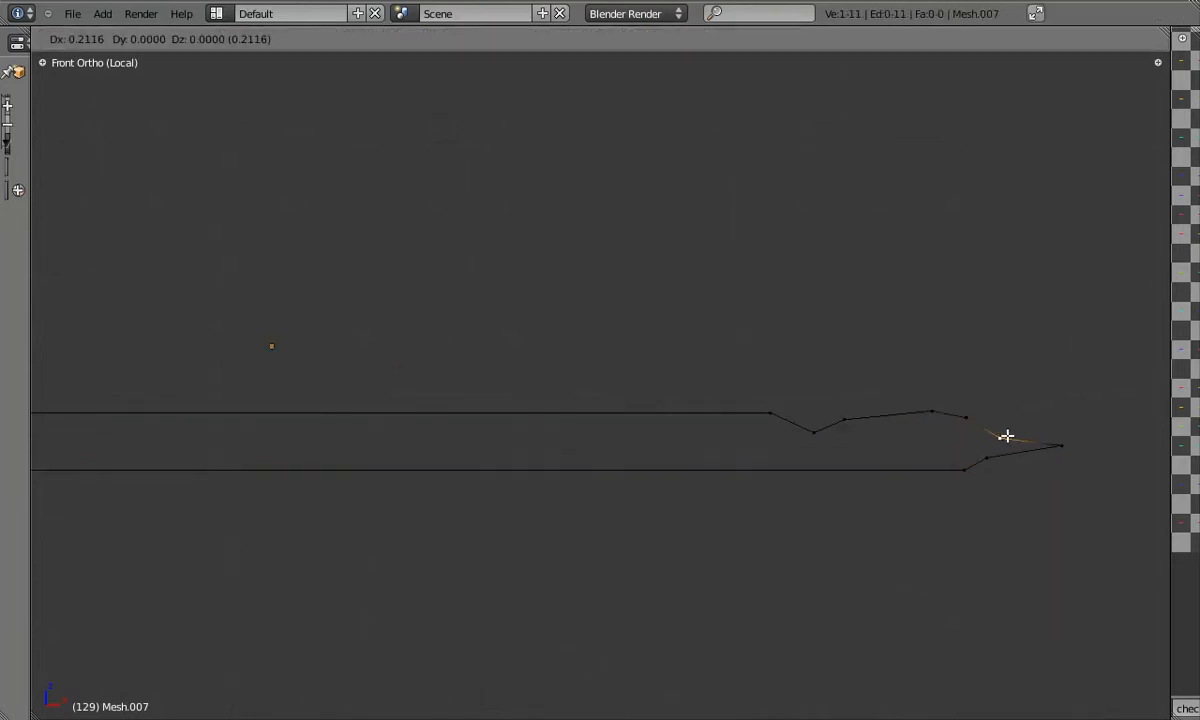
{"action": "left_click", "coordinate": [999, 436]}
Slide the two lower corner vertices together along X toward the tip
{"action": "right_click", "coordinate": [988, 459]}
{"action": "right_click", "coordinate": [958, 468], "text": "shift"}
{"action": "key", "text": "g"}
{"action": "key", "text": "x"}
{"action": "left_click", "coordinate": [963, 494]}
{"action": "key", "text": "Tab"}
{"action": "key", "text": "Tab"}
{"action": "key", "text": "g"}
{"action": "key", "text": "x"}
{"action": "left_click", "coordinate": [1090, 461]}
Remove the two notch vertices from the upper side of the profile
{"action": "key", "text": "Tab"}
{"action": "scroll", "coordinate": [975, 448], "scroll_direction": "down", "scroll_amount": 3}
{"action": "scroll", "coordinate": [975, 448], "scroll_direction": "up", "scroll_amount": 3}
{"action": "key", "text": "Tab"}
{"action": "right_click", "coordinate": [917, 420]}
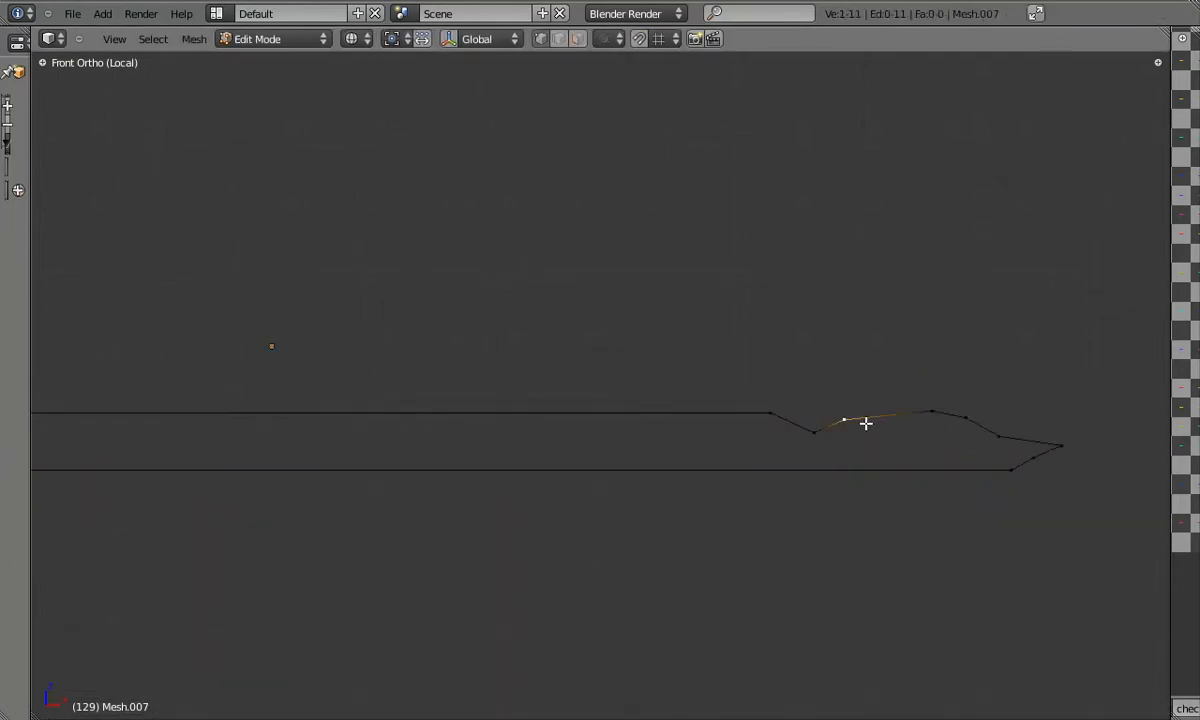
{"action": "key", "text": "x"}
{"action": "left_click", "coordinate": [850, 427]}
{"action": "key", "text": "x"}
{"action": "left_click", "coordinate": [834, 432]}
Lower the hump's peak vertex and the vertex after it, and adjust the upper vertex beside the tip
{"action": "right_click", "coordinate": [816, 422]}
{"action": "key", "text": "g"}
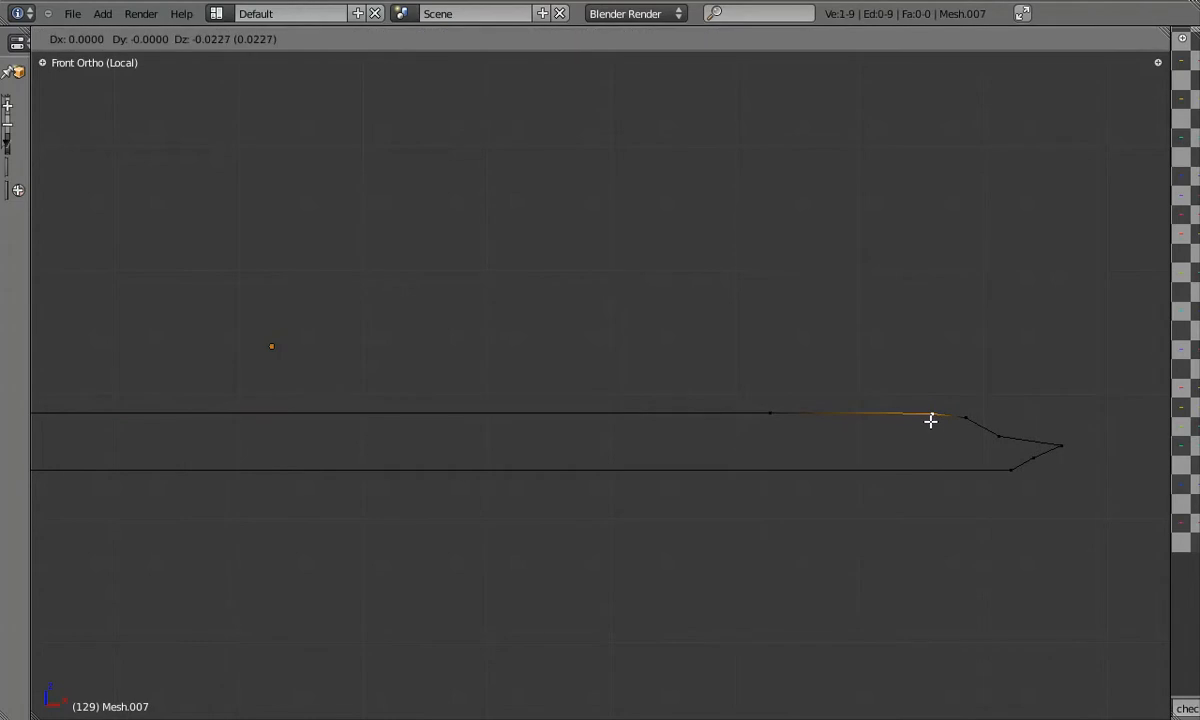
{"action": "left_click", "coordinate": [930, 420]}
{"action": "right_click", "coordinate": [967, 419]}
{"action": "key", "text": "g"}
{"action": "left_click", "coordinate": [969, 444]}
{"action": "right_click", "coordinate": [997, 439]}
{"action": "key", "text": "g"}
{"action": "left_click", "coordinate": [999, 440]}
Slide the pointed tip vertex farther outward along X to lengthen the point
{"action": "key", "text": "Tab"}
{"action": "scroll", "coordinate": [960, 465], "scroll_direction": "down", "scroll_amount": 3}
{"action": "scroll", "coordinate": [968, 453], "scroll_direction": "up", "scroll_amount": 3}
{"action": "key", "text": "Tab"}
{"action": "right_click", "coordinate": [1057, 459]}
{"action": "key", "text": "g"}
{"action": "key", "text": "x"}
{"action": "left_click", "coordinate": [1078, 458]}
Pull the hump's peak vertex back along the upper edge, subdivide the slope after it, and position the new vertex
{"action": "key", "text": "Tab"}
{"action": "key", "text": "Tab"}
{"action": "right_click", "coordinate": [917, 417]}
{"action": "key", "text": "g"}
{"action": "left_click", "coordinate": [855, 413]}
{"action": "key", "text": "w"}
{"action": "left_click", "coordinate": [880, 424]}
{"action": "right_click", "coordinate": [906, 429]}
{"action": "key", "text": "g"}
{"action": "left_click", "coordinate": [909, 426]}
Subdivide the upper slope once more and arrange its vertices into a gradual descent toward the tip
{"action": "key", "text": "w"}
{"action": "left_click", "coordinate": [942, 440]}
{"action": "right_click", "coordinate": [929, 437]}
{"action": "key", "text": "g"}
{"action": "left_click", "coordinate": [927, 440]}
{"action": "right_click", "coordinate": [908, 429]}
{"action": "key", "text": "g"}
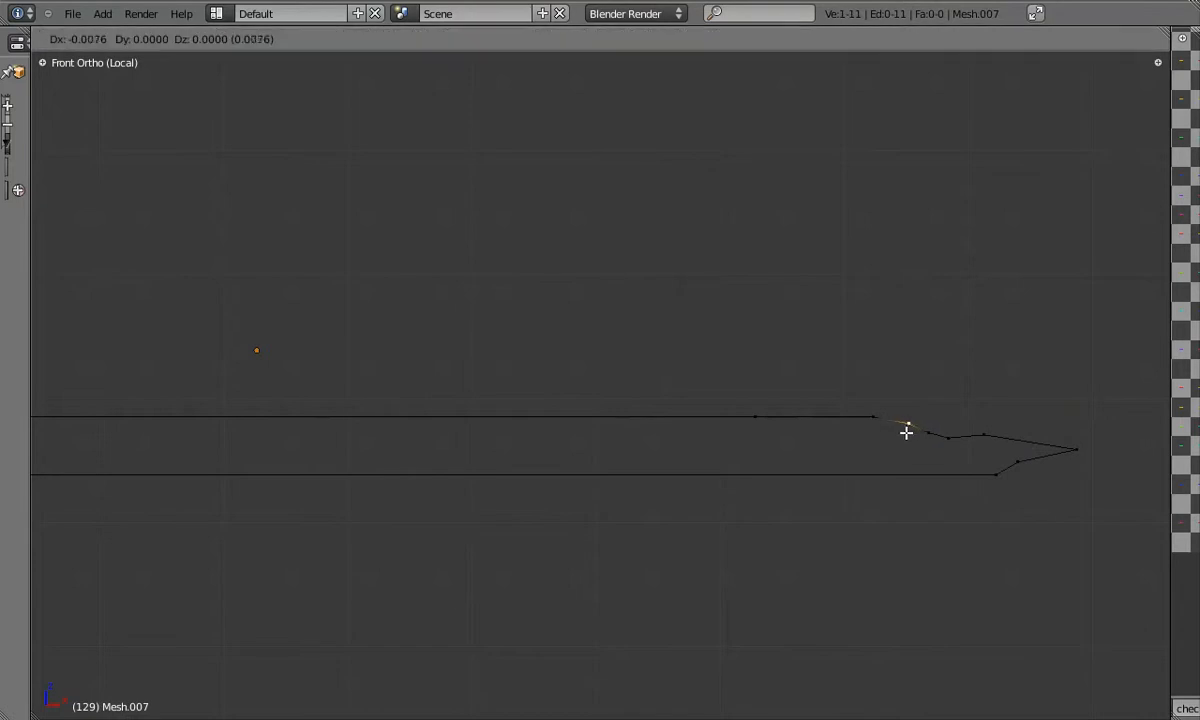
{"action": "left_click", "coordinate": [897, 425]}
Raise the notch's tip-side vertex and reposition the vertex at the bottom of the notch
{"action": "left_click", "coordinate": [915, 447]}
{"action": "right_click", "coordinate": [942, 441]}
{"action": "key", "text": "g"}
{"action": "left_click", "coordinate": [936, 431]}
{"action": "right_click", "coordinate": [920, 445]}
{"action": "key", "text": "g"}
{"action": "left_click", "coordinate": [933, 438]}
Fine-tune the notch vertices so the slope descends to a low point and rises sharply toward the tip
{"action": "key", "text": "Tab"}
{"action": "key", "text": "Tab"}
{"action": "key", "text": "g"}
{"action": "left_click", "coordinate": [902, 433]}
{"action": "key", "text": "g"}
{"action": "left_click", "coordinate": [936, 450]}
{"action": "key", "text": "Tab"}
{"action": "key", "text": "Tab"}
{"action": "key", "text": "g"}
{"action": "left_click", "coordinate": [958, 436]}
{"action": "key", "text": "Tab"}
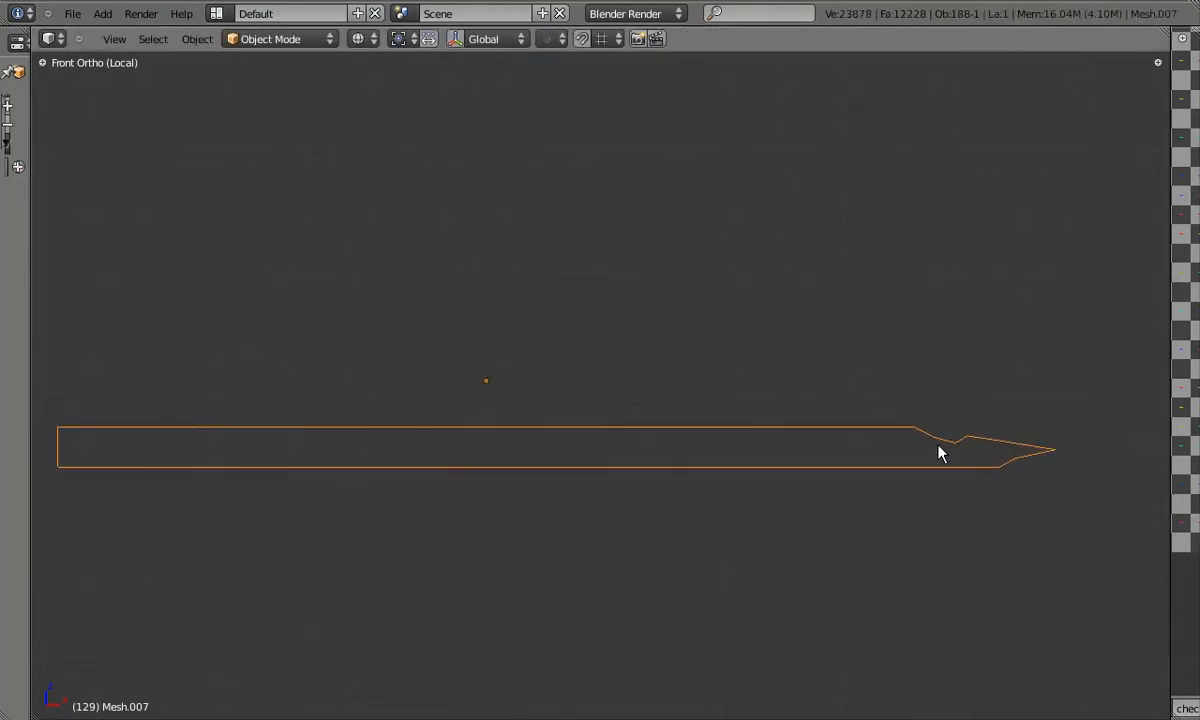
Raise the upper vertex between the notch and the tip to form a short flat section before the point
{"action": "key", "text": "Tab"}
{"action": "key", "text": "g"}
{"action": "left_click", "coordinate": [1024, 435]}
{"action": "key", "text": "Tab"}
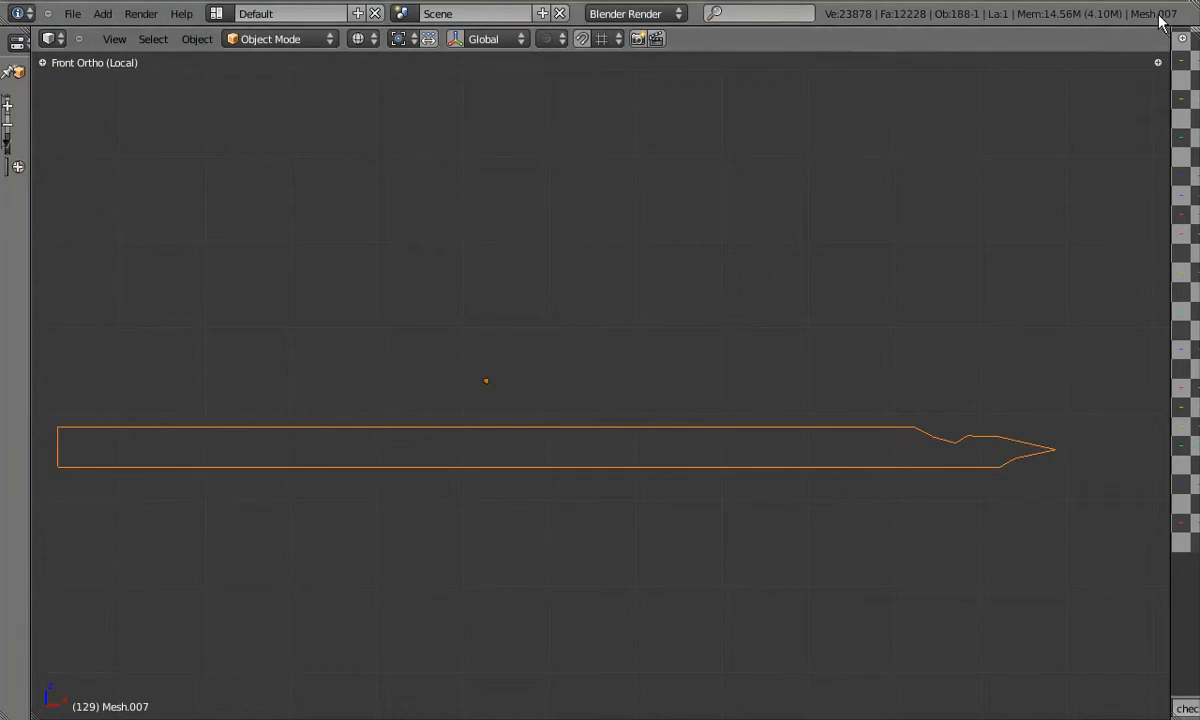
Reposition the lower vertices beside the pointed tip to stretch the underside taper toward the point
{"action": "scroll", "coordinate": [1040, 455], "scroll_direction": "up", "scroll_amount": 2}
{"action": "key", "text": "Tab"}
{"action": "right_click", "coordinate": [1053, 453]}
{"action": "middle_click_drag", "start_coordinate": [1053, 453], "coordinate": [974, 453], "text": "shift"}
{"action": "right_click", "coordinate": [938, 464], "text": "shift"}
{"action": "key", "text": "g"}
{"action": "left_click", "coordinate": [1034, 472]}
{"action": "key", "text": "Tab"}
Shift the upper vertices between the notch and the point farther toward the tip
{"action": "key", "text": "Tab"}
{"action": "right_click", "coordinate": [920, 432]}
{"action": "key", "text": "g"}
{"action": "left_click", "coordinate": [1001, 432]}
{"action": "right_click", "coordinate": [868, 436]}
{"action": "key", "text": "g"}
{"action": "left_click", "coordinate": [897, 447]}
{"action": "key", "text": "Tab"}
Subdivide the upper edge at the blunt end and arrange its vertices into a stepped slope down to the end
{"action": "key", "text": "KP_1"}
{"action": "key", "text": "Tab"}
{"action": "right_click", "coordinate": [74, 428]}
{"action": "right_click", "coordinate": [82, 462], "text": "shift"}
{"action": "key", "text": "w"}
{"action": "right_click", "coordinate": [84, 428]}
{"action": "middle_click_drag", "start_coordinate": [104, 429], "coordinate": [228, 430], "text": "shift"}
{"action": "key", "text": "g"}
{"action": "left_click", "coordinate": [360, 423]}
{"action": "key", "text": "w"}
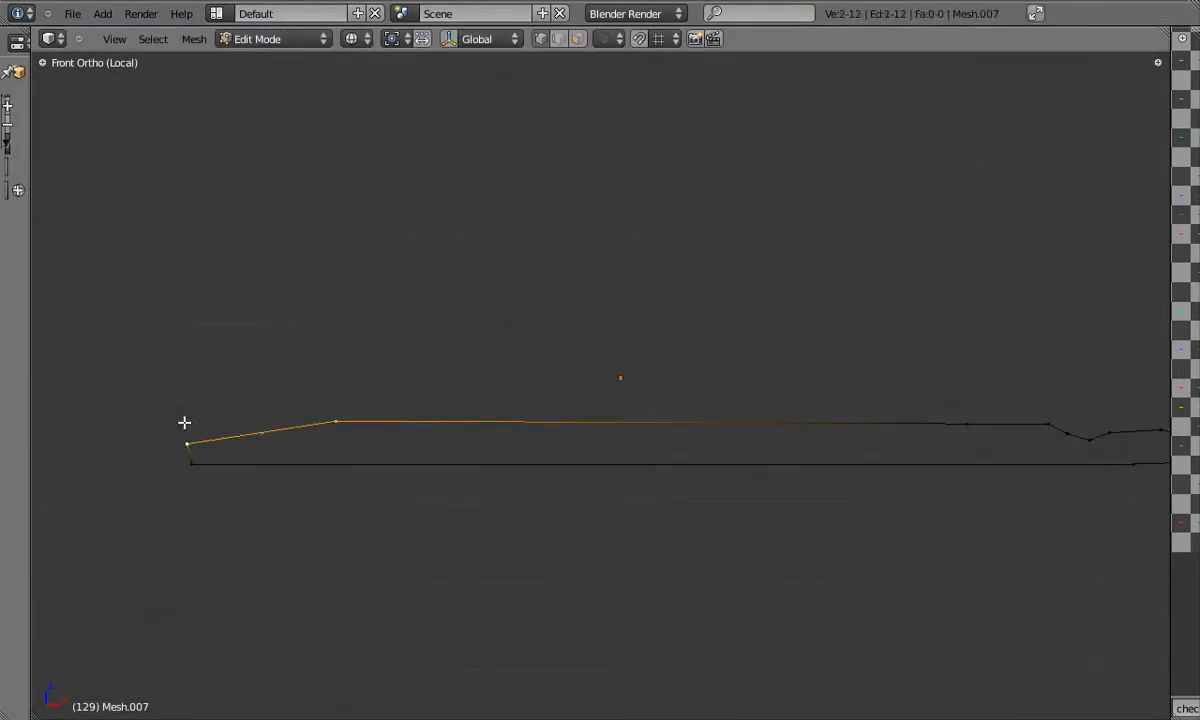
{"action": "key", "text": "Tab"}
{"action": "key", "text": "Tab"}
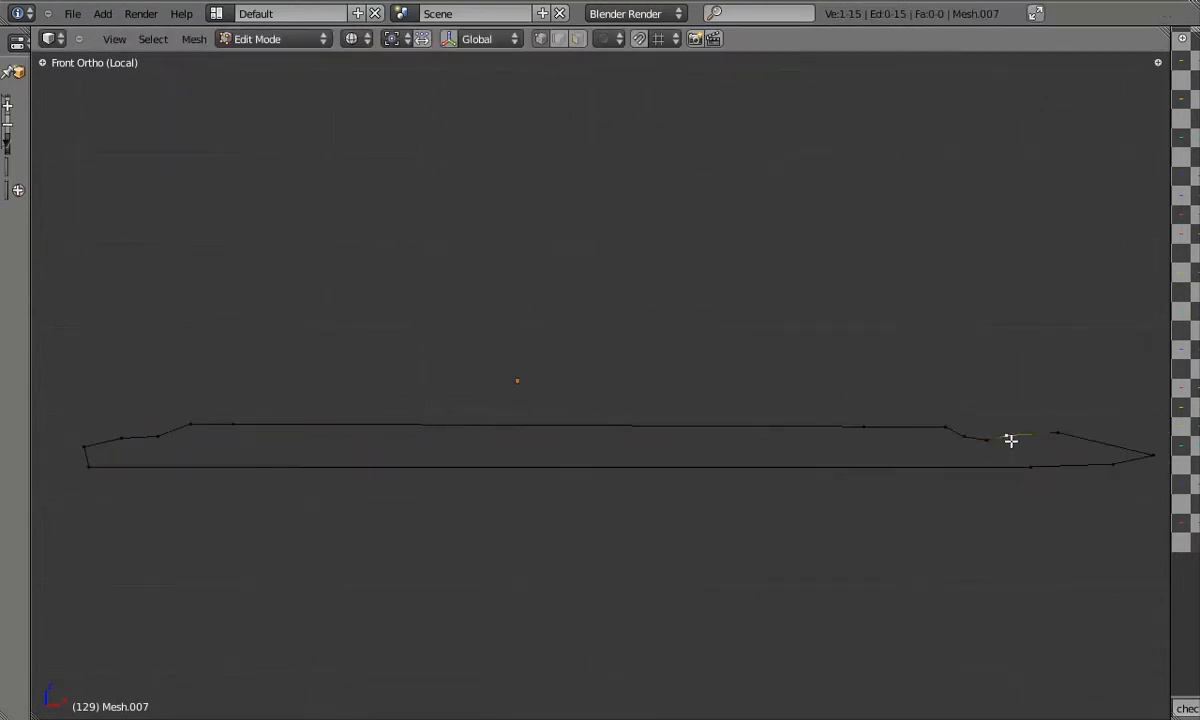
Arrange the upper vertices between the notch and the tip into a gradual descent toward the point
{"action": "left_click", "coordinate": [1107, 444]}
{"action": "right_click", "coordinate": [1042, 440]}
{"action": "key", "text": "g"}
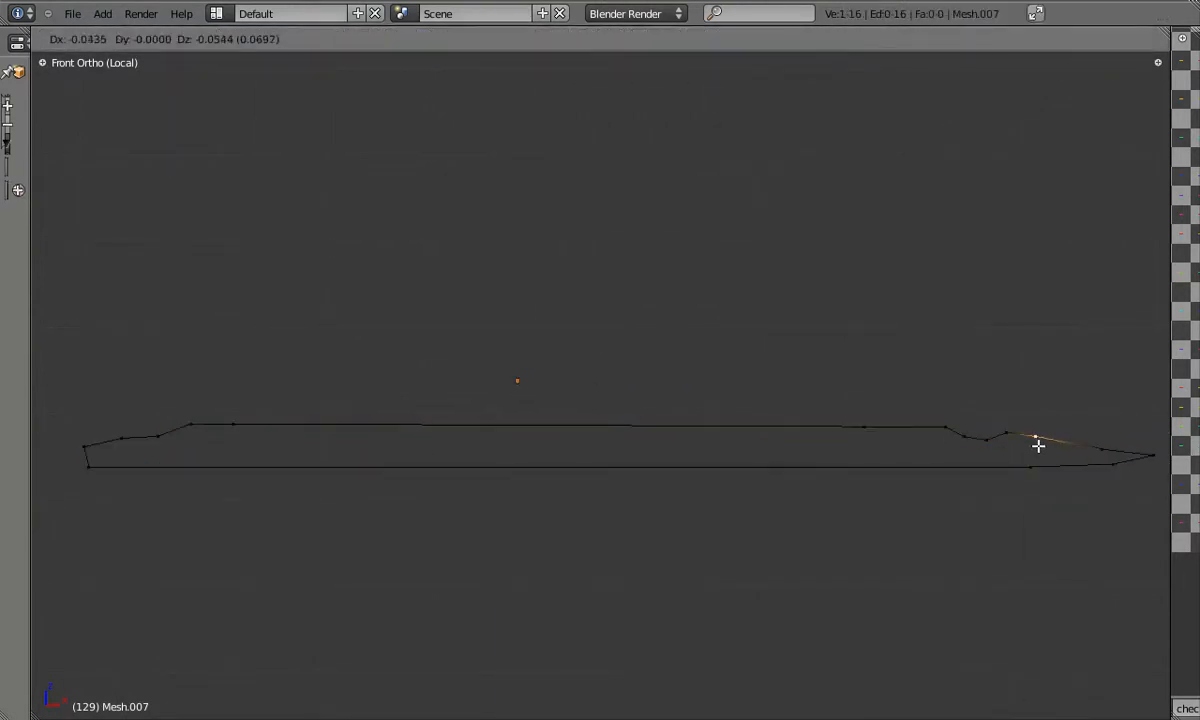
{"action": "left_click", "coordinate": [989, 444]}
Subdivide the lower edge near the blunt end and offset its vertices into a slight wave
{"action": "right_click", "coordinate": [112, 474], "text": "shift"}
{"action": "key", "text": "w"}
{"action": "left_click", "coordinate": [112, 437]}
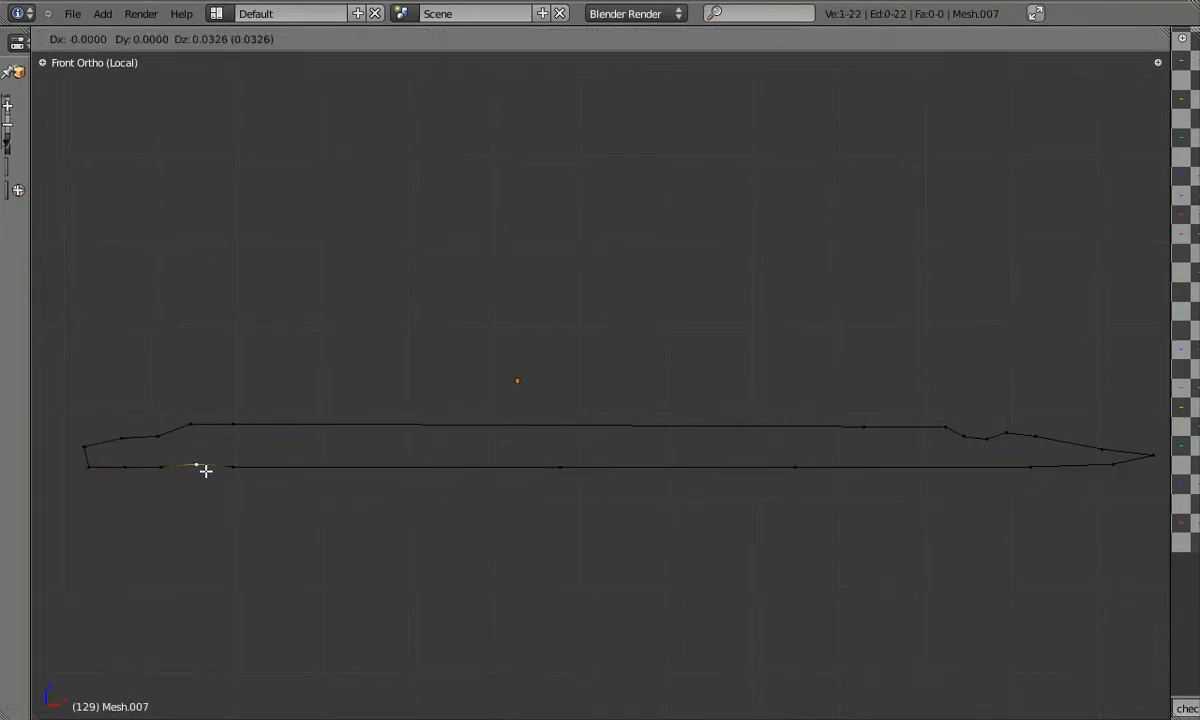
{"action": "key", "text": "Tab"}
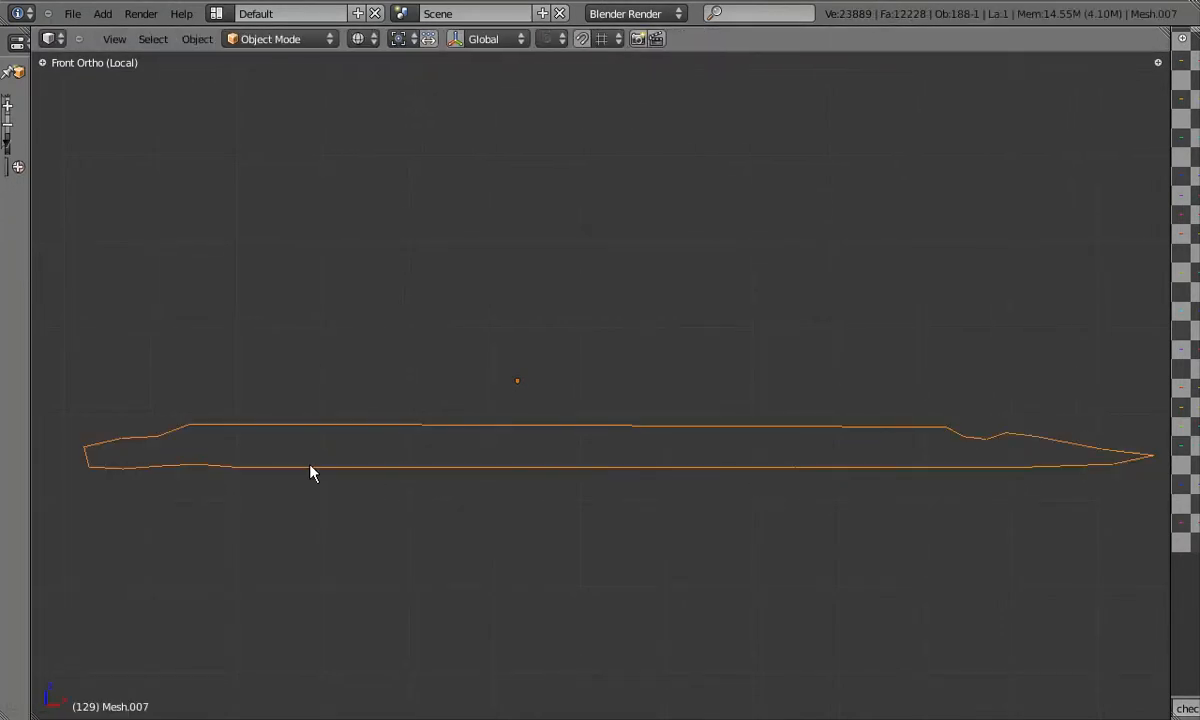
Bend the long upper edge slightly and replace the notch's lowest vertex with a flatter connection toward the tip
{"action": "key", "text": "Tab"}
{"action": "right_click", "coordinate": [1056, 429]}
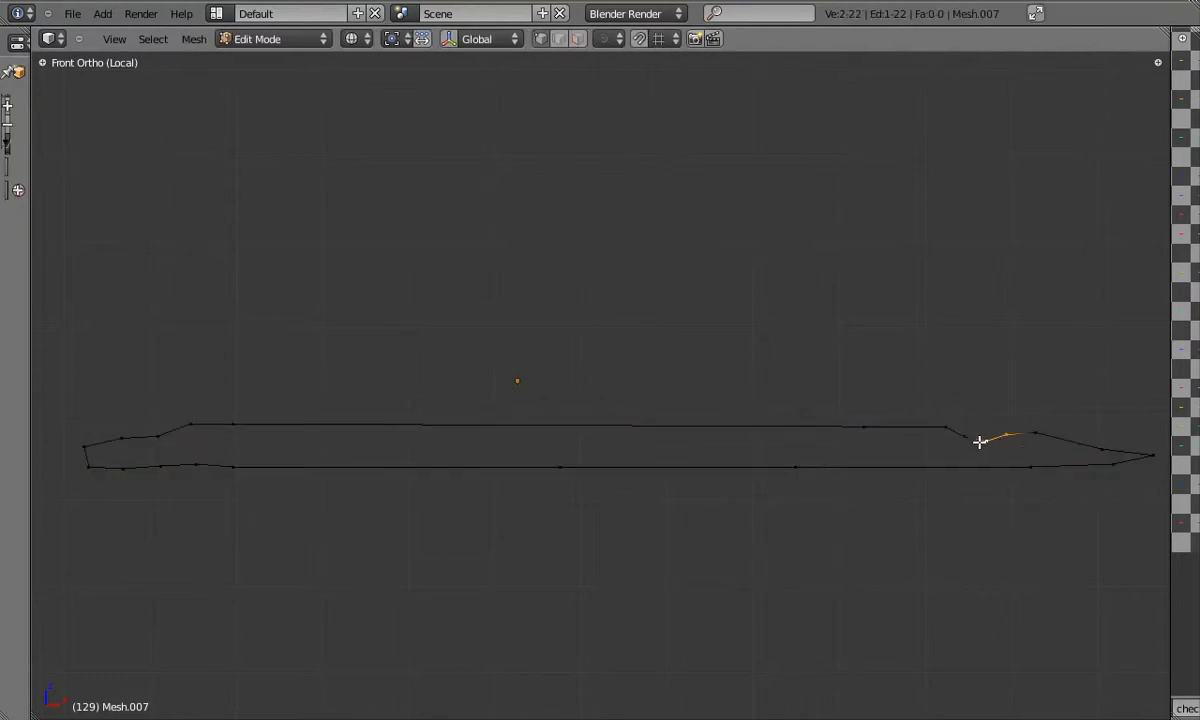
{"action": "right_click", "coordinate": [258, 426]}
{"action": "key", "text": "alt+d"}
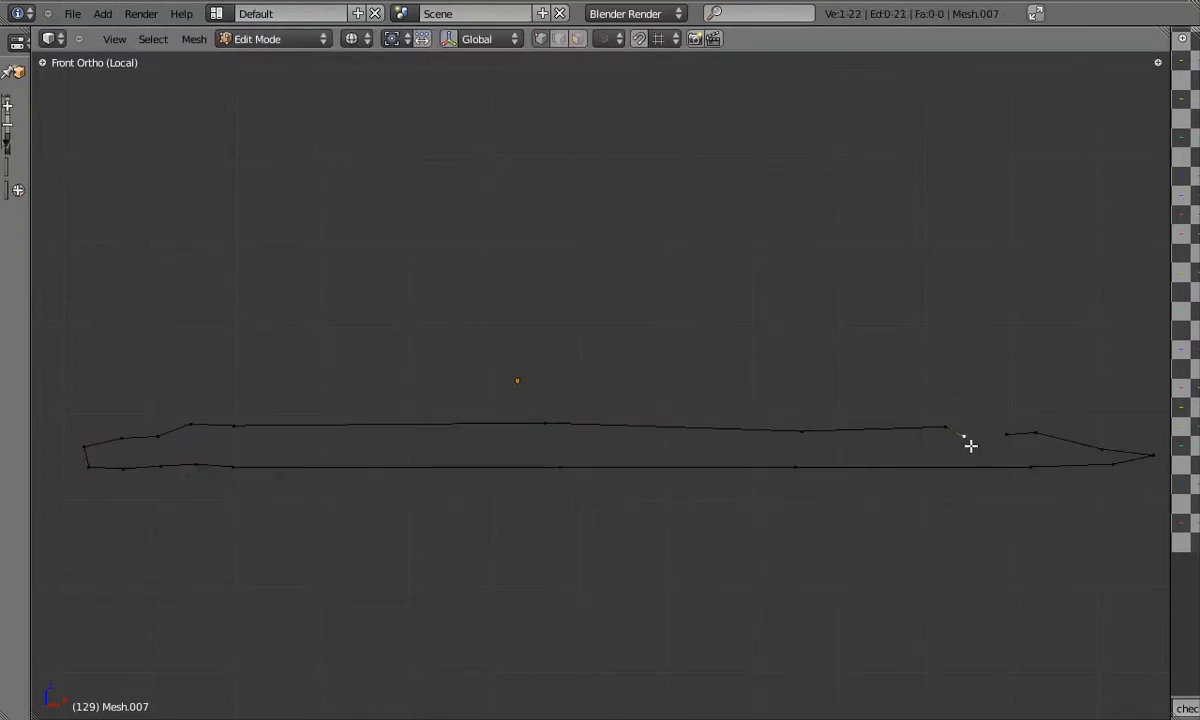
{"action": "left_click", "coordinate": [1046, 435]}
{"action": "right_click", "coordinate": [1047, 437]}
{"action": "key", "text": "g"}
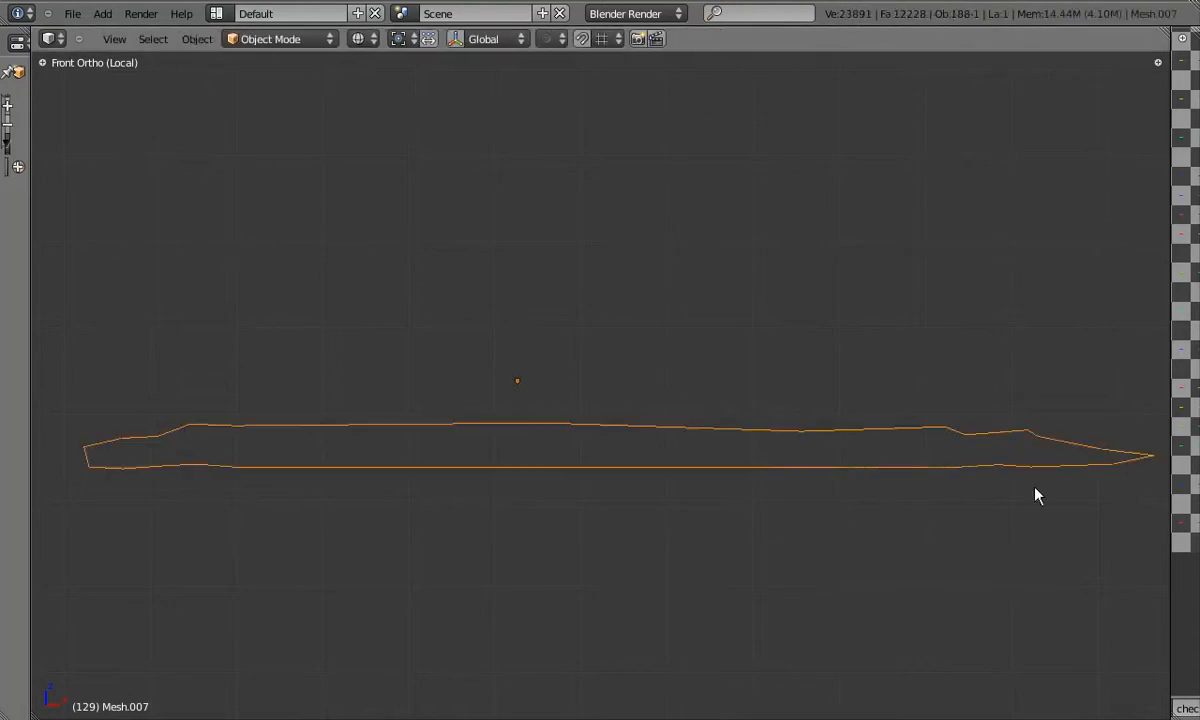
Subdivide the underside edge near the tip and reposition its vertex to blunt the point
{"action": "key", "text": "Tab"}
{"action": "key", "text": "Tab"}
{"action": "key", "text": "w"}
{"action": "left_click", "coordinate": [1113, 471]}
{"action": "right_click", "coordinate": [1088, 472]}
{"action": "key", "text": "g"}
{"action": "left_click", "coordinate": [1099, 469]}
Move the upper vertices around the former notch to form a flat shoulder followed by a short drop
{"action": "key", "text": "Tab"}
{"action": "key", "text": "Tab"}
{"action": "right_click", "coordinate": [970, 438]}
{"action": "key", "text": "g"}
{"action": "left_click", "coordinate": [1000, 433]}
{"action": "key", "text": "Tab"}
{"action": "key", "text": "Tab"}
{"action": "right_click", "coordinate": [945, 434]}
{"action": "key", "text": "g"}
{"action": "left_click", "coordinate": [1057, 444]}
Adjust the two lower-edge vertices beneath the shoulder to form a shallow bump in the underside
{"action": "right_click", "coordinate": [1046, 476]}
{"action": "key", "text": "g"}
{"action": "left_click", "coordinate": [1059, 477]}
{"action": "right_click", "coordinate": [1004, 477]}
{"action": "key", "text": "g"}
{"action": "left_click", "coordinate": [1005, 475]}
{"action": "key", "text": "Tab"}
{"action": "key", "text": "Tab"}
{"action": "key", "text": "Tab"}
{"action": "key", "text": "Tab"}
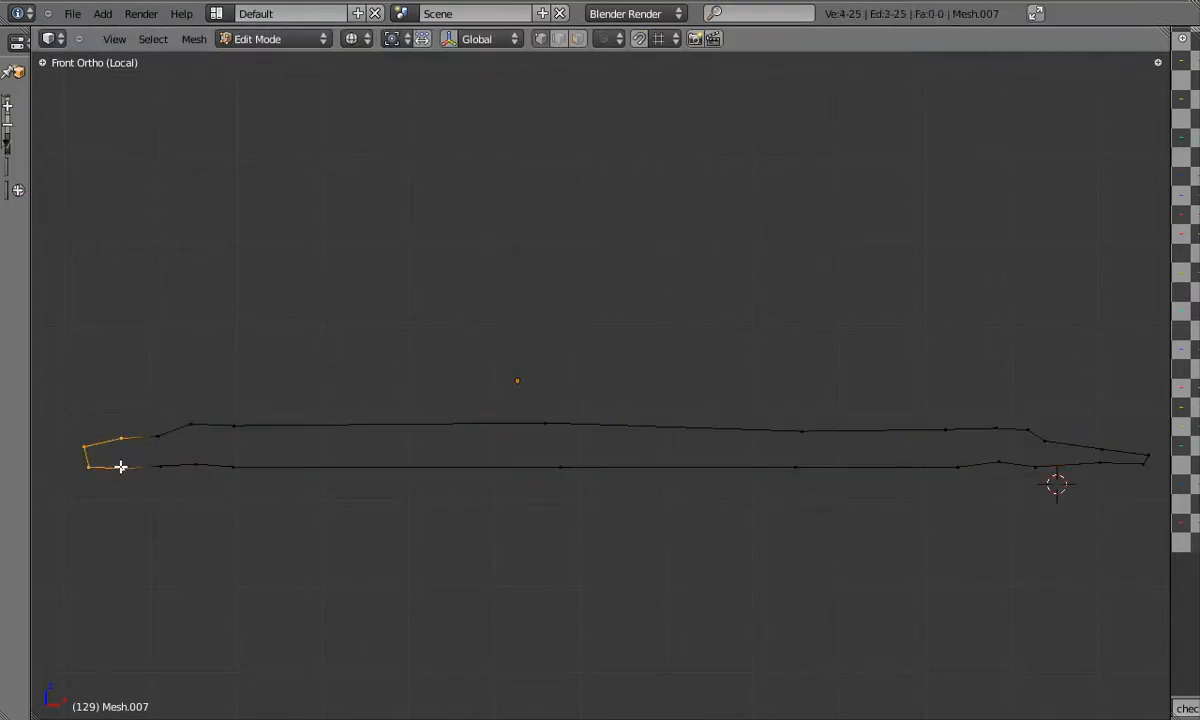
Fill the remaining bar outline with faces and convert the triangles into quads
{"action": "key", "text": "b"}
{"action": "left_click_drag", "start_coordinate": [217, 394], "coordinate": [1090, 501]}
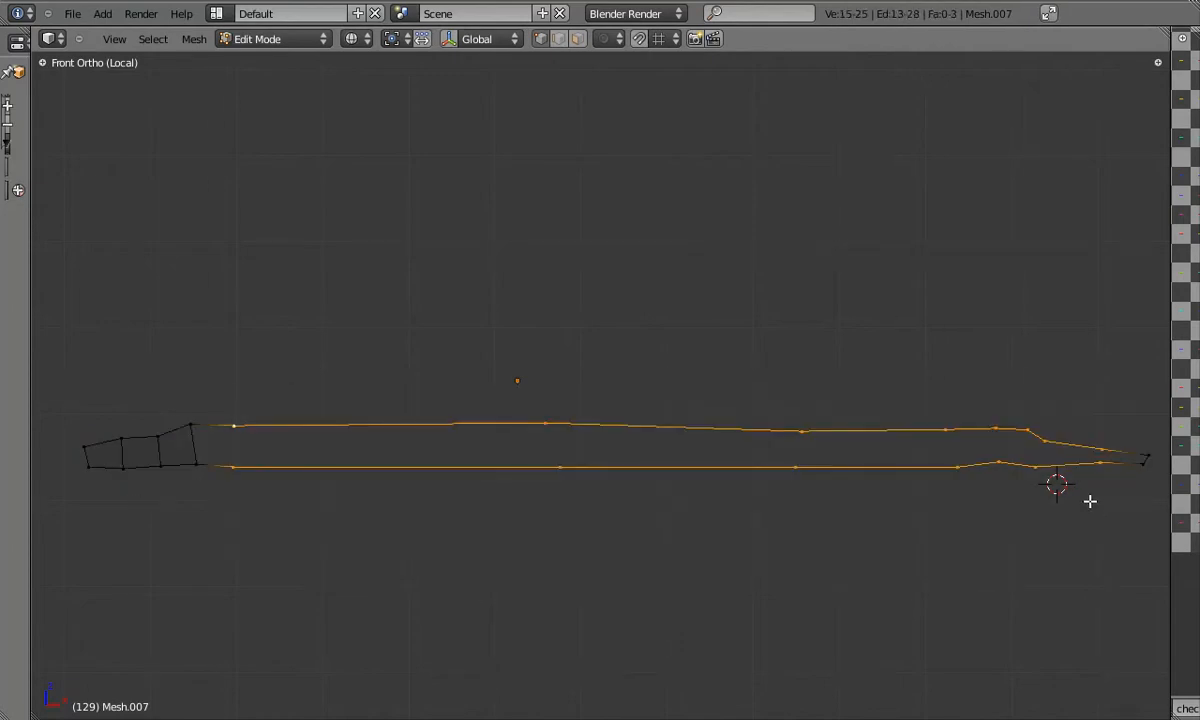
{"action": "right_click", "coordinate": [193, 425], "text": "shift"}
{"action": "right_click", "coordinate": [204, 462], "text": "shift"}
{"action": "key", "text": "alt+f"}
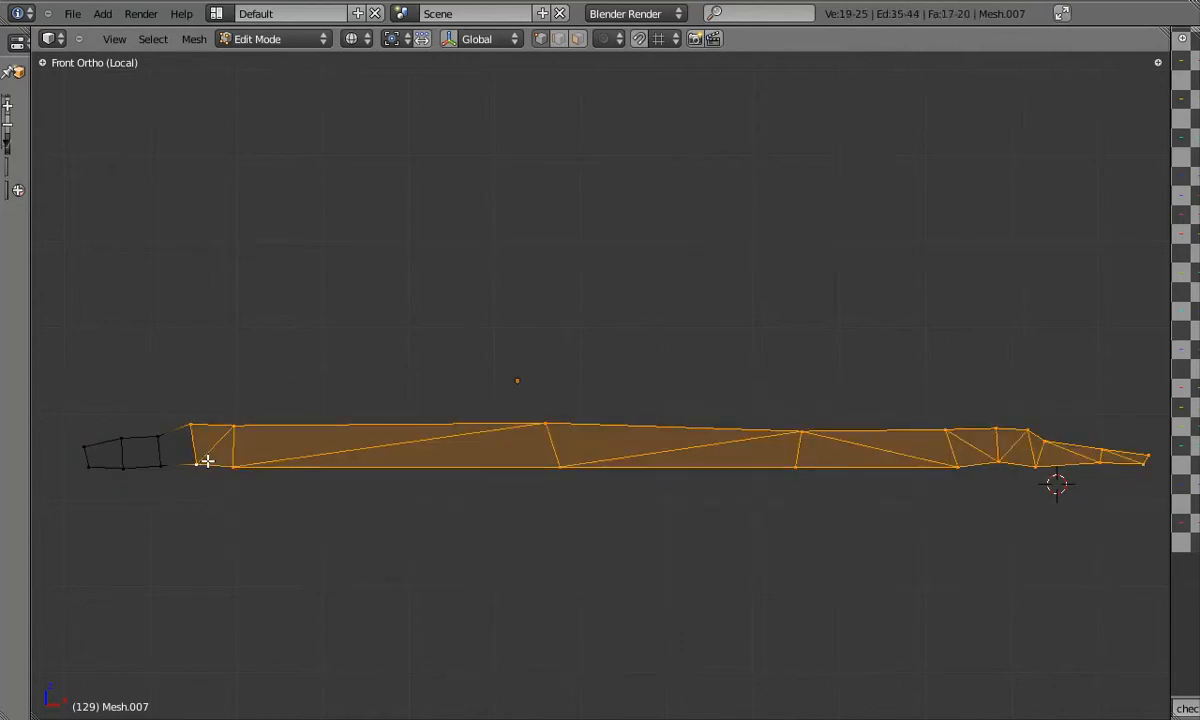
{"action": "right_click", "coordinate": [1141, 471]}
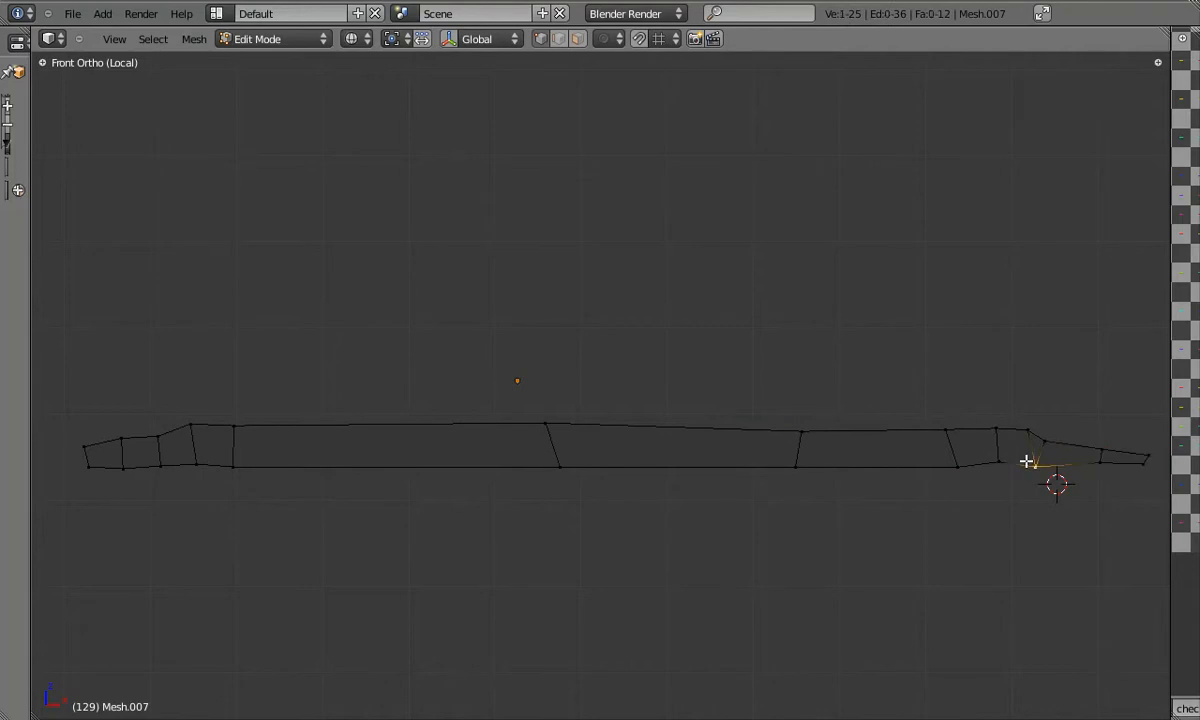
Extrude the entire filled profile sideways in the right view to give the bar thickness
{"action": "key", "text": "z"}
{"action": "key", "text": "a"}
{"action": "key", "text": "a"}
{"action": "key", "text": "KP_3"}
{"action": "key", "text": "e"}
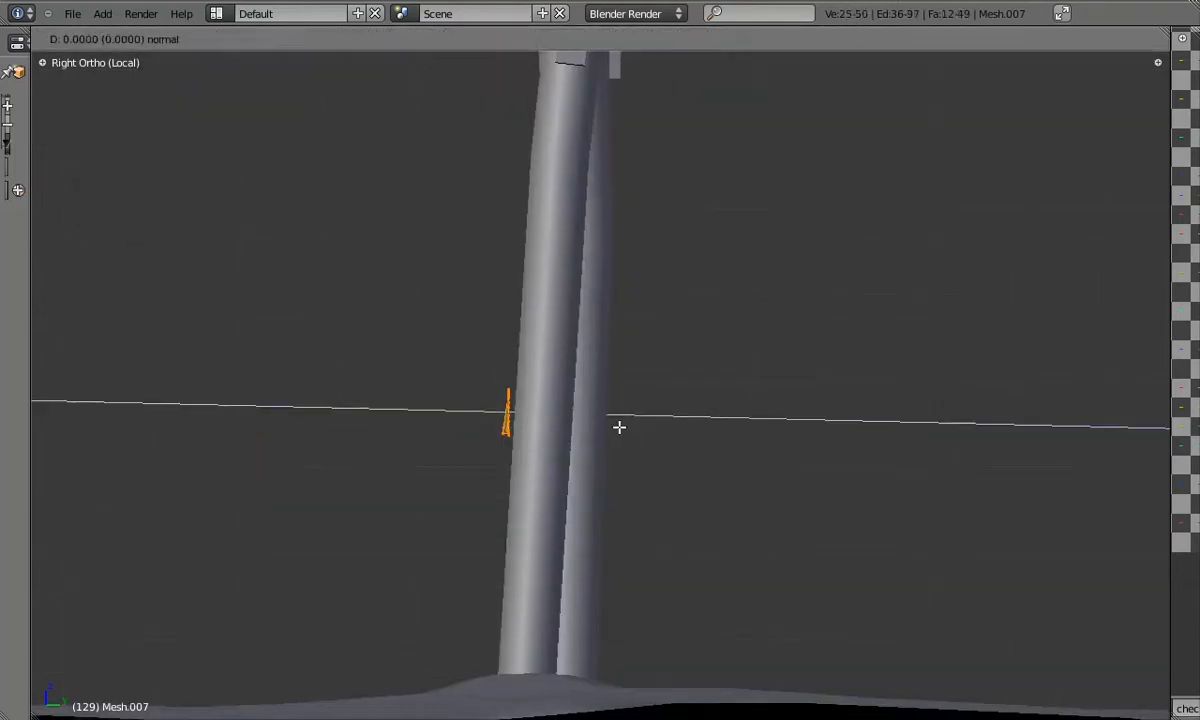
{"action": "left_click", "coordinate": [602, 428]}
{"action": "key", "text": "Tab"}
Flatten the back side of the extruded bar by scaling its vertices to 0 along Y
{"action": "middle_click_drag", "start_coordinate": [602, 428], "coordinate": [522, 437]}
{"action": "scroll", "coordinate": [426, 421], "scroll_direction": "down", "scroll_amount": 5}
{"action": "key", "text": "KP_3"}
{"action": "key", "text": "KP_1"}
{"action": "key", "text": "Tab"}
{"action": "key", "text": "a"}
{"action": "key", "text": "a"}
{"action": "key", "text": "KP_3"}
{"action": "scroll", "coordinate": [437, 380], "scroll_direction": "up", "scroll_amount": 8}
{"action": "key", "text": "z"}
{"action": "key", "text": "a"}
{"action": "key", "text": "b"}
{"action": "left_click_drag", "start_coordinate": [371, 265], "coordinate": [420, 508]}
{"action": "key", "text": "s"}
{"action": "key", "text": "y"}
{"action": "key", "text": "0"}
{"action": "key", "text": "Return"}
Flatten the front side of the bar by scaling its vertices to 0 along Y
{"action": "key", "text": "a"}
{"action": "key", "text": "b"}
{"action": "left_click_drag", "start_coordinate": [292, 220], "coordinate": [373, 508]}
{"action": "key", "text": "s"}
{"action": "key", "text": "y"}
{"action": "key", "text": "0"}
{"action": "key", "text": "Return"}
{"action": "key", "text": "Tab"}
Apply flat shading to the extruded bar
{"action": "key", "text": "z"}
{"action": "scroll", "coordinate": [346, 396], "scroll_direction": "down", "scroll_amount": 5}
{"action": "mouse_move", "coordinate": [346, 396]}
{"action": "middle_mouse_down"}
{"action": "mouse_move", "coordinate": [477, 407]}
{"action": "mouse_move", "coordinate": [581, 396]}
{"action": "middle_mouse_up"}
{"action": "key", "text": "Tab"}
{"action": "key", "text": "Tab"}
{"action": "key", "text": "Tab"}
{"action": "key", "text": "a"}
{"action": "key", "text": "a"}
{"action": "middle_click_drag", "start_coordinate": [160, 322], "coordinate": [436, 327], "text": "shift"}
{"action": "scroll", "coordinate": [436, 327], "scroll_direction": "up", "scroll_amount": 6}
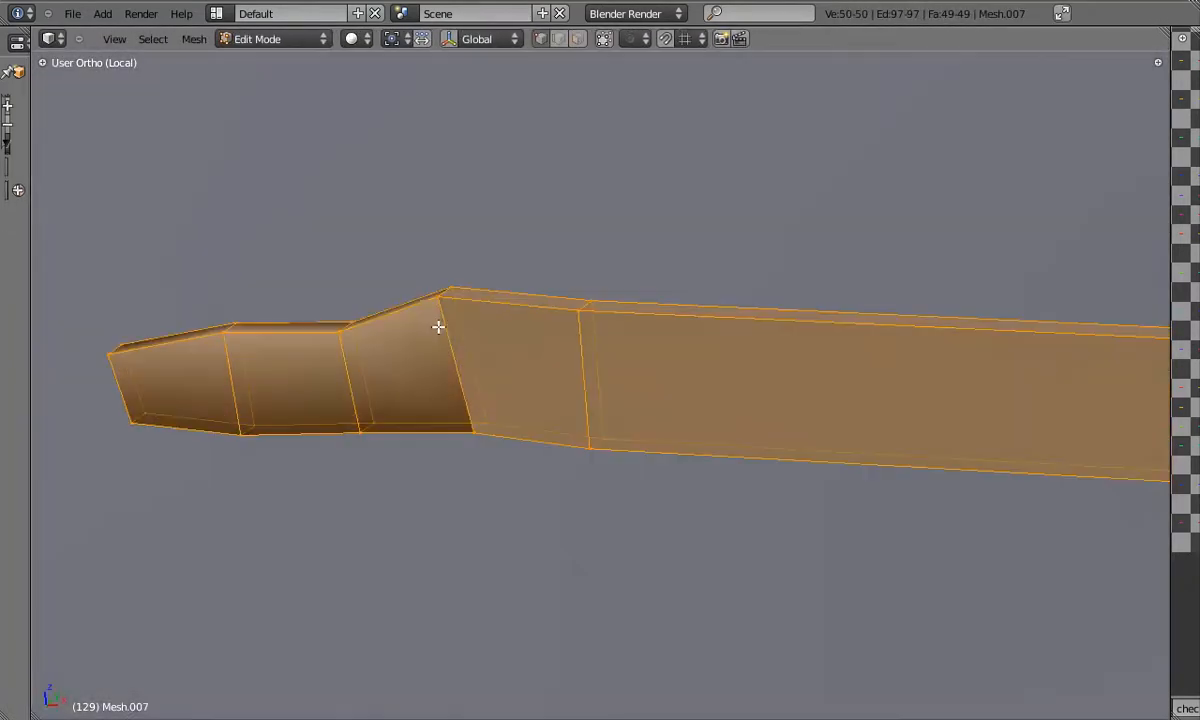
{"action": "key", "text": "a"}
{"action": "key", "text": "Tab"}
{"action": "key", "text": "t"}
{"action": "left_click", "coordinate": [75, 350]}
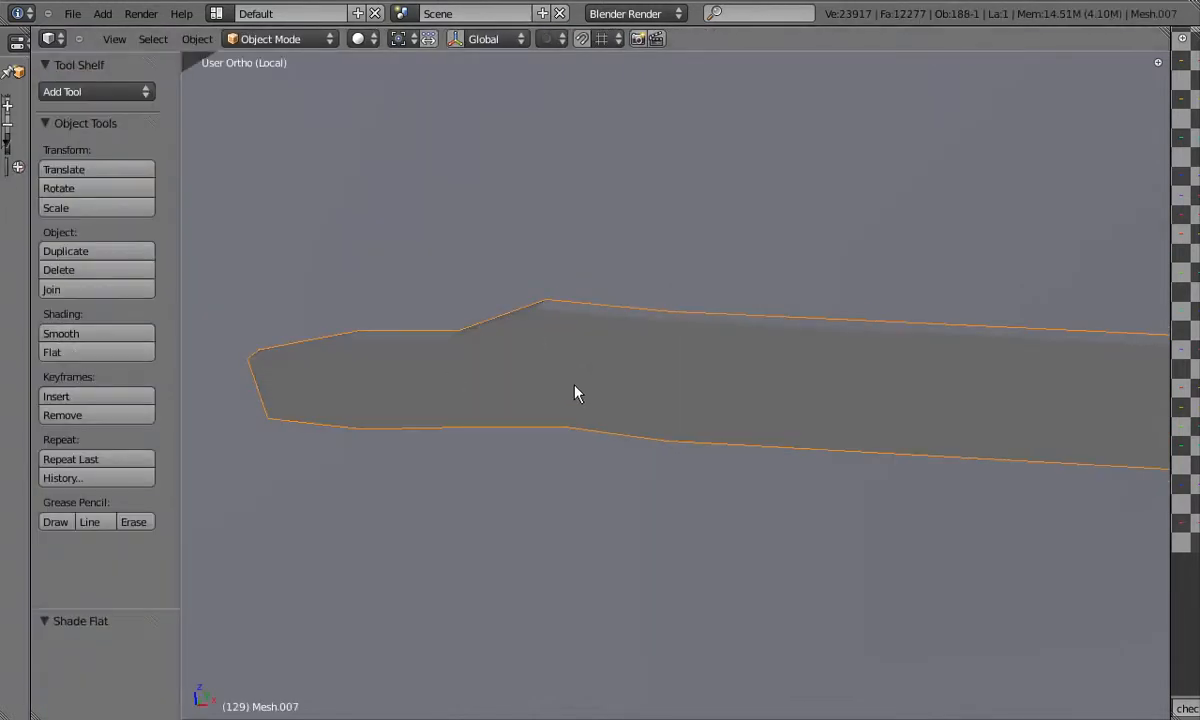
Scale down the distance between one pair of opposite vertices at the tapered end to thin it
{"action": "middle_click_drag", "start_coordinate": [552, 378], "coordinate": [678, 364]}
{"action": "key", "text": "t"}
{"action": "key", "text": "KP_1"}
{"action": "key", "text": "Tab"}
{"action": "middle_click_drag", "start_coordinate": [769, 391], "coordinate": [147, 418], "text": "shift"}
{"action": "middle_click_drag", "start_coordinate": [927, 415], "coordinate": [710, 465]}
{"action": "scroll", "coordinate": [745, 437], "scroll_direction": "up", "scroll_amount": 3}
{"action": "right_click", "coordinate": [755, 433]}
{"action": "right_click", "coordinate": [760, 441], "text": "shift"}
{"action": "key", "text": "s"}
{"action": "left_click", "coordinate": [846, 517]}
Thin the bar's ends further by scaling two more pairs of opposite vertices closer together
{"action": "middle_click_drag", "start_coordinate": [846, 517], "coordinate": [606, 420]}
{"action": "right_click", "coordinate": [640, 479]}
{"action": "right_click", "coordinate": [649, 482], "text": "shift"}
{"action": "key", "text": "s"}
{"action": "left_click", "coordinate": [656, 476]}
{"action": "middle_click_drag", "start_coordinate": [656, 476], "coordinate": [664, 429]}
{"action": "middle_click_drag", "start_coordinate": [522, 354], "coordinate": [589, 412]}
{"action": "right_click", "coordinate": [494, 345]}
{"action": "right_click", "coordinate": [534, 340], "text": "shift"}
{"action": "key", "text": "s"}
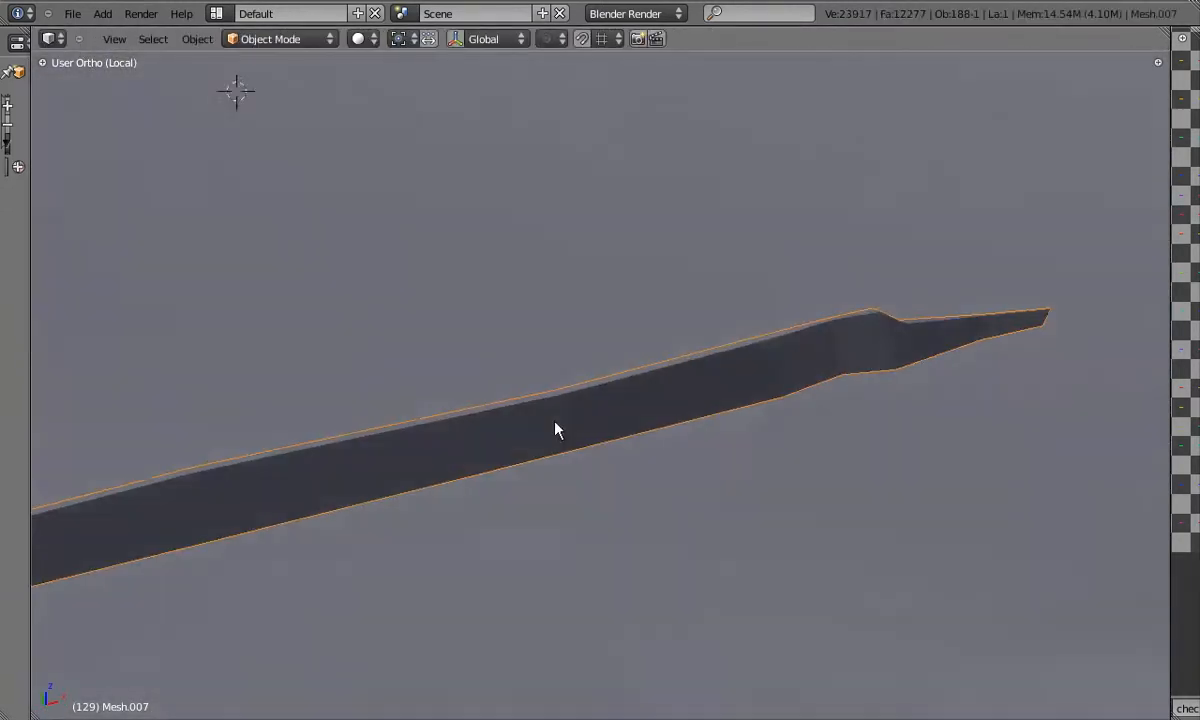
Scale a pair of opposite vertices on the bar's upper edge near its middle closer together
{"action": "key", "text": "Tab"}
{"action": "key", "text": "a"}
{"action": "scroll", "coordinate": [509, 416], "scroll_direction": "up", "scroll_amount": 3}
{"action": "right_click", "coordinate": [480, 400]}
{"action": "right_click", "coordinate": [474, 388], "text": "shift"}
{"action": "key", "text": "s"}
{"action": "left_click", "coordinate": [616, 386]}
{"action": "middle_click_drag", "start_coordinate": [616, 386], "coordinate": [465, 280]}
{"action": "key", "text": "s"}
{"action": "scroll", "coordinate": [554, 404], "scroll_direction": "down", "scroll_amount": 4}
Rotate the vertices of the bar's middle section and shift them by about -0.02 along Y
{"action": "key", "text": "b"}
{"action": "left_click_drag", "start_coordinate": [465, 280], "coordinate": [836, 498]}
{"action": "middle_click_drag", "start_coordinate": [836, 498], "coordinate": [509, 324]}
{"action": "key", "text": "a"}
{"action": "key", "text": "b"}
{"action": "left_click_drag", "start_coordinate": [509, 324], "coordinate": [605, 463]}
{"action": "key", "text": "r"}
{"action": "middle_click_drag", "start_coordinate": [605, 463], "coordinate": [696, 362]}
{"action": "left_click", "coordinate": [729, 370]}
{"action": "middle_click_drag", "start_coordinate": [809, 437], "coordinate": [729, 388]}
{"action": "key", "text": "g"}
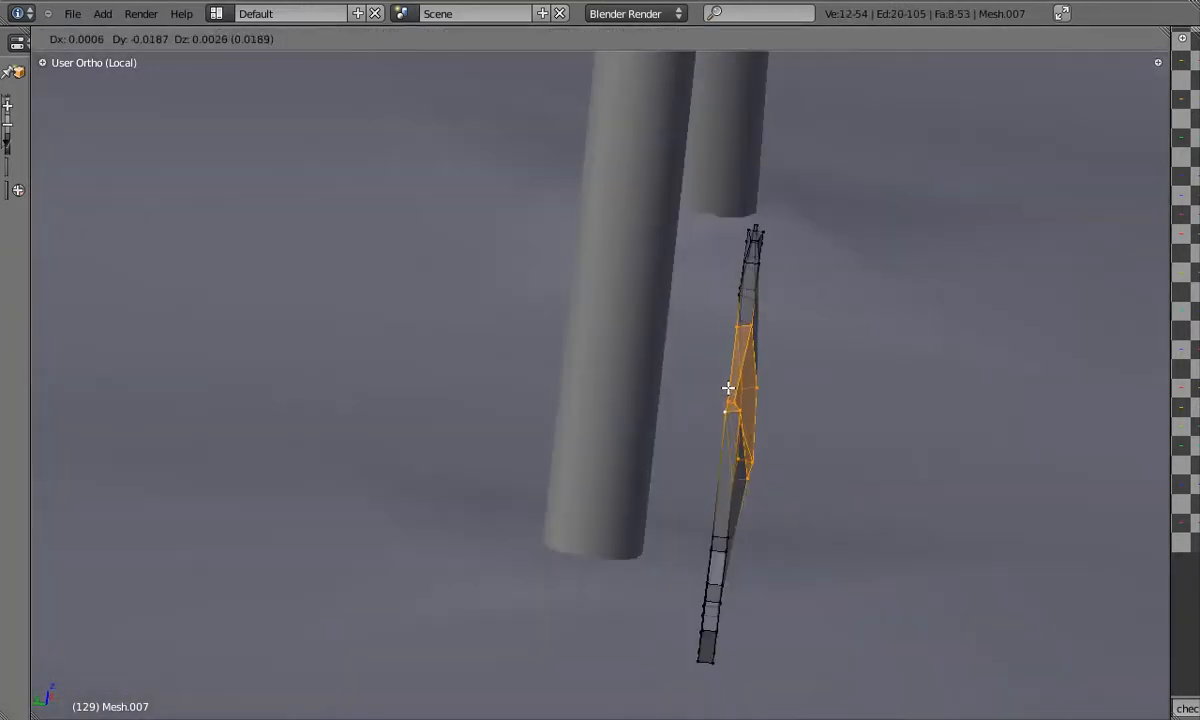
{"action": "left_click", "coordinate": [729, 388]}
{"action": "key", "text": "Tab"}
Try to select the front faces along the bar in the front view
{"action": "key", "text": "KP_1"}
{"action": "scroll", "coordinate": [555, 372], "scroll_direction": "up", "scroll_amount": 6}
{"action": "key", "text": "Tab"}
{"action": "middle_click_drag", "start_coordinate": [555, 372], "coordinate": [1029, 343], "text": "shift"}
{"action": "right_click", "coordinate": [338, 380]}
{"action": "middle_click_drag", "start_coordinate": [311, 414], "coordinate": [457, 404], "text": "shift"}
{"action": "scroll", "coordinate": [457, 404], "scroll_direction": "up", "scroll_amount": 2}
{"action": "key", "text": "a"}
{"action": "key", "text": "a"}
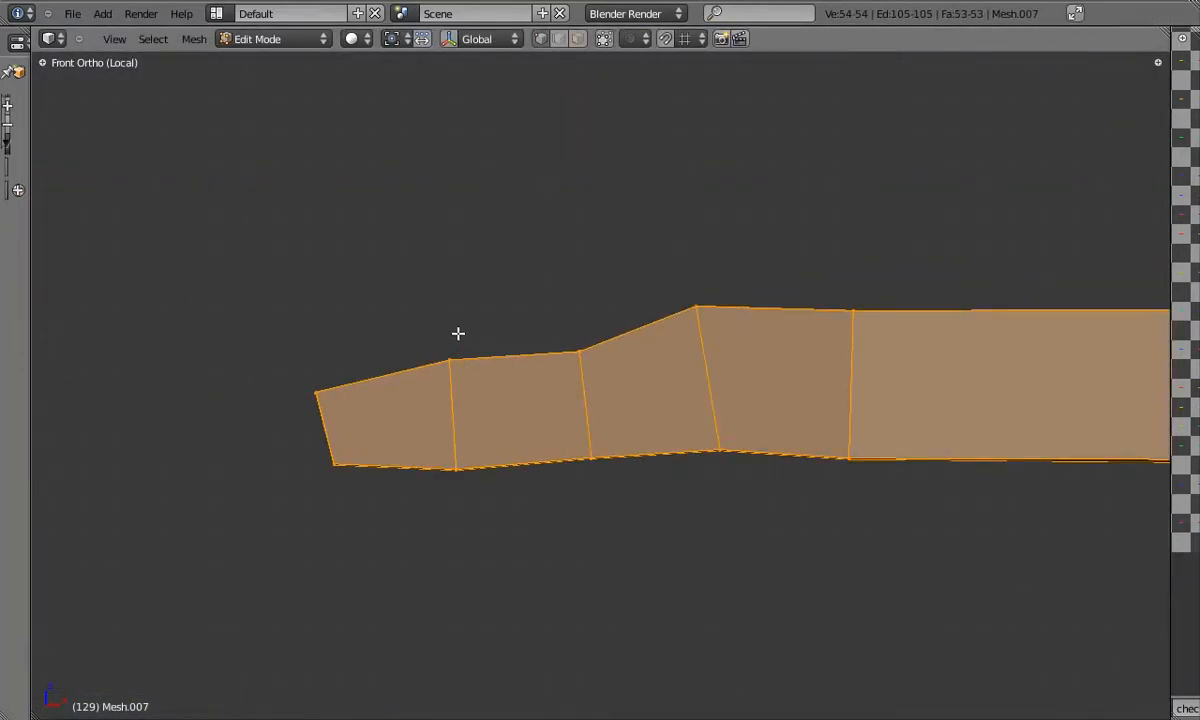
{"action": "right_click", "coordinate": [467, 357]}
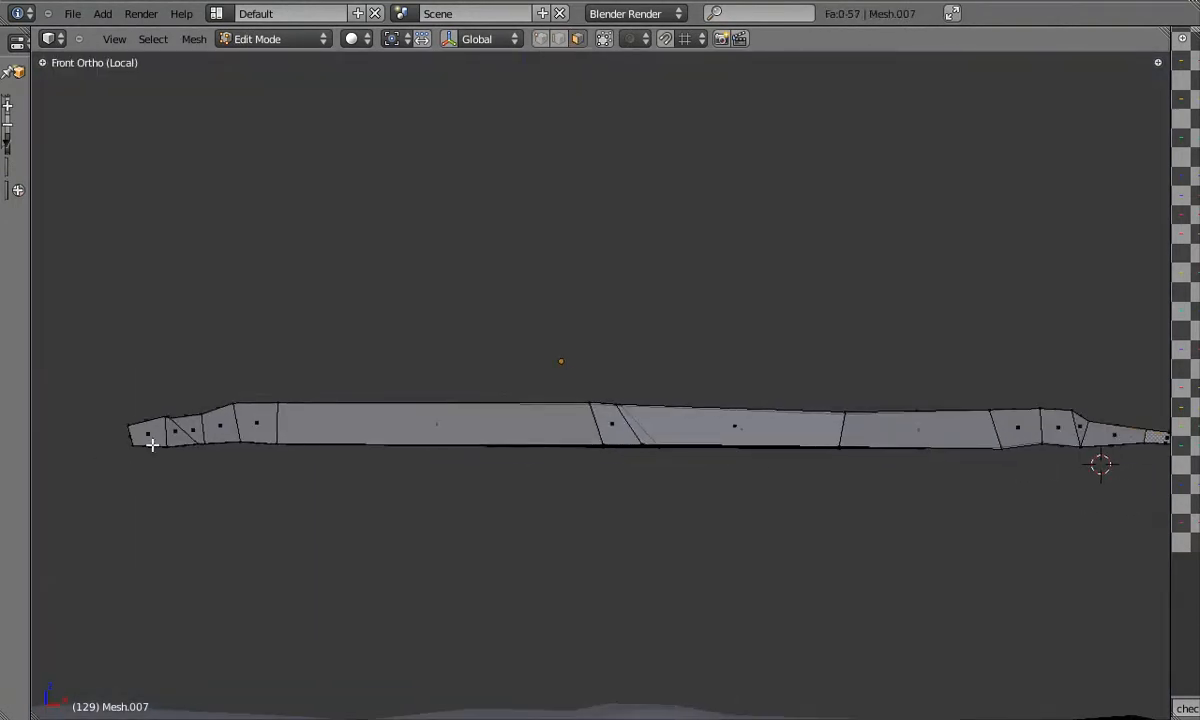
{"action": "right_click", "coordinate": [820, 428], "text": "ctrl"}
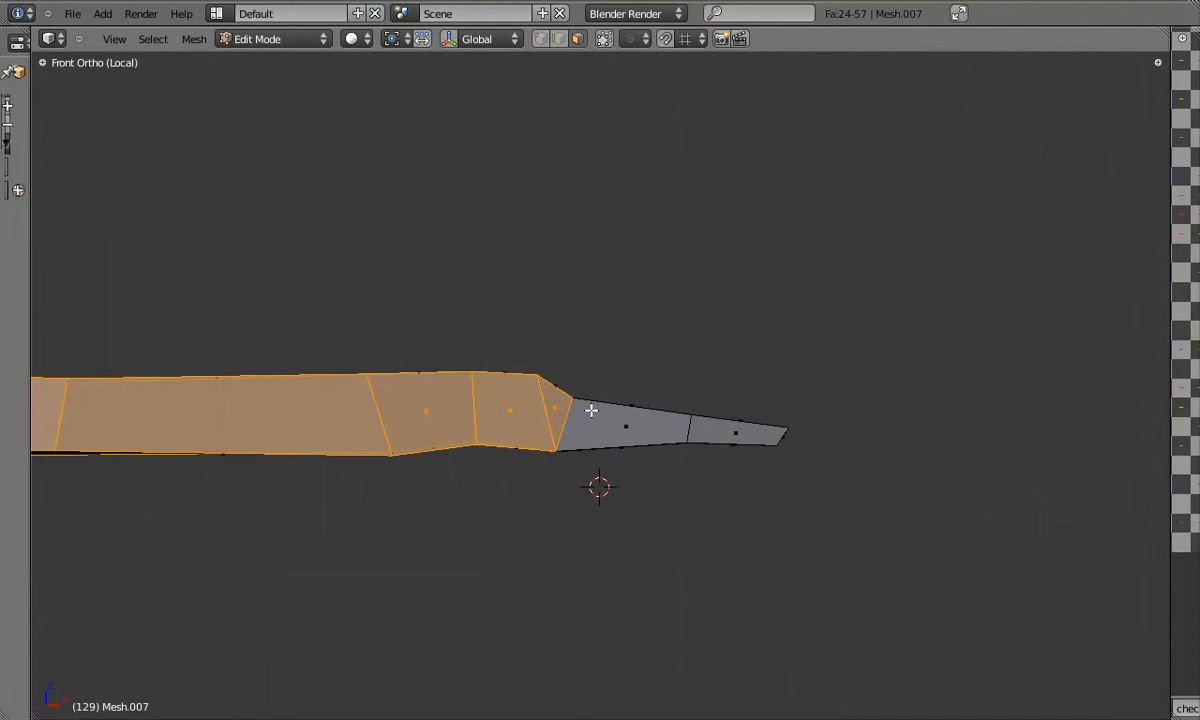
{"action": "key", "text": "a"}
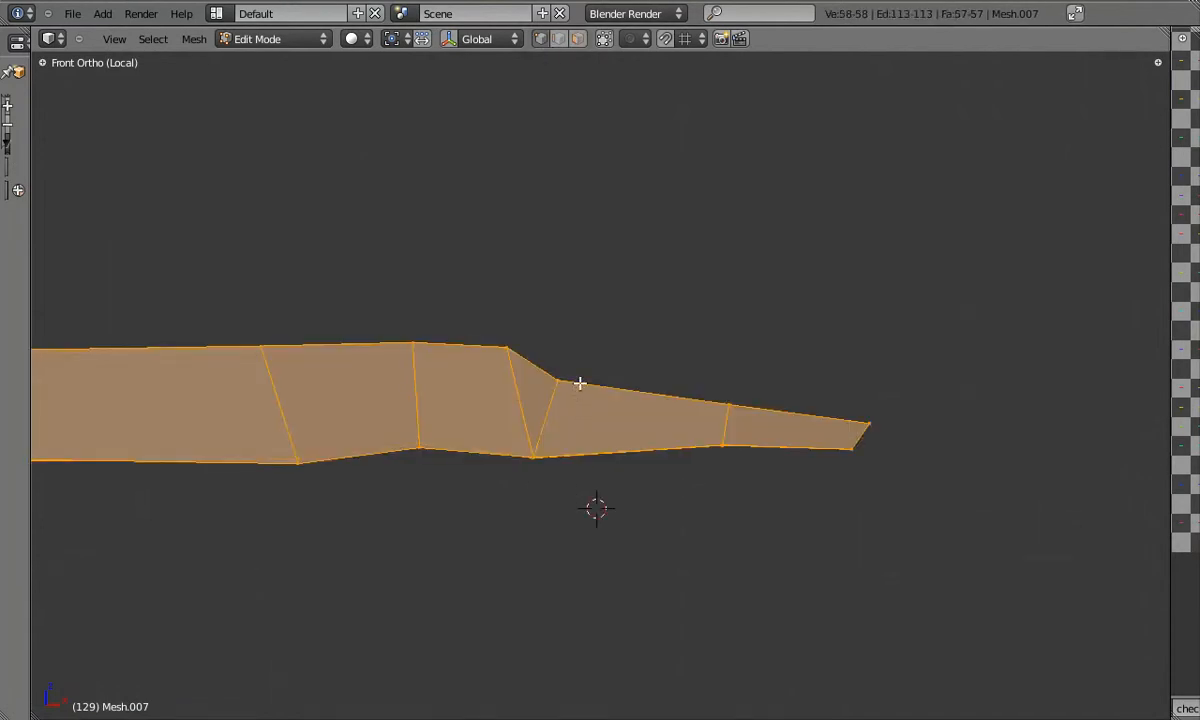
Knife cuts across the bar on both sides of the notch near the tapered tip
{"action": "key", "text": "a"}
{"action": "key", "text": "b"}
{"action": "left_click_drag", "start_coordinate": [571, 375], "coordinate": [550, 468]}
{"action": "key", "text": "a"}
{"action": "key", "text": "a"}
{"action": "key", "text": "k"}
{"action": "left_click", "coordinate": [500, 347]}
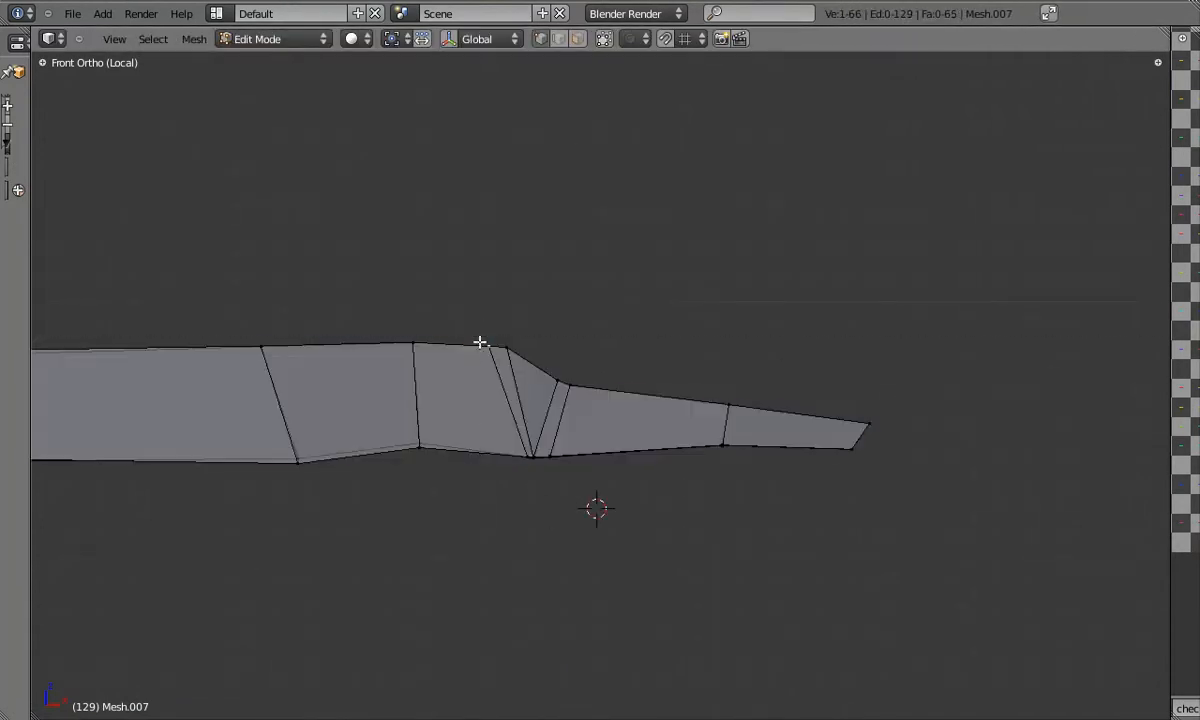
{"action": "left_click", "coordinate": [480, 456]}
{"action": "key", "text": "Return"}
{"action": "key", "text": "a"}
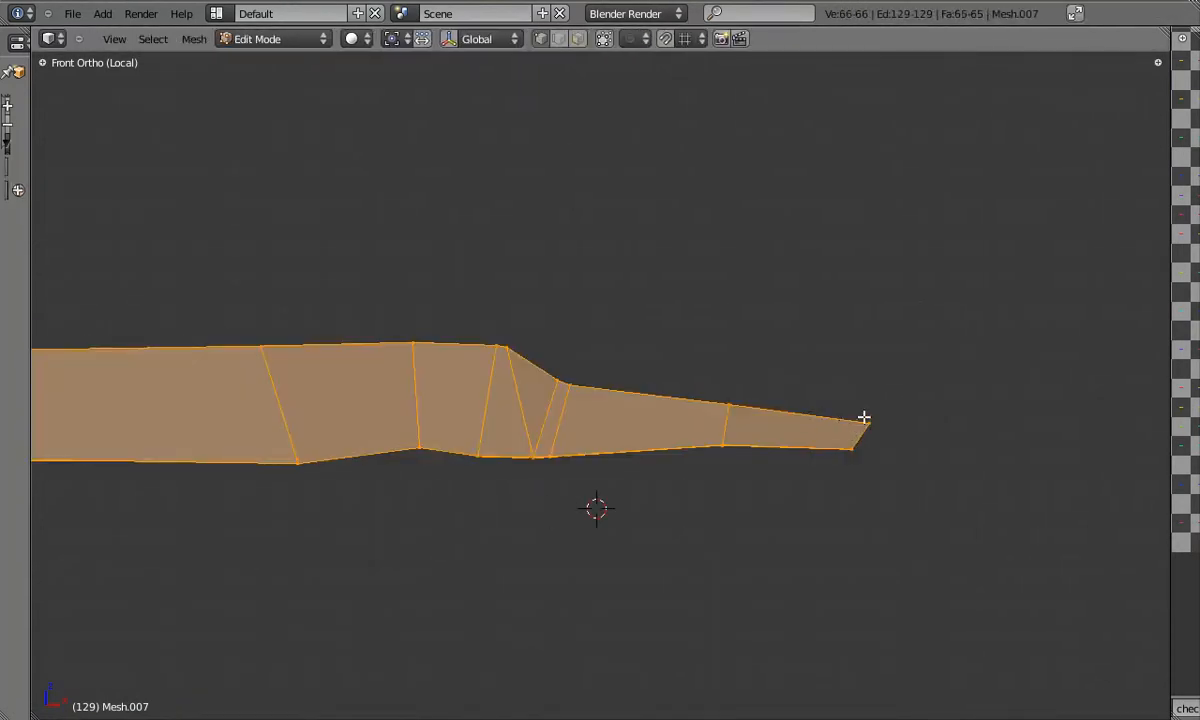
Cut a narrow strip of faces along the end edge of the tapered tip
{"action": "key", "text": "g"}
{"action": "left_click", "coordinate": [865, 437]}
{"action": "key", "text": "Tab"}
{"action": "key", "text": "Tab"}
{"action": "key", "text": "g"}
{"action": "left_click", "coordinate": [852, 464]}
{"action": "key", "text": "Tab"}
Reposition the upper vertices beside the notch, shifting the adjoining edge toward the tapered tip
{"action": "middle_click_drag", "start_coordinate": [531, 393], "coordinate": [721, 408], "text": "shift"}
{"action": "scroll", "coordinate": [721, 408], "scroll_direction": "down", "scroll_amount": 3}
{"action": "middle_click_drag", "start_coordinate": [517, 412], "coordinate": [403, 423], "text": "shift"}
{"action": "scroll", "coordinate": [540, 400], "scroll_direction": "up", "scroll_amount": 5}
{"action": "key", "text": "Tab"}
{"action": "key", "text": "b"}
{"action": "left_click_drag", "start_coordinate": [548, 350], "coordinate": [573, 383]}
{"action": "scroll", "coordinate": [600, 415], "scroll_direction": "down", "scroll_amount": 3}
{"action": "scroll", "coordinate": [686, 437], "scroll_direction": "up", "scroll_amount": 3}
{"action": "key", "text": "g"}
{"action": "left_click", "coordinate": [671, 447]}
{"action": "key", "text": "Tab"}
{"action": "key", "text": "Tab"}
{"action": "key", "text": "g"}
{"action": "left_click", "coordinate": [694, 453]}
{"action": "key", "text": "Tab"}
Knife a diagonal cut across the last front face at the bar's blunt end
{"action": "scroll", "coordinate": [742, 460], "scroll_direction": "down", "scroll_amount": 4}
{"action": "left_click_drag", "start_coordinate": [111, 441], "coordinate": [868, 450], "text": "shift"}
{"action": "scroll", "coordinate": [579, 421], "scroll_direction": "up", "scroll_amount": 6}
{"action": "middle_click_drag", "start_coordinate": [868, 450], "coordinate": [511, 426], "text": "shift"}
{"action": "key", "text": "Tab"}
{"action": "right_click", "coordinate": [457, 431]}
{"action": "key", "text": "Tab"}
{"action": "scroll", "coordinate": [474, 442], "scroll_direction": "down", "scroll_amount": 8}
{"action": "scroll", "coordinate": [283, 463], "scroll_direction": "up", "scroll_amount": 7}
{"action": "key", "text": "Tab"}
{"action": "key", "text": "a"}
{"action": "key", "text": "a"}
{"action": "key", "text": "k"}
{"action": "left_click_drag", "start_coordinate": [273, 448], "coordinate": [246, 456]}
{"action": "key", "text": "g"}
{"action": "left_click", "coordinate": [293, 482]}
{"action": "key", "text": "Tab"}
{"action": "middle_click_drag", "start_coordinate": [675, 454], "coordinate": [601, 397]}
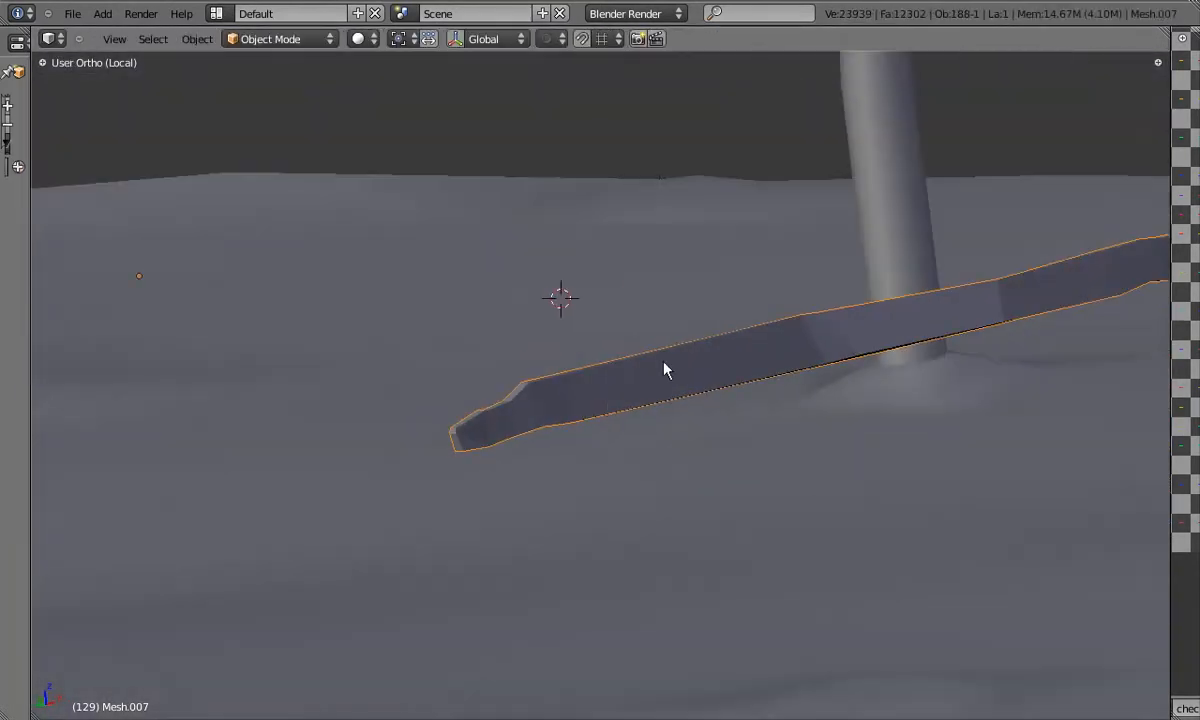
Select the bar's front faces from the blunt end through the long middle section
{"action": "key", "text": "KP_1"}
{"action": "key", "text": "Tab"}
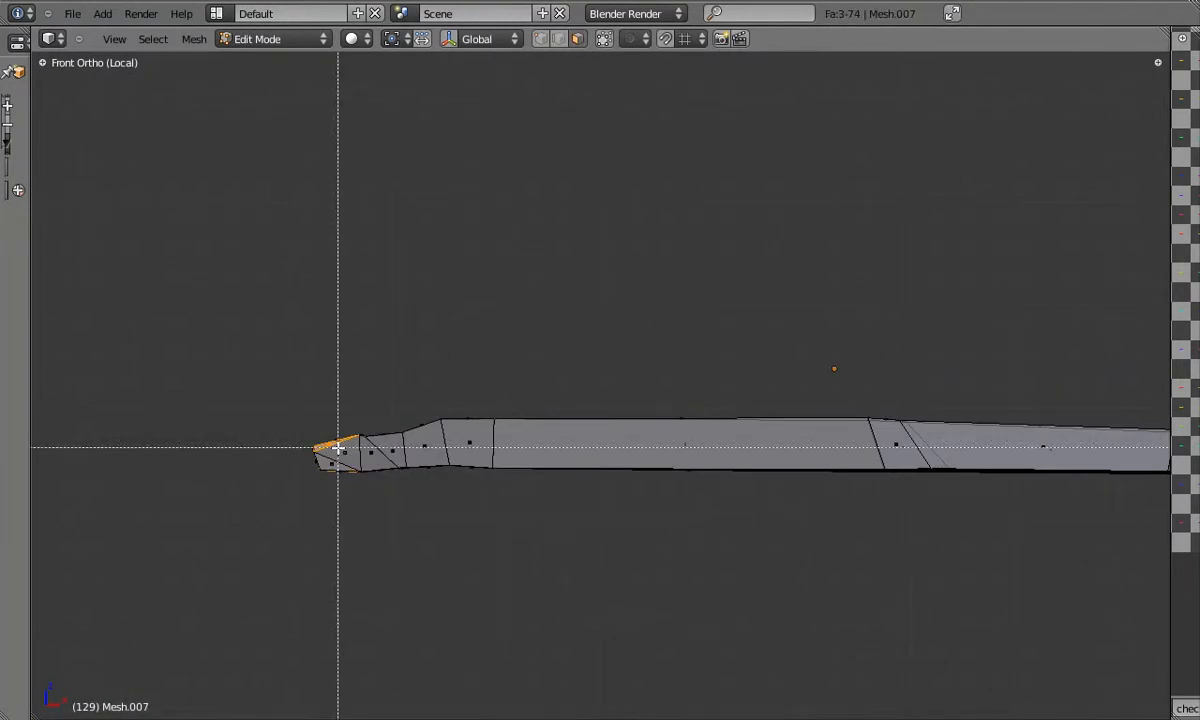
{"action": "scroll", "coordinate": [329, 441], "scroll_direction": "up", "scroll_amount": 9}
{"action": "key", "text": "b"}
{"action": "left_click_drag", "start_coordinate": [316, 453], "coordinate": [640, 492]}
{"action": "middle_click_drag", "start_coordinate": [812, 490], "coordinate": [409, 500], "text": "shift"}
{"action": "key", "text": "b"}
{"action": "left_click_drag", "start_coordinate": [409, 500], "coordinate": [580, 510]}
{"action": "scroll", "coordinate": [500, 510], "scroll_direction": "down", "scroll_amount": 5}
{"action": "middle_click_drag", "start_coordinate": [728, 476], "coordinate": [331, 491], "text": "shift"}
{"action": "key", "text": "b"}
{"action": "left_click_drag", "start_coordinate": [340, 455], "coordinate": [905, 490]}
Extend the face selection over the notch and the tapered end, including the small faces at the tip
{"action": "middle_click_drag", "start_coordinate": [943, 477], "coordinate": [170, 489], "text": "shift"}
{"action": "key", "text": "b"}
{"action": "left_click_drag", "start_coordinate": [175, 465], "coordinate": [638, 501]}
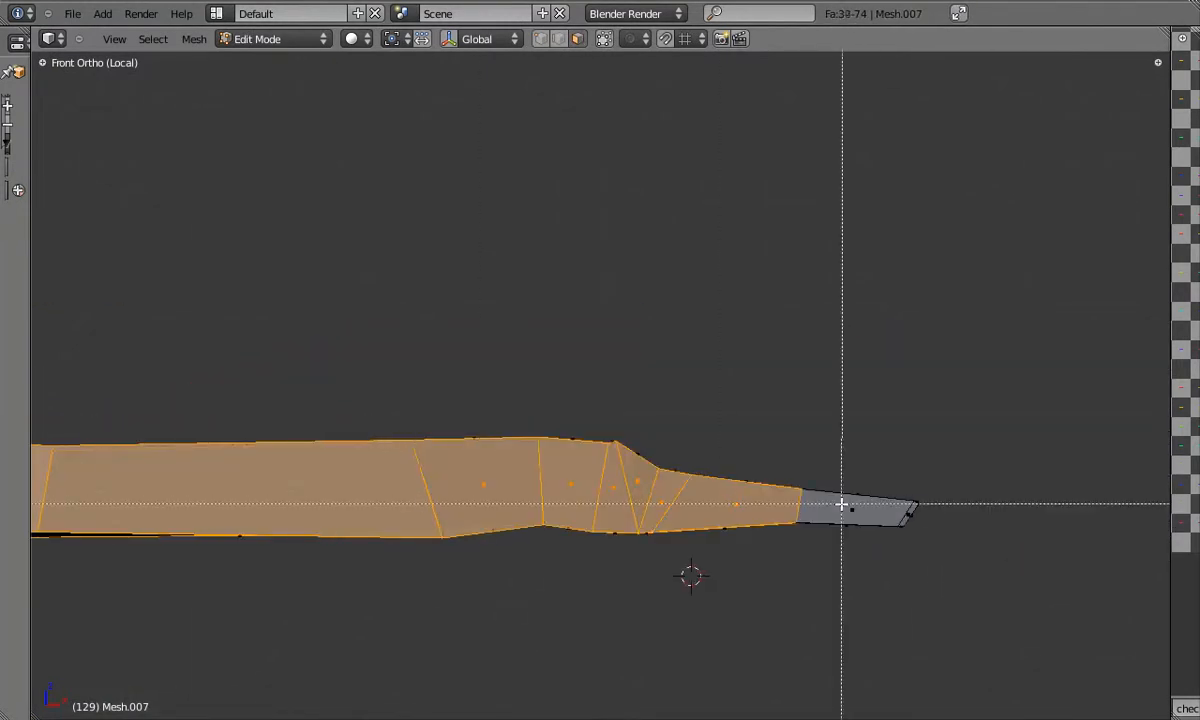
{"action": "left_click_drag", "start_coordinate": [851, 512], "coordinate": [890, 514]}
{"action": "middle_click_drag", "start_coordinate": [890, 514], "coordinate": [512, 459], "text": "shift"}
{"action": "scroll", "coordinate": [512, 459], "scroll_direction": "up", "scroll_amount": 9}
{"action": "key", "text": "b"}
{"action": "left_click_drag", "start_coordinate": [603, 442], "coordinate": [645, 472]}
{"action": "scroll", "coordinate": [640, 470], "scroll_direction": "down", "scroll_amount": 10}
{"action": "middle_click_drag", "start_coordinate": [320, 515], "coordinate": [464, 447]}
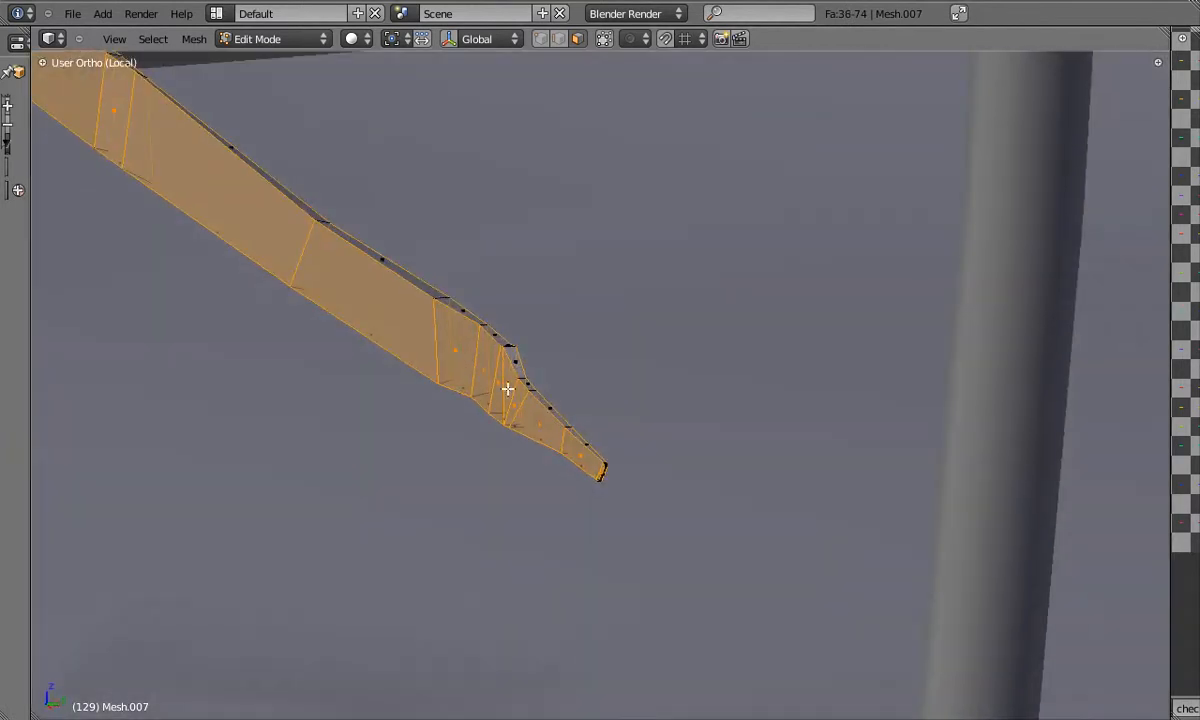
Invert the face selection to pick the bar's narrow rim faces instead
{"action": "key", "text": "t"}
{"action": "scroll", "coordinate": [80, 358], "scroll_direction": "down", "scroll_amount": 5}
{"action": "key", "text": "Tab"}
{"action": "middle_click_drag", "start_coordinate": [490, 268], "coordinate": [495, 350]}
{"action": "key", "text": "Tab"}
{"action": "middle_click_drag", "start_coordinate": [475, 337], "coordinate": [469, 394]}
{"action": "scroll", "coordinate": [511, 362], "scroll_direction": "up", "scroll_amount": 3}
{"action": "key", "text": "Tab"}
{"action": "key", "text": "w"}
{"action": "left_click", "coordinate": [419, 490]}
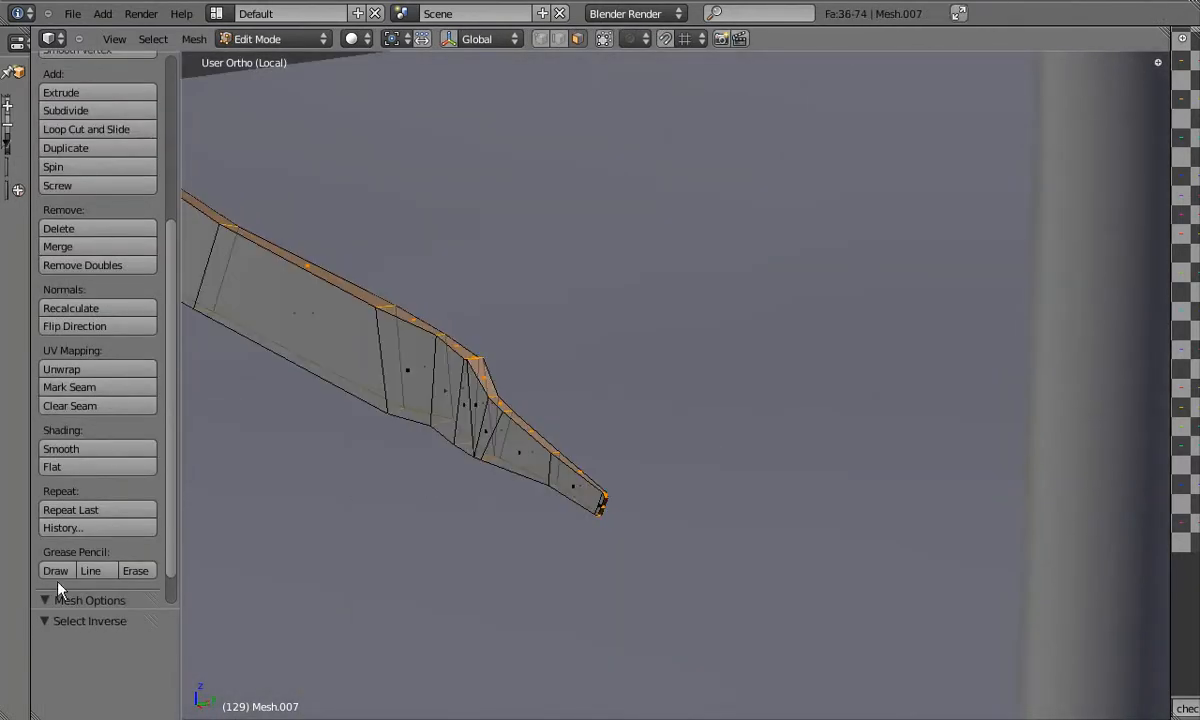
Apply smooth shading to the selected rim faces and view the bar in Object Mode
{"action": "scroll", "coordinate": [134, 316], "scroll_direction": "down", "scroll_amount": 1}
{"action": "left_click", "coordinate": [111, 409]}
{"action": "key", "text": "Tab"}
{"action": "scroll", "coordinate": [456, 400], "scroll_direction": "up", "scroll_amount": 4}
{"action": "mouse_move", "coordinate": [456, 400]}
{"action": "middle_mouse_down"}
{"action": "mouse_move", "coordinate": [530, 400]}
{"action": "mouse_move", "coordinate": [462, 378]}
{"action": "middle_mouse_up"}
Select the small faces around the bar's tapered tip
{"action": "key", "text": "Tab"}
{"action": "right_click", "coordinate": [471, 327]}
{"action": "middle_click_drag", "start_coordinate": [636, 503], "coordinate": [535, 418], "text": "shift"}
{"action": "key", "text": "Tab"}
{"action": "scroll", "coordinate": [520, 420], "scroll_direction": "up", "scroll_amount": 2}
{"action": "key", "text": "Tab"}
{"action": "right_click", "coordinate": [567, 460]}
{"action": "right_click", "coordinate": [562, 491], "text": "shift"}
{"action": "middle_click_drag", "start_coordinate": [465, 432], "coordinate": [554, 289]}
{"action": "right_click", "coordinate": [632, 502], "text": "shift"}
{"action": "key", "text": "KP_1"}
{"action": "scroll", "coordinate": [581, 279], "scroll_direction": "down", "scroll_amount": 7}
{"action": "middle_click_drag", "start_coordinate": [477, 249], "coordinate": [632, 380], "text": "shift"}
Select two adjoining parts at the bar's opposite end and split them from the surrounding mesh
{"action": "key", "text": "Tab"}
{"action": "scroll", "coordinate": [632, 380], "scroll_direction": "up", "scroll_amount": 6}
{"action": "middle_click_drag", "start_coordinate": [632, 380], "coordinate": [485, 397]}
{"action": "scroll", "coordinate": [563, 322], "scroll_direction": "up", "scroll_amount": 3}
{"action": "scroll", "coordinate": [563, 322], "scroll_direction": "down", "scroll_amount": 5}
{"action": "scroll", "coordinate": [485, 397], "scroll_direction": "up", "scroll_amount": 6}
{"action": "key", "text": "Tab"}
{"action": "right_click", "coordinate": [413, 413]}
{"action": "right_click", "coordinate": [413, 463], "text": "shift"}
{"action": "middle_click_drag", "start_coordinate": [413, 463], "coordinate": [728, 438]}
{"action": "key", "text": "y"}
{"action": "key", "text": "Tab"}
Inspect the bar's shading and split end from several angles in Object and Edit Mode
{"action": "key", "text": "Tab"}
{"action": "right_click", "coordinate": [580, 367]}
{"action": "key", "text": "Tab"}
{"action": "middle_click_drag", "start_coordinate": [630, 411], "coordinate": [696, 394]}
{"action": "scroll", "coordinate": [557, 424], "scroll_direction": "down", "scroll_amount": 4}
{"action": "scroll", "coordinate": [652, 381], "scroll_direction": "up", "scroll_amount": 3}
{"action": "scroll", "coordinate": [728, 416], "scroll_direction": "down", "scroll_amount": 6}
{"action": "key", "text": "Tab"}
{"action": "scroll", "coordinate": [707, 391], "scroll_direction": "up", "scroll_amount": 5}
{"action": "scroll", "coordinate": [707, 391], "scroll_direction": "down", "scroll_amount": 3}
{"action": "scroll", "coordinate": [696, 394], "scroll_direction": "up", "scroll_amount": 3}
Switch to vertex selection, select the whole mesh and knife a horizontal cut across the bar's end in front view
{"action": "key", "text": "KP_1"}
{"action": "middle_click_drag", "start_coordinate": [934, 498], "coordinate": [684, 443], "text": "shift"}
{"action": "scroll", "coordinate": [684, 443], "scroll_direction": "up", "scroll_amount": 3}
{"action": "left_click", "coordinate": [542, 39]}
{"action": "scroll", "coordinate": [558, 437], "scroll_direction": "up", "scroll_amount": 3}
{"action": "key", "text": "a"}
{"action": "key", "text": "a"}
{"action": "key", "text": "k"}
{"action": "left_click_drag", "start_coordinate": [488, 456], "coordinate": [640, 461]}
Move a single vertex near the knife cut to a new position
{"action": "middle_click_drag", "start_coordinate": [490, 428], "coordinate": [678, 415]}
{"action": "right_click", "coordinate": [611, 468]}
{"action": "key", "text": "g"}
{"action": "left_click", "coordinate": [697, 423]}
{"action": "key", "text": "Tab"}
{"action": "middle_click_drag", "start_coordinate": [595, 461], "coordinate": [447, 455]}
Add a second vertex near the cut to the selection and apply a Specials operation to the pair
{"action": "key", "text": "Tab"}
{"action": "right_click", "coordinate": [705, 348], "text": "shift"}
{"action": "key", "text": "w"}
{"action": "left_click", "coordinate": [742, 295]}
{"action": "right_click", "coordinate": [716, 403]}
{"action": "key", "text": "Tab"}
{"action": "key", "text": "Tab"}
{"action": "middle_click_drag", "start_coordinate": [440, 389], "coordinate": [677, 400]}
{"action": "key", "text": "Tab"}
{"action": "key", "text": "KP_1"}
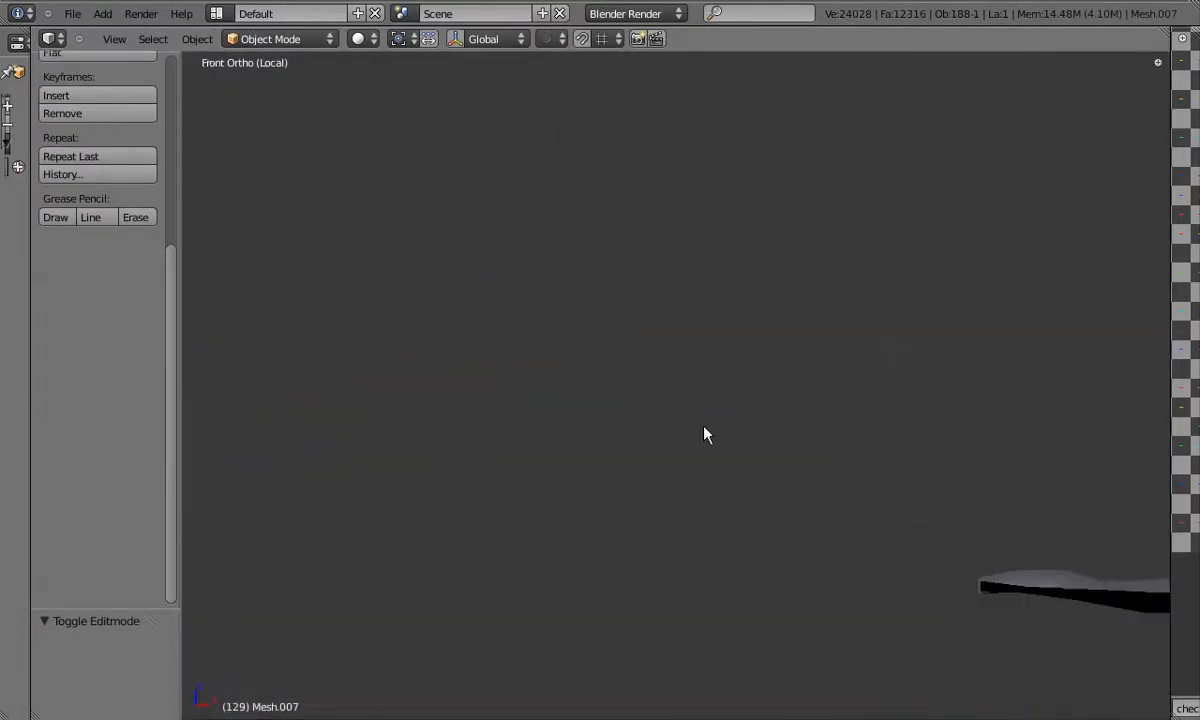
Box-select the upper vertices at the outer tip of the bar in front view
{"action": "scroll", "coordinate": [690, 395], "scroll_direction": "down", "scroll_amount": 5}
{"action": "middle_click_drag", "start_coordinate": [763, 380], "coordinate": [832, 378], "text": "shift"}
{"action": "middle_click_drag", "start_coordinate": [800, 384], "coordinate": [790, 415]}
{"action": "key", "text": "KP_1"}
{"action": "scroll", "coordinate": [457, 413], "scroll_direction": "up", "scroll_amount": 5}
{"action": "key", "text": "Tab"}
{"action": "key", "text": "b"}
{"action": "left_click_drag", "start_coordinate": [238, 383], "coordinate": [311, 426]}
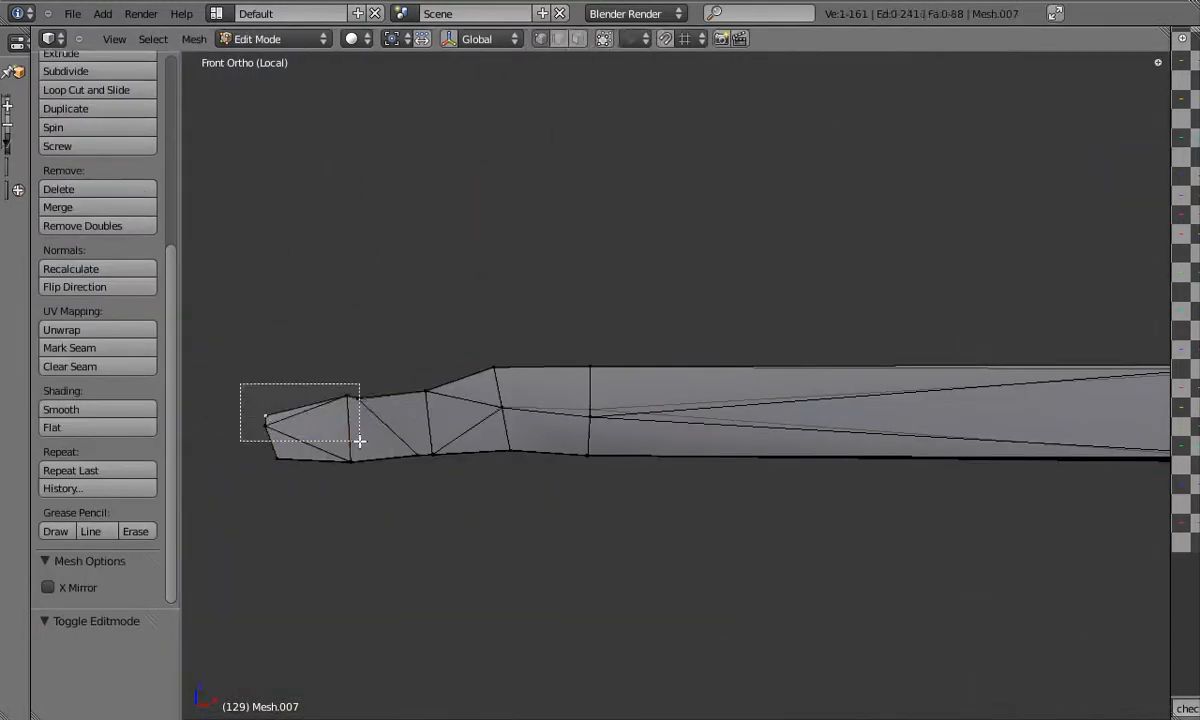
{"action": "key", "text": "Tab"}
Select the bar's entire mesh and enlarge the image editor beside the 3D view
{"action": "scroll", "coordinate": [472, 413], "scroll_direction": "down", "scroll_amount": 6}
{"action": "key", "text": "Tab"}
{"action": "key", "text": "a"}
{"action": "key", "text": "a"}
{"action": "left_click_drag", "start_coordinate": [1171, 361], "coordinate": [651, 361]}
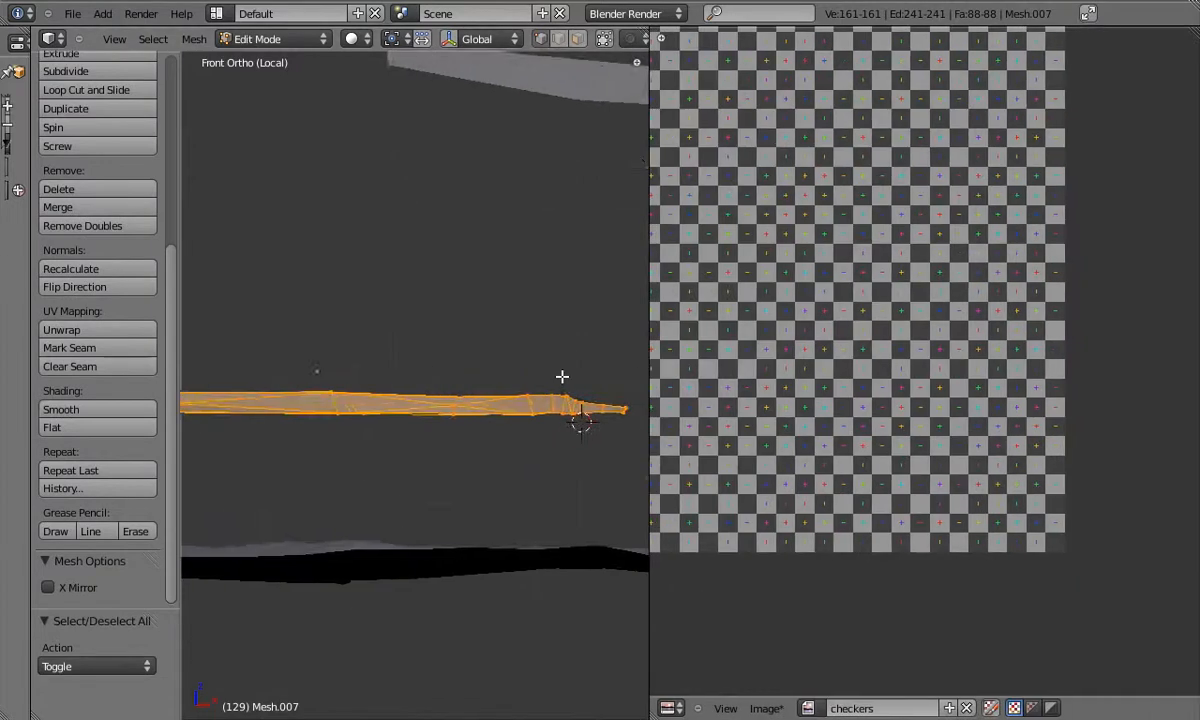
Unwrap the selected mesh and unlink the checkers image from the UV editor
{"action": "scroll", "coordinate": [600, 394], "scroll_direction": "down", "scroll_amount": 2}
{"action": "key", "text": "t"}
{"action": "key", "text": "u"}
{"action": "left_click", "coordinate": [498, 320]}
{"action": "scroll", "coordinate": [910, 329], "scroll_direction": "down", "scroll_amount": 3}
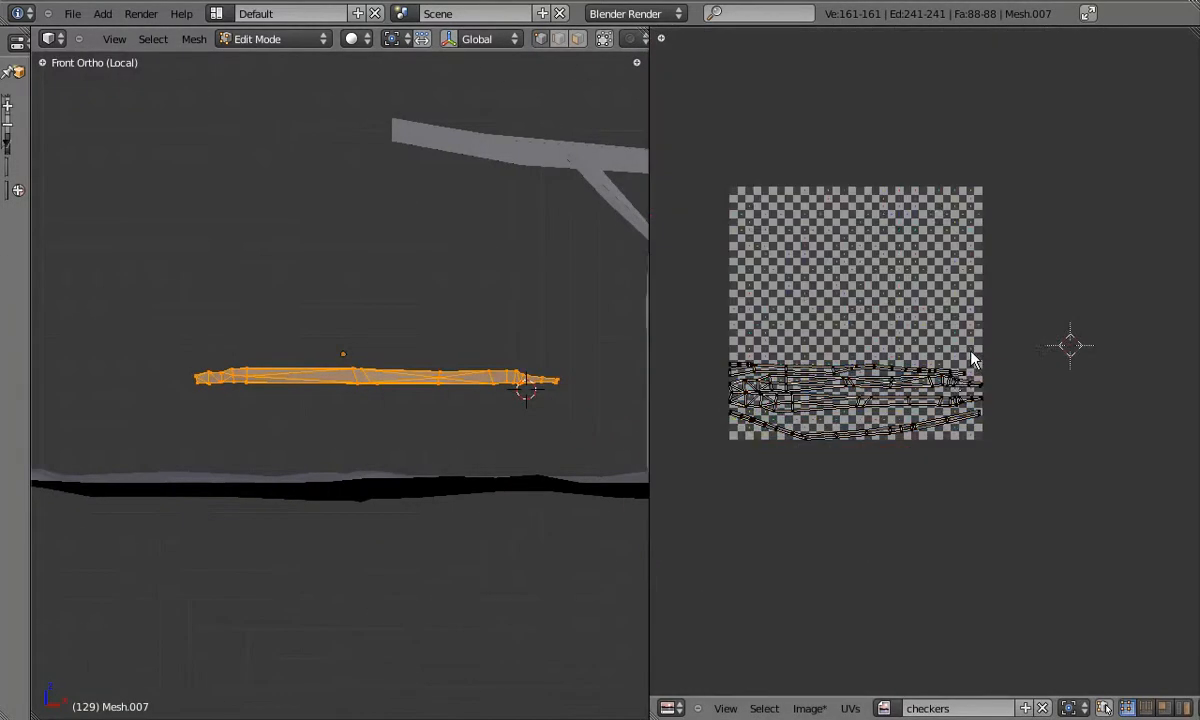
{"action": "left_click", "coordinate": [1043, 708]}
{"action": "scroll", "coordinate": [829, 338], "scroll_direction": "up", "scroll_amount": 2}
Select the curved rim strip's linked UVs and move the island along Y below the other islands
{"action": "key", "text": "a"}
{"action": "scroll", "coordinate": [872, 424], "scroll_direction": "up", "scroll_amount": 3}
{"action": "middle_click_drag", "start_coordinate": [873, 416], "coordinate": [974, 391]}
{"action": "key", "text": "a"}
{"action": "key", "text": "l"}
{"action": "key", "text": "g"}
{"action": "key", "text": "y"}
{"action": "left_click", "coordinate": [942, 467]}
Rotate the left part of the curved rim strip to level it, and shift it along Y
{"action": "key", "text": "a"}
{"action": "key", "text": "b"}
{"action": "left_click_drag", "start_coordinate": [665, 423], "coordinate": [806, 503]}
{"action": "key", "text": "r"}
{"action": "left_click", "coordinate": [986, 435]}
{"action": "key", "text": "g"}
{"action": "key", "text": "y"}
{"action": "left_click", "coordinate": [983, 448]}
Box-select the rim strip from its middle to its right end and rotate that part towards horizontal
{"action": "key", "text": "a"}
{"action": "key", "text": "b"}
{"action": "left_click_drag", "start_coordinate": [817, 428], "coordinate": [1125, 503]}
{"action": "key", "text": "r"}
{"action": "left_click", "coordinate": [1137, 492]}
Rotate the right portion of the rim strip to level it and adjust its height along Y
{"action": "key", "text": "a"}
{"action": "key", "text": "b"}
{"action": "left_click_drag", "start_coordinate": [909, 453], "coordinate": [1128, 512]}
{"action": "key", "text": "r"}
{"action": "left_click", "coordinate": [1131, 528]}
{"action": "key", "text": "g"}
{"action": "key", "text": "y"}
{"action": "left_click", "coordinate": [1131, 532]}
{"action": "left_click", "coordinate": [1132, 529]}
Box-select the UVs near the rim strip's right end and move them into line with the rest
{"action": "key", "text": "a"}
{"action": "key", "text": "b"}
{"action": "left_click_drag", "start_coordinate": [1036, 458], "coordinate": [1090, 497]}
{"action": "key", "text": "g"}
{"action": "left_click", "coordinate": [1090, 501]}
Select a long edge row of the rim strip and scale it along Y to straighten it
{"action": "key", "text": "a"}
{"action": "right_click", "coordinate": [822, 475], "text": "alt"}
{"action": "key", "text": "s"}
{"action": "key", "text": "y"}
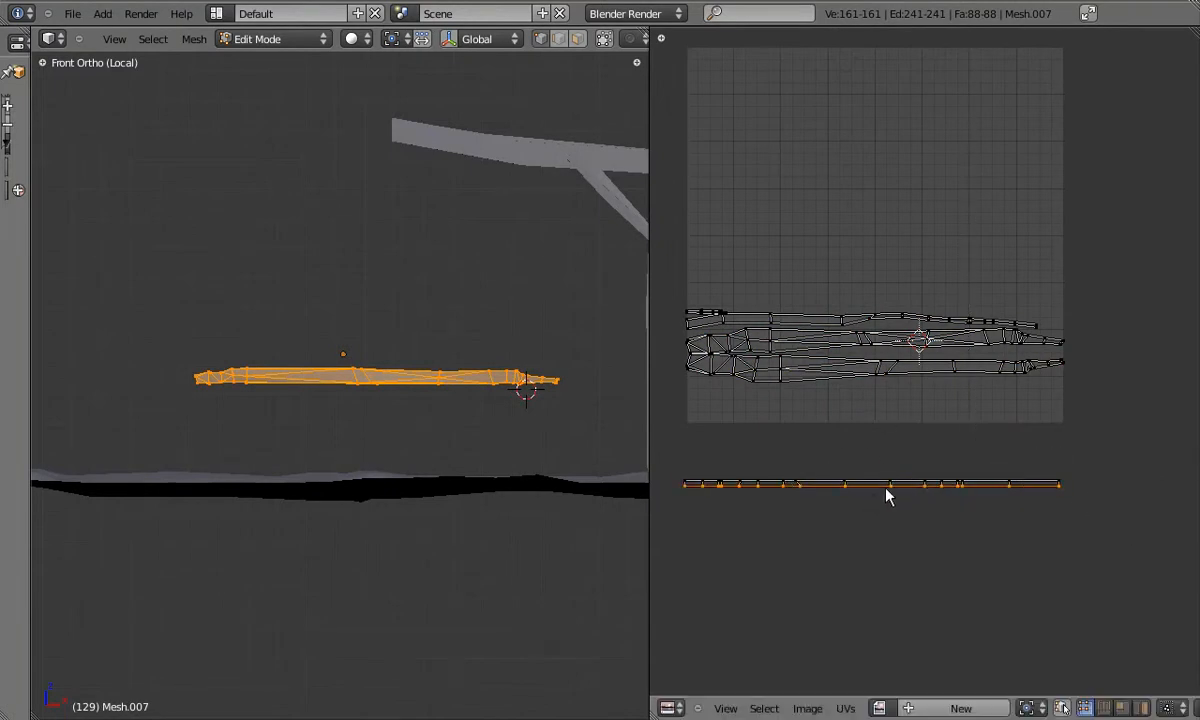
Select the upper rim strip's UVs and move them along Y to just above the straightened strip
{"action": "right_click", "coordinate": [876, 318], "text": "alt"}
{"action": "key", "text": "g"}
{"action": "key", "text": "y"}
{"action": "left_click", "coordinate": [901, 436]}
Box-select the UVs at the second rim strip's left end and align them along Y
{"action": "key", "text": "a"}
{"action": "key", "text": "b"}
{"action": "left_click_drag", "start_coordinate": [673, 436], "coordinate": [697, 464]}
{"action": "key", "text": "g"}
{"action": "key", "text": "y"}
{"action": "left_click", "coordinate": [698, 457]}
Select the right portion of the second rim strip and adjust its UVs by scaling
{"action": "key", "text": "a"}
{"action": "key", "text": "b"}
{"action": "left_click_drag", "start_coordinate": [858, 437], "coordinate": [1075, 468]}
{"action": "left_click", "coordinate": [962, 437]}
{"action": "key", "text": "a"}
{"action": "key", "text": "b"}
{"action": "key", "text": "s"}
{"action": "left_click", "coordinate": [971, 454]}
Scale the UVs in the second strip's right section along Y, and nudge them vertically into line
{"action": "key", "text": "a"}
{"action": "key", "text": "b"}
{"action": "key", "text": "s"}
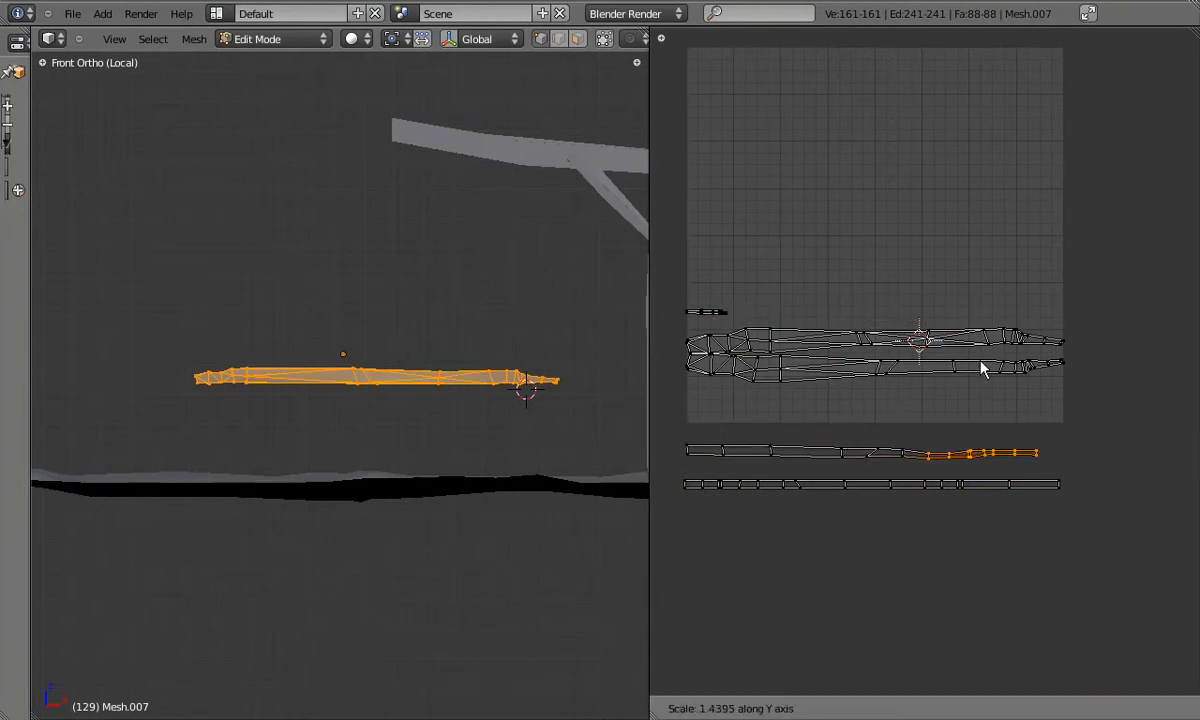
{"action": "left_click", "coordinate": [1048, 345]}
{"action": "key", "text": "g"}
{"action": "key", "text": "y"}
{"action": "left_click", "coordinate": [1048, 347]}
Box-select the UVs at the second rim strip's right end and scale them along Y to even out the strip
{"action": "key", "text": "a"}
{"action": "key", "text": "b"}
{"action": "left_click_drag", "start_coordinate": [963, 435], "coordinate": [1067, 461]}
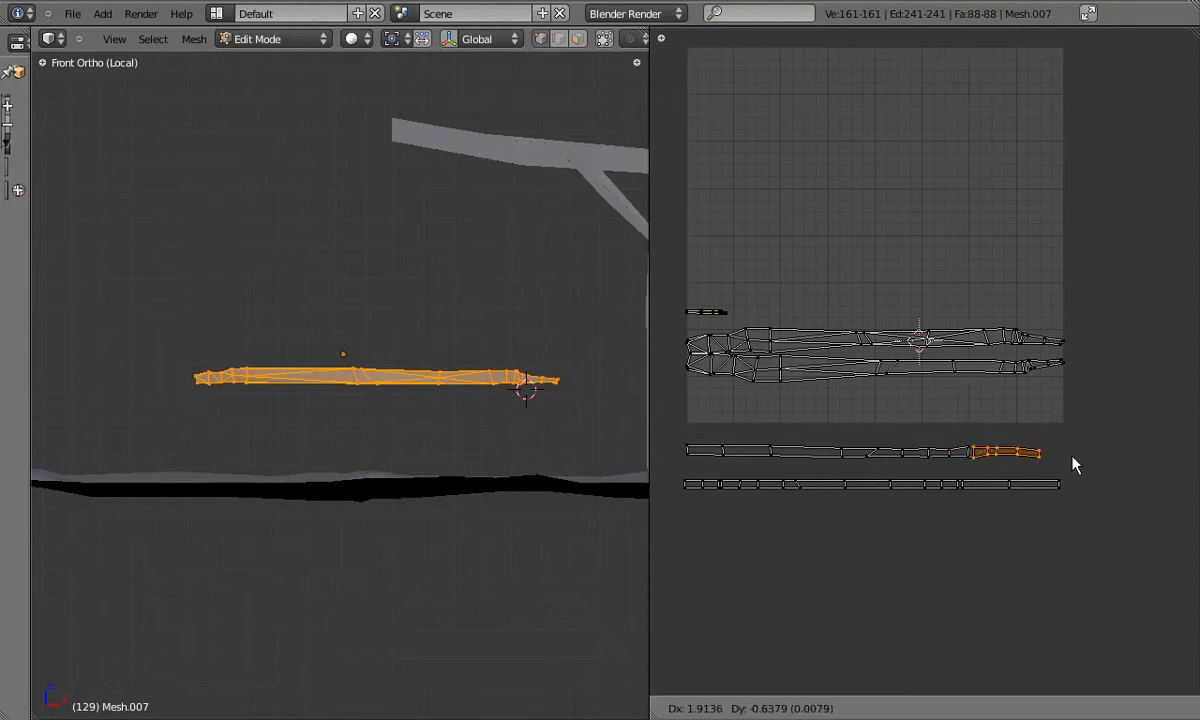
{"action": "left_click_drag", "start_coordinate": [962, 437], "coordinate": [1010, 453]}
{"action": "key", "text": "s"}
{"action": "key", "text": "y"}
{"action": "left_click", "coordinate": [961, 362]}
Box-select the full length of the second rim strip and scale its UVs along Y
{"action": "key", "text": "b"}
{"action": "left_click_drag", "start_coordinate": [678, 435], "coordinate": [1060, 452]}
{"action": "key", "text": "s"}
{"action": "key", "text": "y"}
{"action": "left_click", "coordinate": [870, 384]}
Select the second rim strip's linked UVs and reposition the island, adjusting its height along Y to line up with the straightened strip
{"action": "key", "text": "a"}
{"action": "key", "text": "b"}
{"action": "key", "text": "y"}
{"action": "left_click", "coordinate": [880, 449]}
{"action": "right_click", "coordinate": [880, 449]}
{"action": "key", "text": "ctrl+l"}
{"action": "key", "text": "g"}
{"action": "left_click", "coordinate": [1098, 477]}
{"action": "key", "text": "g"}
{"action": "key", "text": "y"}
{"action": "left_click", "coordinate": [1000, 420]}
Box-select the UVs around the rim strips' right end and move them into line
{"action": "key", "text": "a"}
{"action": "key", "text": "b"}
{"action": "left_click_drag", "start_coordinate": [1026, 415], "coordinate": [1090, 465]}
{"action": "key", "text": "g"}
{"action": "left_click", "coordinate": [1149, 427]}
{"action": "key", "text": "b"}
{"action": "key", "text": "g"}
{"action": "left_click", "coordinate": [1100, 441]}
{"action": "left_click_drag", "start_coordinate": [1022, 434], "coordinate": [1112, 455]}
{"action": "key", "text": "g"}
{"action": "left_click", "coordinate": [1104, 441]}
Box-select the neighbouring UVs, move them into place and scale them to fit the row
{"action": "key", "text": "a"}
{"action": "key", "text": "b"}
{"action": "key", "text": "g"}
{"action": "left_click", "coordinate": [1130, 456]}
{"action": "key", "text": "s"}
{"action": "left_click", "coordinate": [1153, 456]}
Box-select the strips below the UV tile and shift them together along the row
{"action": "right_click", "coordinate": [748, 457]}
{"action": "key", "text": "b"}
{"action": "left_click_drag", "start_coordinate": [678, 418], "coordinate": [1116, 465]}
{"action": "key", "text": "g"}
{"action": "left_click", "coordinate": [722, 464]}
Select a large shaped side island and move it out of the UV tile to the end of the strip row
{"action": "key", "text": "a"}
{"action": "key", "text": "l"}
{"action": "key", "text": "g"}
{"action": "left_click", "coordinate": [1006, 440]}
{"action": "middle_click_drag", "start_coordinate": [1029, 418], "coordinate": [1174, 420]}
{"action": "key", "text": "g"}
{"action": "left_click", "coordinate": [983, 414]}
Select a small UV island and move it from the tile onto the long strip row
{"action": "key", "text": "g"}
{"action": "left_click", "coordinate": [1171, 446]}
{"action": "key", "text": "l"}
{"action": "scroll", "coordinate": [838, 312], "scroll_direction": "up", "scroll_amount": 2}
{"action": "scroll", "coordinate": [845, 311], "scroll_direction": "up", "scroll_amount": 2}
{"action": "key", "text": "g"}
{"action": "left_click", "coordinate": [955, 672]}
{"action": "scroll", "coordinate": [741, 248], "scroll_direction": "down", "scroll_amount": 3}
{"action": "key", "text": "g"}
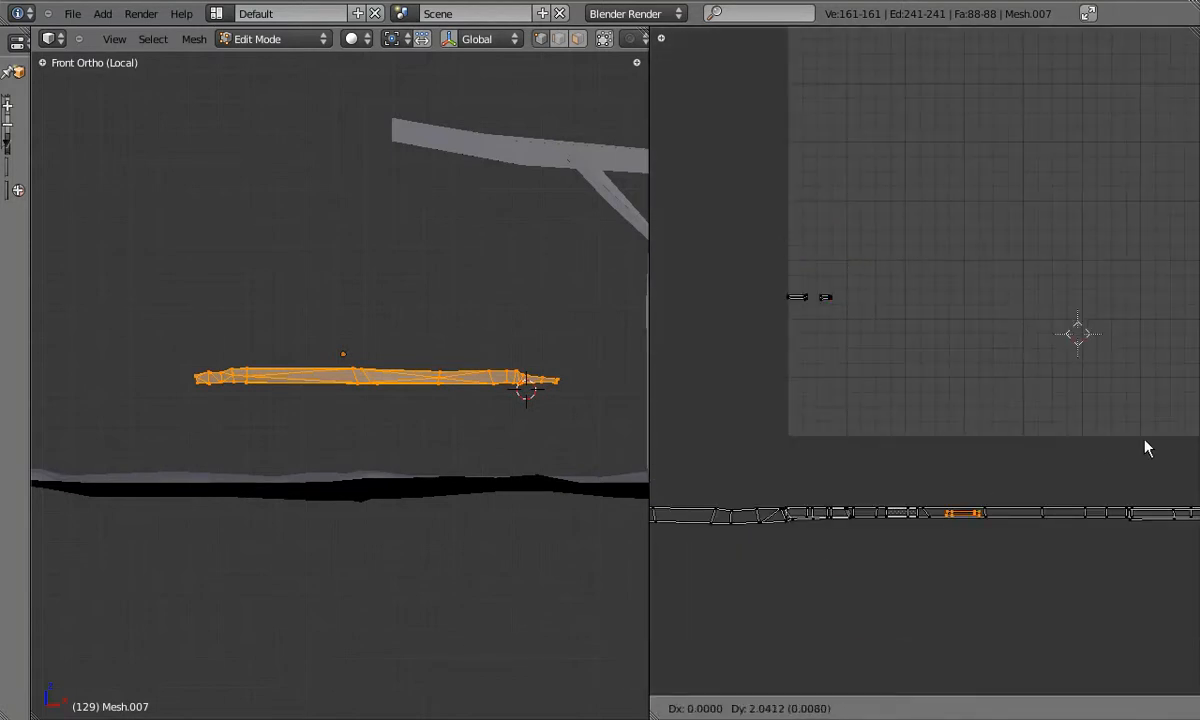
{"action": "left_click", "coordinate": [1146, 437]}
Move the remaining small UV islands onto the strip row beside the other small pieces
{"action": "key", "text": "a"}
{"action": "key", "text": "g"}
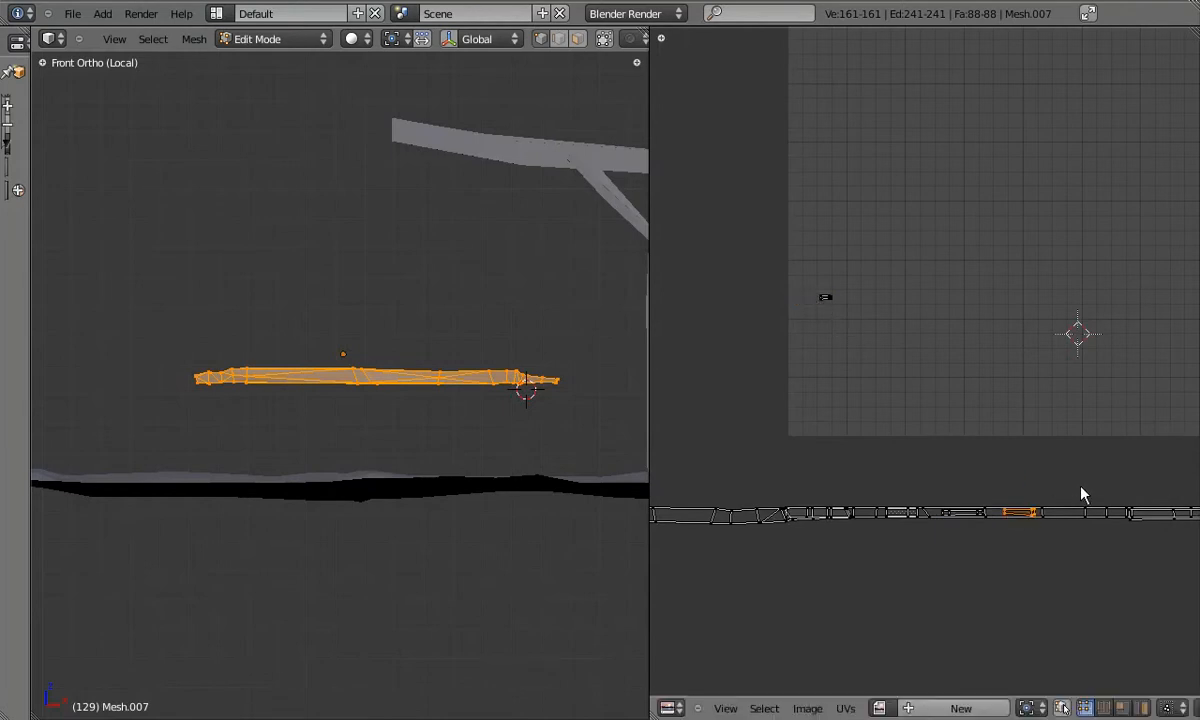
{"action": "left_click", "coordinate": [1014, 428]}
{"action": "key", "text": "a"}
{"action": "key", "text": "l"}
{"action": "key", "text": "g"}
{"action": "left_click", "coordinate": [937, 584]}
{"action": "key", "text": "g"}
{"action": "left_click", "coordinate": [1070, 489]}
{"action": "key", "text": "g"}
{"action": "left_click", "coordinate": [1080, 486]}
Scale the last small island, including along Y, to fit within the strip row
{"action": "key", "text": "s"}
{"action": "left_click", "coordinate": [1089, 428]}
{"action": "key", "text": "s"}
{"action": "key", "text": "y"}
{"action": "left_click", "coordinate": [1086, 455]}
Select all UVs and move the whole row up across the lower part of the UV tile
{"action": "key", "text": "a"}
{"action": "scroll", "coordinate": [1070, 438], "scroll_direction": "down", "scroll_amount": 5}
{"action": "key", "text": "a"}
{"action": "key", "text": "g"}
{"action": "left_click", "coordinate": [995, 378]}
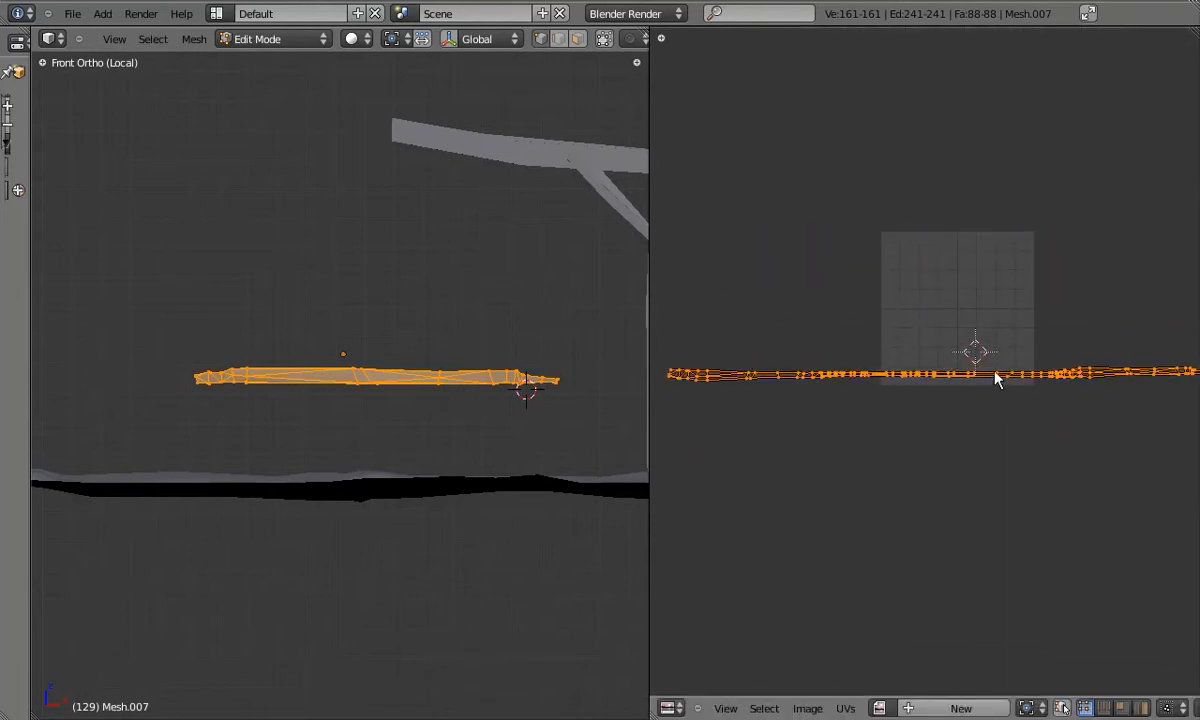
Scale the complete UV row along Y in two passes
{"action": "key", "text": "s"}
{"action": "key", "text": "y"}
{"action": "left_click", "coordinate": [931, 280]}
{"action": "key", "text": "s"}
{"action": "key", "text": "y"}
{"action": "left_click", "coordinate": [931, 286]}
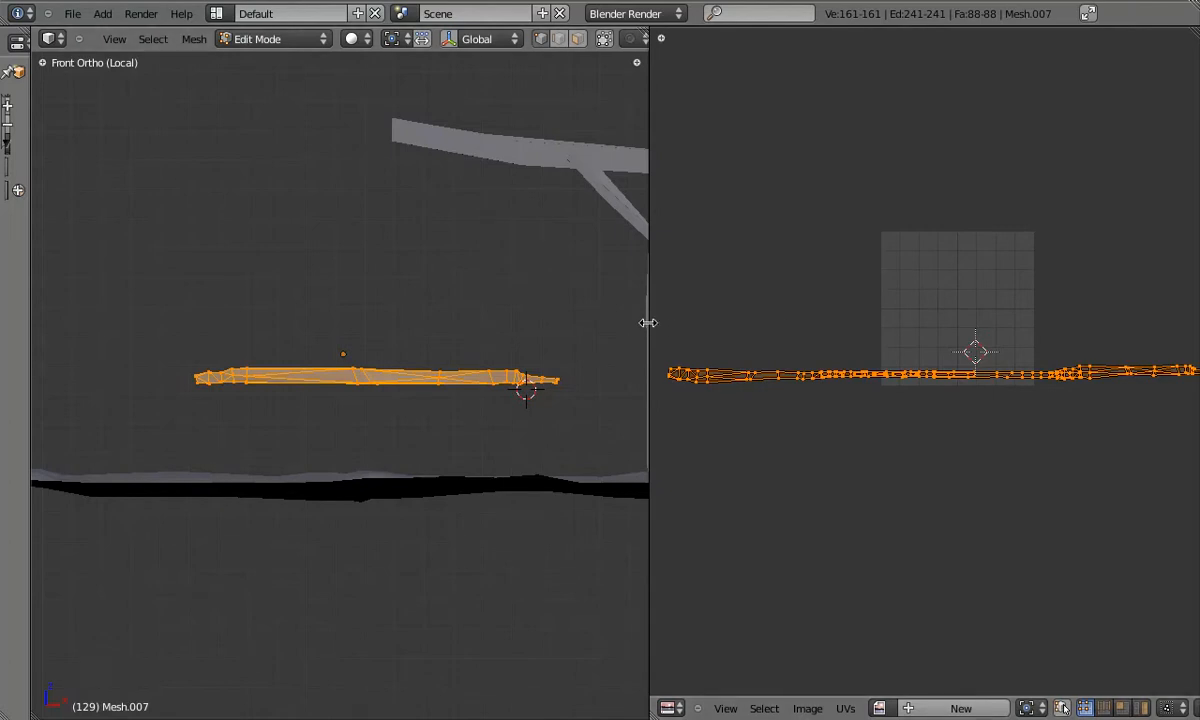
Widen the 3D viewport over the UV layout area and return the bar to Object Mode
{"action": "left_click_drag", "start_coordinate": [648, 323], "coordinate": [1170, 330]}
{"action": "scroll", "coordinate": [632, 368], "scroll_direction": "up", "scroll_amount": 2}
{"action": "key", "text": "Tab"}
Inspect the bar up close and move one of its vertices slightly in Edit Mode, returning to Object Mode
{"action": "middle_click_drag", "start_coordinate": [544, 368], "coordinate": [816, 427]}
{"action": "scroll", "coordinate": [816, 427], "scroll_direction": "down", "scroll_amount": 2}
{"action": "scroll", "coordinate": [560, 392], "scroll_direction": "up", "scroll_amount": 5}
{"action": "middle_click_drag", "start_coordinate": [620, 415], "coordinate": [346, 452]}
{"action": "scroll", "coordinate": [560, 460], "scroll_direction": "up", "scroll_amount": 4}
{"action": "scroll", "coordinate": [640, 455], "scroll_direction": "down", "scroll_amount": 7}
{"action": "middle_click_drag", "start_coordinate": [652, 427], "coordinate": [616, 413]}
{"action": "scroll", "coordinate": [565, 466], "scroll_direction": "up", "scroll_amount": 7}
{"action": "key", "text": "Tab"}
{"action": "right_click", "coordinate": [529, 405]}
{"action": "key", "text": "g"}
{"action": "left_click", "coordinate": [533, 426]}
{"action": "key", "text": "Tab"}
Move the bar in front view so it spans from the braced post to the thick column
{"action": "key", "text": "KP_1"}
{"action": "scroll", "coordinate": [616, 413], "scroll_direction": "down", "scroll_amount": 6}
{"action": "middle_click_drag", "start_coordinate": [865, 494], "coordinate": [568, 448], "text": "shift"}
{"action": "scroll", "coordinate": [580, 456], "scroll_direction": "up", "scroll_amount": 3}
{"action": "key", "text": "g"}
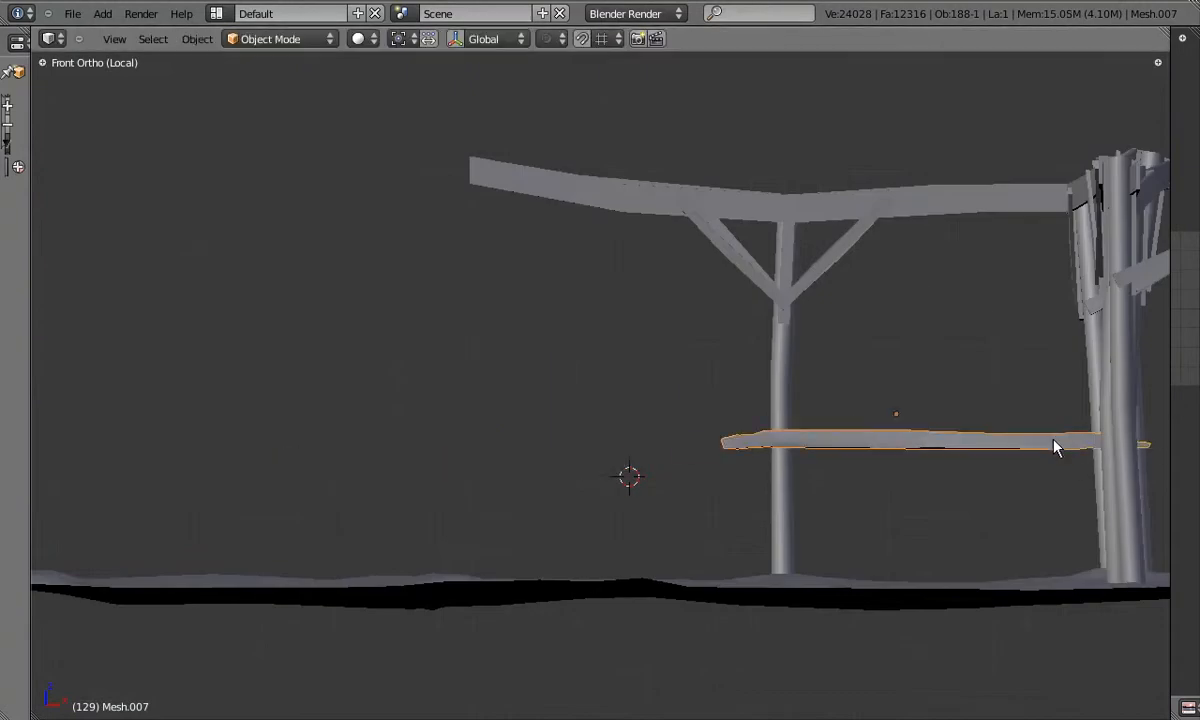
{"action": "left_click", "coordinate": [1053, 445]}
Set the bar's origin to its geometry and check it in wireframe front view
{"action": "middle_click_drag", "start_coordinate": [1053, 445], "coordinate": [776, 394], "text": "shift"}
{"action": "left_click", "coordinate": [194, 43]}
{"action": "mouse_move", "coordinate": [222, 58]}
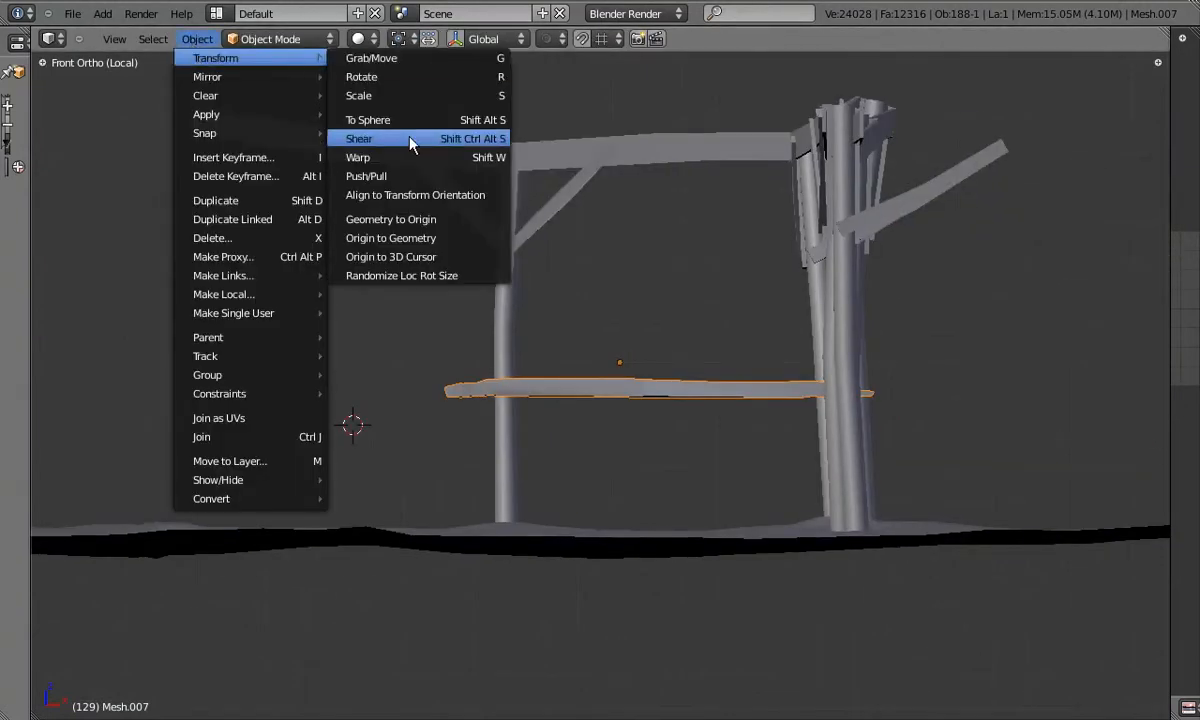
{"action": "left_click", "coordinate": [419, 243]}
{"action": "key", "text": "KP_Decimal"}
{"action": "middle_click_drag", "start_coordinate": [675, 380], "coordinate": [688, 386]}
{"action": "key", "text": "KP_1"}
{"action": "key", "text": "z"}
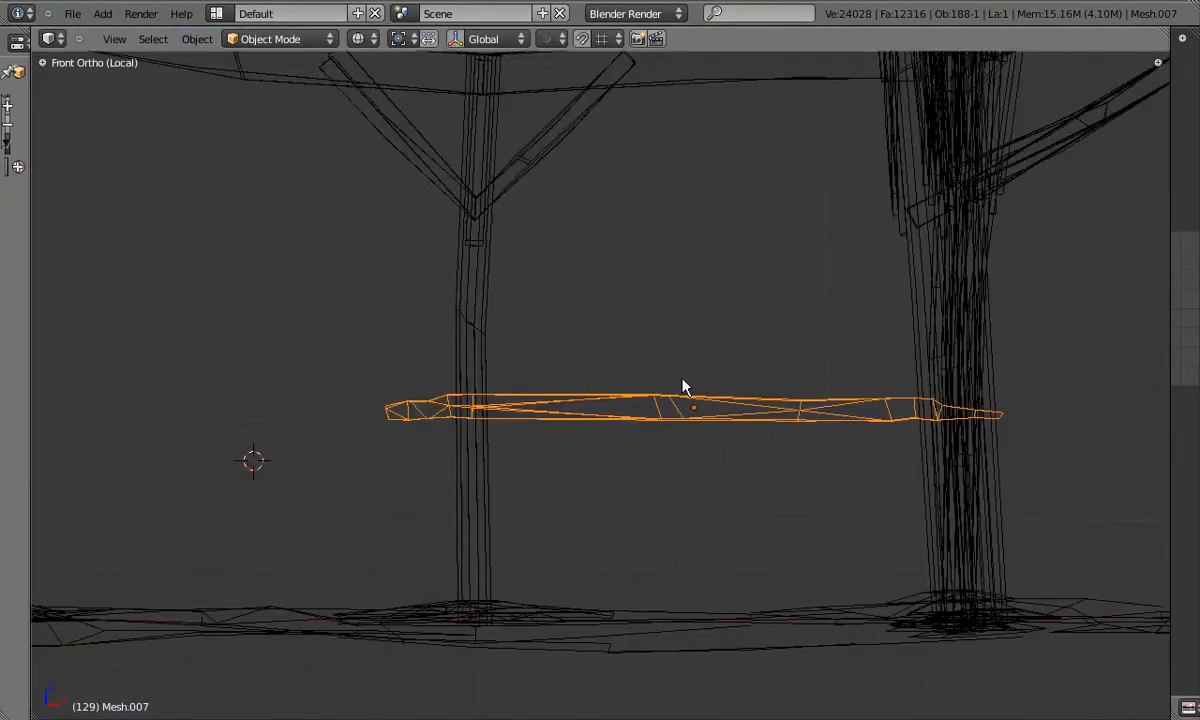
{"action": "scroll", "coordinate": [652, 328], "scroll_direction": "down", "scroll_amount": 1}
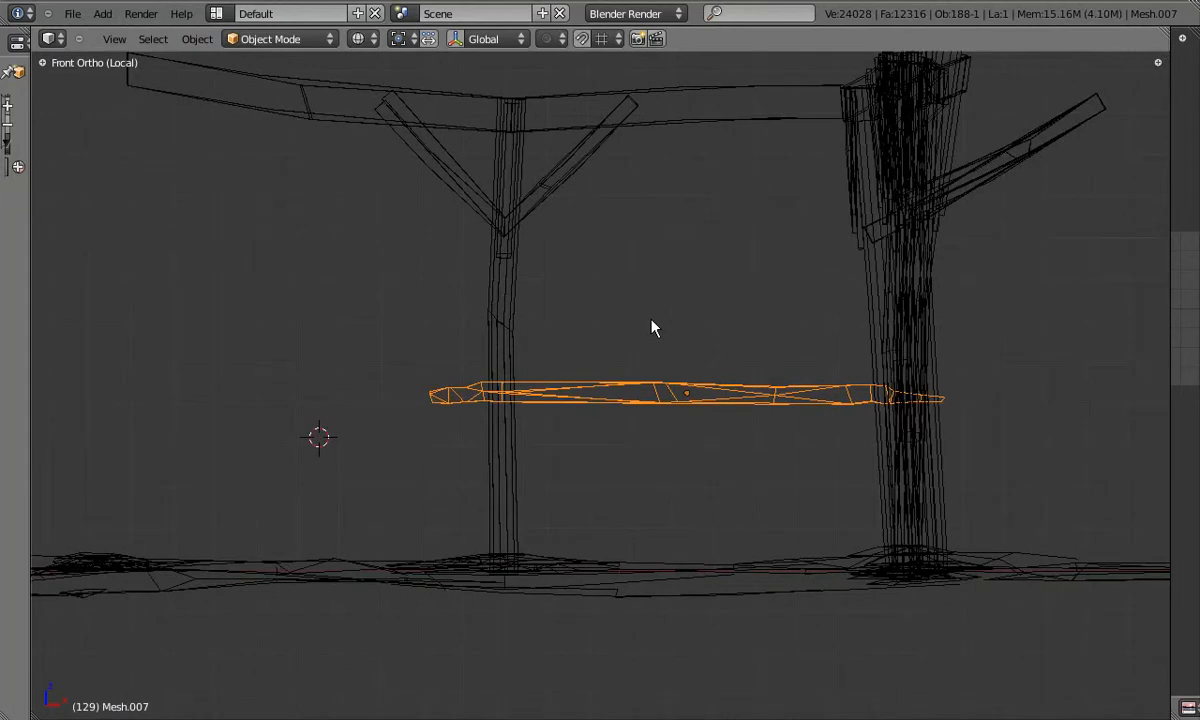
Leave local view, select the door frame together with the wall, and isolate both in front view
{"action": "key", "text": "KP_Divide"}
{"action": "key", "text": "KP_1"}
{"action": "key", "text": "KP_5"}
{"action": "key", "text": "z"}
{"action": "middle_click_drag", "start_coordinate": [770, 493], "coordinate": [839, 442], "text": "shift"}
{"action": "right_click", "coordinate": [352, 312]}
{"action": "right_click", "coordinate": [294, 326], "text": "shift"}
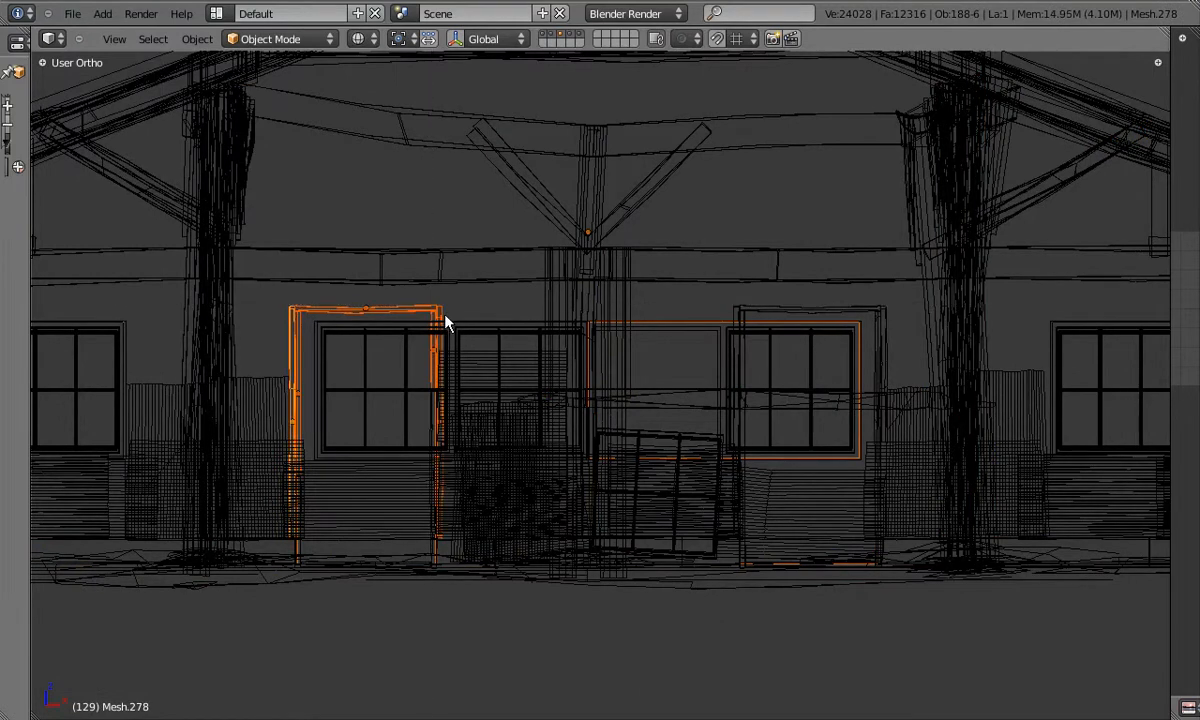
{"action": "key", "text": "KP_Divide"}
{"action": "key", "text": "KP_1"}
{"action": "scroll", "coordinate": [549, 486], "scroll_direction": "up", "scroll_amount": 8}
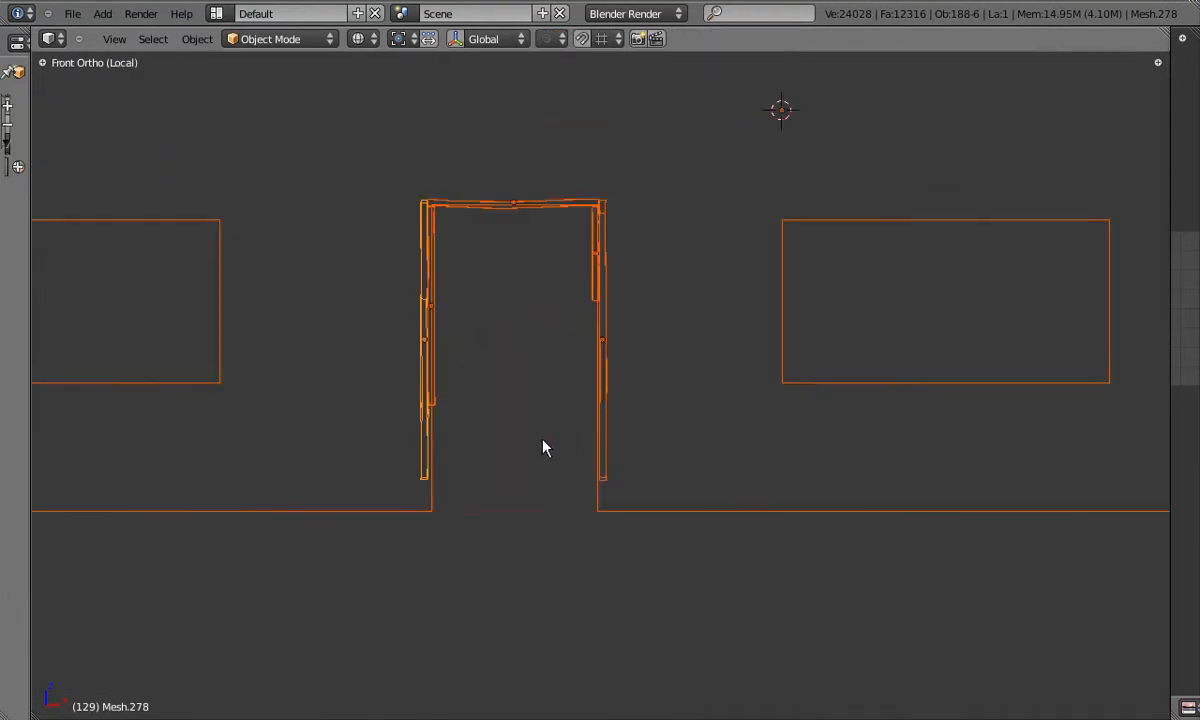
Add a cube inside the doorway and scale it down in Edit Mode
{"action": "key", "text": "shift+a"}
{"action": "mouse_move", "coordinate": [525, 347]}
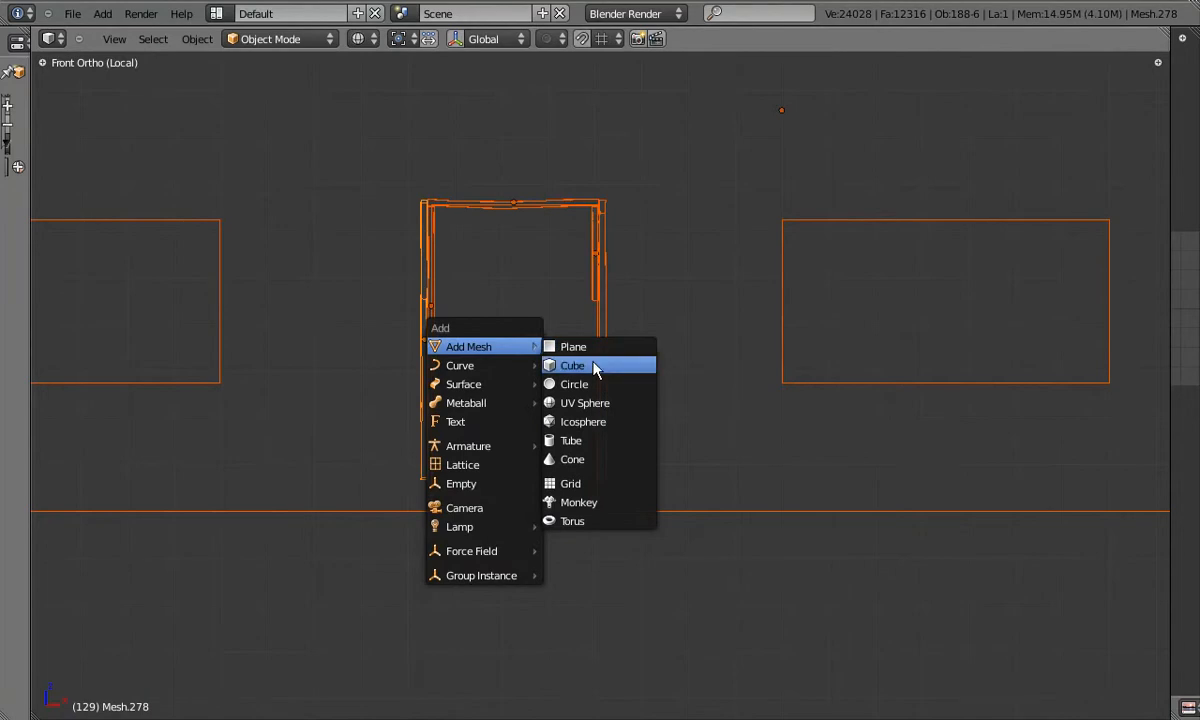
{"action": "left_click", "coordinate": [596, 366]}
{"action": "key", "text": "Tab"}
{"action": "key", "text": "s"}
{"action": "left_click", "coordinate": [550, 336]}
{"action": "scroll", "coordinate": [545, 336], "scroll_direction": "up", "scroll_amount": 4}
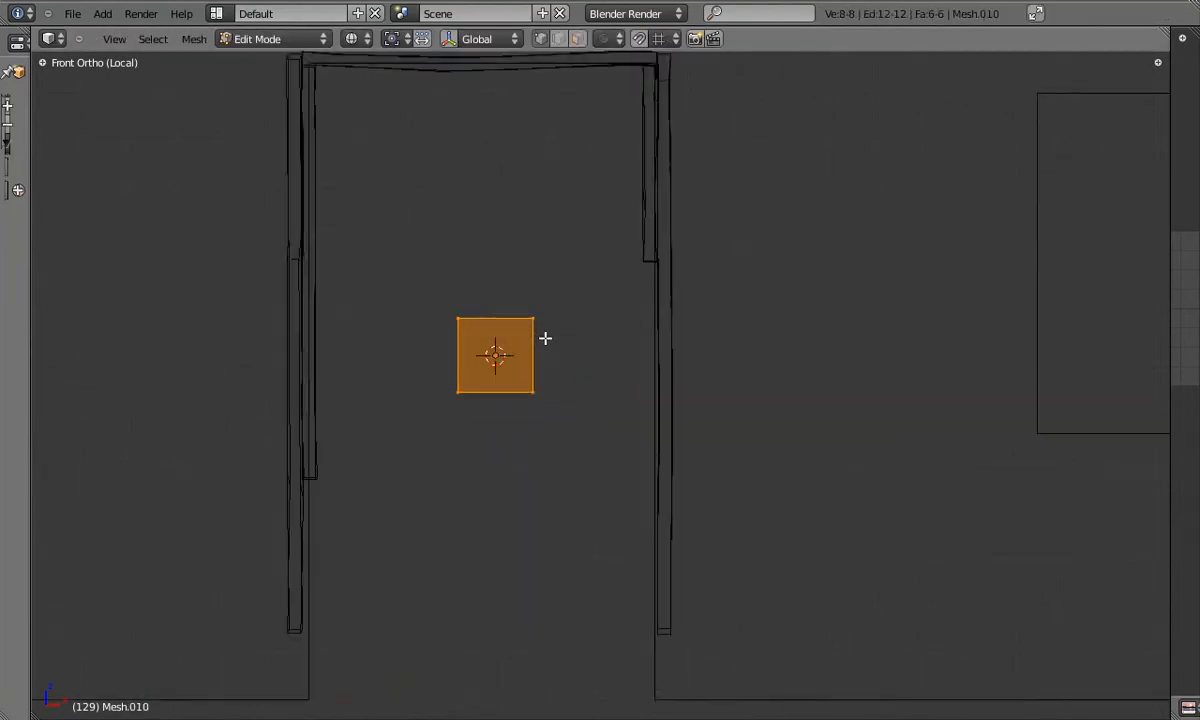
Move the cube up to just below the door frame's lintel and adjust its scale
{"action": "scroll", "coordinate": [545, 336], "scroll_direction": "down", "scroll_amount": 2}
{"action": "key", "text": "g"}
{"action": "left_click", "coordinate": [584, 189]}
{"action": "key", "text": "s"}
{"action": "left_click", "coordinate": [598, 189]}
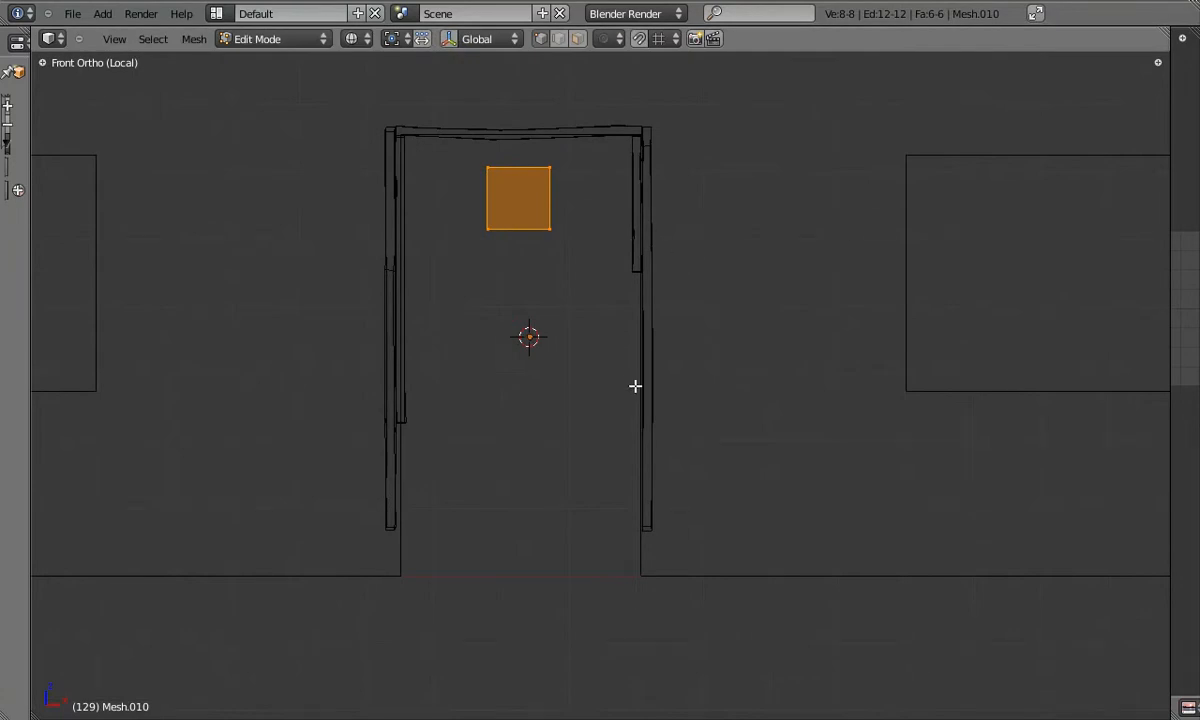
Duplicate the cube straight down along Z so the copy rests on the doorway's base line
{"action": "key", "text": "shift+d"}
{"action": "key", "text": "z"}
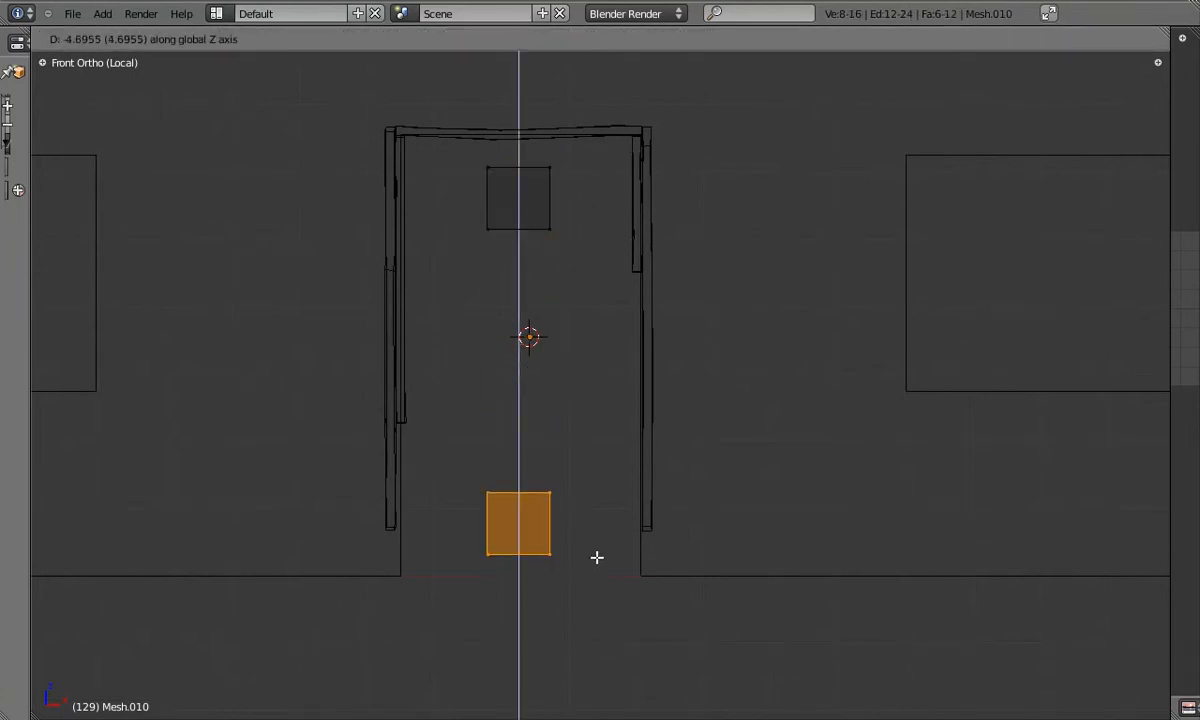
{"action": "left_click", "coordinate": [595, 567]}
Delete the lower cube's top vertices, keeping only its bottom face
{"action": "key", "text": "a"}
{"action": "key", "text": "g"}
{"action": "key", "text": "z"}
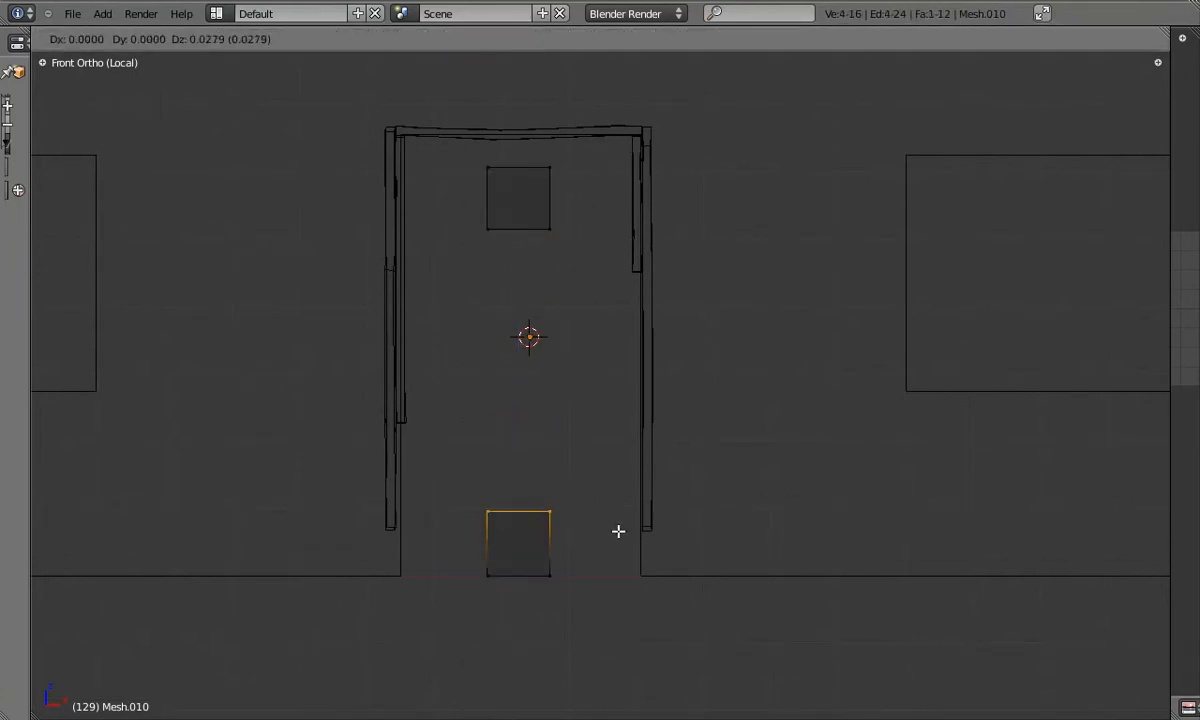
{"action": "right_click", "coordinate": [635, 544]}
{"action": "key", "text": "x"}
{"action": "left_click", "coordinate": [633, 546]}
Box-select the bottom face and extrude it upward about 6 units, to just below the upper cube's top
{"action": "right_click", "coordinate": [495, 577]}
{"action": "key", "text": "b"}
{"action": "left_click_drag", "start_coordinate": [446, 541], "coordinate": [631, 619]}
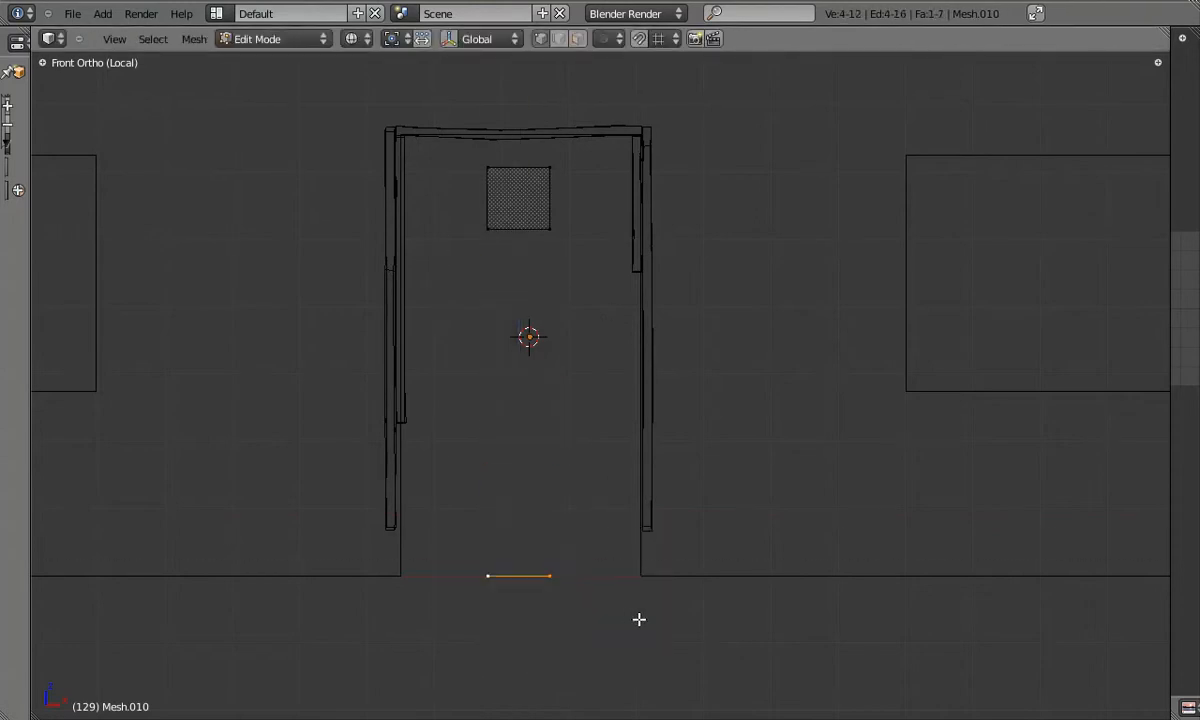
{"action": "key", "text": "e"}
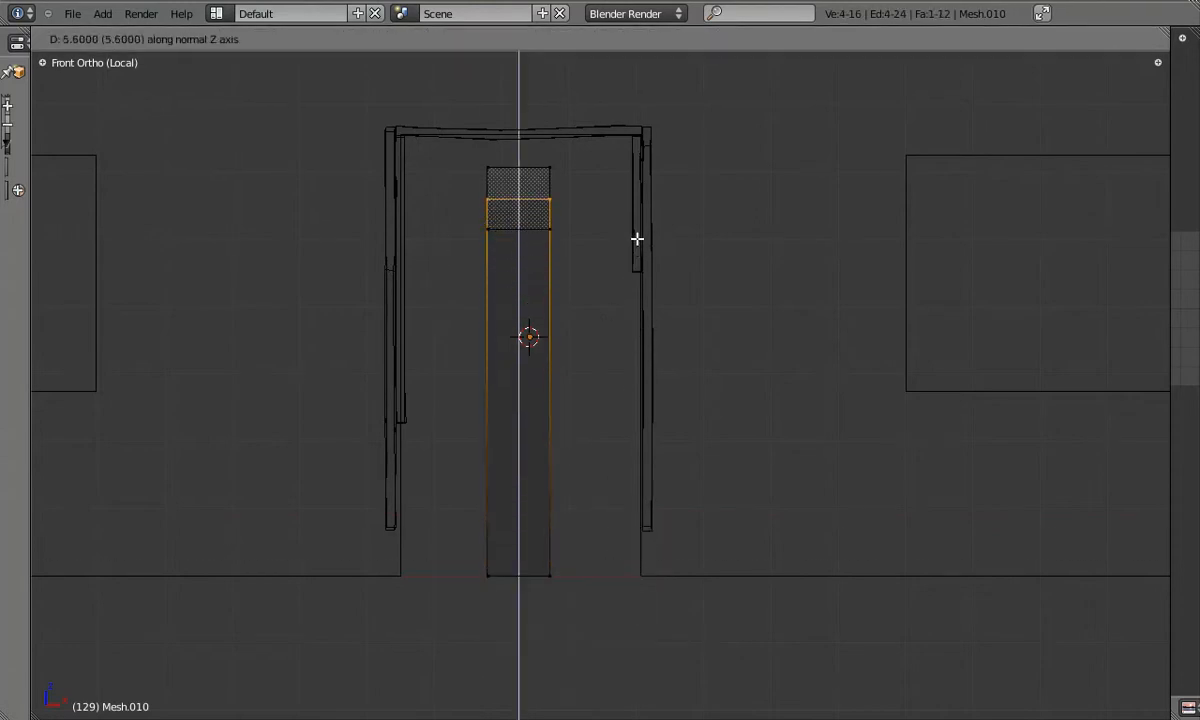
{"action": "left_click", "coordinate": [636, 215]}
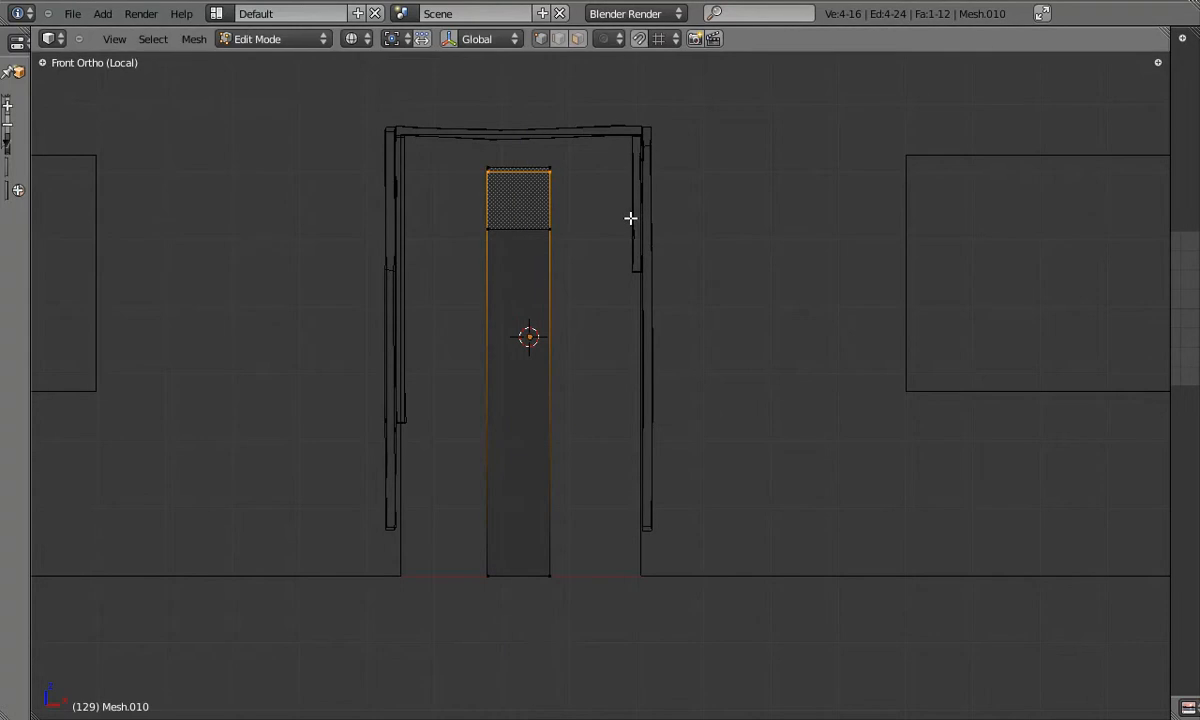
Select the linked tall box and move it along X against the doorway's left jamb
{"action": "key", "text": "l"}
{"action": "key", "text": "g"}
{"action": "key", "text": "x"}
{"action": "left_click", "coordinate": [478, 508]}
{"action": "key", "text": "a"}
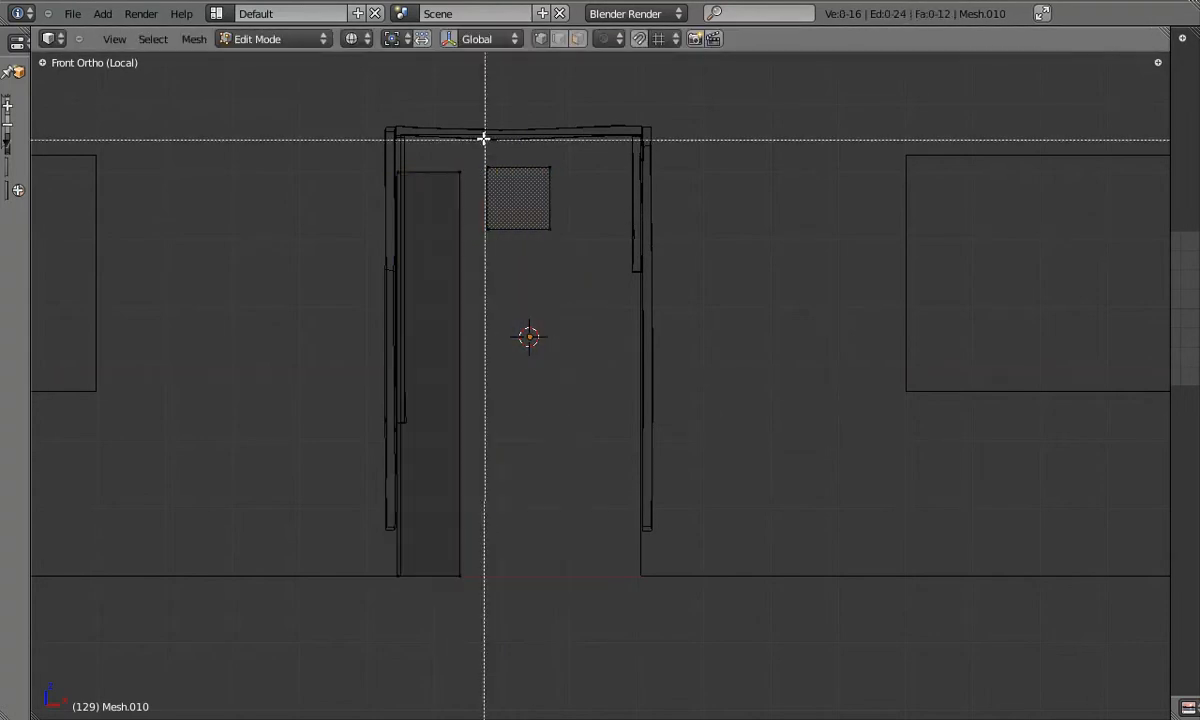
Box-select the small upper cube and lower it slightly along Z
{"action": "key", "text": "b"}
{"action": "left_click_drag", "start_coordinate": [469, 148], "coordinate": [621, 268]}
{"action": "key", "text": "g"}
{"action": "key", "text": "z"}
{"action": "left_click", "coordinate": [623, 275]}
{"action": "key", "text": "g"}
{"action": "key", "text": "z"}
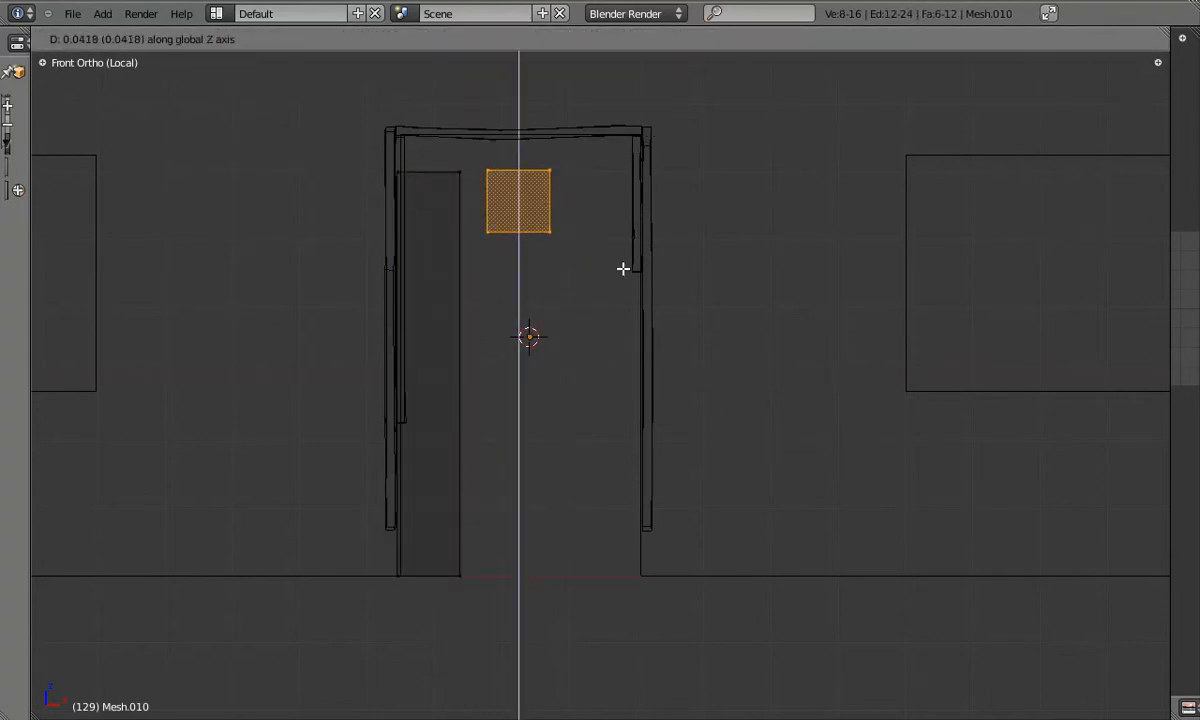
{"action": "left_click", "coordinate": [623, 271]}
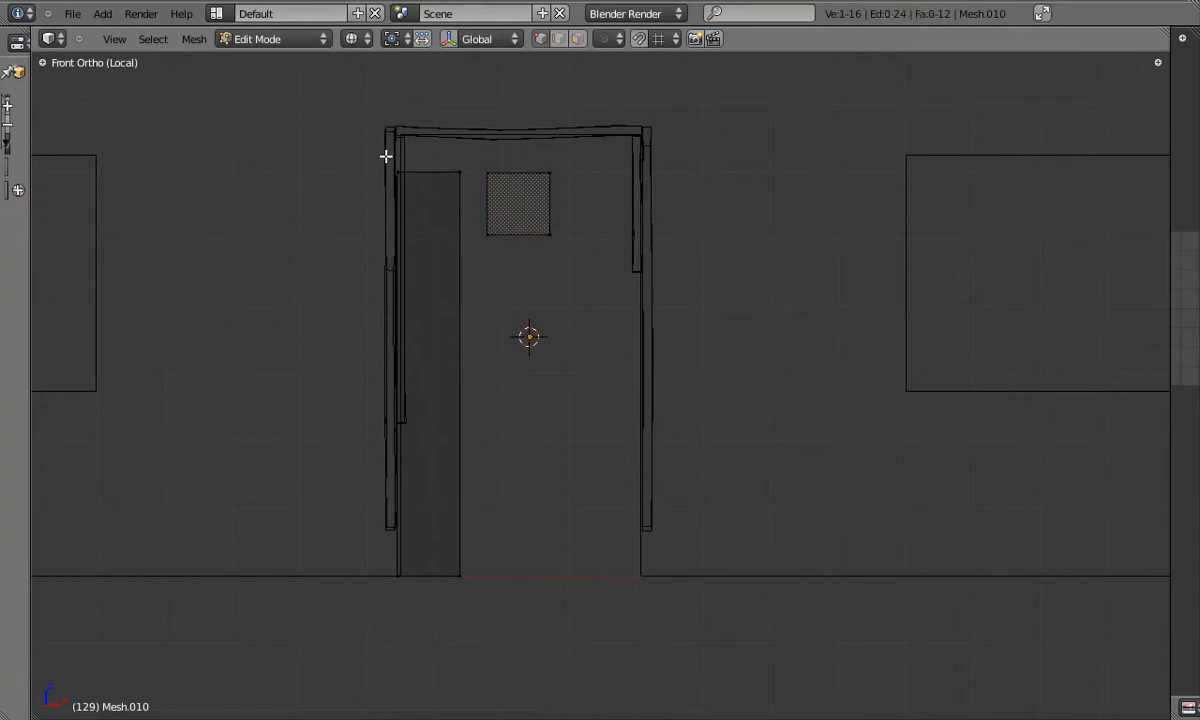
Lower the tall box's top vertices about 1 unit and raise its bottom vertices 2.5 units along Z
{"action": "left_click_drag", "start_coordinate": [481, 200], "coordinate": [474, 208]}
{"action": "key", "text": "g"}
{"action": "key", "text": "z"}
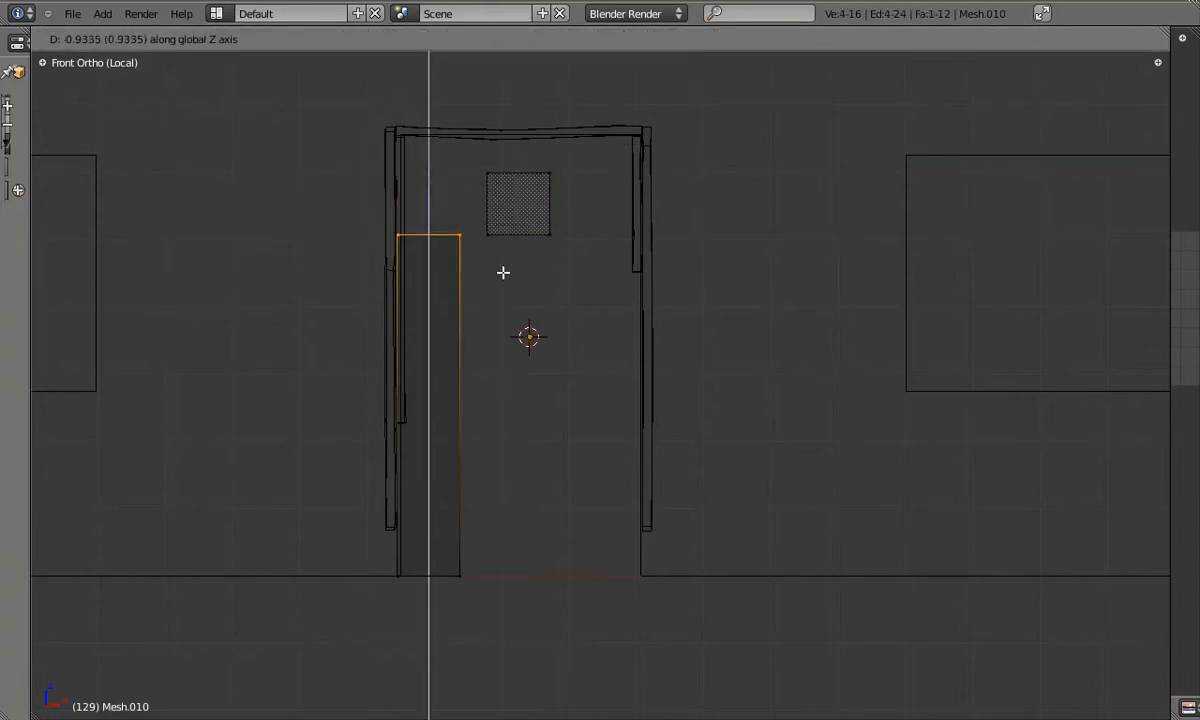
{"action": "left_click", "coordinate": [503, 278]}
{"action": "key", "text": "b"}
{"action": "left_click_drag", "start_coordinate": [340, 521], "coordinate": [563, 603]}
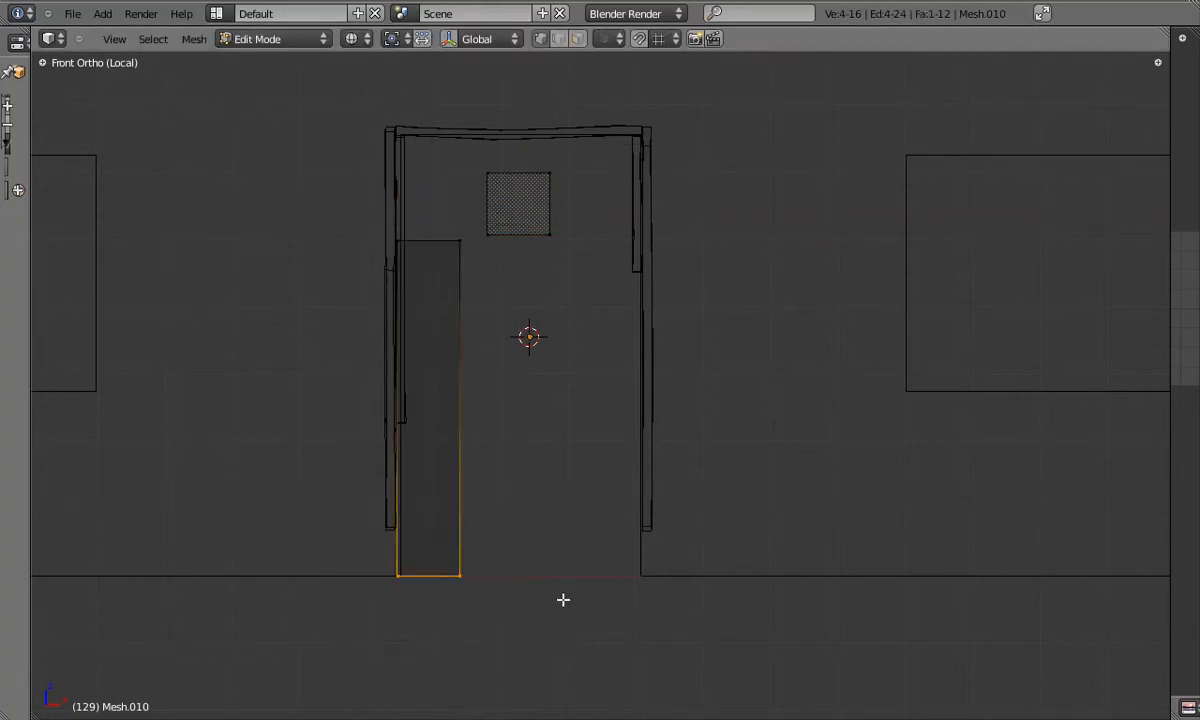
{"action": "key", "text": "g"}
{"action": "key", "text": "z"}
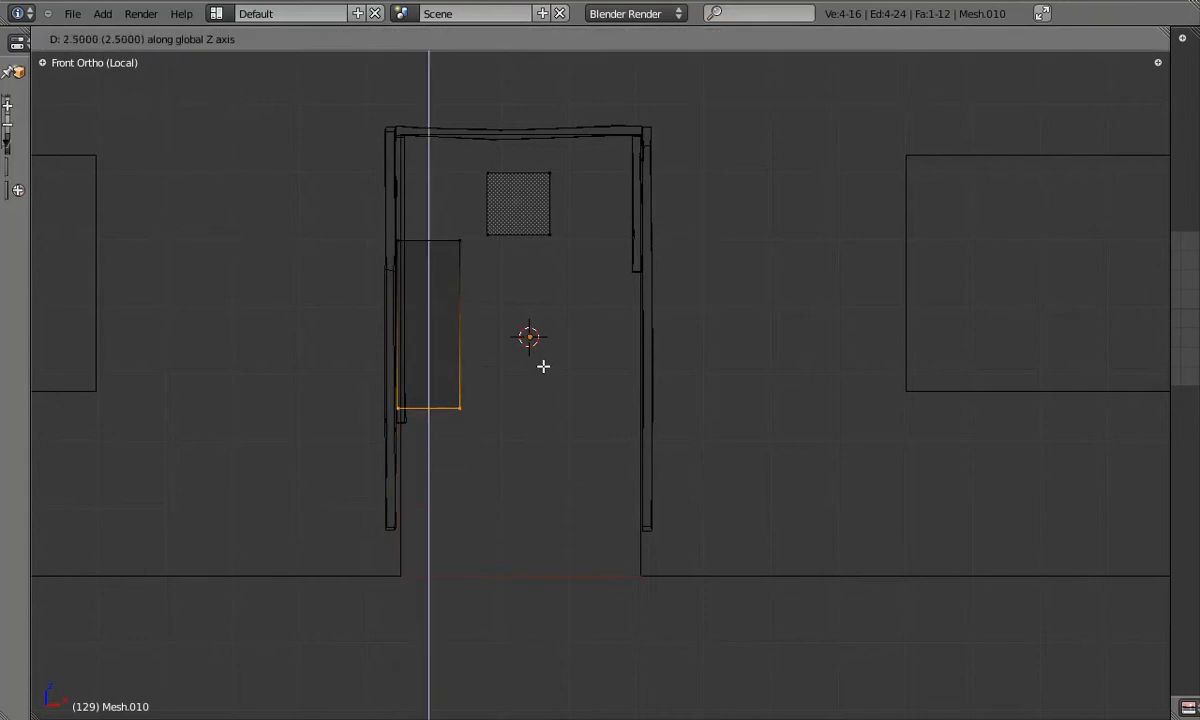
{"action": "left_click", "coordinate": [543, 366]}
Select the whole shortened box and move it along X to centre it beneath the head cube
{"action": "key", "text": "b"}
{"action": "left_click_drag", "start_coordinate": [367, 236], "coordinate": [488, 273]}
{"action": "key", "text": "g"}
{"action": "key", "text": "x"}
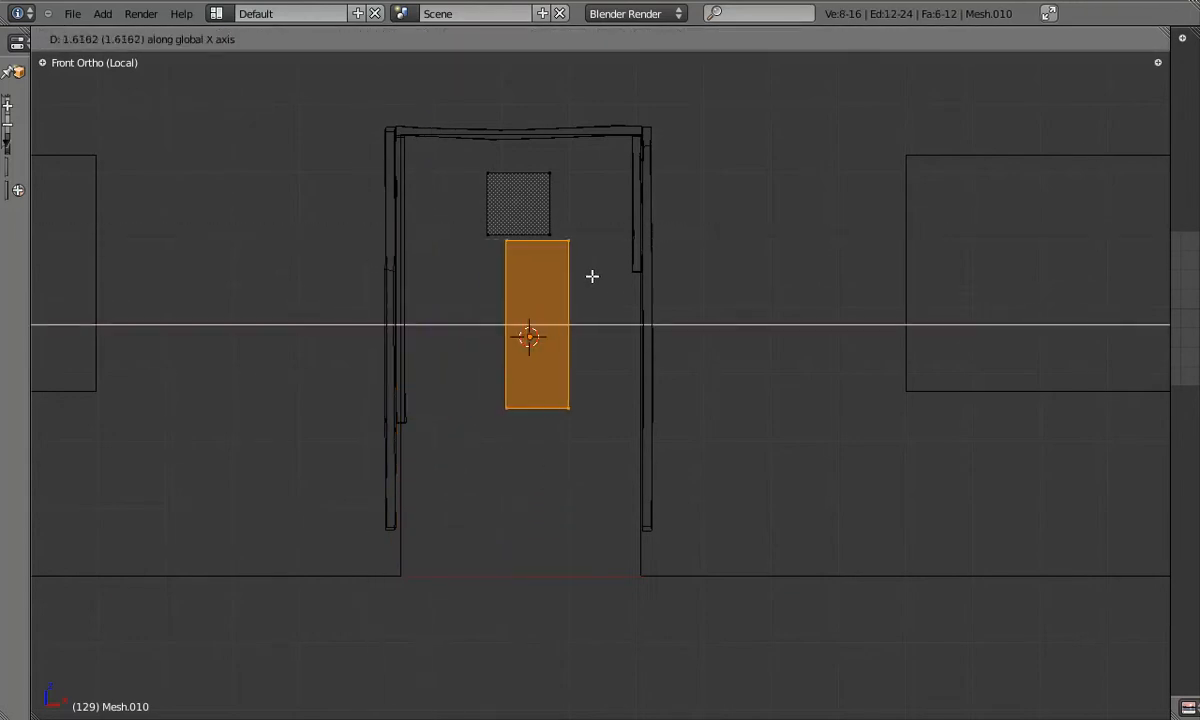
{"action": "left_click", "coordinate": [577, 276]}
Scale the box along X so it forms a torso wider than the head cube
{"action": "key", "text": "s"}
{"action": "key", "text": "x"}
{"action": "left_click", "coordinate": [651, 276]}
{"action": "key", "text": "s"}
{"action": "key", "text": "x"}
{"action": "left_click", "coordinate": [622, 276]}
Duplicate the torso block and move the copy down along Z to the doorway's base line
{"action": "key", "text": "shift+d"}
{"action": "right_click", "coordinate": [627, 276]}
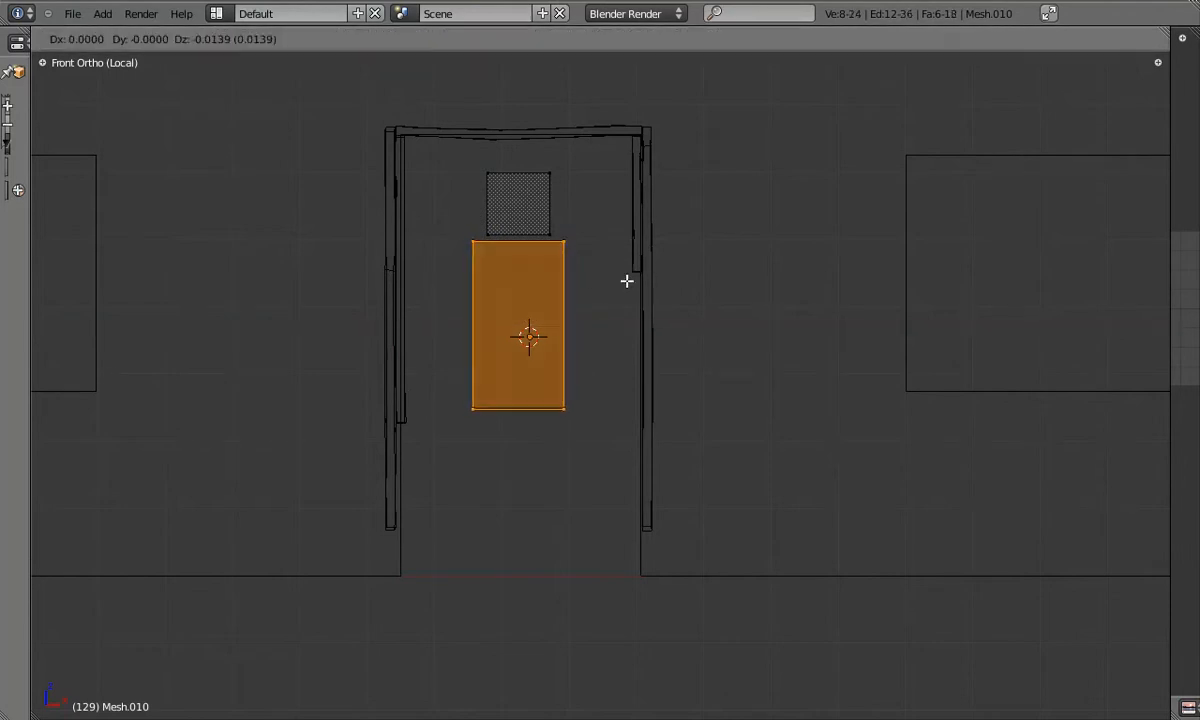
{"action": "key", "text": "g"}
{"action": "key", "text": "z"}
{"action": "left_click", "coordinate": [652, 442]}
Narrow the lower block along X into a leg and shift it under the torso's left half
{"action": "key", "text": "s"}
{"action": "key", "text": "x"}
{"action": "left_click", "coordinate": [579, 445]}
{"action": "key", "text": "g"}
{"action": "key", "text": "x"}
{"action": "left_click", "coordinate": [544, 445]}
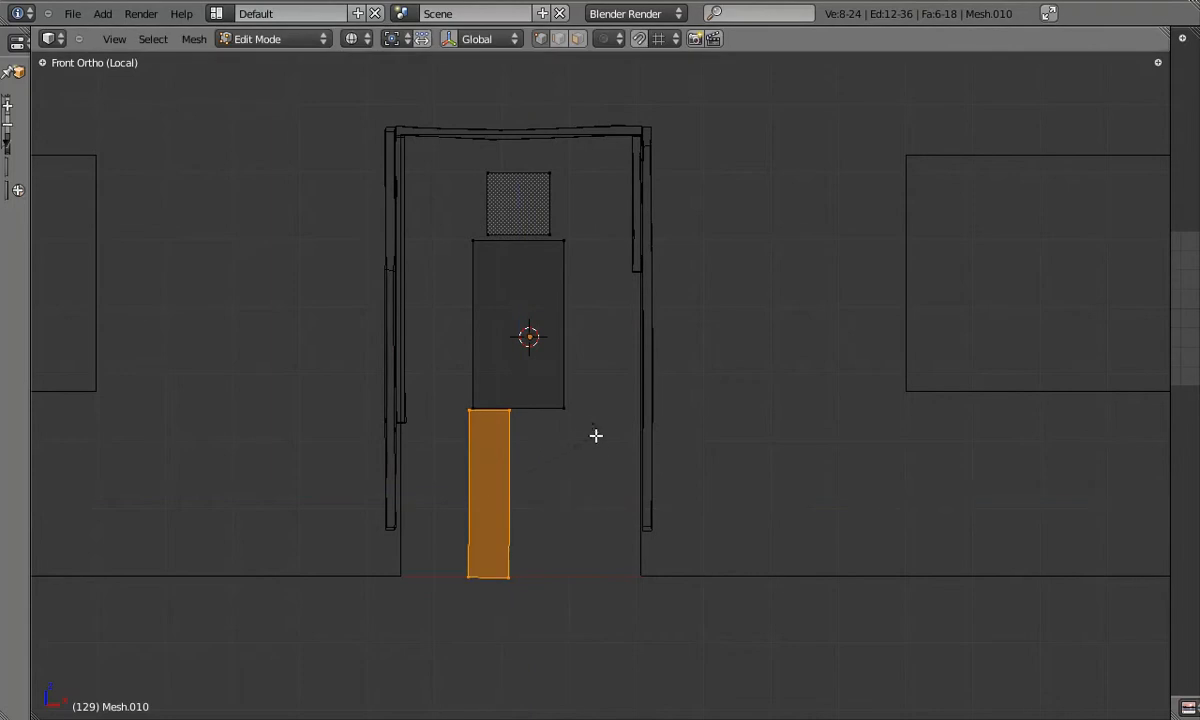
Tilt the leg slightly outward and duplicate it along X under the torso's other half
{"action": "key", "text": "r"}
{"action": "left_click", "coordinate": [596, 440]}
{"action": "key", "text": "shift+d"}
{"action": "key", "text": "x"}
{"action": "left_click", "coordinate": [667, 442]}
Rotate the second leg to tilt the opposite way and align it along X under the torso's right half
{"action": "key", "text": "r"}
{"action": "left_click", "coordinate": [651, 426]}
{"action": "key", "text": "g"}
{"action": "key", "text": "x"}
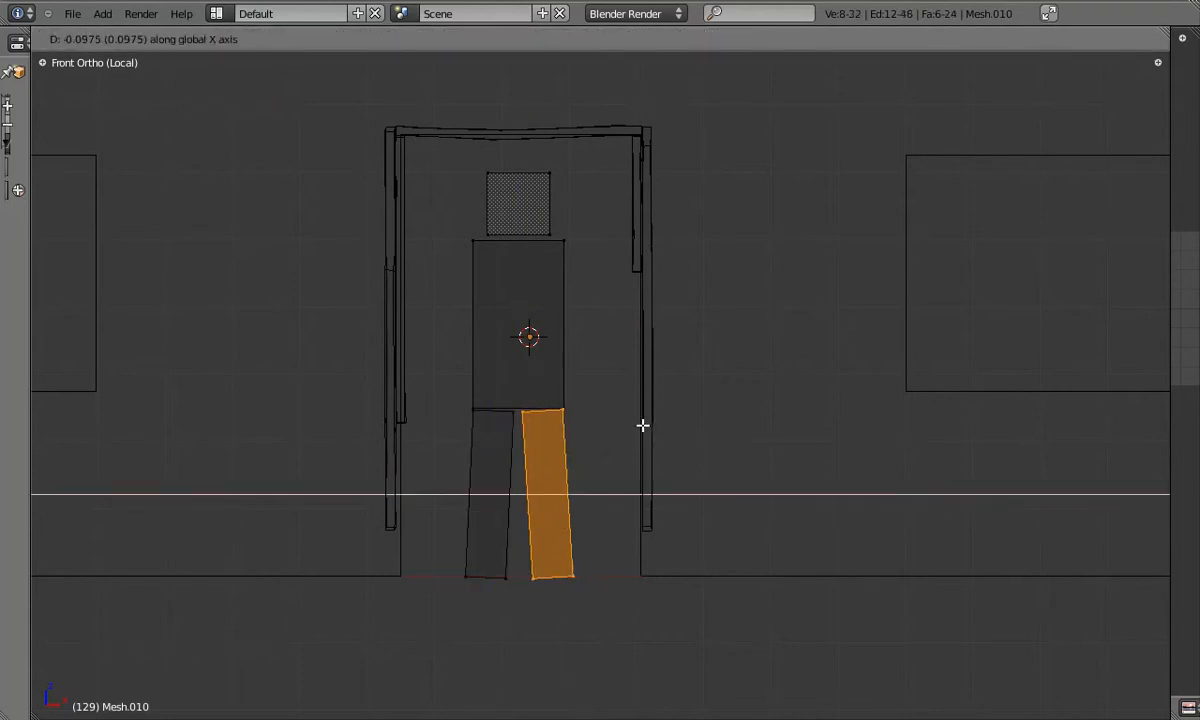
{"action": "left_click", "coordinate": [639, 425]}
Place a copy of the leg beside the torso as an arm and scale it to about 0.79
{"action": "key", "text": "g"}
{"action": "left_click", "coordinate": [686, 286]}
{"action": "key", "text": "s"}
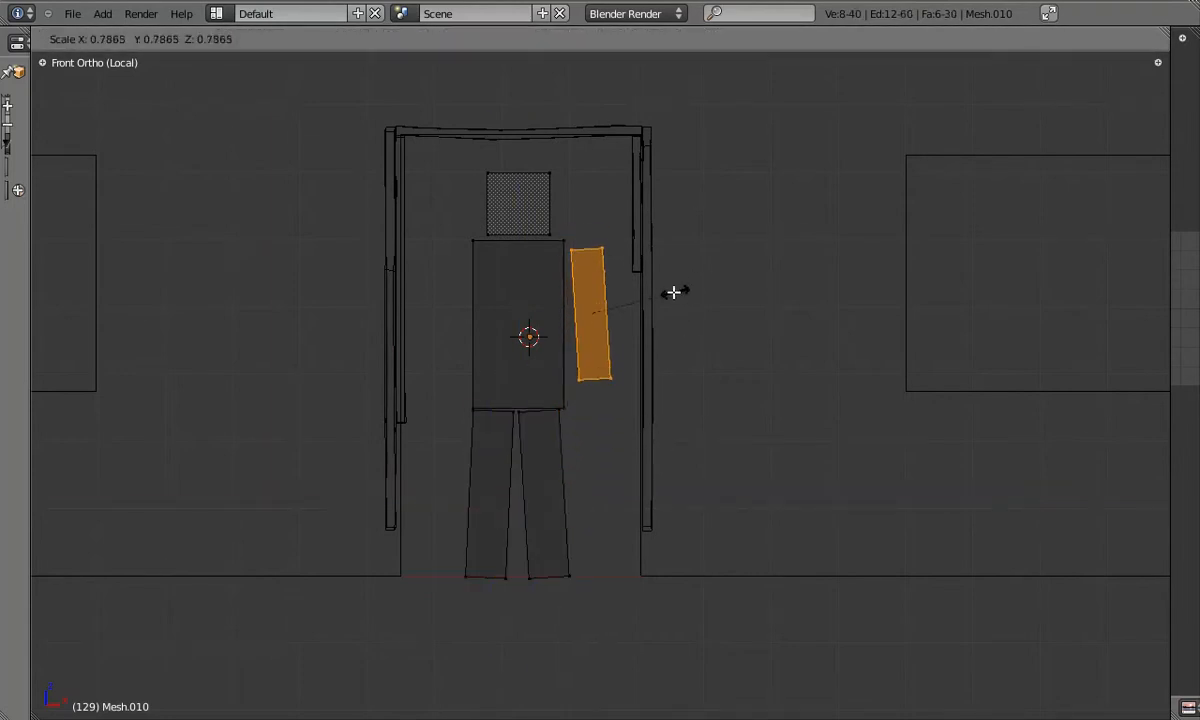
{"action": "left_click", "coordinate": [670, 286]}
Narrow the arm along X and lengthen it along Z to nearly the torso's height
{"action": "key", "text": "s"}
{"action": "key", "text": "x"}
{"action": "left_click", "coordinate": [616, 217]}
{"action": "key", "text": "s"}
{"action": "key", "text": "z"}
{"action": "left_click", "coordinate": [604, 191]}
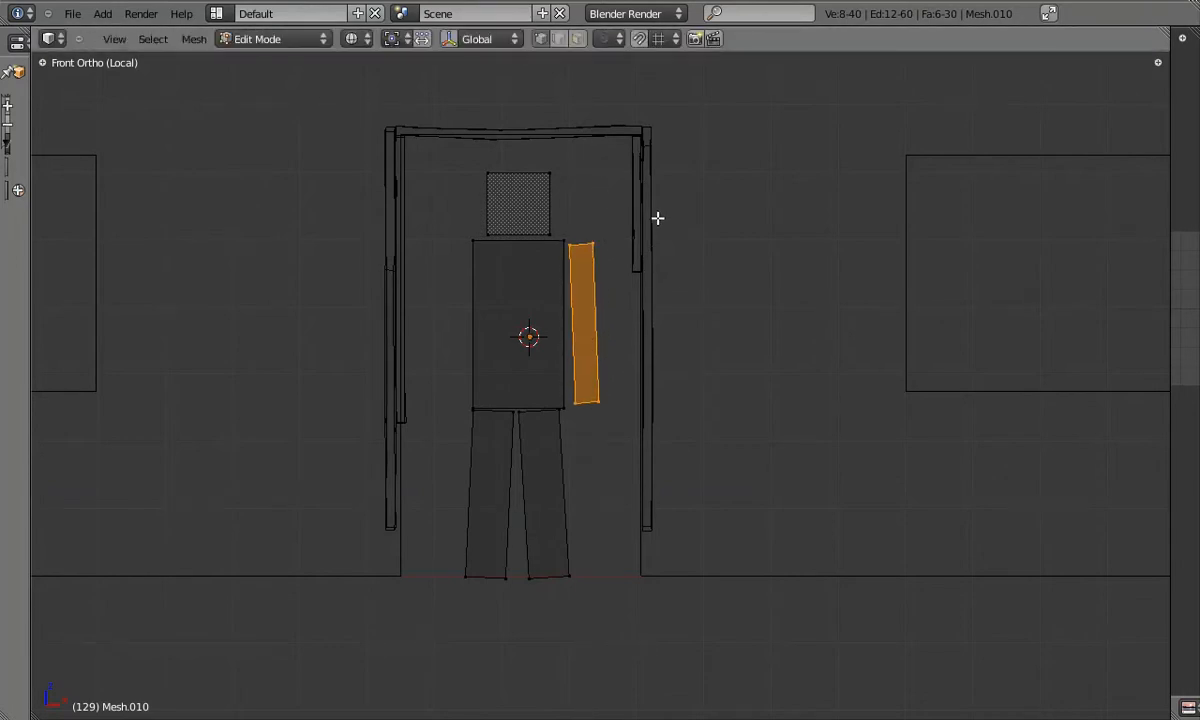
Duplicate the arm along X to the torso's other side and mirror the copy with a negative X scale
{"action": "key", "text": "shift+d"}
{"action": "key", "text": "x"}
{"action": "left_click", "coordinate": [521, 224]}
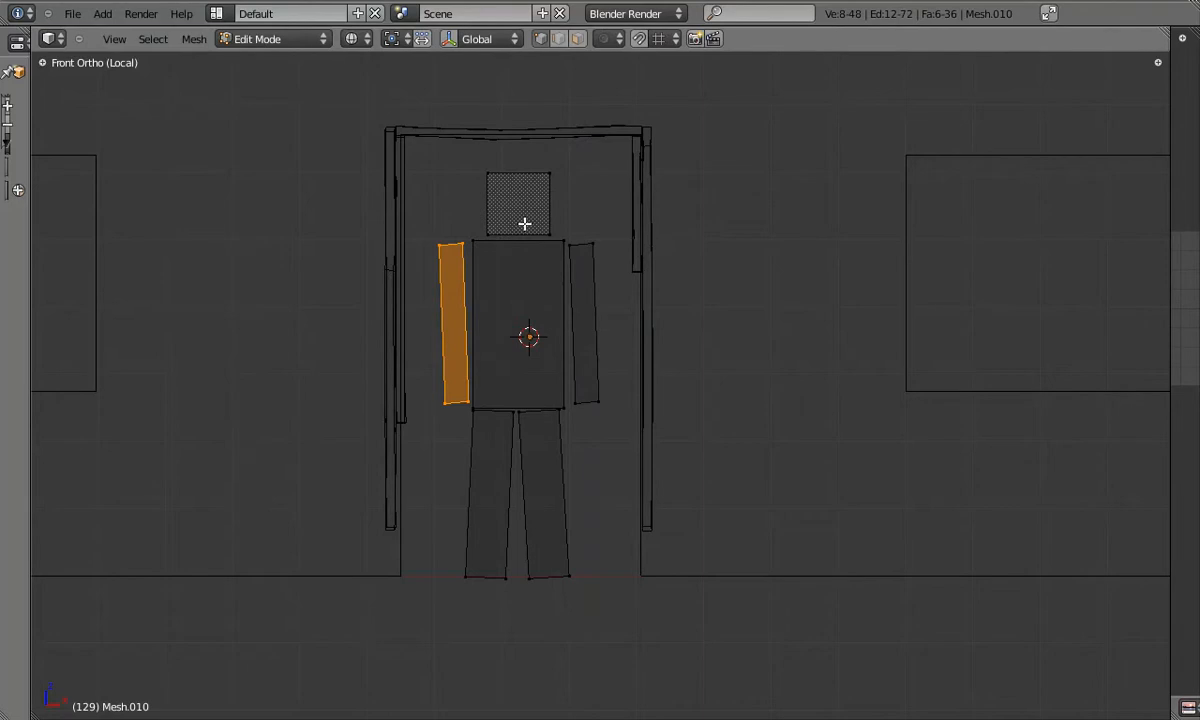
{"action": "key", "text": "s"}
{"action": "key", "text": "x"}
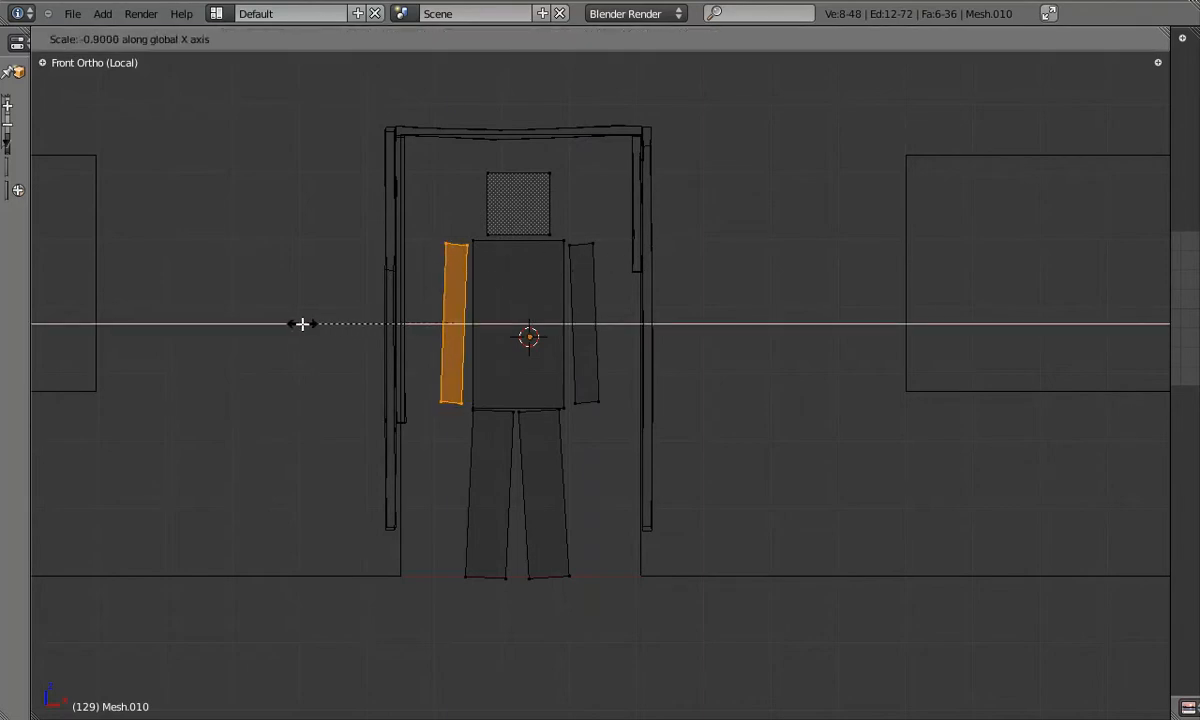
{"action": "left_click", "coordinate": [385, 322]}
{"action": "key", "text": "g"}
{"action": "left_click", "coordinate": [619, 276]}
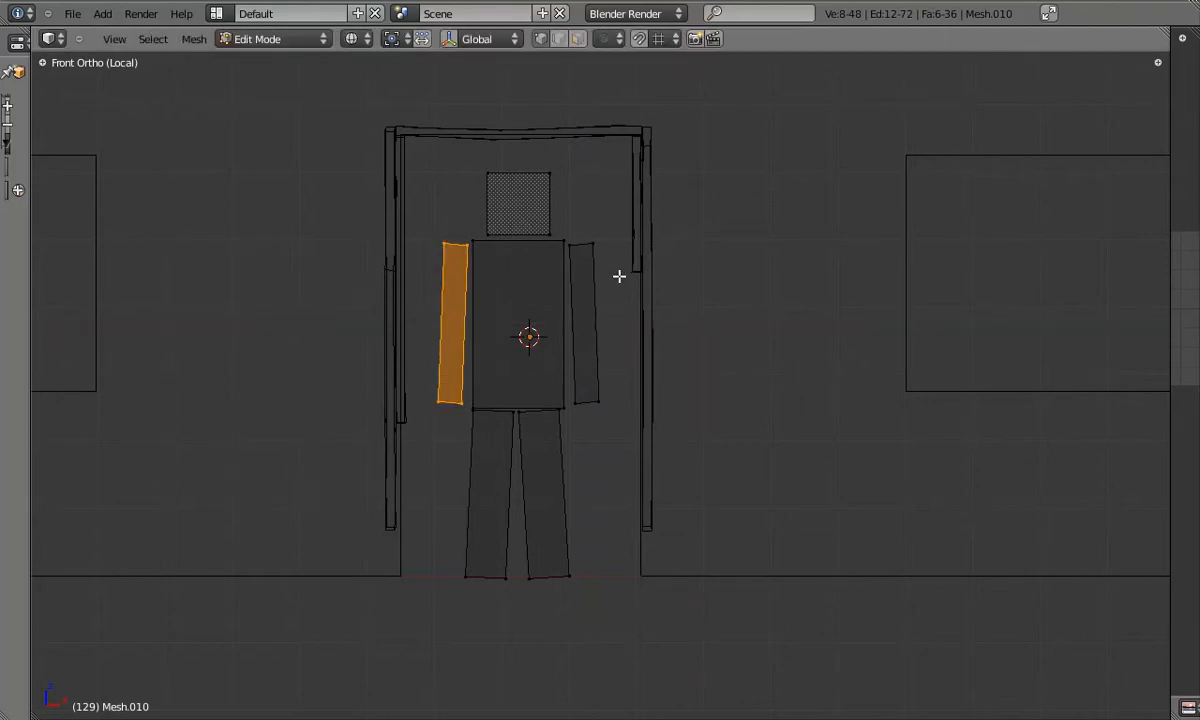
Taper the torso's top and the arms' upper ends inward along X
{"action": "key", "text": "b"}
{"action": "left_click_drag", "start_coordinate": [580, 264], "coordinate": [581, 264]}
{"action": "key", "text": "s"}
{"action": "key", "text": "x"}
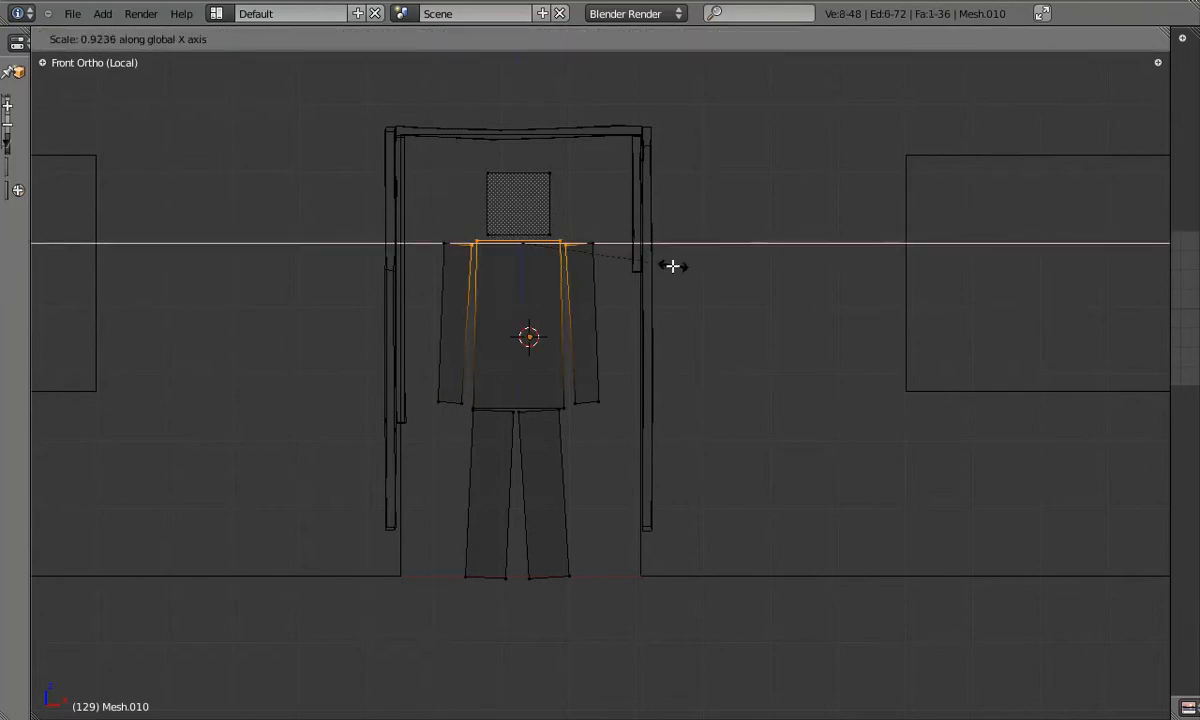
{"action": "left_click", "coordinate": [670, 266]}
{"action": "key", "text": "Tab"}
{"action": "key", "text": "Tab"}
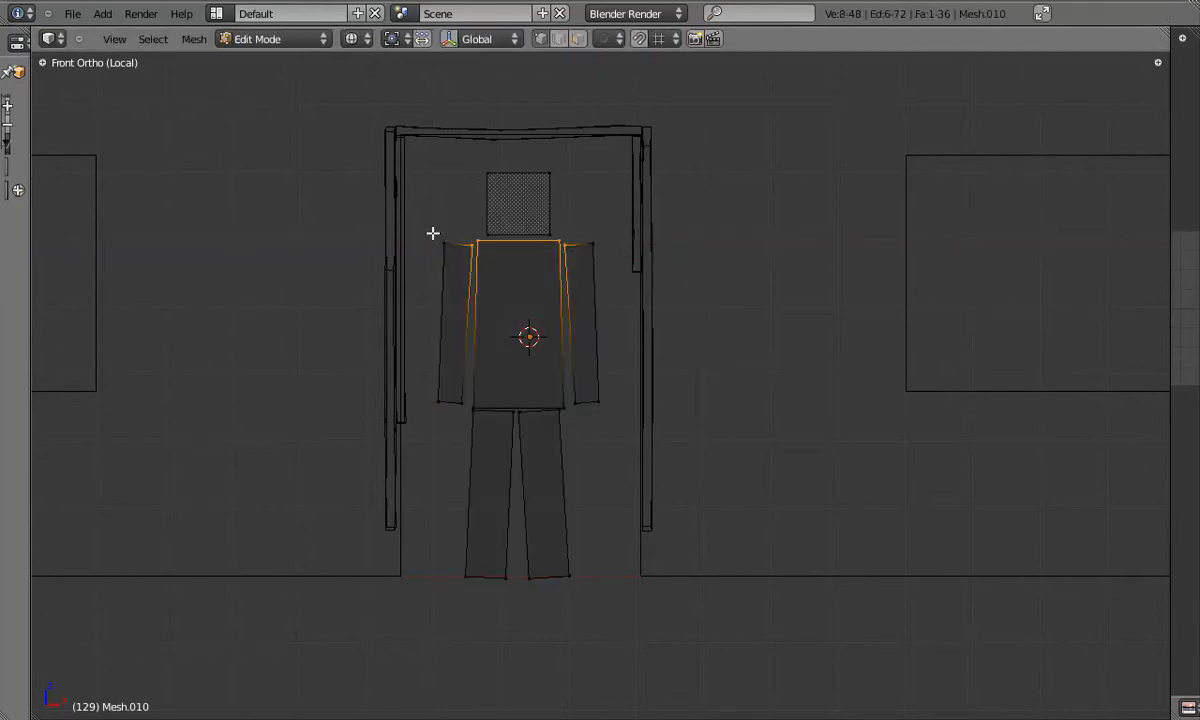
{"action": "left_click_drag", "start_coordinate": [584, 235], "coordinate": [611, 256]}
{"action": "key", "text": "s"}
{"action": "key", "text": "x"}
{"action": "left_click", "coordinate": [715, 282]}
{"action": "key", "text": "Tab"}
Move the figure out in front of the door frame in the right side view
{"action": "scroll", "coordinate": [708, 281], "scroll_direction": "down", "scroll_amount": 2}
{"action": "key", "text": "KP_3"}
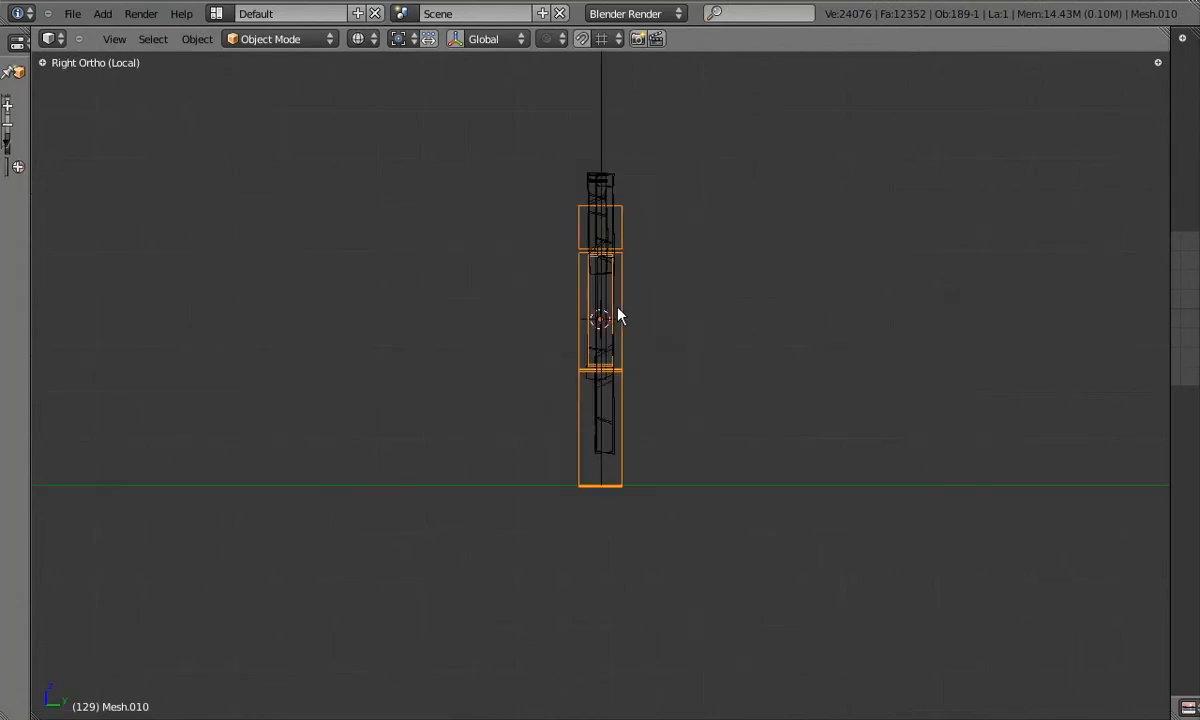
{"action": "key", "text": "g"}
{"action": "left_click", "coordinate": [520, 329]}
{"action": "scroll", "coordinate": [520, 329], "scroll_direction": "up", "scroll_amount": 2}
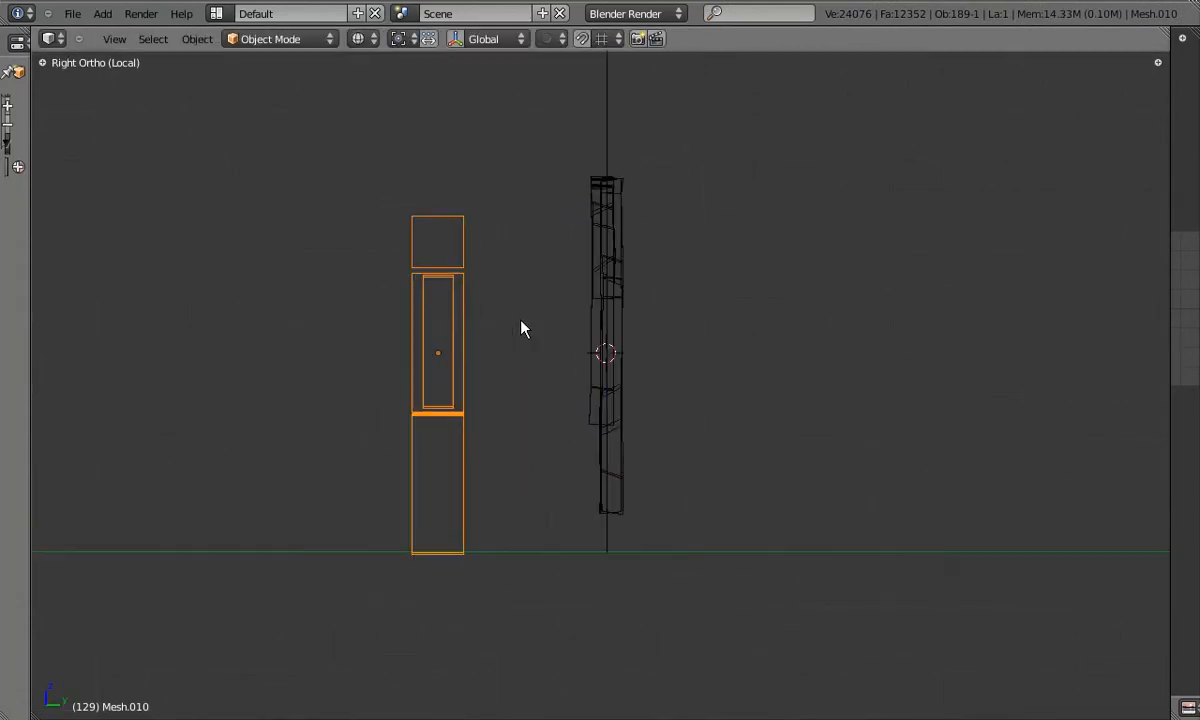
Box-select the vertices at the top of the torso and arms and scale them along Y
{"action": "key", "text": "Tab"}
{"action": "right_click", "coordinate": [385, 266]}
{"action": "key", "text": "b"}
{"action": "left_click_drag", "start_coordinate": [385, 266], "coordinate": [514, 285]}
{"action": "key", "text": "s"}
{"action": "key", "text": "y"}
{"action": "left_click", "coordinate": [544, 308]}
Box-select the lowest vertices of the legs and scale them along Y
{"action": "key", "text": "a"}
{"action": "key", "text": "b"}
{"action": "left_click_drag", "start_coordinate": [356, 568], "coordinate": [490, 632]}
{"action": "key", "text": "s"}
{"action": "key", "text": "y"}
{"action": "left_click", "coordinate": [570, 617]}
{"action": "key", "text": "Tab"}
Examine the block figure's proportions against the doorway in solid and wireframe shading
{"action": "key", "text": "z"}
{"action": "mouse_move", "coordinate": [431, 364]}
{"action": "middle_mouse_down"}
{"action": "mouse_move", "coordinate": [592, 394]}
{"action": "mouse_move", "coordinate": [428, 395]}
{"action": "mouse_move", "coordinate": [745, 402]}
{"action": "mouse_move", "coordinate": [699, 399]}
{"action": "middle_mouse_up"}
{"action": "key", "text": "KP_1"}
{"action": "mouse_move", "coordinate": [364, 409]}
{"action": "middle_mouse_down"}
{"action": "mouse_move", "coordinate": [209, 415]}
{"action": "mouse_move", "coordinate": [383, 401]}
{"action": "middle_mouse_up"}
{"action": "key", "text": "KP_1"}
{"action": "key", "text": "Tab"}
{"action": "key", "text": "a"}
{"action": "key", "text": "z"}
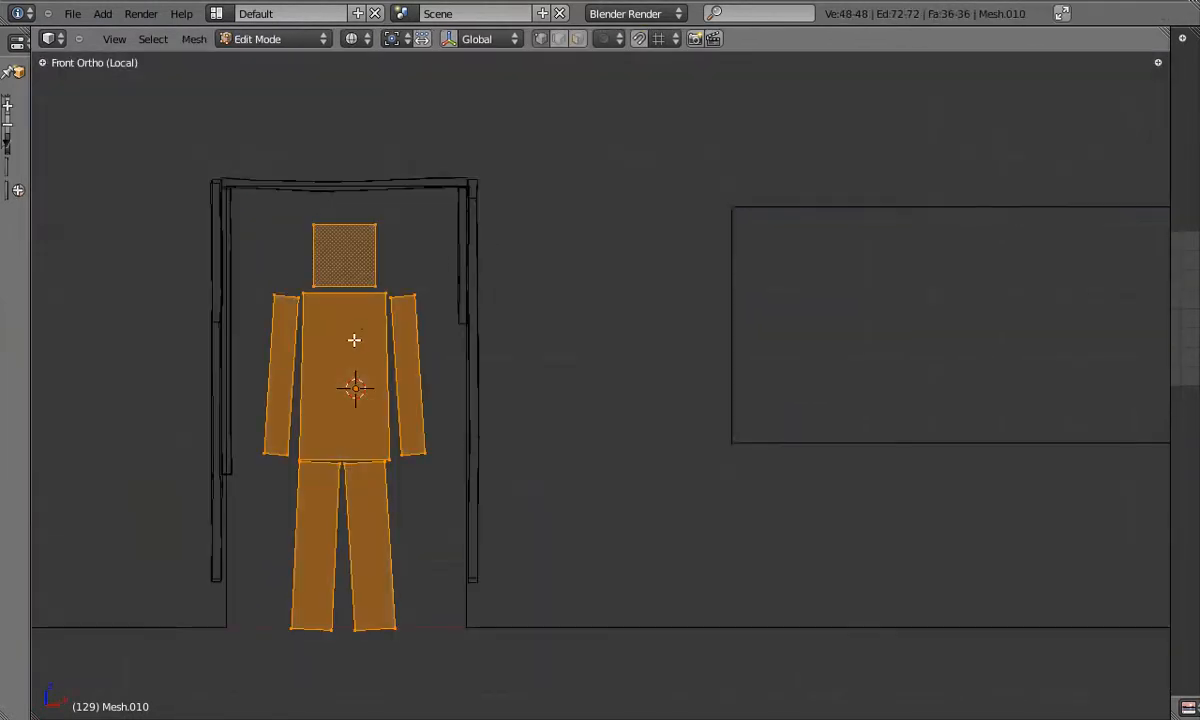
{"action": "key", "text": "z"}
{"action": "middle_click_drag", "start_coordinate": [369, 324], "coordinate": [420, 327]}
{"action": "key", "text": "Tab"}
{"action": "key", "text": "z"}
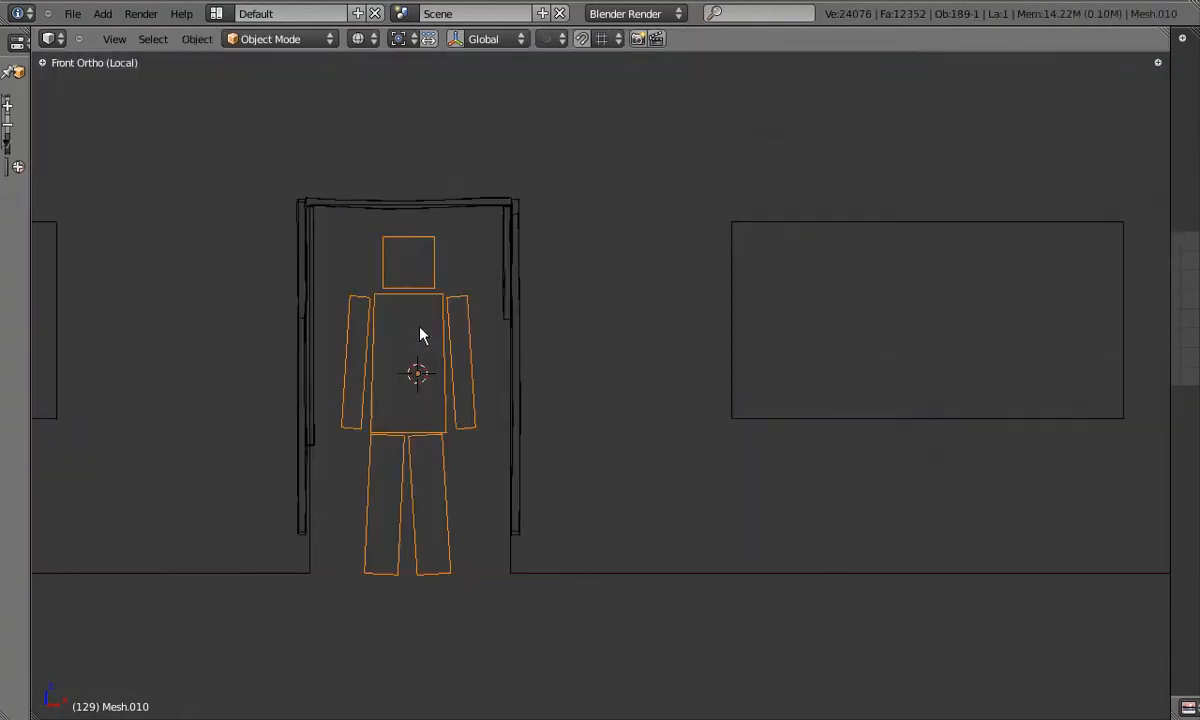
Set the figure's origin to the 3D cursor
{"action": "key", "text": "KP_1"}
{"action": "scroll", "coordinate": [370, 250], "scroll_direction": "down", "scroll_amount": 2}
{"action": "left_click", "coordinate": [195, 40]}
{"action": "mouse_move", "coordinate": [249, 58]}
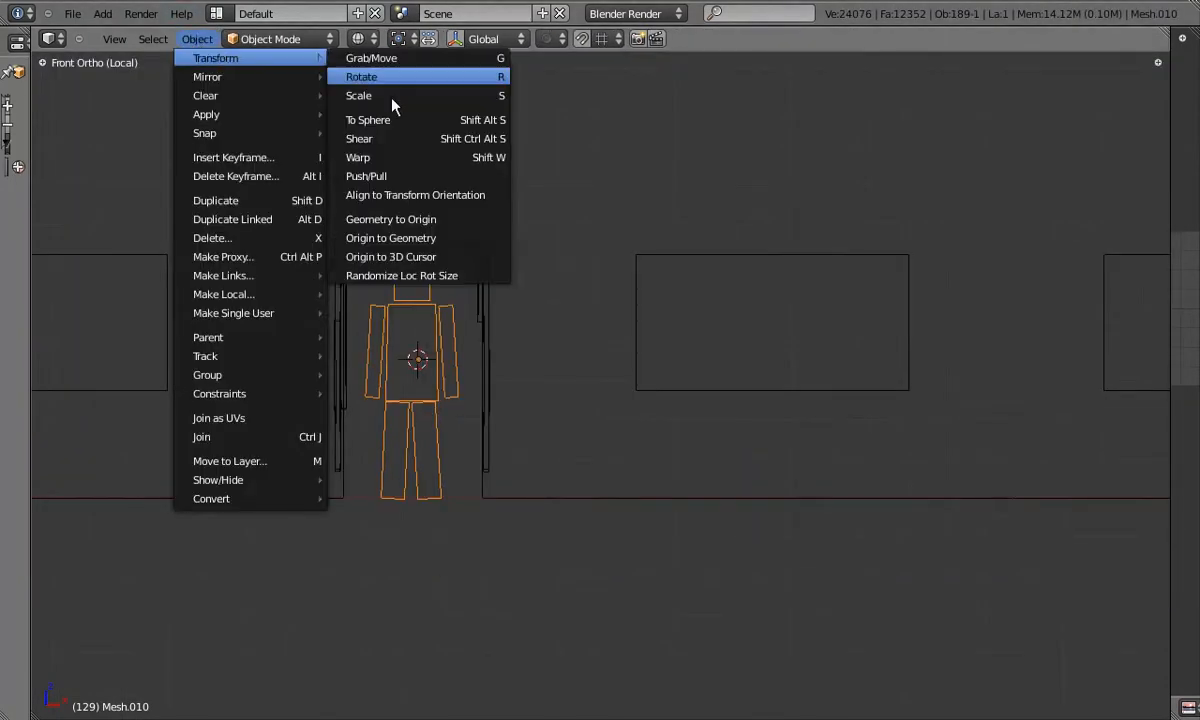
{"action": "left_click", "coordinate": [418, 257]}
Return to the full scene in solid perspective view and adjust the figure mesh's height along Z
{"action": "key", "text": "KP_Divide"}
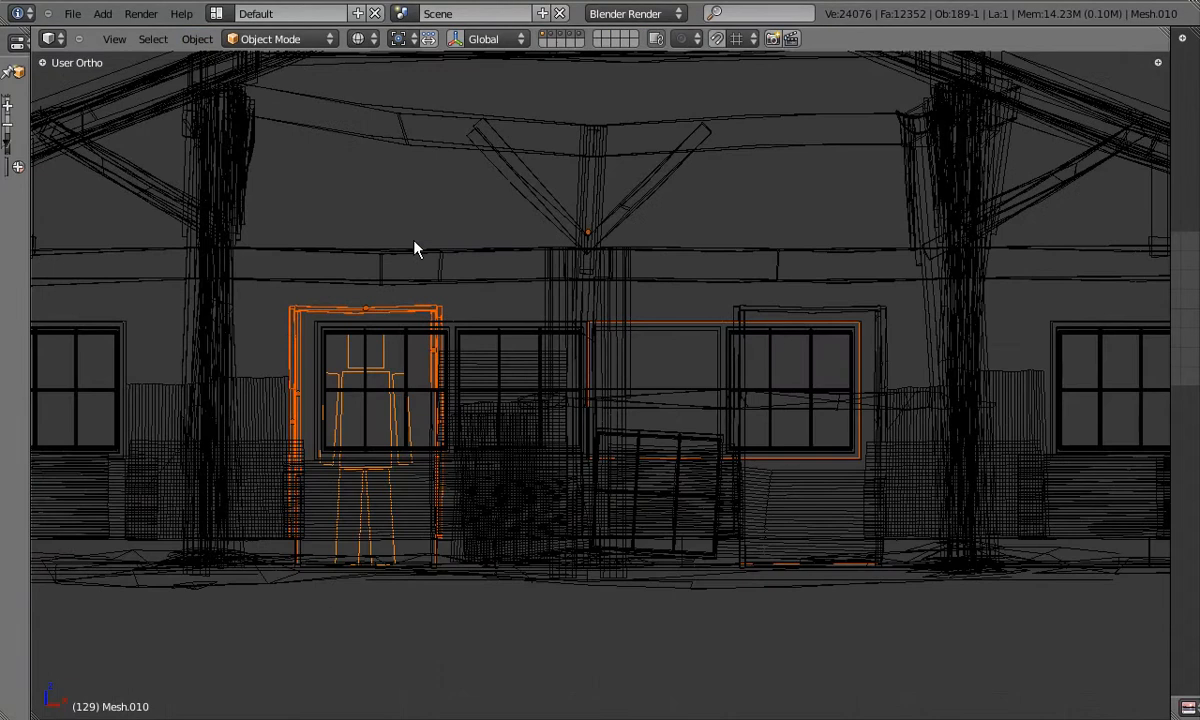
{"action": "key", "text": "KP_5"}
{"action": "key", "text": "z"}
{"action": "scroll", "coordinate": [535, 392], "scroll_direction": "up", "scroll_amount": 7}
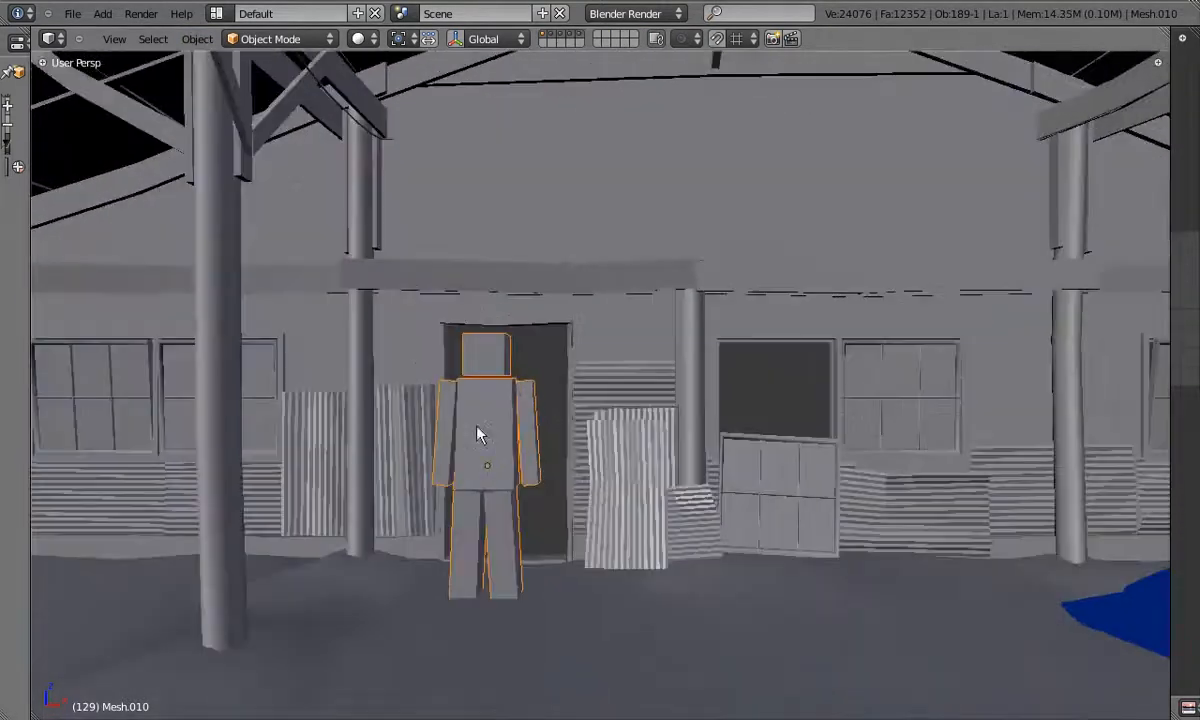
{"action": "middle_click_drag", "start_coordinate": [526, 376], "coordinate": [572, 382], "text": "shift"}
{"action": "key", "text": "Tab"}
{"action": "key", "text": "g"}
{"action": "key", "text": "z"}
{"action": "left_click", "coordinate": [737, 370]}
{"action": "key", "text": "Tab"}
Duplicate the figure and move the copy along Y away from the doorway
{"action": "scroll", "coordinate": [650, 405], "scroll_direction": "down", "scroll_amount": 4}
{"action": "mouse_move", "coordinate": [557, 441]}
{"action": "middle_mouse_down"}
{"action": "mouse_move", "coordinate": [722, 428]}
{"action": "mouse_move", "coordinate": [400, 365]}
{"action": "middle_mouse_up"}
{"action": "key", "text": "shift+d"}
{"action": "key", "text": "y"}
{"action": "left_click", "coordinate": [1069, 469]}
{"action": "mouse_move", "coordinate": [1069, 469]}
{"action": "middle_mouse_down", "text": "shift"}
{"action": "mouse_move", "coordinate": [597, 410]}
{"action": "mouse_move", "coordinate": [617, 420]}
{"action": "mouse_move", "coordinate": [921, 392]}
{"action": "middle_mouse_up", "text": "shift"}
Select the figure together with the nearby posts and beams and isolate them in front local view
{"action": "key", "text": "z"}
{"action": "middle_click_drag", "start_coordinate": [755, 440], "coordinate": [735, 372]}
{"action": "right_click", "coordinate": [757, 380]}
{"action": "right_click", "coordinate": [892, 388], "text": "shift"}
{"action": "right_click", "coordinate": [501, 403], "text": "shift"}
{"action": "middle_click_drag", "start_coordinate": [892, 391], "coordinate": [756, 448]}
{"action": "key", "text": "KP_Divide"}
{"action": "key", "text": "KP_1"}
Move the figure along X between the posts and lower the horizontal rail along Z to about its waist height
{"action": "right_click", "coordinate": [552, 383]}
{"action": "scroll", "coordinate": [574, 383], "scroll_direction": "up", "scroll_amount": 6}
{"action": "key", "text": "g"}
{"action": "key", "text": "x"}
{"action": "left_click", "coordinate": [902, 381]}
{"action": "right_click", "coordinate": [644, 342]}
{"action": "key", "text": "g"}
{"action": "key", "text": "z"}
{"action": "left_click", "coordinate": [645, 406]}
Duplicate the horizontal rail in front view and place the copy in the empty space below the posts
{"action": "key", "text": "KP_1"}
{"action": "scroll", "coordinate": [780, 402], "scroll_direction": "down", "scroll_amount": 6}
{"action": "middle_click_drag", "start_coordinate": [580, 453], "coordinate": [458, 521], "text": "shift"}
{"action": "key", "text": "shift+d"}
{"action": "left_click", "coordinate": [760, 305]}
{"action": "scroll", "coordinate": [498, 462], "scroll_direction": "up", "scroll_amount": 5}
{"action": "right_click", "coordinate": [520, 418]}
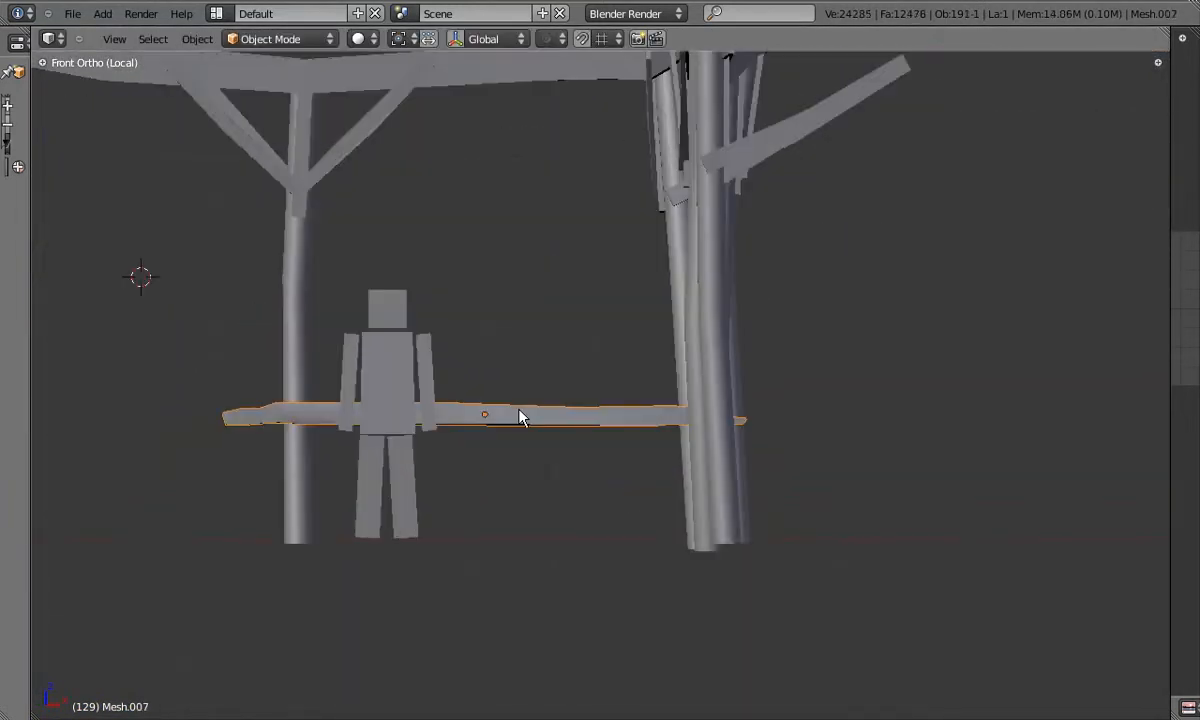
{"action": "middle_click_drag", "start_coordinate": [577, 421], "coordinate": [718, 340], "text": "shift"}
{"action": "key", "text": "shift+d"}
{"action": "left_click", "coordinate": [668, 580]}
Select the tip vertices at the right end of the rail copy's mesh and move them along Z
{"action": "key", "text": "Tab"}
{"action": "scroll", "coordinate": [812, 493], "scroll_direction": "up", "scroll_amount": 4}
{"action": "key", "text": "a"}
{"action": "key", "text": "a"}
{"action": "key", "text": "a"}
{"action": "key", "text": "b"}
{"action": "left_click_drag", "start_coordinate": [836, 445], "coordinate": [946, 493]}
{"action": "key", "text": "g"}
{"action": "key", "text": "z"}
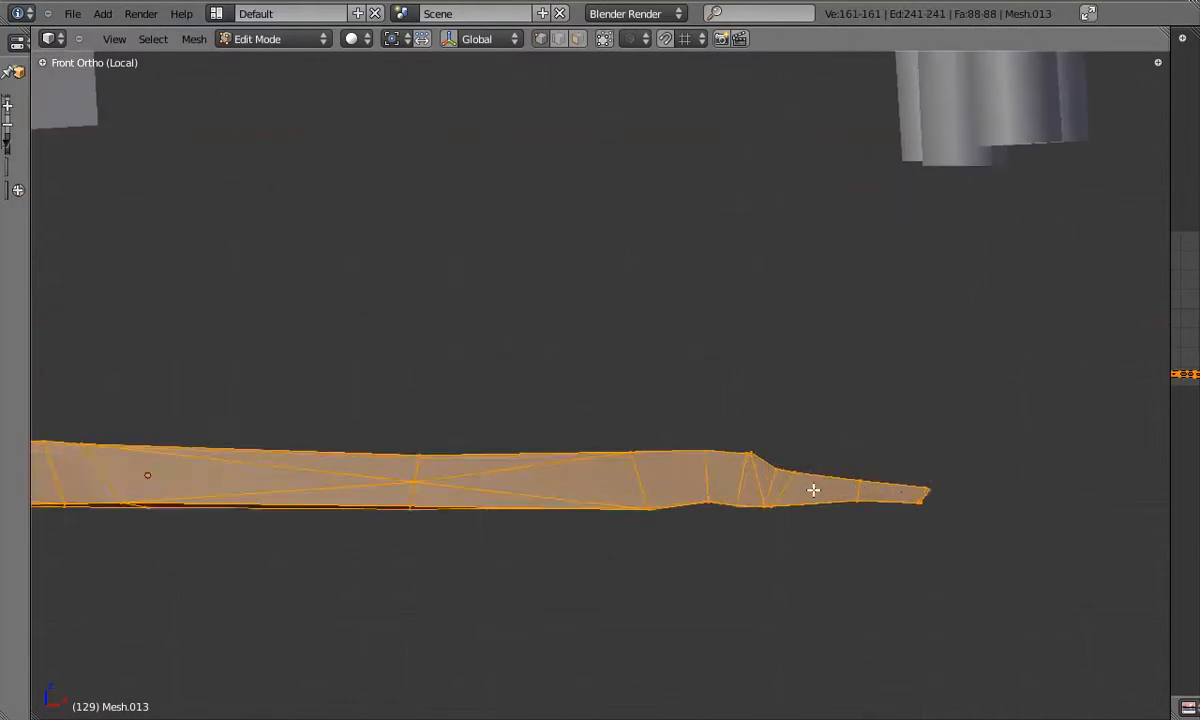
Rotate and reposition the vertices at the rail copy's right end to give it a different outline
{"action": "scroll", "coordinate": [818, 480], "scroll_direction": "up", "scroll_amount": 2}
{"action": "key", "text": "r"}
{"action": "left_click", "coordinate": [833, 453]}
{"action": "key", "text": "Tab"}
{"action": "key", "text": "Tab"}
{"action": "key", "text": "g"}
{"action": "left_click", "coordinate": [871, 528]}
Loop-cut the tapered end segment of the rail copy close to its right tip
{"action": "key", "text": "Tab"}
{"action": "scroll", "coordinate": [879, 489], "scroll_direction": "up", "scroll_amount": 4}
{"action": "key", "text": "Tab"}
{"action": "key", "text": "a"}
{"action": "key", "text": "a"}
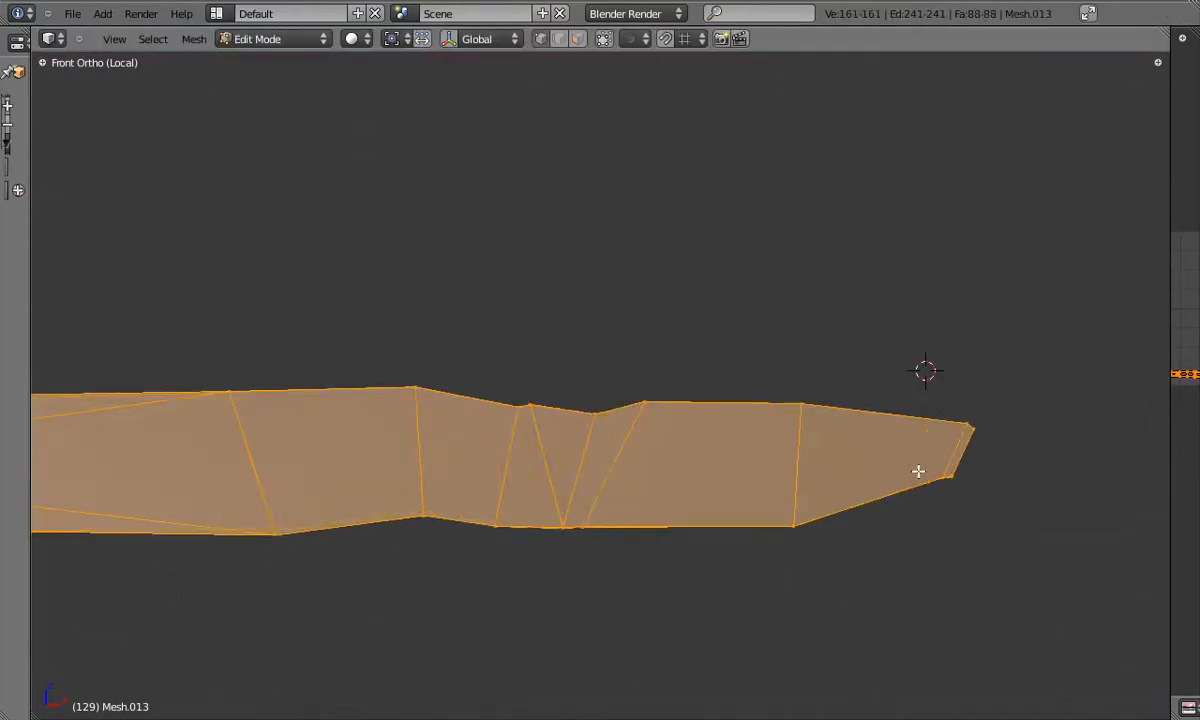
{"action": "key", "text": "ctrl+r"}
{"action": "left_click", "coordinate": [896, 490]}
{"action": "left_click", "coordinate": [900, 490]}
Move the new vertices on the tip's underside and adjust the adjoining edge loop to shape a stepped taper
{"action": "key", "text": "a"}
{"action": "key", "text": "b"}
{"action": "left_click_drag", "start_coordinate": [862, 470], "coordinate": [914, 522]}
{"action": "key", "text": "g"}
{"action": "key", "text": "a"}
{"action": "key", "text": "a"}
{"action": "left_click_drag", "start_coordinate": [838, 380], "coordinate": [846, 568]}
{"action": "key", "text": "g"}
Refine the outermost vertices of the rail copy's right tip by moving and rotating them
{"action": "key", "text": "Tab"}
{"action": "key", "text": "Tab"}
{"action": "key", "text": "g"}
{"action": "key", "text": "Tab"}
{"action": "scroll", "coordinate": [873, 458], "scroll_direction": "down", "scroll_amount": 4}
{"action": "scroll", "coordinate": [873, 458], "scroll_direction": "up", "scroll_amount": 4}
{"action": "key", "text": "Tab"}
{"action": "key", "text": "r"}
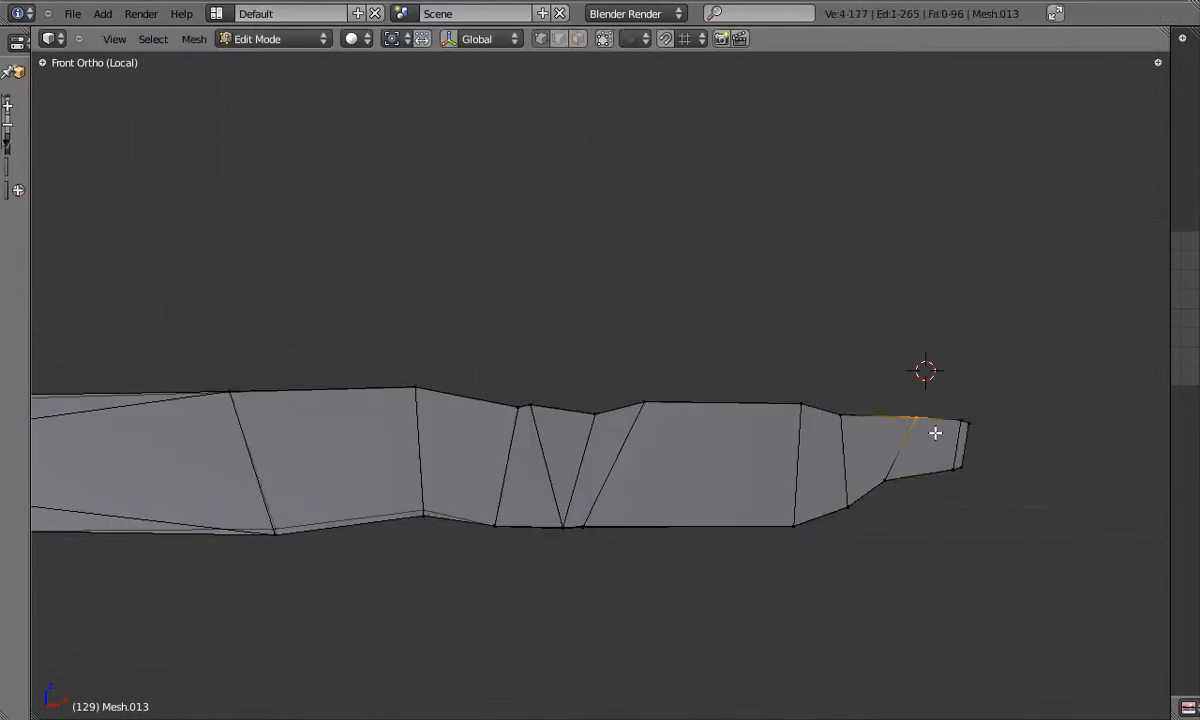
Move the box-selected vertices along the upper edge behind the right tip to vary the rail's contour
{"action": "scroll", "coordinate": [945, 470], "scroll_direction": "down", "scroll_amount": 2}
{"action": "key", "text": "Tab"}
{"action": "scroll", "coordinate": [755, 440], "scroll_direction": "up", "scroll_amount": 2}
{"action": "key", "text": "Tab"}
{"action": "key", "text": "a"}
{"action": "key", "text": "b"}
{"action": "left_click_drag", "start_coordinate": [655, 405], "coordinate": [713, 470]}
{"action": "key", "text": "g"}
{"action": "left_click", "coordinate": [706, 451]}
Smooth the dip in the rail's upper edge and raise the underside vertices opposite it
{"action": "scroll", "coordinate": [702, 432], "scroll_direction": "down", "scroll_amount": 1}
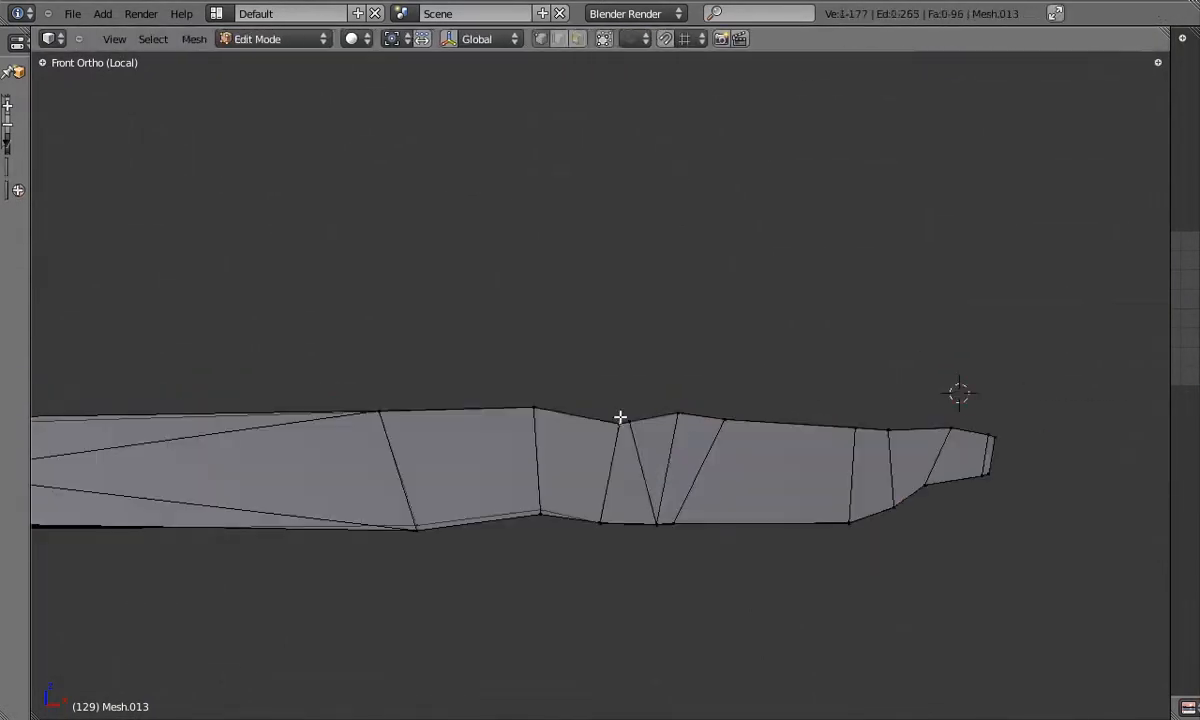
{"action": "key", "text": "g"}
{"action": "left_click", "coordinate": [704, 506]}
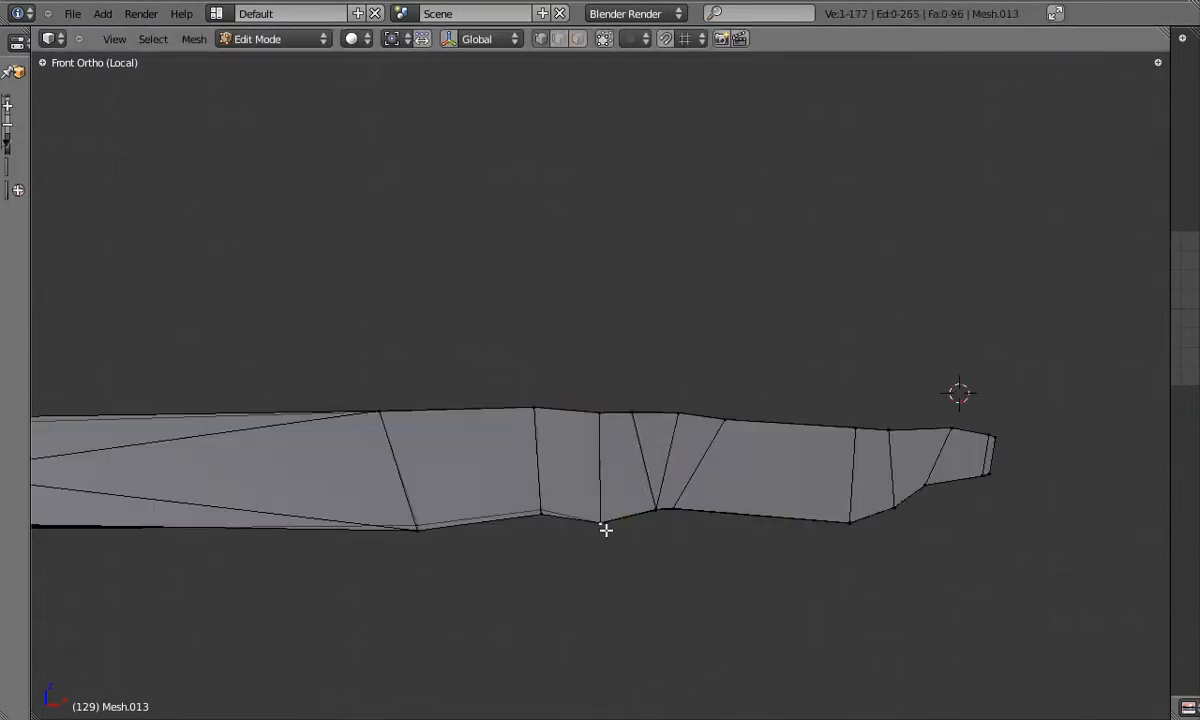
{"action": "key", "text": "Tab"}
{"action": "scroll", "coordinate": [742, 479], "scroll_direction": "down", "scroll_amount": 4}
{"action": "scroll", "coordinate": [734, 471], "scroll_direction": "up", "scroll_amount": 4}
{"action": "key", "text": "Tab"}
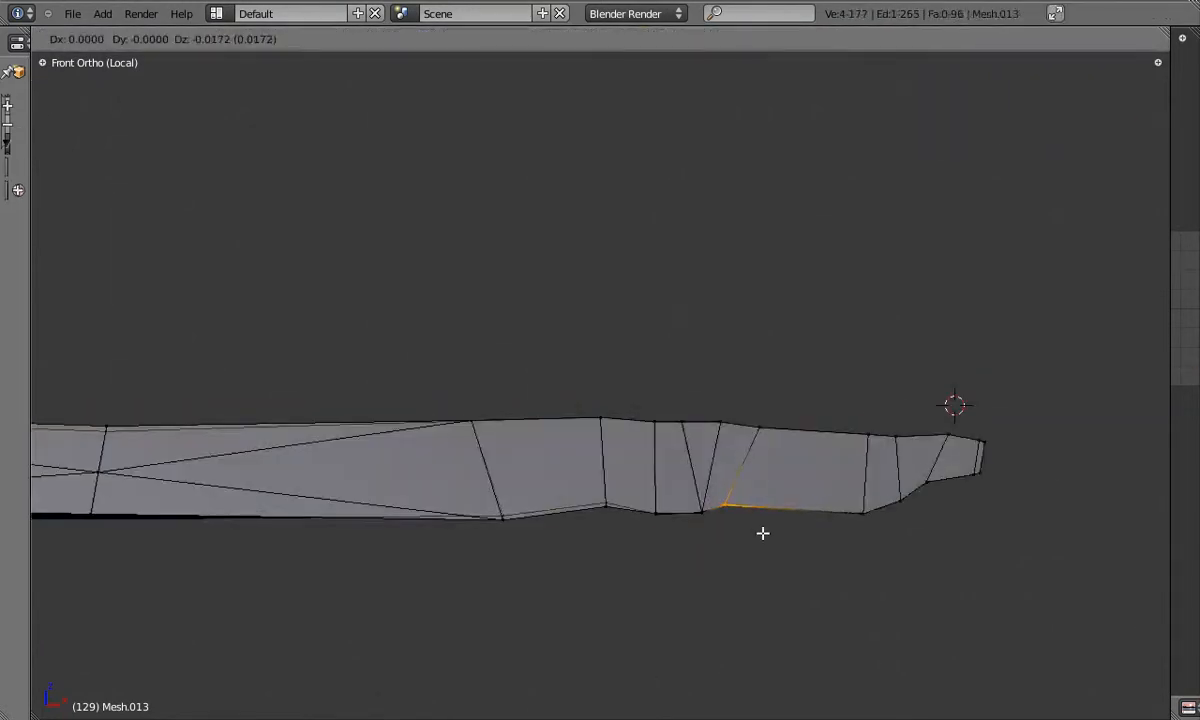
Raise the underside vertices near the rail copy's right end along Z to make that end slimmer
{"action": "key", "text": "Tab"}
{"action": "scroll", "coordinate": [800, 515], "scroll_direction": "down", "scroll_amount": 2}
{"action": "scroll", "coordinate": [790, 485], "scroll_direction": "down", "scroll_amount": 4}
{"action": "scroll", "coordinate": [760, 500], "scroll_direction": "up", "scroll_amount": 4}
{"action": "key", "text": "Tab"}
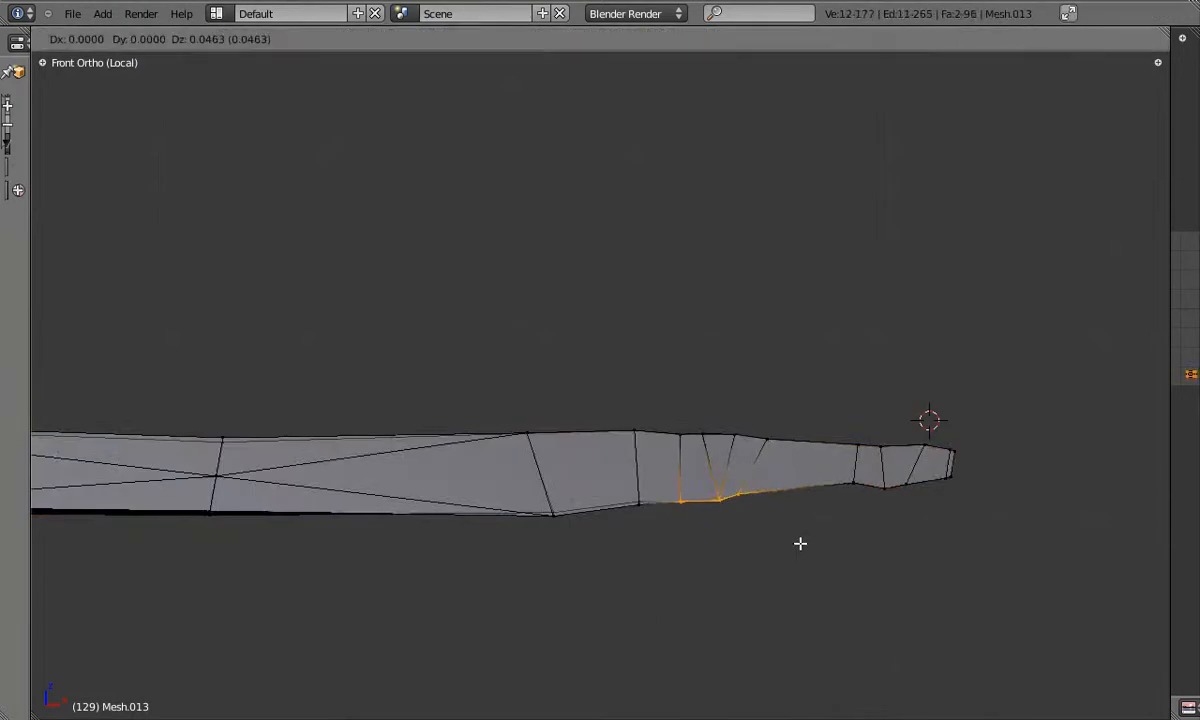
{"action": "key", "text": "Tab"}
{"action": "key", "text": "Tab"}
{"action": "scroll", "coordinate": [879, 437], "scroll_direction": "down", "scroll_amount": 3}
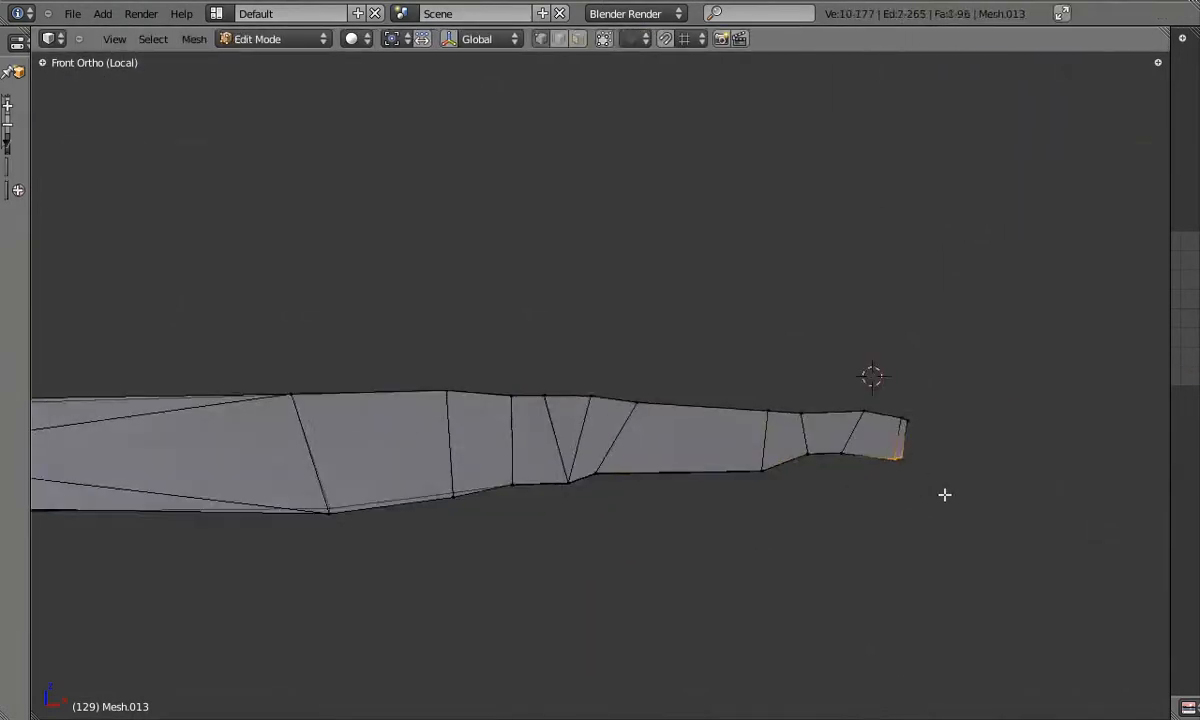
Select an edge loop across the rail copy, rotate it and scale it along Z
{"action": "key", "text": "Tab"}
{"action": "scroll", "coordinate": [770, 448], "scroll_direction": "up", "scroll_amount": 4}
{"action": "key", "text": "Tab"}
{"action": "key", "text": "Tab"}
{"action": "key", "text": "Tab"}
{"action": "right_click", "coordinate": [645, 455], "text": "alt"}
{"action": "key", "text": "r"}
{"action": "key", "text": "s"}
{"action": "key", "text": "z"}
{"action": "left_click", "coordinate": [656, 370]}
Select the rail copy's entire mesh and scale its thickness along Z
{"action": "scroll", "coordinate": [640, 370], "scroll_direction": "down", "scroll_amount": 3}
{"action": "key", "text": "a"}
{"action": "key", "text": "a"}
{"action": "key", "text": "s"}
{"action": "key", "text": "z"}
{"action": "left_click", "coordinate": [579, 359]}
{"action": "key", "text": "Tab"}
{"action": "scroll", "coordinate": [543, 470], "scroll_direction": "up", "scroll_amount": 3}
{"action": "key", "text": "Tab"}
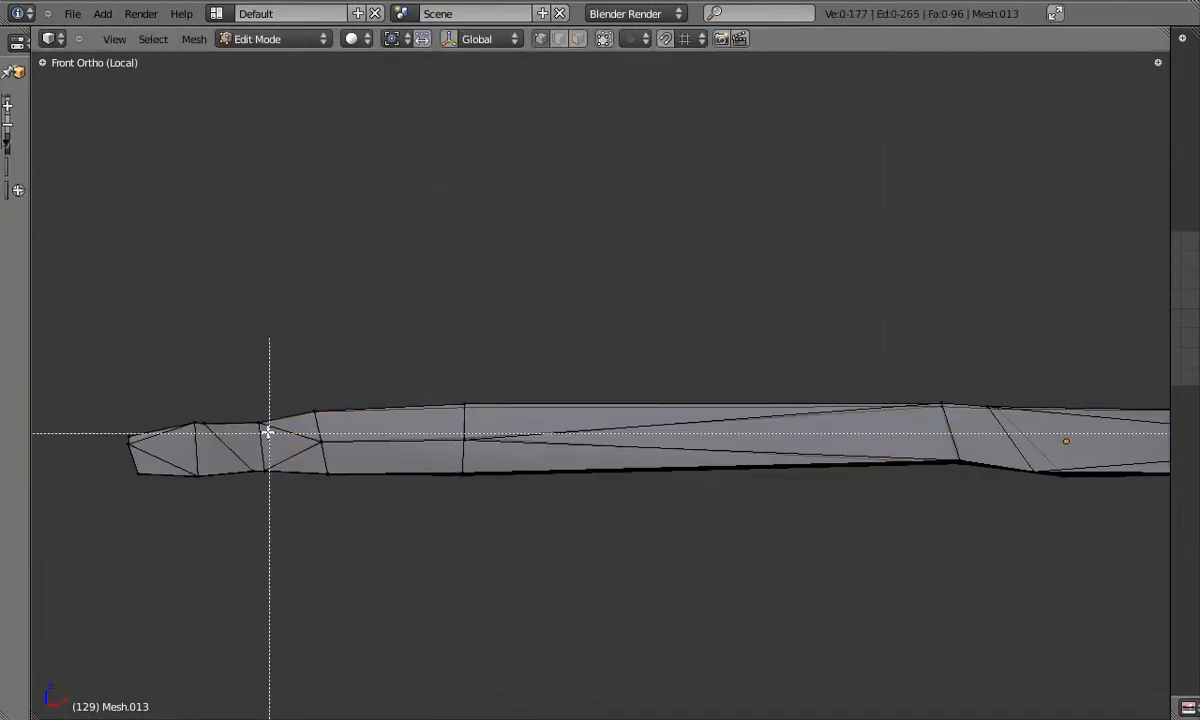
Move a vertex at the rail copy's left end to make its outline more irregular
{"action": "left_click", "coordinate": [169, 432]}
{"action": "key", "text": "Tab"}
{"action": "key", "text": "Tab"}
{"action": "key", "text": "g"}
{"action": "left_click", "coordinate": [178, 438]}
{"action": "key", "text": "Tab"}
{"action": "key", "text": "Tab"}
Select another vertex on the upper edge of the rail copy's left end and shift it slightly
{"action": "scroll", "coordinate": [165, 448], "scroll_direction": "up", "scroll_amount": 2}
{"action": "key", "text": "a"}
{"action": "key", "text": "a"}
{"action": "key", "text": "Tab"}
{"action": "scroll", "coordinate": [204, 443], "scroll_direction": "down", "scroll_amount": 1}
{"action": "scroll", "coordinate": [200, 443], "scroll_direction": "up", "scroll_amount": 2}
{"action": "key", "text": "Tab"}
{"action": "right_click_drag", "start_coordinate": [155, 409], "coordinate": [155, 415]}
{"action": "left_click", "coordinate": [155, 416]}
{"action": "scroll", "coordinate": [183, 402], "scroll_direction": "down", "scroll_amount": 1}
{"action": "left_click", "coordinate": [347, 375]}
{"action": "key", "text": "Tab"}
Box-select the vertices at the rail copy's left end and inspect that end from several angles
{"action": "scroll", "coordinate": [376, 407], "scroll_direction": "down", "scroll_amount": 3}
{"action": "middle_click_drag", "start_coordinate": [376, 407], "coordinate": [354, 437]}
{"action": "scroll", "coordinate": [354, 437], "scroll_direction": "up", "scroll_amount": 3}
{"action": "key", "text": "Tab"}
{"action": "key", "text": "b"}
{"action": "left_click_drag", "start_coordinate": [276, 378], "coordinate": [303, 401]}
{"action": "scroll", "coordinate": [338, 380], "scroll_direction": "down", "scroll_amount": 4}
{"action": "middle_click_drag", "start_coordinate": [338, 380], "coordinate": [308, 388]}
{"action": "key", "text": "Tab"}
{"action": "scroll", "coordinate": [308, 388], "scroll_direction": "up", "scroll_amount": 5}
{"action": "key", "text": "Tab"}
{"action": "scroll", "coordinate": [287, 502], "scroll_direction": "down", "scroll_amount": 6}
{"action": "key", "text": "Tab"}
{"action": "middle_click_drag", "start_coordinate": [287, 502], "coordinate": [509, 353]}
{"action": "key", "text": "Tab"}
{"action": "key", "text": "Tab"}
{"action": "key", "text": "Tab"}
Duplicate the rail in front view and place the copy below the structure
{"action": "key", "text": "KP_1"}
{"action": "scroll", "coordinate": [375, 415], "scroll_direction": "down", "scroll_amount": 7}
{"action": "right_click", "coordinate": [596, 237]}
{"action": "key", "text": "shift+d"}
{"action": "left_click", "coordinate": [560, 446]}
{"action": "scroll", "coordinate": [560, 450], "scroll_direction": "up", "scroll_amount": 2}
{"action": "right_click", "coordinate": [646, 500]}
{"action": "scroll", "coordinate": [645, 505], "scroll_direction": "up", "scroll_amount": 1}
{"action": "middle_click_drag", "start_coordinate": [645, 505], "coordinate": [774, 500], "text": "shift"}
Select the left portion of the lower rail's mesh and bend it slightly out of line
{"action": "key", "text": "Tab"}
{"action": "right_click", "coordinate": [169, 468]}
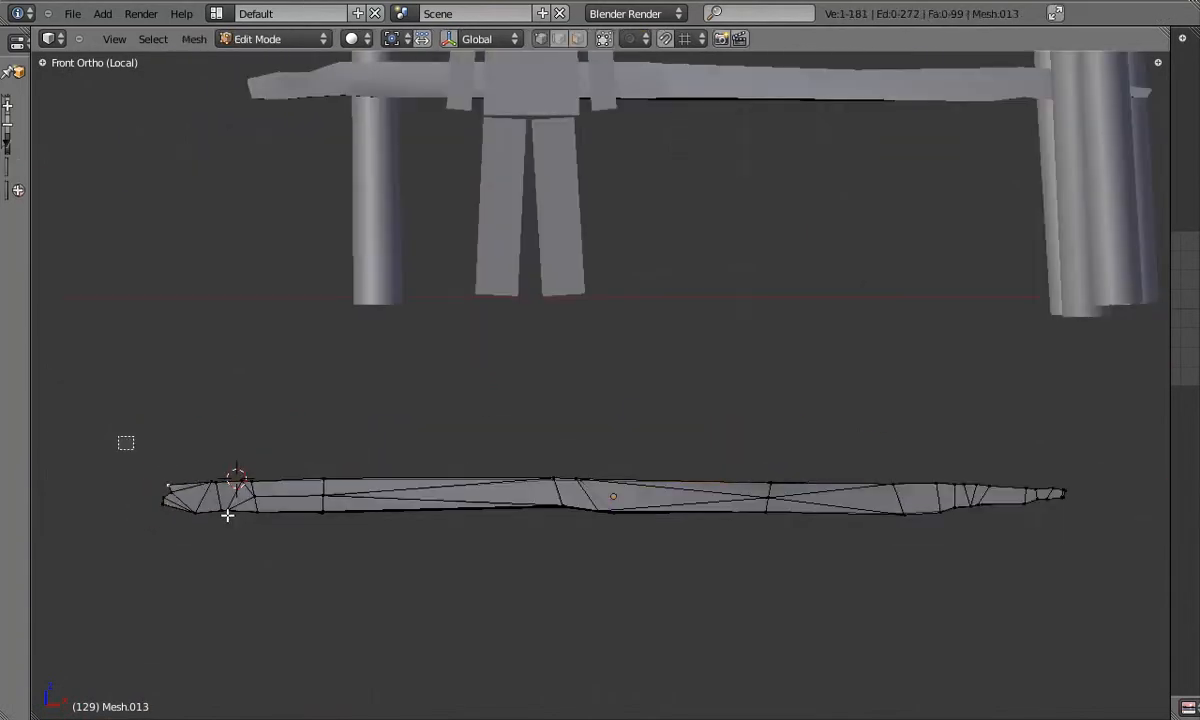
{"action": "left_click", "coordinate": [549, 539]}
{"action": "key", "text": "Tab"}
{"action": "scroll", "coordinate": [571, 512], "scroll_direction": "down", "scroll_amount": 4}
{"action": "scroll", "coordinate": [758, 500], "scroll_direction": "up", "scroll_amount": 2}
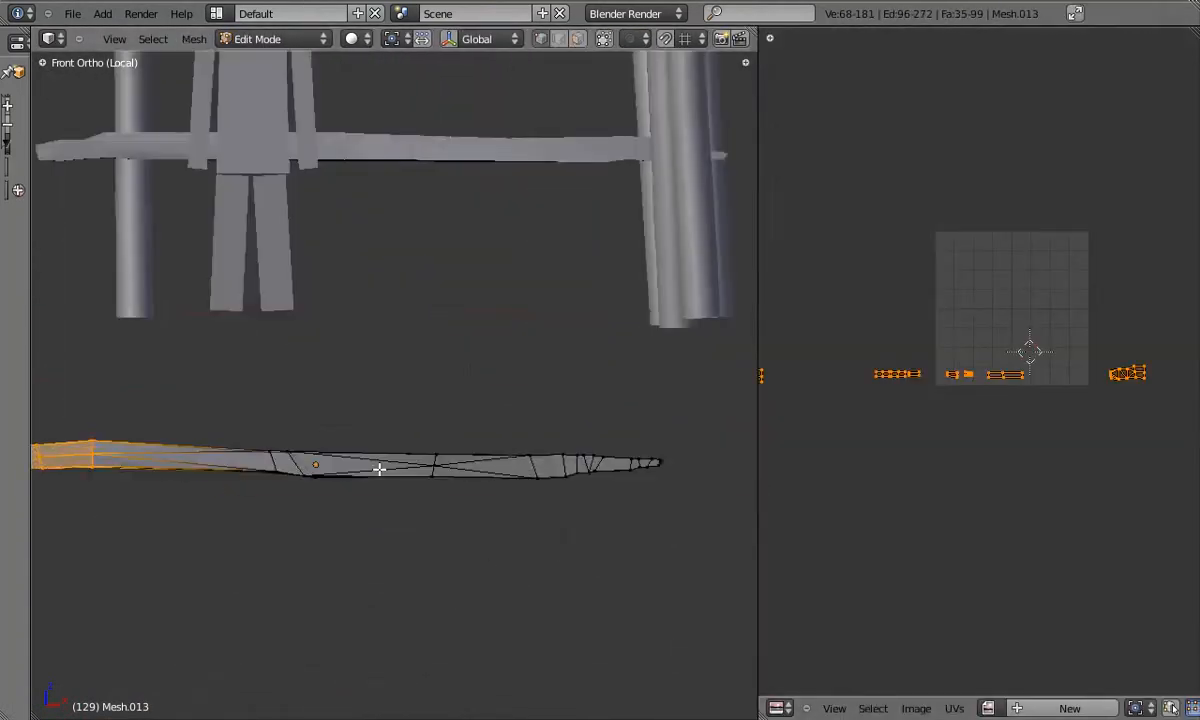
Select all faces of the lower rail and project their UVs from the front view
{"action": "left_click", "coordinate": [577, 39]}
{"action": "middle_click_drag", "start_coordinate": [380, 469], "coordinate": [190, 450], "text": "shift"}
{"action": "key", "text": "a"}
{"action": "key", "text": "l"}
{"action": "key", "text": "l"}
{"action": "key", "text": "KP_1"}
{"action": "key", "text": "u"}
{"action": "left_click", "coordinate": [555, 528]}
{"action": "scroll", "coordinate": [995, 370], "scroll_direction": "up", "scroll_amount": 2}
Move the rail's projected UV layout so it lies along the plank strip beside the UV tile
{"action": "key", "text": "g"}
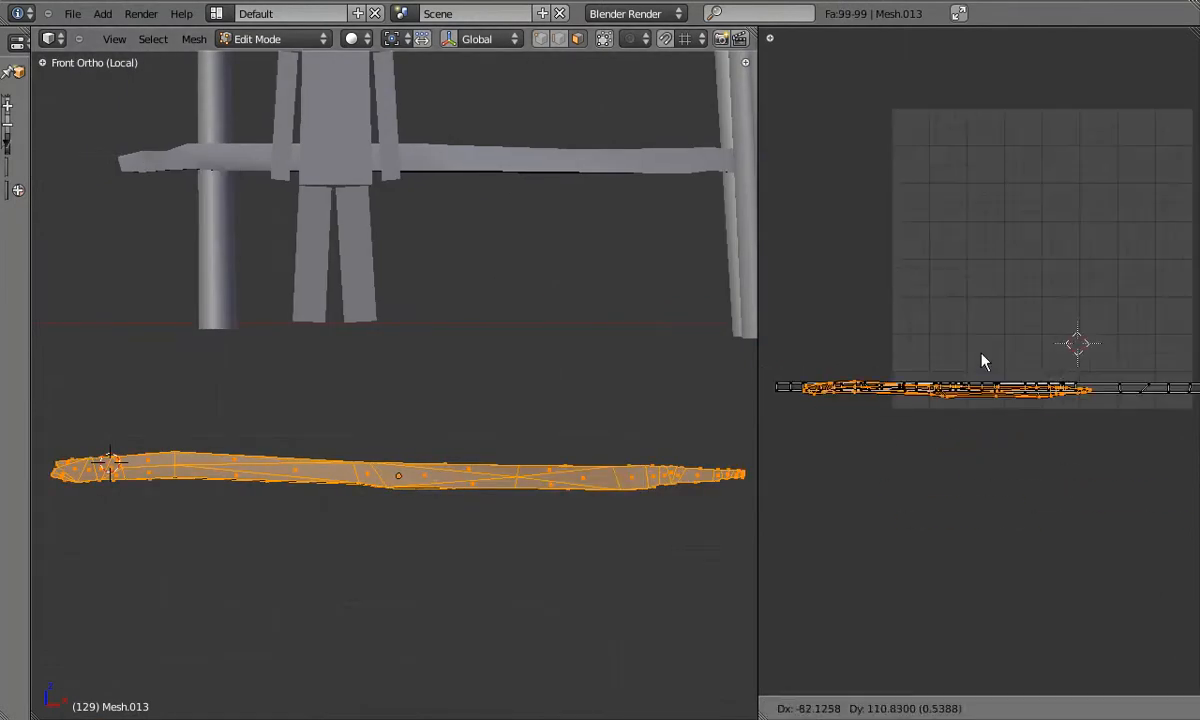
{"action": "key", "text": "g"}
{"action": "key", "text": "x"}
{"action": "scroll", "coordinate": [1000, 356], "scroll_direction": "down", "scroll_amount": 4}
{"action": "left_click", "coordinate": [1145, 389]}
{"action": "key", "text": "g"}
{"action": "right_click", "coordinate": [426, 394]}
{"action": "scroll", "coordinate": [876, 380], "scroll_direction": "up", "scroll_amount": 1}
{"action": "middle_click_drag", "start_coordinate": [780, 360], "coordinate": [1060, 385]}
{"action": "right_click", "coordinate": [876, 385]}
{"action": "middle_click_drag", "start_coordinate": [987, 437], "coordinate": [890, 423]}
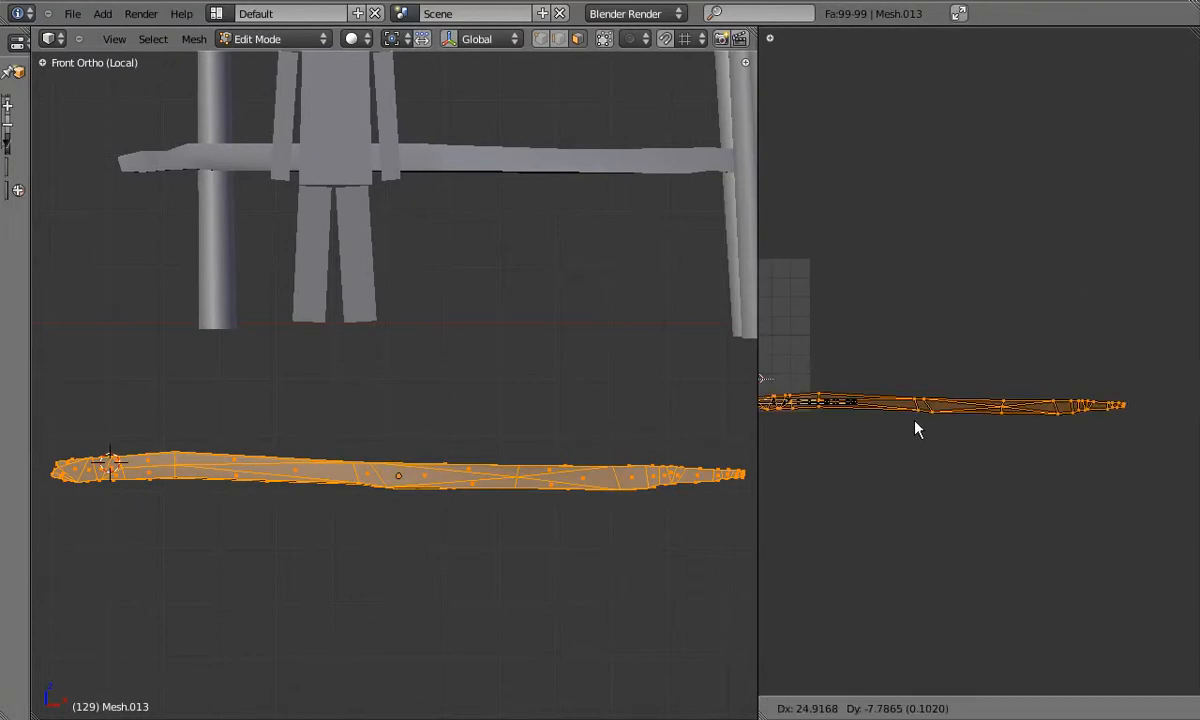
Select vertices across the rail's midsection and rotate them to bend the piece
{"action": "middle_click_drag", "start_coordinate": [535, 457], "coordinate": [556, 443], "text": "shift"}
{"action": "key", "text": "Tab"}
{"action": "key", "text": "Tab"}
{"action": "right_click", "coordinate": [556, 470]}
{"action": "left_click", "coordinate": [541, 39]}
{"action": "key", "text": "a"}
{"action": "key", "text": "b"}
{"action": "middle_click_drag", "start_coordinate": [440, 430], "coordinate": [632, 460]}
{"action": "middle_click_drag", "start_coordinate": [456, 462], "coordinate": [584, 445]}
{"action": "key", "text": "r"}
{"action": "left_click", "coordinate": [565, 461]}
Select a further group of vertices along the rail and scale it to vary the thickness
{"action": "key", "text": "Tab"}
{"action": "key", "text": "Tab"}
{"action": "key", "text": "Tab"}
{"action": "key", "text": "Tab"}
{"action": "scroll", "coordinate": [584, 443], "scroll_direction": "up", "scroll_amount": 3}
{"action": "right_click", "coordinate": [555, 404]}
{"action": "key", "text": "Tab"}
{"action": "middle_click_drag", "start_coordinate": [496, 407], "coordinate": [522, 446]}
{"action": "scroll", "coordinate": [522, 446], "scroll_direction": "down", "scroll_amount": 8}
{"action": "key", "text": "Tab"}
{"action": "scroll", "coordinate": [535, 480], "scroll_direction": "up", "scroll_amount": 4}
{"action": "mouse_move", "coordinate": [549, 512]}
{"action": "middle_mouse_down"}
{"action": "mouse_move", "coordinate": [571, 474]}
{"action": "mouse_move", "coordinate": [630, 485]}
{"action": "mouse_move", "coordinate": [650, 430]}
{"action": "middle_mouse_up"}
{"action": "key", "text": "Tab"}
{"action": "key", "text": "Tab"}
{"action": "key", "text": "s"}
{"action": "left_click", "coordinate": [664, 423]}
Box-select the protruding vertex on the rail's outer edge and nudge it inward
{"action": "key", "text": "b"}
{"action": "left_click_drag", "start_coordinate": [611, 330], "coordinate": [654, 370]}
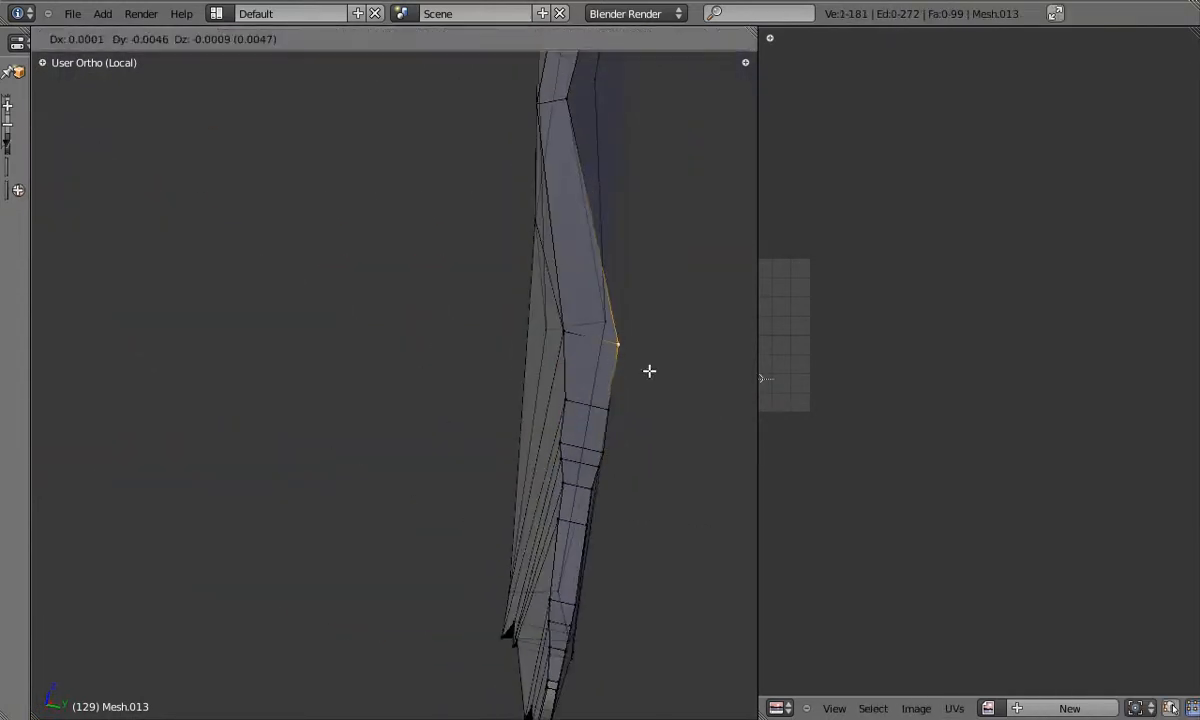
{"action": "key", "text": "Tab"}
Move the finished rail up between the posts, beneath the upper rail
{"action": "mouse_move", "coordinate": [506, 321]}
{"action": "middle_mouse_down"}
{"action": "mouse_move", "coordinate": [576, 460]}
{"action": "mouse_move", "coordinate": [268, 504]}
{"action": "middle_mouse_up"}
{"action": "scroll", "coordinate": [576, 452], "scroll_direction": "down", "scroll_amount": 7}
{"action": "key", "text": "KP_1"}
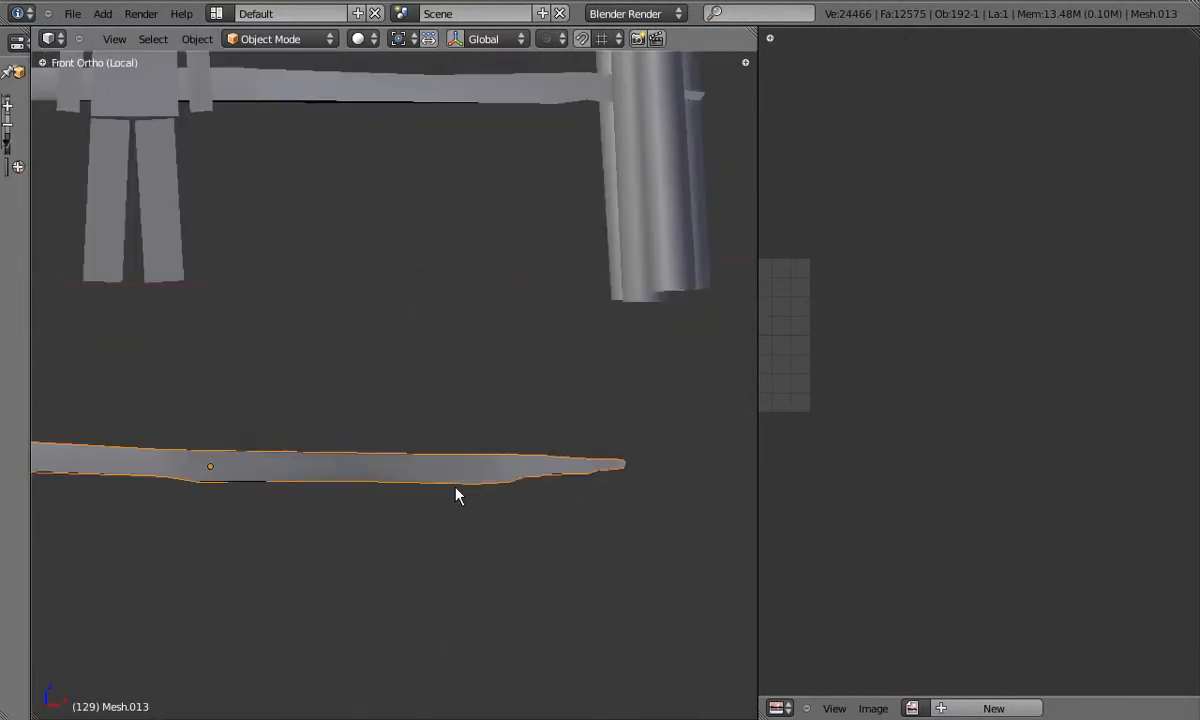
{"action": "scroll", "coordinate": [480, 488], "scroll_direction": "down", "scroll_amount": 4}
{"action": "key", "text": "g"}
{"action": "left_click", "coordinate": [217, 338]}
Rotate the lower rail so its slim end faces the free-standing post and scale it along X
{"action": "middle_click_drag", "start_coordinate": [222, 342], "coordinate": [514, 379]}
{"action": "key", "text": "KP_1"}
{"action": "scroll", "coordinate": [260, 350], "scroll_direction": "up", "scroll_amount": 9}
{"action": "key", "text": "Tab"}
{"action": "key", "text": "Tab"}
{"action": "scroll", "coordinate": [290, 362], "scroll_direction": "down", "scroll_amount": 7}
{"action": "scroll", "coordinate": [501, 366], "scroll_direction": "down", "scroll_amount": 1}
{"action": "key", "text": "r"}
{"action": "left_click", "coordinate": [710, 356]}
{"action": "key", "text": "Tab"}
{"action": "key", "text": "s"}
{"action": "key", "text": "x"}
{"action": "key", "text": "x"}
{"action": "left_click", "coordinate": [698, 357]}
Adjust the lower rail's length along X and rotate it slightly to fit against the posts
{"action": "middle_click_drag", "start_coordinate": [618, 344], "coordinate": [502, 362]}
{"action": "key", "text": "KP_1"}
{"action": "key", "text": "Tab"}
{"action": "key", "text": "Tab"}
{"action": "key", "text": "s"}
{"action": "key", "text": "x"}
{"action": "left_click", "coordinate": [681, 347]}
{"action": "key", "text": "Tab"}
{"action": "key", "text": "r"}
{"action": "left_click", "coordinate": [700, 352]}
Duplicate the lower rail and place the copy with the spare pieces above and right of the structure
{"action": "scroll", "coordinate": [502, 362], "scroll_direction": "down", "scroll_amount": 2}
{"action": "key", "text": "KP_1"}
{"action": "scroll", "coordinate": [455, 430], "scroll_direction": "down", "scroll_amount": 5}
{"action": "key", "text": "shift+d"}
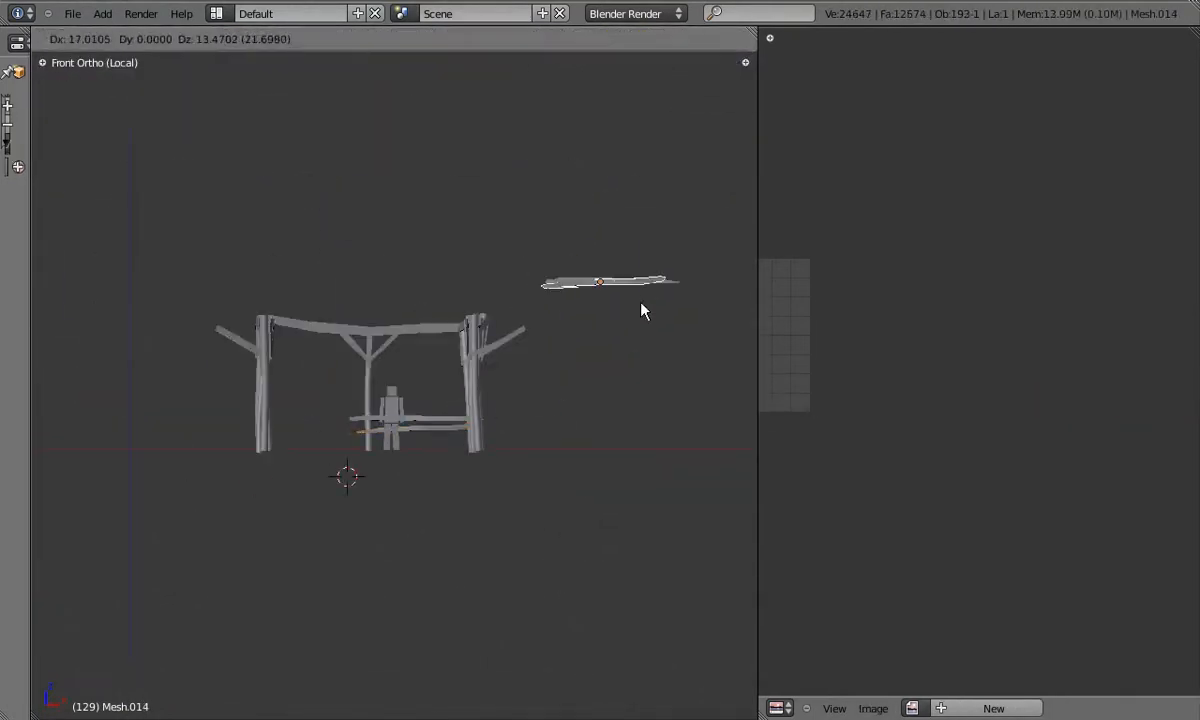
{"action": "left_click", "coordinate": [628, 308]}
Duplicate the fitted lower rail again and place this copy below the structure
{"action": "scroll", "coordinate": [421, 425], "scroll_direction": "up", "scroll_amount": 10}
{"action": "right_click", "coordinate": [263, 378]}
{"action": "scroll", "coordinate": [255, 370], "scroll_direction": "down", "scroll_amount": 4}
{"action": "right_click", "coordinate": [409, 404]}
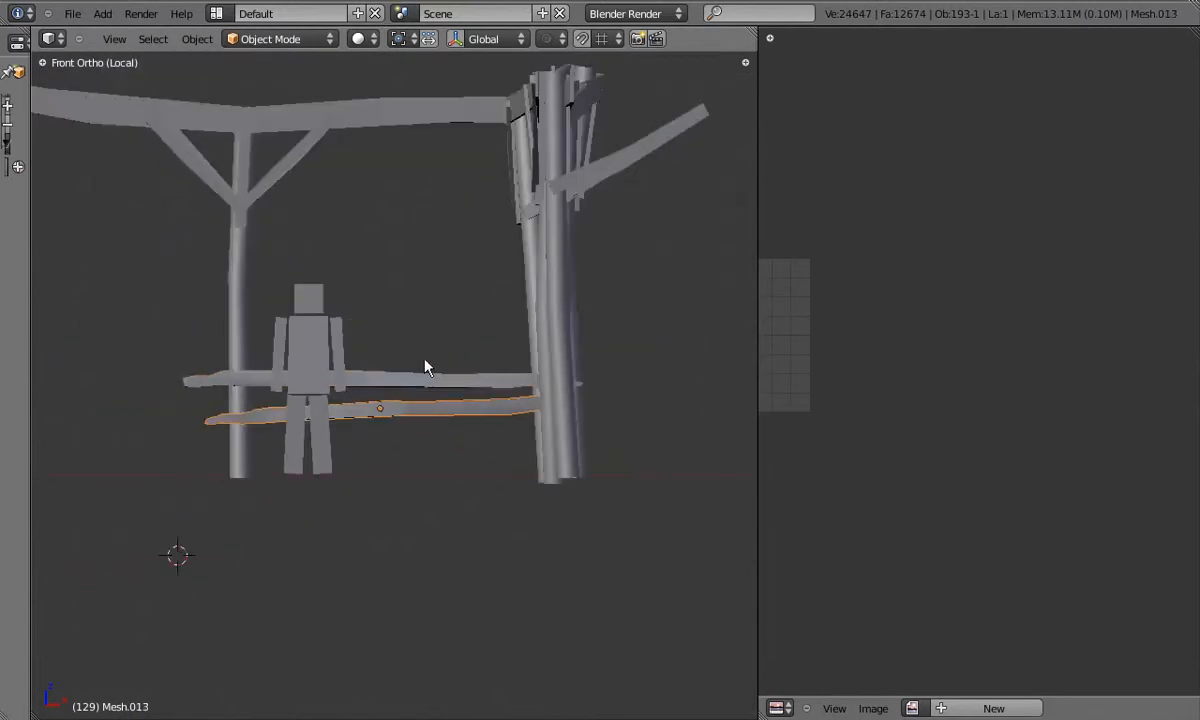
{"action": "middle_click_drag", "start_coordinate": [402, 391], "coordinate": [413, 329], "text": "shift"}
{"action": "right_click", "coordinate": [435, 316]}
{"action": "right_click", "coordinate": [418, 348]}
{"action": "key", "text": "shift+d"}
{"action": "left_click", "coordinate": [415, 575]}
Rotate the new rail copy's entire mesh to level it in front view
{"action": "key", "text": "Tab"}
{"action": "middle_click_drag", "start_coordinate": [534, 562], "coordinate": [530, 493], "text": "shift"}
{"action": "scroll", "coordinate": [530, 493], "scroll_direction": "up", "scroll_amount": 3}
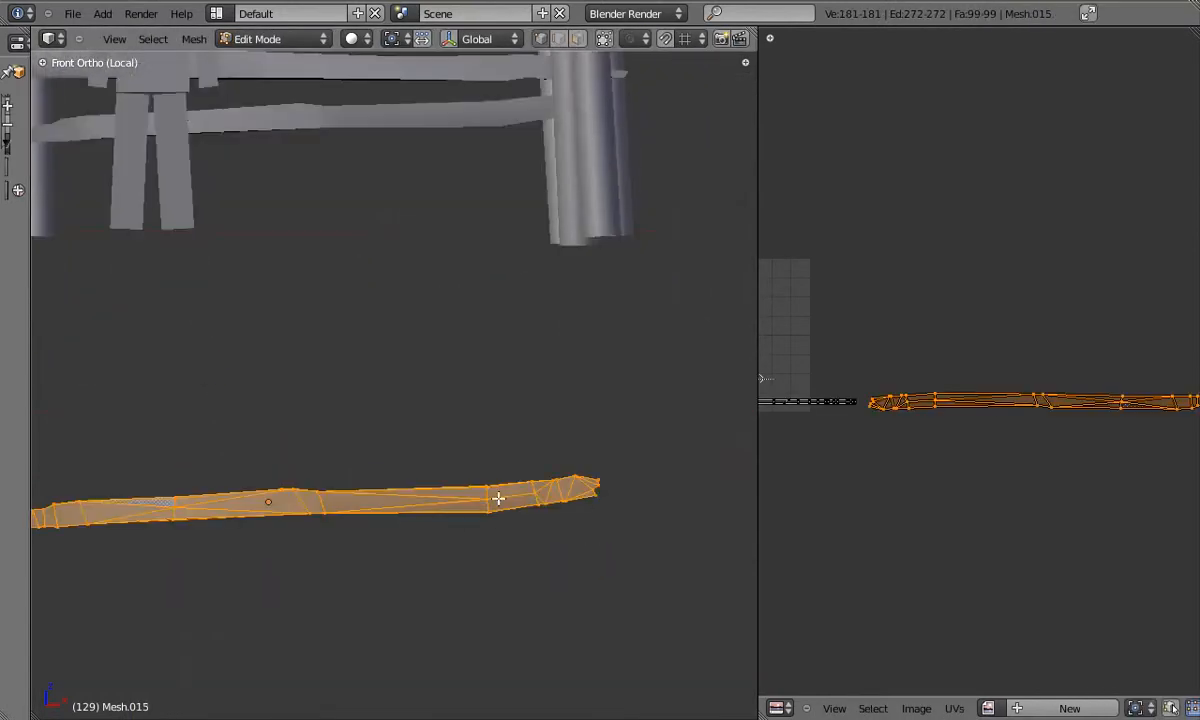
{"action": "scroll", "coordinate": [505, 502], "scroll_direction": "down", "scroll_amount": 1}
{"action": "key", "text": "r"}
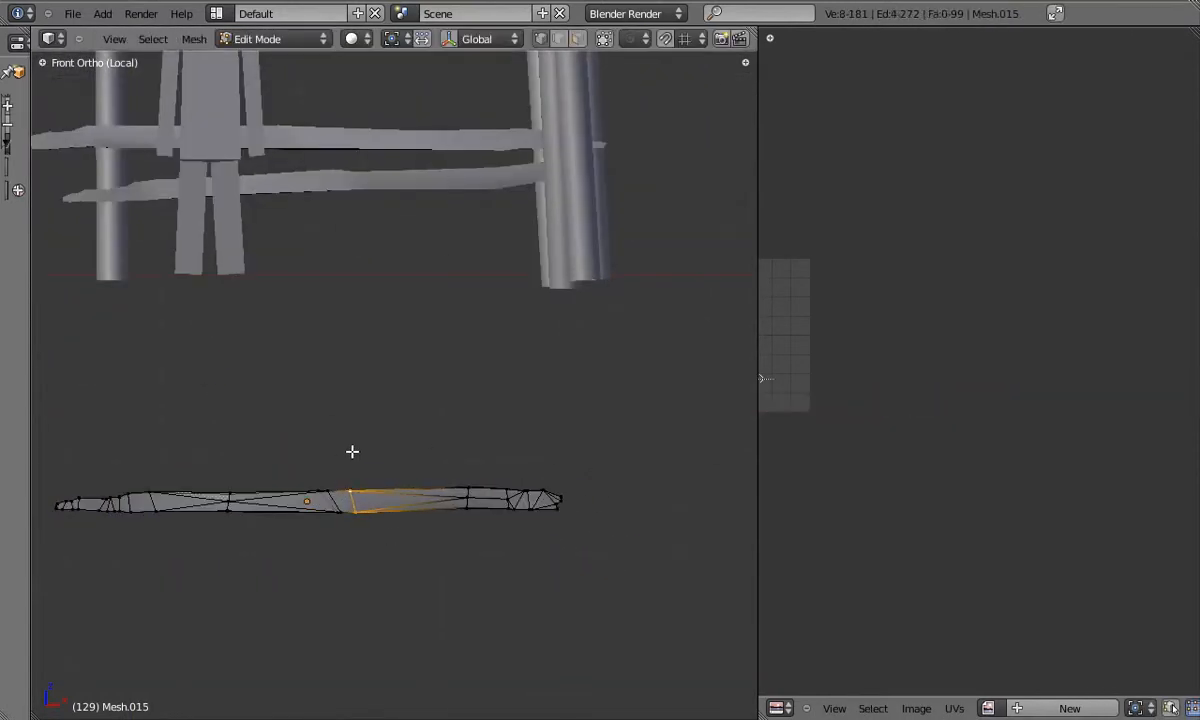
Select an edge loop left of the new rail copy's middle and rotate it in top view
{"action": "key", "text": "a"}
{"action": "key", "text": "KP_7"}
{"action": "key", "text": "a"}
{"action": "scroll", "coordinate": [508, 417], "scroll_direction": "up", "scroll_amount": 5}
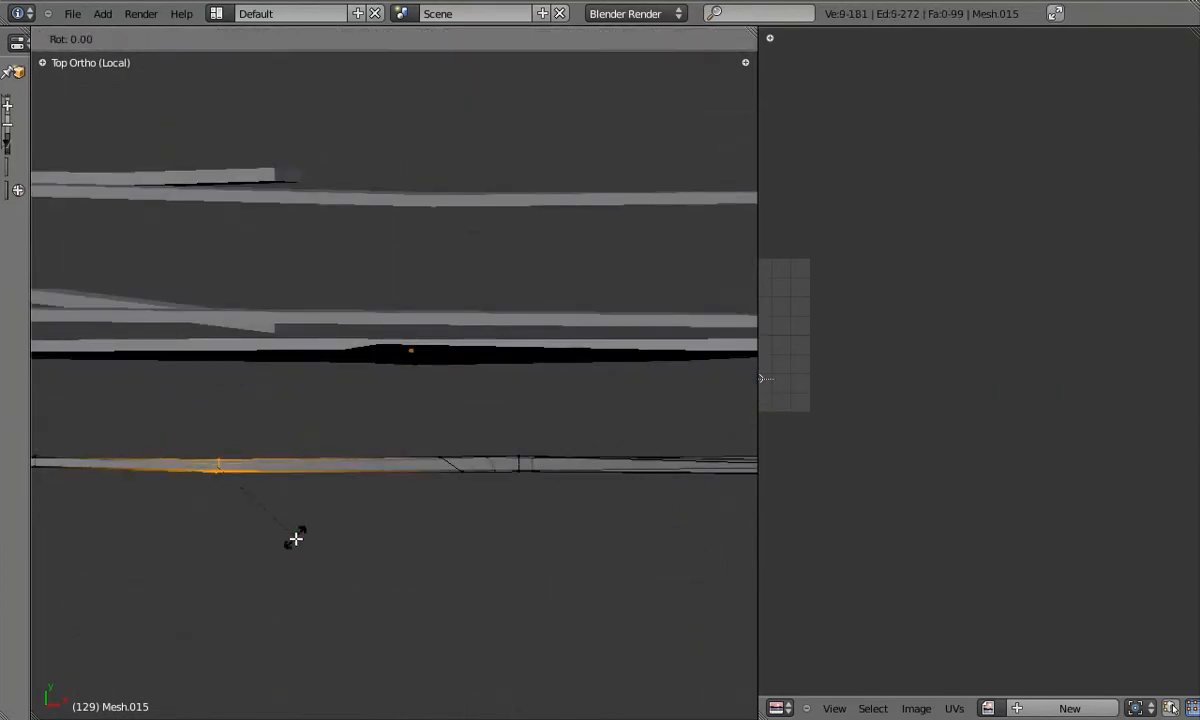
{"action": "middle_click_drag", "start_coordinate": [745, 462], "coordinate": [452, 461], "text": "shift"}
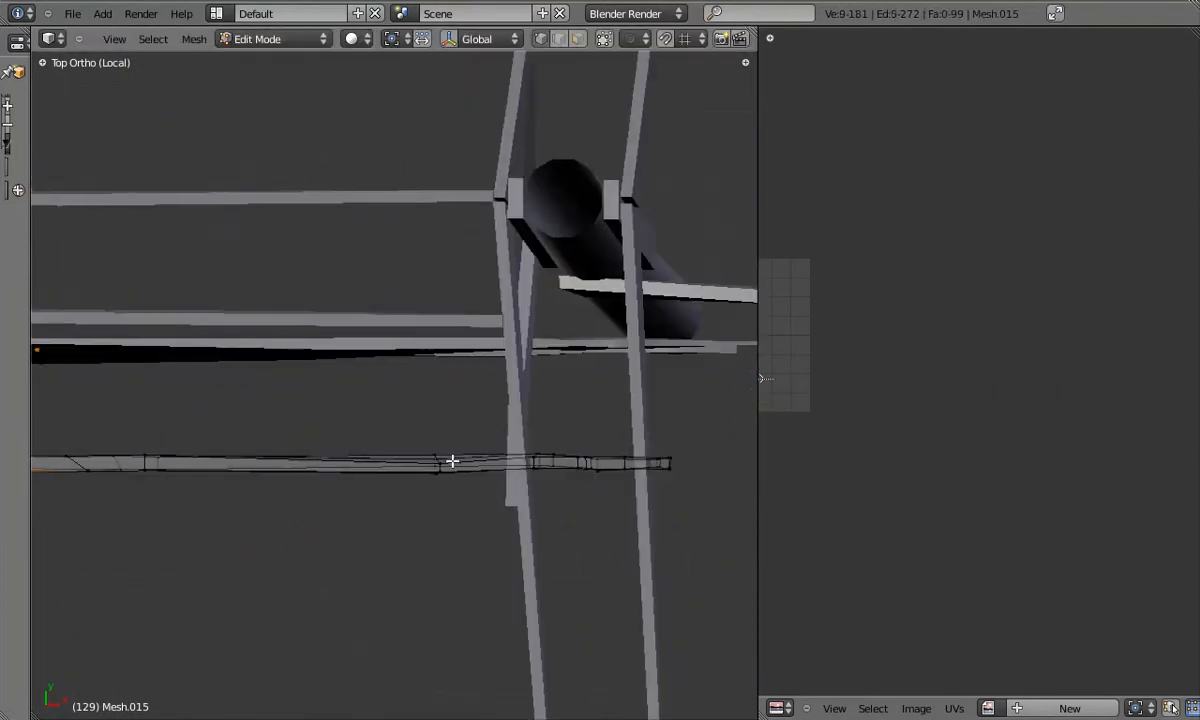
Finish bending the rail copy's right side, then select its left end section and angle it in top view
{"action": "left_click", "coordinate": [706, 502]}
{"action": "key", "text": "Tab"}
{"action": "middle_click_drag", "start_coordinate": [100, 470], "coordinate": [724, 482], "text": "shift"}
{"action": "key", "text": "Tab"}
{"action": "key", "text": "a"}
{"action": "key", "text": "b"}
{"action": "left_click_drag", "start_coordinate": [90, 405], "coordinate": [401, 507]}
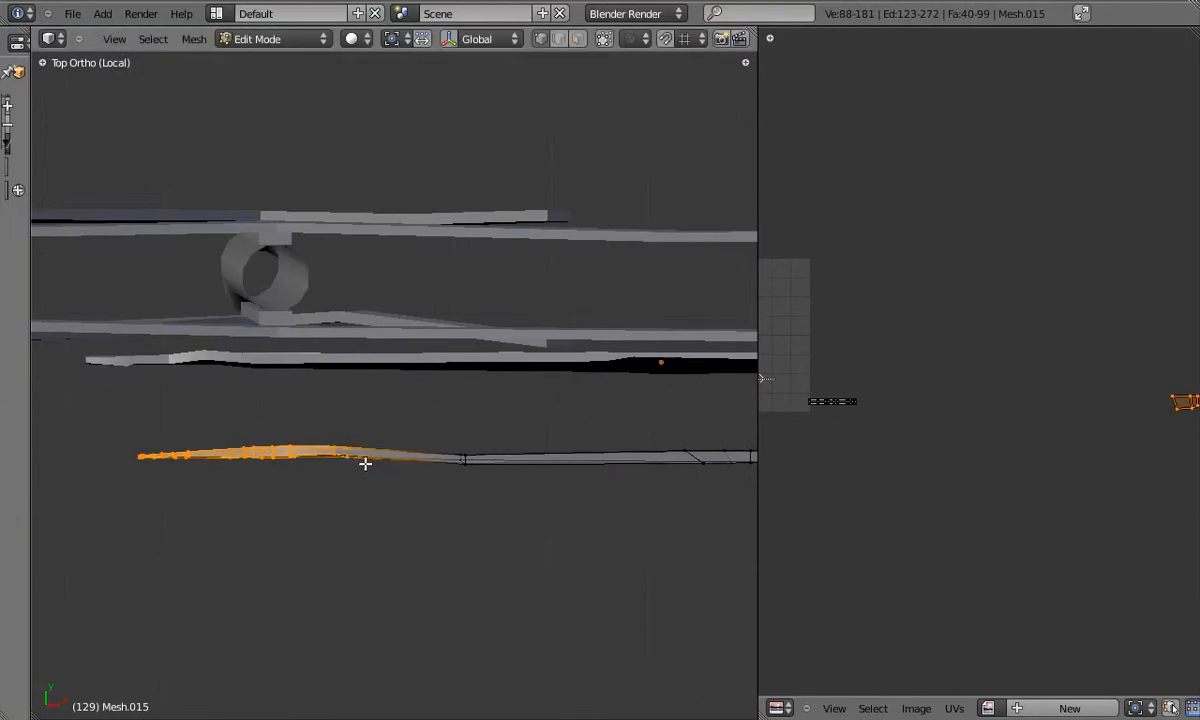
{"action": "left_click", "coordinate": [374, 455]}
Move groups of vertices at the rail copy's left end in front view to make its outline irregular
{"action": "key", "text": "KP_1"}
{"action": "middle_click_drag", "start_coordinate": [380, 448], "coordinate": [385, 369], "text": "shift"}
{"action": "scroll", "coordinate": [140, 512], "scroll_direction": "up", "scroll_amount": 3}
{"action": "key", "text": "a"}
{"action": "key", "text": "b"}
{"action": "left_click_drag", "start_coordinate": [125, 490], "coordinate": [287, 556]}
{"action": "left_click", "coordinate": [268, 538]}
{"action": "key", "text": "a"}
{"action": "scroll", "coordinate": [201, 533], "scroll_direction": "up", "scroll_amount": 2}
{"action": "key", "text": "a"}
{"action": "key", "text": "a"}
{"action": "key", "text": "g"}
{"action": "left_click", "coordinate": [209, 541]}
Knife-cut across the rail copy's left tip and move the lower tip vertices to form a jagged end
{"action": "key", "text": "a"}
{"action": "key", "text": "a"}
{"action": "key", "text": "shift+k"}
{"action": "left_click", "coordinate": [139, 539]}
{"action": "left_click", "coordinate": [180, 541]}
{"action": "key", "text": "Return"}
{"action": "key", "text": "a"}
{"action": "key", "text": "b"}
{"action": "left_click_drag", "start_coordinate": [133, 531], "coordinate": [177, 573]}
{"action": "key", "text": "g"}
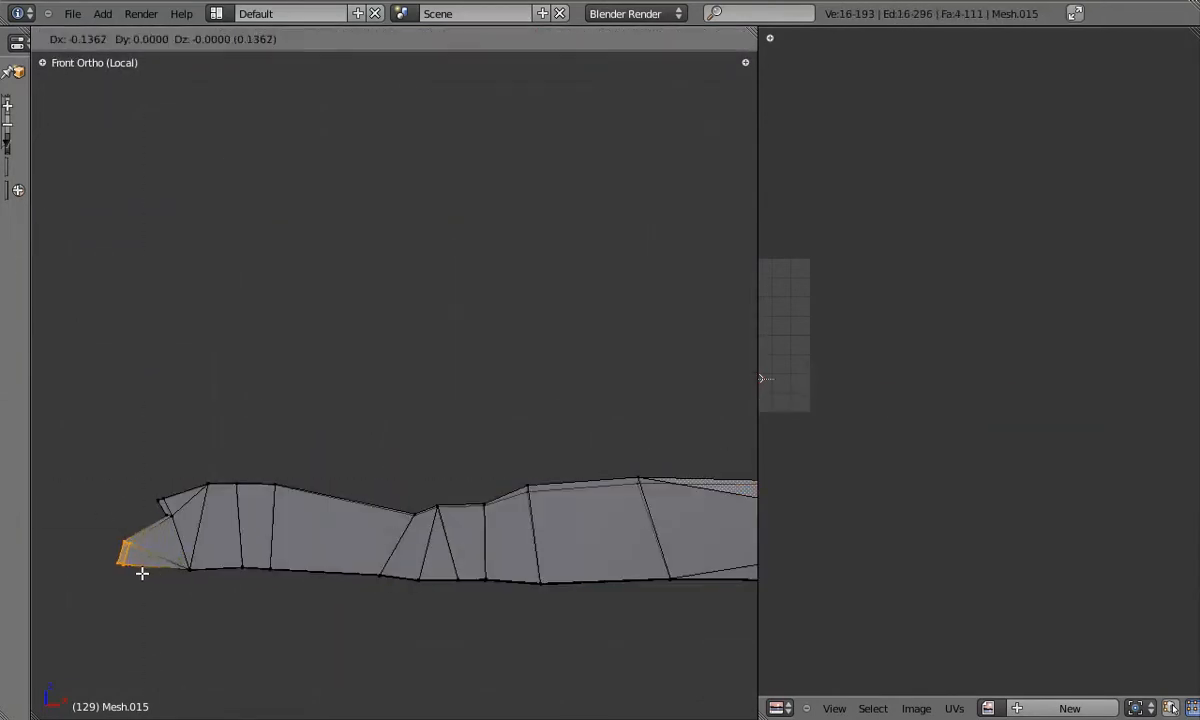
{"action": "left_click", "coordinate": [176, 523]}
Refine the left tip's upper vertices and reshape the lower edge near the rail copy's right end
{"action": "scroll", "coordinate": [198, 518], "scroll_direction": "up", "scroll_amount": 2}
{"action": "key", "text": "a"}
{"action": "key", "text": "b"}
{"action": "left_click_drag", "start_coordinate": [140, 511], "coordinate": [148, 525]}
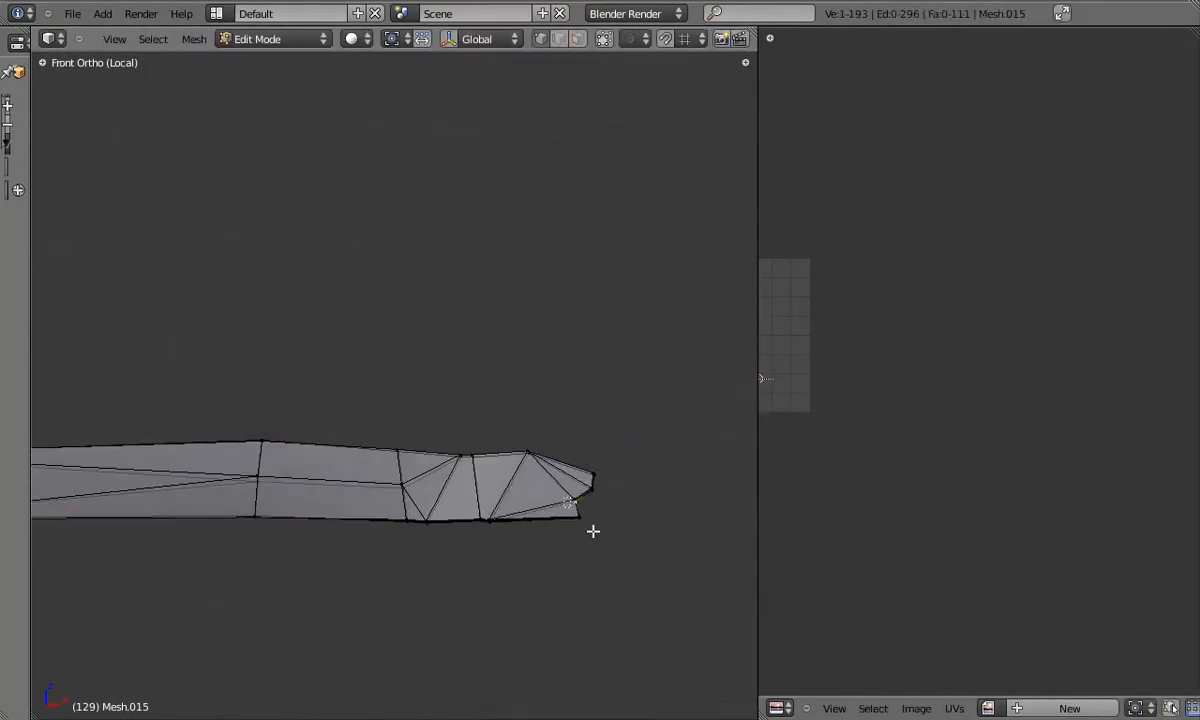
{"action": "key", "text": "Tab"}
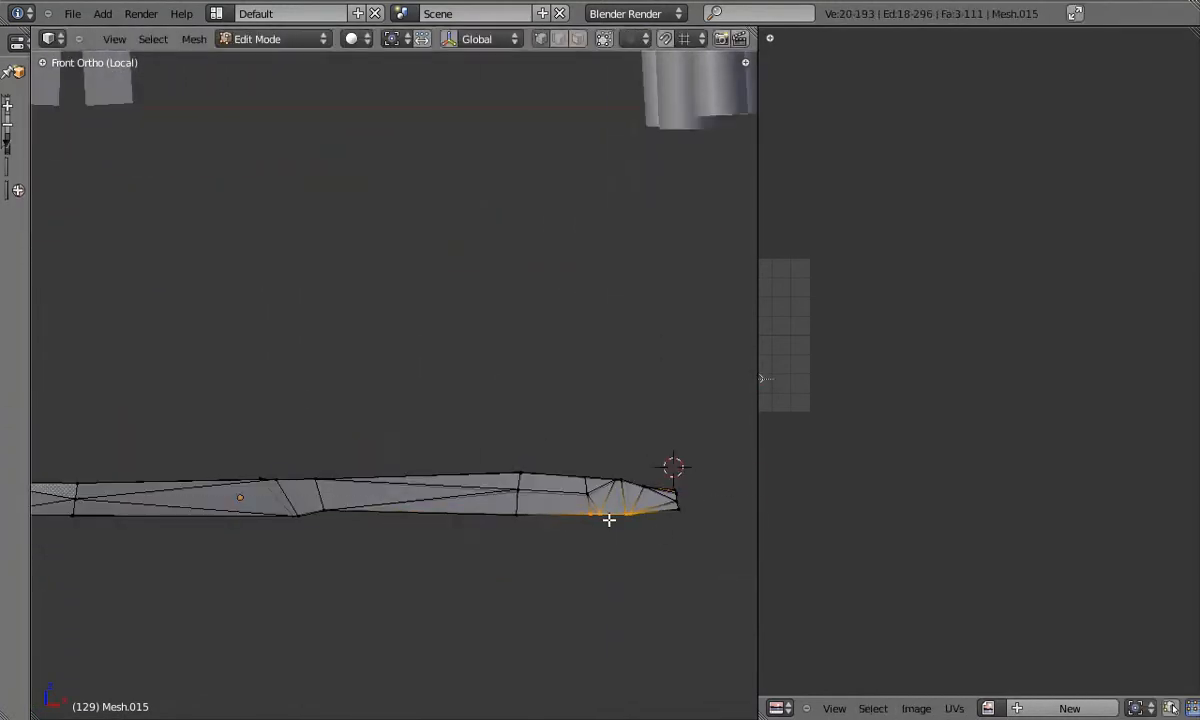
{"action": "left_click", "coordinate": [609, 519]}
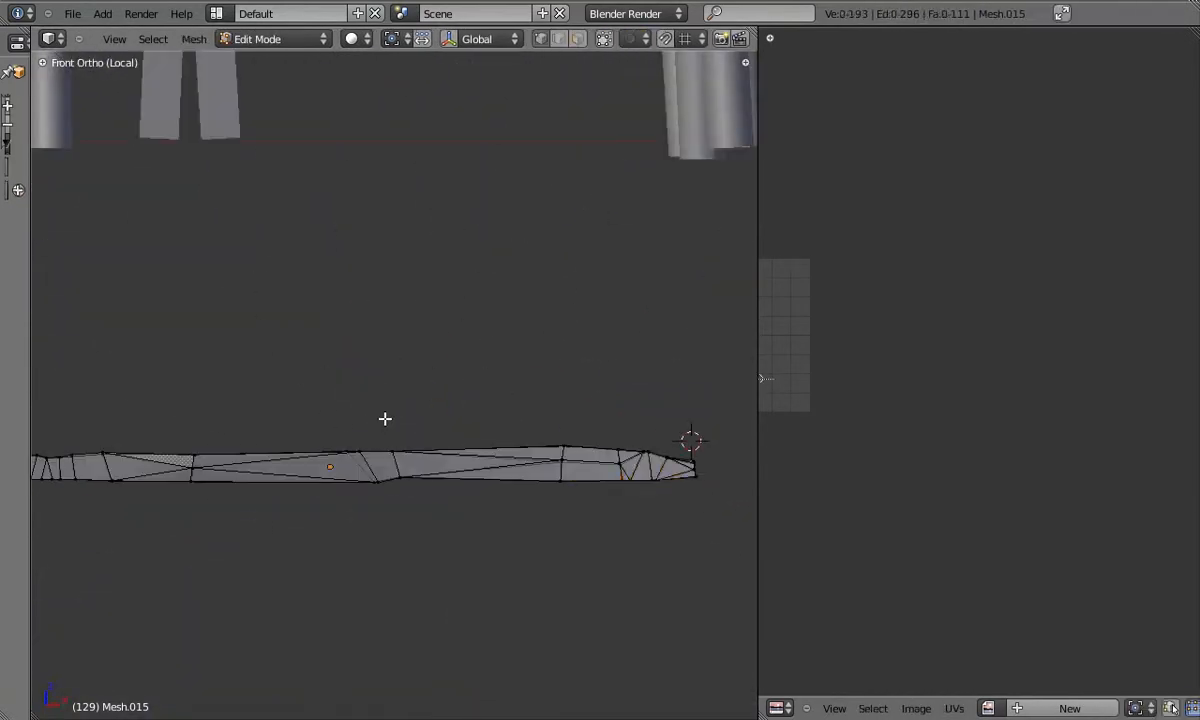
Thicken the rail copy by scaling its whole mesh along the Z axis
{"action": "key", "text": "a"}
{"action": "key", "text": "s"}
{"action": "key", "text": "z"}
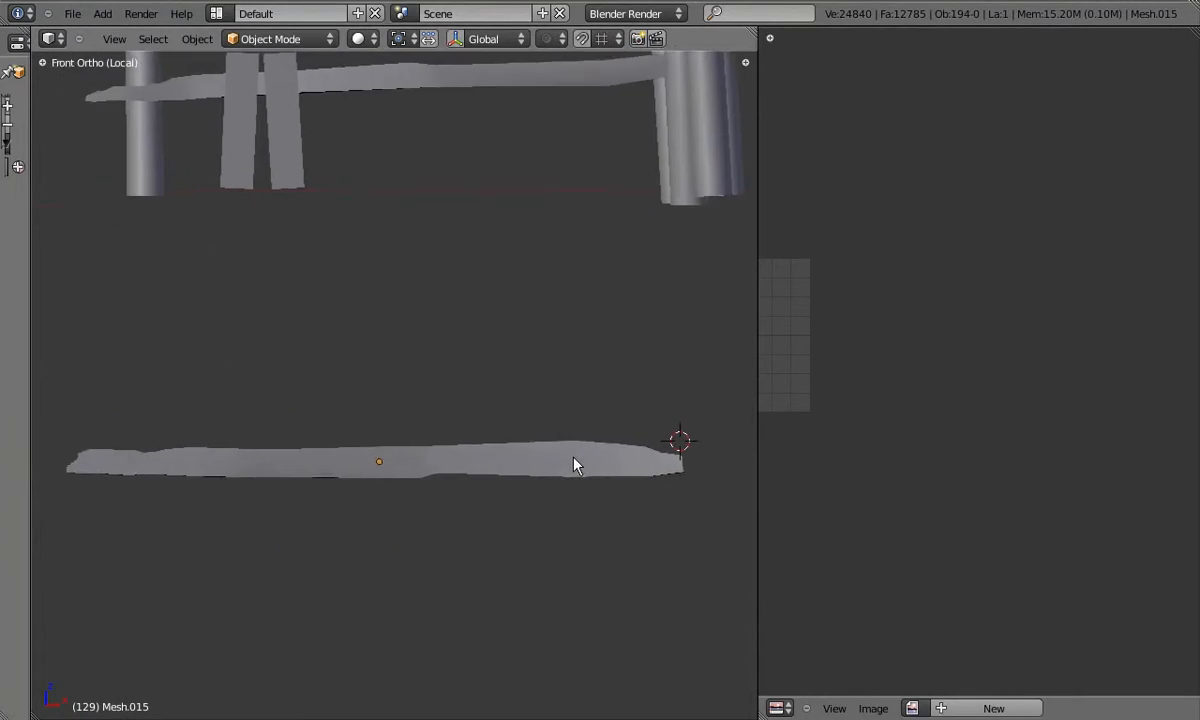
Scale and reposition the UVs of the rail copy's selected faces in the UV editor
{"action": "key", "text": "Tab"}
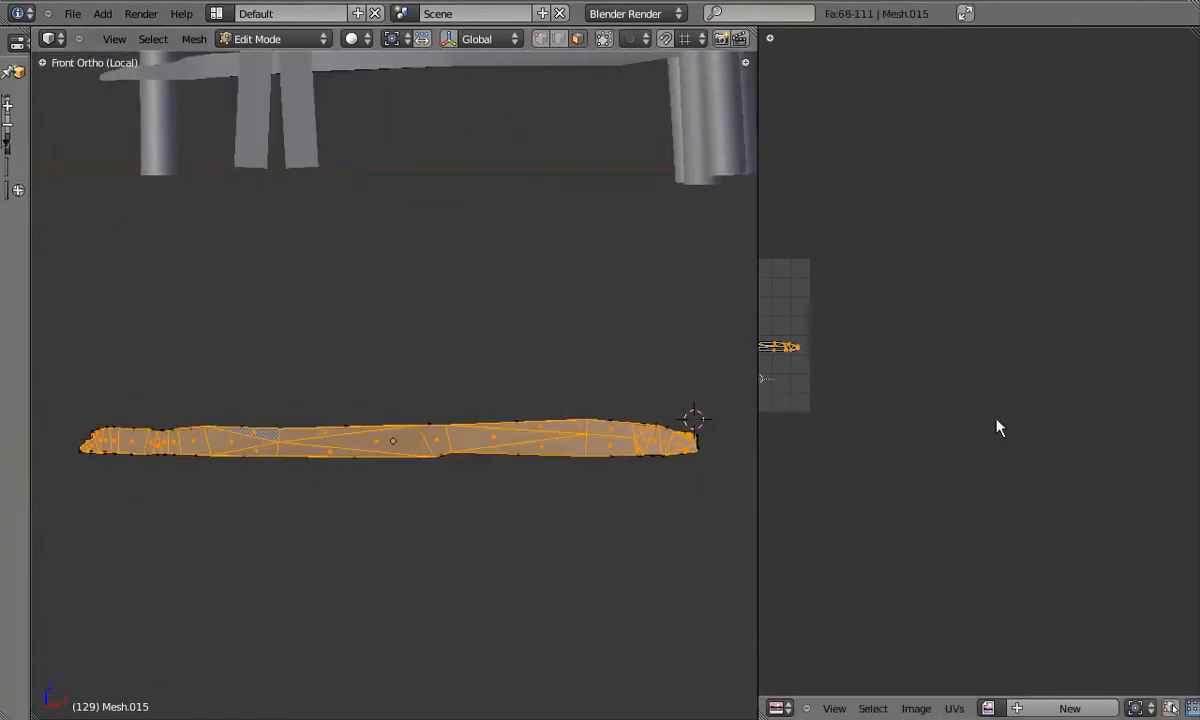
{"action": "middle_click_drag", "start_coordinate": [810, 370], "coordinate": [1059, 398]}
{"action": "key", "text": "a"}
{"action": "key", "text": "a"}
{"action": "key", "text": "s"}
{"action": "left_click", "coordinate": [1123, 423]}
{"action": "key", "text": "g"}
{"action": "left_click", "coordinate": [834, 424]}
Move the reshaped rail copy up between the posts, beneath the other two rails
{"action": "key", "text": "a"}
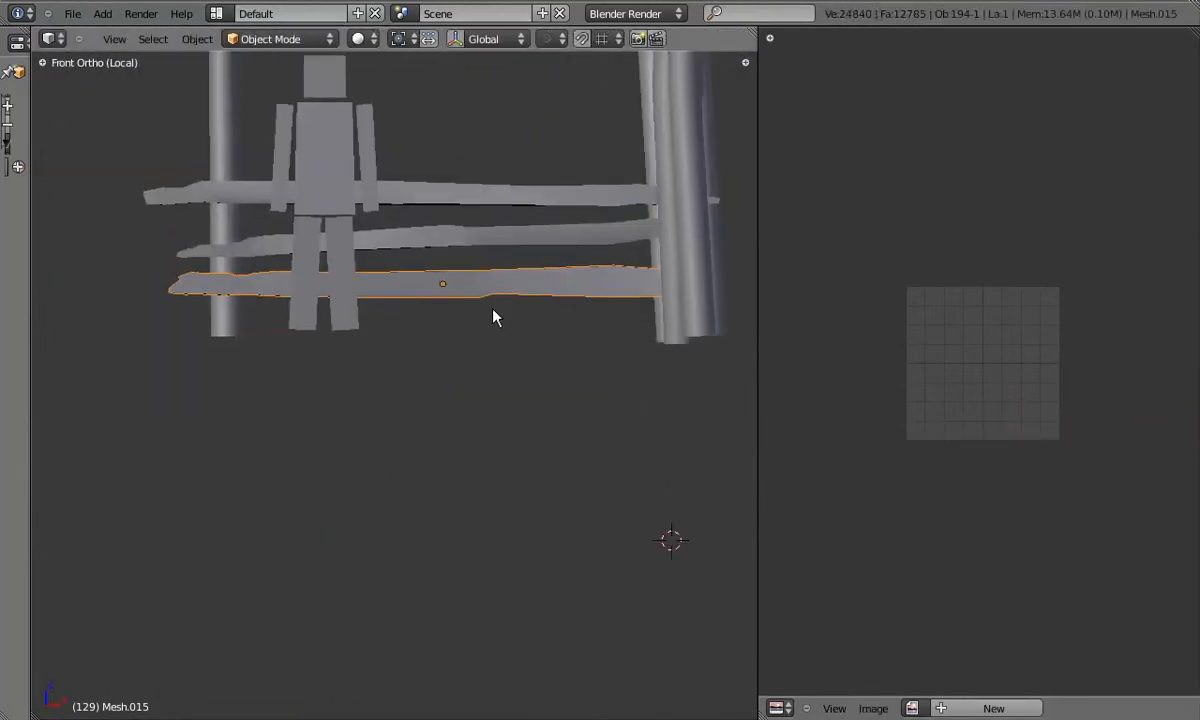
{"action": "scroll", "coordinate": [674, 360], "scroll_direction": "down", "scroll_amount": 2}
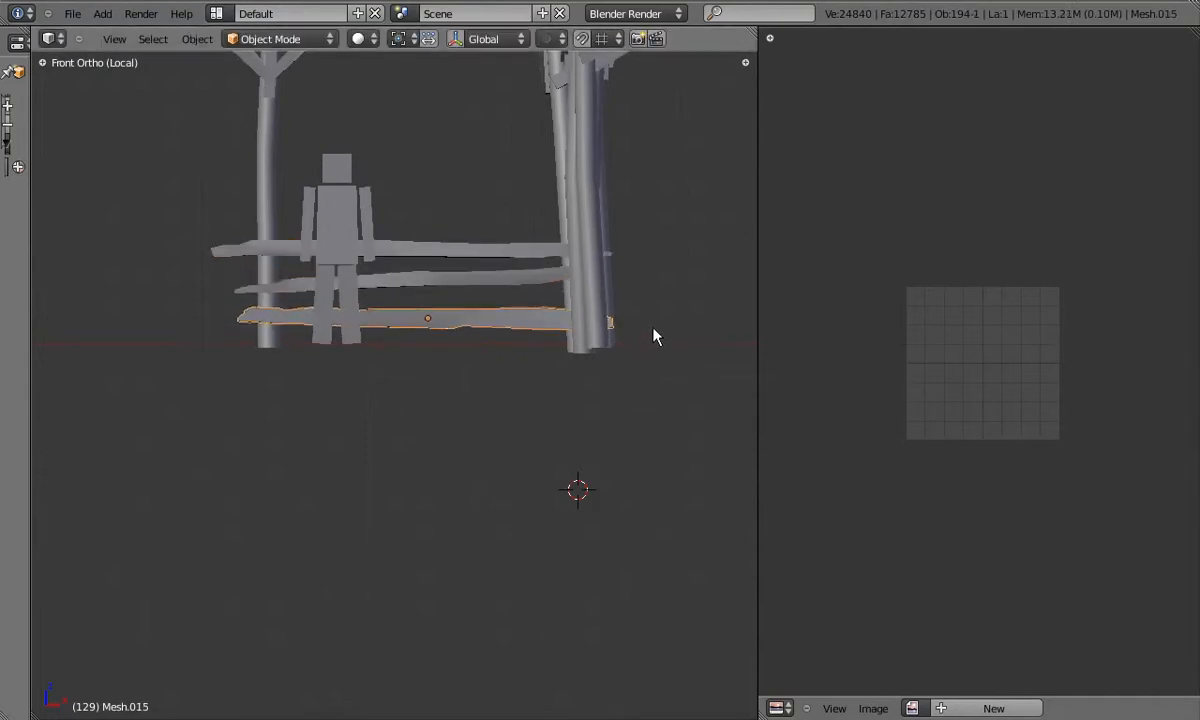
{"action": "left_click", "coordinate": [651, 327]}
Shorten the upper rail's right end by pulling its tip vertices inward in wireframe front view
{"action": "right_click", "coordinate": [538, 283]}
{"action": "scroll", "coordinate": [476, 295], "scroll_direction": "up", "scroll_amount": 2}
{"action": "key", "text": "a"}
{"action": "middle_click_drag", "start_coordinate": [477, 293], "coordinate": [537, 352]}
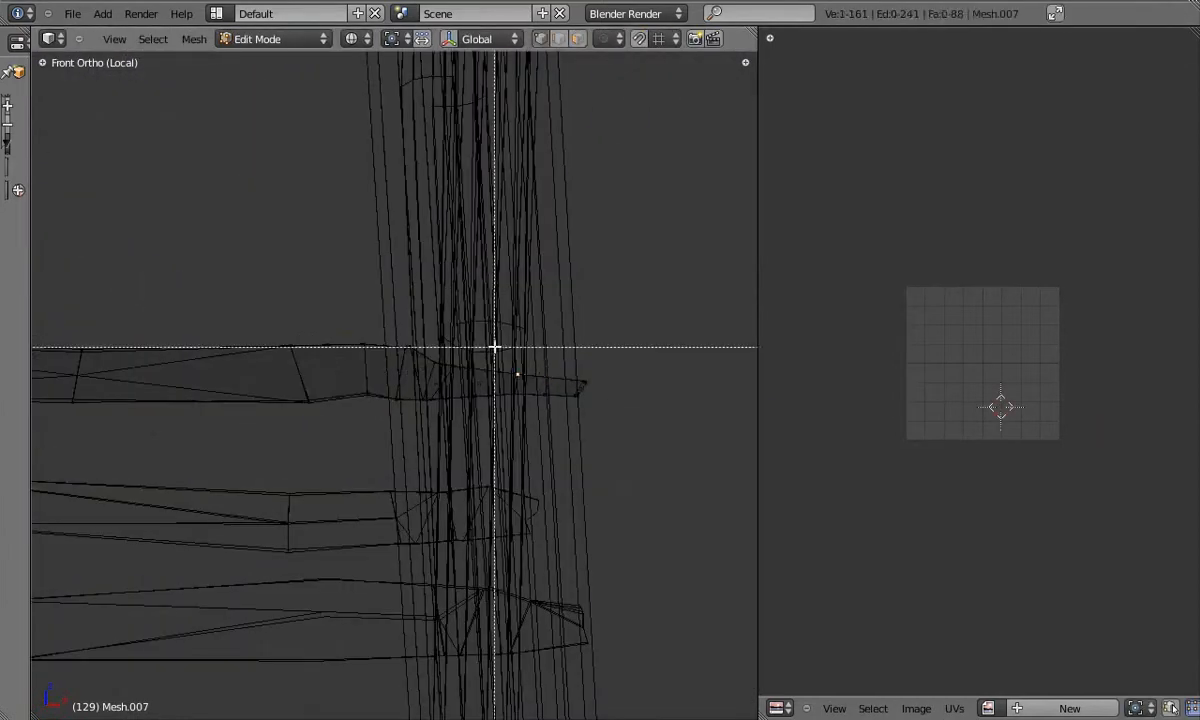
{"action": "left_click", "coordinate": [507, 374]}
{"action": "right_click", "coordinate": [532, 374]}
{"action": "key", "text": "b"}
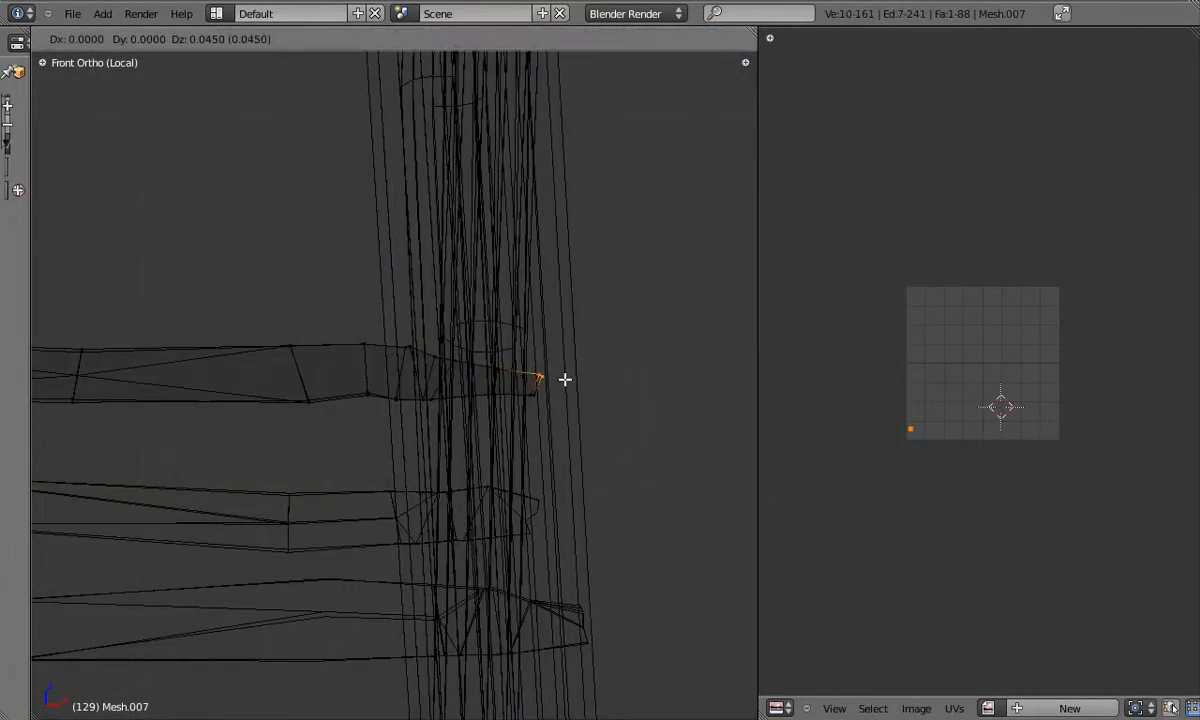
{"action": "right_click", "coordinate": [543, 378]}
Lower individual vertices on the top and bottom edges near the upper rail's right end
{"action": "key", "text": "Tab"}
{"action": "scroll", "coordinate": [504, 364], "scroll_direction": "down", "scroll_amount": 3}
{"action": "scroll", "coordinate": [520, 345], "scroll_direction": "up", "scroll_amount": 6}
{"action": "key", "text": "Tab"}
{"action": "key", "text": "Tab"}
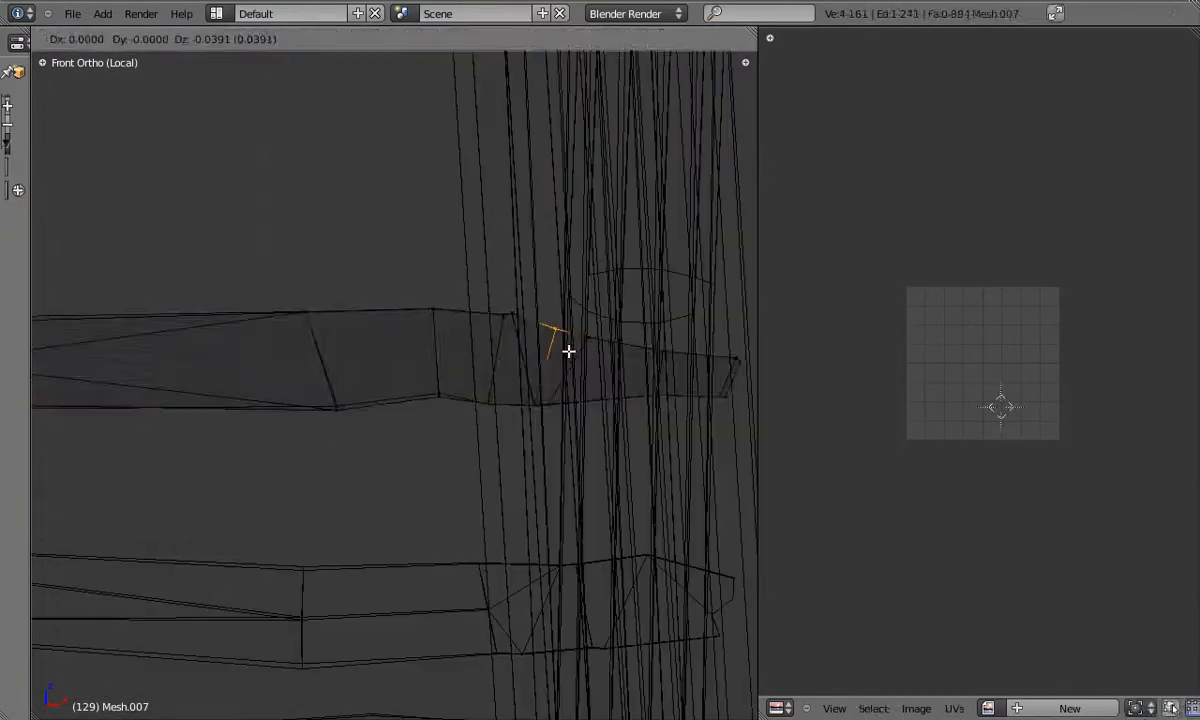
{"action": "key", "text": "Tab"}
{"action": "scroll", "coordinate": [488, 359], "scroll_direction": "down", "scroll_amount": 2}
{"action": "scroll", "coordinate": [572, 367], "scroll_direction": "down", "scroll_amount": 2}
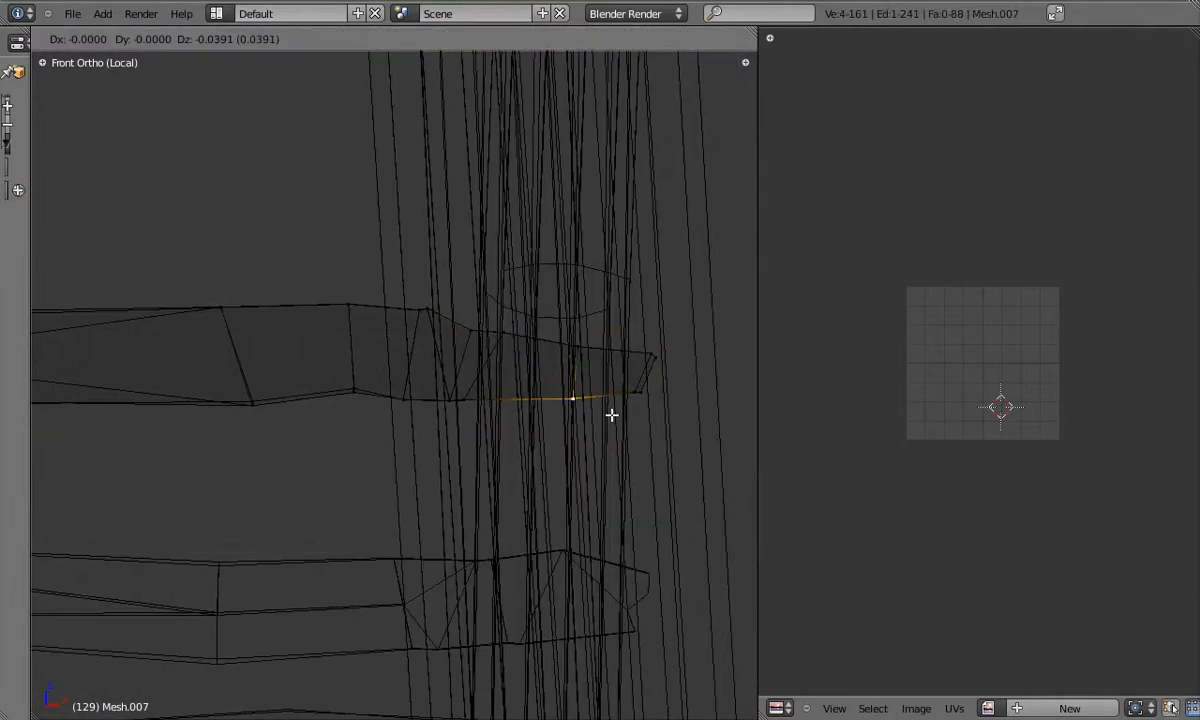
{"action": "key", "text": "Tab"}
{"action": "scroll", "coordinate": [544, 375], "scroll_direction": "down", "scroll_amount": 2}
{"action": "scroll", "coordinate": [552, 380], "scroll_direction": "down", "scroll_amount": 2}
{"action": "key", "text": "z"}
{"action": "middle_click_drag", "start_coordinate": [552, 380], "coordinate": [613, 391]}
{"action": "key", "text": "KP_1"}
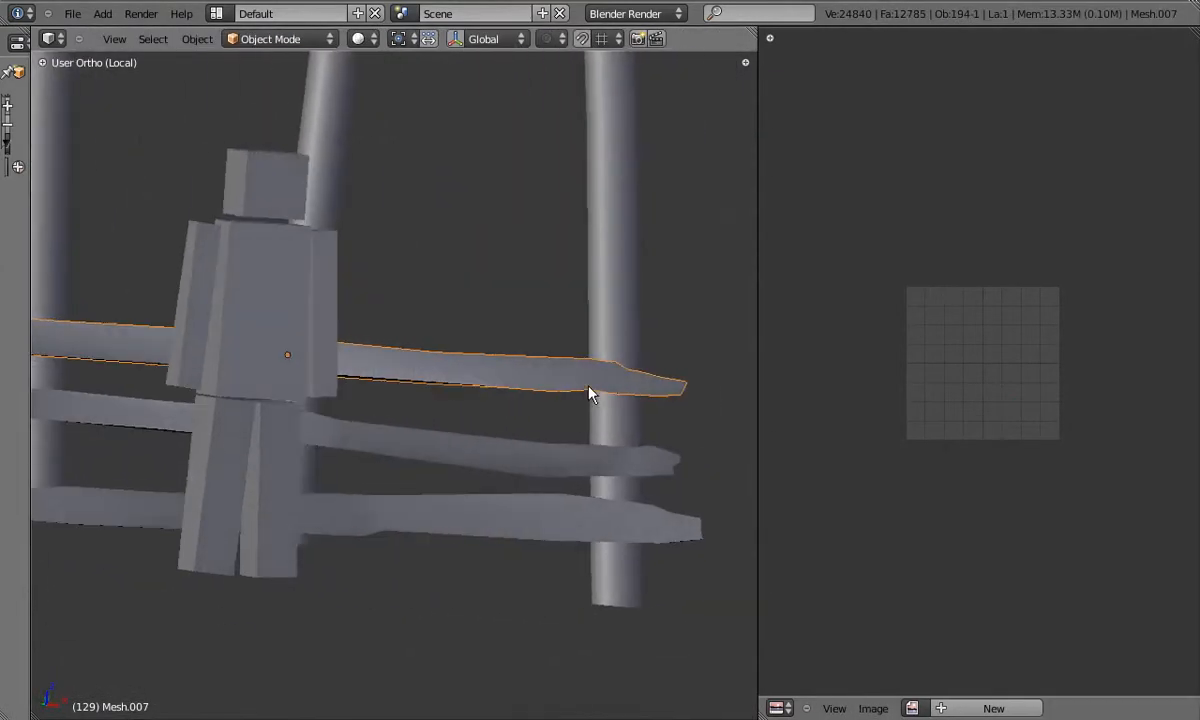
Shorten the upper rail's left end by sliding its end section inward about 0.27 along the X axis
{"action": "middle_click_drag", "start_coordinate": [306, 362], "coordinate": [666, 366], "text": "shift"}
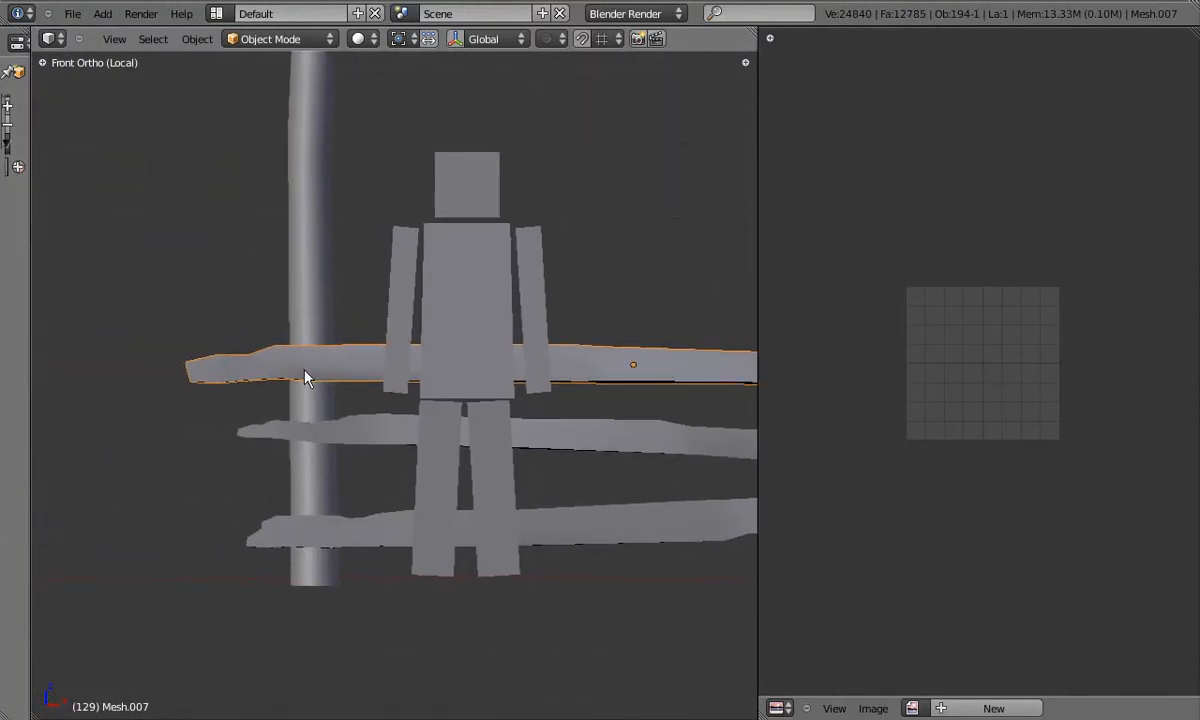
{"action": "key", "text": "Tab"}
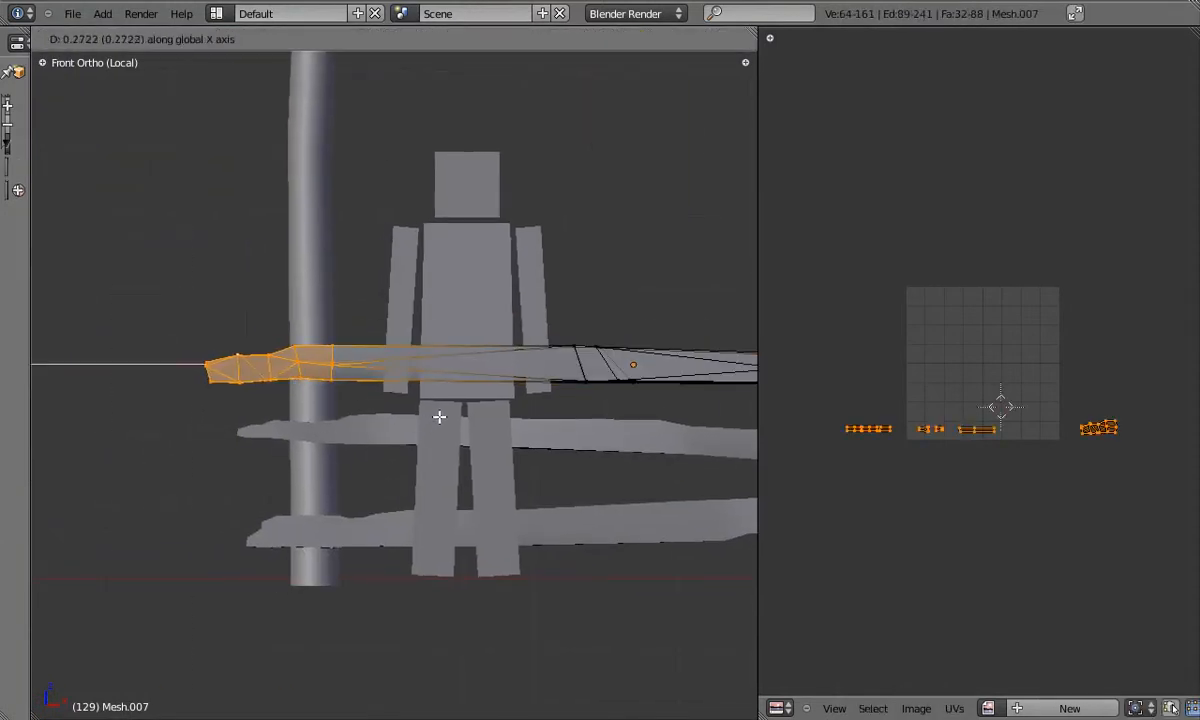
{"action": "left_click", "coordinate": [439, 418]}
{"action": "key", "text": "Tab"}
Shift the upper rail along the Y axis toward the post and try a rotation about Z
{"action": "middle_click_drag", "start_coordinate": [329, 366], "coordinate": [520, 404]}
{"action": "mouse_move", "coordinate": [289, 379]}
{"action": "middle_mouse_down"}
{"action": "mouse_move", "coordinate": [300, 378]}
{"action": "mouse_move", "coordinate": [276, 376]}
{"action": "middle_mouse_up"}
{"action": "key", "text": "KP_Decimal"}
{"action": "mouse_move", "coordinate": [386, 371]}
{"action": "middle_mouse_down"}
{"action": "mouse_move", "coordinate": [413, 377]}
{"action": "mouse_move", "coordinate": [402, 383]}
{"action": "middle_mouse_up"}
{"action": "key", "text": "g"}
{"action": "key", "text": "y"}
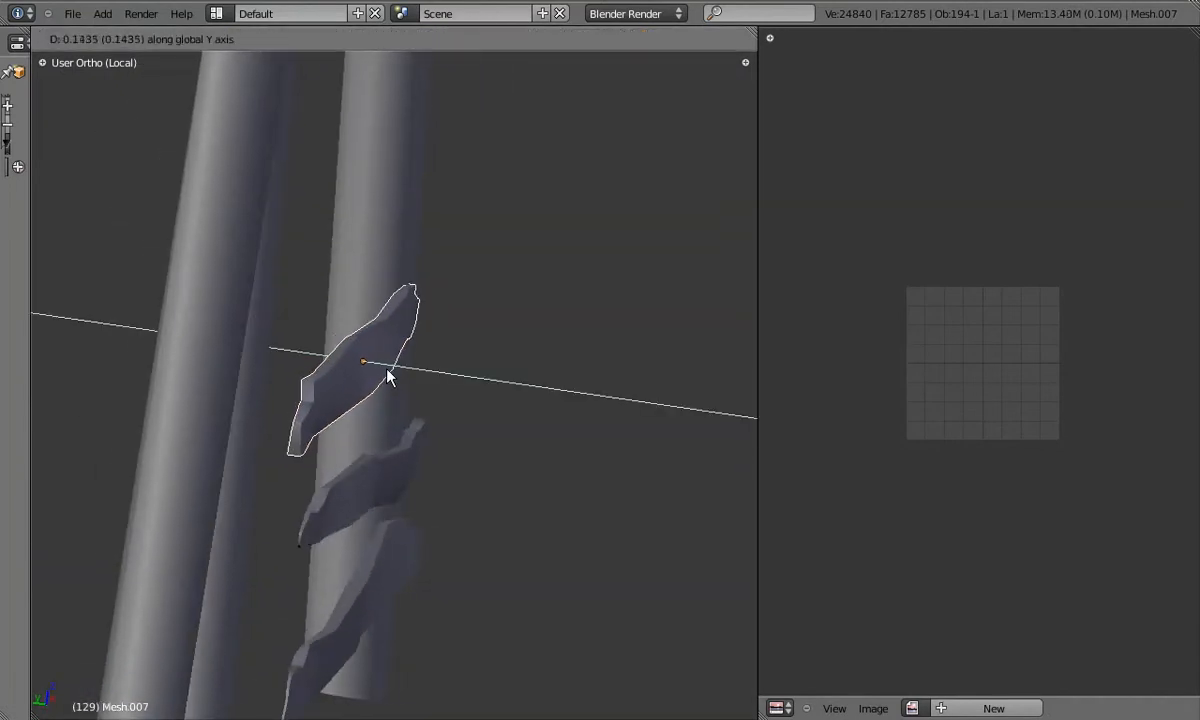
{"action": "key", "text": "r"}
{"action": "key", "text": "z"}
{"action": "right_click", "coordinate": [510, 367]}
Rotate the upper rail about the Z axis and move it to sit against the posts
{"action": "key", "text": "r"}
{"action": "key", "text": "z"}
{"action": "left_click", "coordinate": [573, 329]}
{"action": "key", "text": "g"}
{"action": "left_click", "coordinate": [561, 329]}
{"action": "key", "text": "r"}
{"action": "key", "text": "z"}
{"action": "left_click", "coordinate": [560, 340]}
Fine-tune the upper rail's position against the posts and turn it slightly more about Z
{"action": "middle_click_drag", "start_coordinate": [533, 343], "coordinate": [378, 368]}
{"action": "key", "text": "g"}
{"action": "key", "text": "z"}
{"action": "left_click", "coordinate": [472, 348]}
{"action": "key", "text": "r"}
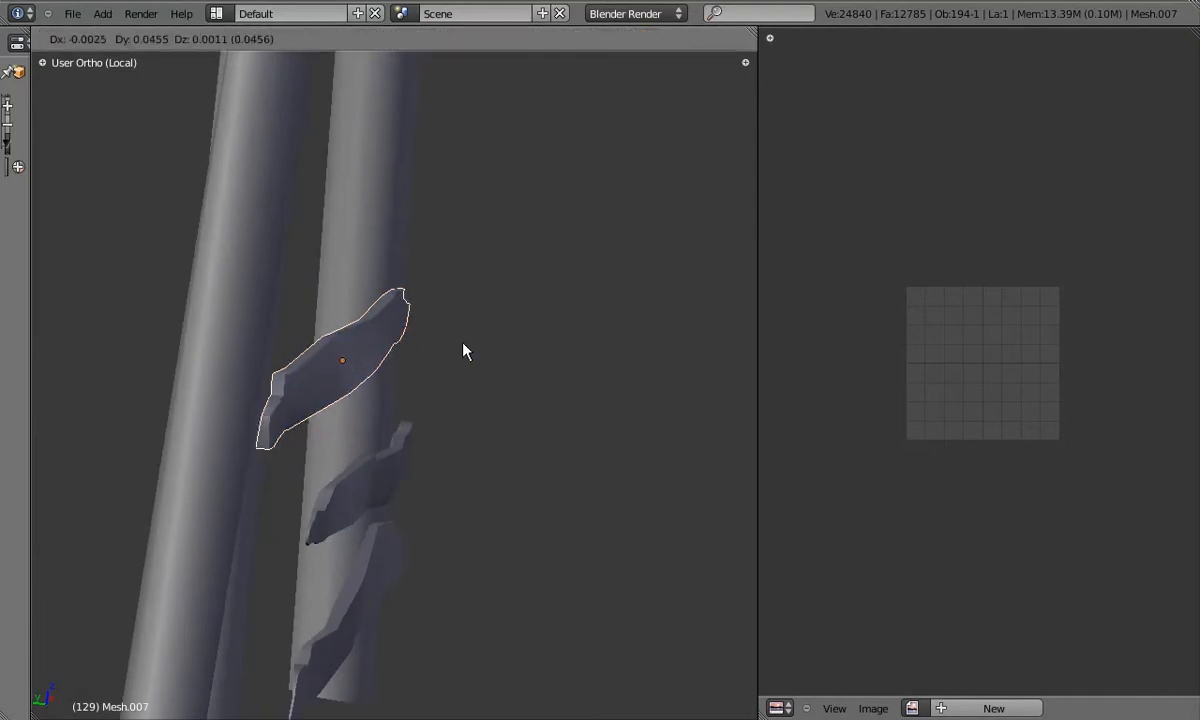
{"action": "key", "text": "z"}
{"action": "left_click", "coordinate": [455, 348]}
Rotate the middle rail about the Z axis to align it with the posts
{"action": "scroll", "coordinate": [437, 305], "scroll_direction": "up", "scroll_amount": 3}
{"action": "middle_click_drag", "start_coordinate": [437, 305], "coordinate": [397, 395]}
{"action": "right_click", "coordinate": [298, 392]}
{"action": "scroll", "coordinate": [300, 392], "scroll_direction": "up", "scroll_amount": 4}
{"action": "key", "text": "KP_5"}
{"action": "scroll", "coordinate": [375, 394], "scroll_direction": "up", "scroll_amount": 3}
{"action": "middle_click_drag", "start_coordinate": [513, 363], "coordinate": [429, 395]}
{"action": "middle_click_drag", "start_coordinate": [563, 367], "coordinate": [428, 433]}
{"action": "key", "text": "KP_5"}
{"action": "key", "text": "r"}
{"action": "key", "text": "z"}
{"action": "left_click", "coordinate": [613, 354]}
Rotate the lowest rail about Z, then refine its tilt with a free rotation
{"action": "right_click", "coordinate": [520, 527]}
{"action": "middle_click_drag", "start_coordinate": [520, 527], "coordinate": [462, 465]}
{"action": "key", "text": "r"}
{"action": "key", "text": "z"}
{"action": "left_click", "coordinate": [655, 430]}
{"action": "key", "text": "r"}
{"action": "key", "text": "r"}
{"action": "left_click", "coordinate": [643, 429]}
In front wireframe view, box-select the underside vertices of the lowest rail near the thick post cluster
{"action": "key", "text": "KP_1"}
{"action": "key", "text": "z"}
{"action": "scroll", "coordinate": [638, 461], "scroll_direction": "down", "scroll_amount": 4}
{"action": "middle_click_drag", "start_coordinate": [640, 461], "coordinate": [300, 445], "text": "shift"}
{"action": "key", "text": "Tab"}
{"action": "key", "text": "b"}
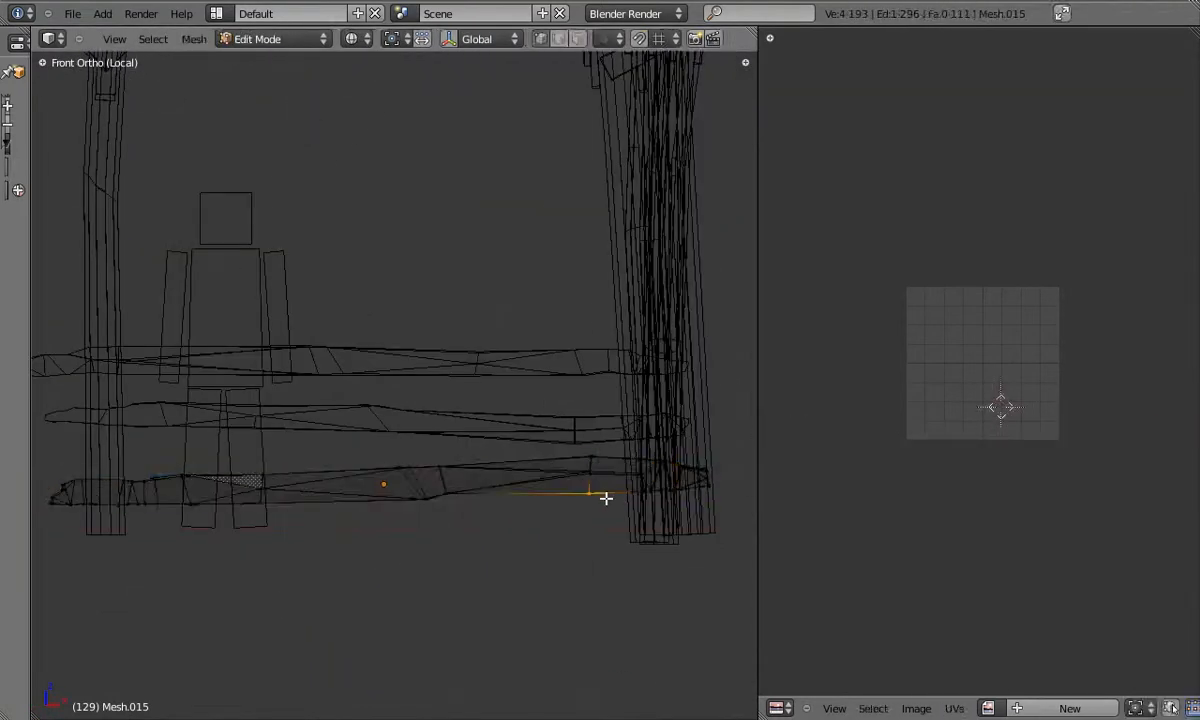
{"action": "key", "text": "Escape"}
{"action": "key", "text": "Tab"}
Move the vertices on the underside of the lowest rail, just past its midpoint, to refine its outline
{"action": "key", "text": "z"}
{"action": "scroll", "coordinate": [590, 483], "scroll_direction": "down", "scroll_amount": 2}
{"action": "scroll", "coordinate": [530, 485], "scroll_direction": "up", "scroll_amount": 3}
{"action": "key", "text": "Tab"}
{"action": "key", "text": "b"}
{"action": "left_click_drag", "start_coordinate": [468, 482], "coordinate": [438, 508]}
{"action": "key", "text": "g"}
{"action": "left_click", "coordinate": [447, 494]}
{"action": "key", "text": "Tab"}
Examine in perspective how the lowest rail and its end vertices sit against the posts
{"action": "key", "text": "z"}
{"action": "scroll", "coordinate": [500, 478], "scroll_direction": "down", "scroll_amount": 3}
{"action": "key", "text": "z"}
{"action": "key", "text": "a"}
{"action": "key", "text": "KP_5"}
{"action": "scroll", "coordinate": [487, 441], "scroll_direction": "down", "scroll_amount": 3}
{"action": "middle_click_drag", "start_coordinate": [485, 439], "coordinate": [297, 420]}
{"action": "scroll", "coordinate": [400, 415], "scroll_direction": "up", "scroll_amount": 4}
{"action": "key", "text": "Tab"}
{"action": "right_click", "coordinate": [463, 549]}
{"action": "key", "text": "Tab"}
Expand the vertex selection on the middle rail and rotate those vertices to adjust its shape
{"action": "right_click", "coordinate": [457, 411]}
{"action": "key", "text": "Tab"}
{"action": "middle_click_drag", "start_coordinate": [362, 459], "coordinate": [416, 467]}
{"action": "key", "text": "Tab"}
{"action": "scroll", "coordinate": [432, 397], "scroll_direction": "down", "scroll_amount": 4}
{"action": "key", "text": "Tab"}
{"action": "key", "text": "ctrl+KP_Add"}
{"action": "key", "text": "r"}
{"action": "left_click", "coordinate": [570, 386]}
{"action": "key", "text": "Tab"}
{"action": "key", "text": "a"}
{"action": "scroll", "coordinate": [359, 376], "scroll_direction": "up", "scroll_amount": 5}
{"action": "scroll", "coordinate": [359, 376], "scroll_direction": "down", "scroll_amount": 5}
{"action": "middle_click_drag", "start_coordinate": [286, 407], "coordinate": [449, 466]}
{"action": "scroll", "coordinate": [445, 419], "scroll_direction": "up", "scroll_amount": 3}
{"action": "key", "text": "Tab"}
{"action": "key", "text": "a"}
{"action": "key", "text": "b"}
{"action": "key", "text": "Tab"}
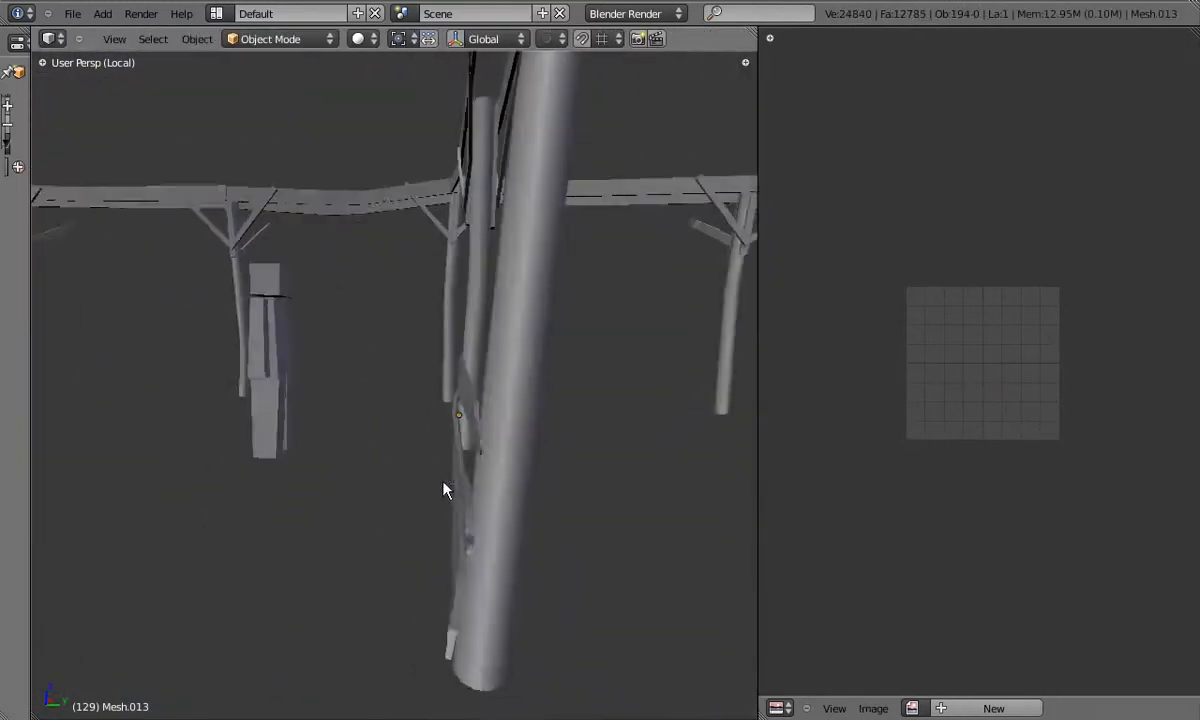
Box-select the vertices at the near end of the upper rail and reposition them against the post
{"action": "right_click", "coordinate": [462, 415]}
{"action": "key", "text": "Tab"}
{"action": "key", "text": "b"}
{"action": "left_click_drag", "start_coordinate": [425, 345], "coordinate": [488, 424]}
{"action": "middle_click_drag", "start_coordinate": [488, 424], "coordinate": [436, 402]}
{"action": "left_click", "coordinate": [472, 390]}
{"action": "key", "text": "Tab"}
{"action": "key", "text": "a"}
{"action": "scroll", "coordinate": [472, 390], "scroll_direction": "down", "scroll_amount": 3}
{"action": "middle_click_drag", "start_coordinate": [472, 390], "coordinate": [456, 435]}
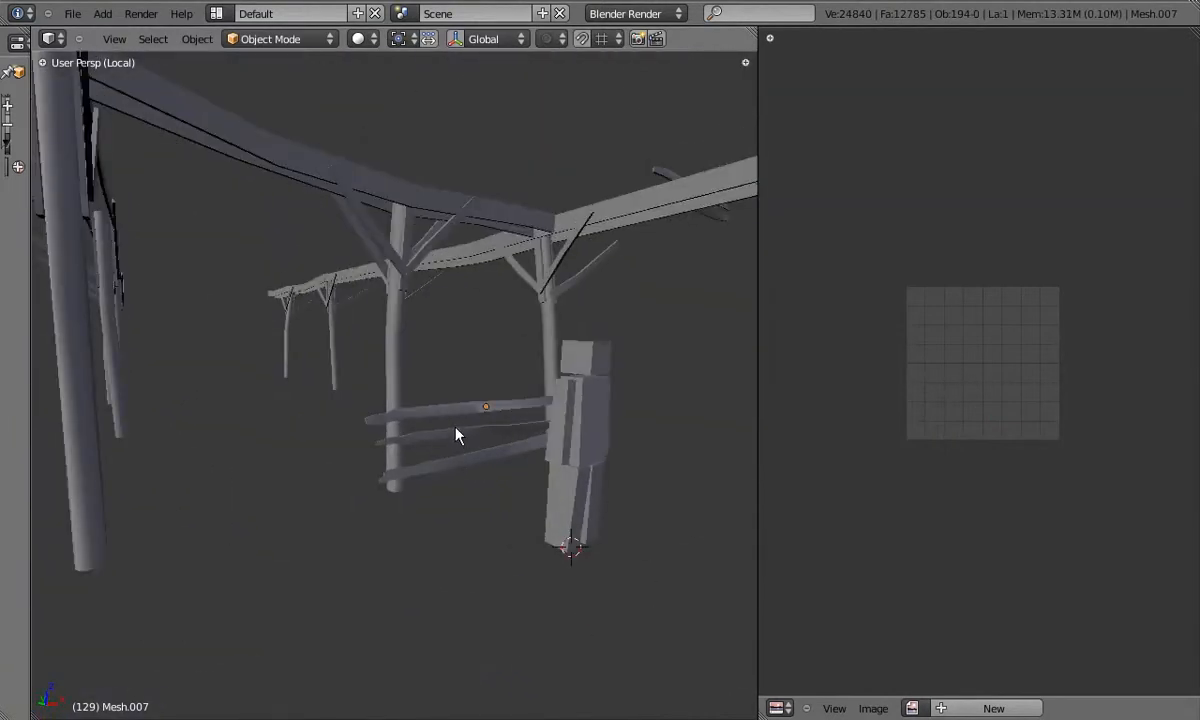
Select all three rails and duplicate them into the neighbouring bay on the other side of the central post
{"action": "key", "text": "z"}
{"action": "key", "text": "KP_1"}
{"action": "right_click", "coordinate": [531, 431]}
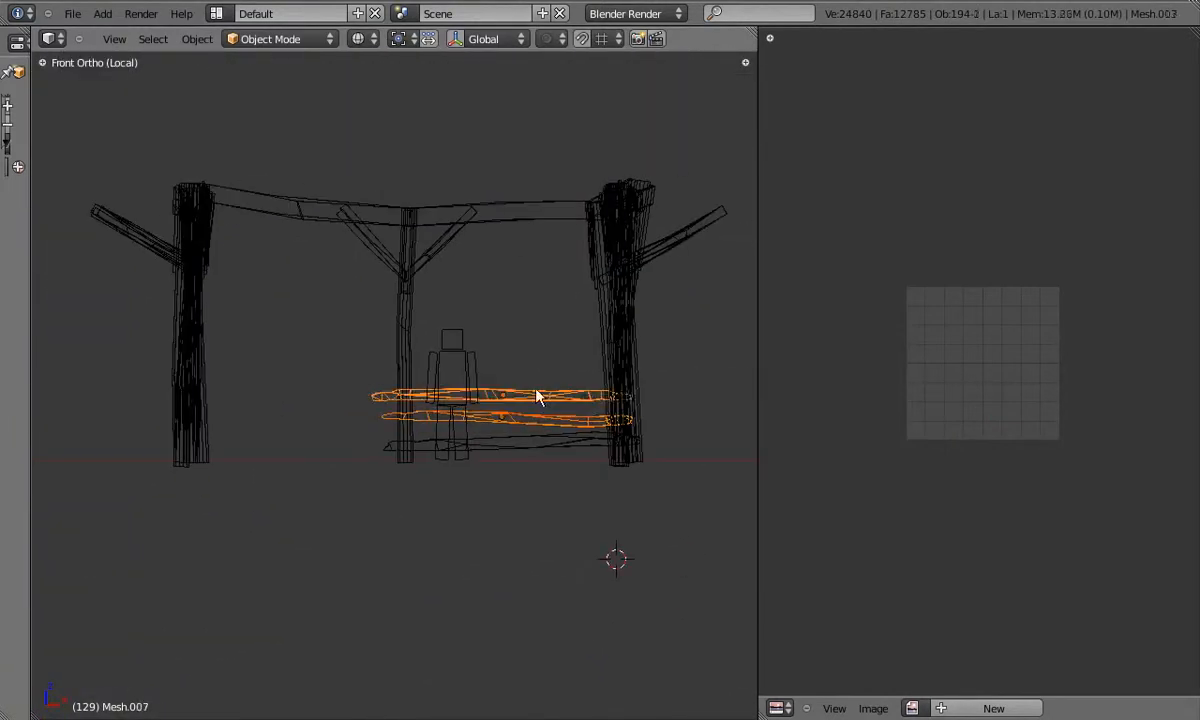
{"action": "left_click", "coordinate": [181, 492], "text": "ctrl"}
Flip the three copied rails together with a snapped rotation in the right view
{"action": "key", "text": "KP_3"}
{"action": "key", "text": "r"}
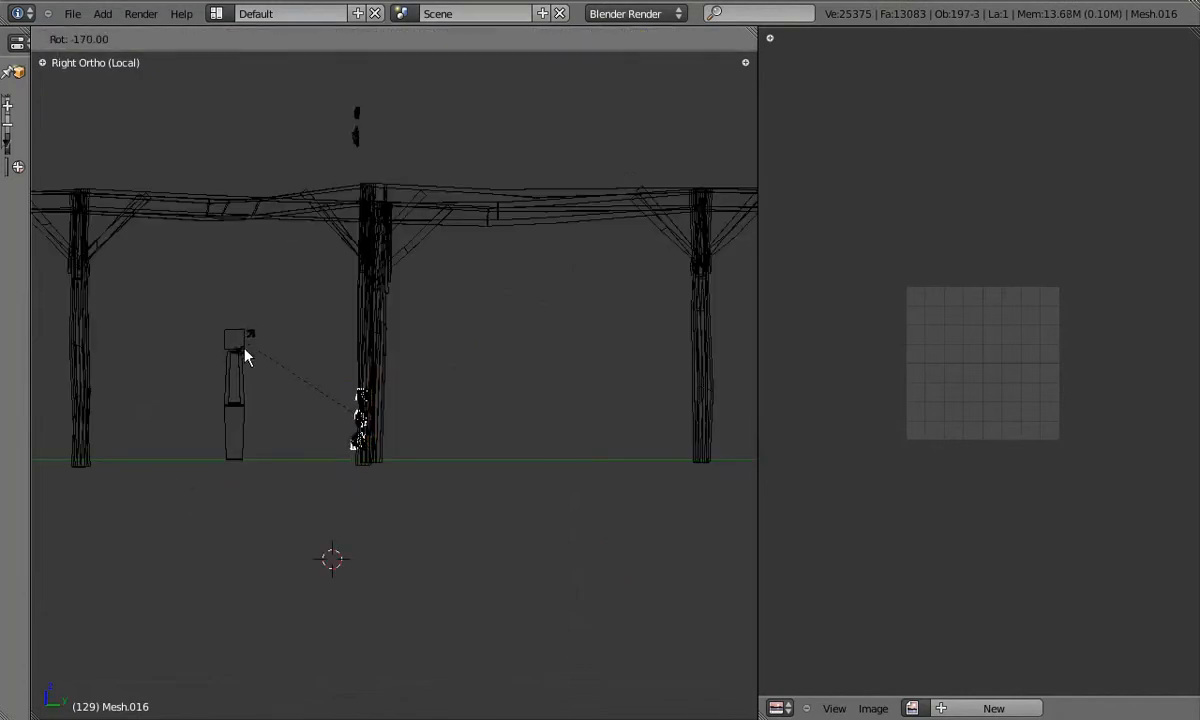
{"action": "left_click", "coordinate": [245, 339], "text": "ctrl"}
Move the lowest copied rail along the Z axis and adjust its tilt in the front view
{"action": "key", "text": "KP_1"}
{"action": "key", "text": "z"}
{"action": "scroll", "coordinate": [370, 385], "scroll_direction": "up", "scroll_amount": 5}
{"action": "middle_click_drag", "start_coordinate": [376, 389], "coordinate": [455, 413]}
{"action": "right_click", "coordinate": [461, 434]}
{"action": "key", "text": "g"}
{"action": "key", "text": "z"}
{"action": "left_click", "coordinate": [465, 432]}
{"action": "key", "text": "KP_1"}
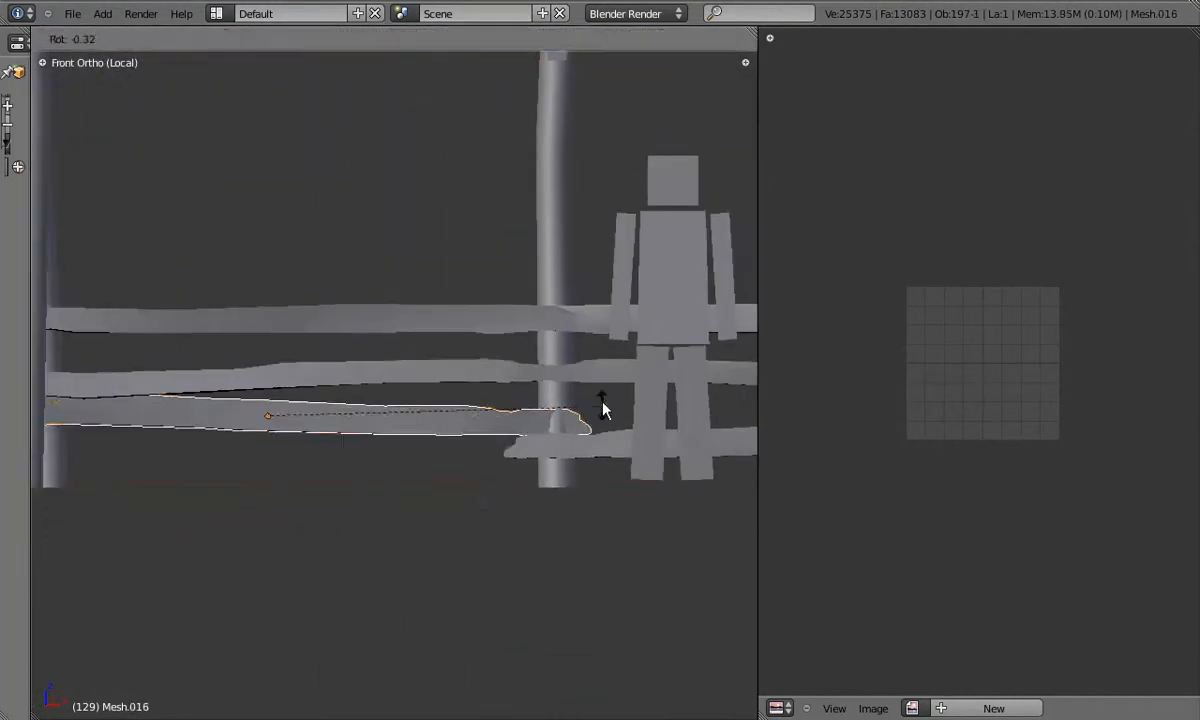
Rotate the middle copied rail about half a turn in the front view
{"action": "middle_click_drag", "start_coordinate": [546, 408], "coordinate": [590, 400], "text": "shift"}
{"action": "key", "text": "g"}
{"action": "key", "text": "r"}
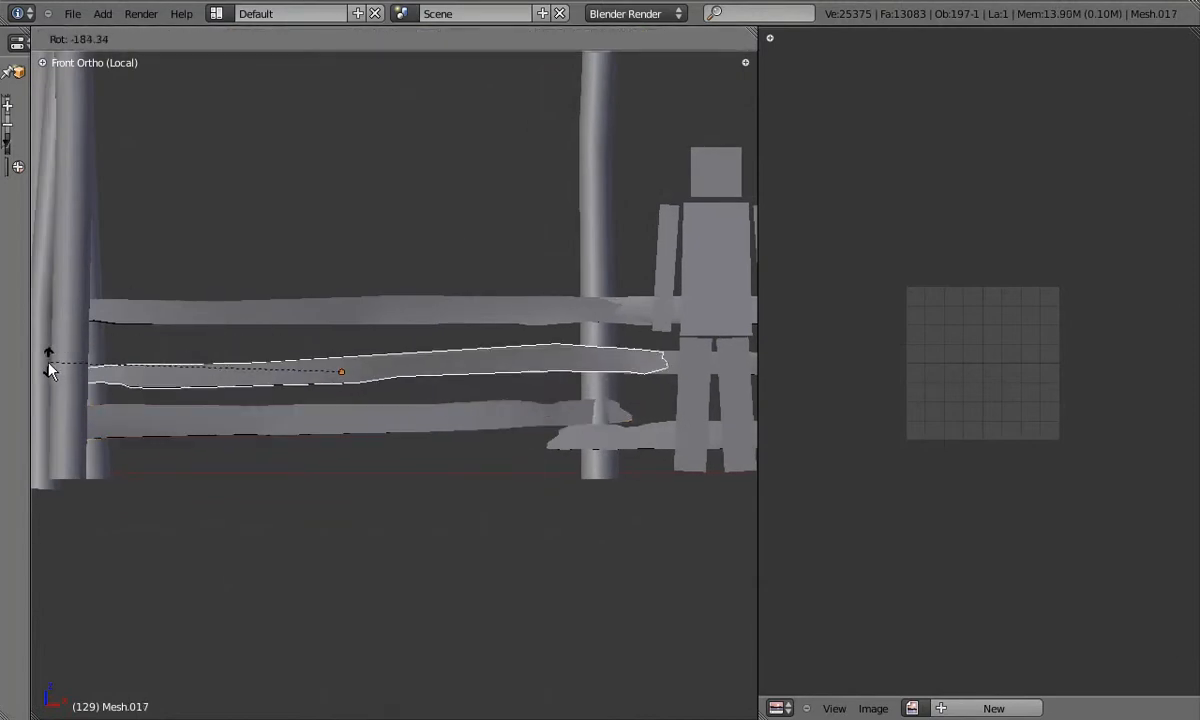
Rotate the lowest copied rail in the front view and shift it between the posts
{"action": "right_click", "coordinate": [410, 416]}
{"action": "key", "text": "r"}
{"action": "left_click", "coordinate": [191, 479]}
{"action": "right_click", "coordinate": [580, 437]}
{"action": "key", "text": "r"}
{"action": "key", "text": "g"}
Rotate the lowest copied rail about the Z axis to align it with the posts
{"action": "middle_click_drag", "start_coordinate": [686, 422], "coordinate": [567, 428]}
{"action": "key", "text": "r"}
{"action": "key", "text": "z"}
{"action": "left_click", "coordinate": [584, 395]}
Reposition the lowest copied rail between its posts and refine its angle with a free rotation
{"action": "key", "text": "KP_1"}
{"action": "key", "text": "g"}
{"action": "left_click", "coordinate": [408, 400]}
{"action": "key", "text": "g"}
{"action": "left_click", "coordinate": [551, 404]}
{"action": "key", "text": "r"}
{"action": "key", "text": "r"}
{"action": "left_click", "coordinate": [560, 417]}
Nudge the lowest copied rail in close-up so that it rests against the post, and deselect it
{"action": "scroll", "coordinate": [560, 417], "scroll_direction": "up", "scroll_amount": 4}
{"action": "key", "text": "g"}
{"action": "left_click", "coordinate": [505, 420]}
{"action": "key", "text": "g"}
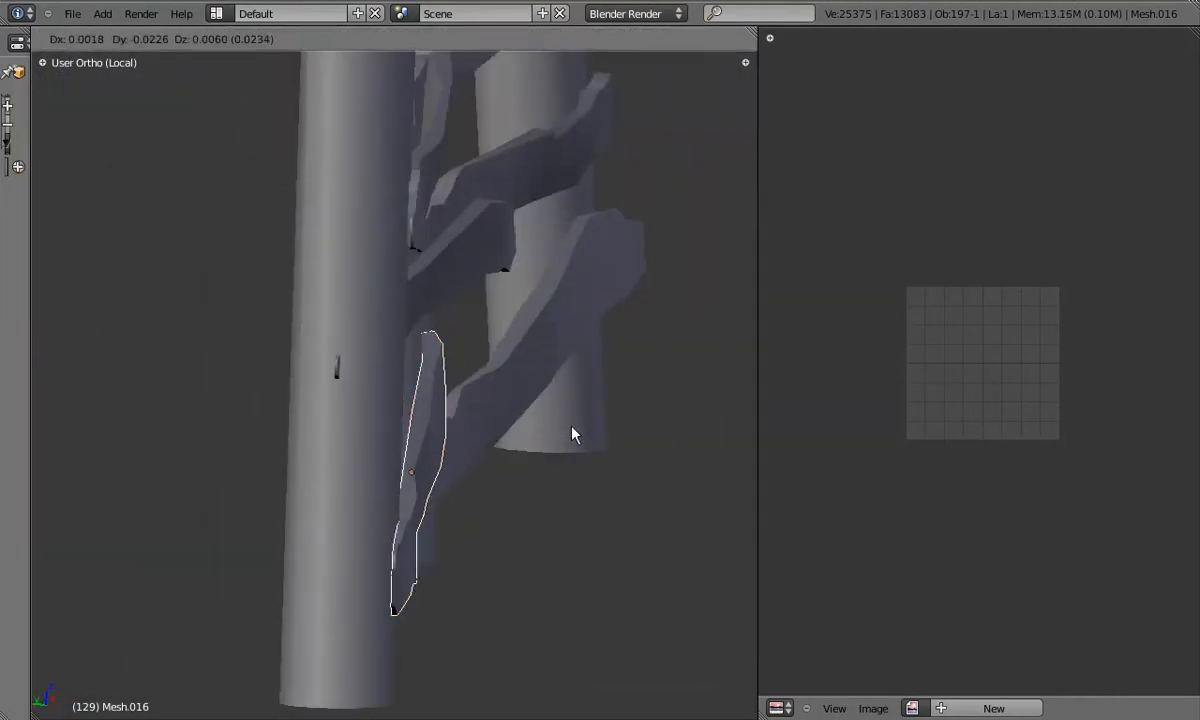
{"action": "left_click", "coordinate": [570, 427]}
{"action": "key", "text": "a"}
Move the middle copied rail up the posts, well clear of the other two copies
{"action": "key", "text": "KP_1"}
{"action": "scroll", "coordinate": [528, 427], "scroll_direction": "down", "scroll_amount": 8}
{"action": "middle_click_drag", "start_coordinate": [490, 415], "coordinate": [308, 410], "text": "shift"}
{"action": "right_click", "coordinate": [450, 383]}
{"action": "key", "text": "g"}
{"action": "left_click", "coordinate": [422, 245]}
Rotate the remaining copied rail and move it down between the posts, just above the lowest copy
{"action": "right_click", "coordinate": [408, 345]}
{"action": "key", "text": "g"}
{"action": "key", "text": "r"}
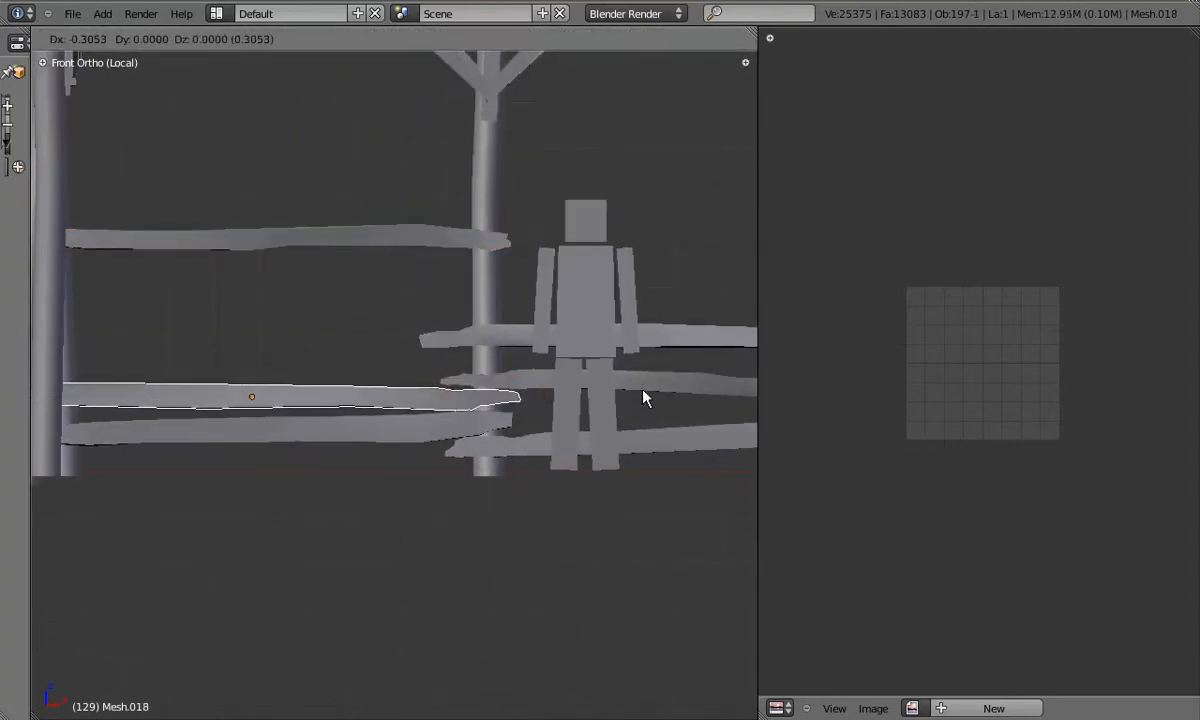
{"action": "left_click", "coordinate": [410, 421]}
{"action": "middle_click_drag", "start_coordinate": [410, 421], "coordinate": [410, 435]}
{"action": "key", "text": "g"}
{"action": "left_click", "coordinate": [488, 371]}
Lower the copied rail above the lowest one by about 0.05 units along Z
{"action": "scroll", "coordinate": [488, 371], "scroll_direction": "up", "scroll_amount": 4}
{"action": "middle_click_drag", "start_coordinate": [488, 371], "coordinate": [553, 400]}
{"action": "key", "text": "KP_1"}
{"action": "scroll", "coordinate": [600, 405], "scroll_direction": "down", "scroll_amount": 3}
{"action": "key", "text": "g"}
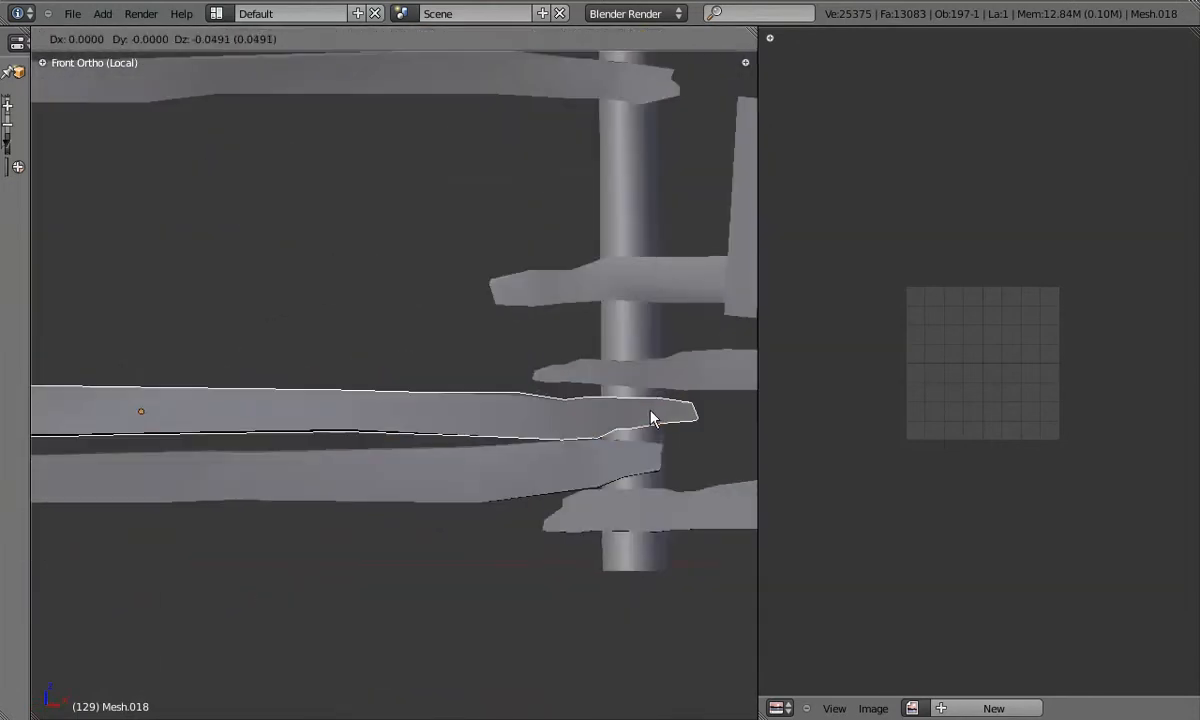
{"action": "left_click", "coordinate": [650, 412]}
Move the raised copied rail down along the Z axis to sit just above the other two copies
{"action": "scroll", "coordinate": [632, 436], "scroll_direction": "down", "scroll_amount": 5}
{"action": "right_click", "coordinate": [592, 302]}
{"action": "key", "text": "g"}
{"action": "key", "text": "z"}
{"action": "left_click", "coordinate": [662, 408]}
{"action": "scroll", "coordinate": [572, 346], "scroll_direction": "up", "scroll_amount": 2}
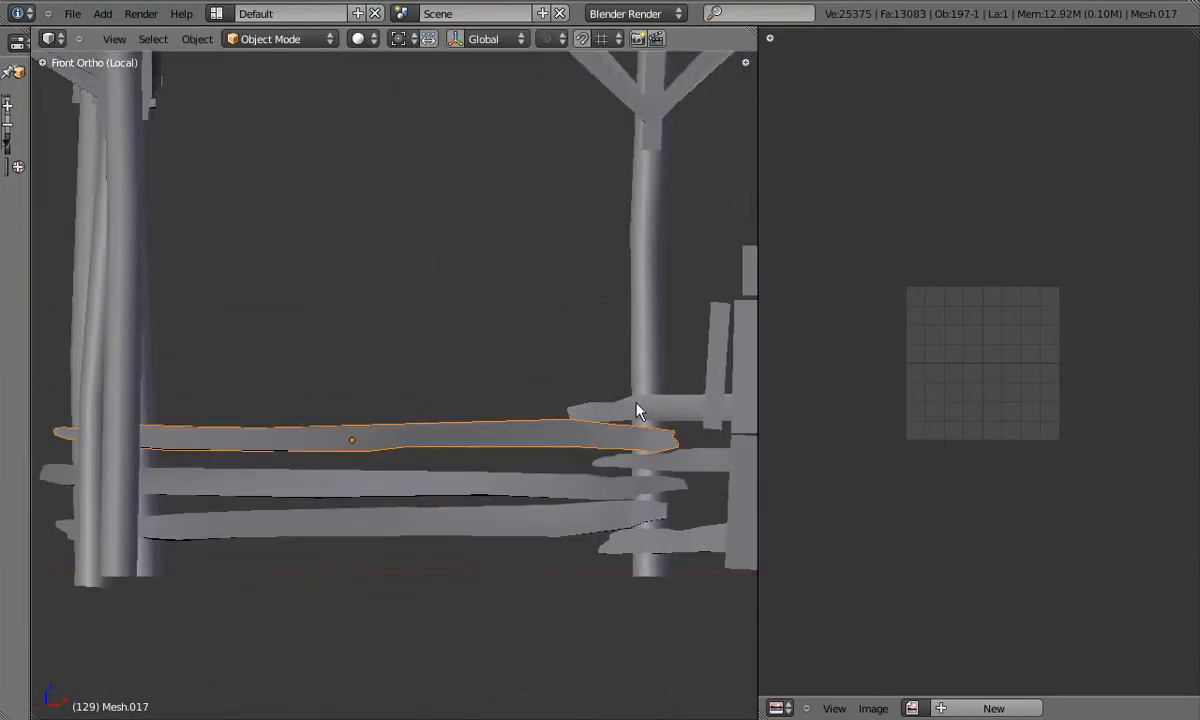
Rotate the top copied rail in small amounts about the Z axis to align it with the posts
{"action": "scroll", "coordinate": [628, 405], "scroll_direction": "up", "scroll_amount": 3}
{"action": "scroll", "coordinate": [629, 445], "scroll_direction": "down", "scroll_amount": 5}
{"action": "key", "text": "a"}
{"action": "middle_click_drag", "start_coordinate": [550, 440], "coordinate": [520, 440]}
{"action": "right_click", "coordinate": [622, 433]}
{"action": "key", "text": "r"}
{"action": "key", "text": "z"}
{"action": "left_click", "coordinate": [645, 418]}
{"action": "key", "text": "r"}
{"action": "key", "text": "z"}
{"action": "left_click", "coordinate": [660, 430]}
{"action": "middle_click_drag", "start_coordinate": [640, 440], "coordinate": [437, 398]}
{"action": "key", "text": "r"}
{"action": "key", "text": "z"}
{"action": "left_click", "coordinate": [652, 506]}
Nudge two of the rails slightly to refine their placement against the posts
{"action": "scroll", "coordinate": [434, 456], "scroll_direction": "down", "scroll_amount": 4}
{"action": "key", "text": "a"}
{"action": "right_click", "coordinate": [652, 441]}
{"action": "key", "text": "g"}
{"action": "left_click", "coordinate": [662, 432]}
{"action": "right_click", "coordinate": [682, 411]}
{"action": "key", "text": "g"}
{"action": "left_click", "coordinate": [706, 403]}
{"action": "key", "text": "a"}
Save the scene as a new file named warehouse13.blend
{"action": "key", "text": "ctrl+shift+s"}
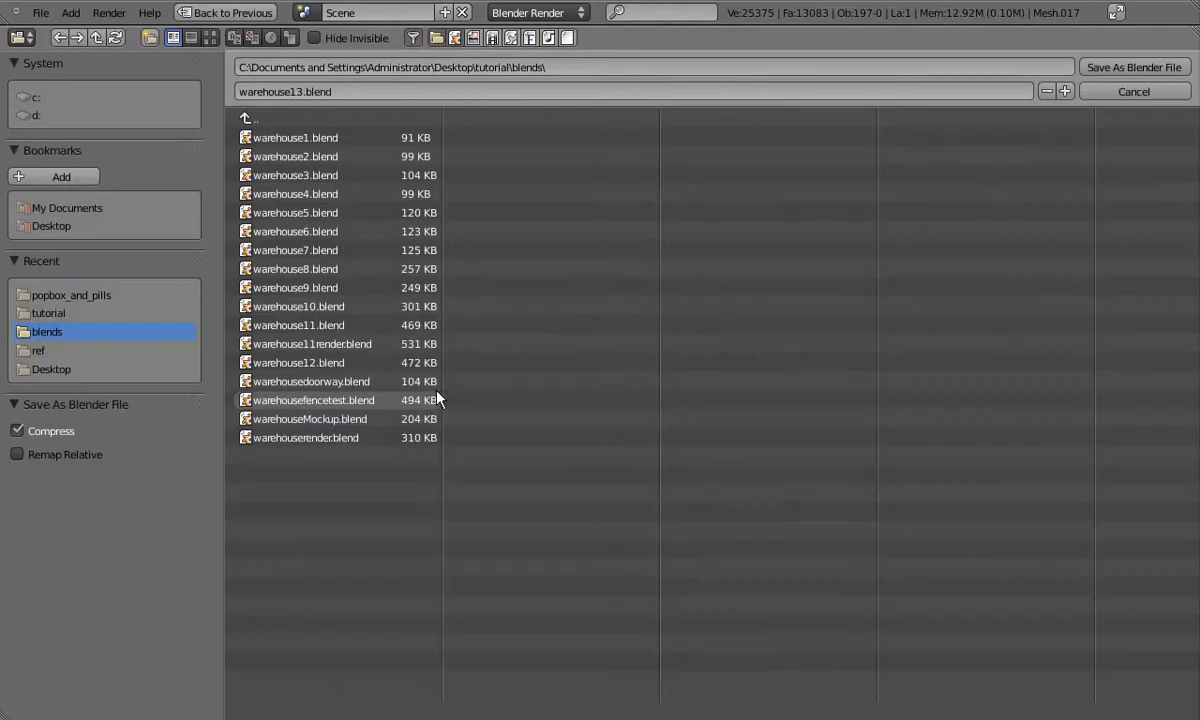
{"action": "key", "text": "Return"}
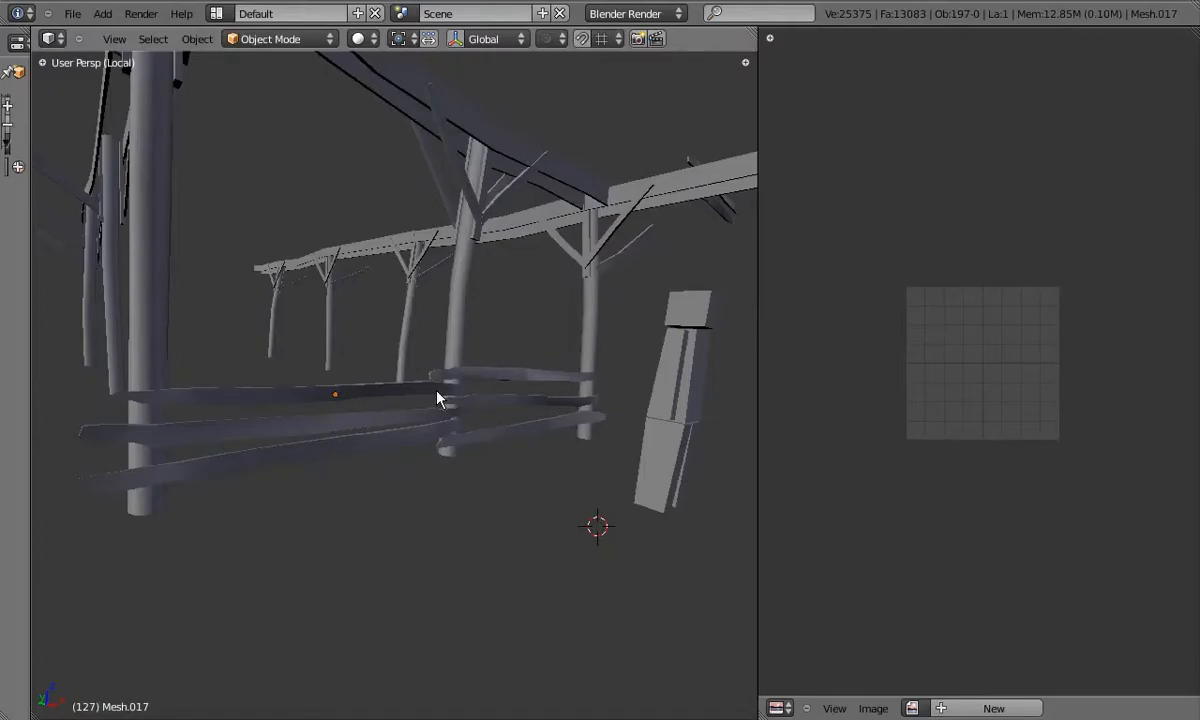
Load blueprints.png from the tutorial's ref folder as the reference image beside the 3D view
{"action": "left_click", "coordinate": [873, 708]}
{"action": "left_click", "coordinate": [884, 676]}
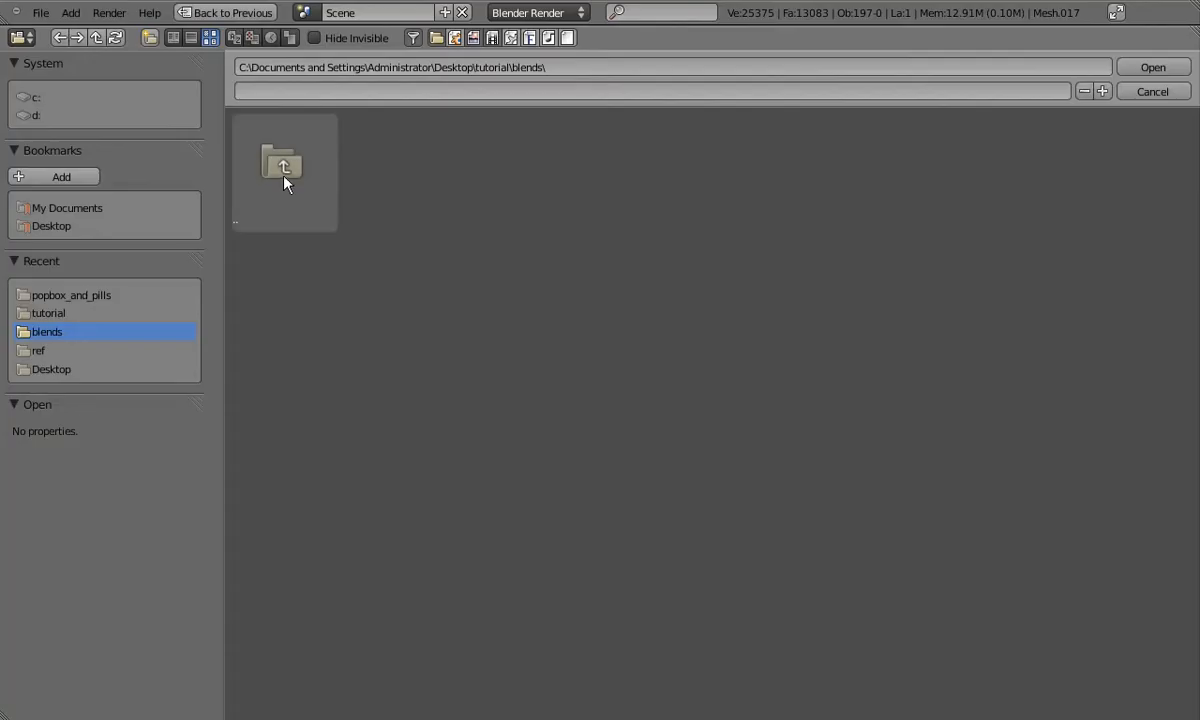
{"action": "double_click", "coordinate": [283, 188]}
{"action": "left_click", "coordinate": [621, 300]}
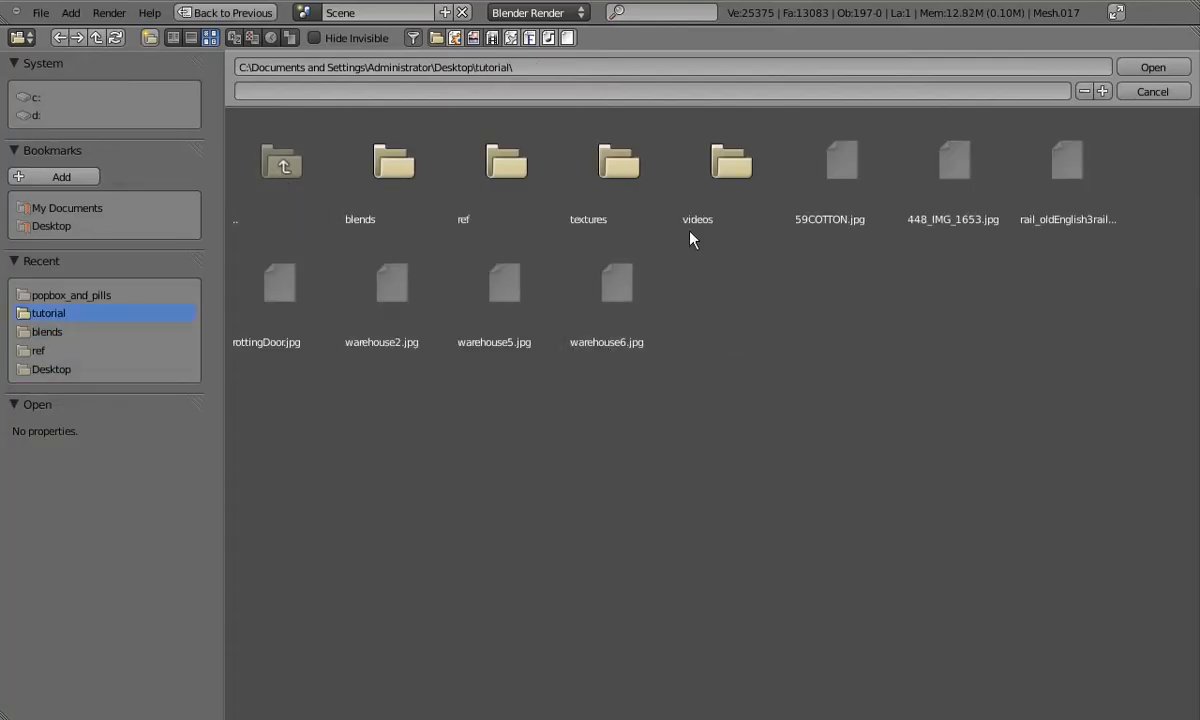
{"action": "left_click", "coordinate": [483, 165]}
{"action": "double_click", "coordinate": [505, 160]}
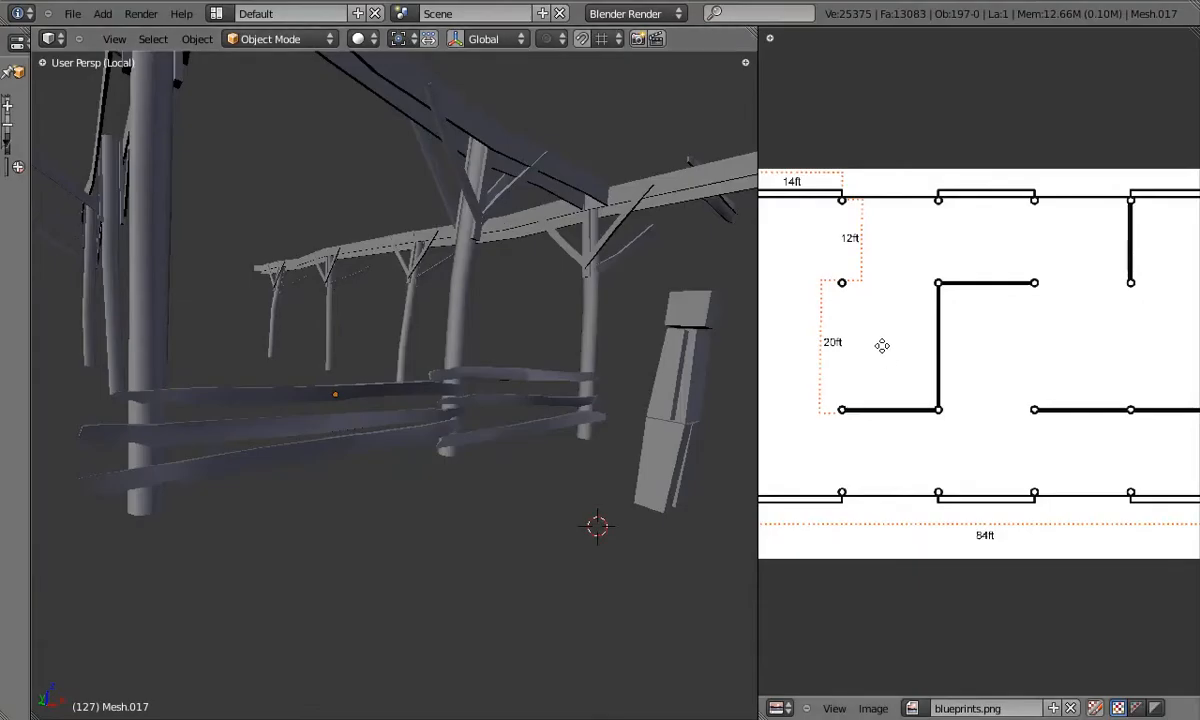
{"action": "scroll", "coordinate": [884, 356], "scroll_direction": "down", "scroll_amount": 2}
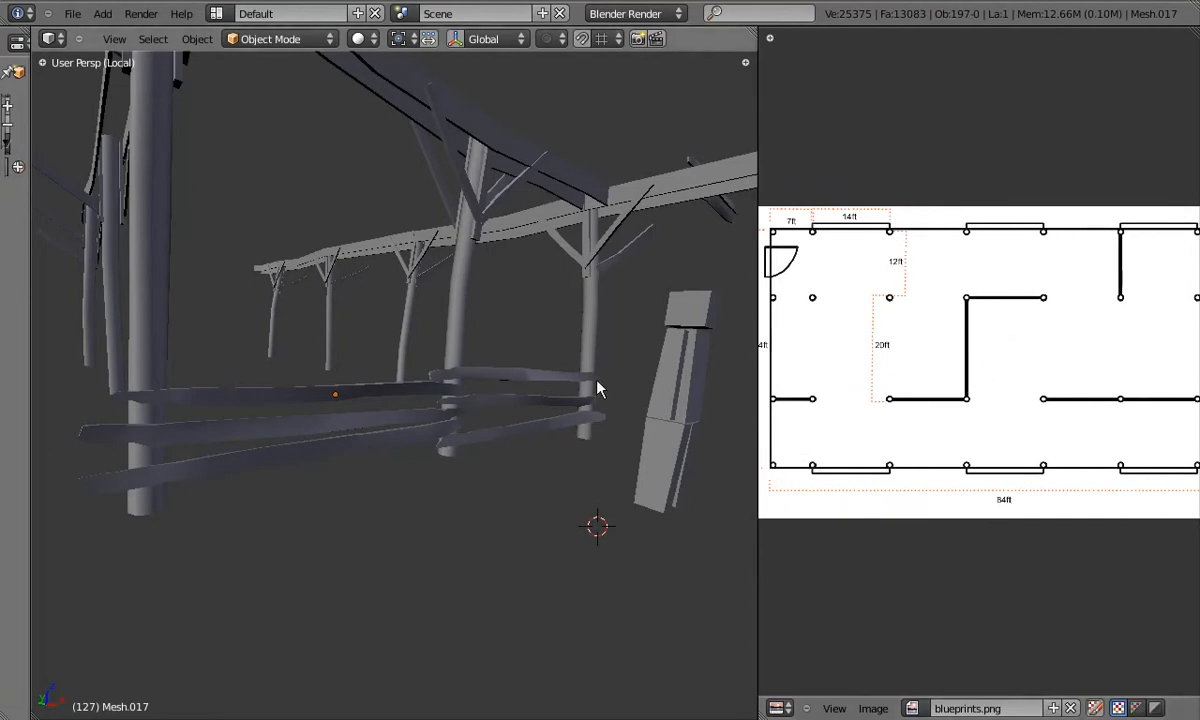
Compare the post layout seen from above with the partition lines in the blueprint to locate the next rail bay
{"action": "key", "text": "KP_7"}
{"action": "scroll", "coordinate": [590, 388], "scroll_direction": "down", "scroll_amount": 5}
{"action": "middle_click_drag", "start_coordinate": [587, 388], "coordinate": [530, 420], "text": "shift"}
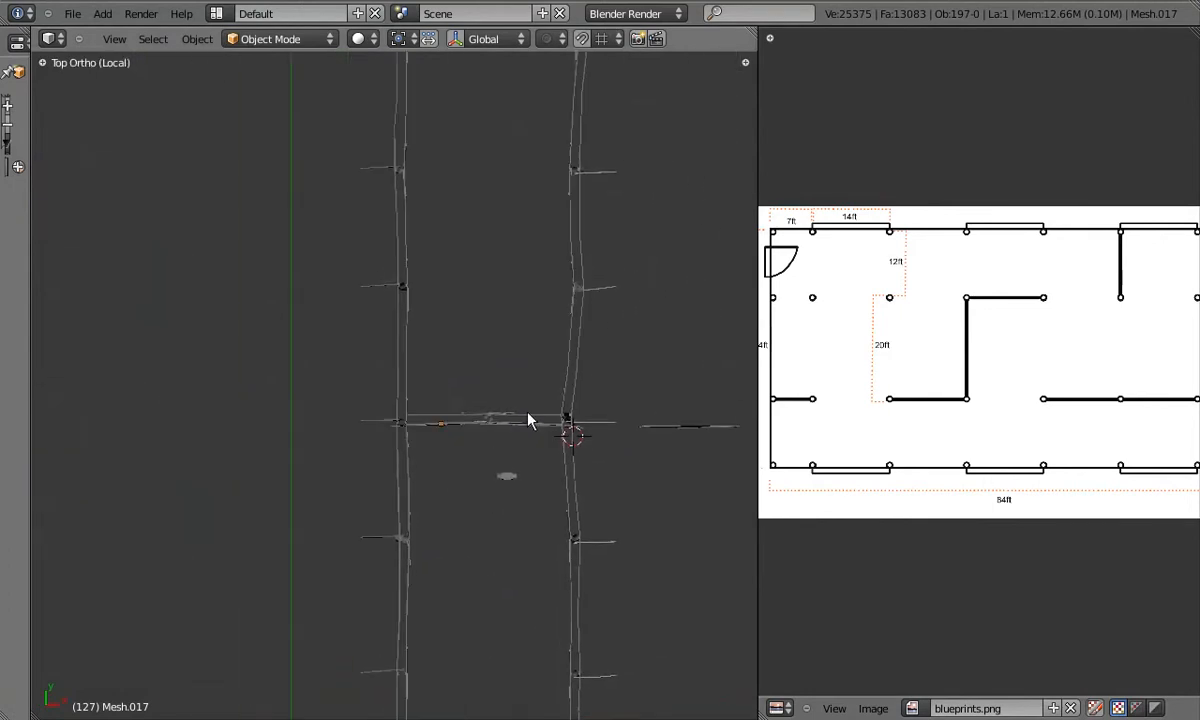
{"action": "right_click", "coordinate": [518, 428]}
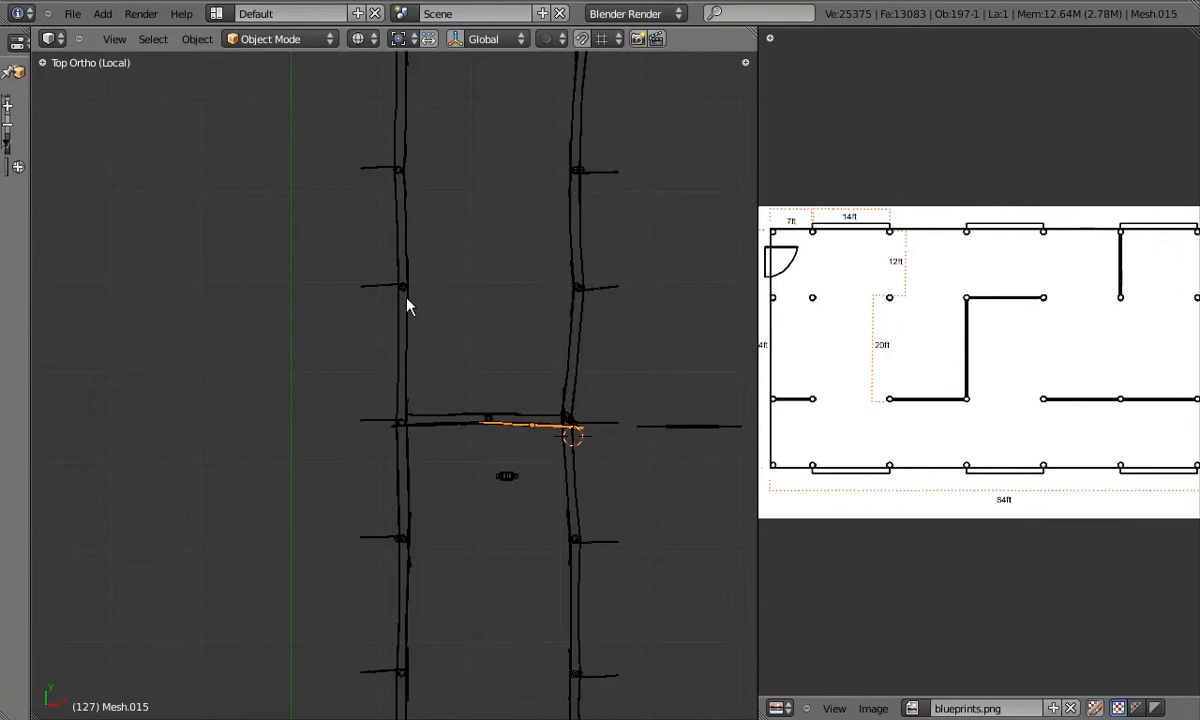
{"action": "middle_click_drag", "start_coordinate": [406, 337], "coordinate": [392, 469], "text": "shift"}
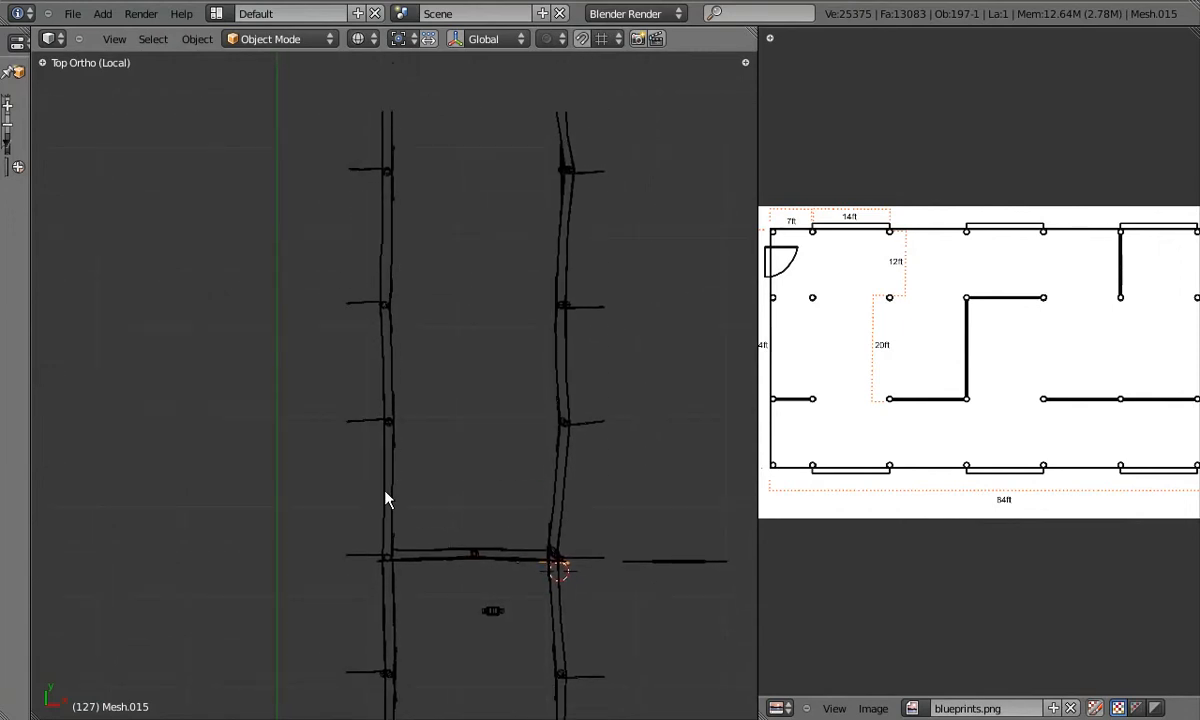
{"action": "middle_click_drag", "start_coordinate": [1131, 392], "coordinate": [1069, 387]}
{"action": "middle_click_drag", "start_coordinate": [972, 303], "coordinate": [993, 278]}
{"action": "middle_click_drag", "start_coordinate": [960, 335], "coordinate": [928, 341]}
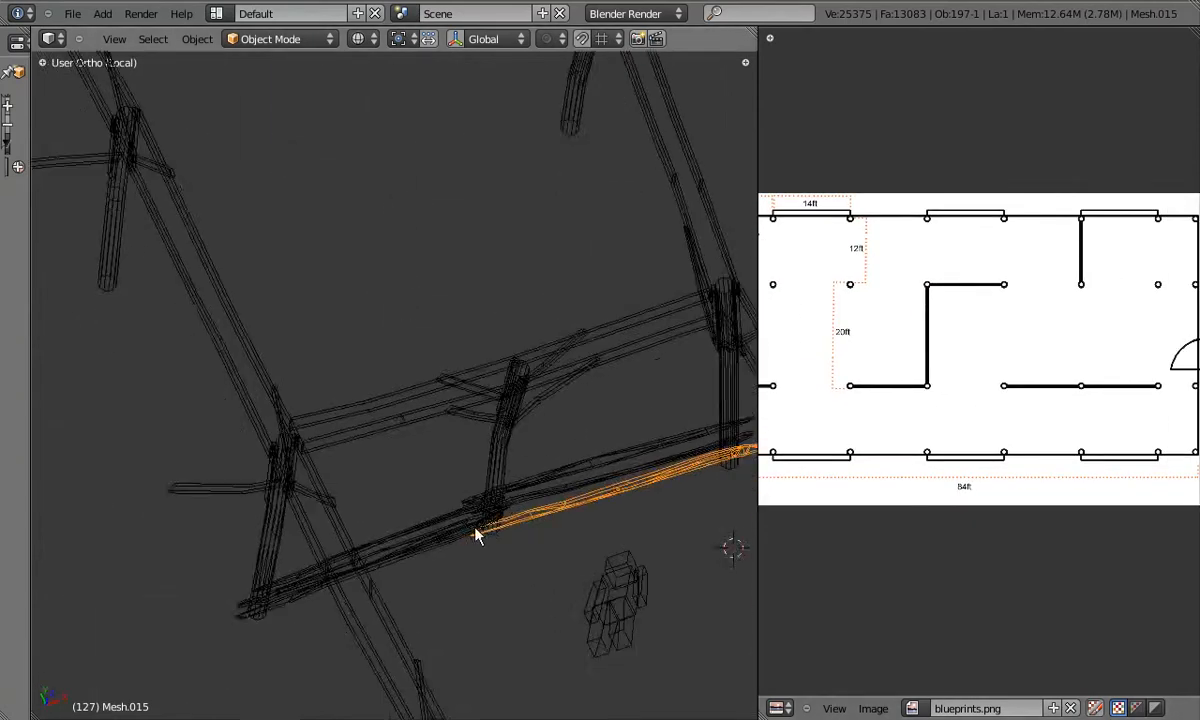
Duplicate the three rails, rotate the copies to run along the row of posts, and scale and place them in that bay
{"action": "middle_click_drag", "start_coordinate": [474, 533], "coordinate": [429, 555]}
{"action": "key", "text": "KP_7"}
{"action": "key", "text": "r"}
{"action": "left_click", "coordinate": [332, 463]}
{"action": "key", "text": "g"}
{"action": "left_click", "coordinate": [355, 486]}
{"action": "key", "text": "s"}
{"action": "left_click", "coordinate": [252, 186]}
{"action": "key", "text": "g"}
{"action": "left_click", "coordinate": [254, 166]}
Scale the three new rails one by one in side view so their lengths fit the two posts
{"action": "key", "text": "KP_3"}
{"action": "scroll", "coordinate": [475, 432], "scroll_direction": "up", "scroll_amount": 1}
{"action": "right_click", "coordinate": [540, 407]}
{"action": "key", "text": "s"}
{"action": "left_click", "coordinate": [657, 411]}
{"action": "right_click", "coordinate": [550, 432]}
{"action": "key", "text": "s"}
{"action": "key", "text": "y"}
{"action": "left_click", "coordinate": [655, 432]}
{"action": "right_click", "coordinate": [550, 458]}
{"action": "key", "text": "s"}
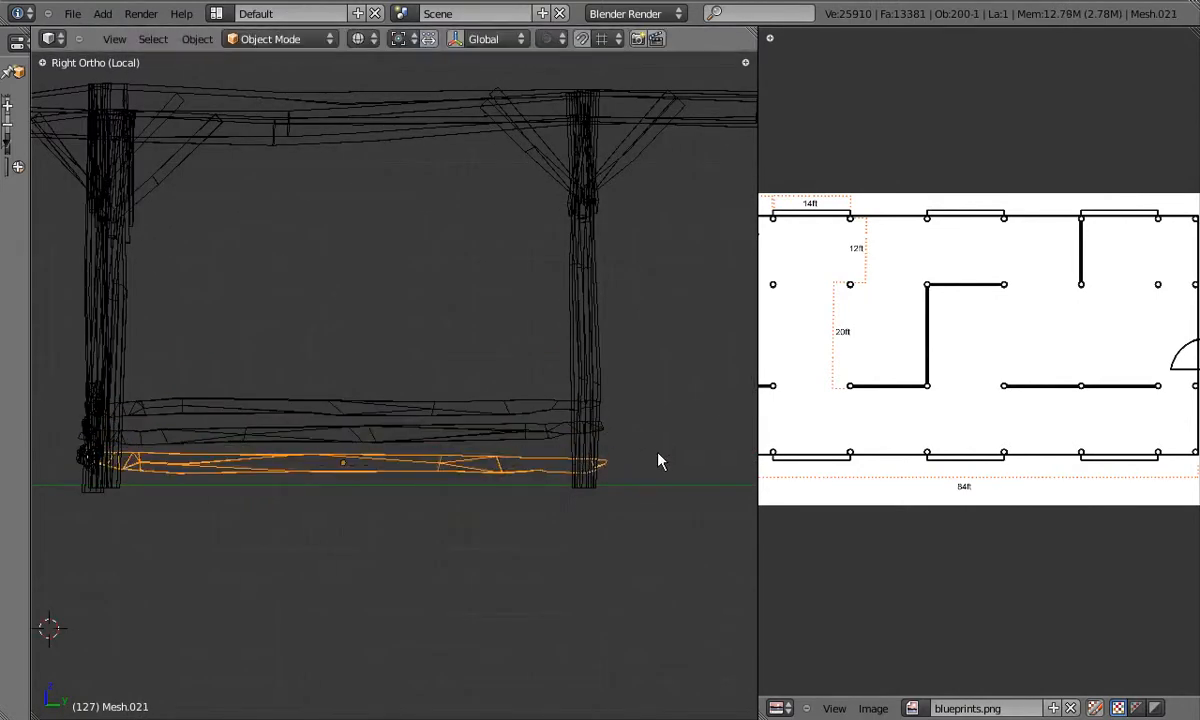
{"action": "left_click", "coordinate": [658, 444]}
Switch to a shaded perspective view and move one of the new rails closer to the posts
{"action": "key", "text": "KP_5"}
{"action": "key", "text": "z"}
{"action": "mouse_move", "coordinate": [658, 443]}
{"action": "middle_mouse_down"}
{"action": "mouse_move", "coordinate": [257, 452]}
{"action": "mouse_move", "coordinate": [309, 502]}
{"action": "mouse_move", "coordinate": [360, 431]}
{"action": "mouse_move", "coordinate": [330, 381]}
{"action": "mouse_move", "coordinate": [396, 407]}
{"action": "mouse_move", "coordinate": [289, 413]}
{"action": "middle_mouse_up"}
{"action": "right_click", "coordinate": [330, 381]}
{"action": "key", "text": "g"}
{"action": "right_click", "coordinate": [356, 370]}
{"action": "key", "text": "g"}
{"action": "left_click", "coordinate": [362, 404]}
Adjust the height of one of the new rails along the Z axis at the corner post
{"action": "scroll", "coordinate": [367, 394], "scroll_direction": "up", "scroll_amount": 4}
{"action": "middle_click_drag", "start_coordinate": [367, 394], "coordinate": [450, 380]}
{"action": "right_click", "coordinate": [326, 316]}
{"action": "key", "text": "g"}
{"action": "key", "text": "z"}
{"action": "middle_click_drag", "start_coordinate": [326, 316], "coordinate": [386, 323]}
{"action": "left_click", "coordinate": [396, 359]}
{"action": "key", "text": "g"}
{"action": "key", "text": "z"}
{"action": "left_click", "coordinate": [386, 321]}
Rotate the lowest new rail slightly about the Z axis and move it against the corner post
{"action": "middle_click_drag", "start_coordinate": [245, 335], "coordinate": [480, 345]}
{"action": "key", "text": "r"}
{"action": "key", "text": "z"}
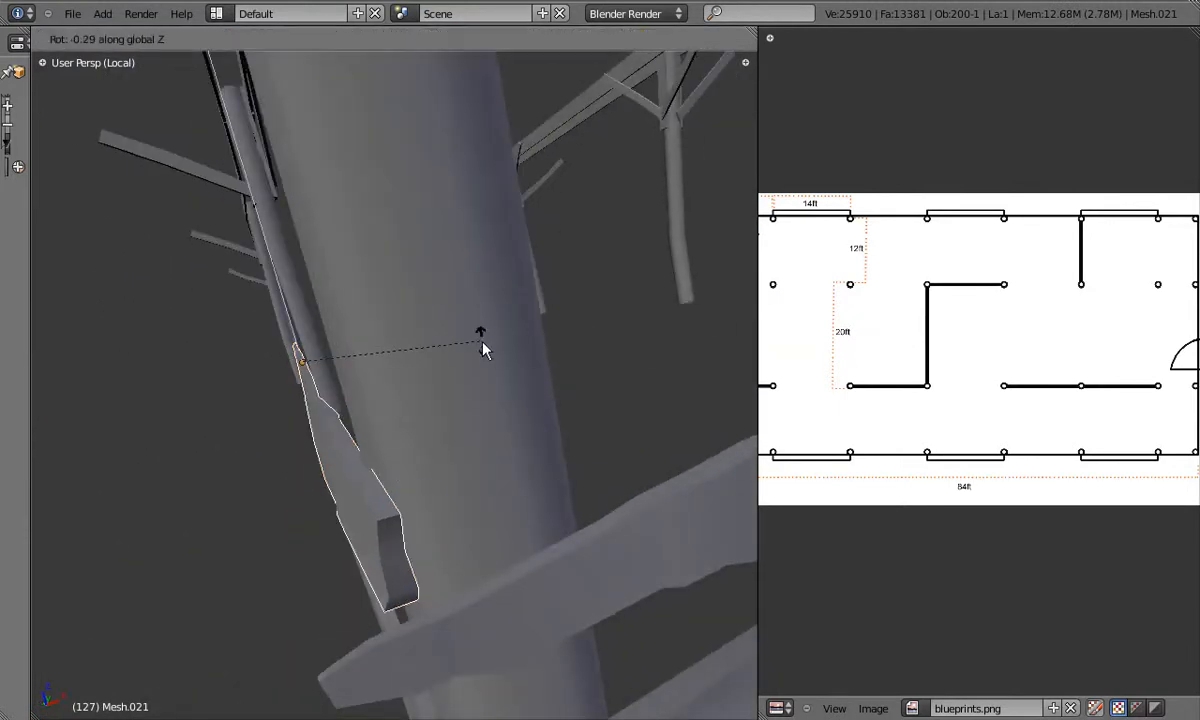
{"action": "left_click", "coordinate": [488, 348]}
{"action": "key", "text": "g"}
{"action": "left_click", "coordinate": [398, 347]}
{"action": "middle_click_drag", "start_coordinate": [303, 337], "coordinate": [378, 388]}
Select another new rail and reposition it so that both ends meet the posts
{"action": "right_click", "coordinate": [478, 455]}
{"action": "middle_click_drag", "start_coordinate": [558, 415], "coordinate": [630, 372]}
{"action": "left_click", "coordinate": [719, 367]}
{"action": "key", "text": "g"}
{"action": "left_click", "coordinate": [729, 368]}
{"action": "middle_click_drag", "start_coordinate": [727, 367], "coordinate": [324, 421]}
{"action": "key", "text": "g"}
{"action": "left_click", "coordinate": [672, 340]}
{"action": "key", "text": "g"}
{"action": "left_click", "coordinate": [676, 342]}
Rotate the repositioned rail about the Z axis and tilt another new rail slightly
{"action": "key", "text": "r"}
{"action": "key", "text": "z"}
{"action": "left_click", "coordinate": [394, 410]}
{"action": "key", "text": "a"}
{"action": "right_click", "coordinate": [324, 421]}
{"action": "scroll", "coordinate": [324, 421], "scroll_direction": "down", "scroll_amount": 1}
{"action": "key", "text": "r"}
{"action": "left_click", "coordinate": [612, 394]}
Try shifting one of the new rails along the Z axis, and undo the last changes
{"action": "right_click", "coordinate": [570, 484]}
{"action": "key", "text": "g"}
{"action": "key", "text": "z"}
{"action": "left_click", "coordinate": [593, 450]}
{"action": "middle_click_drag", "start_coordinate": [591, 443], "coordinate": [683, 448]}
{"action": "scroll", "coordinate": [561, 404], "scroll_direction": "up", "scroll_amount": 4}
{"action": "key", "text": "ctrl+z"}
{"action": "key", "text": "ctrl+z"}
Rotate another new rail about the Z axis and move it against the post
{"action": "right_click", "coordinate": [523, 410]}
{"action": "middle_click_drag", "start_coordinate": [523, 410], "coordinate": [608, 501]}
{"action": "key", "text": "r"}
{"action": "key", "text": "z"}
{"action": "left_click", "coordinate": [704, 450]}
{"action": "key", "text": "g"}
{"action": "left_click", "coordinate": [710, 449]}
Reposition the same rail between the posts and adjust its tilt
{"action": "key", "text": "g"}
{"action": "left_click", "coordinate": [140, 191]}
{"action": "key", "text": "g"}
{"action": "left_click", "coordinate": [472, 270]}
{"action": "middle_click_drag", "start_coordinate": [472, 270], "coordinate": [679, 427]}
{"action": "key", "text": "r"}
{"action": "left_click", "coordinate": [632, 430]}
Turn the rail slightly about the Z axis, shift it against the corner post, and deselect everything
{"action": "middle_click_drag", "start_coordinate": [156, 155], "coordinate": [415, 423]}
{"action": "key", "text": "r"}
{"action": "key", "text": "z"}
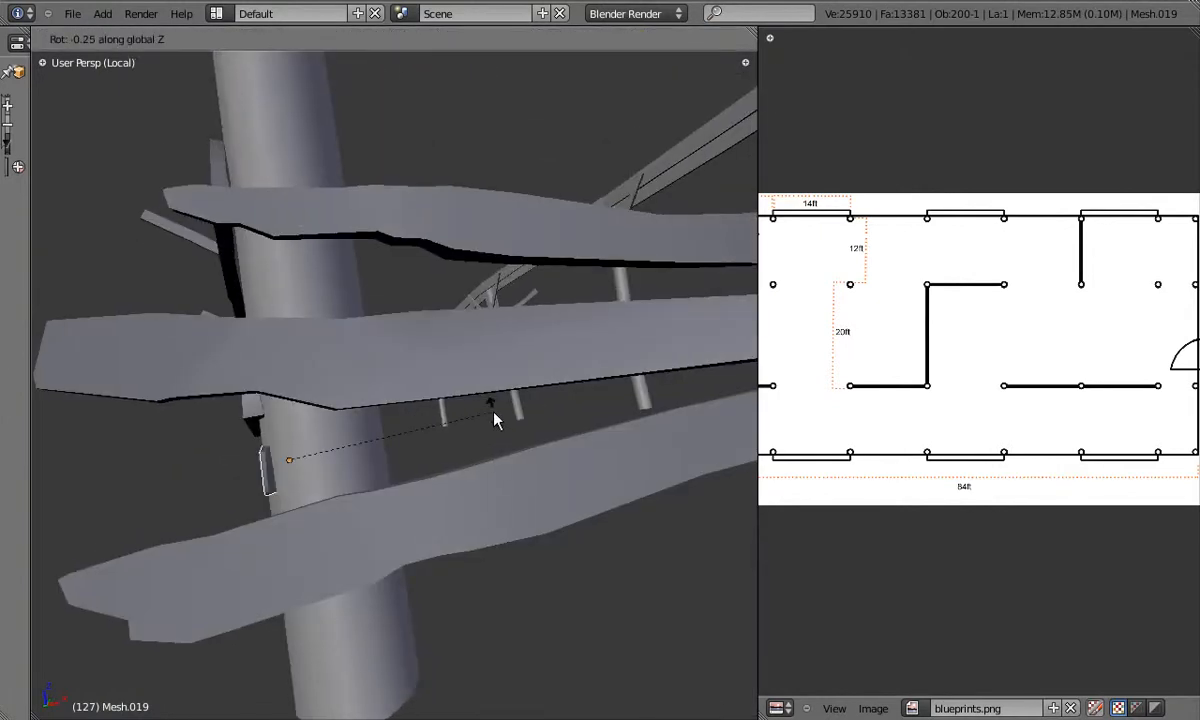
{"action": "left_click", "coordinate": [492, 412]}
{"action": "middle_click_drag", "start_coordinate": [492, 412], "coordinate": [420, 410]}
{"action": "key", "text": "g"}
{"action": "left_click", "coordinate": [393, 425]}
{"action": "key", "text": "a"}
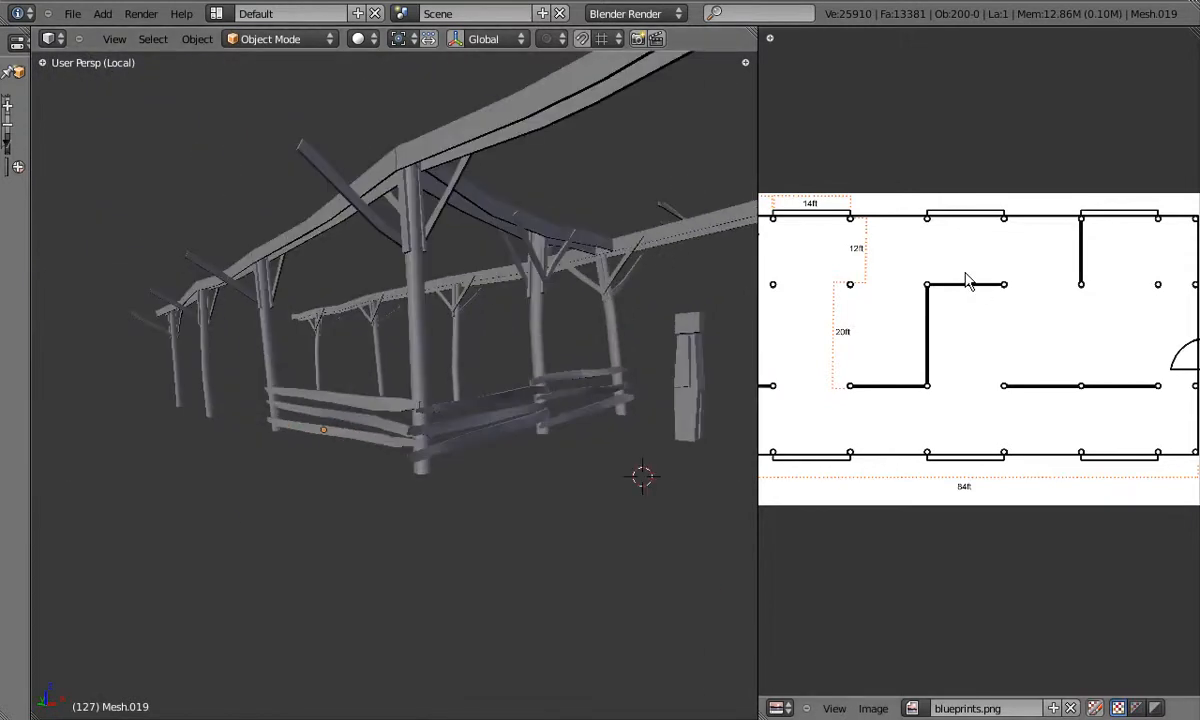
Check the remaining partitions in the blueprint and widen the 3D view over most of the image area
{"action": "middle_click_drag", "start_coordinate": [1027, 328], "coordinate": [949, 328]}
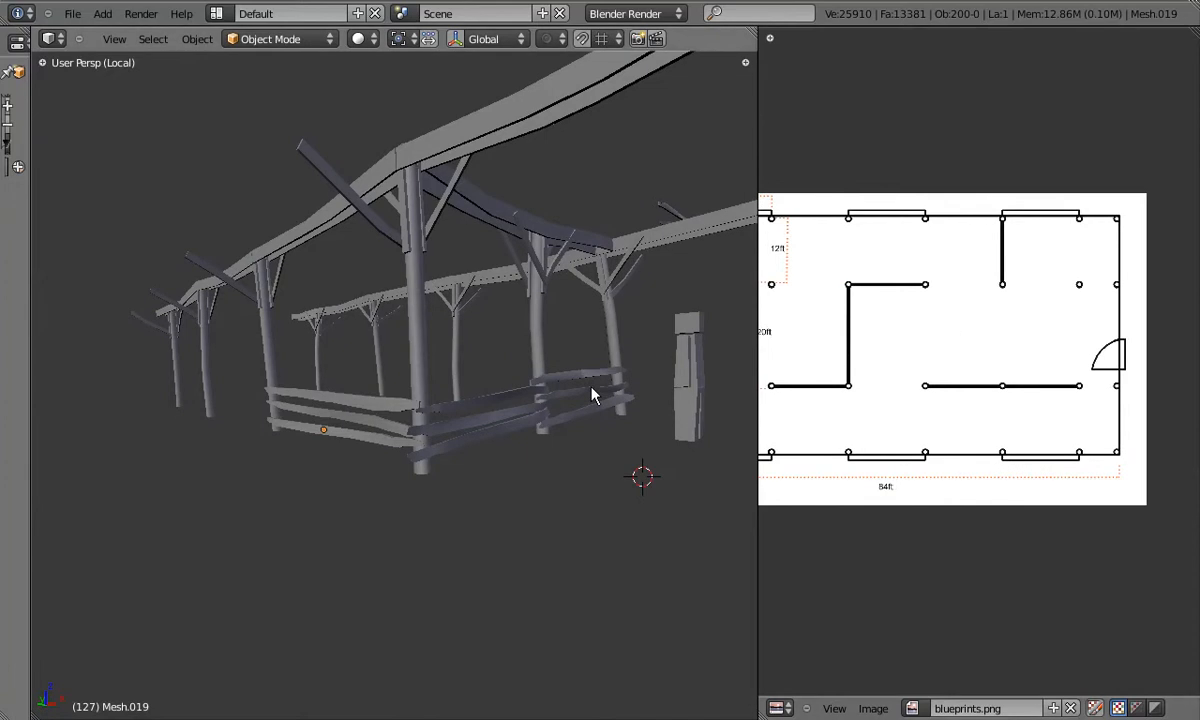
{"action": "middle_click_drag", "start_coordinate": [908, 381], "coordinate": [1034, 353]}
{"action": "left_click_drag", "start_coordinate": [758, 370], "coordinate": [1170, 390]}
{"action": "scroll", "coordinate": [630, 438], "scroll_direction": "up", "scroll_amount": 1}
{"action": "middle_click_drag", "start_coordinate": [632, 438], "coordinate": [581, 415]}
Duplicate the three rails of the newly fenced bay and rotate the copies about -95 degrees in top view
{"action": "right_click", "coordinate": [546, 420]}
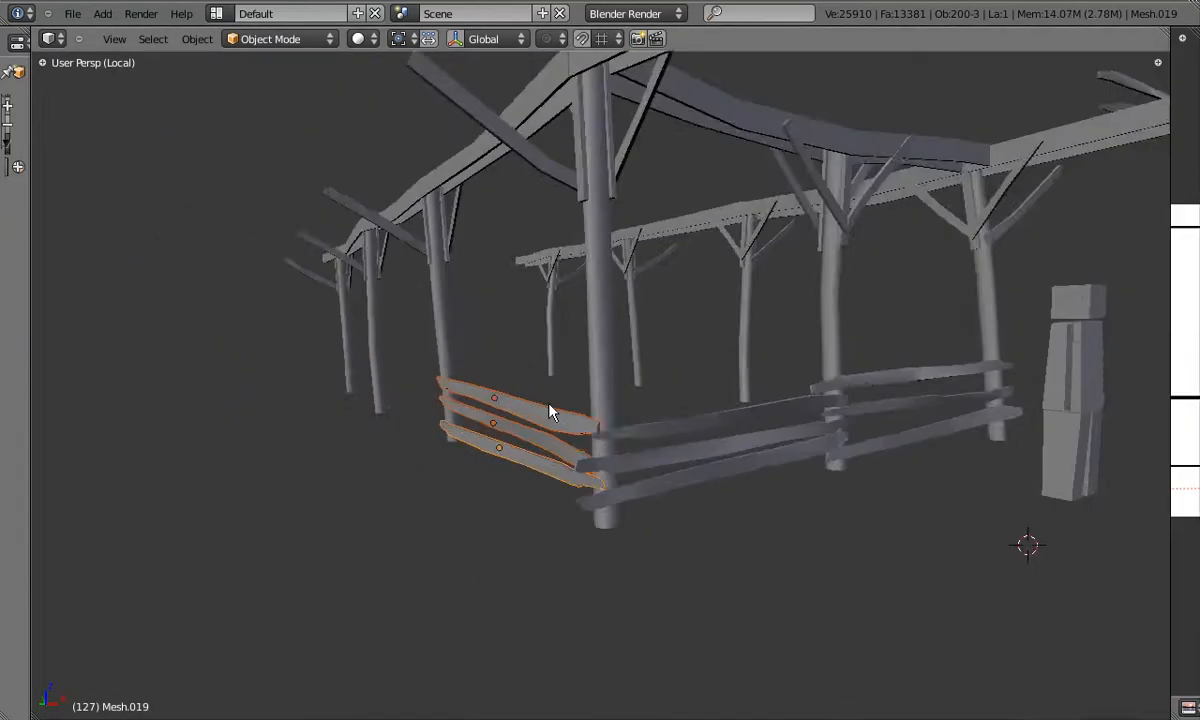
{"action": "key", "text": "KP_1"}
{"action": "key", "text": "KP_7"}
{"action": "key", "text": "shift+d"}
{"action": "key", "text": "r"}
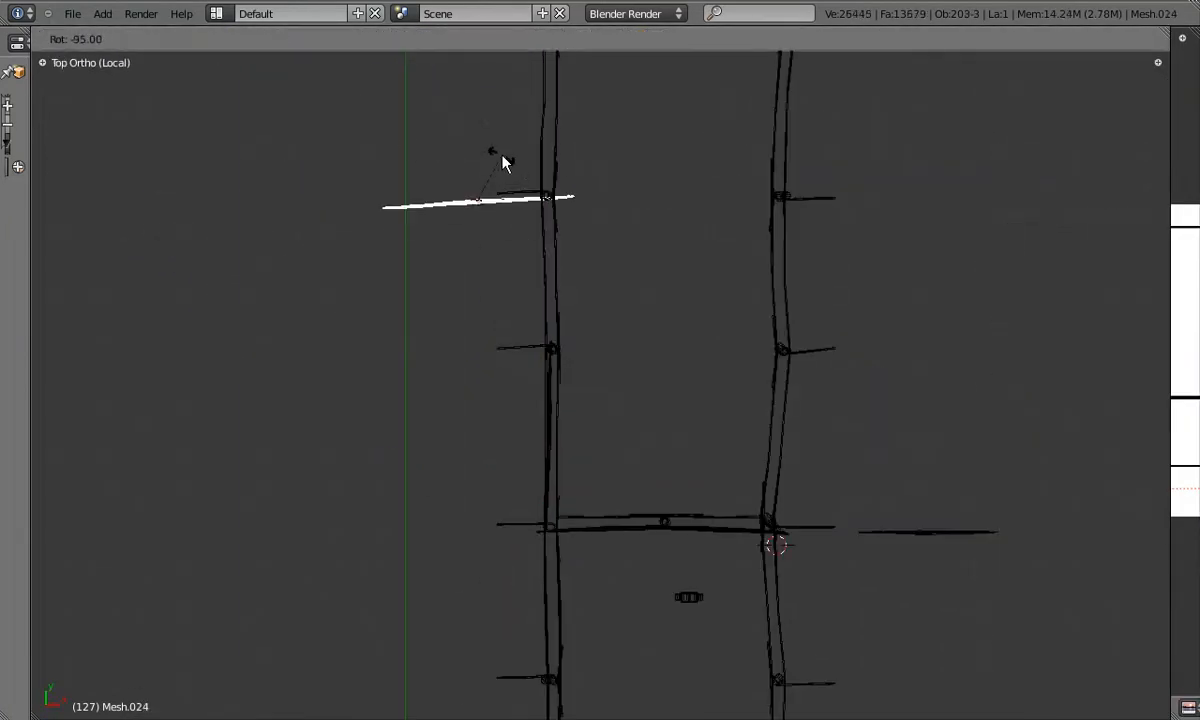
{"action": "left_click", "coordinate": [502, 157]}
Fine-tune the rotation of the three copies and move them into line with the post
{"action": "scroll", "coordinate": [508, 172], "scroll_direction": "up", "scroll_amount": 4}
{"action": "key", "text": "r"}
{"action": "left_click", "coordinate": [722, 222]}
{"action": "key", "text": "g"}
{"action": "left_click", "coordinate": [711, 222]}
Leave local view and shorten the three duplicated rails slightly along the X axis in the full perspective scene
{"action": "key", "text": "KP_Divide"}
{"action": "key", "text": "KP_5"}
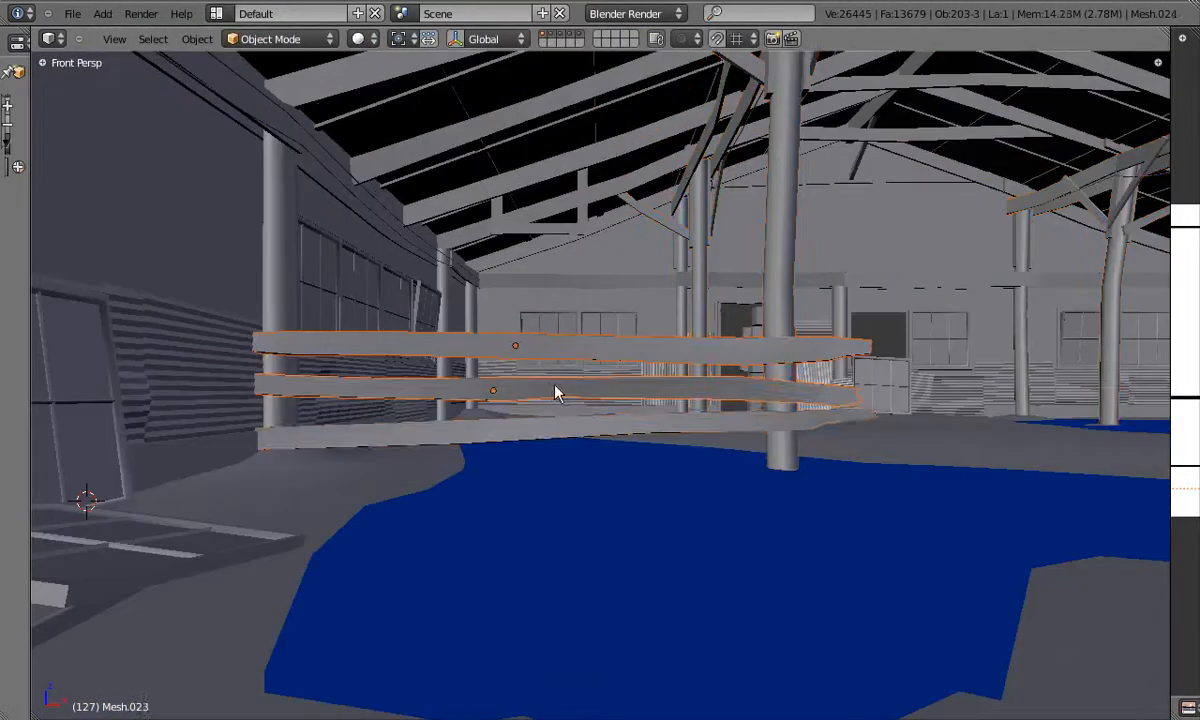
{"action": "key", "text": "s"}
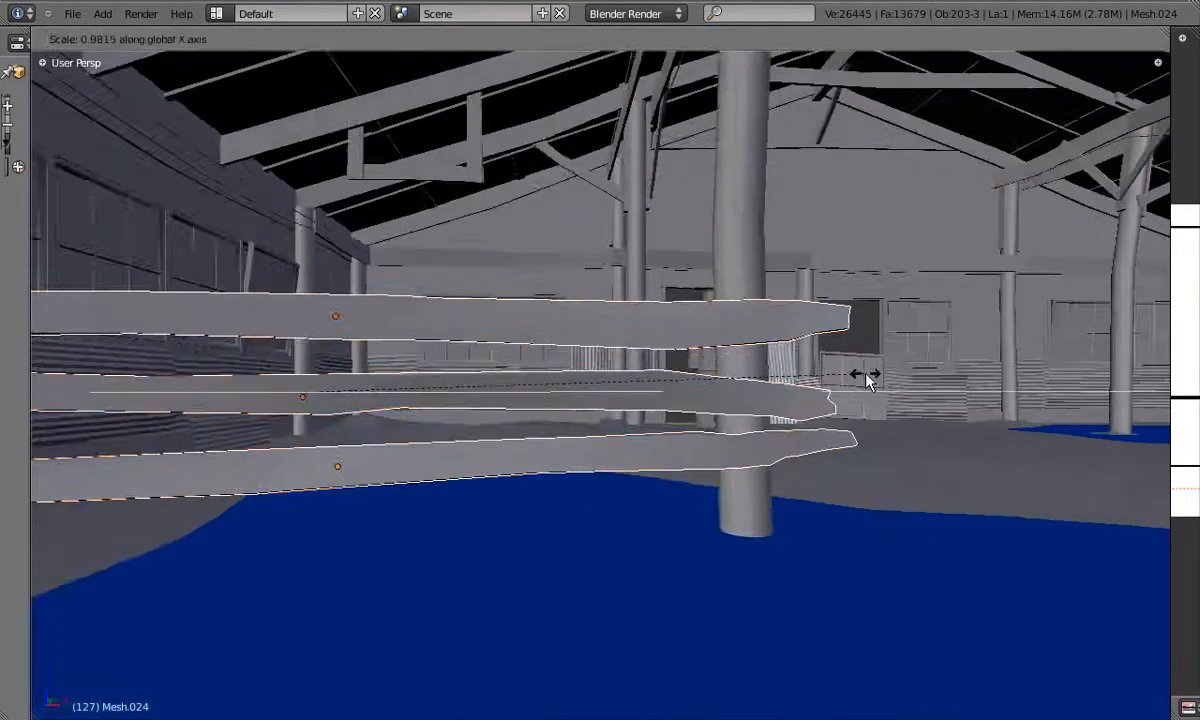
{"action": "left_click", "coordinate": [876, 374]}
{"action": "scroll", "coordinate": [888, 364], "scroll_direction": "down", "scroll_amount": 4}
Rotate the top rail and the middle rail individually to vary their slopes between the posts
{"action": "right_click", "coordinate": [808, 352]}
{"action": "key", "text": "z"}
{"action": "key", "text": "KP_1"}
{"action": "key", "text": "KP_5"}
{"action": "key", "text": "r"}
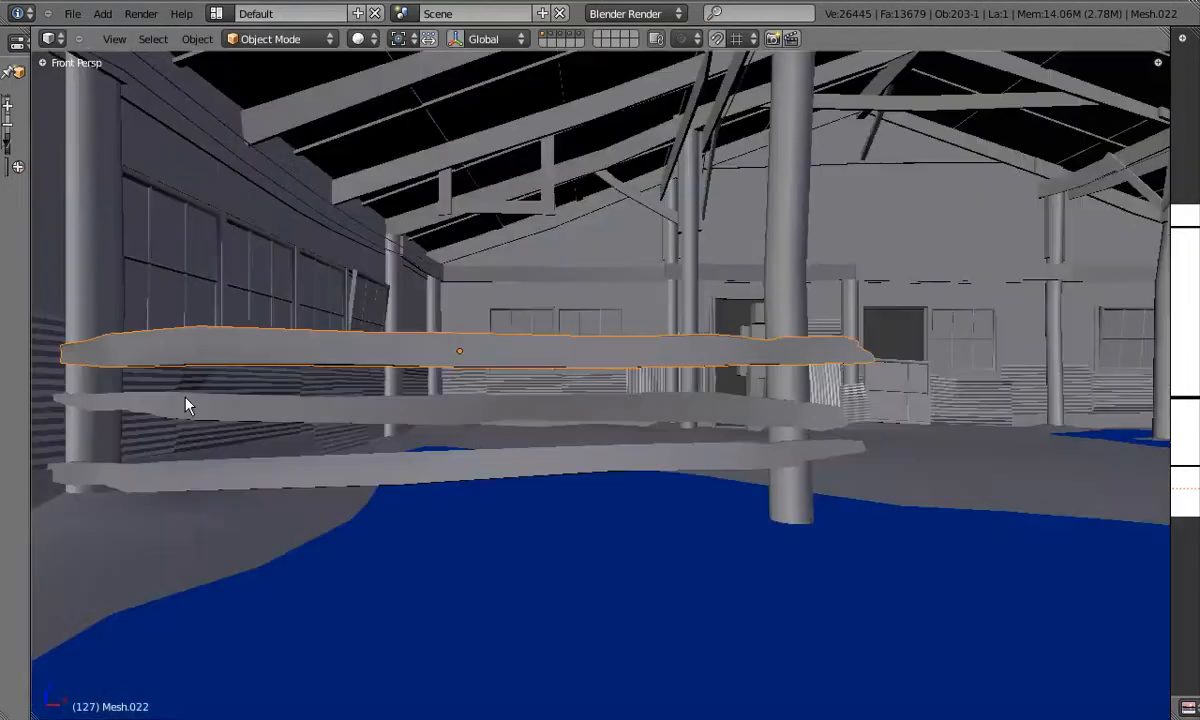
{"action": "key", "text": "z"}
{"action": "key", "text": "KP_1"}
{"action": "key", "text": "KP_5"}
{"action": "key", "text": "r"}
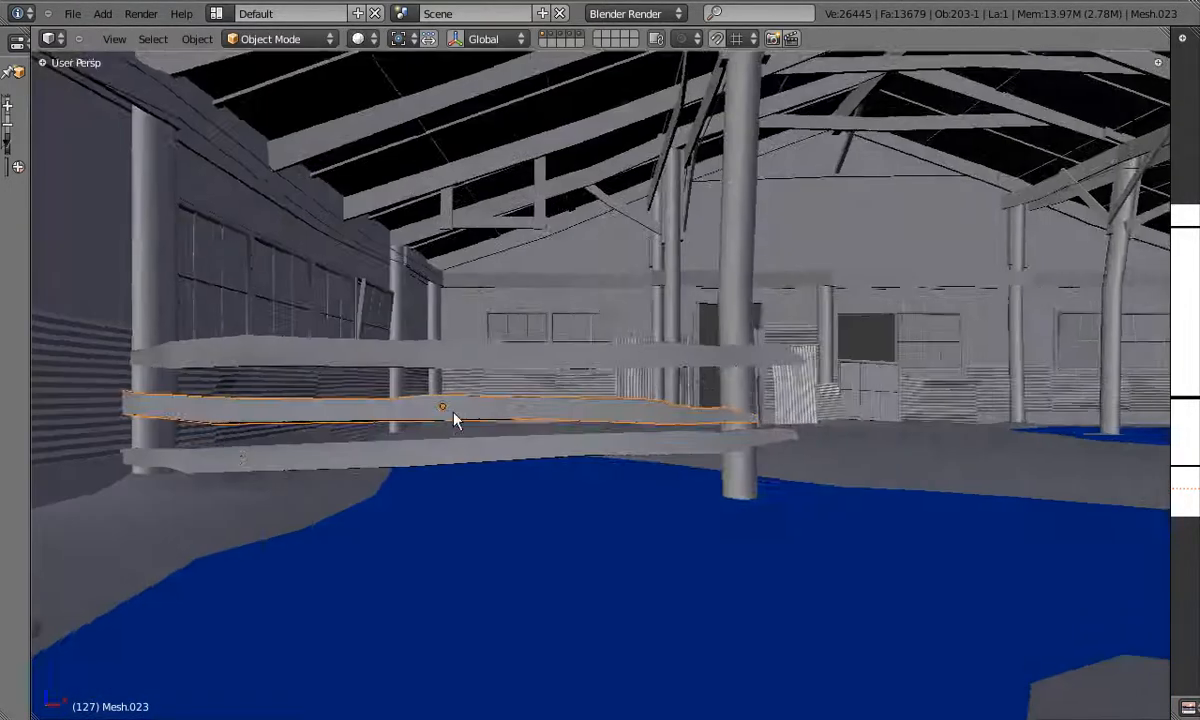
Shift the middle rail and the top rail individually so they sit against the posts
{"action": "middle_click_drag", "start_coordinate": [228, 432], "coordinate": [246, 438]}
{"action": "key", "text": "g"}
{"action": "middle_click_drag", "start_coordinate": [598, 432], "coordinate": [537, 452]}
{"action": "key", "text": "g"}
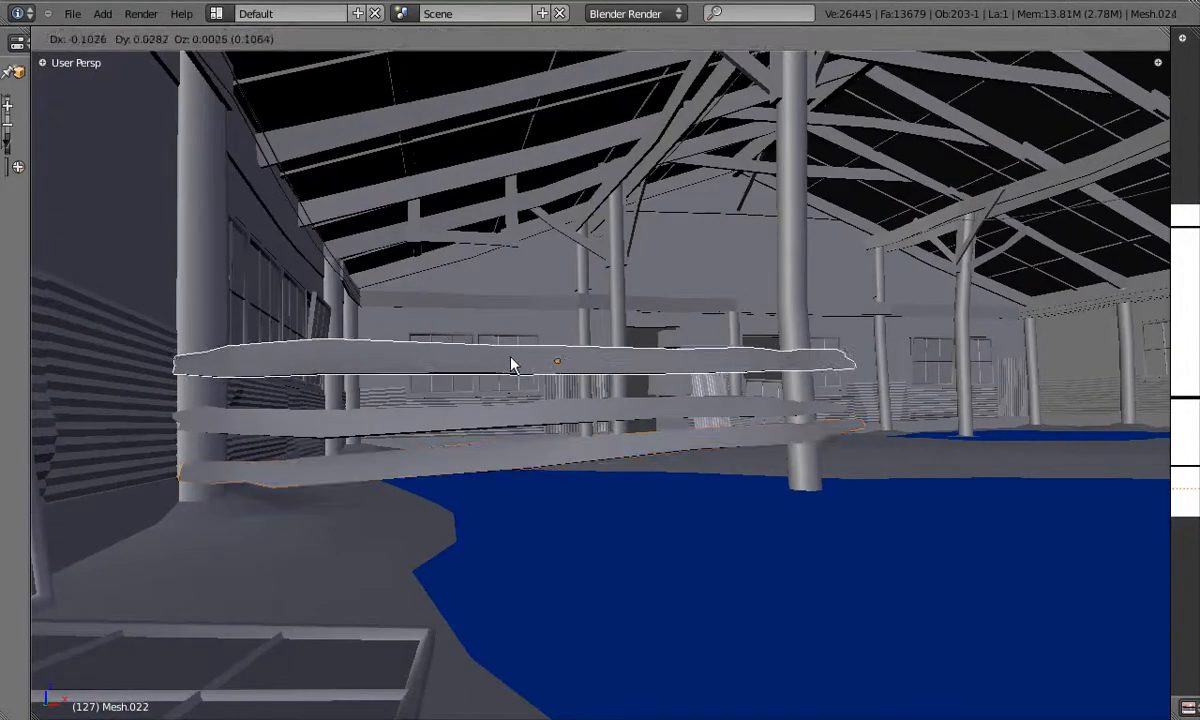
{"action": "left_click", "coordinate": [513, 362]}
Select the lower rail, move it against the posts and turn it to an irregular angle
{"action": "middle_click_drag", "start_coordinate": [520, 368], "coordinate": [600, 425]}
{"action": "right_click", "coordinate": [603, 432]}
{"action": "key", "text": "g"}
{"action": "left_click", "coordinate": [767, 438]}
{"action": "key", "text": "r"}
{"action": "middle_click_drag", "start_coordinate": [767, 438], "coordinate": [600, 430]}
{"action": "left_click", "coordinate": [739, 455]}
{"action": "key", "text": "r"}
{"action": "left_click", "coordinate": [485, 370]}
Rotate the top rail in small amounts from several viewing angles to line it up with both posts
{"action": "right_click", "coordinate": [595, 343]}
{"action": "key", "text": "r"}
{"action": "middle_click_drag", "start_coordinate": [595, 343], "coordinate": [480, 410]}
{"action": "left_click", "coordinate": [841, 362]}
{"action": "key", "text": "r"}
{"action": "left_click", "coordinate": [768, 388]}
{"action": "middle_click_drag", "start_coordinate": [766, 386], "coordinate": [836, 378]}
{"action": "right_click", "coordinate": [677, 335]}
{"action": "key", "text": "r"}
{"action": "middle_click_drag", "start_coordinate": [677, 335], "coordinate": [589, 406]}
{"action": "left_click", "coordinate": [799, 354]}
Nudge the top rail into place at the posts and fine-tune its rotation, including about the Z axis
{"action": "key", "text": "g"}
{"action": "left_click", "coordinate": [801, 352]}
{"action": "key", "text": "g"}
{"action": "left_click", "coordinate": [787, 348]}
{"action": "key", "text": "r"}
{"action": "left_click", "coordinate": [816, 313]}
{"action": "key", "text": "r"}
{"action": "key", "text": "z"}
{"action": "left_click", "coordinate": [765, 392]}
{"action": "key", "text": "z"}
{"action": "left_click", "coordinate": [929, 366]}
Adjust the selected rail's height along the Z axis, checking it from the front
{"action": "scroll", "coordinate": [637, 439], "scroll_direction": "up", "scroll_amount": 3}
{"action": "scroll", "coordinate": [637, 437], "scroll_direction": "down", "scroll_amount": 3}
{"action": "scroll", "coordinate": [560, 425], "scroll_direction": "down", "scroll_amount": 4}
{"action": "key", "text": "KP_1"}
{"action": "key", "text": "z"}
{"action": "middle_click_drag", "start_coordinate": [638, 370], "coordinate": [720, 368]}
{"action": "key", "text": "z"}
{"action": "key", "text": "g"}
{"action": "key", "text": "z"}
{"action": "left_click", "coordinate": [732, 374]}
Select the middle rail, shift it along the Z axis and rotate it slightly against the post
{"action": "right_click", "coordinate": [800, 405]}
{"action": "key", "text": "g"}
{"action": "key", "text": "z"}
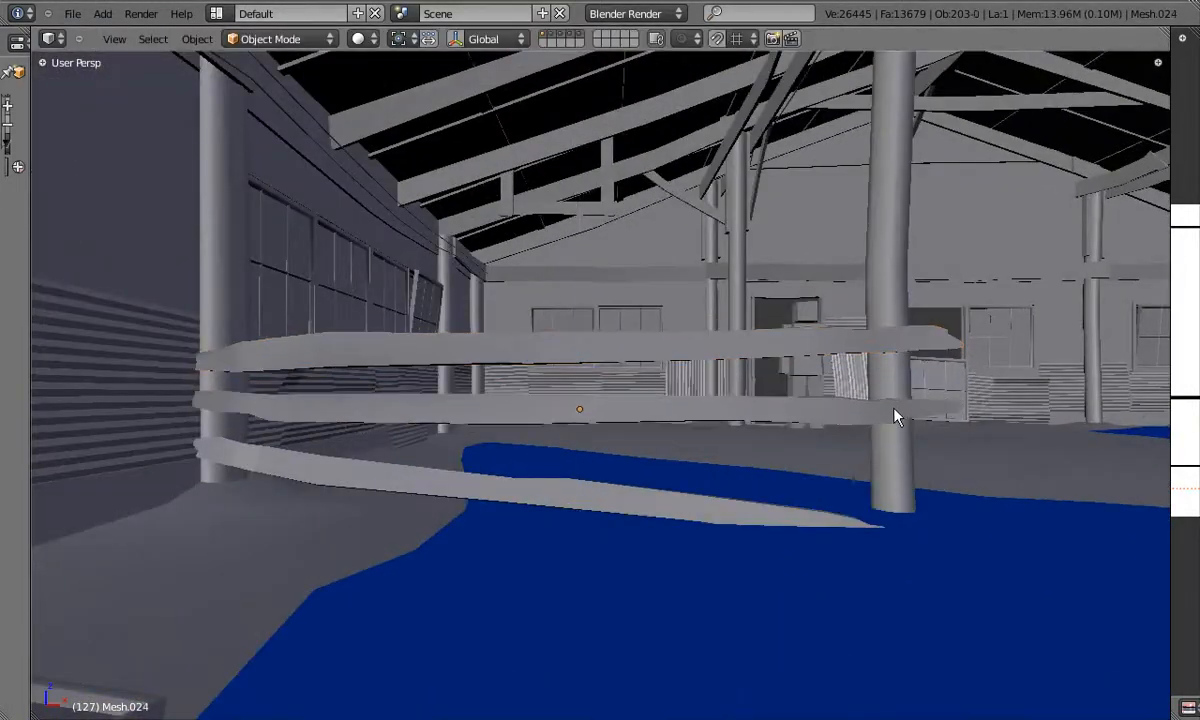
{"action": "left_click", "coordinate": [900, 418]}
{"action": "scroll", "coordinate": [905, 417], "scroll_direction": "down", "scroll_amount": 1}
{"action": "key", "text": "r"}
Select the three rails of the existing fence bay beside the nearer inner post
{"action": "middle_click_drag", "start_coordinate": [797, 408], "coordinate": [612, 386]}
{"action": "right_click", "coordinate": [882, 331]}
{"action": "middle_click_drag", "start_coordinate": [882, 331], "coordinate": [795, 386]}
{"action": "scroll", "coordinate": [756, 401], "scroll_direction": "down", "scroll_amount": 3}
{"action": "scroll", "coordinate": [672, 390], "scroll_direction": "down", "scroll_amount": 3}
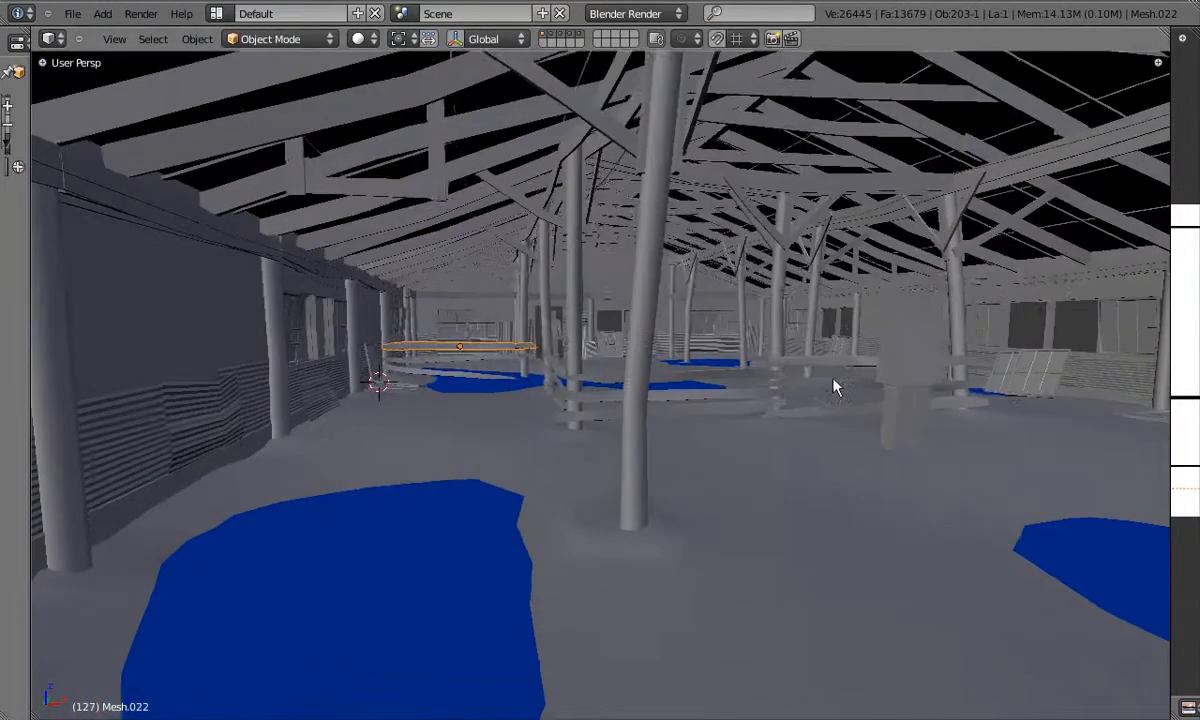
{"action": "mouse_move", "coordinate": [1170, 380]}
{"action": "left_mouse_down"}
{"action": "mouse_move", "coordinate": [716, 382]}
{"action": "mouse_move", "coordinate": [1170, 380]}
{"action": "left_mouse_up"}
{"action": "middle_click_drag", "start_coordinate": [800, 380], "coordinate": [690, 364]}
{"action": "right_click", "coordinate": [688, 364], "text": "shift"}
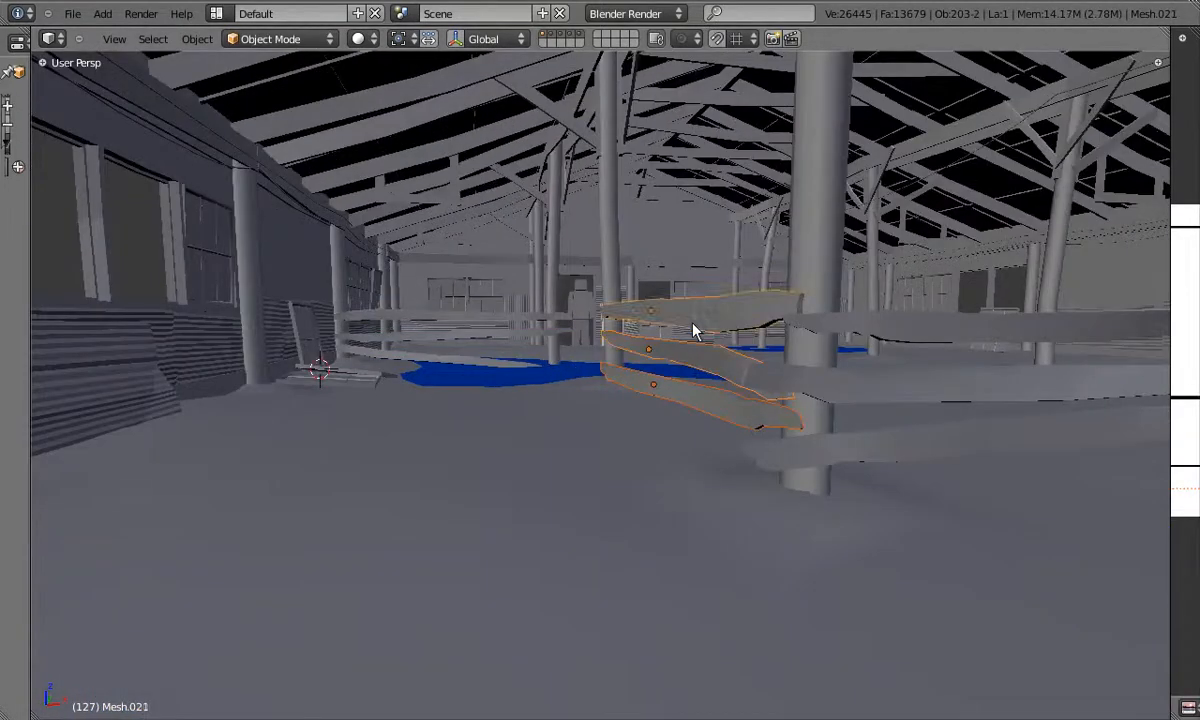
{"action": "right_click", "coordinate": [688, 386], "text": "shift"}
Add the inner post-and-beam structure to the rail selection, isolate it in local view and show it as a top wireframe
{"action": "key", "text": "KP_7"}
{"action": "key", "text": "KP_5"}
{"action": "key", "text": "z"}
{"action": "middle_click_drag", "start_coordinate": [605, 332], "coordinate": [595, 319]}
{"action": "key", "text": "KP_1"}
{"action": "key", "text": "KP_5"}
{"action": "key", "text": "z"}
{"action": "middle_click_drag", "start_coordinate": [708, 250], "coordinate": [544, 286]}
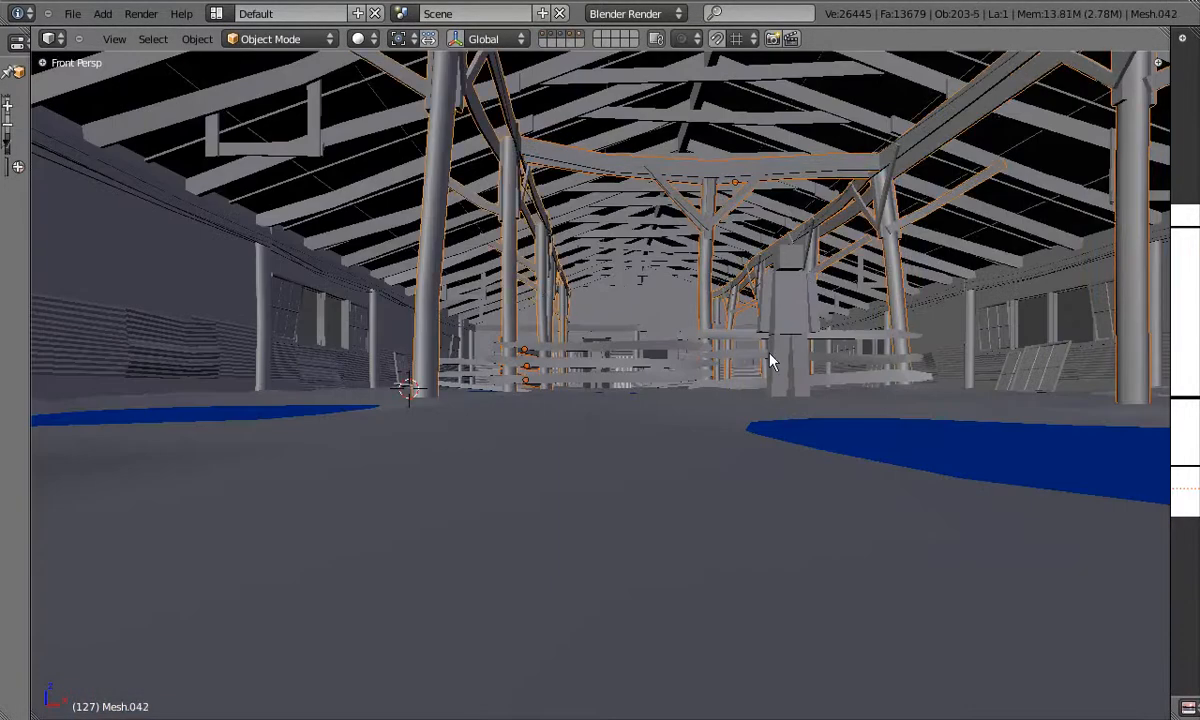
{"action": "key", "text": "KP_Divide"}
{"action": "key", "text": "KP_1"}
{"action": "key", "text": "KP_5"}
{"action": "key", "text": "KP_7"}
{"action": "key", "text": "z"}
Duplicate the three rails, place the copies in the adjoining bay between the posts and rotate them into line
{"action": "middle_click_drag", "start_coordinate": [521, 527], "coordinate": [436, 600], "text": "shift"}
{"action": "scroll", "coordinate": [509, 392], "scroll_direction": "down", "scroll_amount": 2}
{"action": "mouse_move", "coordinate": [1170, 402]}
{"action": "left_mouse_down"}
{"action": "mouse_move", "coordinate": [723, 391]}
{"action": "mouse_move", "coordinate": [1170, 402]}
{"action": "left_mouse_up"}
{"action": "key", "text": "shift+d"}
{"action": "left_click", "coordinate": [685, 362]}
{"action": "scroll", "coordinate": [625, 349], "scroll_direction": "up", "scroll_amount": 6}
{"action": "key", "text": "r"}
{"action": "left_click", "coordinate": [667, 311]}
{"action": "key", "text": "KP_3"}
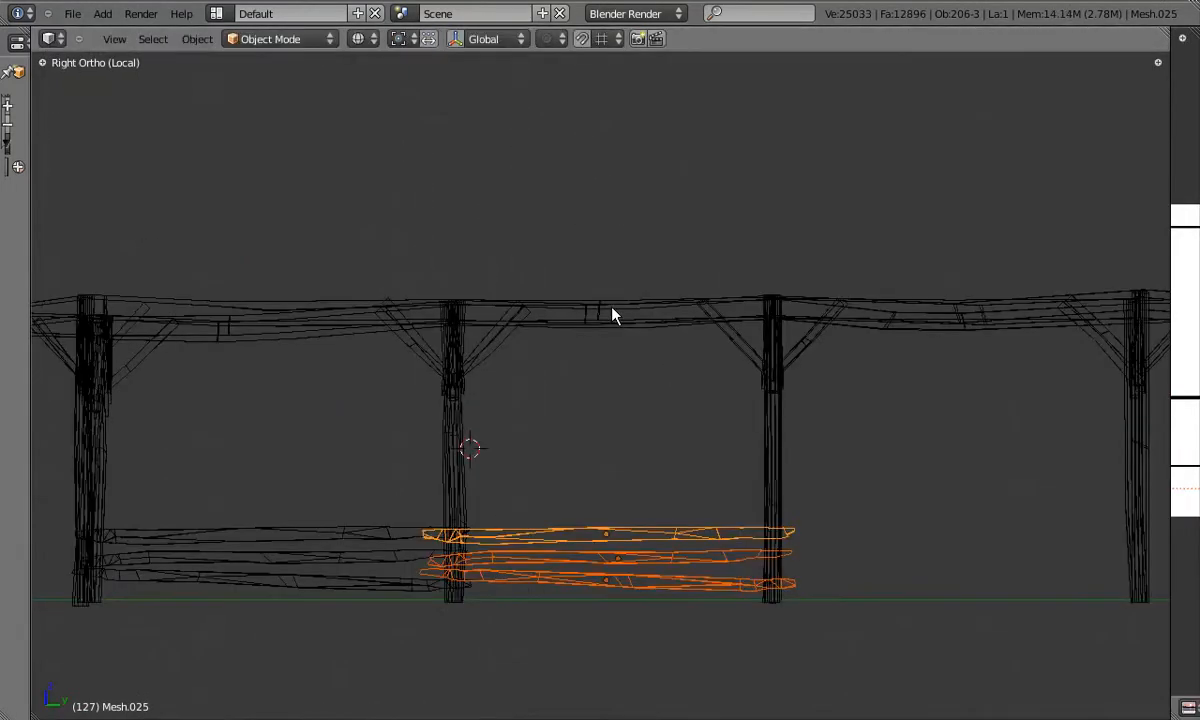
Scale the three duplicated rails along the Y axis so they span the bay between the two posts
{"action": "middle_click_drag", "start_coordinate": [745, 500], "coordinate": [700, 330], "text": "shift"}
{"action": "scroll", "coordinate": [740, 350], "scroll_direction": "up", "scroll_amount": 2}
{"action": "key", "text": "s"}
{"action": "key", "text": "y"}
{"action": "left_click", "coordinate": [884, 383]}
{"action": "key", "text": "z"}
Select a single rail of the duplicated set and rotate it in side view
{"action": "middle_click_drag", "start_coordinate": [850, 390], "coordinate": [662, 438]}
{"action": "key", "text": "KP_3"}
{"action": "right_click", "coordinate": [760, 408]}
{"action": "key", "text": "r"}
Turn the selected rail 90 degrees about the Z axis and move it back into the bay
{"action": "key", "text": "KP_7"}
{"action": "middle_click_drag", "start_coordinate": [710, 452], "coordinate": [581, 479]}
{"action": "key", "text": "KP_5"}
{"action": "key", "text": "r"}
{"action": "key", "text": "z"}
{"action": "key", "text": "9"}
{"action": "key", "text": "0"}
{"action": "key", "text": "Return"}
{"action": "key", "text": "g"}
{"action": "left_click", "coordinate": [709, 448]}
Fine-tune the rail's angle about the Z axis, then rotate it slightly in the view plane
{"action": "key", "text": "r"}
{"action": "key", "text": "z"}
{"action": "left_click", "coordinate": [704, 448]}
{"action": "scroll", "coordinate": [534, 450], "scroll_direction": "up", "scroll_amount": 3}
{"action": "scroll", "coordinate": [545, 462], "scroll_direction": "down", "scroll_amount": 1}
{"action": "key", "text": "r"}
{"action": "left_click", "coordinate": [671, 460]}
{"action": "scroll", "coordinate": [581, 479], "scroll_direction": "down", "scroll_amount": 3}
{"action": "scroll", "coordinate": [600, 453], "scroll_direction": "up", "scroll_amount": 4}
{"action": "left_click", "coordinate": [690, 442]}
Move the rail toward the posts and rotate it about Z to follow the bay's direction
{"action": "key", "text": "g"}
{"action": "middle_click_drag", "start_coordinate": [690, 442], "coordinate": [548, 377]}
{"action": "left_click", "coordinate": [549, 474]}
{"action": "key", "text": "r"}
{"action": "key", "text": "z"}
{"action": "left_click", "coordinate": [624, 469]}
Reposition the rail in several small moves against the posts and clear the selection
{"action": "key", "text": "g"}
{"action": "left_click", "coordinate": [683, 432]}
{"action": "key", "text": "g"}
{"action": "left_click", "coordinate": [662, 414]}
{"action": "key", "text": "g"}
{"action": "left_click", "coordinate": [1037, 410]}
{"action": "key", "text": "a"}
Select another rail of the bay, move it against the post and rotate it about the Z axis
{"action": "middle_click_drag", "start_coordinate": [780, 410], "coordinate": [820, 404]}
{"action": "right_click", "coordinate": [801, 403]}
{"action": "key", "text": "g"}
{"action": "left_click", "coordinate": [990, 414]}
{"action": "middle_click_drag", "start_coordinate": [890, 392], "coordinate": [796, 388]}
{"action": "key", "text": "r"}
{"action": "key", "text": "z"}
{"action": "left_click", "coordinate": [992, 464]}
Select the next rail in the set, shift it at the post and adjust its angle about Z
{"action": "right_click", "coordinate": [788, 325]}
{"action": "middle_click_drag", "start_coordinate": [788, 340], "coordinate": [750, 373]}
{"action": "key", "text": "g"}
{"action": "left_click", "coordinate": [826, 342]}
{"action": "key", "text": "r"}
{"action": "key", "text": "z"}
{"action": "left_click", "coordinate": [903, 345]}
{"action": "left_click", "coordinate": [825, 358]}
Select the bay's three rails in side view and duplicate them along the Y axis into the next bay
{"action": "middle_click_drag", "start_coordinate": [825, 358], "coordinate": [552, 430]}
{"action": "key", "text": "a"}
{"action": "key", "text": "KP_3"}
{"action": "key", "text": "KP_5"}
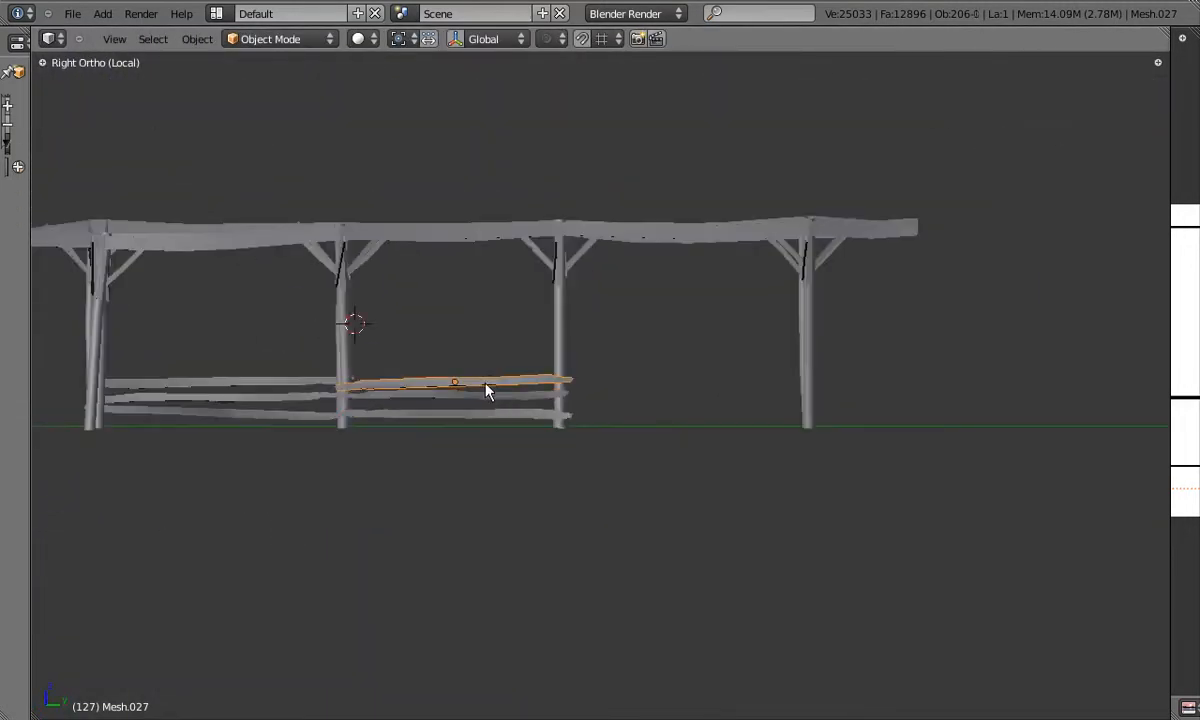
{"action": "middle_click_drag", "start_coordinate": [495, 402], "coordinate": [484, 420], "text": "shift"}
{"action": "key", "text": "b"}
{"action": "left_click_drag", "start_coordinate": [455, 388], "coordinate": [503, 434]}
{"action": "key", "text": "shift+d"}
{"action": "key", "text": "y"}
{"action": "left_click", "coordinate": [766, 402]}
Select the three duplicated rails in the new bay
{"action": "scroll", "coordinate": [730, 412], "scroll_direction": "up", "scroll_amount": 4}
{"action": "right_click", "coordinate": [341, 399]}
{"action": "scroll", "coordinate": [341, 391], "scroll_direction": "down", "scroll_amount": 2}
{"action": "scroll", "coordinate": [387, 382], "scroll_direction": "up", "scroll_amount": 4}
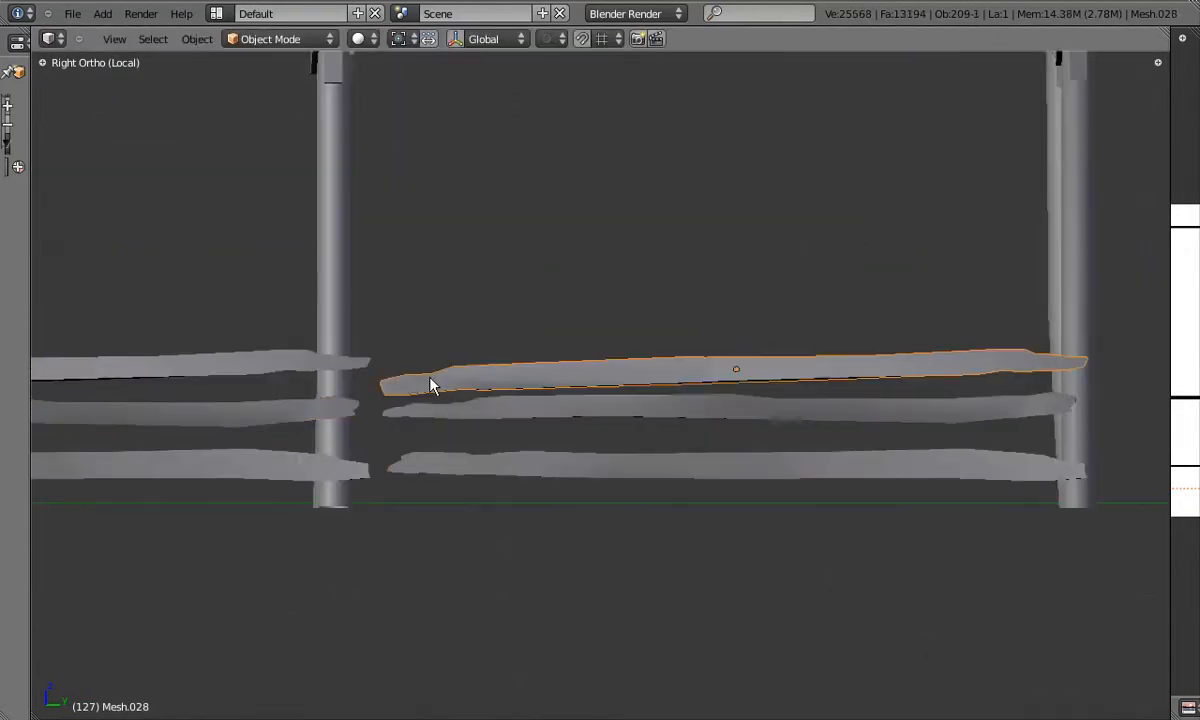
{"action": "right_click", "coordinate": [387, 383]}
{"action": "scroll", "coordinate": [390, 384], "scroll_direction": "down", "scroll_amount": 1}
{"action": "right_click", "coordinate": [495, 406], "text": "shift"}
{"action": "right_click", "coordinate": [559, 457], "text": "shift"}
{"action": "scroll", "coordinate": [560, 457], "scroll_direction": "down", "scroll_amount": 1}
{"action": "scroll", "coordinate": [975, 389], "scroll_direction": "up", "scroll_amount": 1}
Box-select the new bay's rails and rotate them in top view to line up with its posts
{"action": "right_click", "coordinate": [321, 409]}
{"action": "key", "text": "b"}
{"action": "left_click_drag", "start_coordinate": [490, 495], "coordinate": [585, 350]}
{"action": "key", "text": "KP_7"}
{"action": "key", "text": "r"}
{"action": "left_click", "coordinate": [400, 510]}
Stretch one rail of the new bay along the Y axis to about 1.03 so it reaches both posts
{"action": "key", "text": "KP_3"}
{"action": "left_click", "coordinate": [783, 462]}
{"action": "key", "text": "z"}
{"action": "key", "text": "s"}
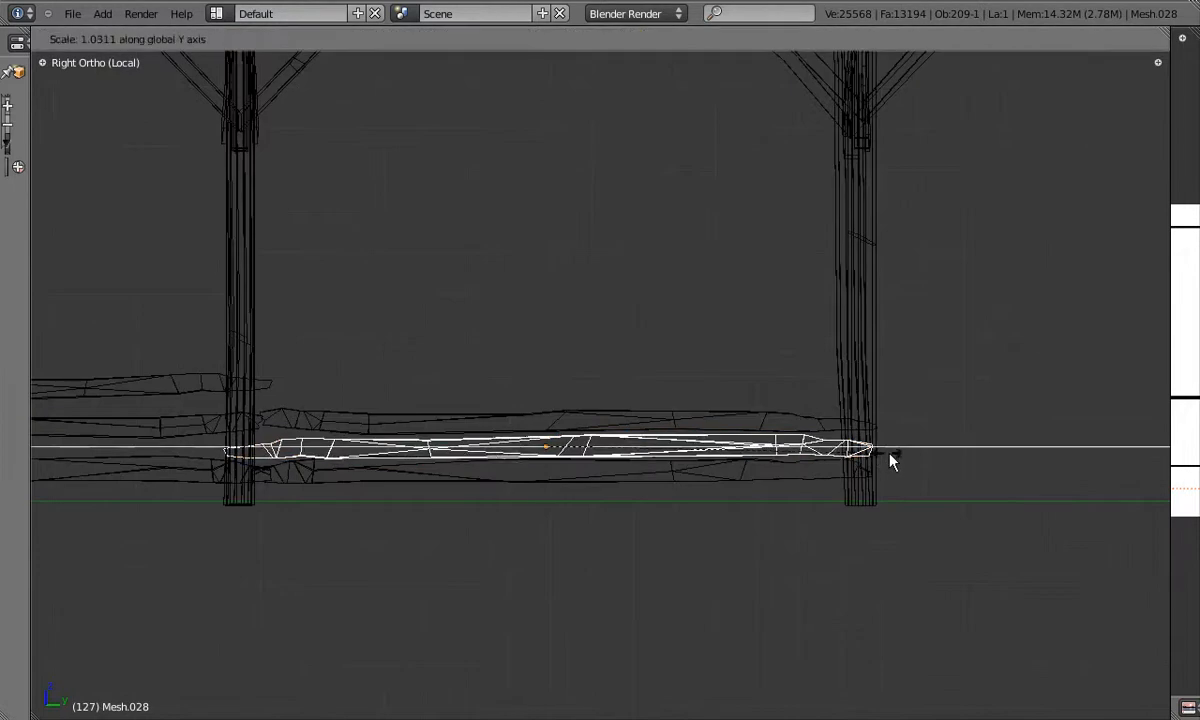
Rotate a rail of the new bay by 180 degrees and shift it along the Z axis
{"action": "key", "text": "r"}
{"action": "key", "text": "1"}
{"action": "key", "text": "8"}
{"action": "key", "text": "0"}
{"action": "key", "text": "Return"}
{"action": "key", "text": "z"}
{"action": "key", "text": "g"}
{"action": "key", "text": "z"}
{"action": "left_click", "coordinate": [476, 267]}
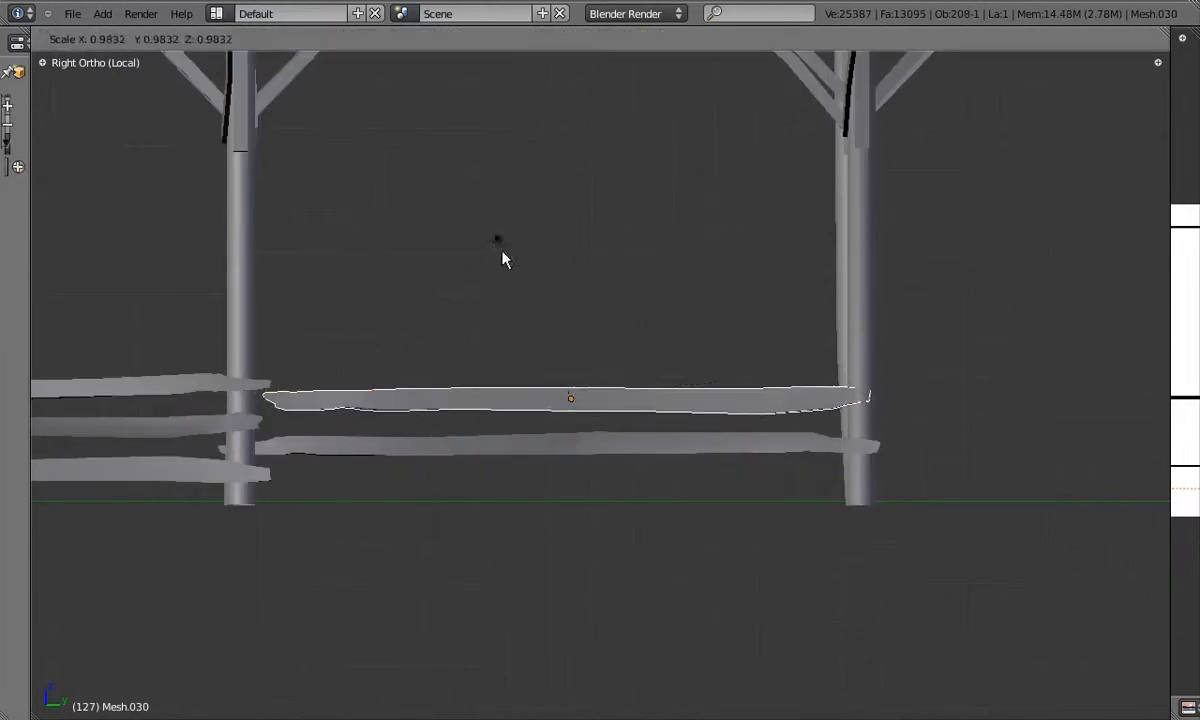
Rotate and move the lower rail of the new bay so it sits against both posts
{"action": "right_click", "coordinate": [514, 444]}
{"action": "middle_click_drag", "start_coordinate": [512, 443], "coordinate": [790, 412]}
{"action": "key", "text": "r"}
{"action": "left_click", "coordinate": [826, 412]}
{"action": "middle_click_drag", "start_coordinate": [510, 408], "coordinate": [545, 415]}
{"action": "key", "text": "g"}
{"action": "left_click", "coordinate": [734, 410]}
Move and rotate another rail of the same bay from several viewing angles to fit it to its posts
{"action": "middle_click_drag", "start_coordinate": [734, 410], "coordinate": [731, 372]}
{"action": "right_click", "coordinate": [806, 296]}
{"action": "key", "text": "g"}
{"action": "left_click", "coordinate": [846, 342]}
{"action": "key", "text": "r"}
{"action": "key", "text": "g"}
{"action": "left_click", "coordinate": [722, 372]}
{"action": "middle_click_drag", "start_coordinate": [600, 390], "coordinate": [697, 368]}
{"action": "key", "text": "r"}
{"action": "left_click", "coordinate": [820, 362]}
{"action": "middle_click_drag", "start_coordinate": [806, 366], "coordinate": [335, 478]}
{"action": "key", "text": "g"}
{"action": "left_click", "coordinate": [646, 403]}
{"action": "key", "text": "a"}
Rotate the bay's rails individually, finishing with a tilt in right view to vary their slope
{"action": "right_click", "coordinate": [800, 395]}
{"action": "key", "text": "r"}
{"action": "left_click", "coordinate": [965, 378]}
{"action": "middle_click_drag", "start_coordinate": [910, 380], "coordinate": [764, 391]}
{"action": "right_click", "coordinate": [764, 391]}
{"action": "key", "text": "KP_3"}
{"action": "key", "text": "r"}
{"action": "left_click", "coordinate": [1101, 362]}
{"action": "key", "text": "a"}
Duplicate the finished bay's three rails and place the copies in the next bay in top view
{"action": "scroll", "coordinate": [715, 354], "scroll_direction": "down", "scroll_amount": 5}
{"action": "middle_click_drag", "start_coordinate": [707, 345], "coordinate": [632, 424]}
{"action": "left_click_drag", "start_coordinate": [1170, 402], "coordinate": [654, 405]}
{"action": "middle_click_drag", "start_coordinate": [956, 415], "coordinate": [977, 423]}
{"action": "left_click_drag", "start_coordinate": [654, 398], "coordinate": [1193, 408]}
{"action": "right_click", "coordinate": [604, 424]}
{"action": "right_click", "coordinate": [606, 433], "text": "shift"}
{"action": "right_click", "coordinate": [606, 443], "text": "shift"}
{"action": "key", "text": "KP_7"}
{"action": "key", "text": "KP_5"}
{"action": "key", "text": "shift+d"}
{"action": "left_click", "coordinate": [729, 390]}
Add one more neighbouring object to the isolated local view
{"action": "middle_click_drag", "start_coordinate": [758, 346], "coordinate": [675, 315]}
{"action": "key", "text": "KP_1"}
{"action": "key", "text": "KP_5"}
{"action": "scroll", "coordinate": [622, 286], "scroll_direction": "up", "scroll_amount": 2}
{"action": "middle_click_drag", "start_coordinate": [664, 525], "coordinate": [660, 450], "text": "shift"}
{"action": "scroll", "coordinate": [660, 450], "scroll_direction": "down", "scroll_amount": 3}
{"action": "middle_click_drag", "start_coordinate": [620, 450], "coordinate": [652, 458]}
{"action": "scroll", "coordinate": [652, 458], "scroll_direction": "up", "scroll_amount": 3}
{"action": "key", "text": "KP_1"}
{"action": "key", "text": "KP_Divide"}
{"action": "right_click", "coordinate": [820, 378], "text": "shift"}
{"action": "key", "text": "KP_Divide"}
{"action": "key", "text": "KP_5"}
Rotate and move the middle rail of the duplicated set in right view to span its posts
{"action": "scroll", "coordinate": [812, 295], "scroll_direction": "up", "scroll_amount": 6}
{"action": "middle_click_drag", "start_coordinate": [812, 295], "coordinate": [557, 442]}
{"action": "right_click", "coordinate": [557, 442]}
{"action": "key", "text": "KP_3"}
{"action": "scroll", "coordinate": [983, 402], "scroll_direction": "up", "scroll_amount": 2}
{"action": "right_click", "coordinate": [962, 445]}
{"action": "key", "text": "r"}
{"action": "left_click", "coordinate": [255, 448]}
{"action": "key", "text": "g"}
{"action": "left_click", "coordinate": [986, 337]}
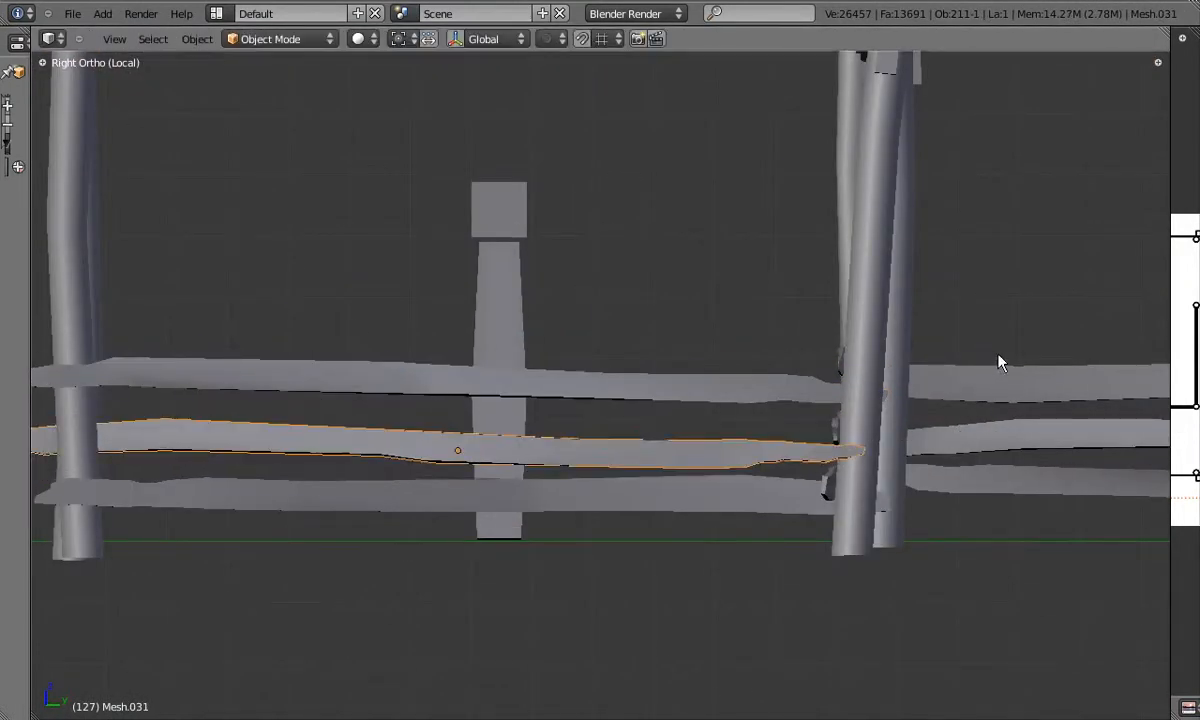
{"action": "left_click", "coordinate": [998, 354]}
Reposition the lower rail and rotate it about the Z axis to line up with the posts
{"action": "right_click", "coordinate": [712, 482]}
{"action": "key", "text": "g"}
{"action": "left_click", "coordinate": [718, 453]}
{"action": "middle_click_drag", "start_coordinate": [718, 453], "coordinate": [577, 310]}
{"action": "scroll", "coordinate": [620, 310], "scroll_direction": "up", "scroll_amount": 3}
{"action": "key", "text": "r"}
{"action": "key", "text": "z"}
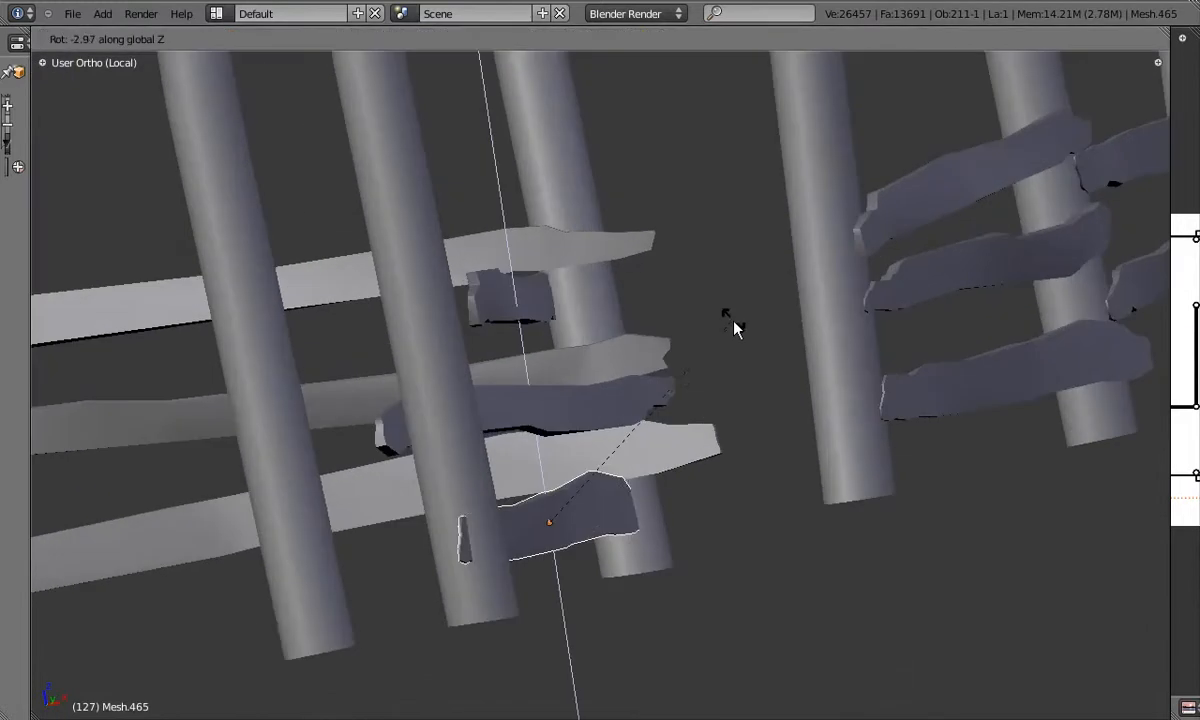
{"action": "left_click", "coordinate": [745, 333]}
{"action": "middle_click_drag", "start_coordinate": [745, 333], "coordinate": [150, 405]}
{"action": "key", "text": "r"}
{"action": "key", "text": "z"}
{"action": "left_click", "coordinate": [862, 466]}
{"action": "key", "text": "g"}
{"action": "left_click", "coordinate": [865, 466]}
{"action": "scroll", "coordinate": [76, 428], "scroll_direction": "up", "scroll_amount": 4}
{"action": "scroll", "coordinate": [76, 421], "scroll_direction": "down", "scroll_amount": 4}
Rotate the middle rail about the Z axis to follow the line between the posts
{"action": "right_click", "coordinate": [541, 333]}
{"action": "middle_click_drag", "start_coordinate": [541, 333], "coordinate": [668, 404]}
{"action": "key", "text": "r"}
{"action": "key", "text": "z"}
{"action": "key", "text": "z"}
{"action": "left_click", "coordinate": [608, 429]}
{"action": "middle_click_drag", "start_coordinate": [608, 429], "coordinate": [825, 386]}
{"action": "key", "text": "r"}
{"action": "key", "text": "z"}
{"action": "left_click", "coordinate": [862, 408]}
{"action": "middle_click_drag", "start_coordinate": [640, 228], "coordinate": [596, 324]}
{"action": "key", "text": "a"}
{"action": "scroll", "coordinate": [585, 385], "scroll_direction": "down", "scroll_amount": 8}
Tilt one rail of the fence in right view
{"action": "key", "text": "KP_1"}
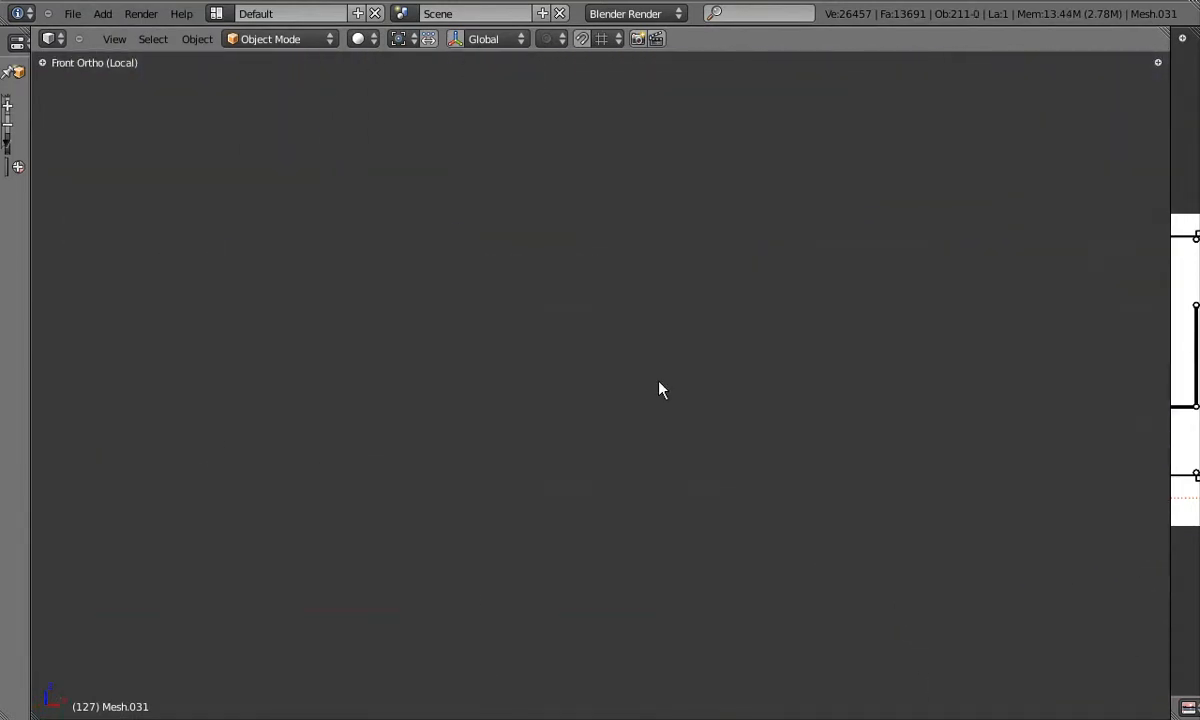
{"action": "key", "text": "KP_3"}
{"action": "right_click", "coordinate": [730, 452]}
{"action": "key", "text": "r"}
{"action": "left_click", "coordinate": [860, 451]}
Move a neighbouring rail in right view, and again from an orbited view, to fit its posts
{"action": "scroll", "coordinate": [670, 408], "scroll_direction": "up", "scroll_amount": 2}
{"action": "right_click", "coordinate": [670, 411]}
{"action": "key", "text": "g"}
{"action": "left_click", "coordinate": [633, 403]}
{"action": "scroll", "coordinate": [633, 405], "scroll_direction": "up", "scroll_amount": 3}
{"action": "middle_click_drag", "start_coordinate": [633, 405], "coordinate": [453, 399]}
{"action": "scroll", "coordinate": [738, 420], "scroll_direction": "up", "scroll_amount": 3}
{"action": "key", "text": "g"}
{"action": "left_click", "coordinate": [908, 434]}
{"action": "key", "text": "a"}
{"action": "scroll", "coordinate": [908, 434], "scroll_direction": "up", "scroll_amount": 3}
{"action": "scroll", "coordinate": [453, 399], "scroll_direction": "down", "scroll_amount": 4}
Reposition one more fence rail between its posts in right view
{"action": "right_click", "coordinate": [688, 423]}
{"action": "key", "text": "KP_3"}
{"action": "key", "text": "g"}
{"action": "left_click", "coordinate": [1007, 392]}
{"action": "middle_click_drag", "start_coordinate": [1007, 392], "coordinate": [640, 380]}
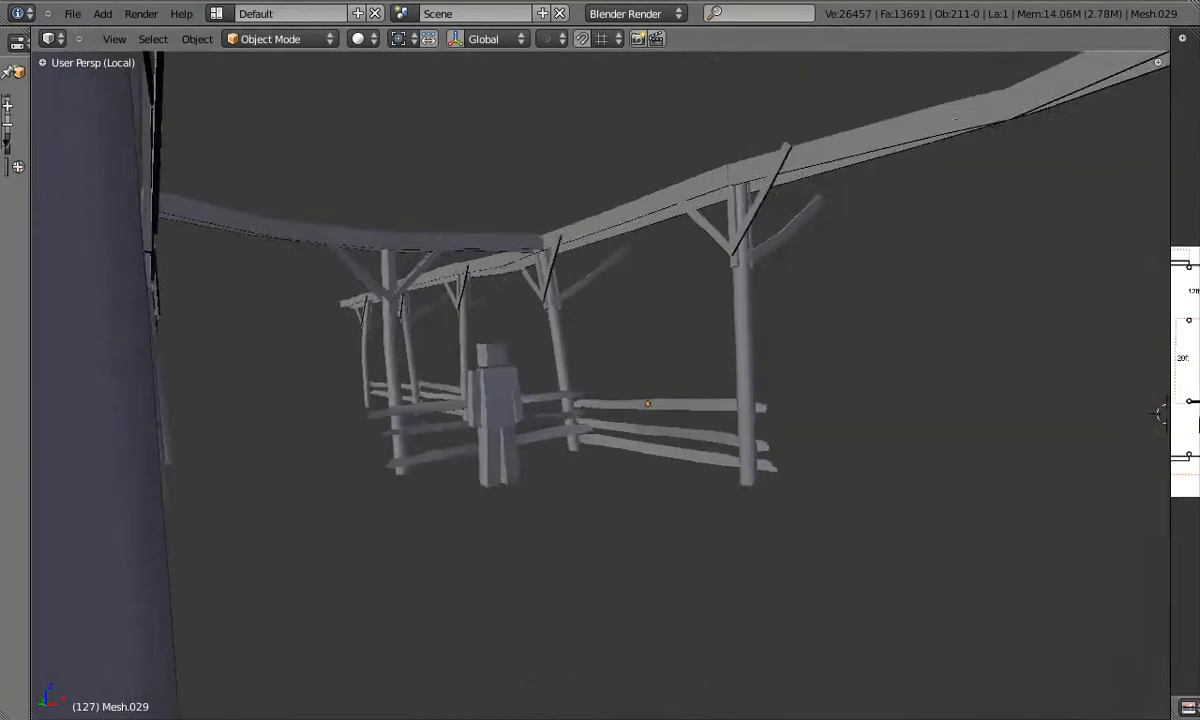
Add two further neighbouring objects to the isolated local view
{"action": "key", "text": "KP_Divide"}
{"action": "middle_click_drag", "start_coordinate": [702, 421], "coordinate": [879, 337]}
{"action": "right_click", "coordinate": [879, 337], "text": "shift"}
{"action": "right_click", "coordinate": [879, 351], "text": "shift"}
{"action": "key", "text": "KP_Divide"}
{"action": "scroll", "coordinate": [737, 378], "scroll_direction": "up", "scroll_amount": 5}
{"action": "middle_click_drag", "start_coordinate": [737, 378], "coordinate": [565, 405]}
Duplicate a set of three rails and place the copies between the next pair of posts
{"action": "right_click", "coordinate": [565, 407]}
{"action": "key", "text": "KP_7"}
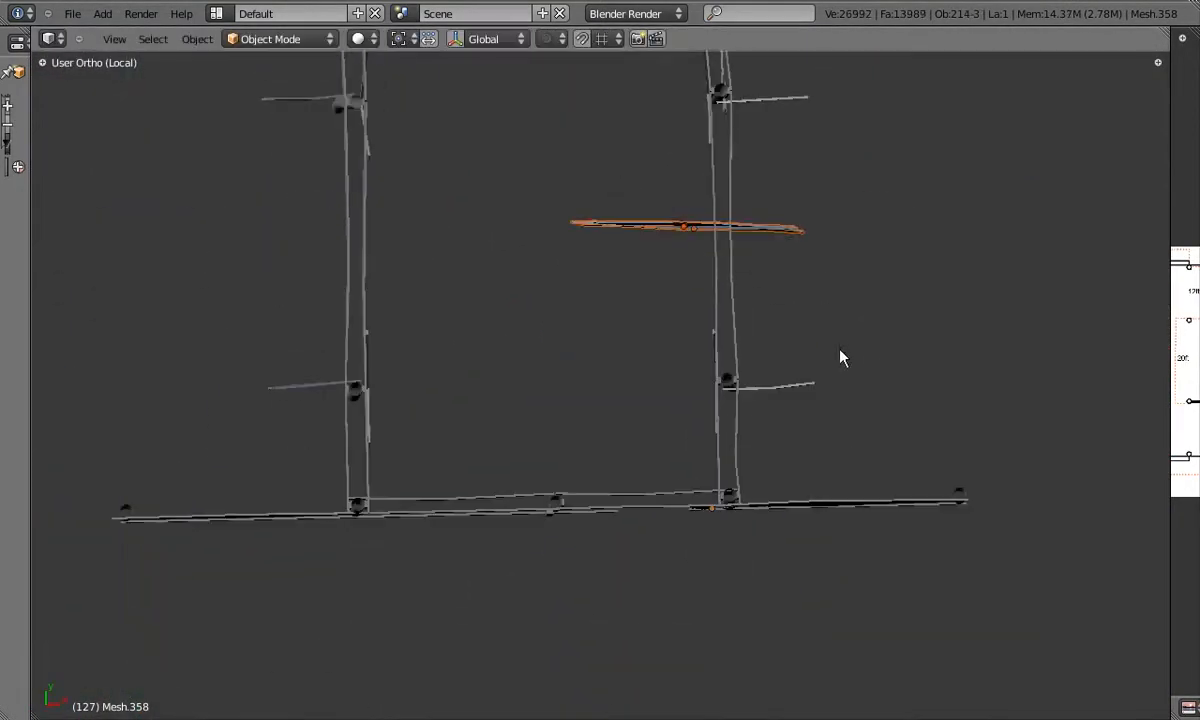
{"action": "key", "text": "g"}
{"action": "left_click", "coordinate": [713, 448]}
{"action": "key", "text": "KP_3"}
{"action": "middle_click_drag", "start_coordinate": [581, 429], "coordinate": [703, 392], "text": "shift"}
{"action": "key", "text": "g"}
{"action": "left_click", "coordinate": [690, 384]}
Adjust the height of the new set's top rail in wireframe right view
{"action": "key", "text": "z"}
{"action": "key", "text": "KP_3"}
{"action": "key", "text": "g"}
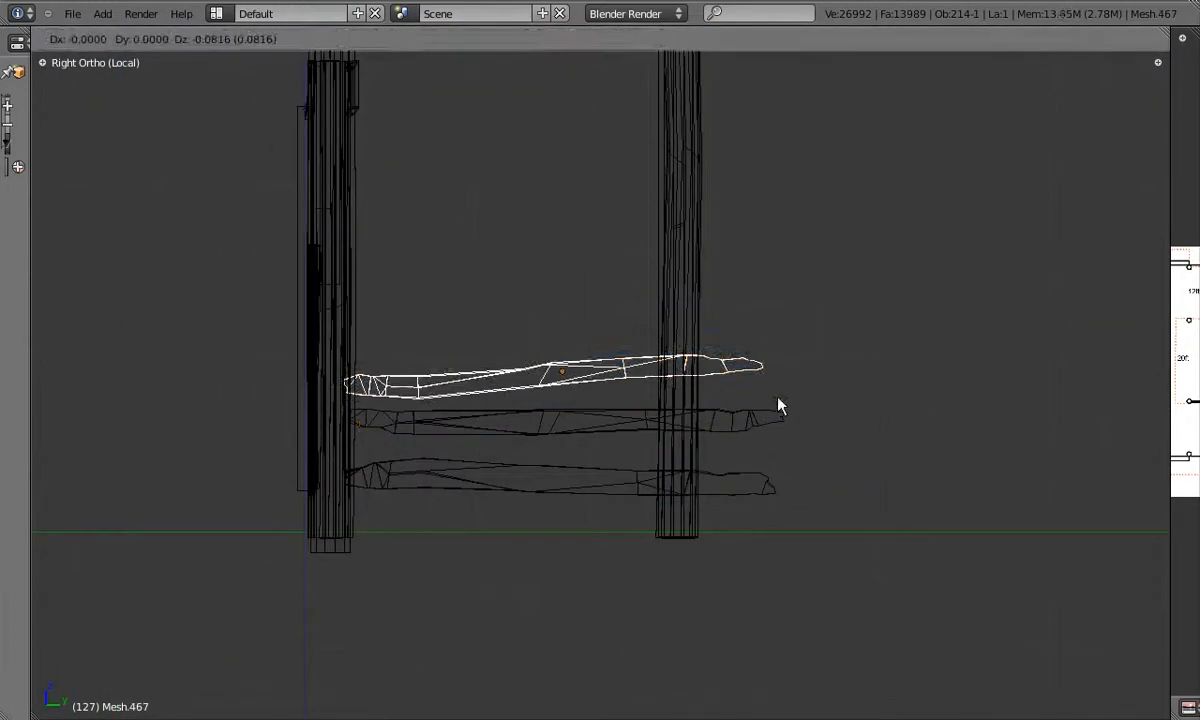
{"action": "left_click", "coordinate": [617, 370]}
{"action": "key", "text": "z"}
Shift the bottom rail of the new set along the Y axis
{"action": "mouse_move", "coordinate": [617, 370]}
{"action": "middle_mouse_down"}
{"action": "mouse_move", "coordinate": [424, 402]}
{"action": "mouse_move", "coordinate": [459, 438]}
{"action": "mouse_move", "coordinate": [524, 424]}
{"action": "middle_mouse_up"}
{"action": "key", "text": "KP_5"}
{"action": "right_click", "coordinate": [526, 424]}
{"action": "key", "text": "g"}
{"action": "key", "text": "y"}
{"action": "middle_click_drag", "start_coordinate": [533, 515], "coordinate": [498, 415]}
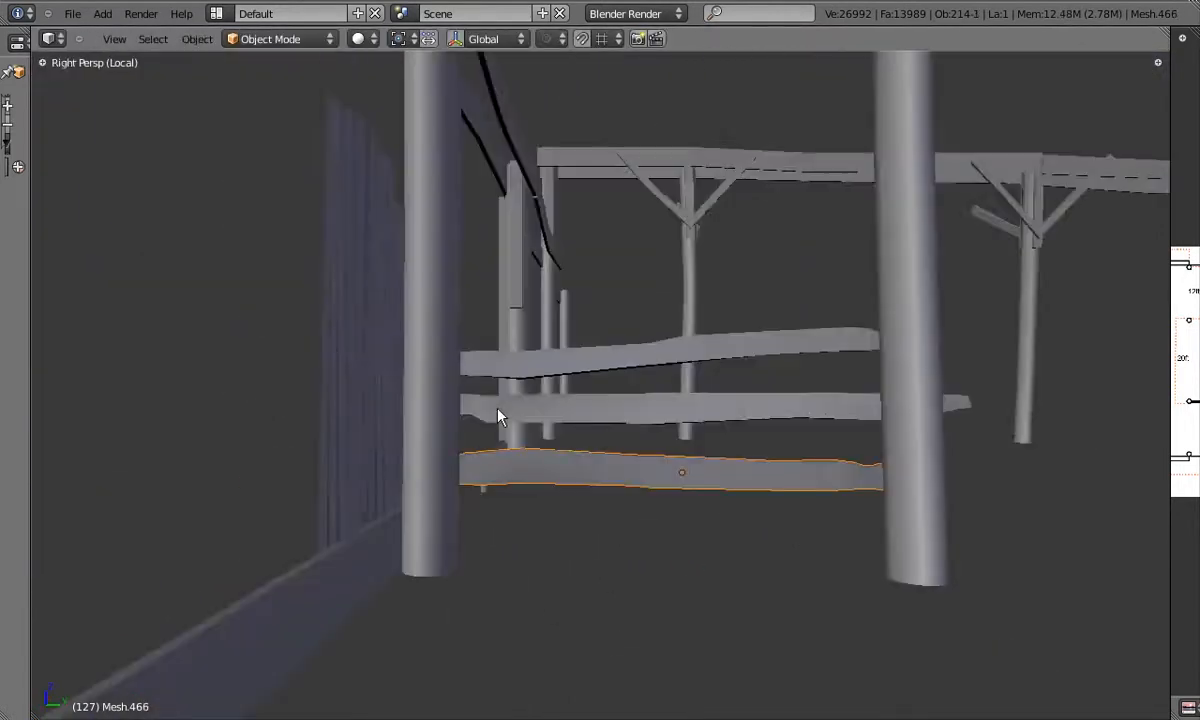
Delete the top rail of the new set and reposition a remaining rail in right view
{"action": "key", "text": "KP_3"}
{"action": "right_click", "coordinate": [707, 387]}
{"action": "key", "text": "x"}
{"action": "left_click", "coordinate": [707, 387]}
{"action": "key", "text": "z"}
{"action": "key", "text": "z"}
{"action": "key", "text": "g"}
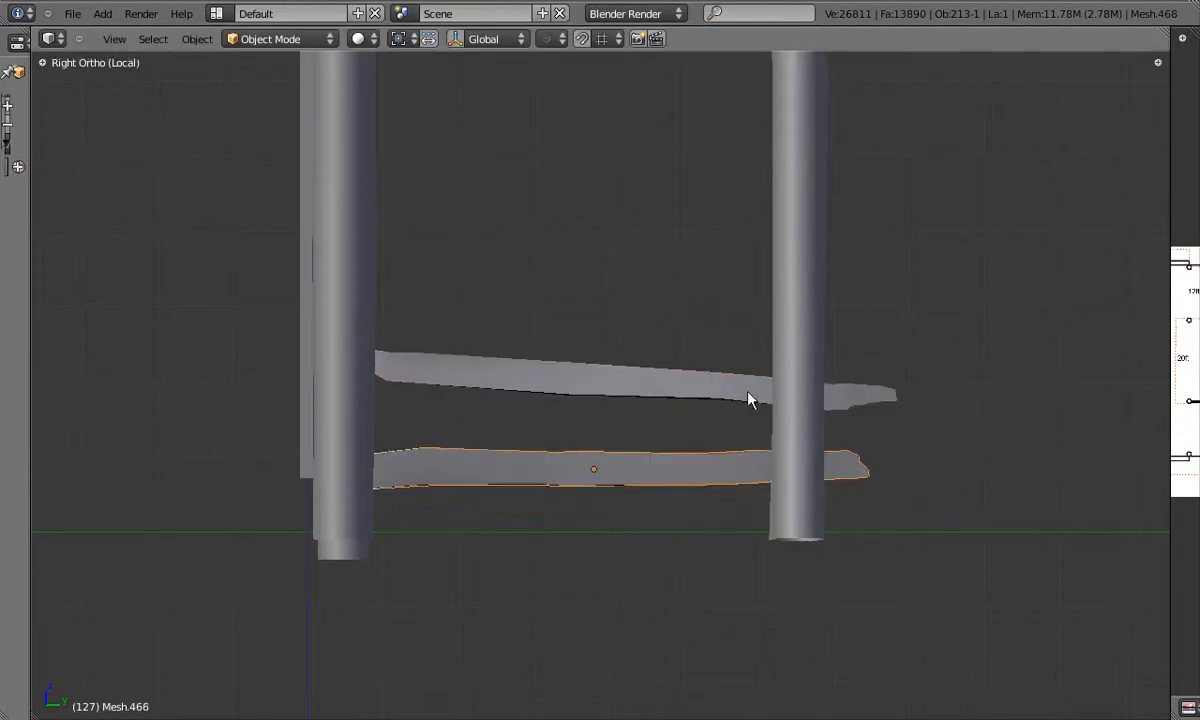
{"action": "left_click", "coordinate": [903, 440]}
Reposition the upper rail in right view and shift it along the X axis to sit against the posts
{"action": "right_click", "coordinate": [745, 386]}
{"action": "key", "text": "g"}
{"action": "right_click", "coordinate": [728, 478]}
{"action": "middle_click_drag", "start_coordinate": [728, 478], "coordinate": [667, 370]}
{"action": "right_click", "coordinate": [586, 338]}
{"action": "key", "text": "g"}
{"action": "key", "text": "x"}
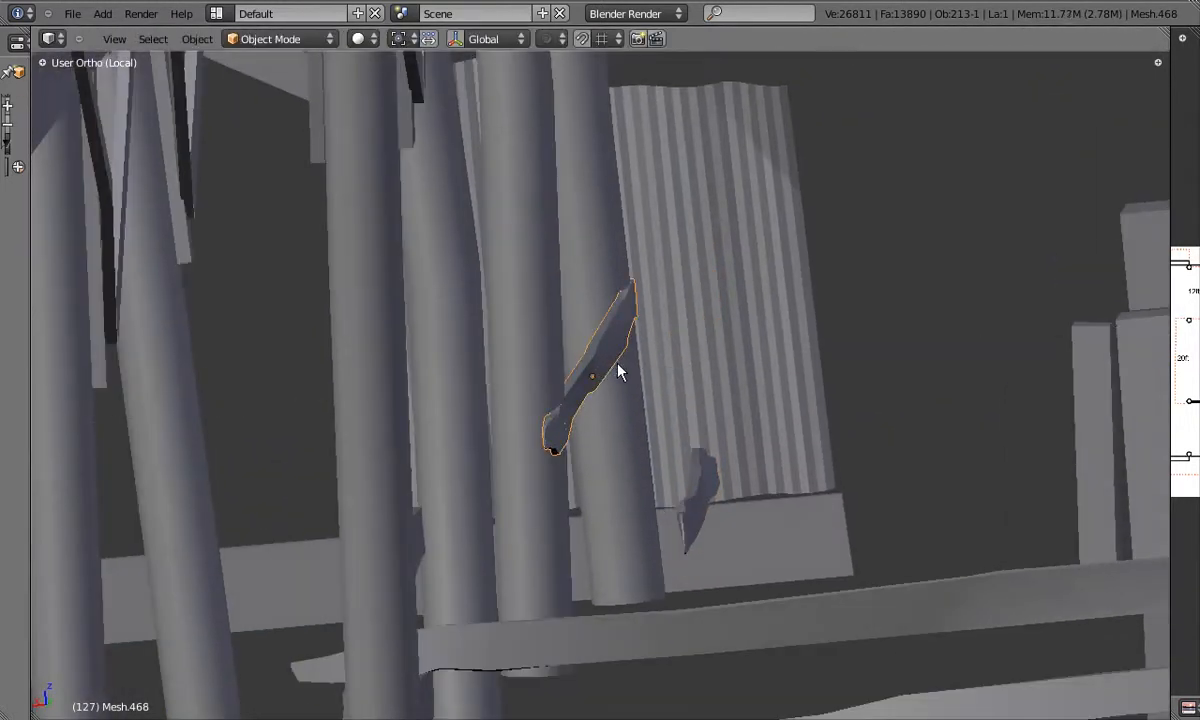
{"action": "left_click", "coordinate": [618, 370]}
{"action": "scroll", "coordinate": [618, 368], "scroll_direction": "up", "scroll_amount": 1}
{"action": "key", "text": "g"}
{"action": "left_click", "coordinate": [652, 348]}
Move the lower rail against the posts and rotate it about the Z axis to line up with them
{"action": "right_click", "coordinate": [722, 520]}
{"action": "key", "text": "g"}
{"action": "left_click", "coordinate": [645, 524]}
{"action": "key", "text": "r"}
{"action": "key", "text": "z"}
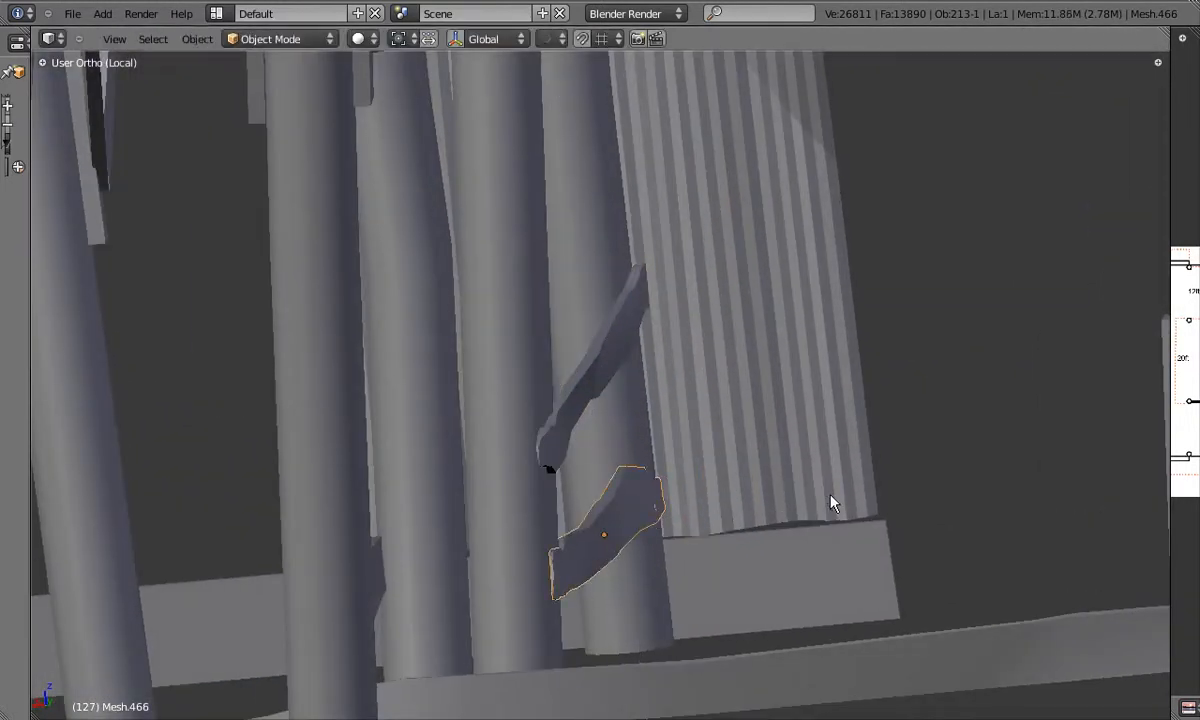
{"action": "left_click", "coordinate": [831, 497]}
{"action": "scroll", "coordinate": [648, 515], "scroll_direction": "up", "scroll_amount": 4}
{"action": "middle_click_drag", "start_coordinate": [648, 515], "coordinate": [672, 405], "text": "shift"}
{"action": "key", "text": "g"}
{"action": "left_click", "coordinate": [880, 365]}
Compare the rail fences in the model with the wall layout on the blueprint image
{"action": "key", "text": "a"}
{"action": "key", "text": "KP_5"}
{"action": "middle_click_drag", "start_coordinate": [770, 358], "coordinate": [888, 412]}
{"action": "right_click", "coordinate": [653, 387]}
{"action": "key", "text": "a"}
{"action": "scroll", "coordinate": [603, 363], "scroll_direction": "up", "scroll_amount": 3}
{"action": "middle_click_drag", "start_coordinate": [603, 363], "coordinate": [625, 392]}
{"action": "scroll", "coordinate": [763, 448], "scroll_direction": "down", "scroll_amount": 5}
{"action": "left_click_drag", "start_coordinate": [1171, 420], "coordinate": [736, 405]}
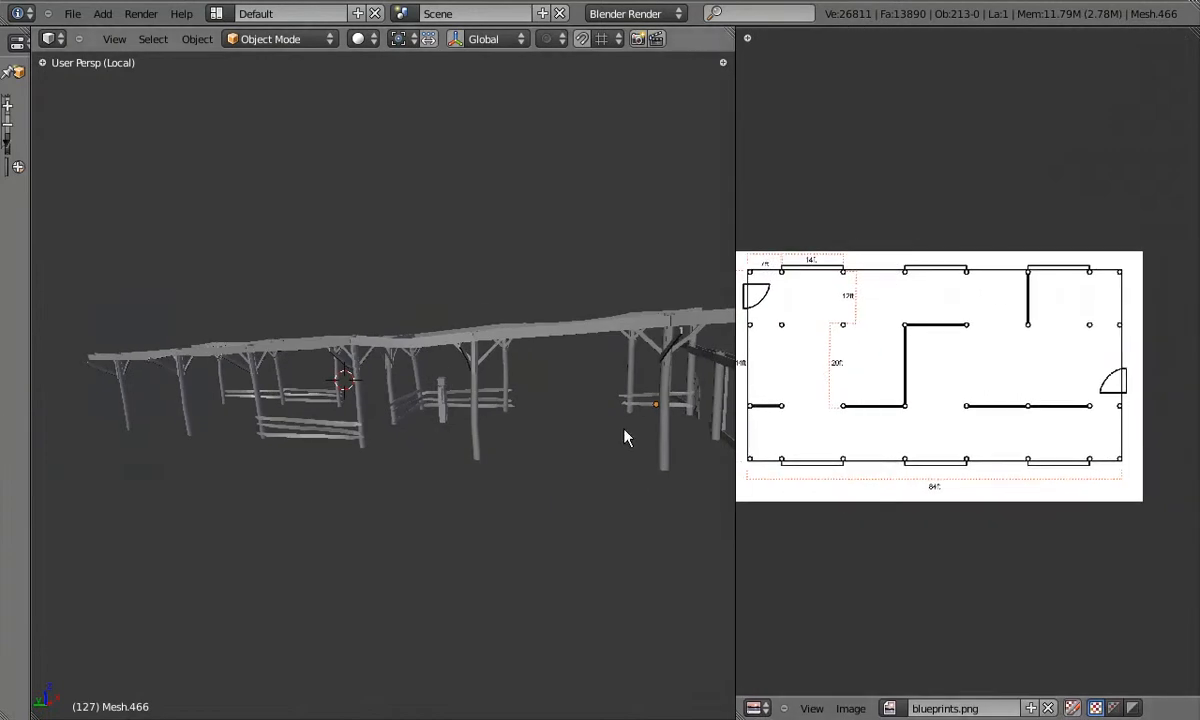
{"action": "key", "text": "KP_Divide"}
{"action": "middle_click_drag", "start_coordinate": [396, 490], "coordinate": [241, 380]}
{"action": "scroll", "coordinate": [241, 378], "scroll_direction": "up", "scroll_amount": 3}
{"action": "right_click", "coordinate": [249, 340], "text": "shift"}
{"action": "right_click", "coordinate": [255, 325], "text": "shift"}
{"action": "scroll", "coordinate": [290, 335], "scroll_direction": "down", "scroll_amount": 2}
{"action": "middle_click_drag", "start_coordinate": [290, 335], "coordinate": [447, 512]}
{"action": "key", "text": "KP_Divide"}
{"action": "key", "text": "a"}
{"action": "scroll", "coordinate": [400, 430], "scroll_direction": "up", "scroll_amount": 4}
{"action": "key", "text": "KP_Divide"}
{"action": "right_click", "coordinate": [457, 465], "text": "shift"}
{"action": "right_click", "coordinate": [445, 498], "text": "shift"}
{"action": "key", "text": "KP_Divide"}
{"action": "left_click_drag", "start_coordinate": [736, 450], "coordinate": [1171, 415]}
Look over the full warehouse interior, examining the fences between the posts
{"action": "scroll", "coordinate": [760, 430], "scroll_direction": "up", "scroll_amount": 4}
{"action": "middle_click_drag", "start_coordinate": [640, 510], "coordinate": [593, 436]}
{"action": "key", "text": "KP_Divide"}
{"action": "scroll", "coordinate": [530, 428], "scroll_direction": "down", "scroll_amount": 3}
{"action": "key", "text": "a"}
{"action": "left_click", "coordinate": [675, 439]}
{"action": "scroll", "coordinate": [645, 352], "scroll_direction": "up", "scroll_amount": 3}
{"action": "scroll", "coordinate": [646, 353], "scroll_direction": "down", "scroll_amount": 3}
{"action": "scroll", "coordinate": [672, 379], "scroll_direction": "up", "scroll_amount": 3}
{"action": "middle_click_drag", "start_coordinate": [649, 357], "coordinate": [673, 147]}
Isolate the selected post row and its three rails in local view, shown as wireframe from the right
{"action": "right_click", "coordinate": [801, 488]}
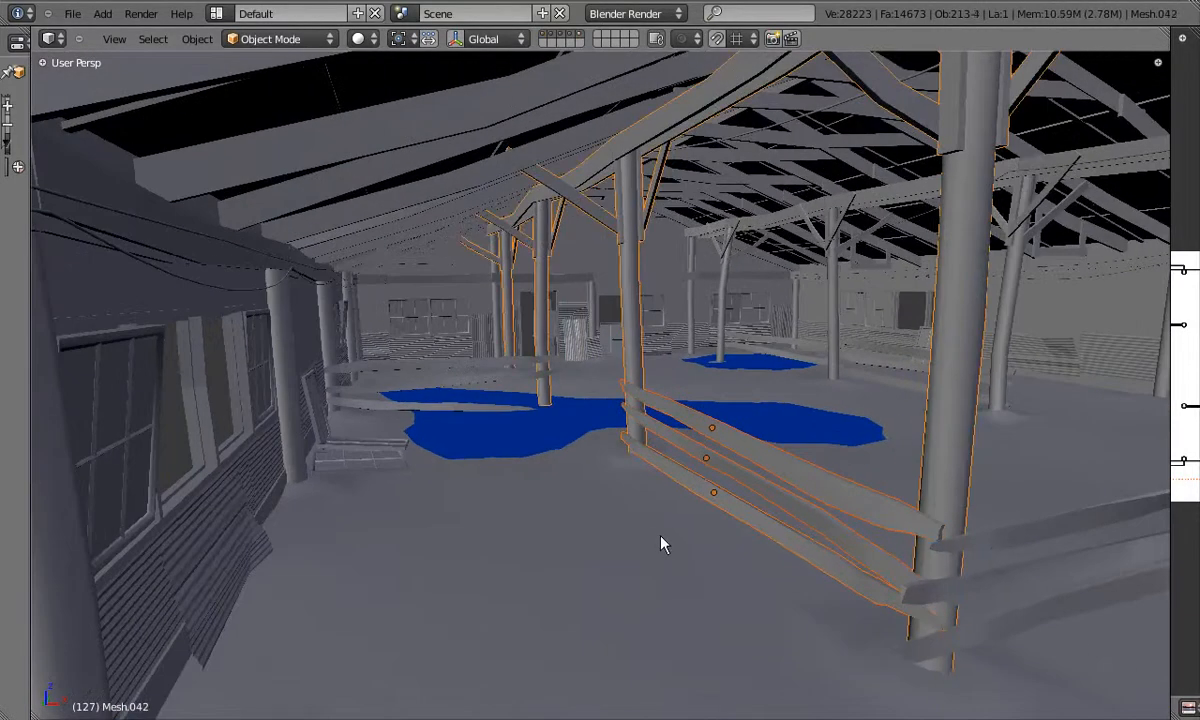
{"action": "key", "text": "KP_Divide"}
{"action": "key", "text": "KP_3"}
{"action": "scroll", "coordinate": [587, 380], "scroll_direction": "up", "scroll_amount": 2}
{"action": "key", "text": "z"}
{"action": "key", "text": "a"}
Add a plane between the two posts, scale it down and delete vertices to leave a single edge
{"action": "key", "text": "shift+a"}
{"action": "mouse_move", "coordinate": [586, 375]}
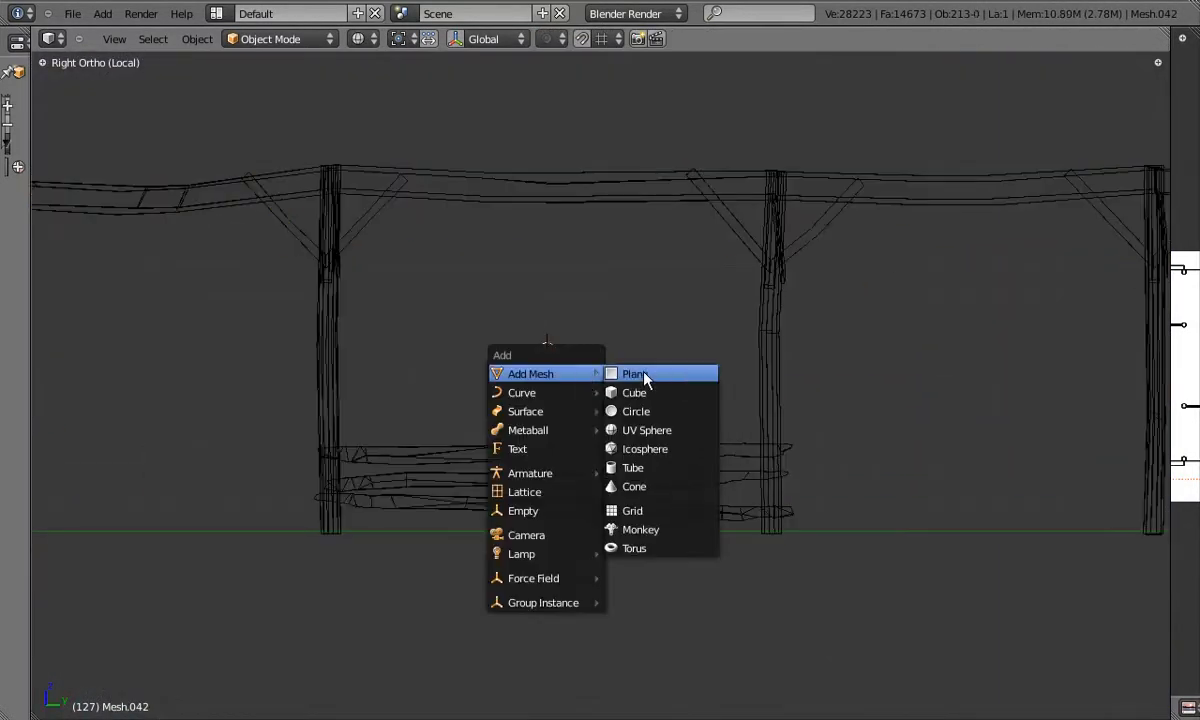
{"action": "left_click", "coordinate": [640, 375]}
{"action": "key", "text": "s"}
{"action": "left_click", "coordinate": [655, 353]}
{"action": "scroll", "coordinate": [564, 322], "scroll_direction": "up", "scroll_amount": 4}
{"action": "right_click", "coordinate": [591, 321]}
{"action": "right_click", "coordinate": [592, 436], "text": "shift"}
{"action": "key", "text": "x"}
Extrude the edge into a narrow upright strip and place it at ground level midway along the rails
{"action": "right_click", "coordinate": [630, 350]}
{"action": "scroll", "coordinate": [497, 328], "scroll_direction": "up", "scroll_amount": 2}
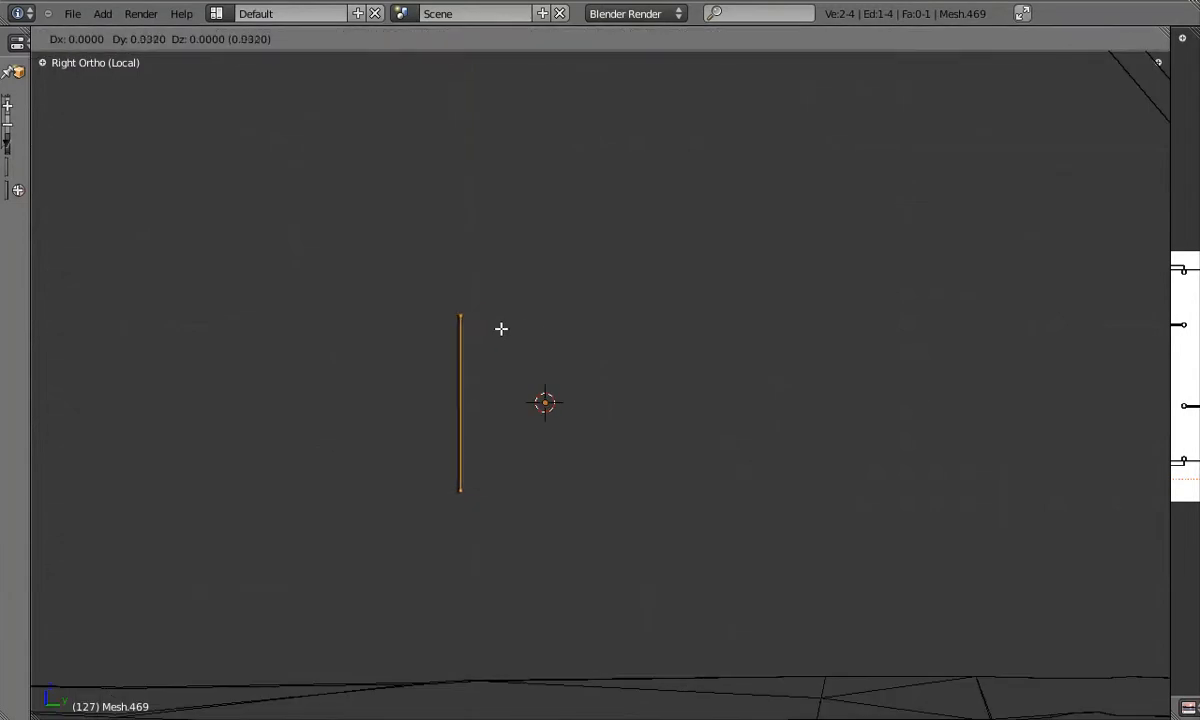
{"action": "scroll", "coordinate": [527, 333], "scroll_direction": "down", "scroll_amount": 3}
{"action": "key", "text": "a"}
{"action": "key", "text": "g"}
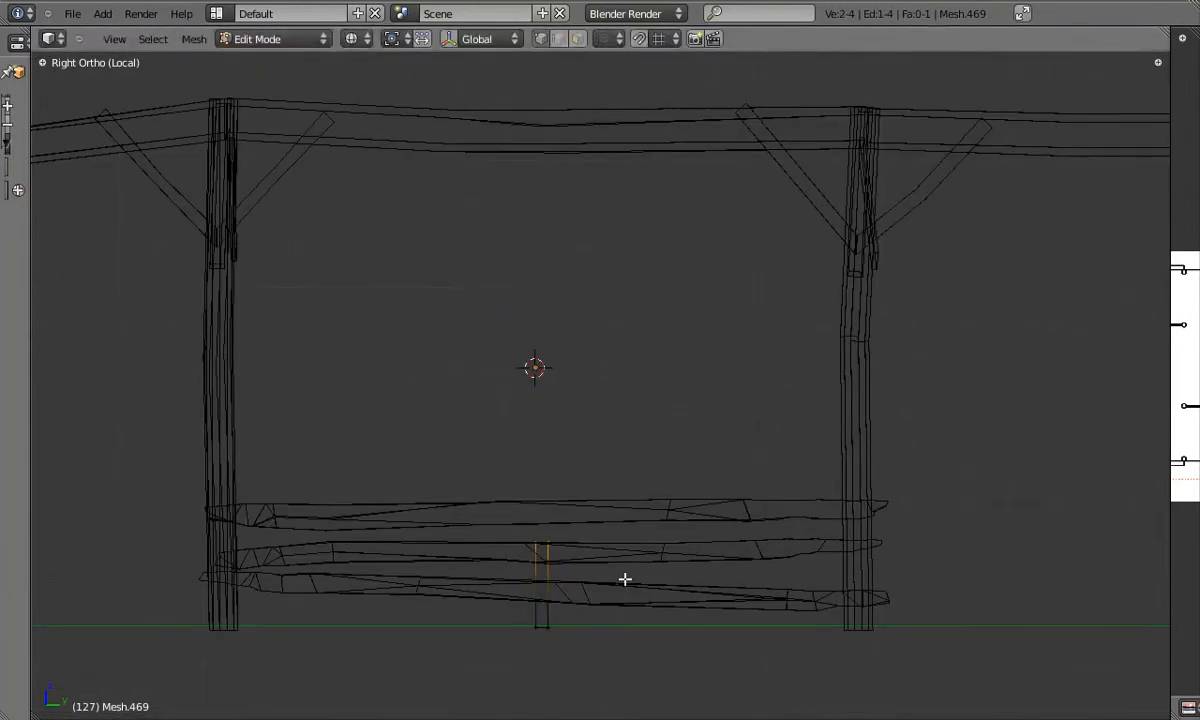
Extrude the strip sideways to turn it into a thin box with depth
{"action": "key", "text": "KP_1"}
{"action": "middle_click_drag", "start_coordinate": [602, 142], "coordinate": [549, 330], "text": "shift"}
{"action": "key", "text": "KP_4"}
{"action": "key", "text": "a"}
{"action": "key", "text": "KP_1"}
{"action": "key", "text": "a"}
{"action": "scroll", "coordinate": [553, 156], "scroll_direction": "up", "scroll_amount": 8}
{"action": "left_click", "coordinate": [499, 121]}
{"action": "scroll", "coordinate": [502, 135], "scroll_direction": "down", "scroll_amount": 4}
{"action": "key", "text": "z"}
{"action": "key", "text": "KP_7"}
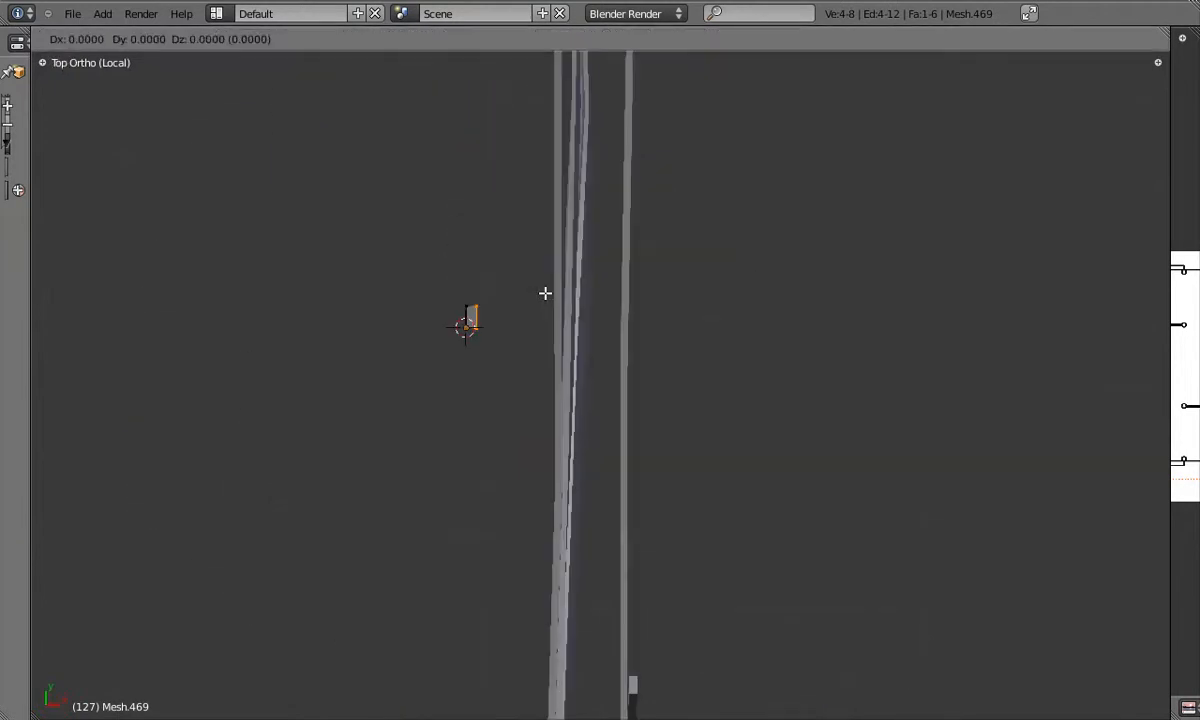
Extend the box up to the overhead beam and shift the whole upright along the X axis toward the rails
{"action": "key", "text": "KP_3"}
{"action": "key", "text": "a"}
{"action": "middle_click_drag", "start_coordinate": [738, 391], "coordinate": [500, 372]}
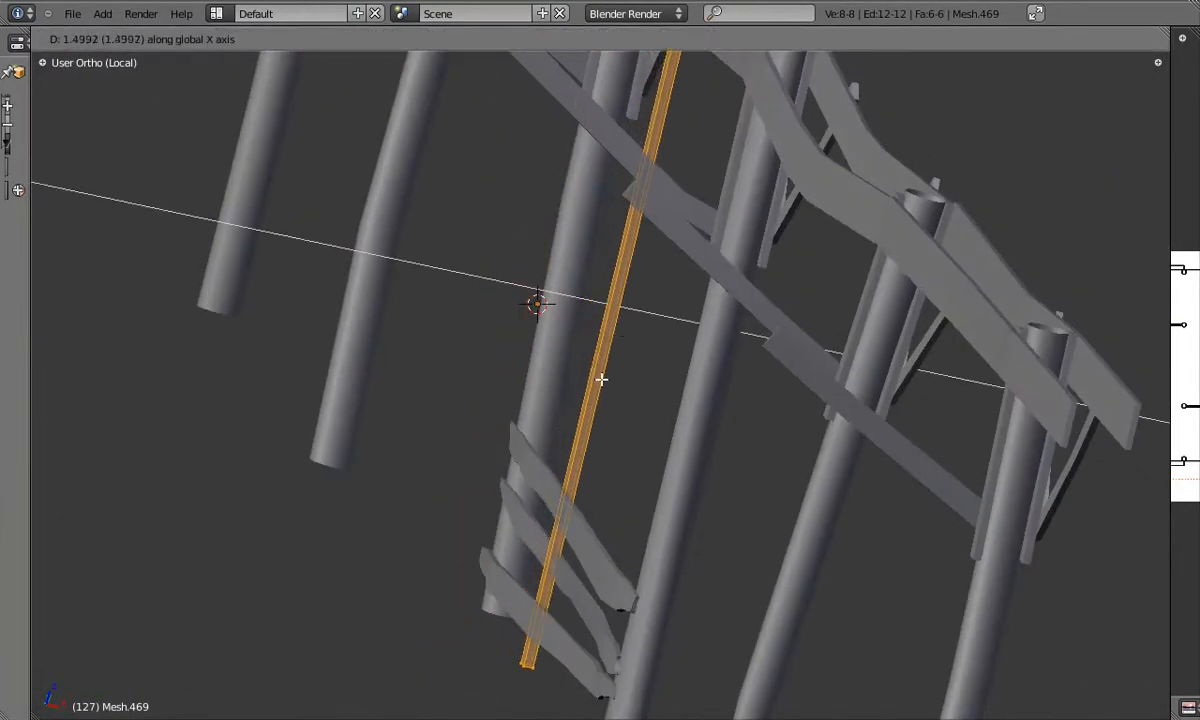
{"action": "middle_click_drag", "start_coordinate": [609, 379], "coordinate": [729, 410]}
Move the upright's end vertices along the X axis and add two edge loops across its length
{"action": "key", "text": "KP_5"}
{"action": "key", "text": "a"}
{"action": "key", "text": "b"}
{"action": "left_click_drag", "start_coordinate": [511, 162], "coordinate": [580, 212]}
{"action": "middle_click_drag", "start_coordinate": [580, 212], "coordinate": [607, 265]}
{"action": "key", "text": "g"}
{"action": "left_click", "coordinate": [627, 217]}
{"action": "key", "text": "x"}
{"action": "key", "text": "KP_3"}
{"action": "key", "text": "a"}
{"action": "middle_click_drag", "start_coordinate": [648, 396], "coordinate": [652, 444]}
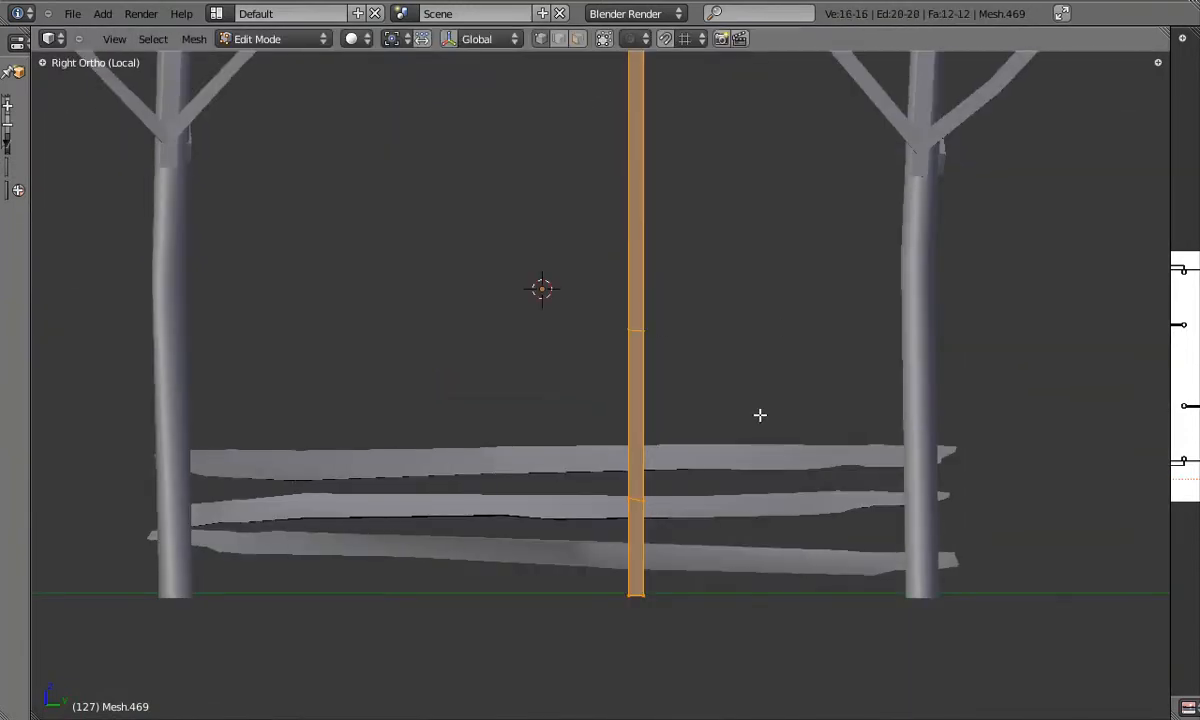
Adjust the upright's end vertices and shift its top end along the X axis to meet the overhead beam
{"action": "key", "text": "b"}
{"action": "left_click_drag", "start_coordinate": [602, 556], "coordinate": [668, 614]}
{"action": "middle_click_drag", "start_coordinate": [668, 614], "coordinate": [471, 204]}
{"action": "key", "text": "g"}
{"action": "left_click", "coordinate": [691, 354]}
{"action": "key", "text": "KP_5"}
{"action": "key", "text": "g"}
{"action": "key", "text": "x"}
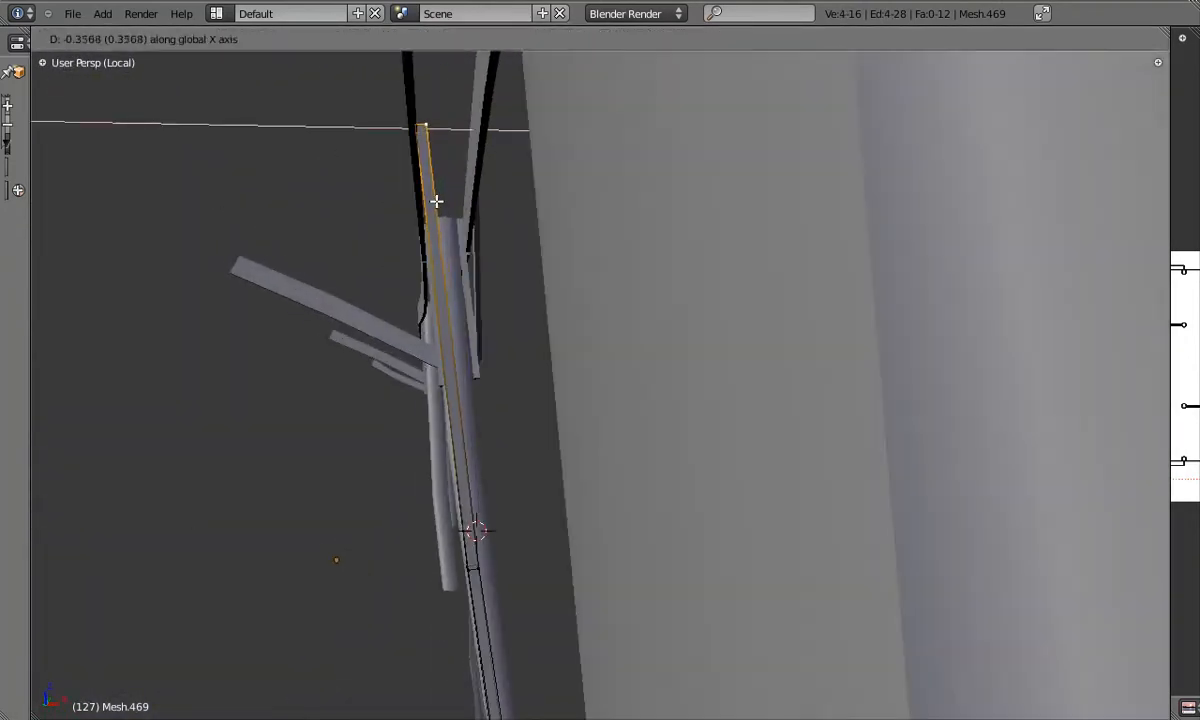
{"action": "left_click", "coordinate": [525, 597]}
Nudge the upright's middle vertices in right view to make its outline slightly irregular
{"action": "key", "text": "Tab"}
{"action": "middle_click_drag", "start_coordinate": [525, 597], "coordinate": [490, 506]}
{"action": "key", "text": "KP_1"}
{"action": "key", "text": "KP_5"}
{"action": "key", "text": "KP_3"}
{"action": "key", "text": "Tab"}
{"action": "right_click", "coordinate": [561, 388]}
{"action": "key", "text": "b"}
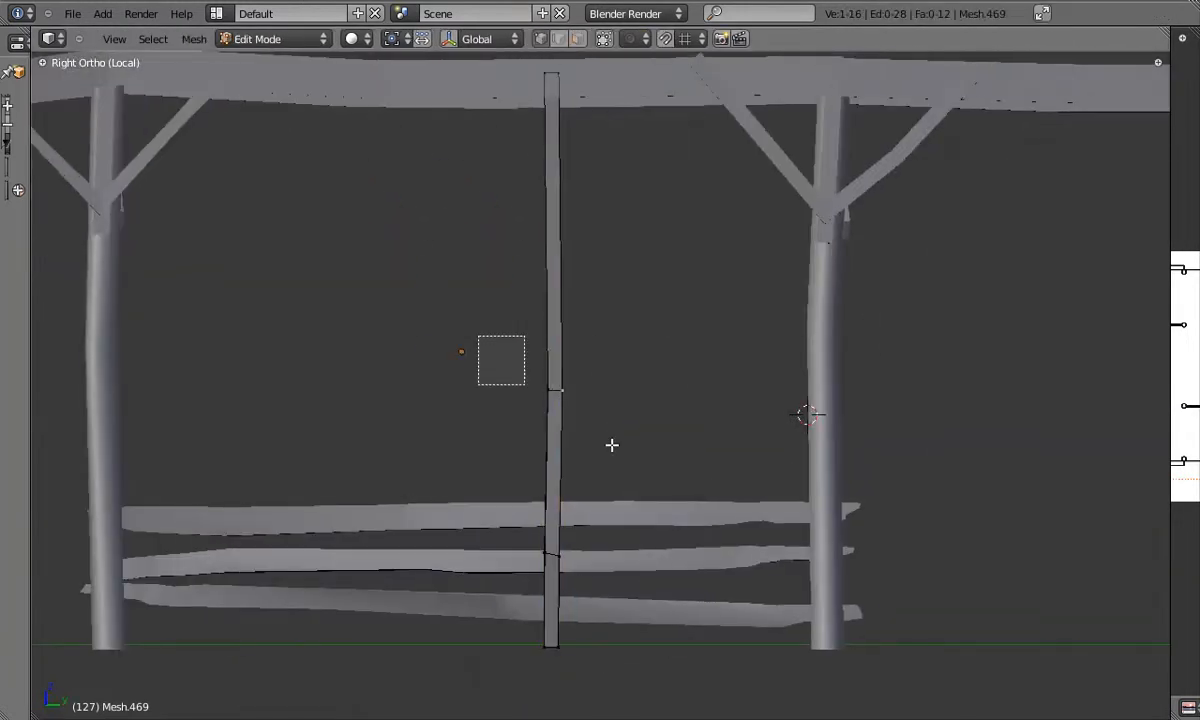
{"action": "left_click", "coordinate": [640, 118]}
Reposition vertices of the upright in perspective view so it bends slightly beside the rails
{"action": "key", "text": "Tab"}
{"action": "scroll", "coordinate": [640, 560], "scroll_direction": "up", "scroll_amount": 3}
{"action": "middle_click_drag", "start_coordinate": [660, 480], "coordinate": [570, 480]}
{"action": "key", "text": "KP_5"}
{"action": "key", "text": "Tab"}
{"action": "key", "text": "g"}
{"action": "left_click", "coordinate": [627, 616]}
{"action": "key", "text": "Tab"}
{"action": "key", "text": "Tab"}
{"action": "key", "text": "a"}
{"action": "key", "text": "b"}
{"action": "key", "text": "Escape"}
{"action": "key", "text": "Tab"}
Show the mesh tools for the upright and mark seams along its lengthwise edges in Edit Mode
{"action": "middle_click_drag", "start_coordinate": [615, 341], "coordinate": [580, 396]}
{"action": "right_click", "coordinate": [587, 403]}
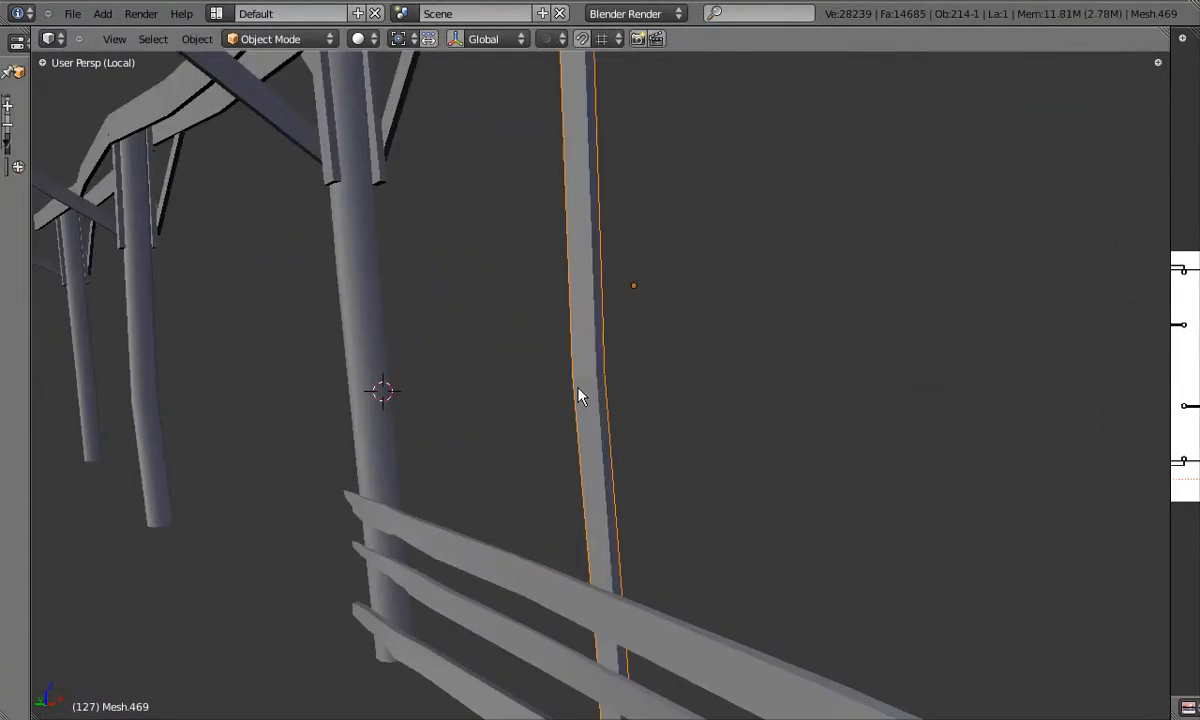
{"action": "key", "text": "t"}
{"action": "scroll", "coordinate": [660, 300], "scroll_direction": "down", "scroll_amount": 3}
{"action": "mouse_move", "coordinate": [662, 302]}
{"action": "middle_mouse_down", "text": "shift"}
{"action": "mouse_move", "coordinate": [651, 236]}
{"action": "mouse_move", "coordinate": [647, 313]}
{"action": "middle_mouse_up", "text": "shift"}
{"action": "key", "text": "Tab"}
{"action": "key", "text": "a"}
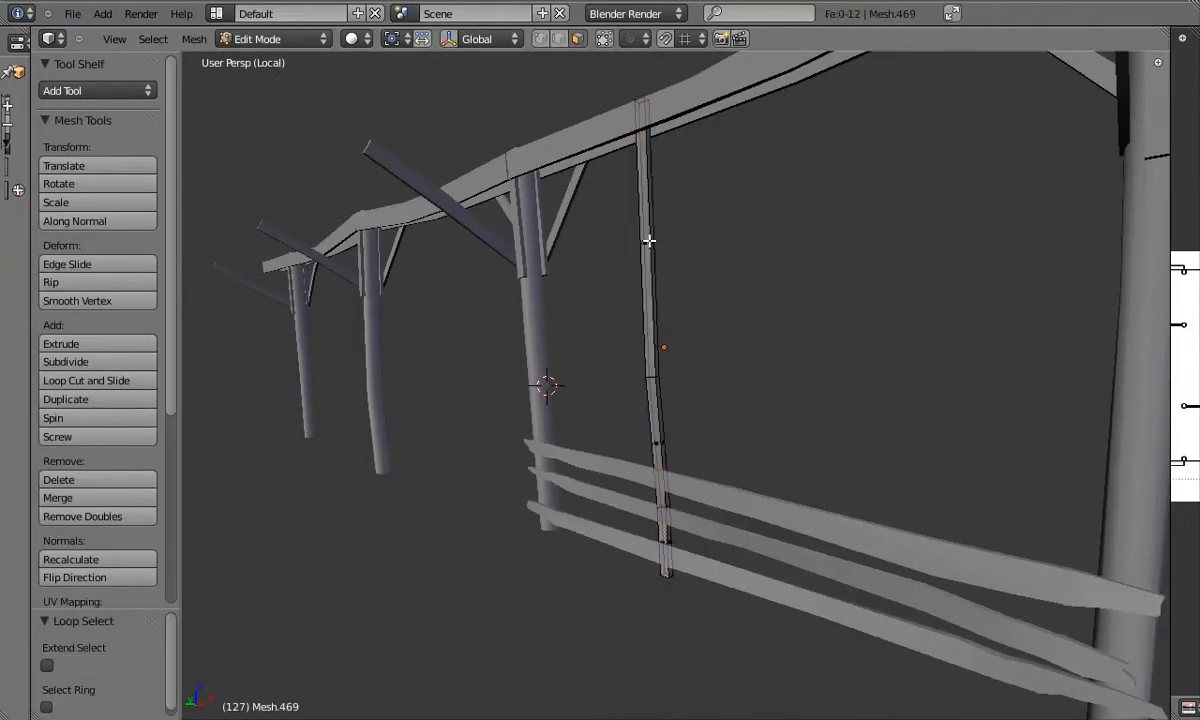
{"action": "middle_click_drag", "start_coordinate": [657, 413], "coordinate": [675, 557]}
{"action": "right_click", "coordinate": [656, 364], "text": "shift"}
{"action": "middle_click_drag", "start_coordinate": [656, 364], "coordinate": [682, 405]}
{"action": "middle_click_drag", "start_coordinate": [651, 317], "coordinate": [142, 371]}
Unwrap all faces of the upright and unlink blueprints.png from the UV editor
{"action": "key", "text": "Tab"}
{"action": "scroll", "coordinate": [602, 299], "scroll_direction": "up", "scroll_amount": 5}
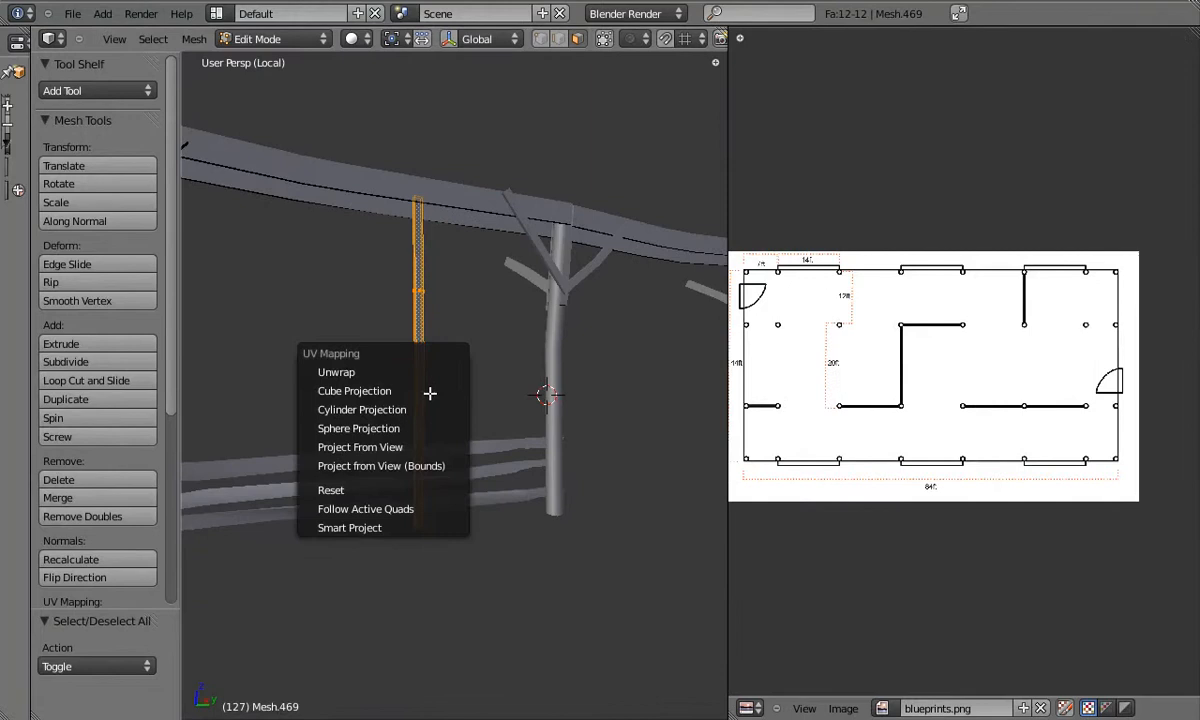
{"action": "left_click", "coordinate": [428, 373]}
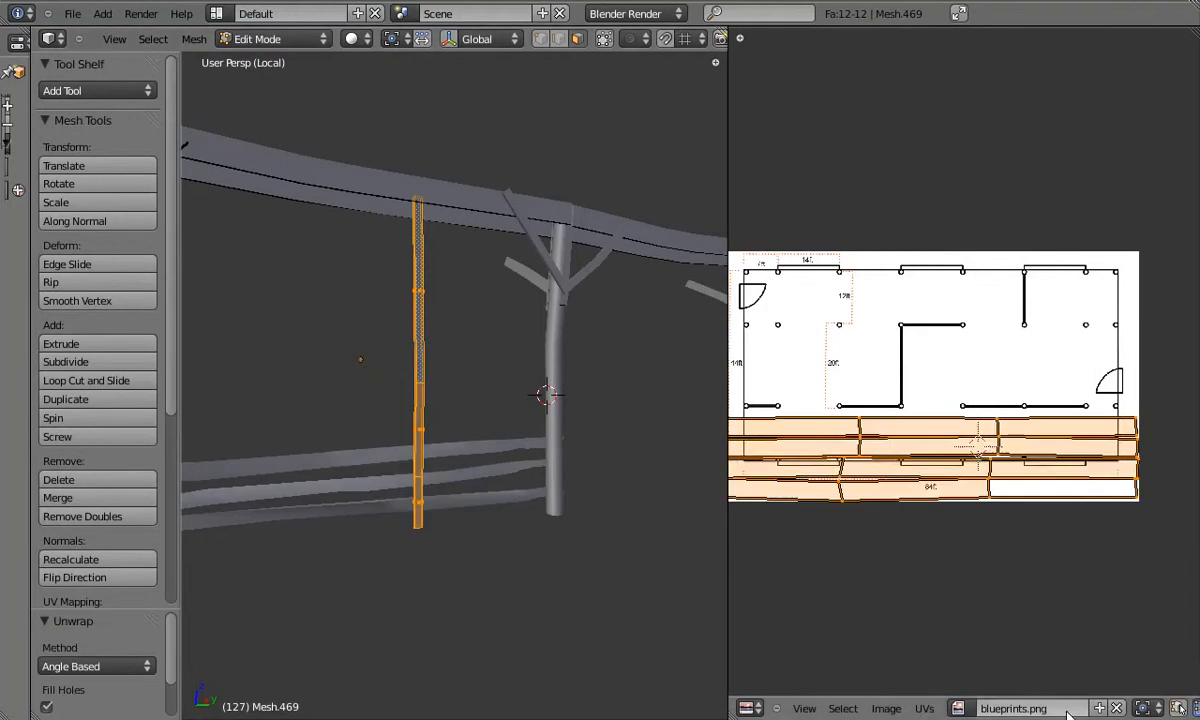
{"action": "left_click", "coordinate": [1117, 708]}
{"action": "key", "text": "u"}
{"action": "left_click", "coordinate": [552, 365]}
Select individual faces of the upright to examine where each one lies in the UV layout
{"action": "scroll", "coordinate": [972, 366], "scroll_direction": "up", "scroll_amount": 7}
{"action": "middle_click_drag", "start_coordinate": [461, 371], "coordinate": [558, 385]}
{"action": "scroll", "coordinate": [461, 400], "scroll_direction": "up", "scroll_amount": 2}
{"action": "right_click", "coordinate": [440, 461]}
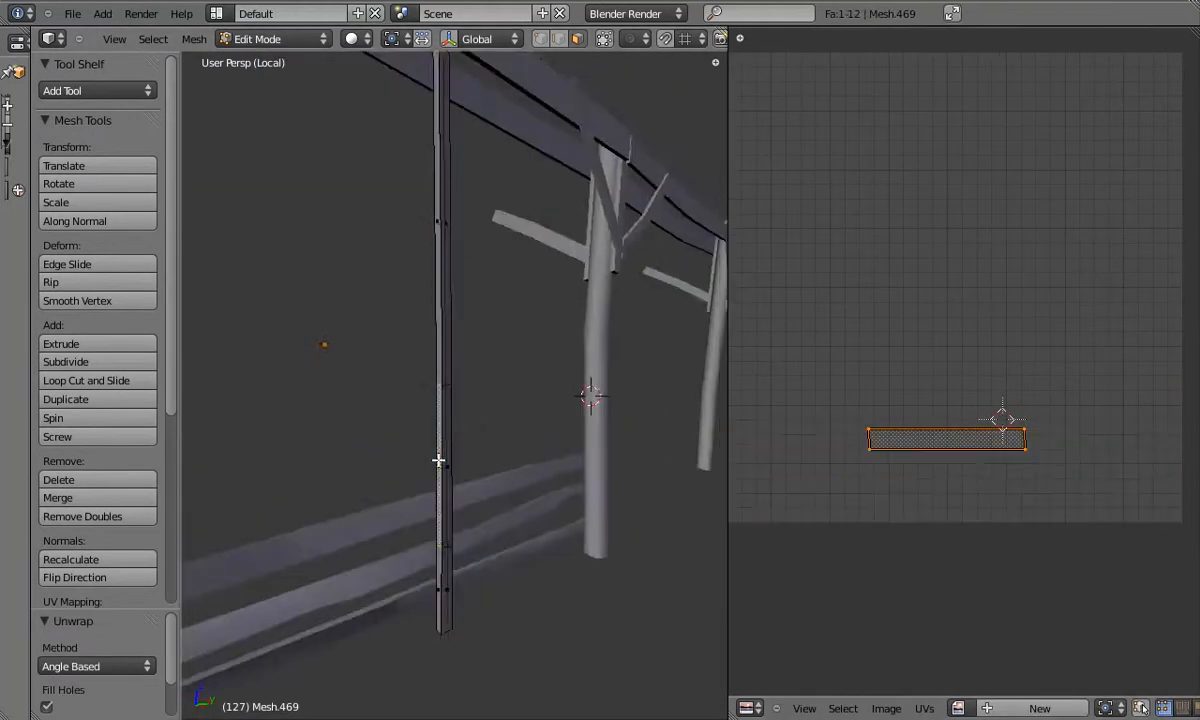
{"action": "middle_click_drag", "start_coordinate": [440, 461], "coordinate": [540, 480]}
{"action": "right_click", "coordinate": [452, 482]}
Scale the upright's UV strips along Y and arrange the separate strips in one row
{"action": "key", "text": "a"}
{"action": "key", "text": "a"}
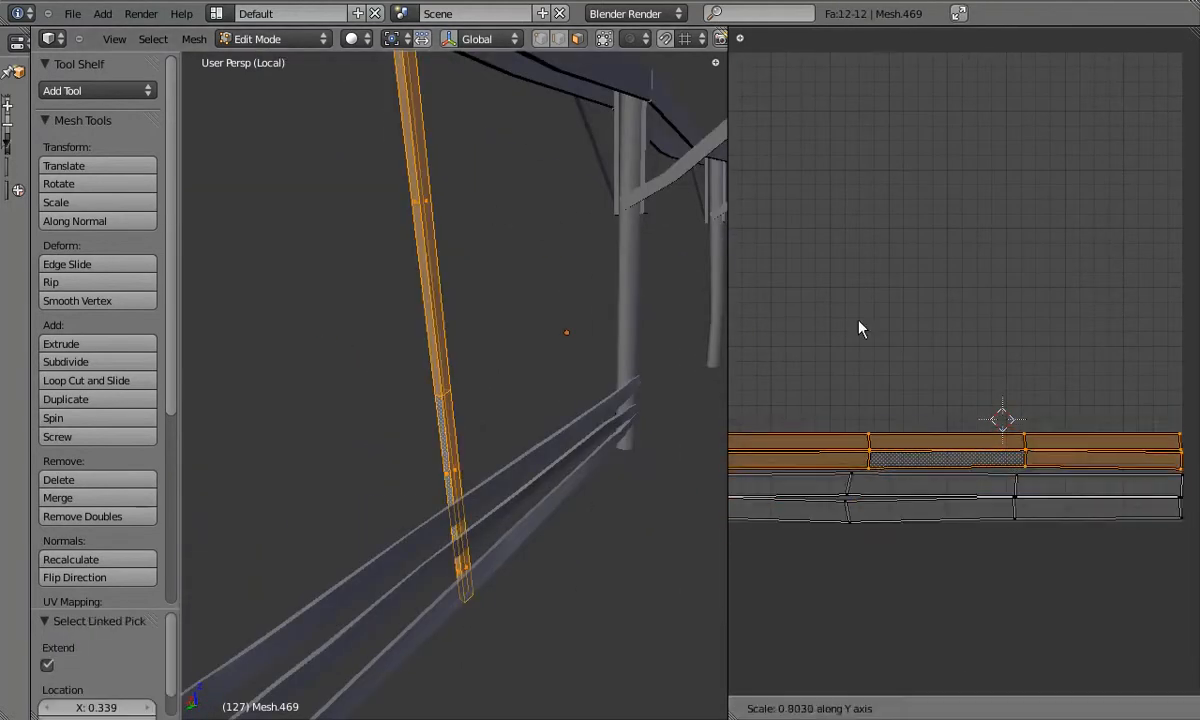
{"action": "scroll", "coordinate": [869, 398], "scroll_direction": "down", "scroll_amount": 3}
{"action": "key", "text": "l"}
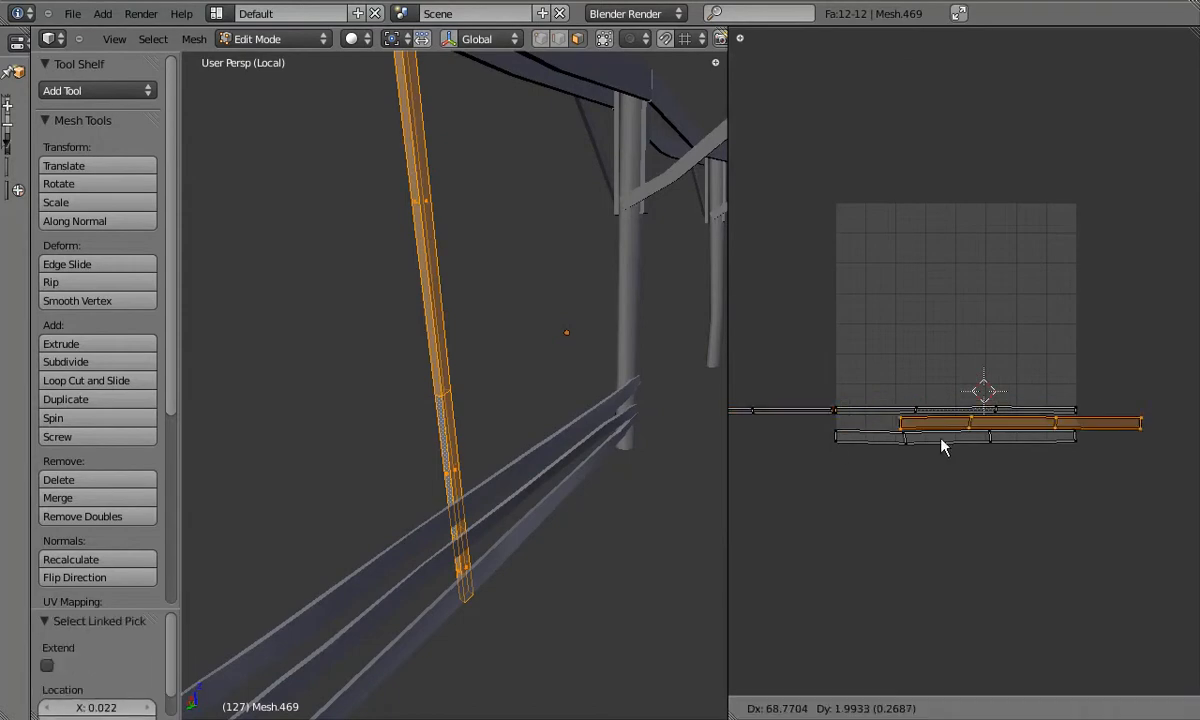
{"action": "left_click", "coordinate": [777, 434]}
{"action": "key", "text": "g"}
{"action": "left_click", "coordinate": [880, 448]}
Select all of the upright's UVs and move the row near the upper edge of the UV square
{"action": "scroll", "coordinate": [880, 448], "scroll_direction": "down", "scroll_amount": 4}
{"action": "key", "text": "a"}
{"action": "key", "text": "a"}
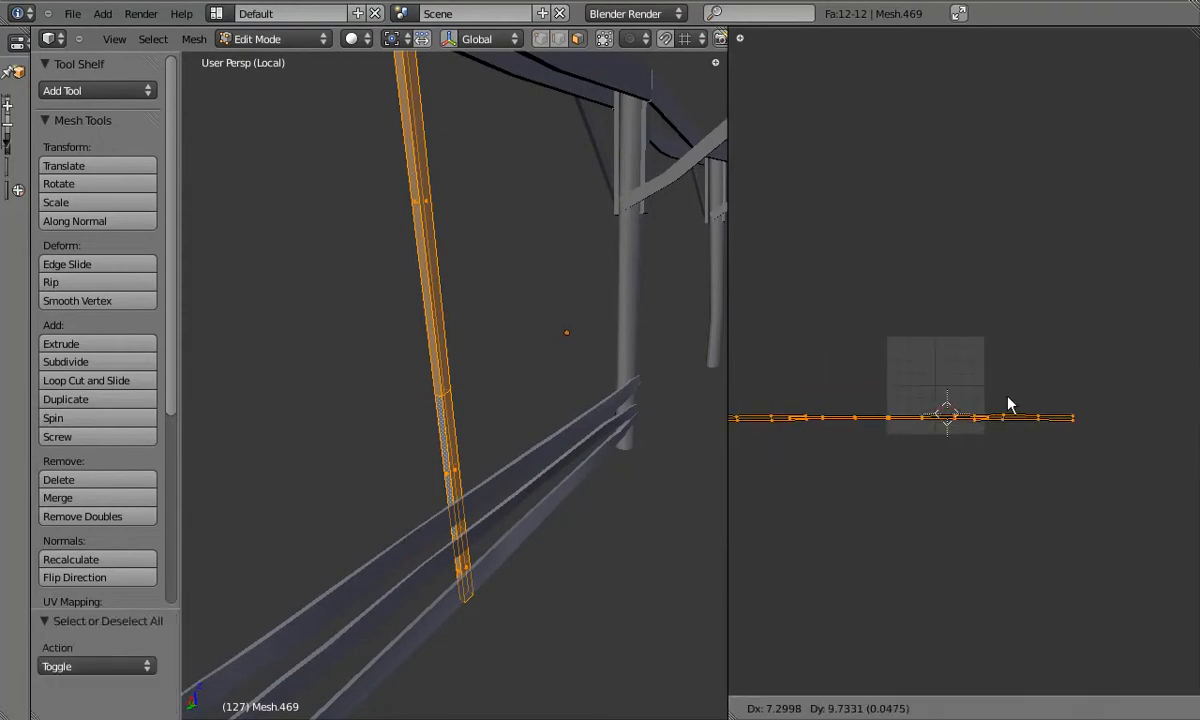
{"action": "key", "text": "g"}
{"action": "left_click", "coordinate": [1022, 343]}
Return the upright to Object Mode, hide the tool shelf and widen the 3D view across the window
{"action": "key", "text": "Tab"}
{"action": "middle_click_drag", "start_coordinate": [449, 416], "coordinate": [640, 410]}
{"action": "key", "text": "t"}
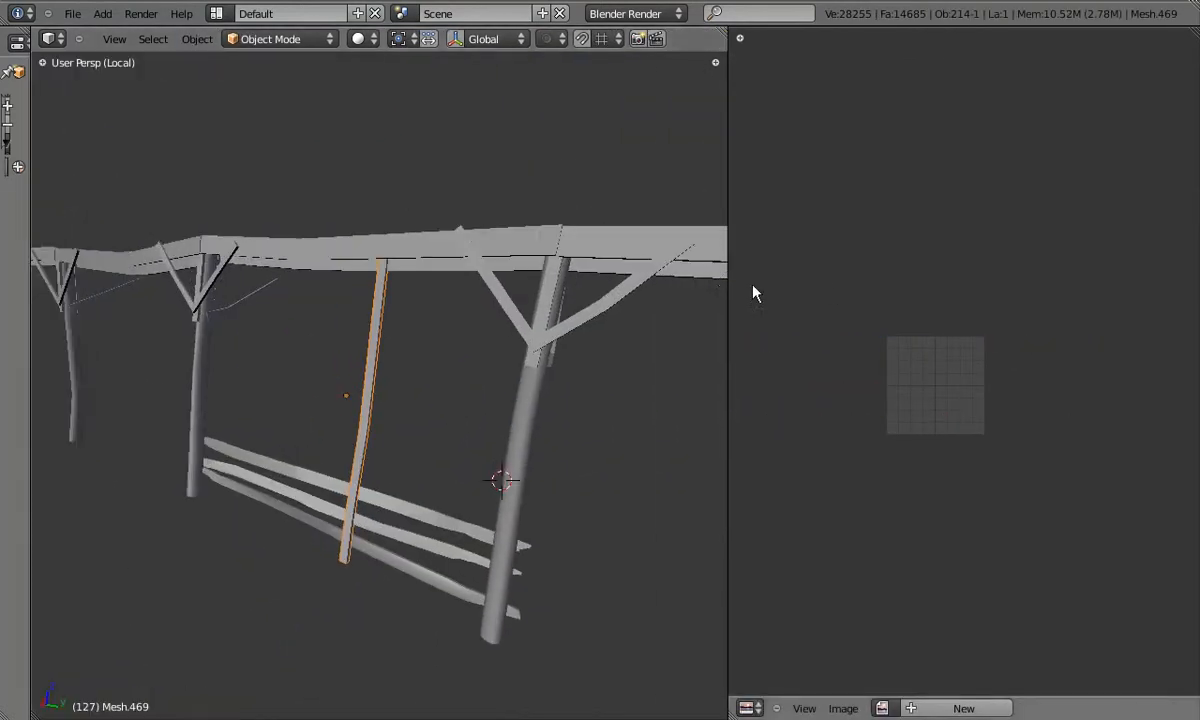
{"action": "left_click_drag", "start_coordinate": [729, 295], "coordinate": [1170, 300]}
{"action": "left_click", "coordinate": [200, 41]}
{"action": "mouse_move", "coordinate": [208, 60]}
{"action": "left_click", "coordinate": [382, 211]}
{"action": "key", "text": "ctrl+z"}
Set the upright's origin to its geometry
{"action": "left_click", "coordinate": [203, 41]}
{"action": "left_click", "coordinate": [430, 238]}
{"action": "key", "text": "r"}
{"action": "right_click", "coordinate": [571, 574]}
Leave local view and select the upright together with the rails, posts and beams of both rows
{"action": "middle_click_drag", "start_coordinate": [569, 560], "coordinate": [826, 452]}
{"action": "key", "text": "KP_Divide"}
{"action": "key", "text": "a"}
{"action": "right_click", "coordinate": [826, 452]}
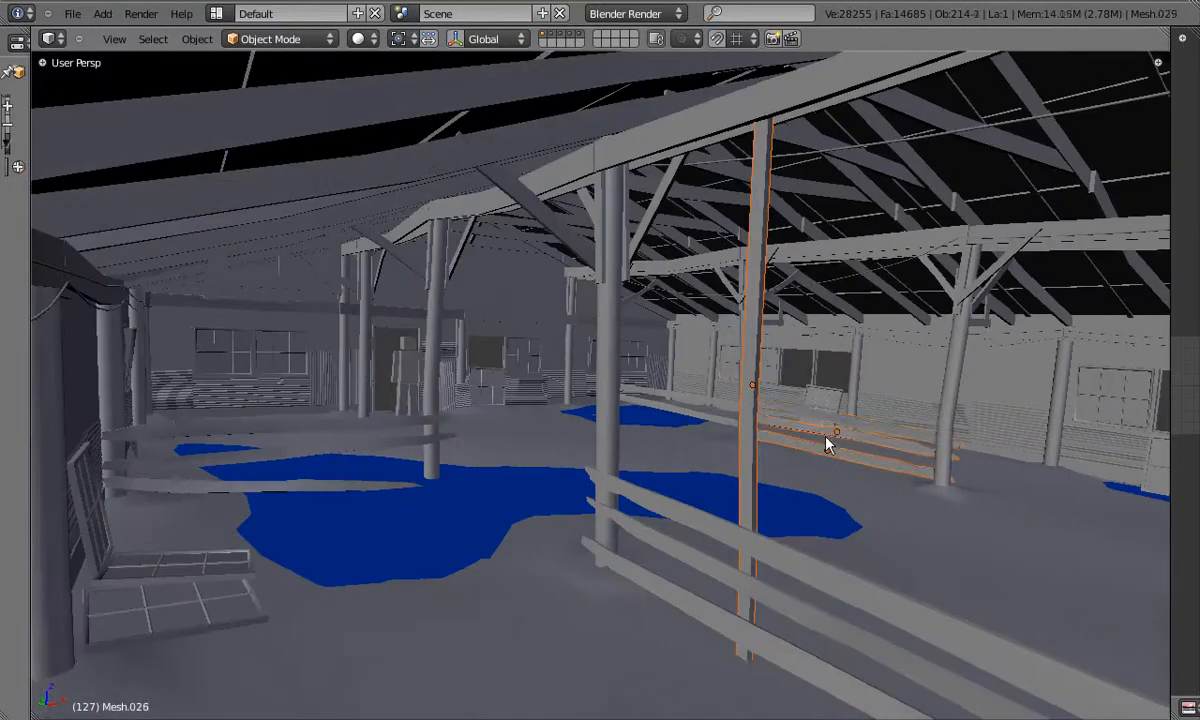
{"action": "middle_click_drag", "start_coordinate": [688, 405], "coordinate": [347, 447]}
{"action": "right_click", "coordinate": [347, 447], "text": "shift"}
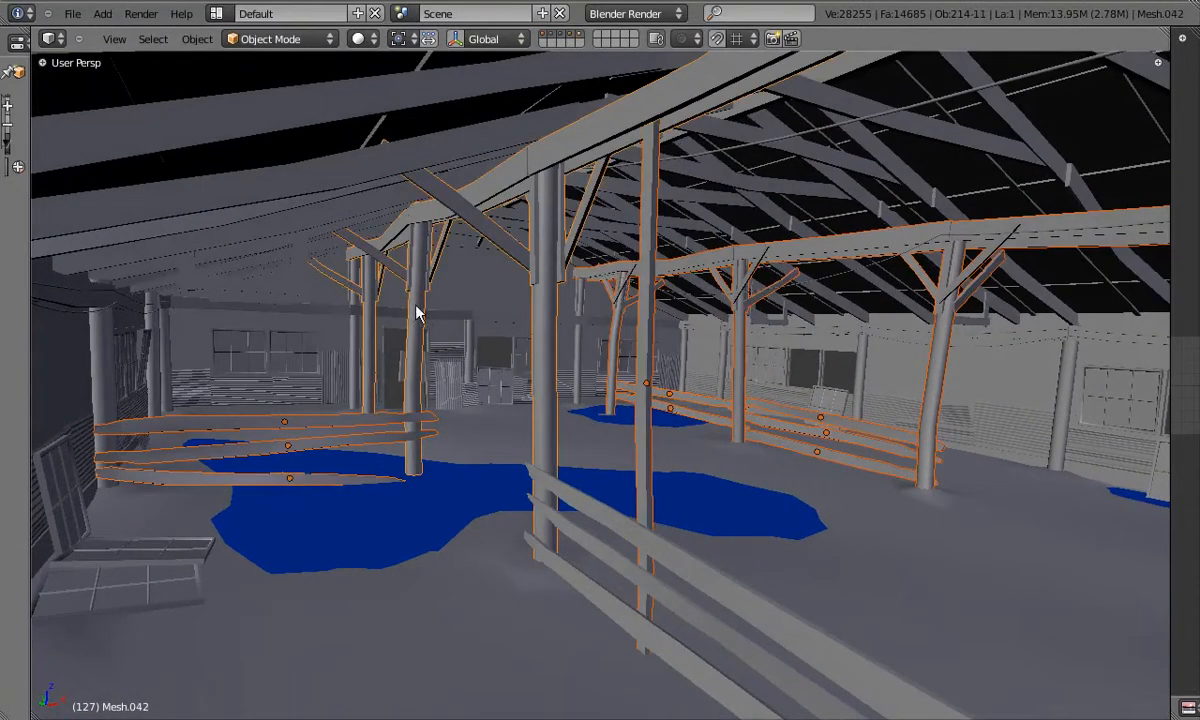
{"action": "scroll", "coordinate": [627, 418], "scroll_direction": "down", "scroll_amount": 4}
{"action": "scroll", "coordinate": [938, 487], "scroll_direction": "up", "scroll_amount": 2}
Add the remaining rails near the human figure to the selection and isolate all selected objects in local view
{"action": "middle_click_drag", "start_coordinate": [938, 487], "coordinate": [739, 471]}
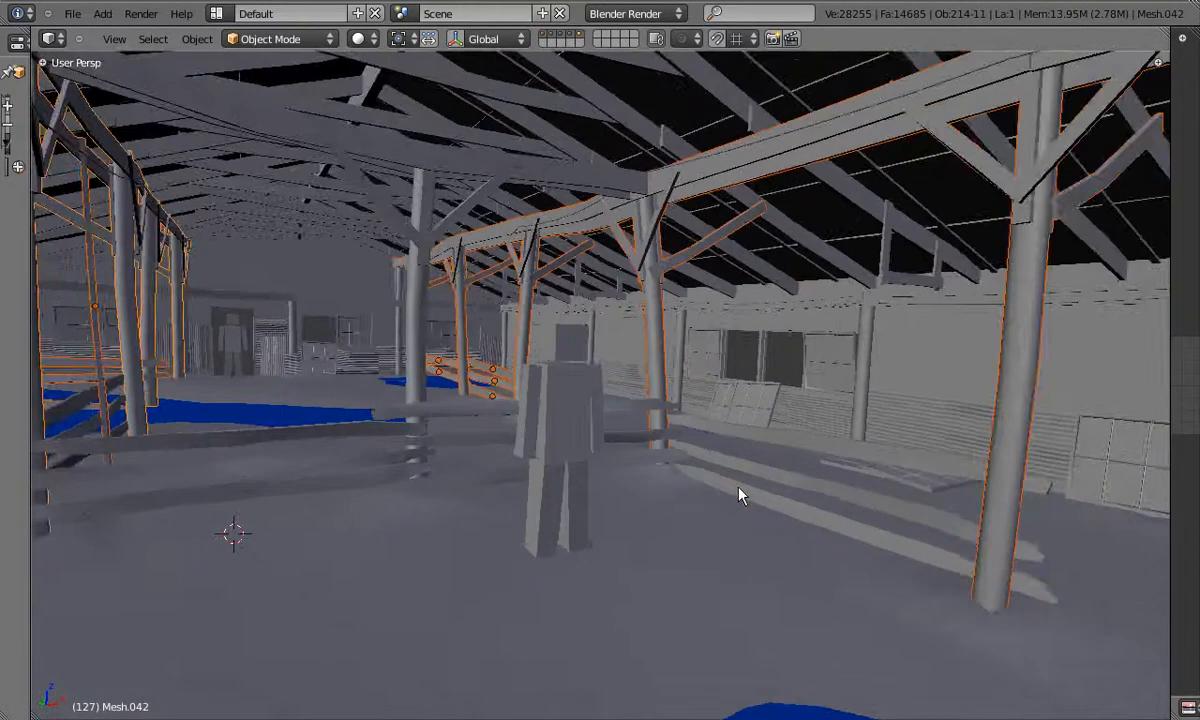
{"action": "right_click", "coordinate": [739, 487], "text": "shift"}
{"action": "right_click", "coordinate": [737, 471], "text": "shift"}
{"action": "right_click", "coordinate": [720, 452], "text": "shift"}
{"action": "scroll", "coordinate": [668, 425], "scroll_direction": "down", "scroll_amount": 3}
{"action": "middle_click_drag", "start_coordinate": [668, 418], "coordinate": [624, 409]}
{"action": "key", "text": "KP_Divide"}
Duplicate the upright and place the copy between the next two posts in top view
{"action": "scroll", "coordinate": [629, 412], "scroll_direction": "up", "scroll_amount": 5}
{"action": "right_click", "coordinate": [568, 361]}
{"action": "key", "text": "KP_7"}
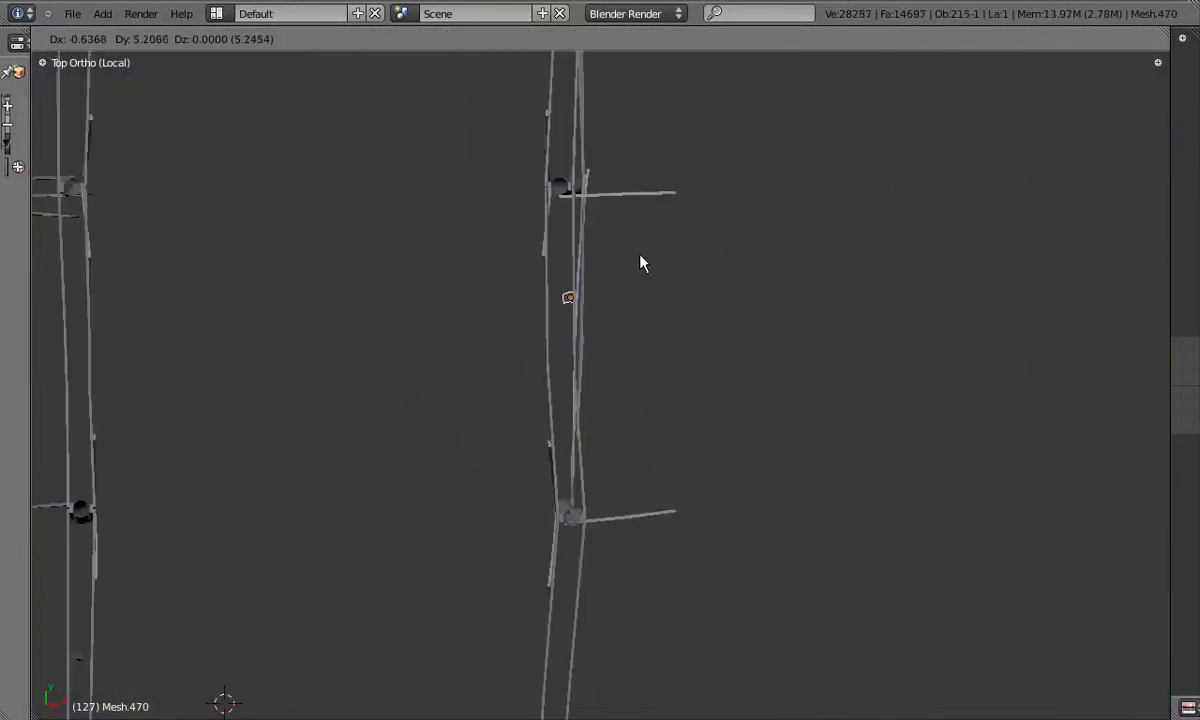
{"action": "left_click", "coordinate": [641, 256]}
{"action": "scroll", "coordinate": [585, 275], "scroll_direction": "up", "scroll_amount": 5}
{"action": "key", "text": "g"}
{"action": "left_click", "coordinate": [584, 275]}
Rotate the copied upright in top view and make its object and mesh data single-user
{"action": "middle_click_drag", "start_coordinate": [572, 312], "coordinate": [552, 313], "text": "shift"}
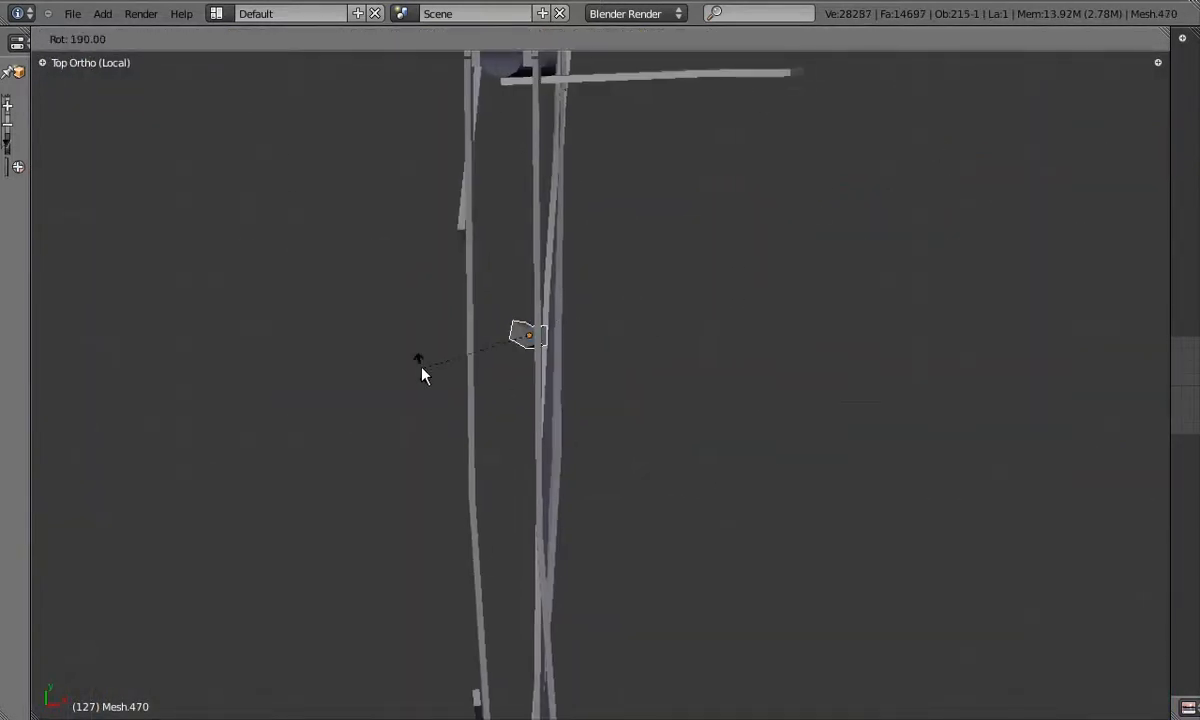
{"action": "middle_click_drag", "start_coordinate": [424, 384], "coordinate": [563, 368]}
{"action": "key", "text": "KP_5"}
{"action": "left_click", "coordinate": [708, 388]}
{"action": "middle_click_drag", "start_coordinate": [708, 388], "coordinate": [498, 356]}
{"action": "left_click", "coordinate": [197, 39]}
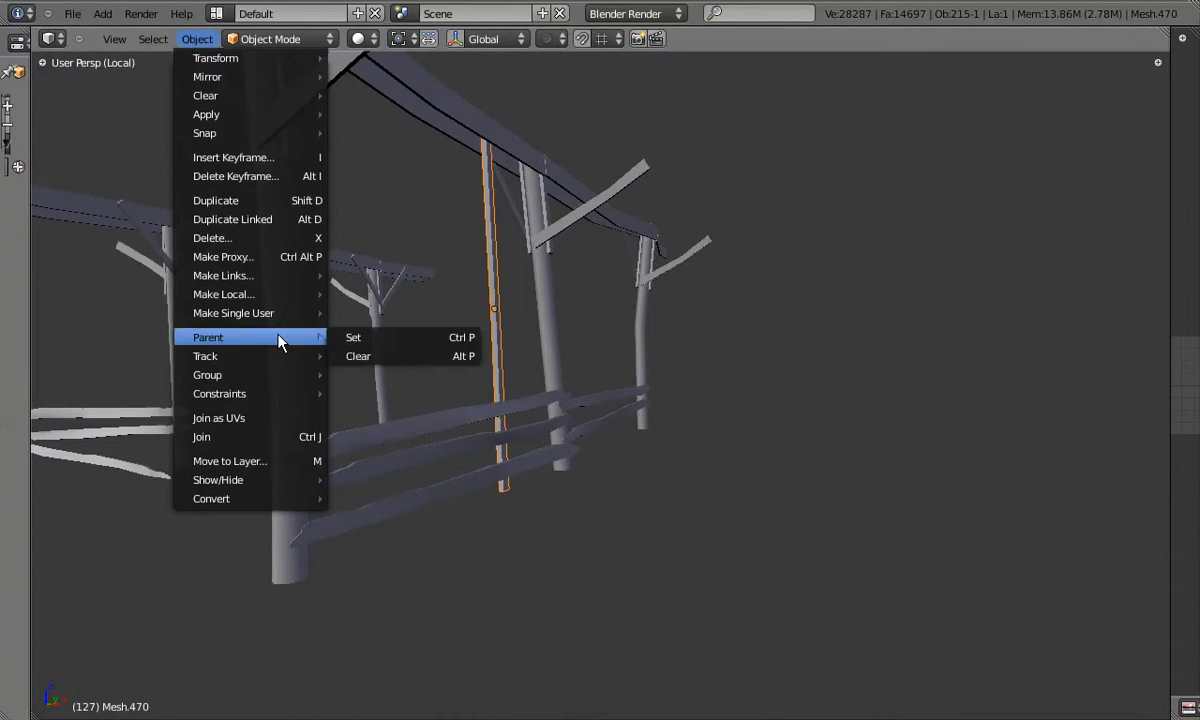
{"action": "left_click", "coordinate": [380, 332]}
Reshape the copied upright in Edit Mode by repositioning its edge loops from the beam down to the rails
{"action": "scroll", "coordinate": [506, 331], "scroll_direction": "up", "scroll_amount": 2}
{"action": "middle_click_drag", "start_coordinate": [506, 331], "coordinate": [569, 338]}
{"action": "middle_click_drag", "start_coordinate": [489, 352], "coordinate": [485, 442], "text": "shift"}
{"action": "scroll", "coordinate": [512, 162], "scroll_direction": "up", "scroll_amount": 4}
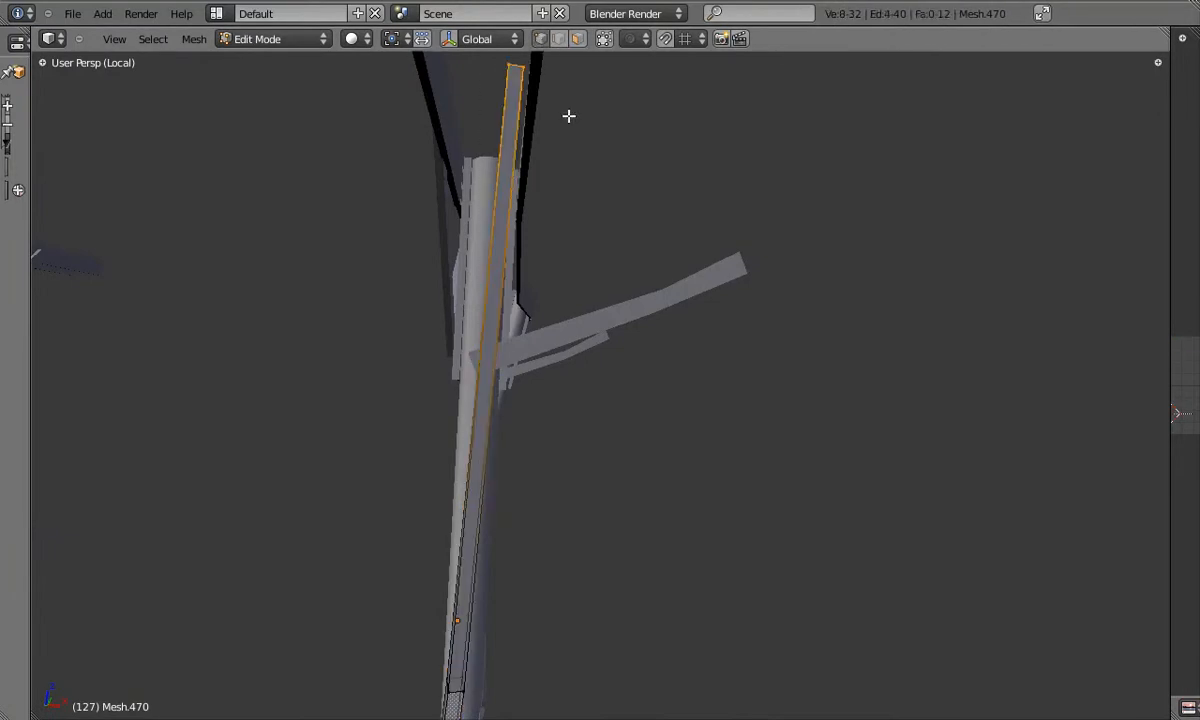
{"action": "middle_click_drag", "start_coordinate": [465, 511], "coordinate": [435, 394]}
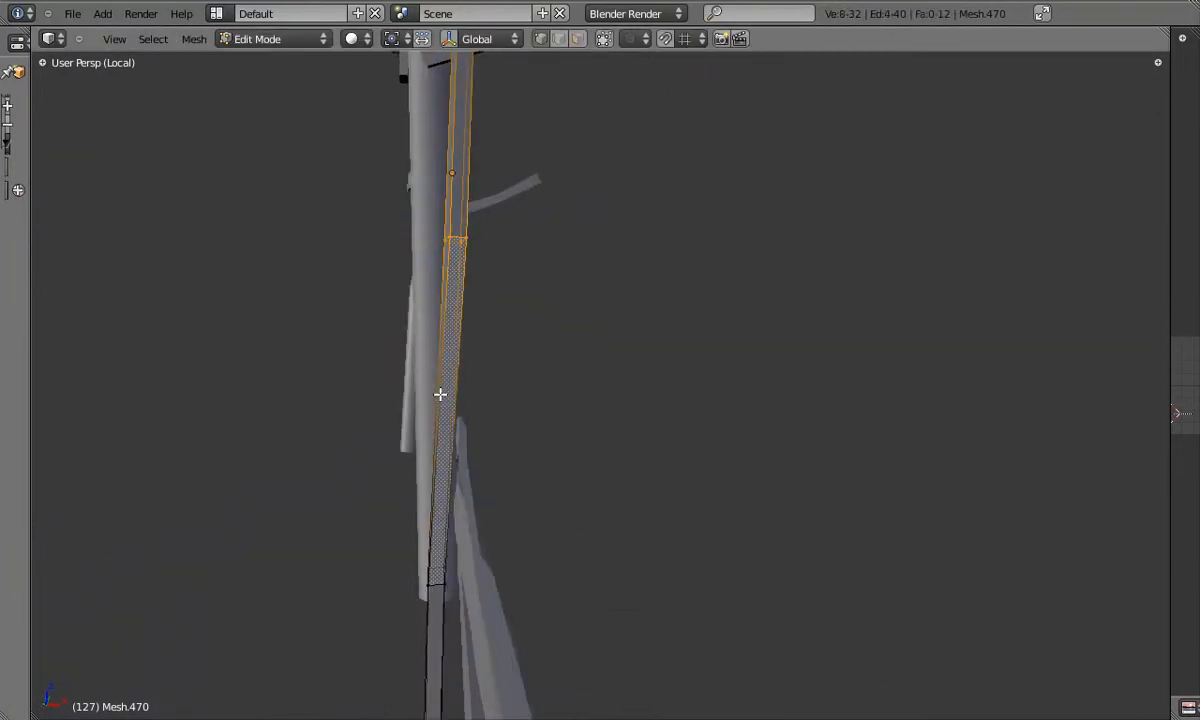
{"action": "middle_click_drag", "start_coordinate": [475, 552], "coordinate": [413, 619]}
{"action": "left_click", "coordinate": [464, 668]}
{"action": "middle_click_drag", "start_coordinate": [464, 668], "coordinate": [731, 417]}
{"action": "key", "text": "Tab"}
Duplicate the upright again and move the copy along Y into the neighbouring bay
{"action": "scroll", "coordinate": [584, 434], "scroll_direction": "down", "scroll_amount": 5}
{"action": "key", "text": "a"}
{"action": "scroll", "coordinate": [459, 423], "scroll_direction": "up", "scroll_amount": 4}
{"action": "scroll", "coordinate": [459, 430], "scroll_direction": "down", "scroll_amount": 4}
{"action": "right_click", "coordinate": [731, 417]}
{"action": "key", "text": "shift+d"}
{"action": "key", "text": "y"}
{"action": "left_click", "coordinate": [262, 423]}
{"action": "middle_click_drag", "start_coordinate": [262, 423], "coordinate": [461, 421]}
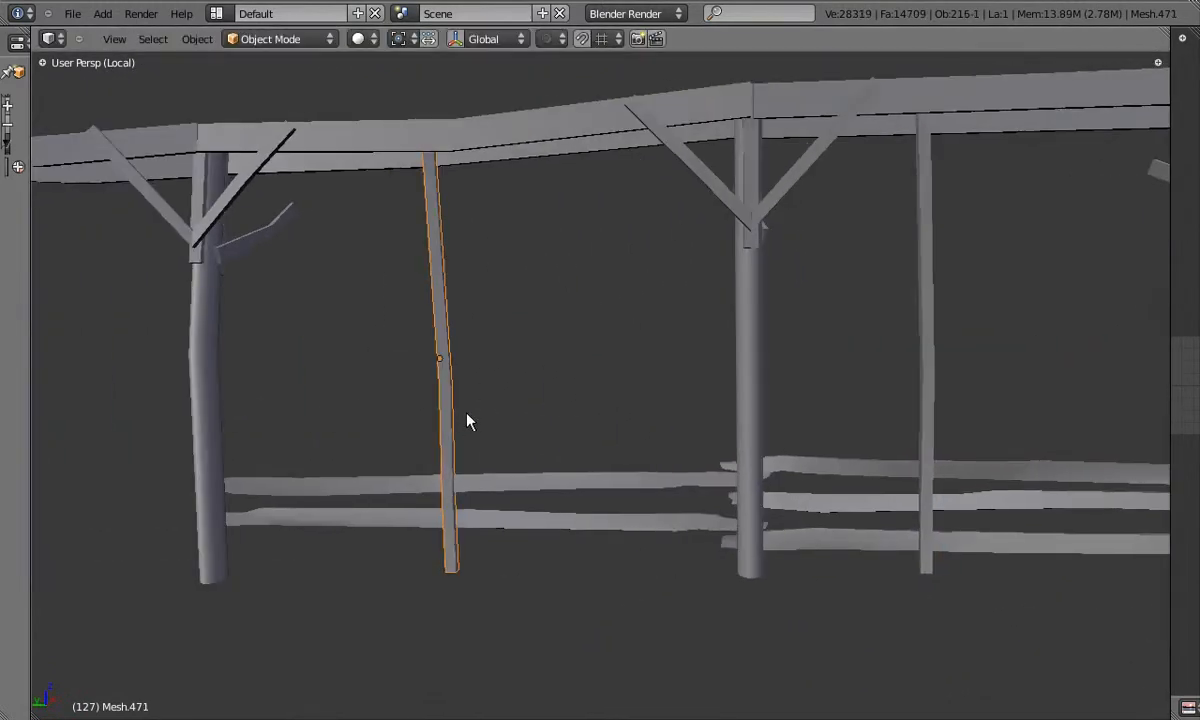
Adjust the new upright's position along X and Y so it stands against the rails and beam
{"action": "middle_click_drag", "start_coordinate": [487, 350], "coordinate": [600, 365]}
{"action": "key", "text": "g"}
{"action": "key", "text": "x"}
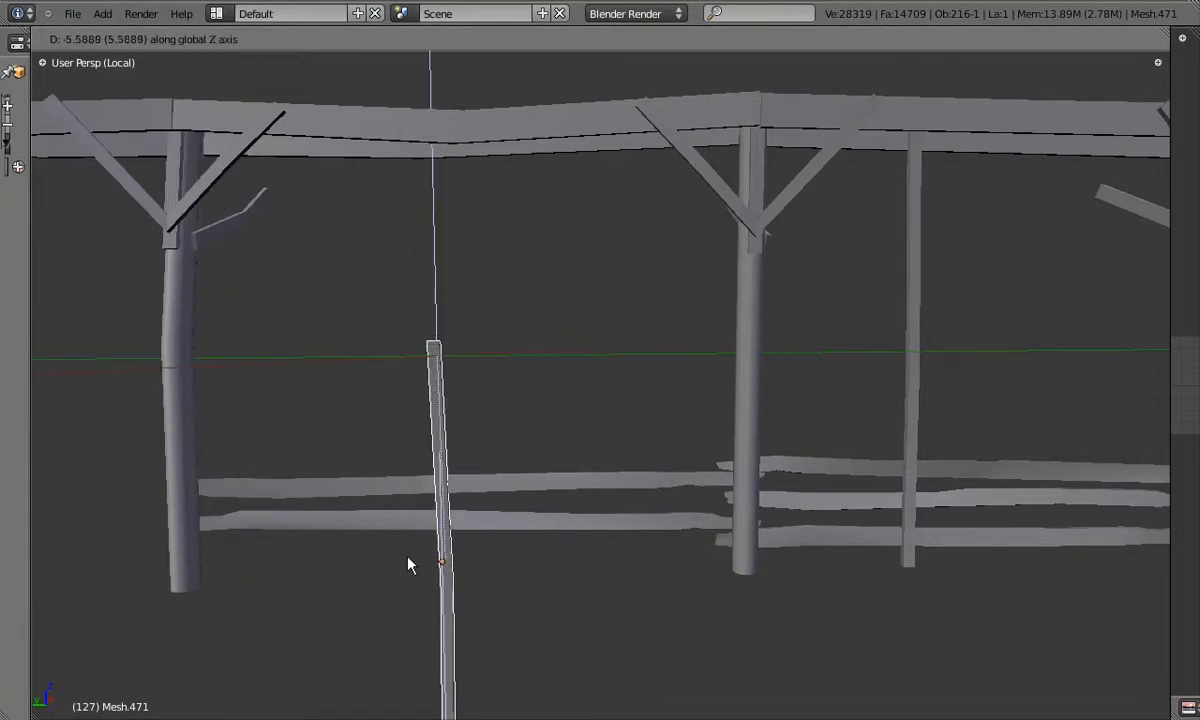
{"action": "middle_click_drag", "start_coordinate": [485, 401], "coordinate": [560, 385]}
{"action": "key", "text": "g"}
{"action": "key", "text": "x"}
{"action": "right_click", "coordinate": [629, 363]}
{"action": "key", "text": "KP_5"}
{"action": "key", "text": "g"}
{"action": "key", "text": "y"}
{"action": "left_click", "coordinate": [724, 365]}
Make the new upright's object and mesh data single-user so it no longer shares geometry with the other upright
{"action": "scroll", "coordinate": [520, 426], "scroll_direction": "up", "scroll_amount": 4}
{"action": "middle_click_drag", "start_coordinate": [688, 362], "coordinate": [521, 411]}
{"action": "key", "text": "KP_5"}
{"action": "scroll", "coordinate": [581, 420], "scroll_direction": "down", "scroll_amount": 4}
{"action": "key", "text": "Tab"}
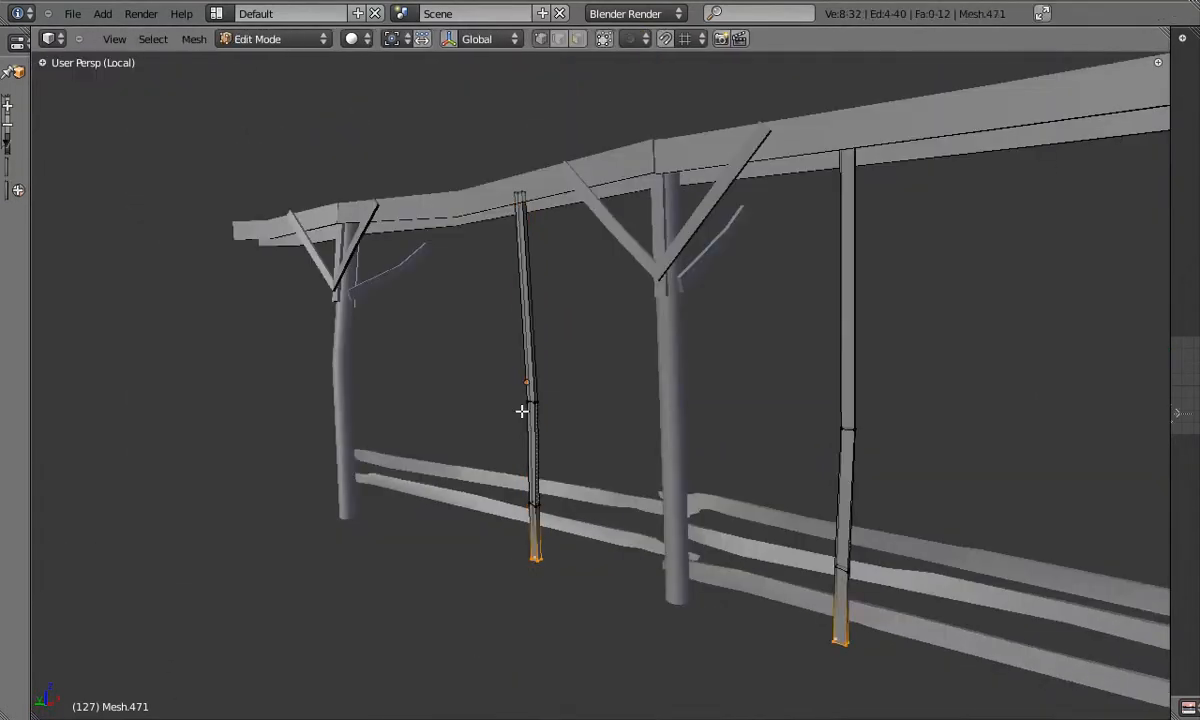
{"action": "left_click", "coordinate": [194, 40]}
{"action": "mouse_move", "coordinate": [256, 316]}
{"action": "left_click", "coordinate": [376, 335]}
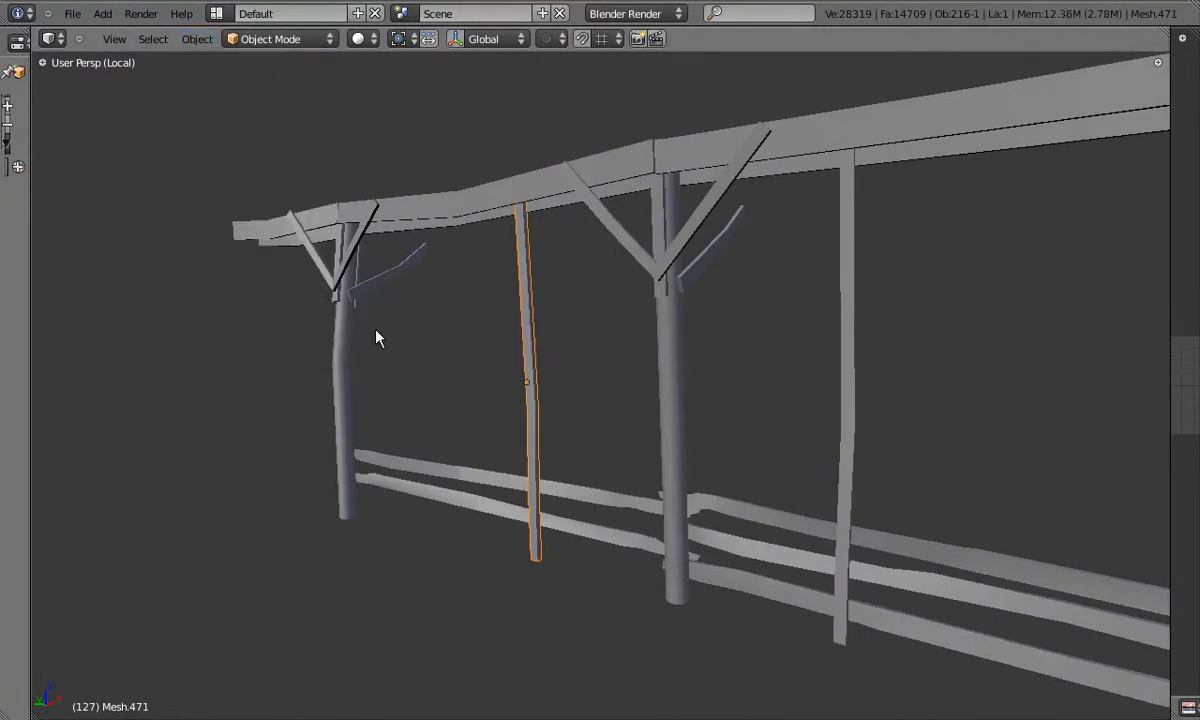
{"action": "left_click", "coordinate": [376, 334]}
Rotate the new upright's middle edge loop and move it along Z in Edit Mode
{"action": "scroll", "coordinate": [549, 394], "scroll_direction": "up", "scroll_amount": 3}
{"action": "middle_click_drag", "start_coordinate": [549, 394], "coordinate": [372, 382]}
{"action": "scroll", "coordinate": [492, 433], "scroll_direction": "up", "scroll_amount": 3}
{"action": "scroll", "coordinate": [492, 440], "scroll_direction": "down", "scroll_amount": 8}
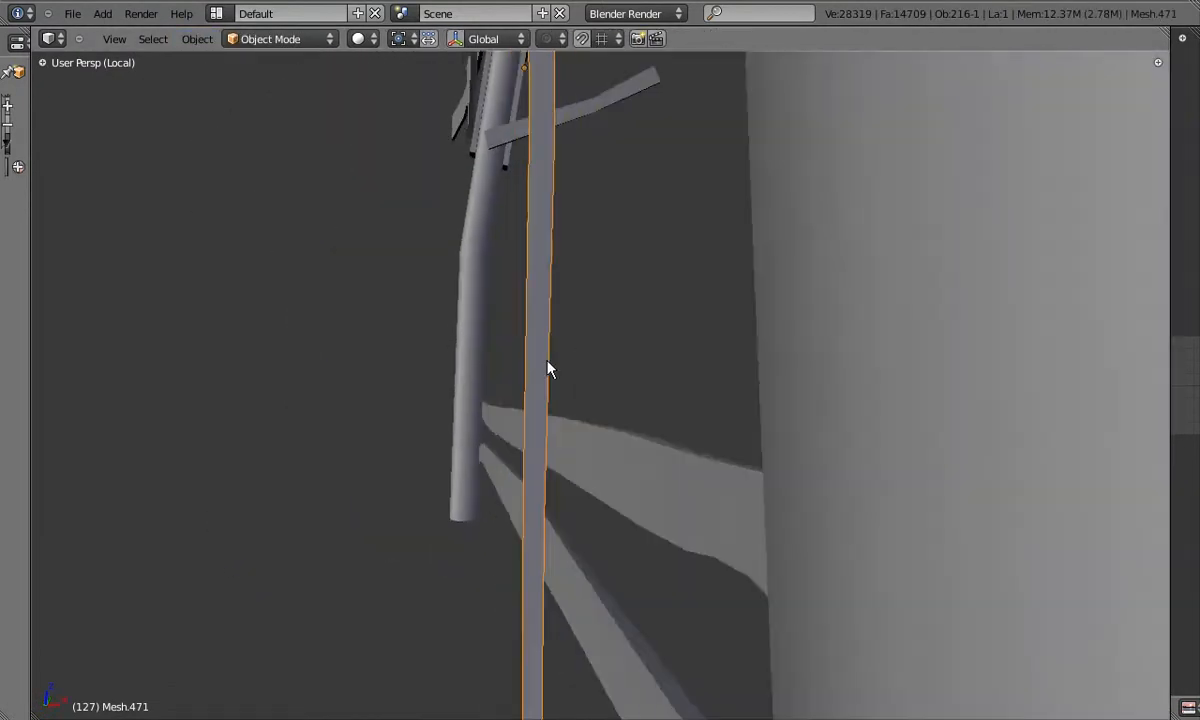
{"action": "key", "text": "Tab"}
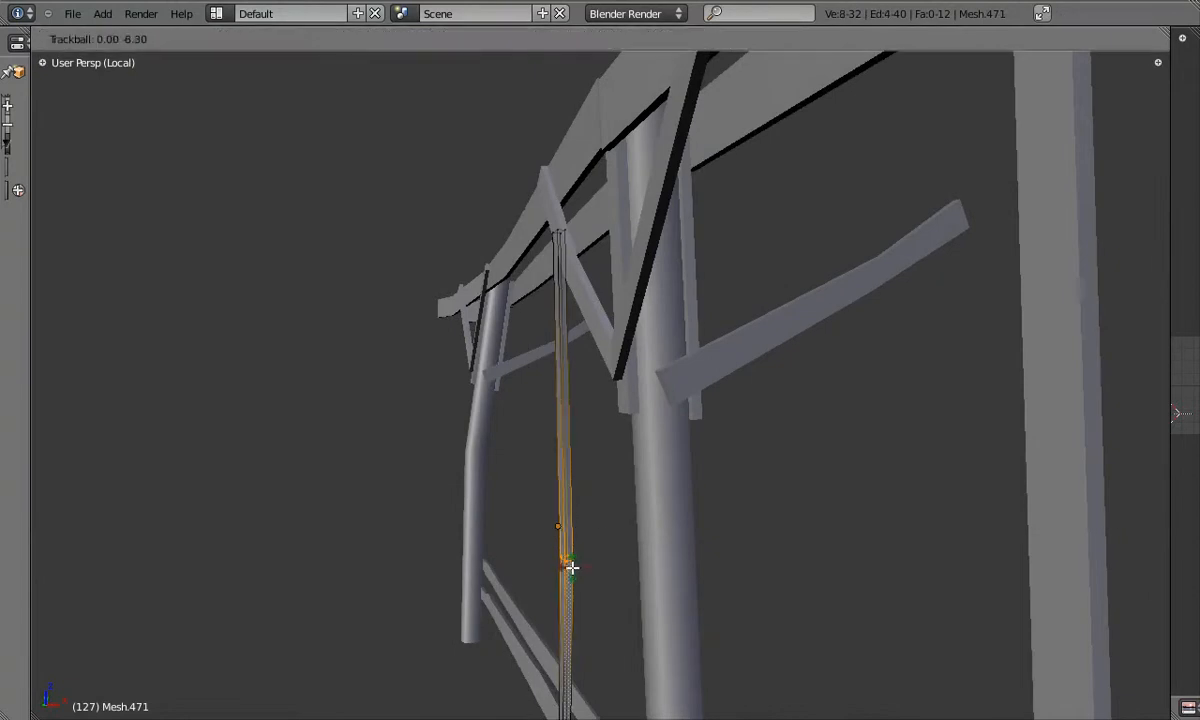
{"action": "left_click", "coordinate": [575, 567]}
{"action": "middle_click_drag", "start_coordinate": [562, 509], "coordinate": [715, 465]}
{"action": "key", "text": "g"}
{"action": "key", "text": "z"}
{"action": "left_click", "coordinate": [721, 461]}
Box-select the upright's top end, reposition it under the beam and return to Object Mode
{"action": "middle_click_drag", "start_coordinate": [557, 238], "coordinate": [660, 215]}
{"action": "right_click", "coordinate": [505, 182]}
{"action": "key", "text": "b"}
{"action": "left_click_drag", "start_coordinate": [430, 145], "coordinate": [545, 242]}
{"action": "middle_click_drag", "start_coordinate": [560, 238], "coordinate": [643, 383]}
{"action": "key", "text": "g"}
{"action": "left_click", "coordinate": [715, 367]}
{"action": "key", "text": "Tab"}
Duplicate the upright into the bay with three rails and move it along Y between the posts
{"action": "key", "text": "Tab"}
{"action": "key", "text": "Tab"}
{"action": "scroll", "coordinate": [370, 429], "scroll_direction": "down", "scroll_amount": 3}
{"action": "left_click", "coordinate": [93, 457]}
{"action": "middle_click_drag", "start_coordinate": [93, 457], "coordinate": [560, 446], "text": "shift"}
{"action": "scroll", "coordinate": [584, 411], "scroll_direction": "up", "scroll_amount": 5}
{"action": "key", "text": "g"}
{"action": "key", "text": "y"}
Select the new upright's middle edge loop for adjustment and shift the whole mesh along X towards the rails
{"action": "key", "text": "b"}
{"action": "left_click_drag", "start_coordinate": [470, 292], "coordinate": [515, 335]}
{"action": "scroll", "coordinate": [545, 337], "scroll_direction": "down", "scroll_amount": 5}
{"action": "key", "text": "g"}
{"action": "right_click", "coordinate": [675, 351]}
{"action": "scroll", "coordinate": [575, 342], "scroll_direction": "up", "scroll_amount": 6}
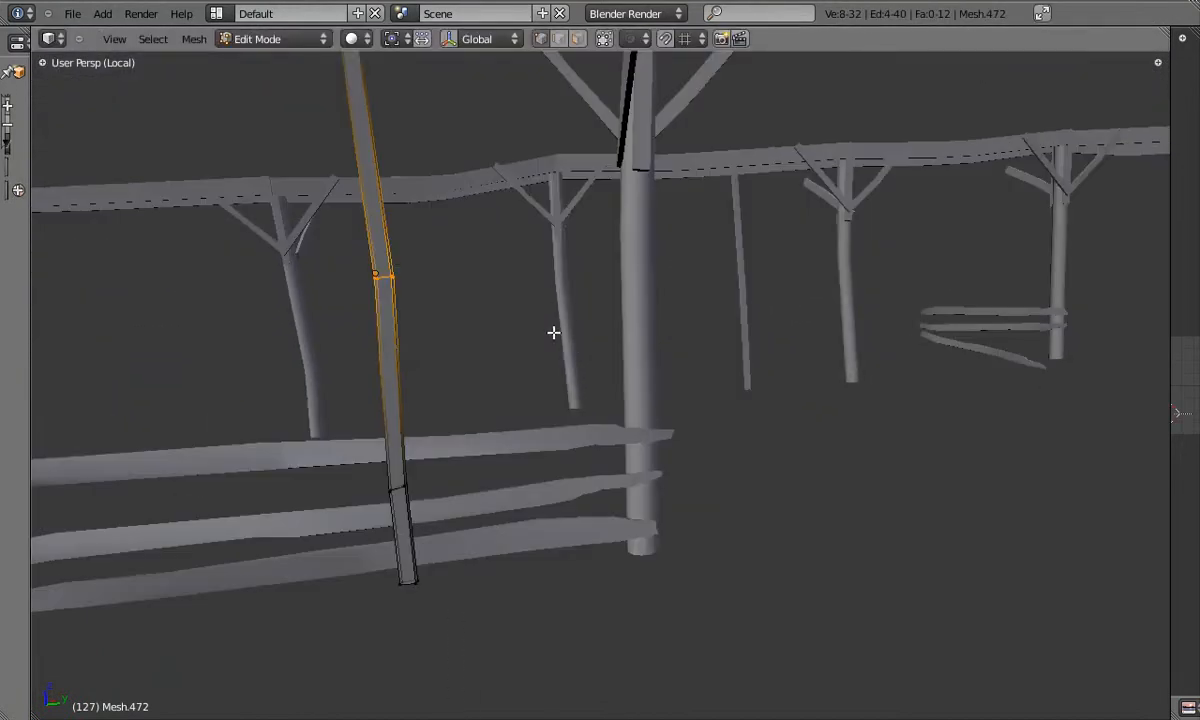
{"action": "middle_click_drag", "start_coordinate": [404, 479], "coordinate": [466, 400]}
{"action": "key", "text": "l"}
{"action": "key", "text": "g"}
{"action": "key", "text": "x"}
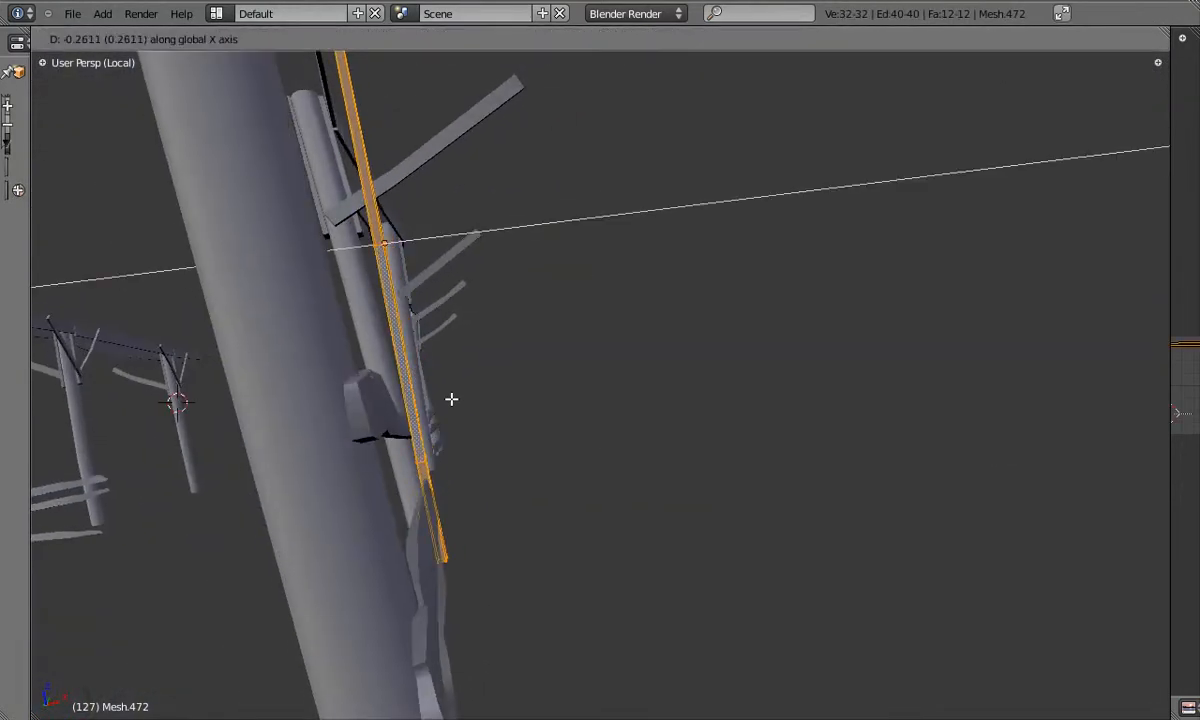
Move the upright's upper end to align it with the beam
{"action": "middle_click_drag", "start_coordinate": [392, 338], "coordinate": [377, 322]}
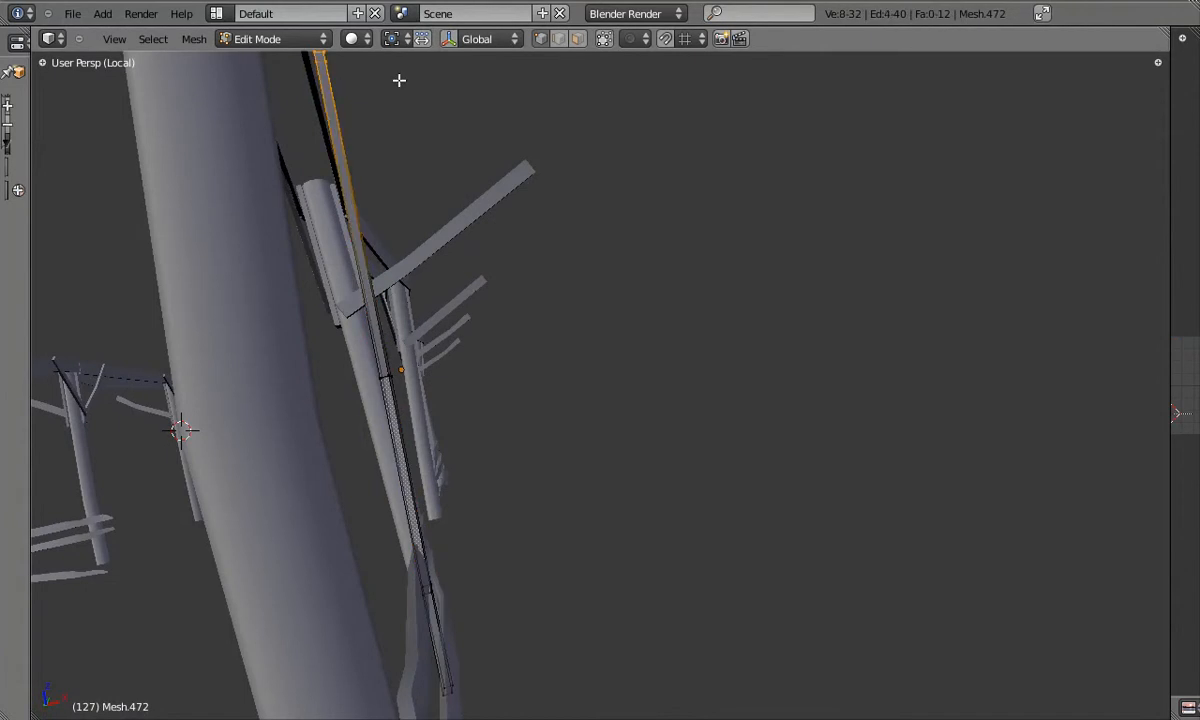
{"action": "middle_click_drag", "start_coordinate": [424, 507], "coordinate": [249, 354]}
{"action": "key", "text": "g"}
{"action": "left_click", "coordinate": [496, 486]}
Reposition the upright's lower edge loops so the board bends slightly beside the rails
{"action": "key", "text": "g"}
{"action": "left_click", "coordinate": [229, 463]}
{"action": "right_click", "coordinate": [268, 509], "text": "alt"}
{"action": "key", "text": "g"}
{"action": "left_click", "coordinate": [316, 530]}
{"action": "middle_click_drag", "start_coordinate": [316, 530], "coordinate": [233, 418]}
Select the vertices along one side of the upright's bottom segment and move them to alter the board's thickness
{"action": "key", "text": "Tab"}
{"action": "key", "text": "Tab"}
{"action": "left_click", "coordinate": [321, 459]}
{"action": "key", "text": "Tab"}
{"action": "middle_click_drag", "start_coordinate": [321, 457], "coordinate": [326, 431]}
{"action": "key", "text": "Tab"}
{"action": "left_click_drag", "start_coordinate": [310, 560], "coordinate": [332, 592]}
{"action": "middle_click_drag", "start_coordinate": [317, 540], "coordinate": [325, 524]}
{"action": "key", "text": "g"}
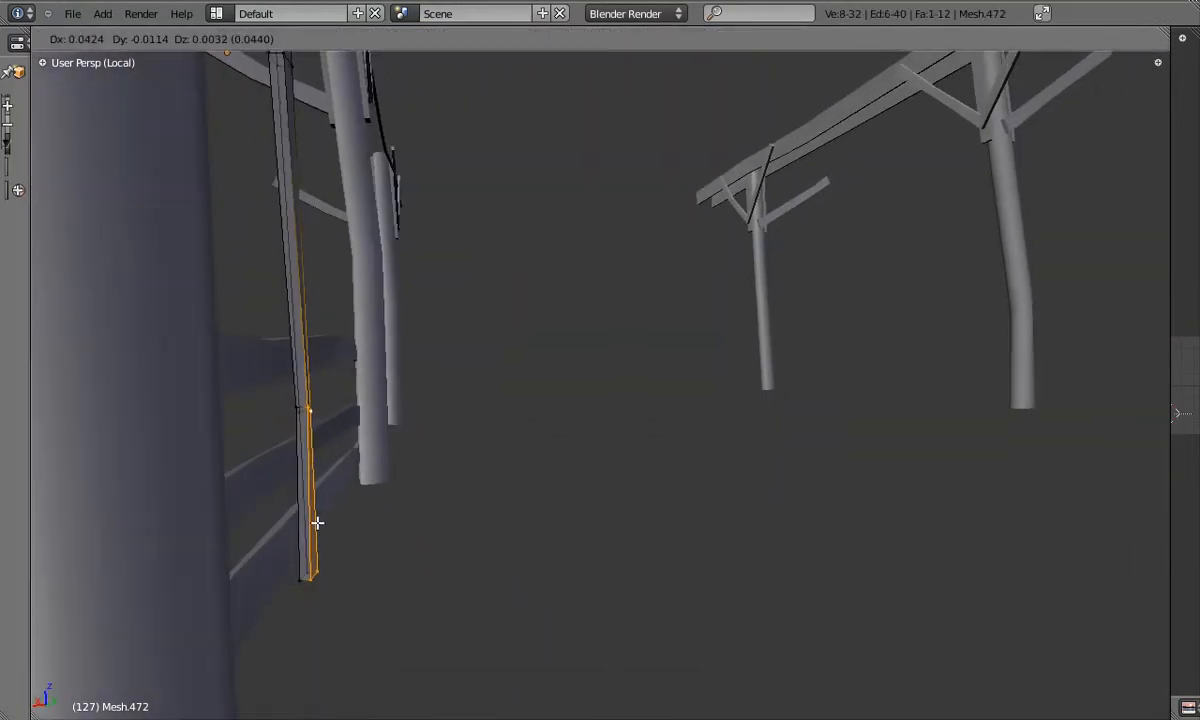
{"action": "middle_click_drag", "start_coordinate": [286, 268], "coordinate": [290, 310], "text": "shift"}
Clear the selection and box-select vertices higher on the upright to adjust its upper section
{"action": "key", "text": "a"}
{"action": "key", "text": "b"}
{"action": "left_click_drag", "start_coordinate": [286, 214], "coordinate": [318, 246]}
{"action": "middle_click_drag", "start_coordinate": [339, 120], "coordinate": [251, 119], "text": "shift"}
{"action": "right_click", "coordinate": [251, 119]}
Duplicate the finished upright board and move the copy along the X axis toward the rail fence across the aisle
{"action": "middle_click_drag", "start_coordinate": [273, 226], "coordinate": [838, 338]}
{"action": "right_click", "coordinate": [758, 346]}
{"action": "key", "text": "shift+d"}
{"action": "left_click", "coordinate": [407, 310]}
{"action": "middle_click_drag", "start_coordinate": [407, 310], "coordinate": [576, 498]}
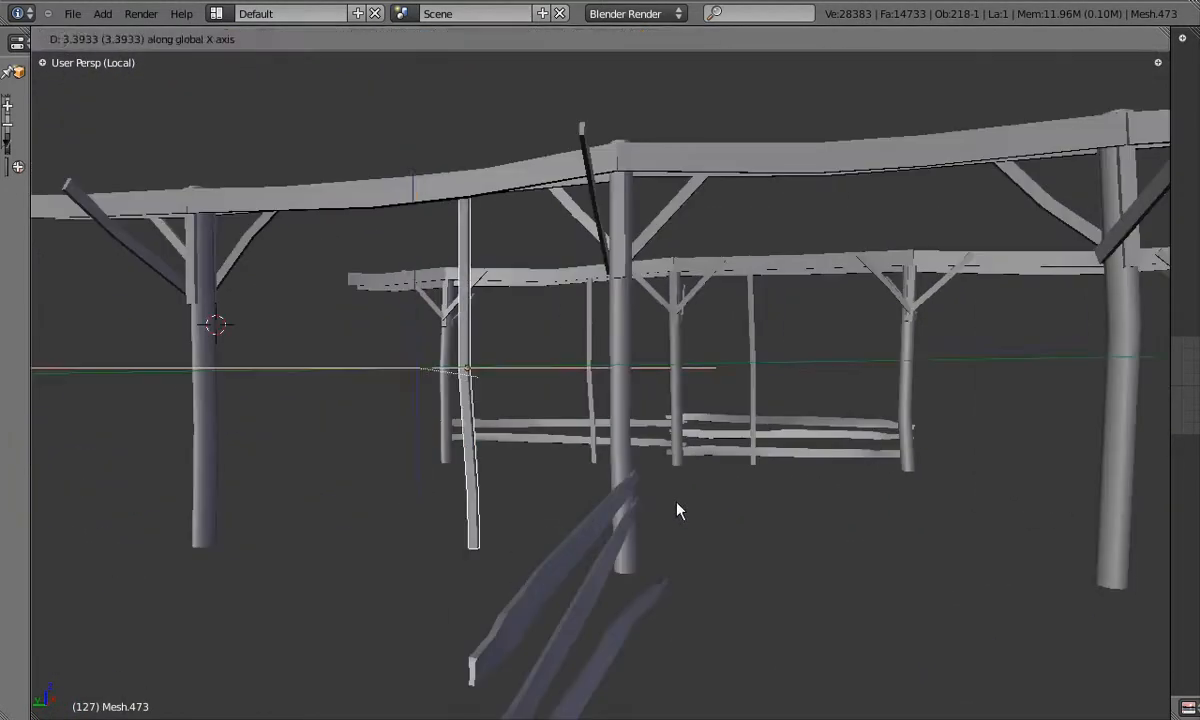
Place the copied board in plan view close to the rails of the opposite fence
{"action": "key", "text": "KP_7"}
{"action": "key", "text": "KP_5"}
{"action": "key", "text": "z"}
{"action": "middle_click_drag", "start_coordinate": [805, 253], "coordinate": [686, 316], "text": "shift"}
{"action": "scroll", "coordinate": [686, 316], "scroll_direction": "up", "scroll_amount": 4}
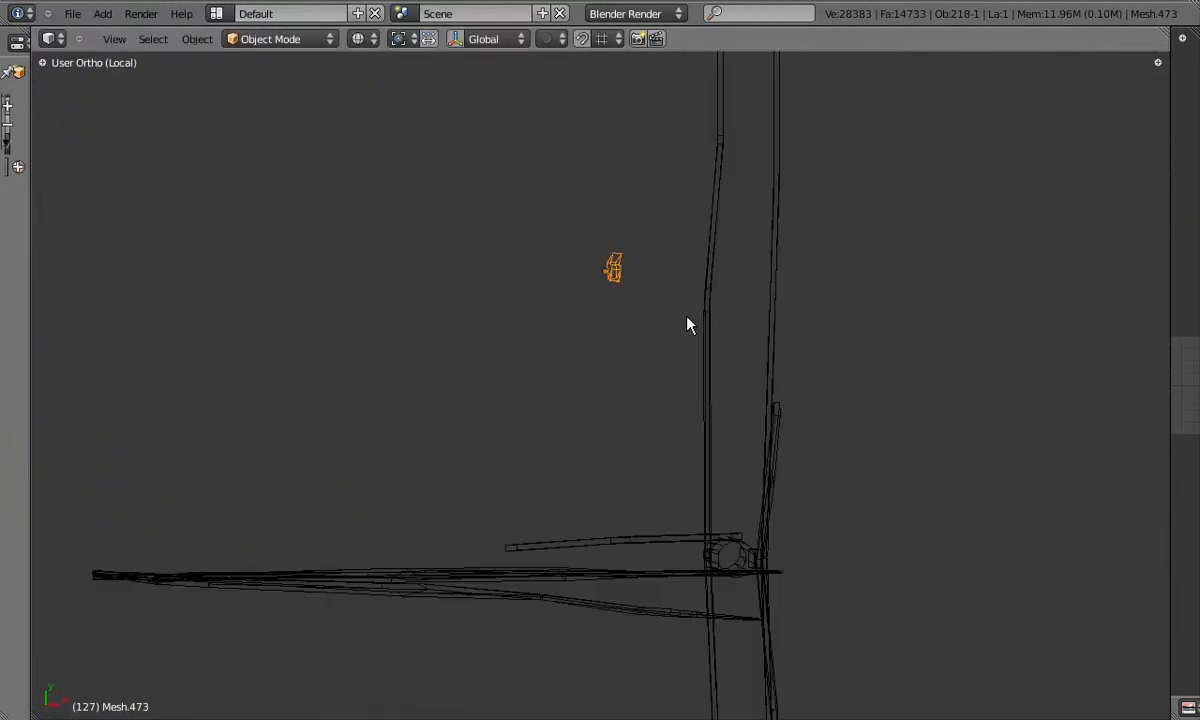
{"action": "left_click", "coordinate": [445, 643]}
{"action": "key", "text": "g"}
{"action": "left_click", "coordinate": [456, 621]}
Shift the copied board along X between the posts and set it against the face of the rails
{"action": "key", "text": "KP_1"}
{"action": "scroll", "coordinate": [456, 621], "scroll_direction": "down", "scroll_amount": 1}
{"action": "key", "text": "z"}
{"action": "middle_click_drag", "start_coordinate": [456, 621], "coordinate": [484, 530], "text": "shift"}
{"action": "key", "text": "g"}
{"action": "key", "text": "x"}
{"action": "left_click", "coordinate": [437, 526]}
{"action": "middle_click_drag", "start_coordinate": [345, 497], "coordinate": [640, 535], "text": "shift"}
{"action": "key", "text": "KP_5"}
{"action": "key", "text": "g"}
{"action": "left_click", "coordinate": [460, 485]}
{"action": "key", "text": "g"}
Reshape the copy by moving its bottom-end vertices toward the rails and adjusting its upper-end vertices
{"action": "key", "text": "Tab"}
{"action": "key", "text": "Tab"}
{"action": "middle_click_drag", "start_coordinate": [596, 433], "coordinate": [682, 469]}
{"action": "key", "text": "Tab"}
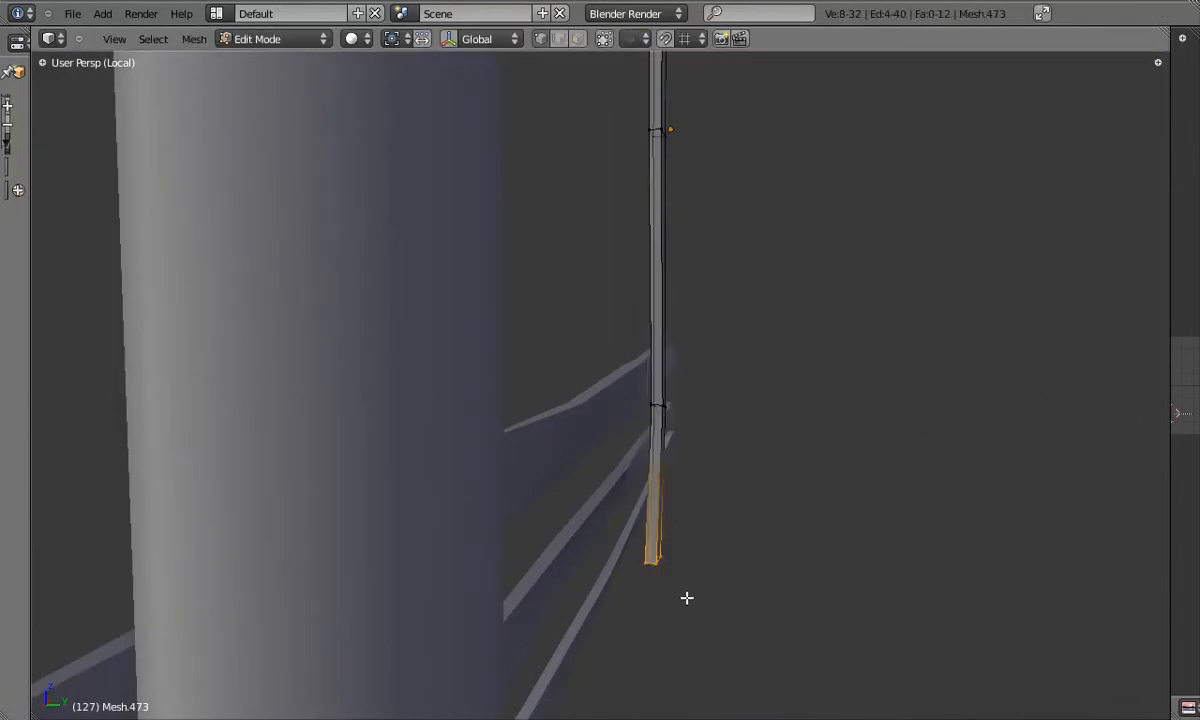
{"action": "middle_click_drag", "start_coordinate": [633, 242], "coordinate": [622, 268]}
{"action": "key", "text": "Tab"}
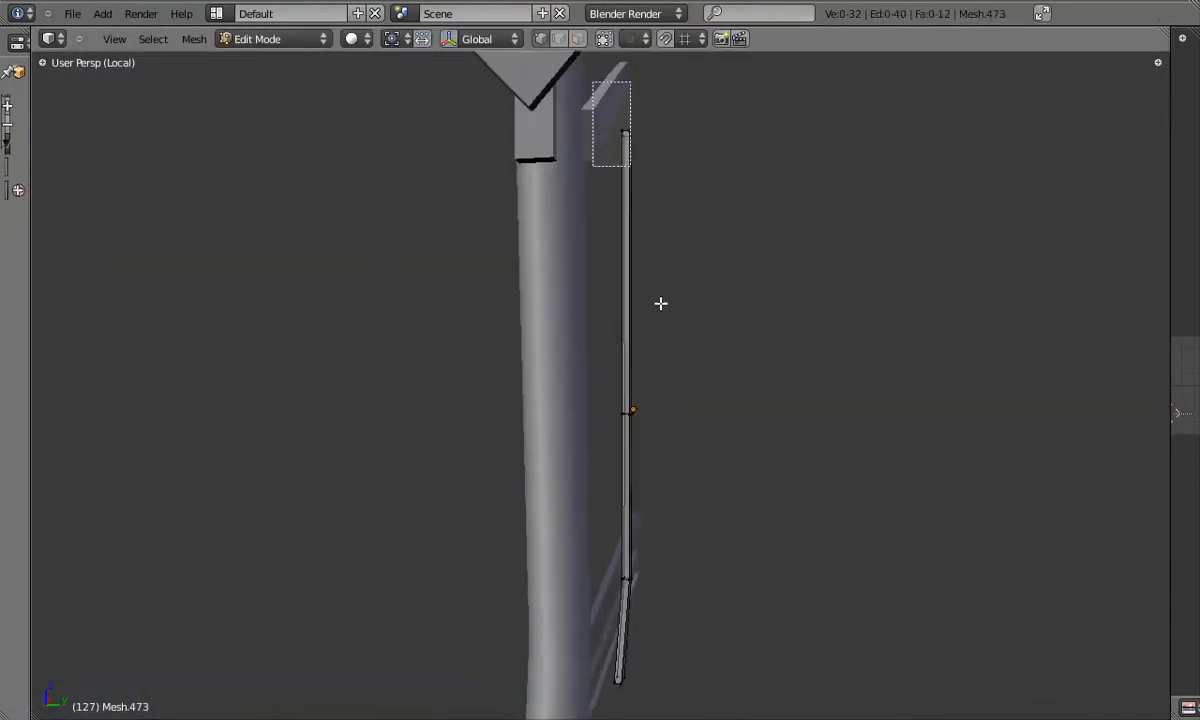
{"action": "left_click", "coordinate": [700, 198]}
Move the lower edge loops of the board along X to change its bend behind the three rails
{"action": "key", "text": "Tab"}
{"action": "key", "text": "KP_1"}
{"action": "key", "text": "KP_5"}
{"action": "scroll", "coordinate": [649, 308], "scroll_direction": "up", "scroll_amount": 3}
{"action": "key", "text": "Tab"}
{"action": "key", "text": "g"}
{"action": "key", "text": "x"}
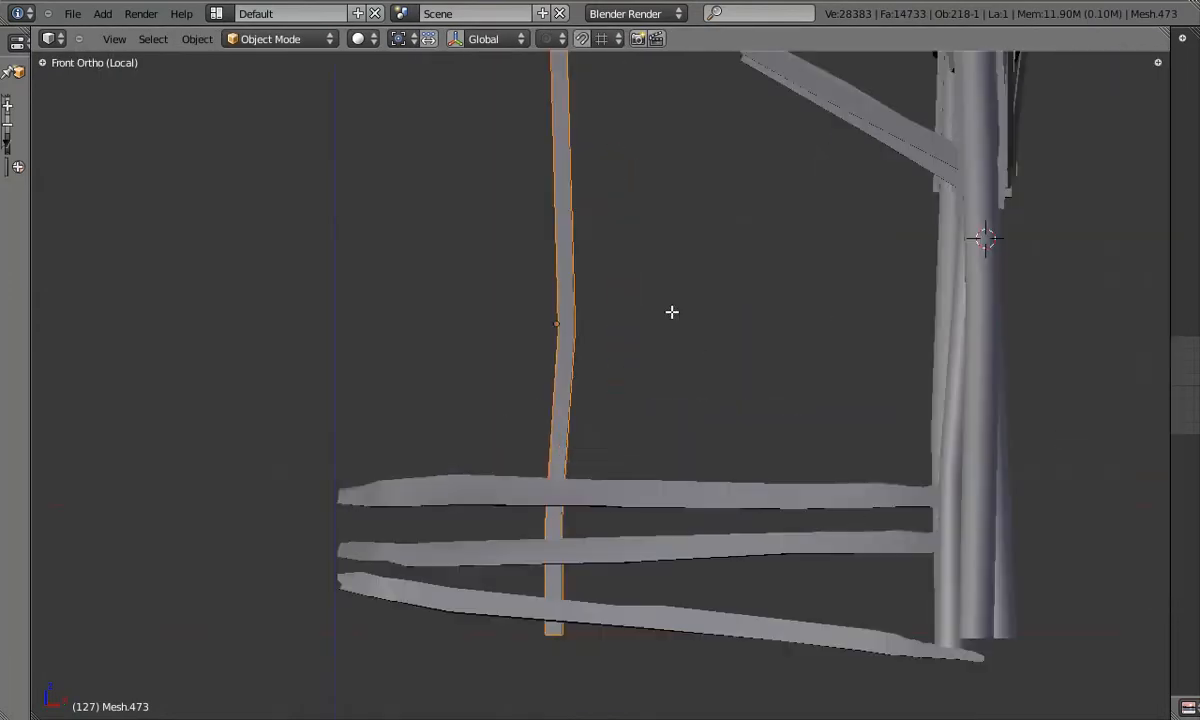
{"action": "scroll", "coordinate": [667, 607], "scroll_direction": "down", "scroll_amount": 2}
{"action": "middle_click_drag", "start_coordinate": [567, 113], "coordinate": [529, 240], "text": "shift"}
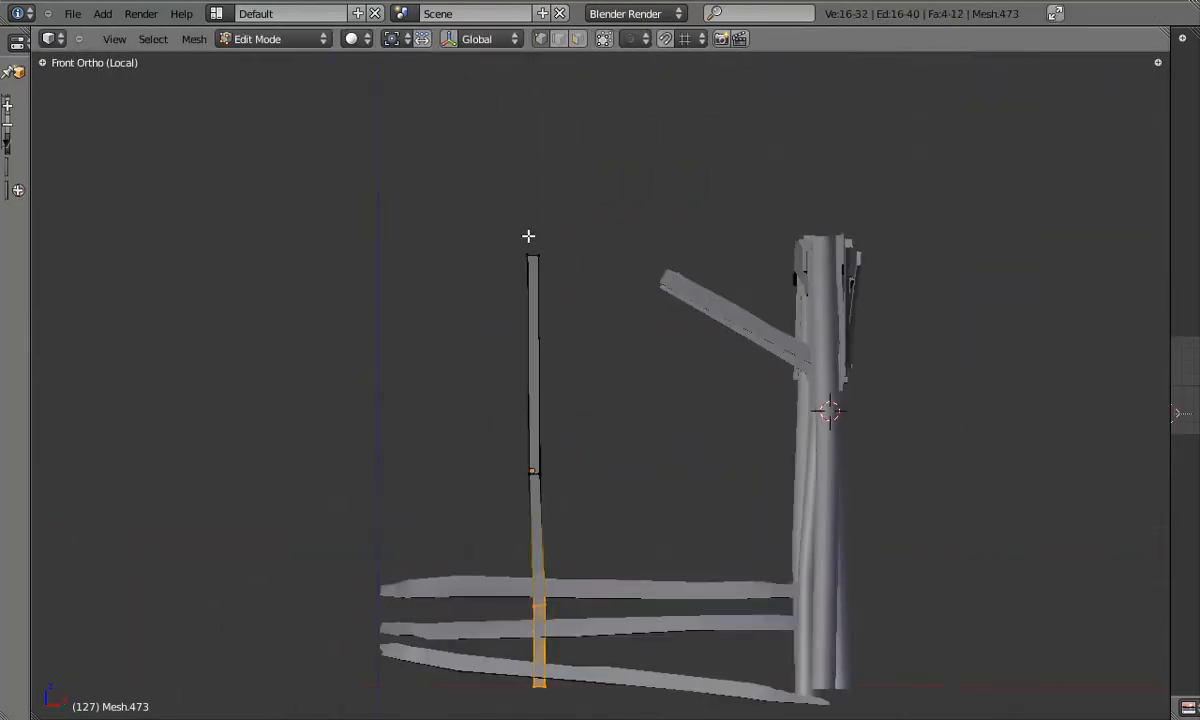
{"action": "scroll", "coordinate": [613, 317], "scroll_direction": "down", "scroll_amount": 3}
{"action": "middle_click_drag", "start_coordinate": [547, 435], "coordinate": [517, 399], "text": "shift"}
Leave the isolated view and reposition the board's vertices against the fence in the full warehouse
{"action": "key", "text": "Tab"}
{"action": "key", "text": "KP_Divide"}
{"action": "key", "text": "KP_5"}
{"action": "key", "text": "z"}
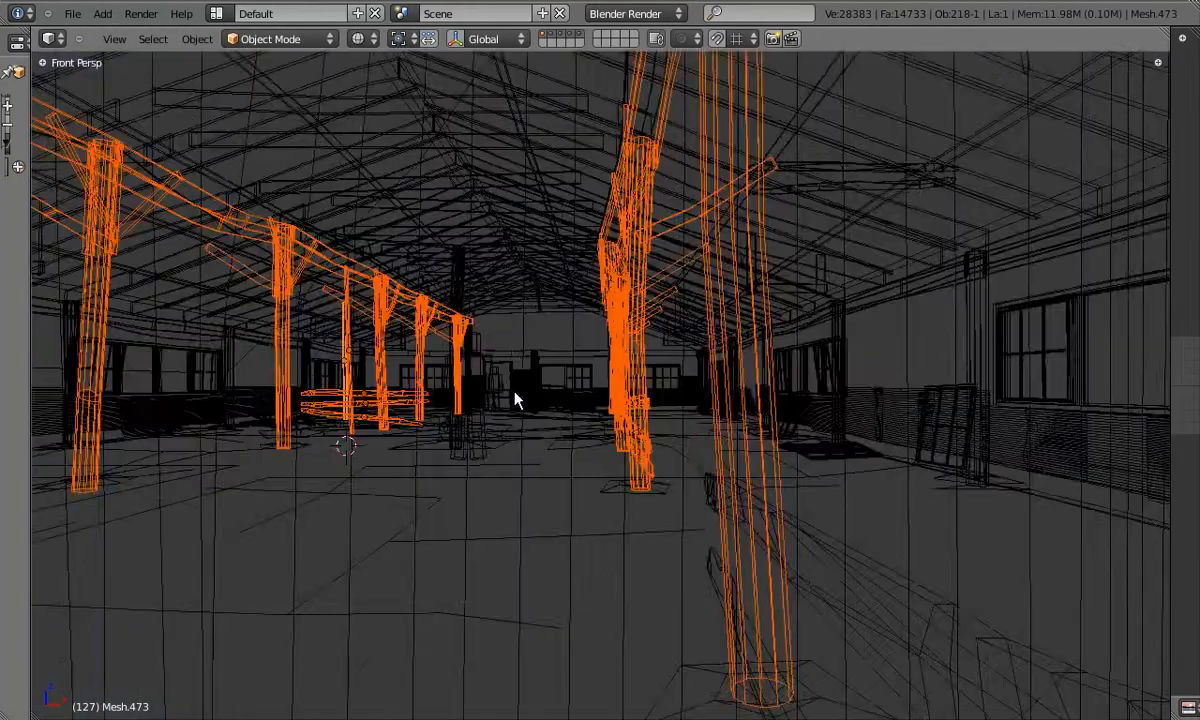
{"action": "scroll", "coordinate": [327, 382], "scroll_direction": "up", "scroll_amount": 5}
{"action": "key", "text": "z"}
{"action": "scroll", "coordinate": [327, 382], "scroll_direction": "down", "scroll_amount": 3}
{"action": "middle_click_drag", "start_coordinate": [327, 382], "coordinate": [472, 248], "text": "shift"}
{"action": "right_click", "coordinate": [418, 382]}
{"action": "scroll", "coordinate": [420, 380], "scroll_direction": "up", "scroll_amount": 3}
{"action": "key", "text": "Tab"}
{"action": "key", "text": "g"}
{"action": "left_click", "coordinate": [469, 319]}
{"action": "middle_click_drag", "start_coordinate": [469, 319], "coordinate": [490, 420]}
{"action": "right_click", "coordinate": [425, 477]}
{"action": "key", "text": "g"}
{"action": "left_click", "coordinate": [495, 514]}
Box-select the vertices at the board's top end and move them vertically along Z
{"action": "middle_click_drag", "start_coordinate": [495, 514], "coordinate": [497, 400]}
{"action": "right_click", "coordinate": [498, 250]}
{"action": "key", "text": "b"}
{"action": "left_click_drag", "start_coordinate": [465, 215], "coordinate": [525, 265]}
{"action": "middle_click_drag", "start_coordinate": [525, 265], "coordinate": [537, 330]}
{"action": "key", "text": "g"}
{"action": "key", "text": "z"}
{"action": "left_click", "coordinate": [558, 204]}
Select the board's vertices again and move them to line the board up with the rails
{"action": "key", "text": "Tab"}
{"action": "mouse_move", "coordinate": [558, 204]}
{"action": "middle_mouse_down"}
{"action": "mouse_move", "coordinate": [503, 279]}
{"action": "mouse_move", "coordinate": [501, 370]}
{"action": "mouse_move", "coordinate": [273, 271]}
{"action": "mouse_move", "coordinate": [316, 313]}
{"action": "mouse_move", "coordinate": [300, 209]}
{"action": "mouse_move", "coordinate": [340, 185]}
{"action": "mouse_move", "coordinate": [287, 147]}
{"action": "mouse_move", "coordinate": [313, 168]}
{"action": "mouse_move", "coordinate": [399, 541]}
{"action": "mouse_move", "coordinate": [410, 200]}
{"action": "mouse_move", "coordinate": [422, 247]}
{"action": "middle_mouse_up"}
{"action": "key", "text": "a"}
{"action": "key", "text": "Tab"}
{"action": "key", "text": "z"}
{"action": "key", "text": "g"}
{"action": "key", "text": "w"}
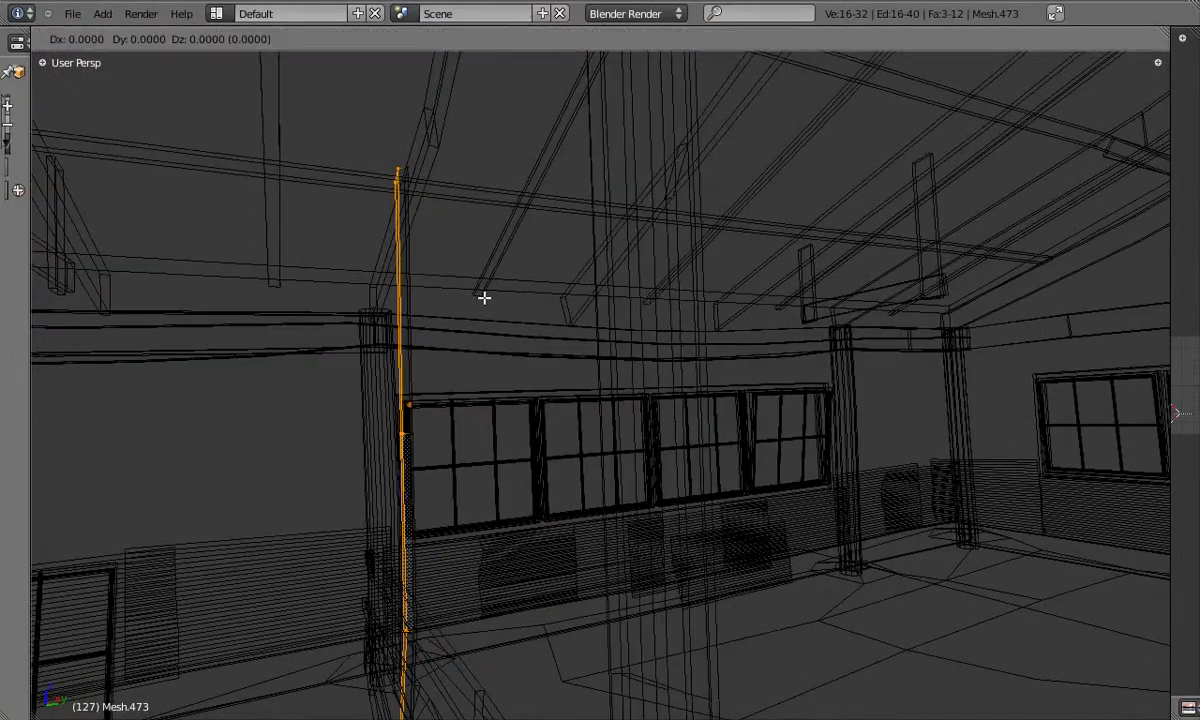
{"action": "key", "text": "Tab"}
{"action": "key", "text": "z"}
{"action": "key", "text": "Tab"}
{"action": "middle_click_drag", "start_coordinate": [402, 408], "coordinate": [500, 560]}
{"action": "key", "text": "g"}
{"action": "left_click", "coordinate": [508, 566]}
Box-select the board's upper-end vertices and move them to form a short fence upright ending just above the top rail
{"action": "key", "text": "Tab"}
{"action": "middle_click_drag", "start_coordinate": [380, 512], "coordinate": [327, 367]}
{"action": "key", "text": "Tab"}
{"action": "key", "text": "b"}
{"action": "left_click_drag", "start_coordinate": [330, 370], "coordinate": [420, 425]}
{"action": "middle_click_drag", "start_coordinate": [420, 425], "coordinate": [400, 350]}
{"action": "key", "text": "g"}
{"action": "left_click", "coordinate": [378, 424]}
Enlarge the UV editing area and scale down the UVs of the short upright's end cap
{"action": "left_click_drag", "start_coordinate": [1170, 420], "coordinate": [668, 400]}
{"action": "key", "text": "s"}
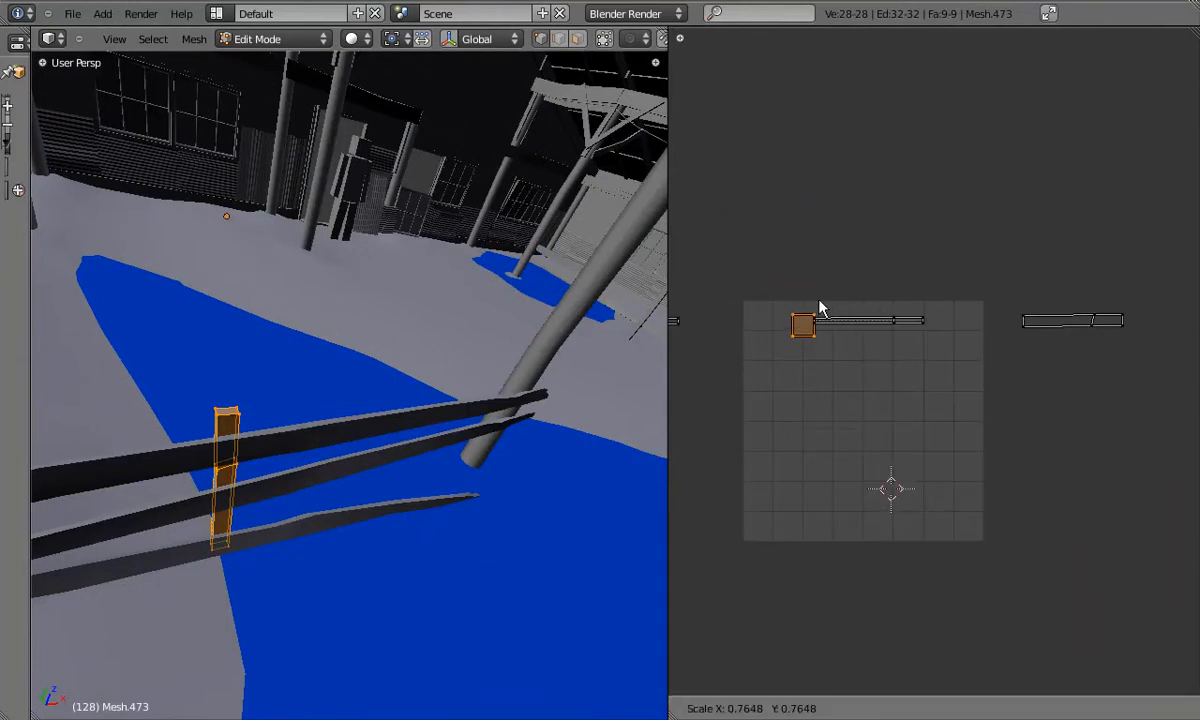
{"action": "middle_click_drag", "start_coordinate": [172, 451], "coordinate": [327, 305]}
{"action": "key", "text": "Tab"}
{"action": "left_click", "coordinate": [370, 365]}
{"action": "middle_click_drag", "start_coordinate": [370, 365], "coordinate": [328, 378]}
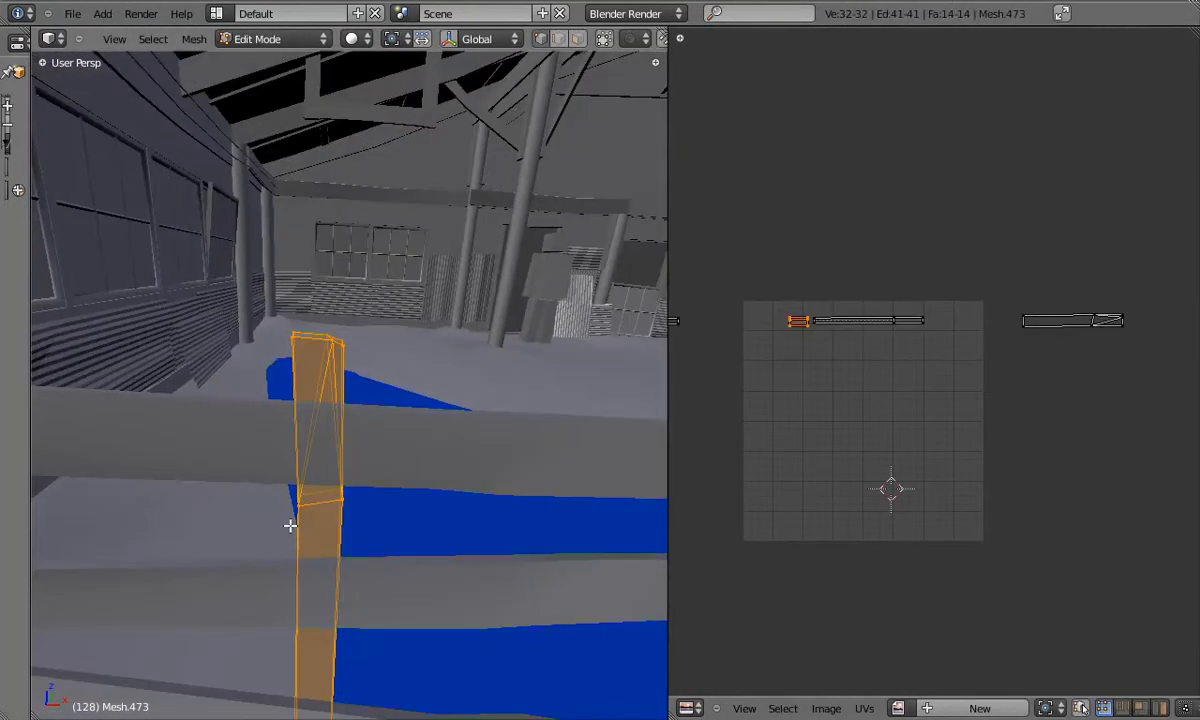
Adjust the vertices around the short upright's top end to make its edge irregular
{"action": "key", "text": "Tab"}
{"action": "middle_click_drag", "start_coordinate": [334, 550], "coordinate": [355, 543]}
{"action": "left_click", "coordinate": [344, 550]}
{"action": "key", "text": "a"}
{"action": "key", "text": "a"}
{"action": "scroll", "coordinate": [342, 470], "scroll_direction": "up", "scroll_amount": 4}
{"action": "middle_click_drag", "start_coordinate": [326, 402], "coordinate": [347, 518]}
{"action": "left_click", "coordinate": [348, 406]}
{"action": "key", "text": "Tab"}
{"action": "key", "text": "Tab"}
{"action": "key", "text": "g"}
Select the edge loops around the short upright's middle section and move them to make its sides uneven
{"action": "key", "text": "Tab"}
{"action": "key", "text": "Tab"}
{"action": "key", "text": "Tab"}
{"action": "right_click", "coordinate": [335, 562], "text": "shift"}
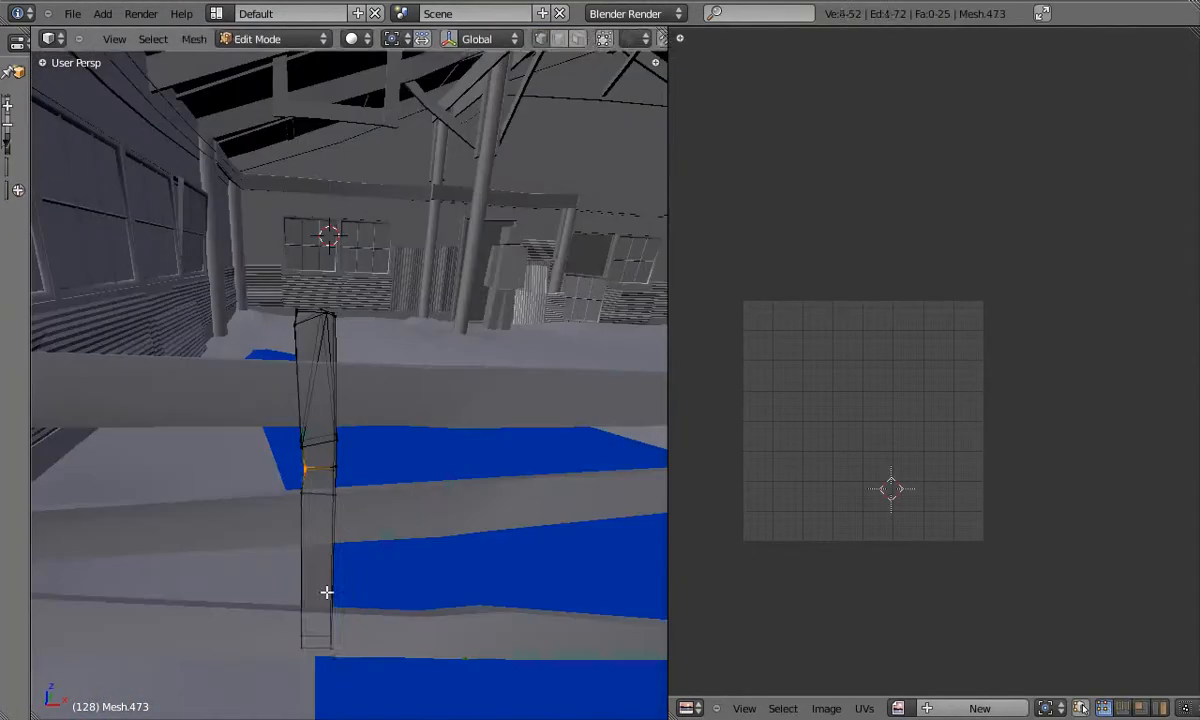
{"action": "left_click_drag", "start_coordinate": [382, 530], "coordinate": [383, 532]}
{"action": "key", "text": "g"}
{"action": "middle_click_drag", "start_coordinate": [383, 532], "coordinate": [388, 415]}
{"action": "left_click", "coordinate": [338, 482]}
{"action": "key", "text": "Tab"}
{"action": "key", "text": "Tab"}
{"action": "key", "text": "g"}
{"action": "left_click", "coordinate": [498, 489]}
Finish editing the short upright and enlarge the 3D view to review the fences in the warehouse
{"action": "key", "text": "Tab"}
{"action": "middle_click_drag", "start_coordinate": [440, 490], "coordinate": [230, 493]}
{"action": "key", "text": "Tab"}
{"action": "key", "text": "Tab"}
{"action": "key", "text": "Tab"}
{"action": "key", "text": "Tab"}
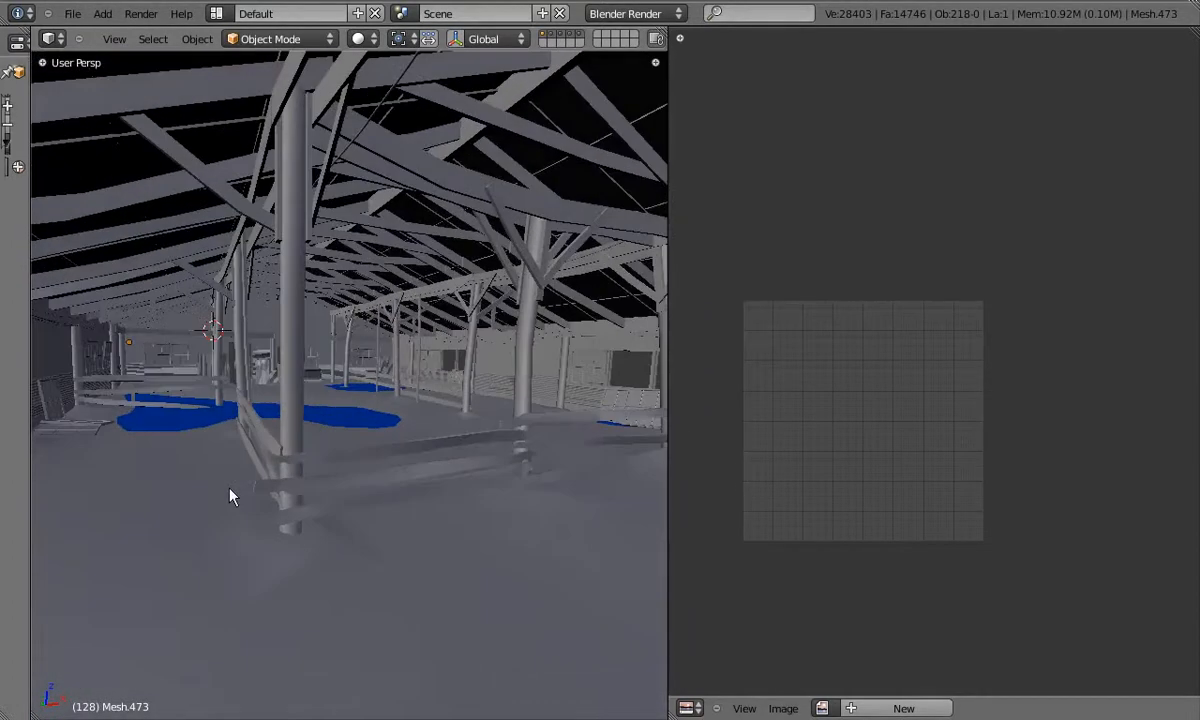
{"action": "key", "text": "ctrl+Up"}
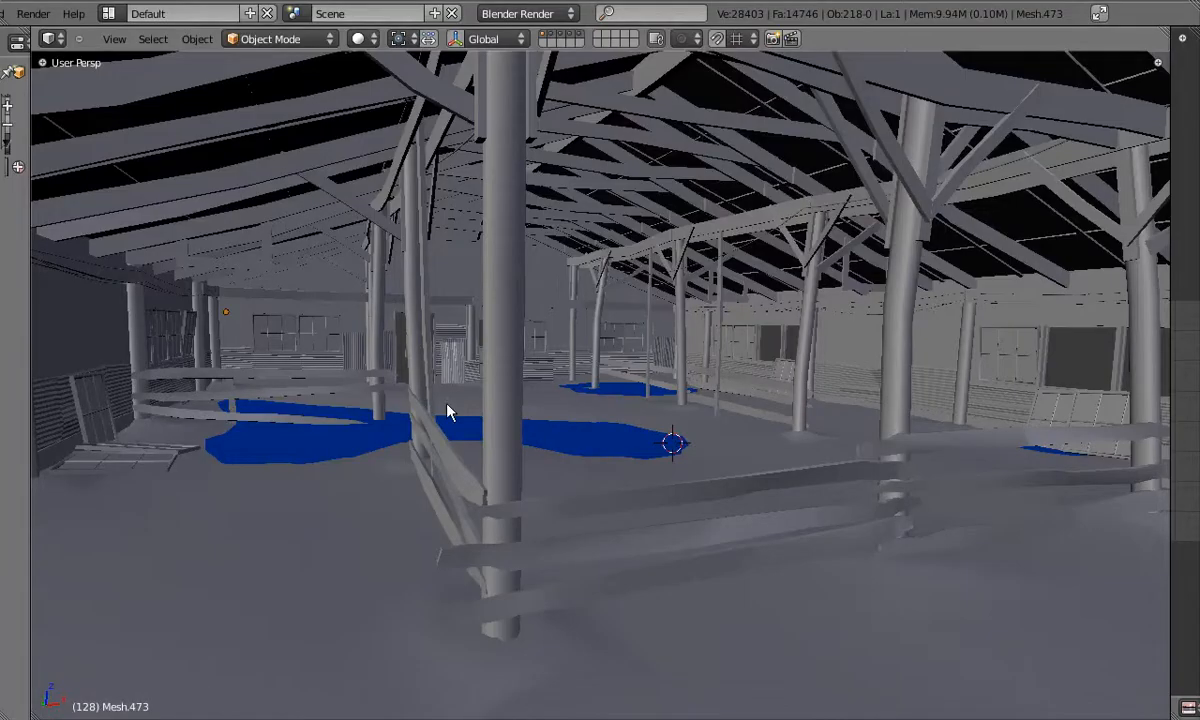
Select all the roof rafters and battens together with their remaining pieces and move them to layer 6
{"action": "key", "text": "z"}
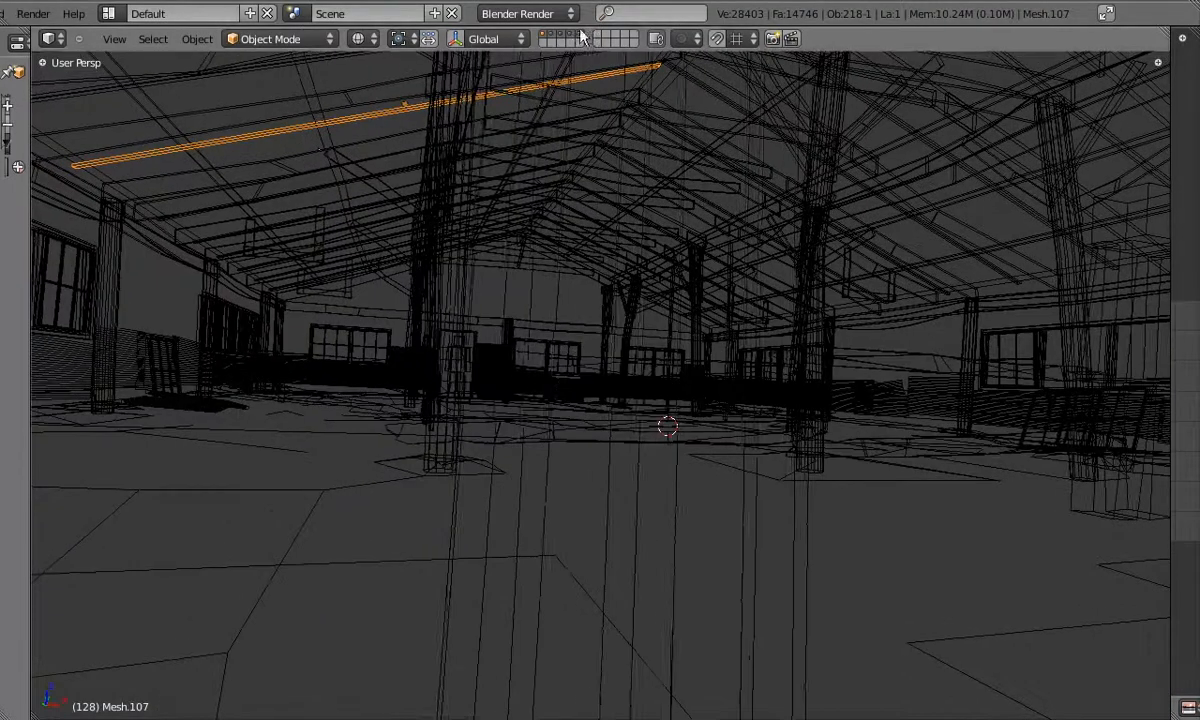
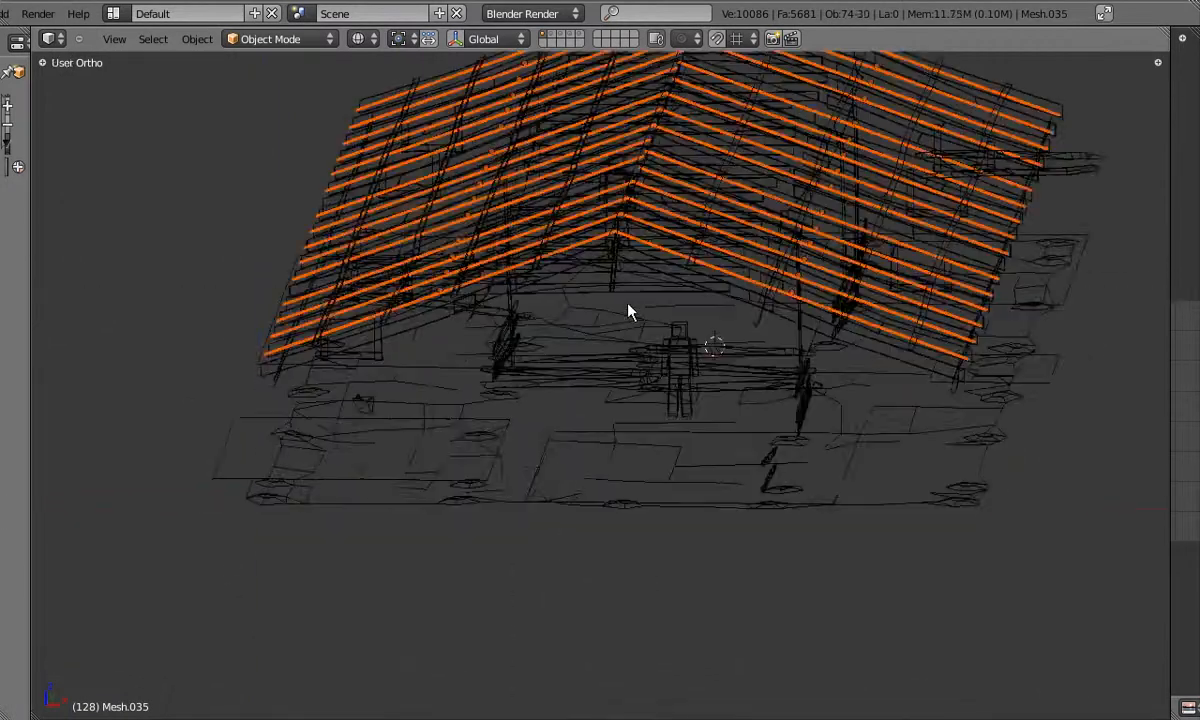
{"action": "middle_click_drag", "start_coordinate": [630, 313], "coordinate": [618, 420]}
{"action": "right_click", "coordinate": [777, 447], "text": "shift"}
{"action": "mouse_move", "coordinate": [640, 375]}
{"action": "middle_mouse_down"}
{"action": "mouse_move", "coordinate": [678, 383]}
{"action": "mouse_move", "coordinate": [656, 402]}
{"action": "mouse_move", "coordinate": [820, 313]}
{"action": "mouse_move", "coordinate": [737, 316]}
{"action": "mouse_move", "coordinate": [794, 300]}
{"action": "mouse_move", "coordinate": [718, 310]}
{"action": "middle_mouse_up"}
{"action": "key", "text": "z"}
{"action": "key", "text": "g"}
{"action": "right_click", "coordinate": [226, 280]}
{"action": "right_click", "coordinate": [737, 316], "text": "shift"}
{"action": "key", "text": "z"}
{"action": "key", "text": "z"}
{"action": "key", "text": "m"}
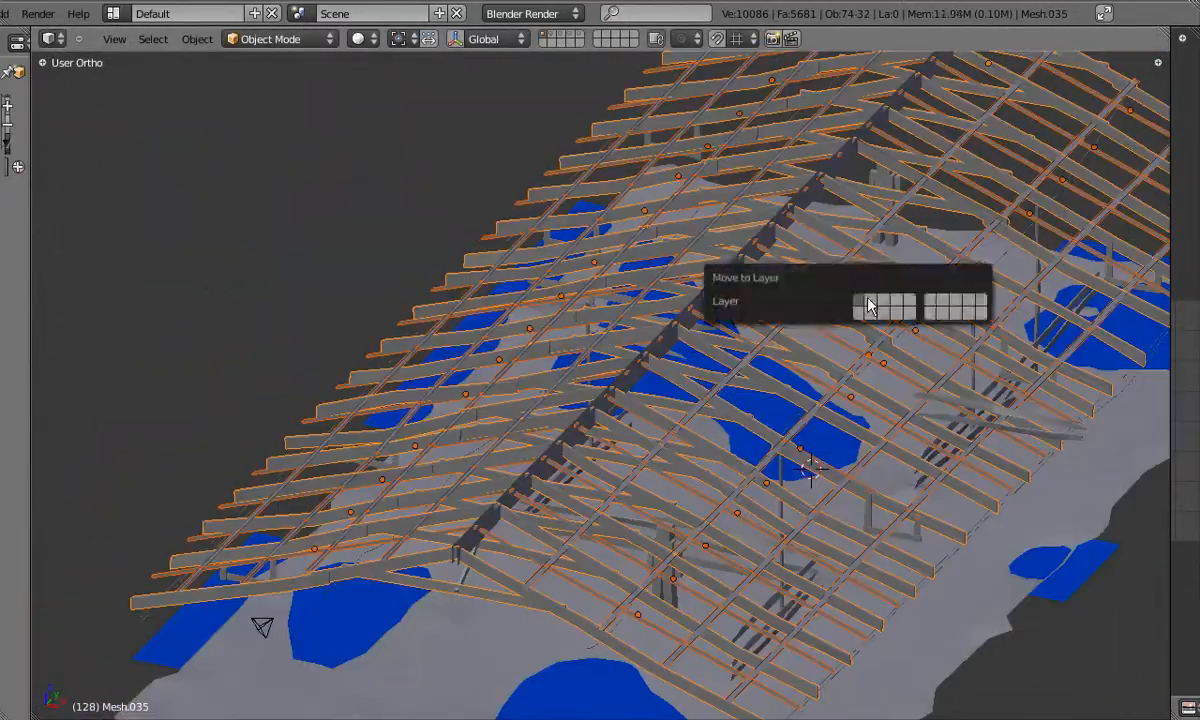
{"action": "left_click", "coordinate": [931, 303]}
Select the roof surface and move it to layer 6 with the rafters
{"action": "left_click", "coordinate": [580, 36]}
{"action": "left_click", "coordinate": [568, 34]}
{"action": "right_click", "coordinate": [581, 343]}
{"action": "key", "text": "z"}
{"action": "key", "text": "z"}
{"action": "key", "text": "m"}
{"action": "left_click", "coordinate": [803, 376]}
Display layer 6 and examine the roof surface and its framing from below and in plan view
{"action": "left_click", "coordinate": [597, 37]}
{"action": "middle_click_drag", "start_coordinate": [622, 300], "coordinate": [716, 210]}
{"action": "right_click", "coordinate": [858, 102]}
{"action": "key", "text": "z"}
{"action": "key", "text": "z"}
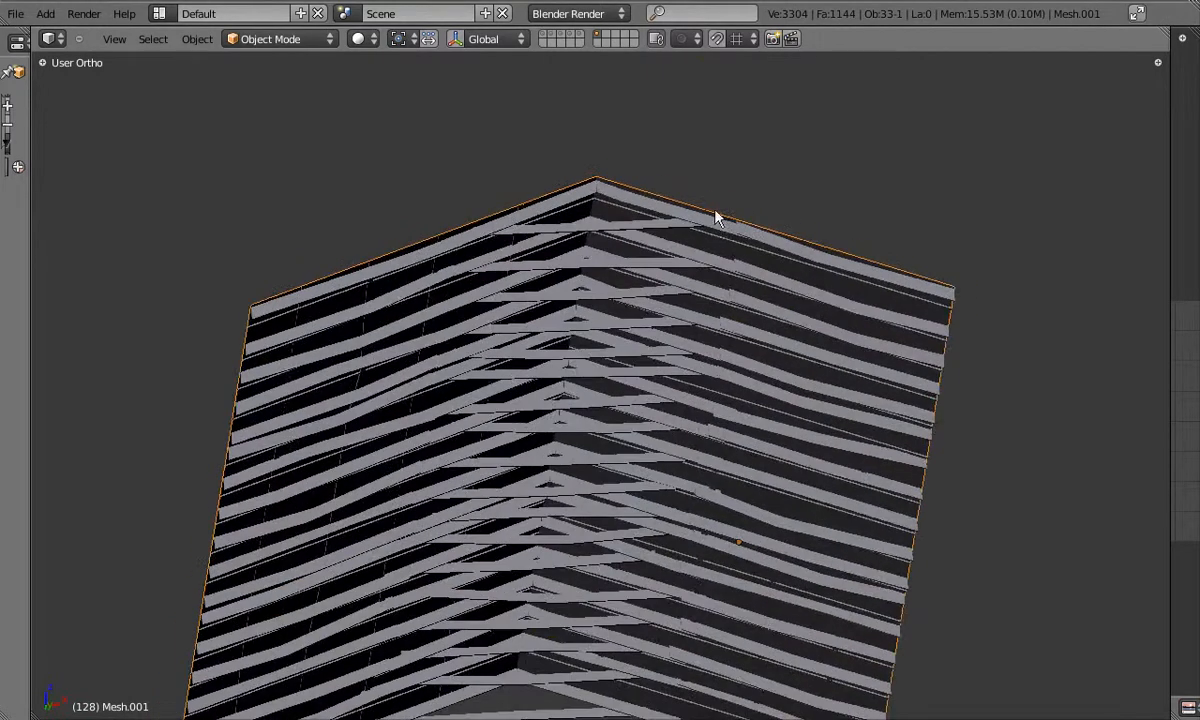
{"action": "key", "text": "KP_5"}
{"action": "middle_click_drag", "start_coordinate": [681, 283], "coordinate": [638, 371]}
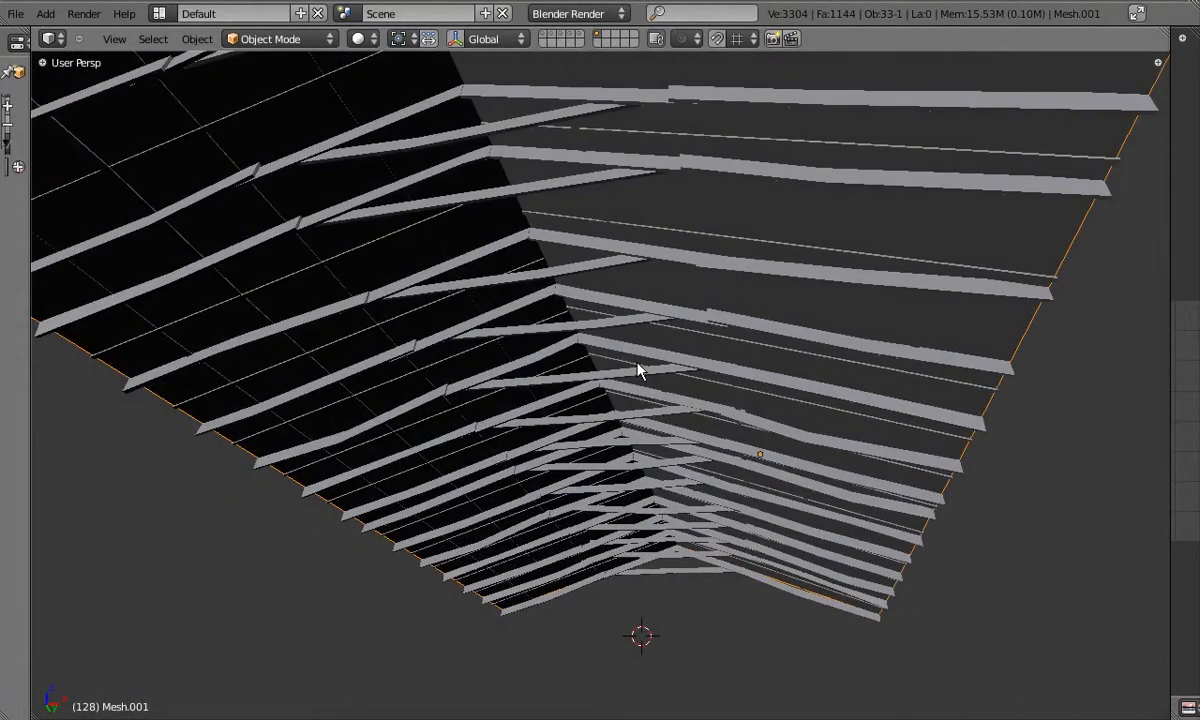
{"action": "key", "text": "KP_7"}
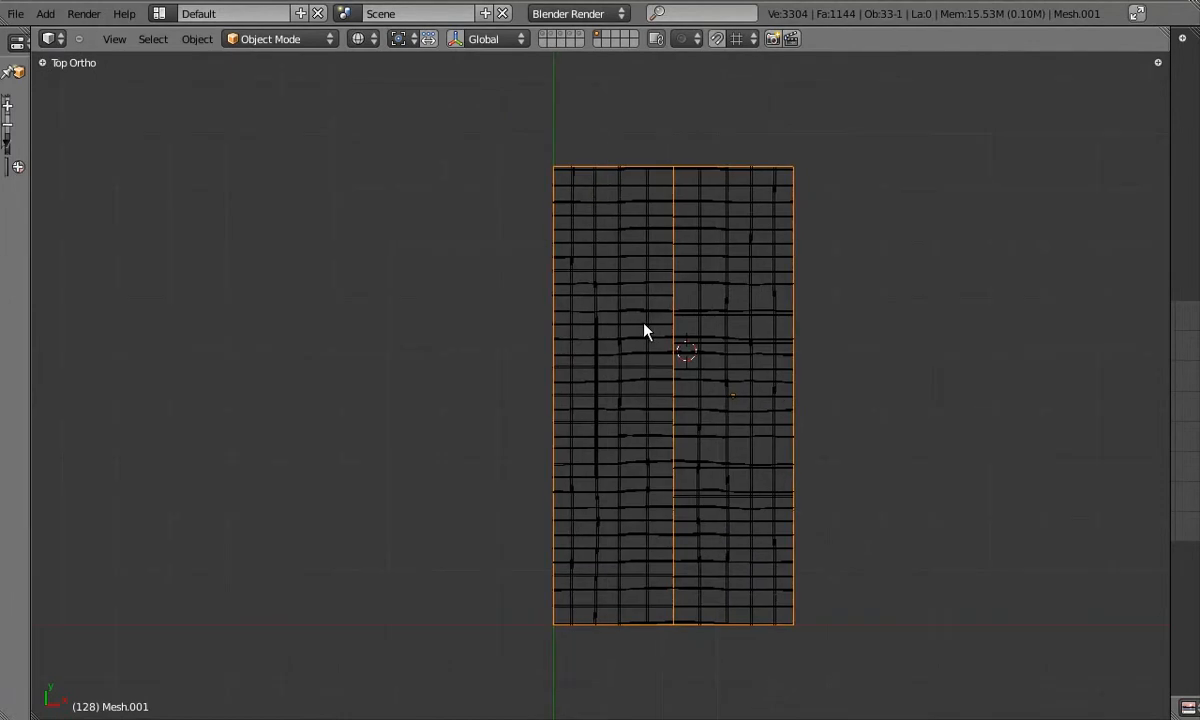
{"action": "key", "text": "KP_Divide"}
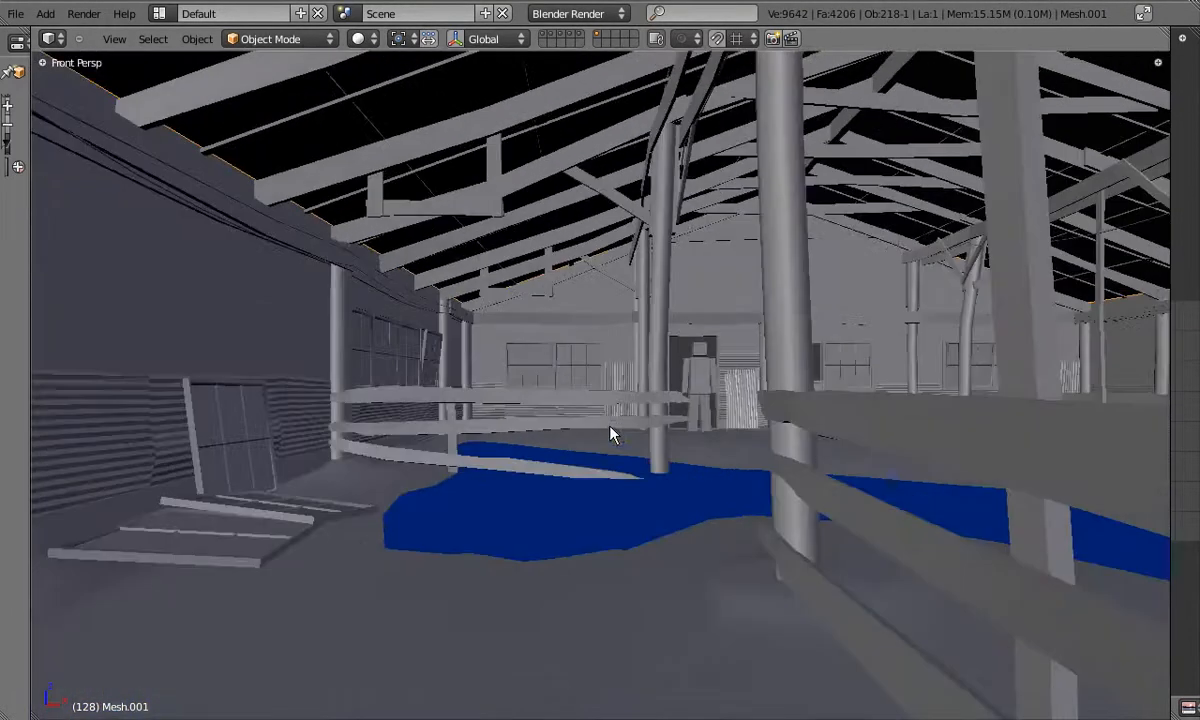
Isolate the roof on layer 6 in a wireframe plan view and open the roof surface for mesh editing
{"action": "middle_click_drag", "start_coordinate": [612, 433], "coordinate": [447, 161]}
{"action": "key", "text": "z"}
{"action": "key", "text": "KP_7"}
{"action": "key", "text": "KP_5"}
{"action": "scroll", "coordinate": [585, 249], "scroll_direction": "down", "scroll_amount": 5}
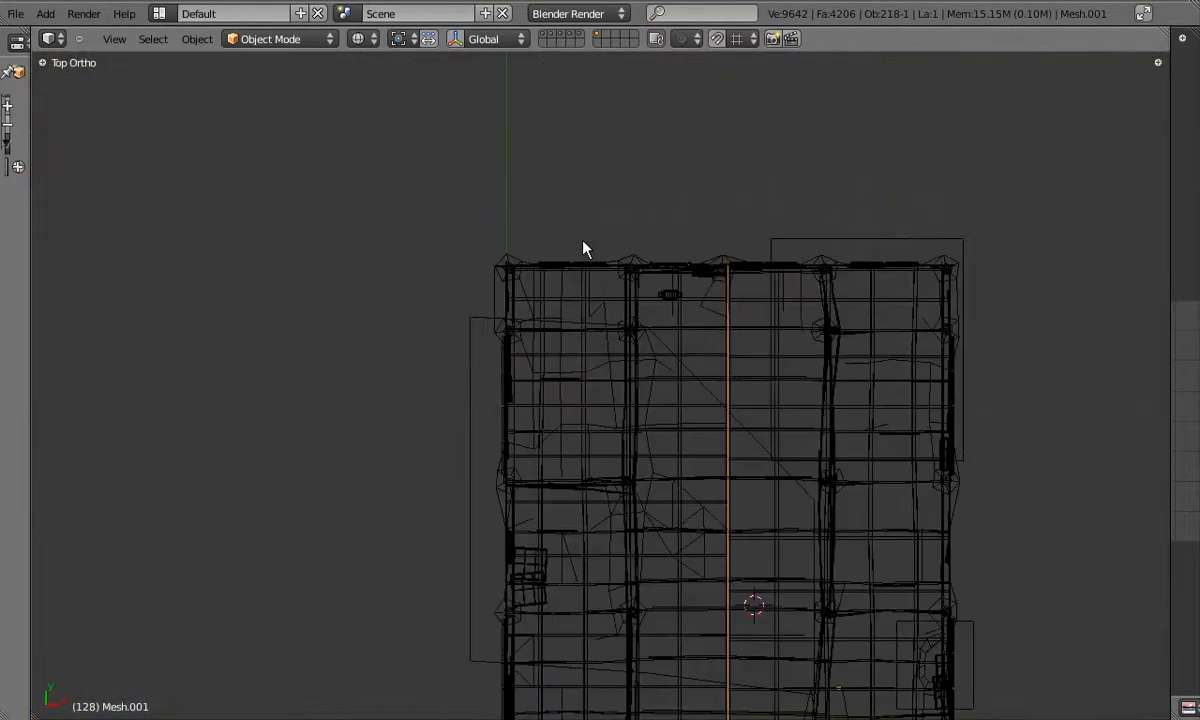
{"action": "scroll", "coordinate": [595, 333], "scroll_direction": "up", "scroll_amount": 2}
{"action": "key", "text": "Tab"}
{"action": "middle_click_drag", "start_coordinate": [656, 380], "coordinate": [512, 262], "text": "shift"}
{"action": "key", "text": "Tab"}
{"action": "key", "text": "KP_7"}
{"action": "left_click", "coordinate": [565, 34]}
{"action": "key", "text": "Tab"}
Select a crosswise row of roof surface vertices and move it into line with the nearest framing member
{"action": "key", "text": "a"}
{"action": "key", "text": "a"}
{"action": "right_click", "coordinate": [455, 325]}
{"action": "key", "text": "b"}
{"action": "left_click_drag", "start_coordinate": [402, 287], "coordinate": [1167, 344]}
{"action": "scroll", "coordinate": [625, 315], "scroll_direction": "up", "scroll_amount": 5}
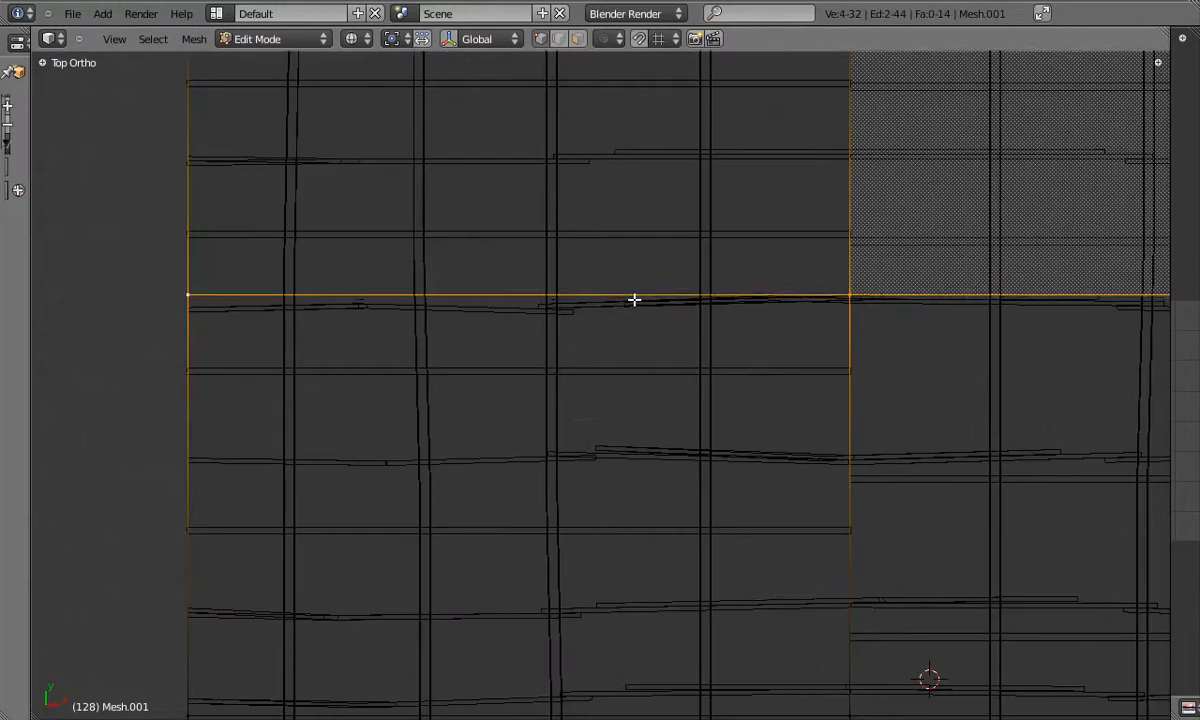
{"action": "scroll", "coordinate": [634, 305], "scroll_direction": "down", "scroll_amount": 4}
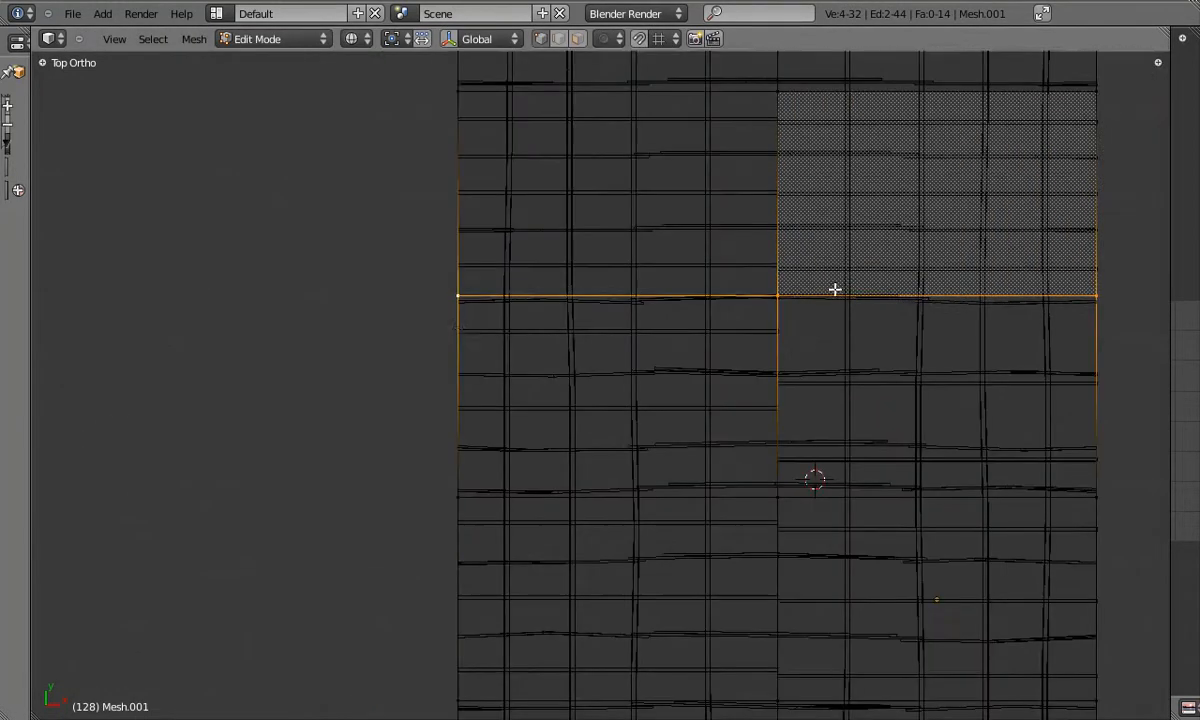
{"action": "left_click", "coordinate": [836, 325]}
{"action": "scroll", "coordinate": [663, 335], "scroll_direction": "up", "scroll_amount": 5}
{"action": "left_click", "coordinate": [663, 331]}
{"action": "scroll", "coordinate": [662, 330], "scroll_direction": "down", "scroll_amount": 4}
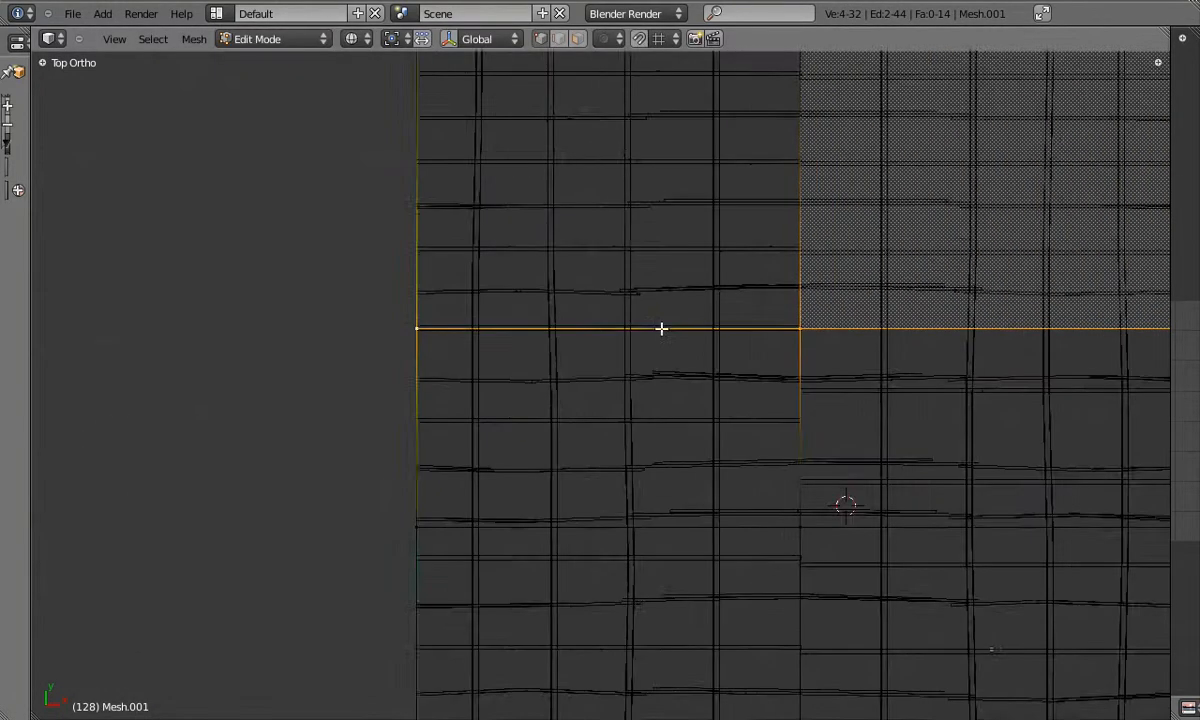
Add a crosswise edge cut to the left roof slope, aligned with the framing member between two existing rows
{"action": "middle_click_drag", "start_coordinate": [661, 330], "coordinate": [721, 292]}
{"action": "key", "text": "KP_7"}
{"action": "middle_click_drag", "start_coordinate": [825, 308], "coordinate": [715, 324], "text": "shift"}
{"action": "key", "text": "a"}
{"action": "key", "text": "a"}
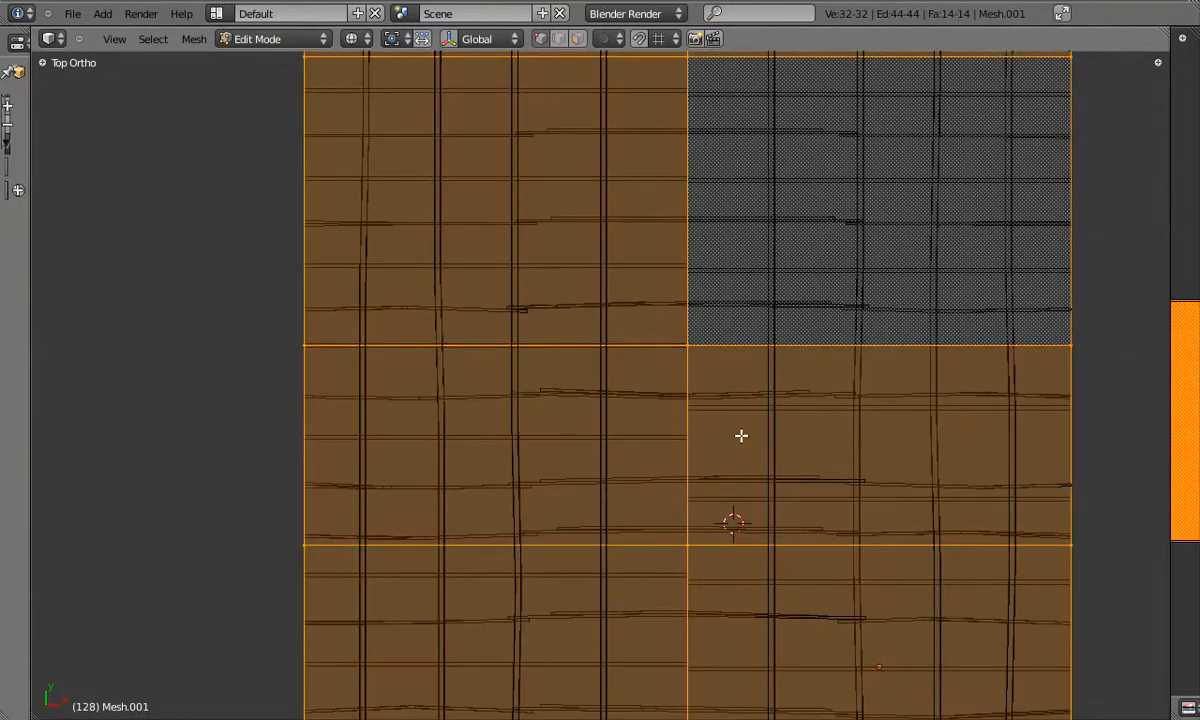
{"action": "key", "text": "a"}
{"action": "key", "text": "ctrl+r"}
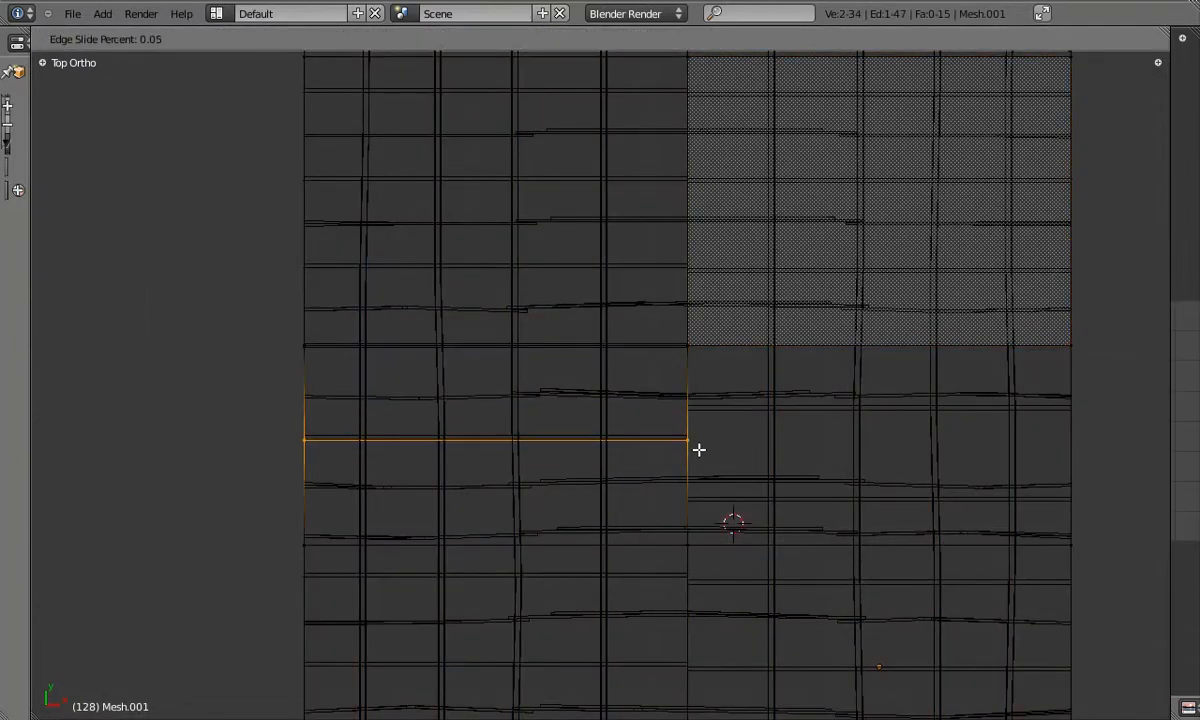
{"action": "left_click", "coordinate": [699, 447]}
{"action": "scroll", "coordinate": [613, 400], "scroll_direction": "up", "scroll_amount": 4}
{"action": "middle_click_drag", "start_coordinate": [613, 400], "coordinate": [452, 258]}
{"action": "key", "text": "z"}
{"action": "middle_click_drag", "start_coordinate": [452, 258], "coordinate": [664, 385], "text": "shift"}
{"action": "key", "text": "z"}
Cut lengthwise edges into the left roof slope and slide them onto the framing members running along it
{"action": "scroll", "coordinate": [613, 457], "scroll_direction": "down", "scroll_amount": 4}
{"action": "key", "text": "a"}
{"action": "key", "text": "a"}
{"action": "key", "text": "KP_7"}
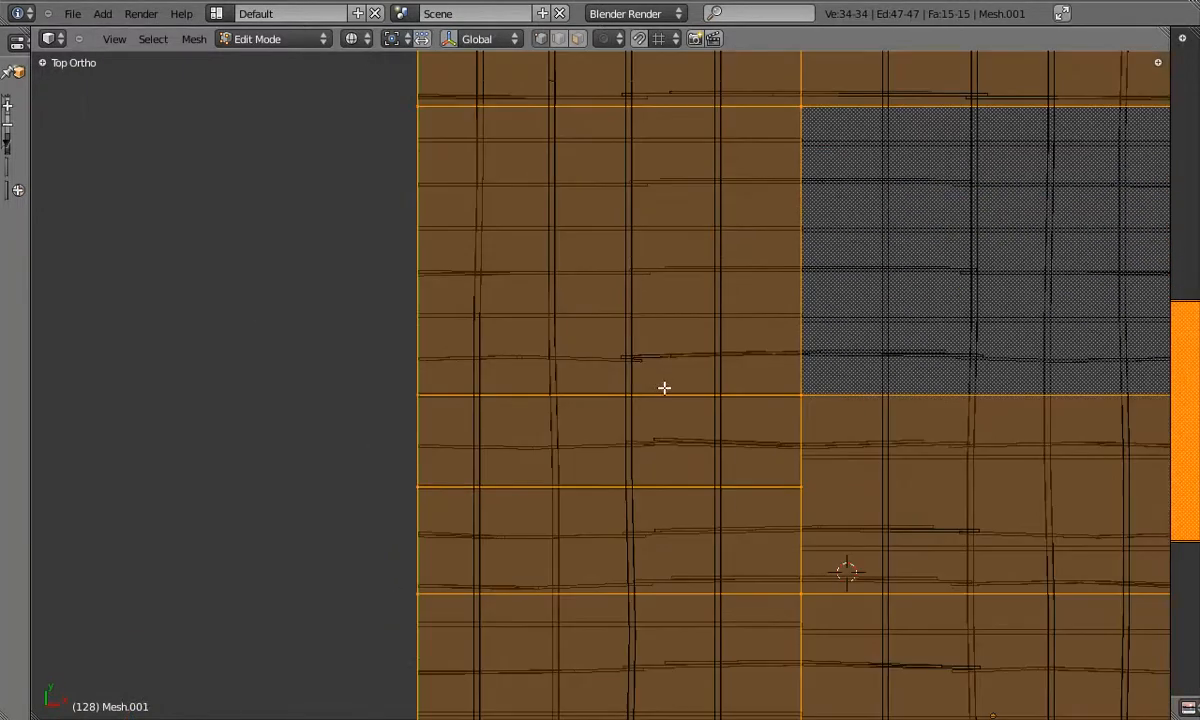
{"action": "key", "text": "ctrl+r"}
{"action": "left_click", "coordinate": [632, 378]}
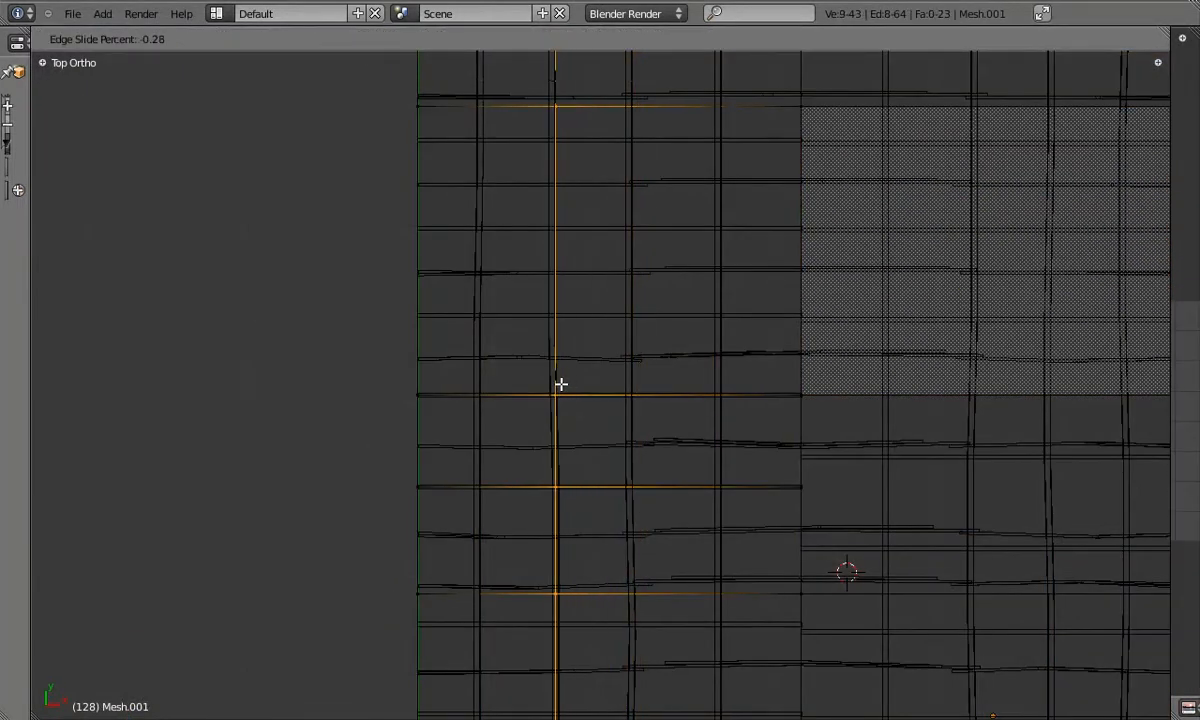
Delete the two faces enclosed by the new cuts to open a rectangular hole in the left slope
{"action": "key", "text": "a"}
{"action": "key", "text": "b"}
{"action": "left_click_drag", "start_coordinate": [521, 372], "coordinate": [766, 605]}
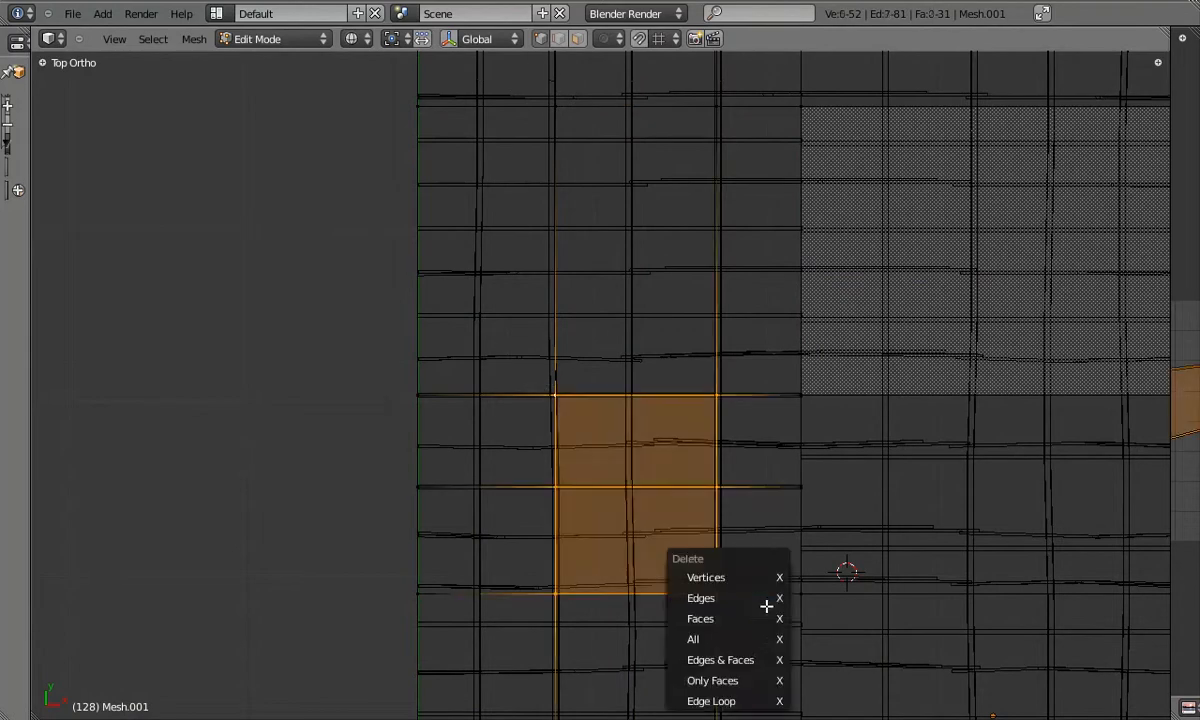
{"action": "key", "text": "x"}
{"action": "left_click", "coordinate": [673, 578]}
{"action": "key", "text": "z"}
{"action": "key", "text": "Tab"}
{"action": "mouse_move", "coordinate": [670, 573]}
{"action": "middle_mouse_down"}
{"action": "mouse_move", "coordinate": [713, 412]}
{"action": "mouse_move", "coordinate": [909, 487]}
{"action": "mouse_move", "coordinate": [715, 501]}
{"action": "mouse_move", "coordinate": [731, 496]}
{"action": "middle_mouse_up"}
{"action": "key", "text": "KP_7"}
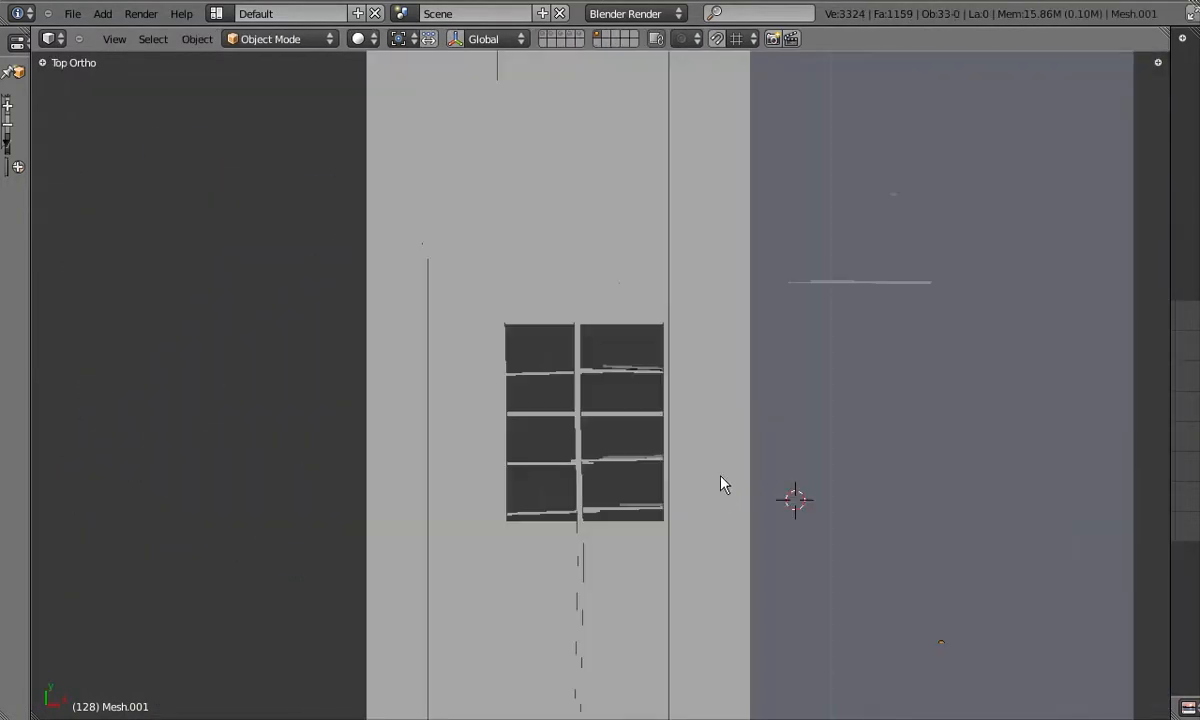
Add a lengthwise loop cut to the right roof slope and slide it towards the ridge
{"action": "scroll", "coordinate": [632, 399], "scroll_direction": "down", "scroll_amount": 3}
{"action": "key", "text": "z"}
{"action": "key", "text": "Tab"}
{"action": "scroll", "coordinate": [763, 412], "scroll_direction": "up", "scroll_amount": 2}
{"action": "middle_click_drag", "start_coordinate": [761, 412], "coordinate": [680, 404]}
{"action": "key", "text": "KP_7"}
{"action": "key", "text": "z"}
{"action": "middle_click_drag", "start_coordinate": [707, 450], "coordinate": [644, 422], "text": "shift"}
{"action": "scroll", "coordinate": [564, 391], "scroll_direction": "up", "scroll_amount": 2}
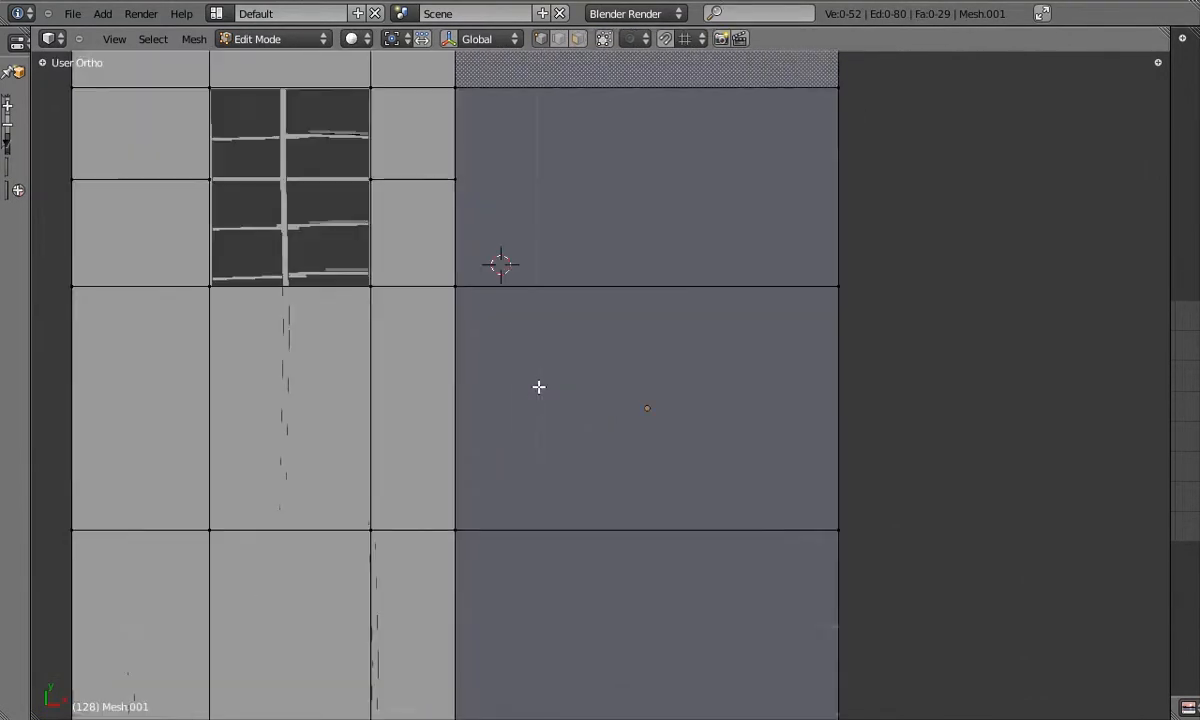
{"action": "scroll", "coordinate": [538, 386], "scroll_direction": "down", "scroll_amount": 1}
{"action": "key", "text": "a"}
{"action": "key", "text": "ctrl+r"}
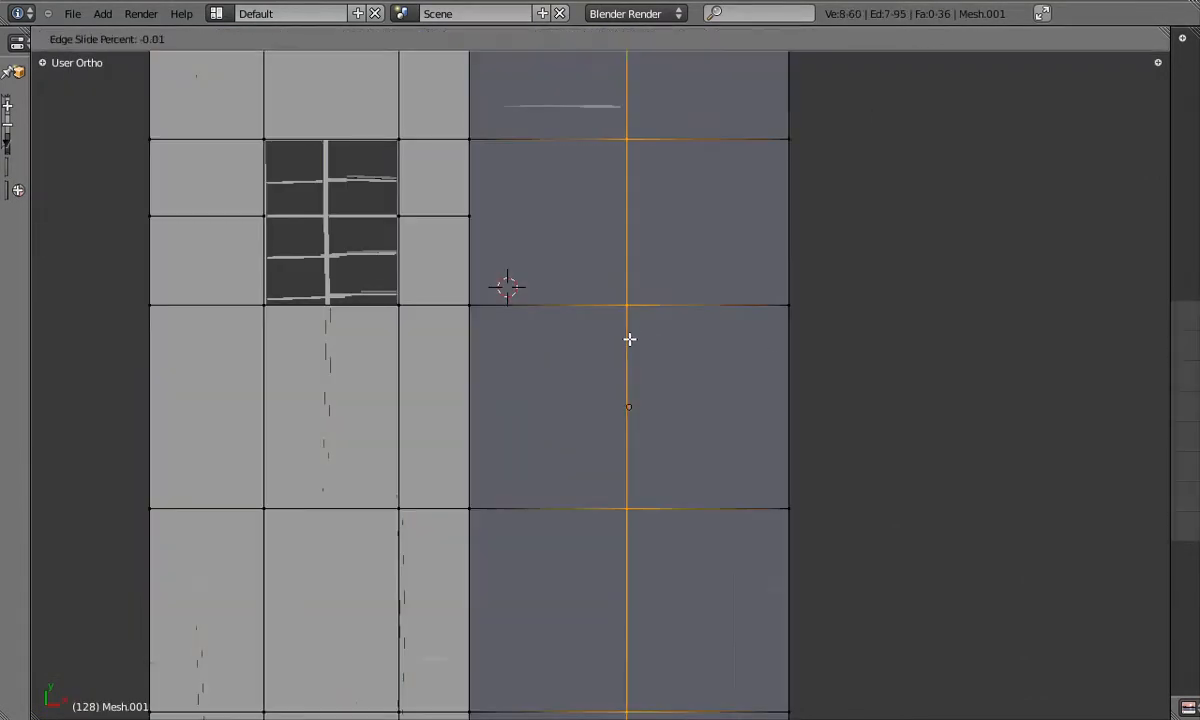
{"action": "left_click", "coordinate": [636, 338]}
{"action": "key", "text": "ctrl+e"}
{"action": "left_click", "coordinate": [592, 343]}
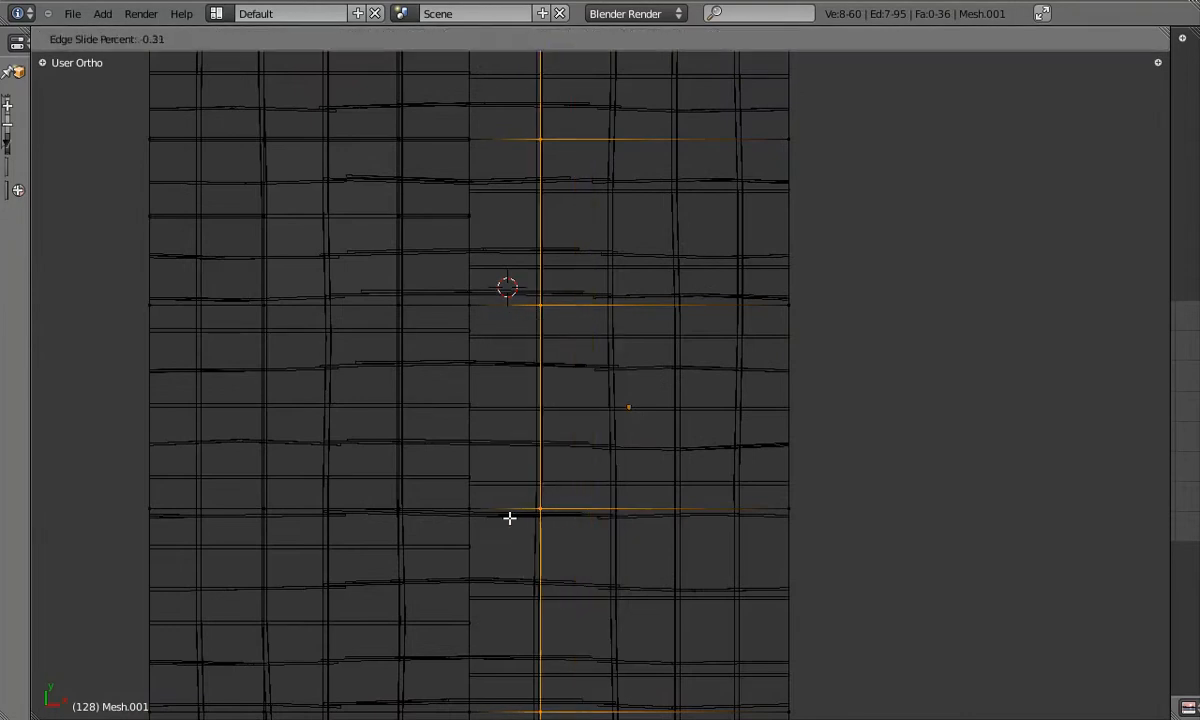
Delete the narrow face beside the ridge on the right slope to open a hole there
{"action": "middle_click_drag", "start_coordinate": [521, 457], "coordinate": [523, 479], "text": "shift"}
{"action": "right_click", "coordinate": [470, 326]}
{"action": "key", "text": "b"}
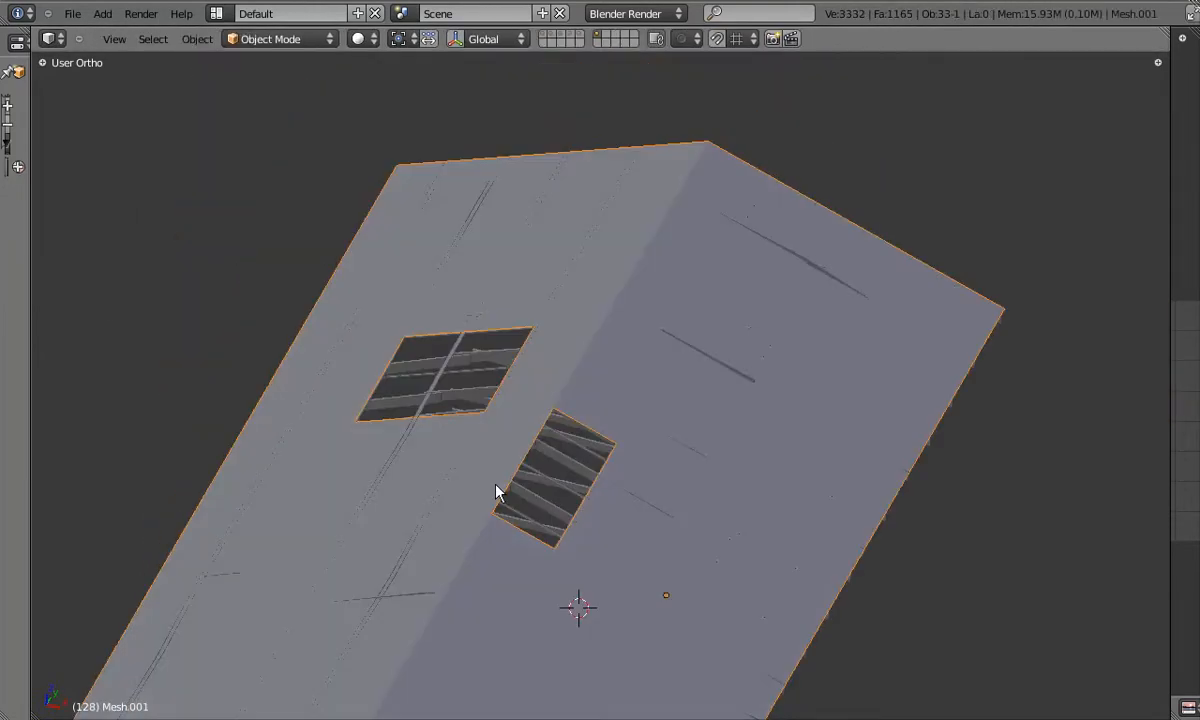
{"action": "scroll", "coordinate": [496, 490], "scroll_direction": "up", "scroll_amount": 5}
{"action": "scroll", "coordinate": [533, 442], "scroll_direction": "down", "scroll_amount": 2}
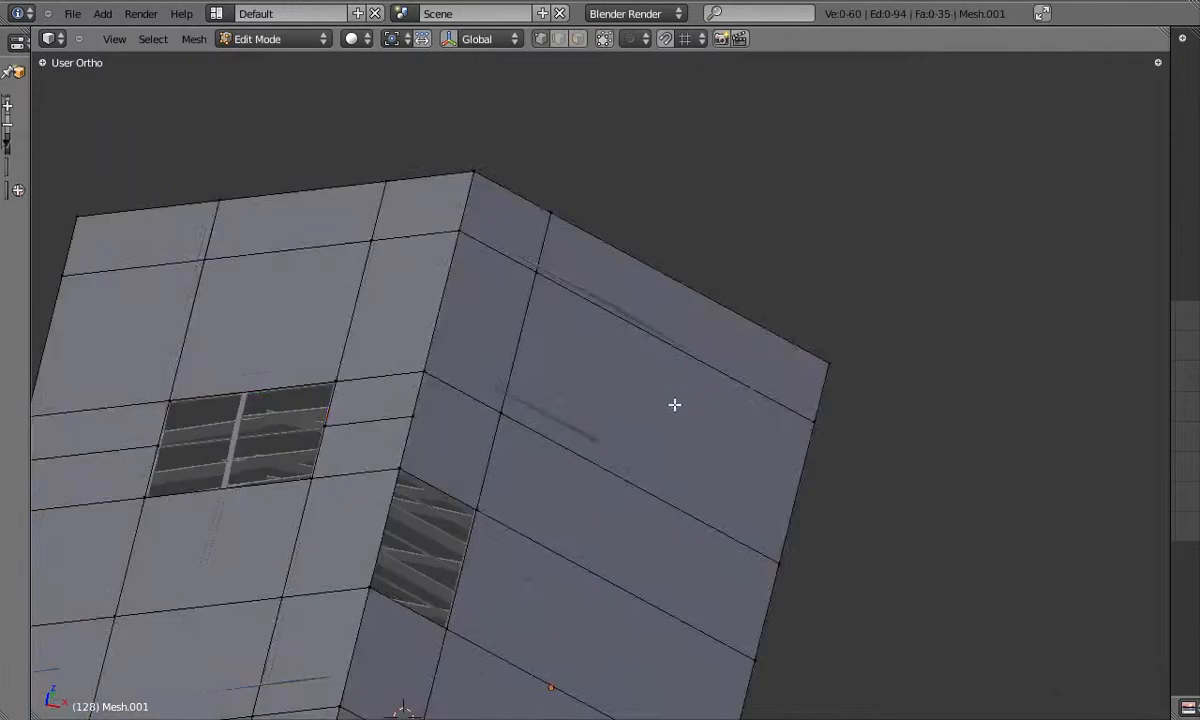
Cut two more lengthwise edges near the outer side of the right slope and open another hole between them
{"action": "key", "text": "z"}
{"action": "key", "text": "g"}
{"action": "key", "text": "g"}
{"action": "left_click", "coordinate": [707, 426]}
{"action": "middle_click_drag", "start_coordinate": [707, 426], "coordinate": [648, 407]}
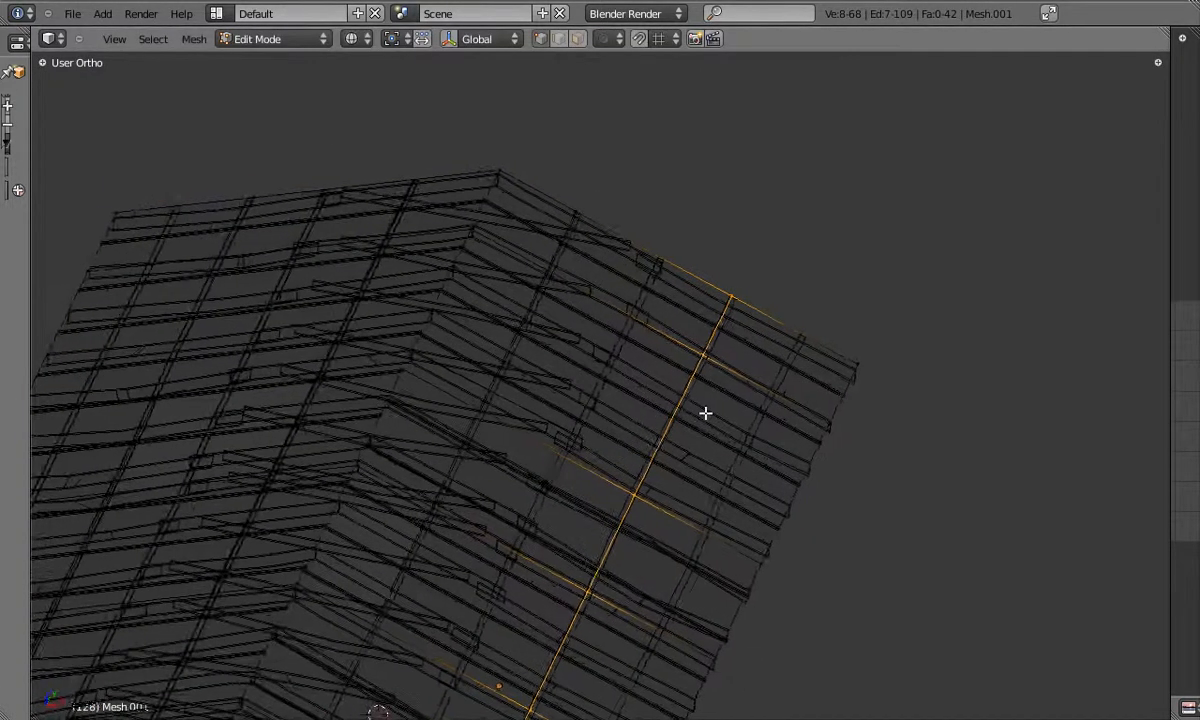
{"action": "scroll", "coordinate": [690, 407], "scroll_direction": "up", "scroll_amount": 1}
{"action": "key", "text": "ctrl+r"}
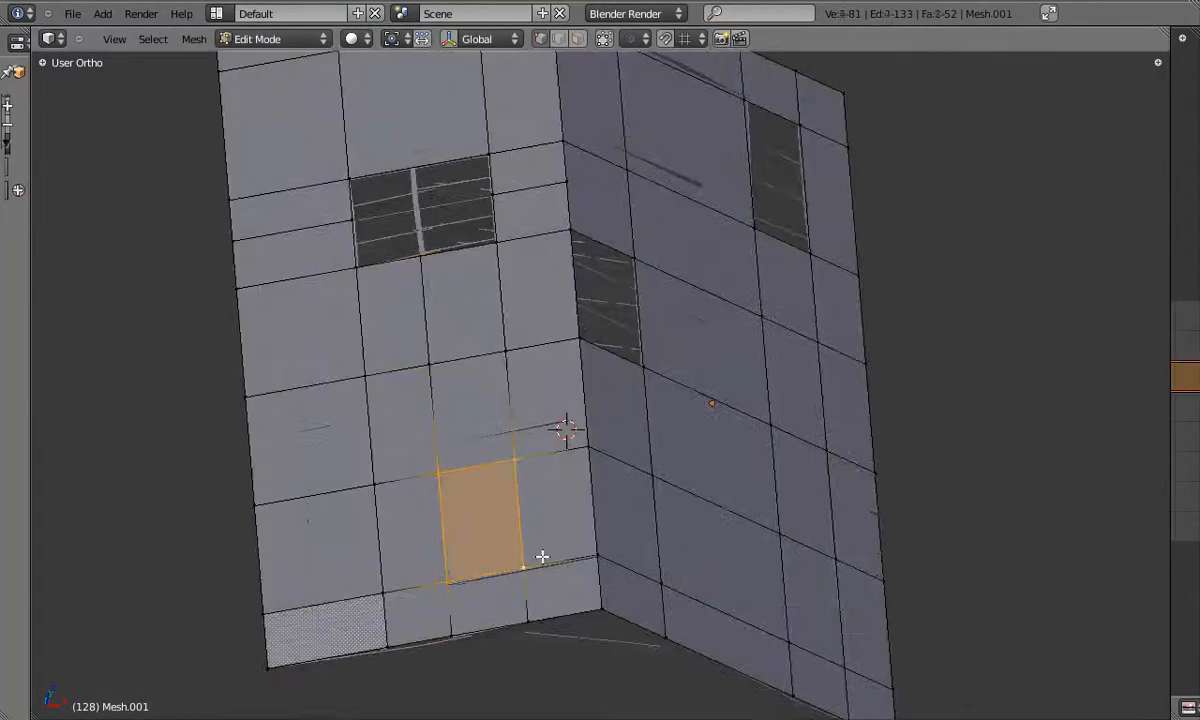
Select the row of vertices bordering the left slope's opening beside the ridge and align it along Y with the framing
{"action": "middle_click_drag", "start_coordinate": [541, 557], "coordinate": [600, 506]}
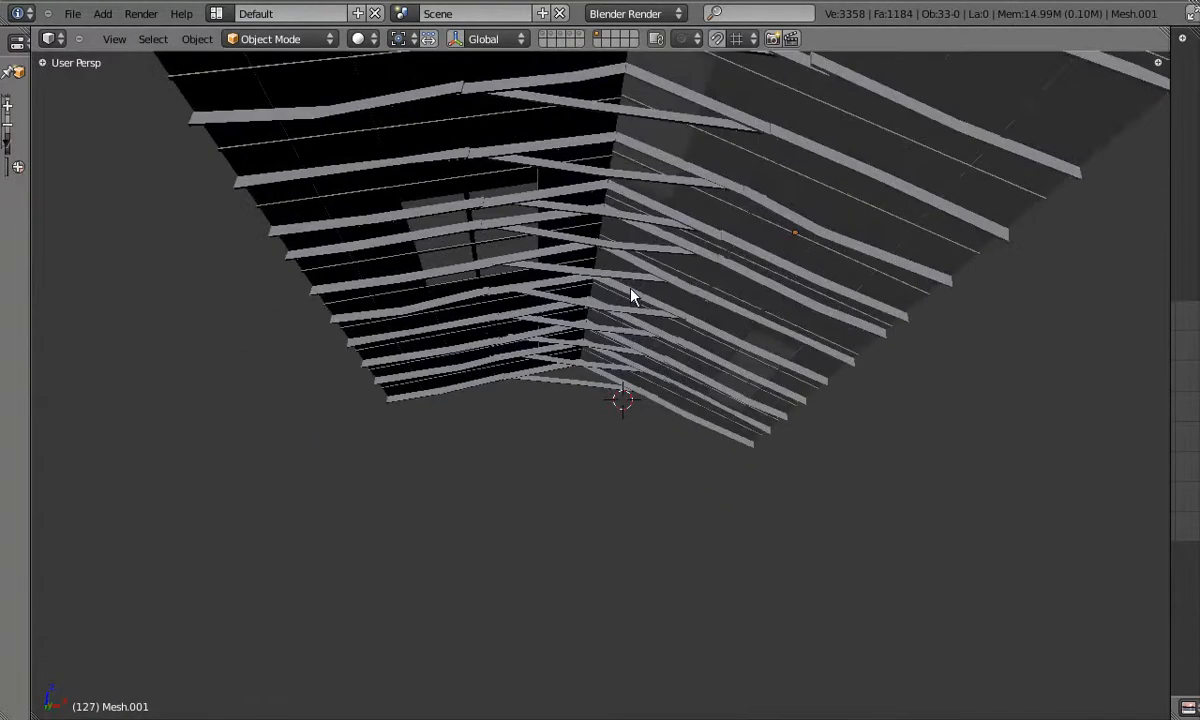
{"action": "left_click_drag", "start_coordinate": [456, 329], "coordinate": [906, 402]}
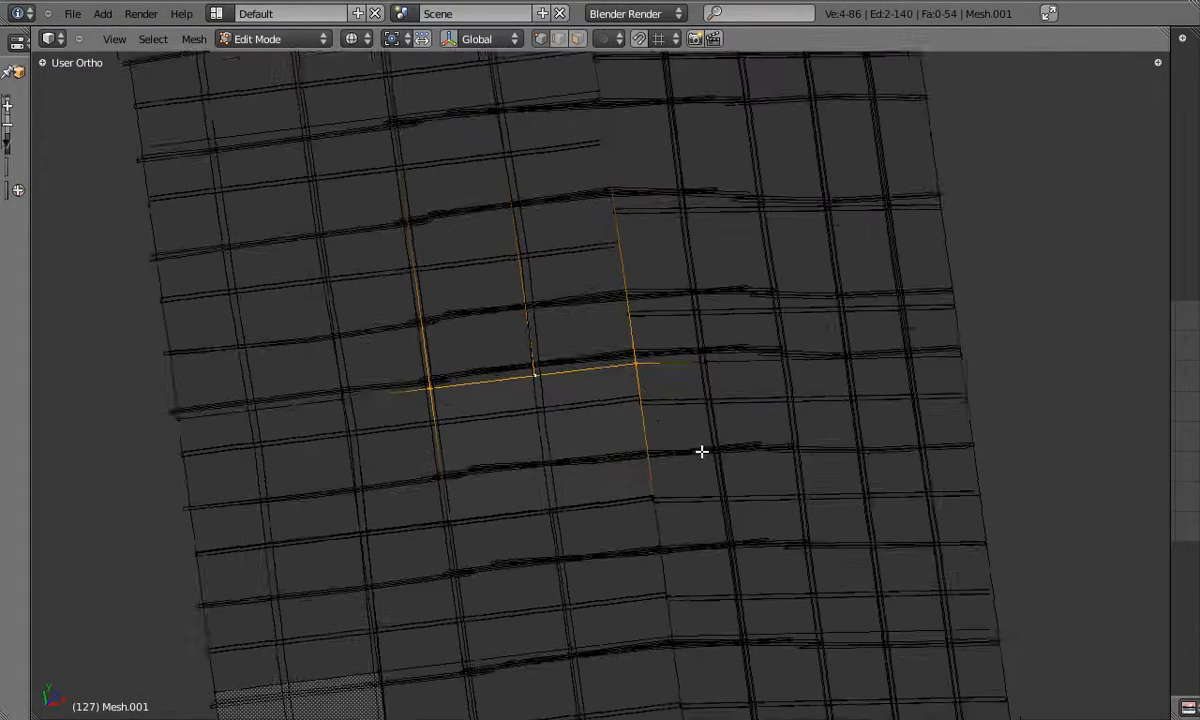
{"action": "key", "text": "KP_7"}
{"action": "key", "text": "g"}
{"action": "key", "text": "y"}
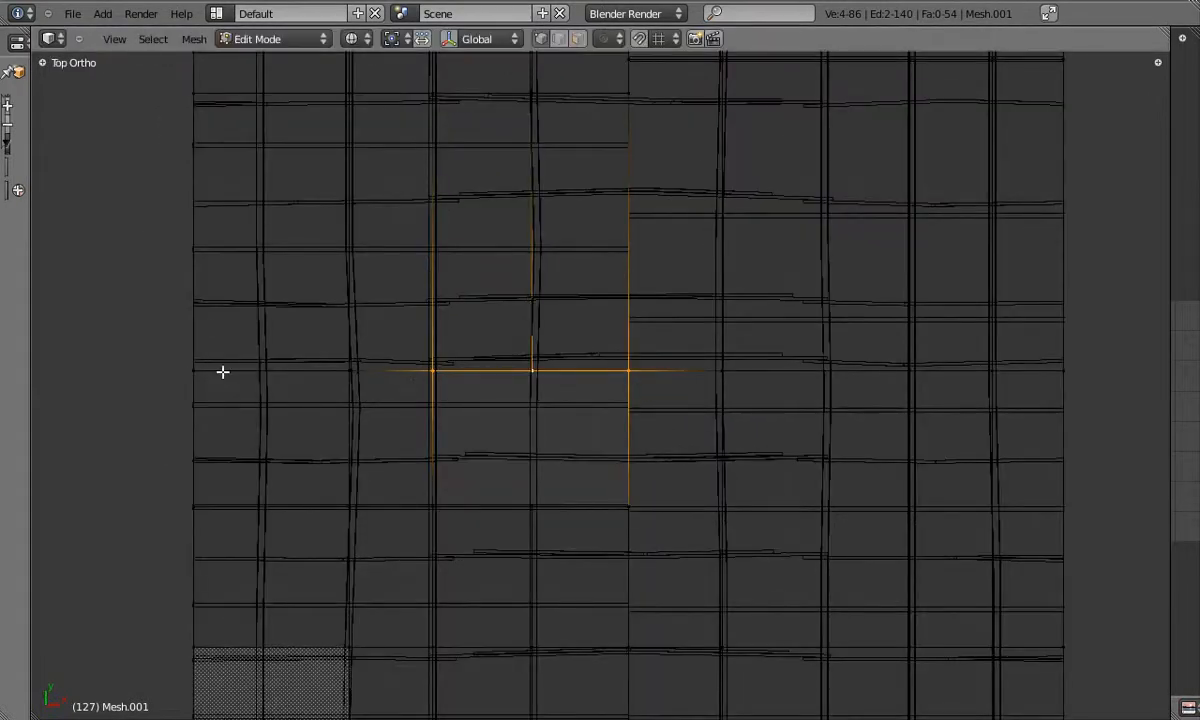
{"action": "left_click", "coordinate": [548, 447]}
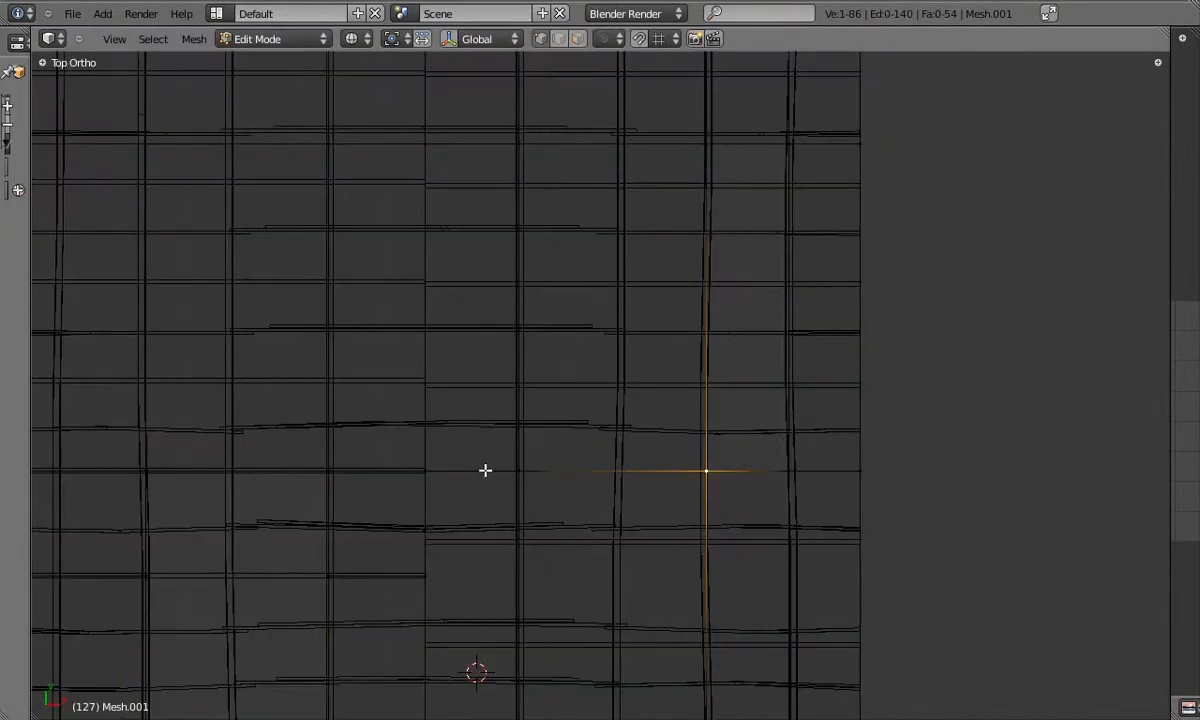
{"action": "left_click", "coordinate": [926, 387]}
{"action": "middle_click_drag", "start_coordinate": [781, 239], "coordinate": [773, 345], "text": "shift"}
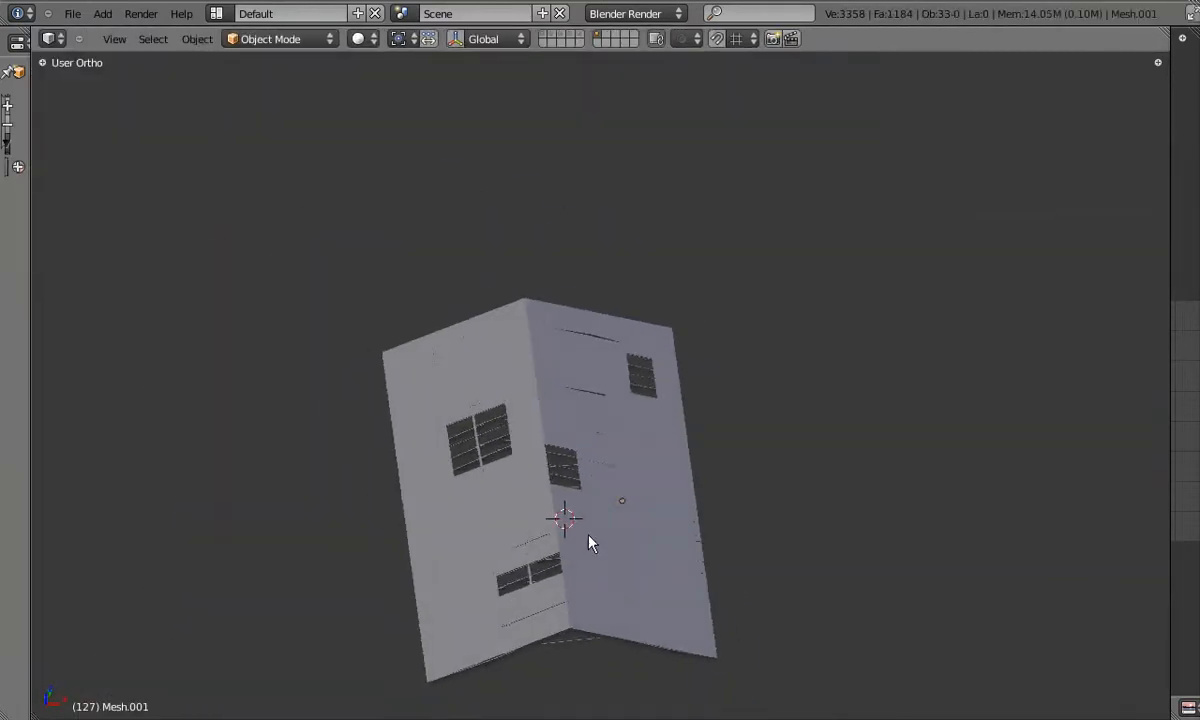
Add a plane over the large opening in the left slope and scale it into a rectangular sheet
{"action": "middle_click_drag", "start_coordinate": [589, 544], "coordinate": [587, 447]}
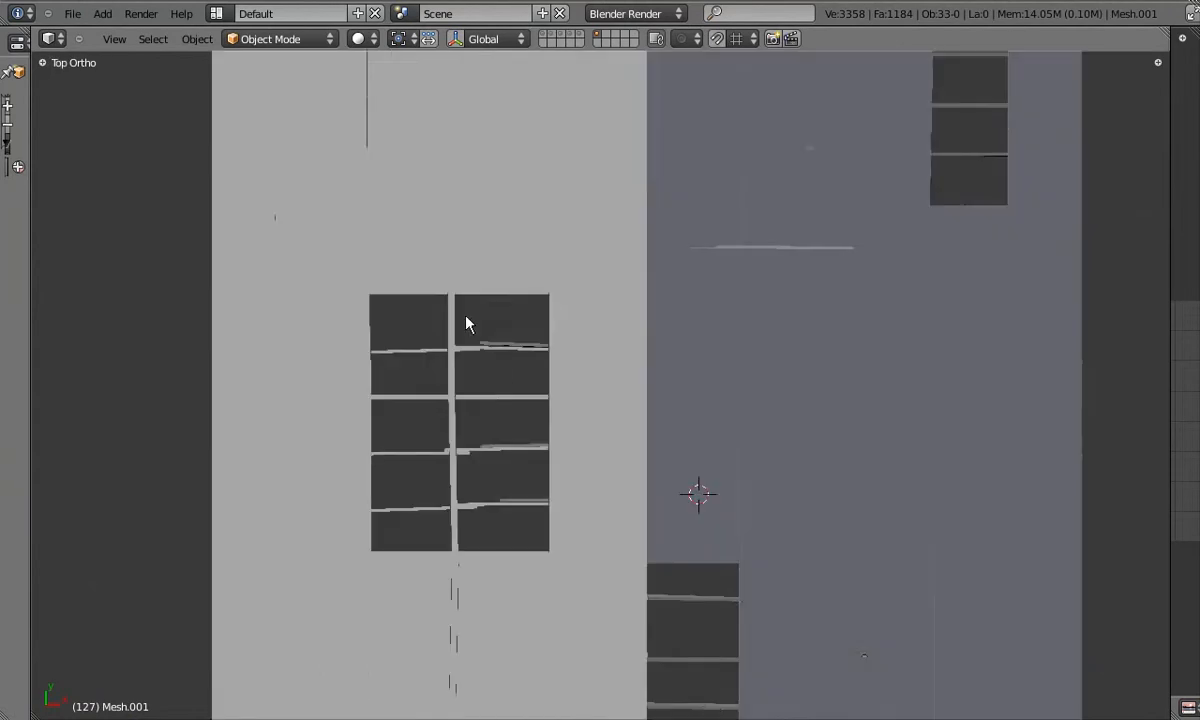
{"action": "middle_click_drag", "start_coordinate": [466, 321], "coordinate": [501, 348]}
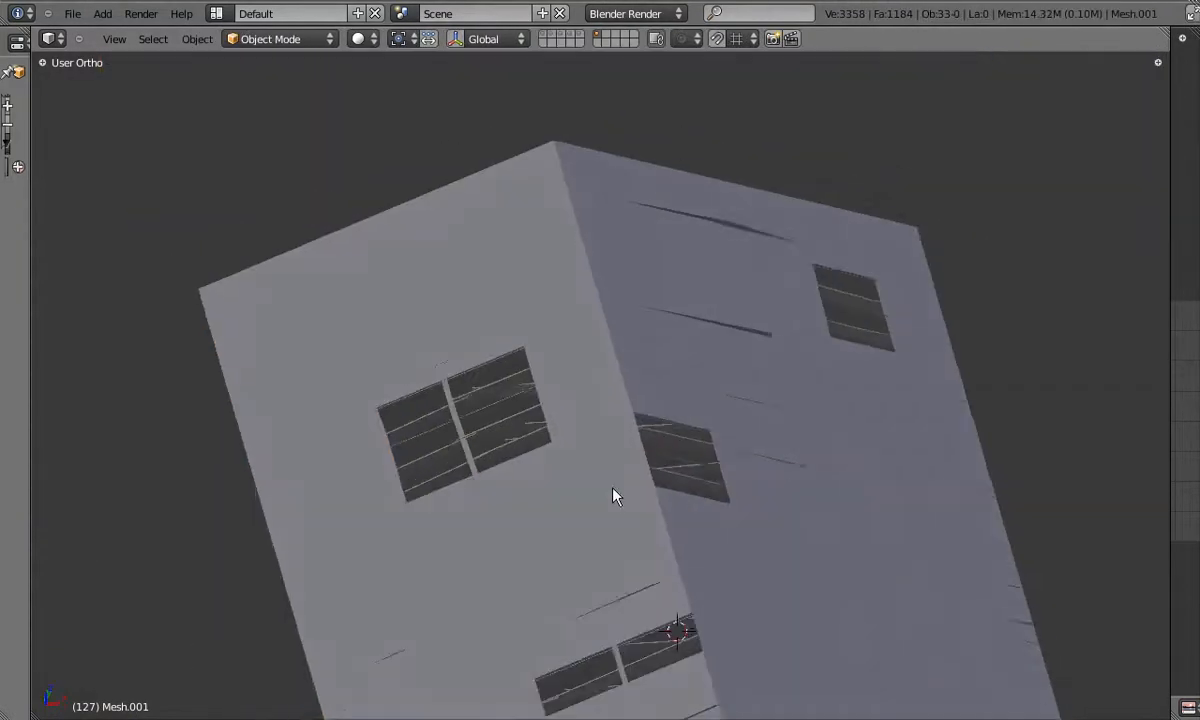
{"action": "middle_click_drag", "start_coordinate": [613, 493], "coordinate": [635, 517]}
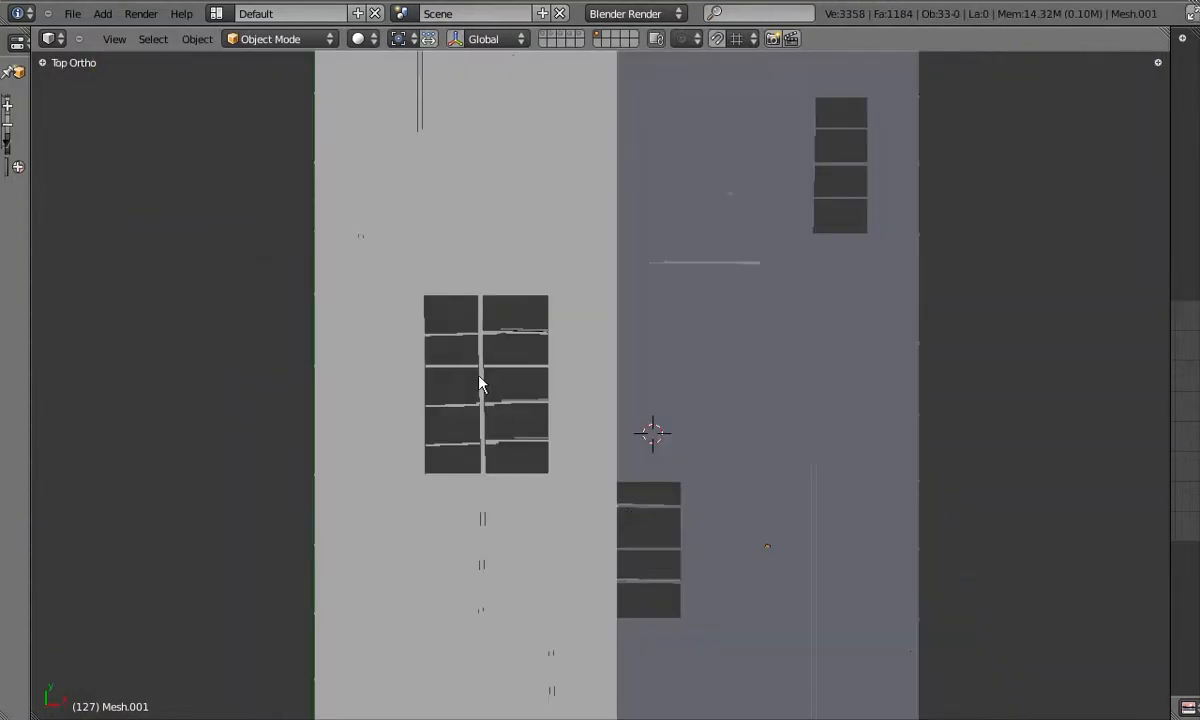
{"action": "scroll", "coordinate": [490, 400], "scroll_direction": "up", "scroll_amount": 2}
{"action": "key", "text": "shift+a"}
{"action": "left_click", "coordinate": [527, 360]}
{"action": "key", "text": "s"}
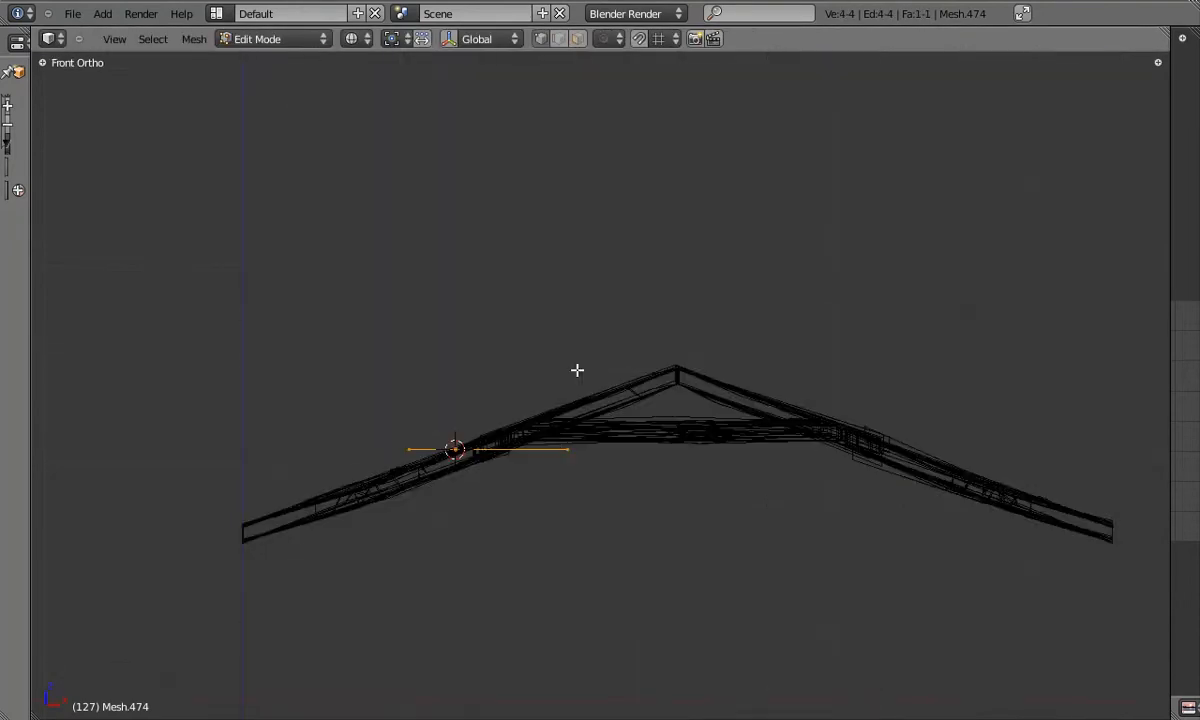
Extrude the rectangular plane slightly upward in front view to give the sheet a thin thickness
{"action": "key", "text": "Tab"}
{"action": "key", "text": "Tab"}
{"action": "key", "text": "KP_Divide"}
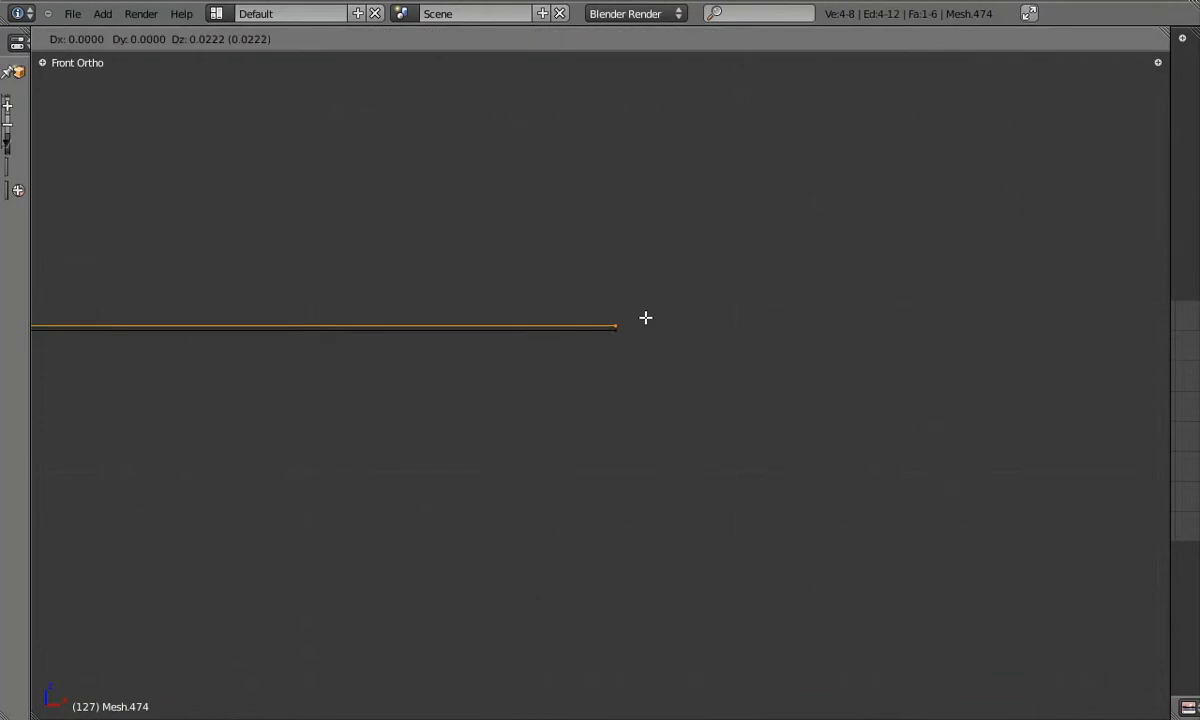
{"action": "left_click", "coordinate": [646, 307]}
{"action": "scroll", "coordinate": [510, 321], "scroll_direction": "down", "scroll_amount": 9}
{"action": "key", "text": "Tab"}
{"action": "key", "text": "z"}
{"action": "middle_click_drag", "start_coordinate": [544, 332], "coordinate": [563, 370]}
{"action": "scroll", "coordinate": [563, 370], "scroll_direction": "up", "scroll_amount": 3}
{"action": "scroll", "coordinate": [565, 360], "scroll_direction": "down", "scroll_amount": 3}
Adjust the height of the sheet's upper face in the front wireframe view to refine its thickness
{"action": "key", "text": "KP_1"}
{"action": "key", "text": "Tab"}
{"action": "key", "text": "z"}
{"action": "scroll", "coordinate": [668, 343], "scroll_direction": "up", "scroll_amount": 3}
{"action": "left_click", "coordinate": [666, 351]}
Delete the sheet's upper face and return to object mode with solid shading
{"action": "scroll", "coordinate": [622, 348], "scroll_direction": "down", "scroll_amount": 5}
{"action": "key", "text": "Tab"}
{"action": "key", "text": "Tab"}
{"action": "key", "text": "x"}
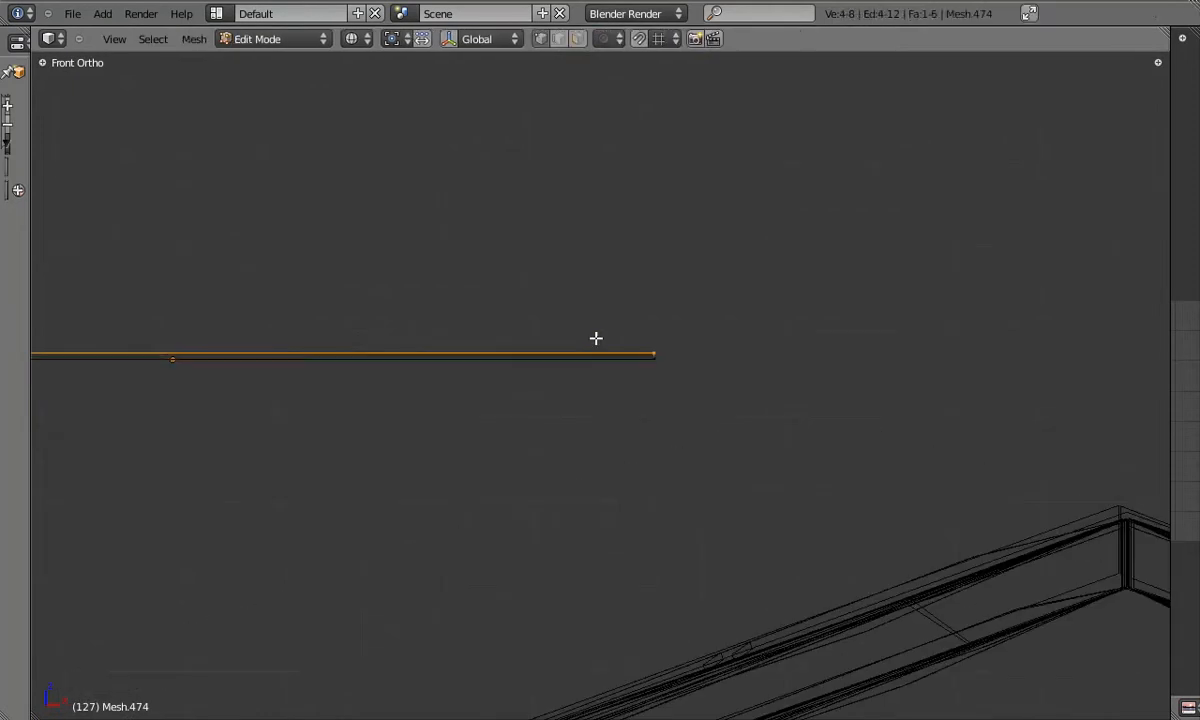
{"action": "left_click", "coordinate": [646, 371]}
{"action": "key", "text": "z"}
{"action": "middle_click_drag", "start_coordinate": [645, 371], "coordinate": [628, 405]}
{"action": "key", "text": "Tab"}
{"action": "scroll", "coordinate": [549, 372], "scroll_direction": "up", "scroll_amount": 5}
{"action": "scroll", "coordinate": [603, 332], "scroll_direction": "down", "scroll_amount": 5}
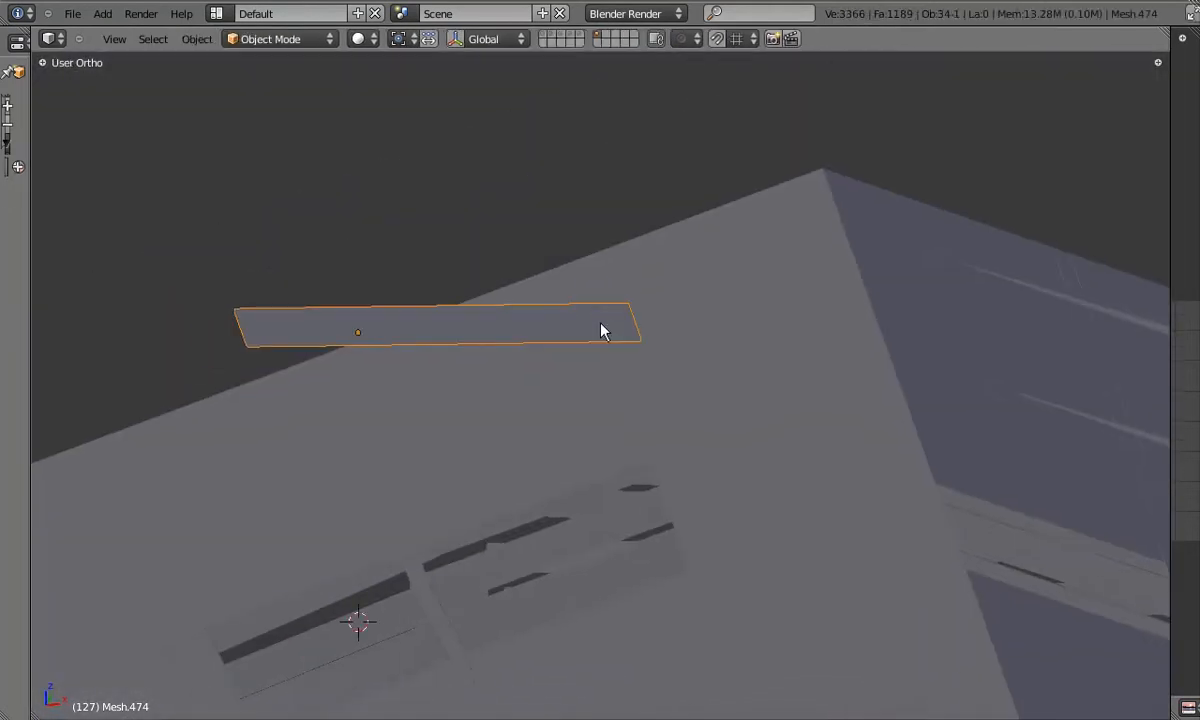
Widen the UV editor beside a bottom view and project the whole sheet's UVs from that view
{"action": "key", "text": "ctrl+KP_7"}
{"action": "key", "text": "Tab"}
{"action": "key", "text": "a"}
{"action": "left_click_drag", "start_coordinate": [1163, 399], "coordinate": [762, 385]}
{"action": "key", "text": "u"}
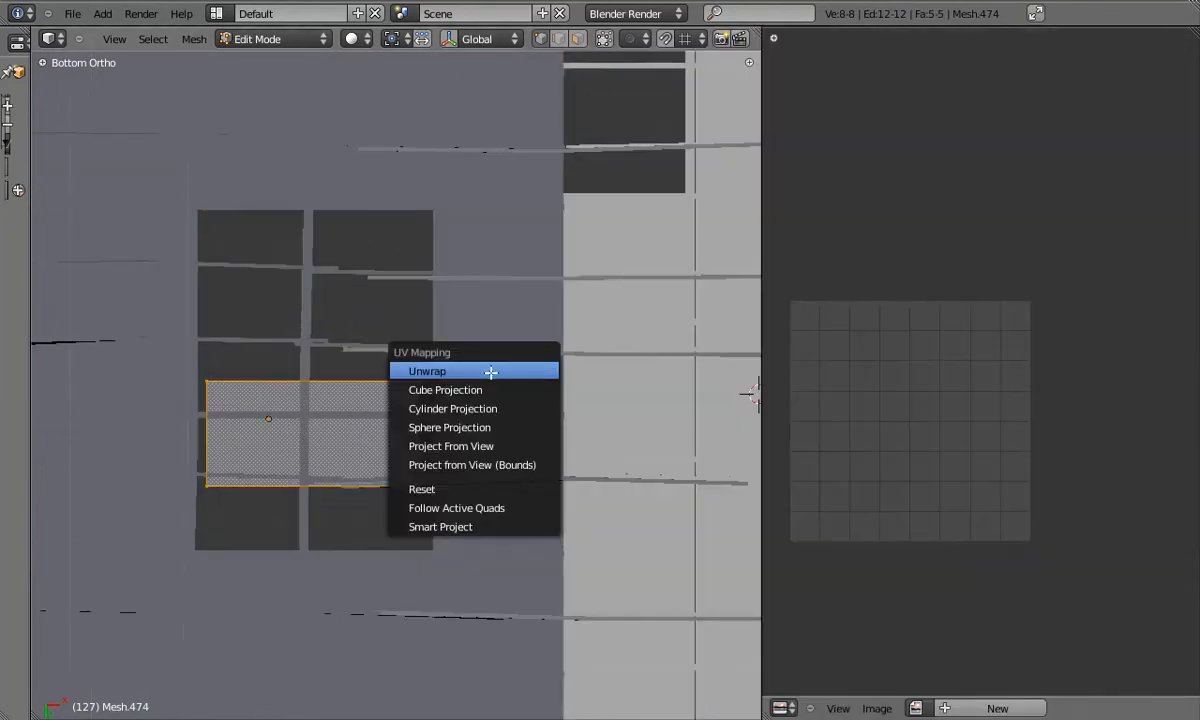
{"action": "left_click", "coordinate": [480, 453]}
{"action": "scroll", "coordinate": [842, 477], "scroll_direction": "up", "scroll_amount": 3}
{"action": "middle_click_drag", "start_coordinate": [842, 477], "coordinate": [1033, 345]}
{"action": "scroll", "coordinate": [1035, 345], "scroll_direction": "up", "scroll_amount": 1}
{"action": "right_click_drag", "start_coordinate": [1062, 331], "coordinate": [1070, 310]}
{"action": "right_click", "coordinate": [1100, 332]}
{"action": "scroll", "coordinate": [439, 396], "scroll_direction": "up", "scroll_amount": 3}
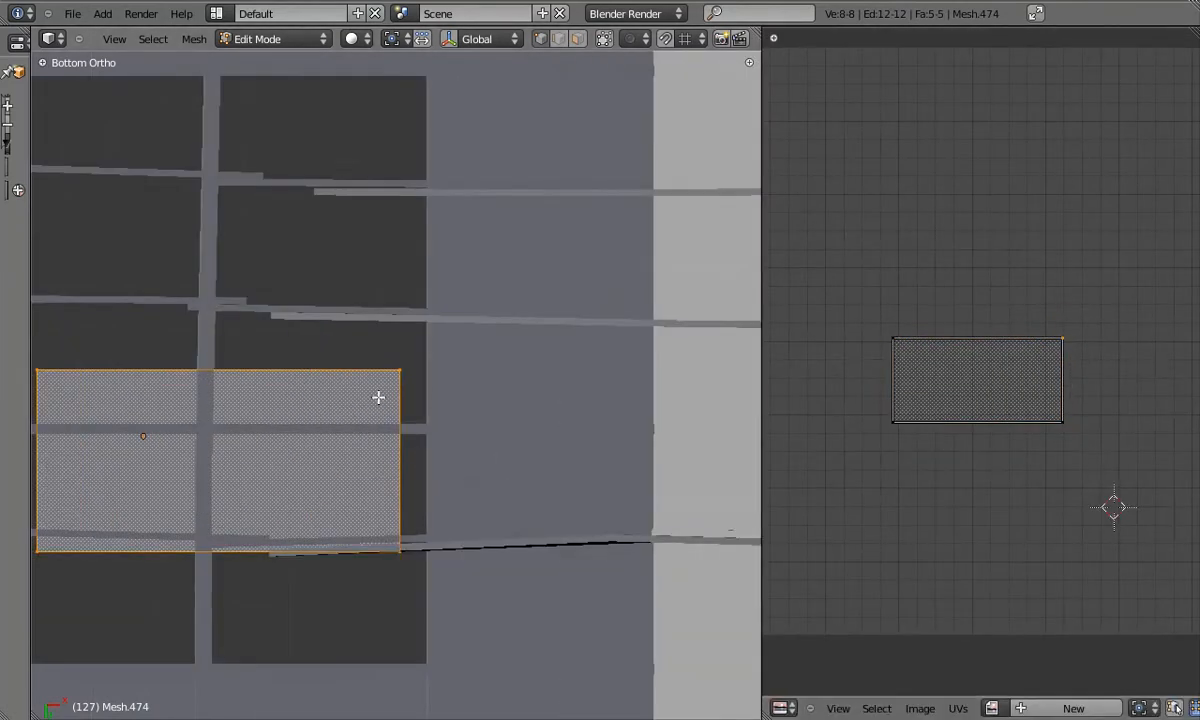
Project the sheet's UVs again from the enlarged bottom view to get a bigger layout
{"action": "middle_click_drag", "start_coordinate": [378, 399], "coordinate": [424, 387], "text": "shift"}
{"action": "key", "text": "u"}
{"action": "left_click", "coordinate": [376, 316]}
{"action": "key", "text": "u"}
{"action": "left_click", "coordinate": [365, 340]}
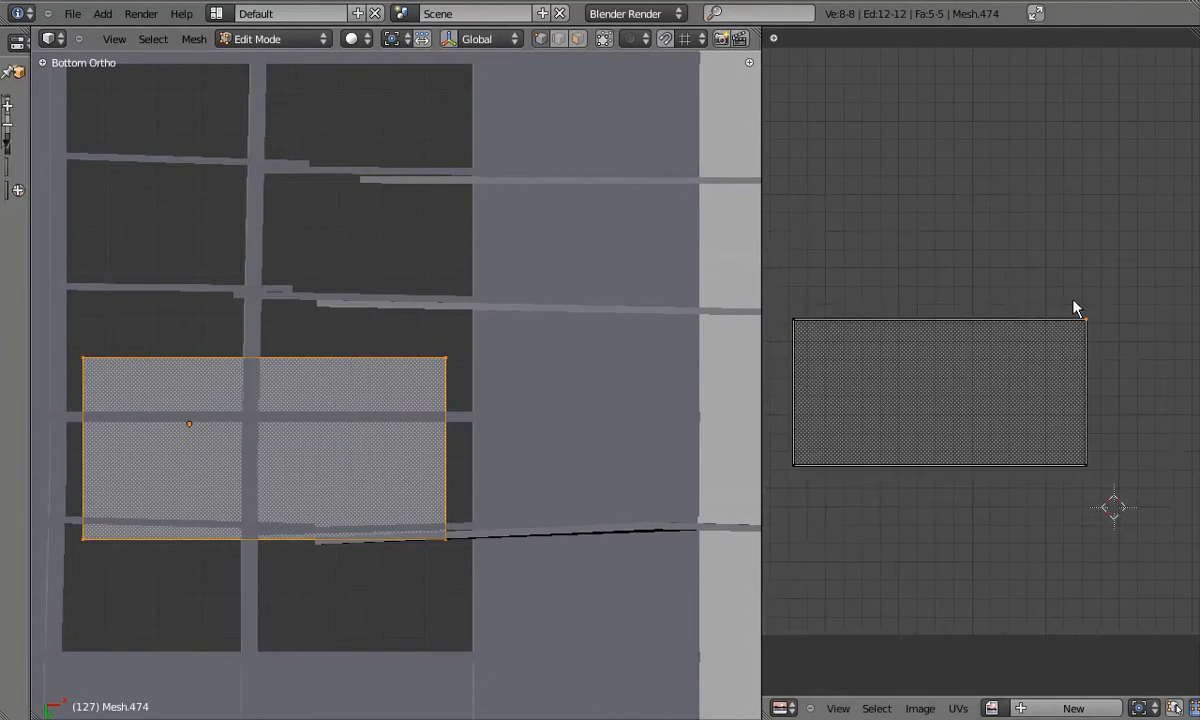
Select the corner UVs of one of the sheet's overlapping rectangles and scale them vertically
{"action": "scroll", "coordinate": [1034, 324], "scroll_direction": "down", "scroll_amount": 2}
{"action": "right_click", "coordinate": [866, 336]}
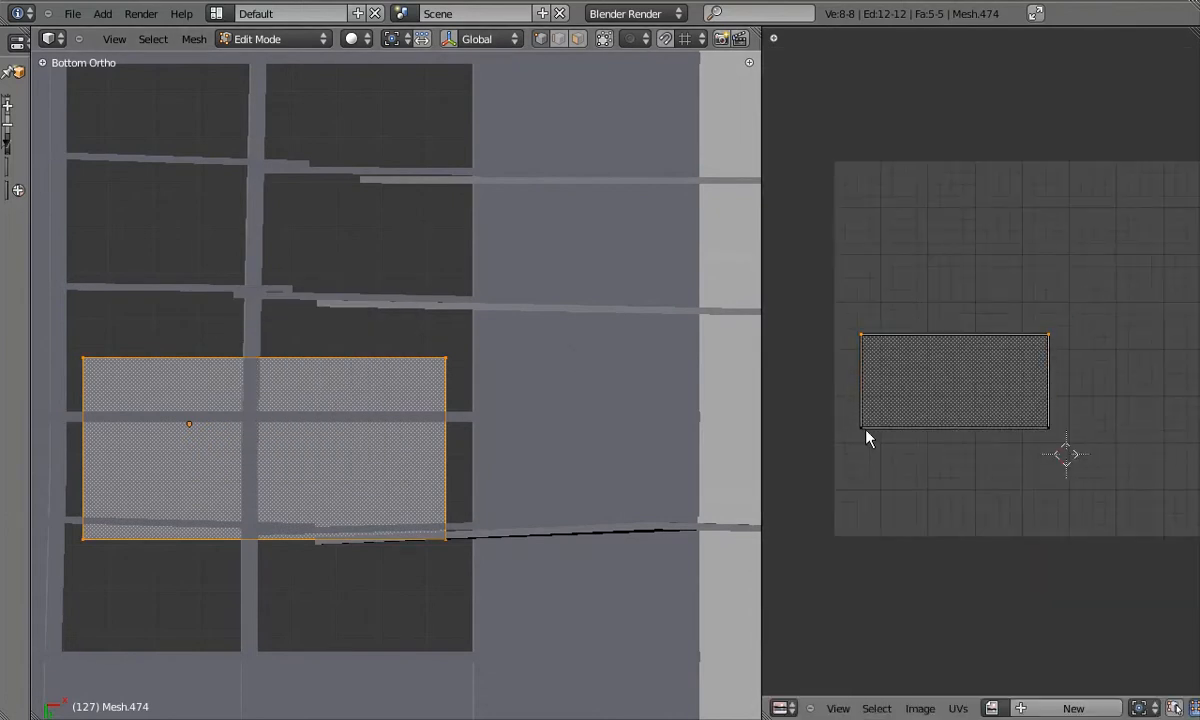
{"action": "right_click", "coordinate": [1060, 449]}
{"action": "left_click", "coordinate": [1107, 398]}
{"action": "key", "text": "s"}
{"action": "key", "text": "y"}
{"action": "left_click", "coordinate": [1004, 272]}
Scale the selected UV rectangle so it sits evenly just inside the outer rectangle
{"action": "key", "text": "g"}
{"action": "left_click", "coordinate": [1005, 274]}
{"action": "key", "text": "s"}
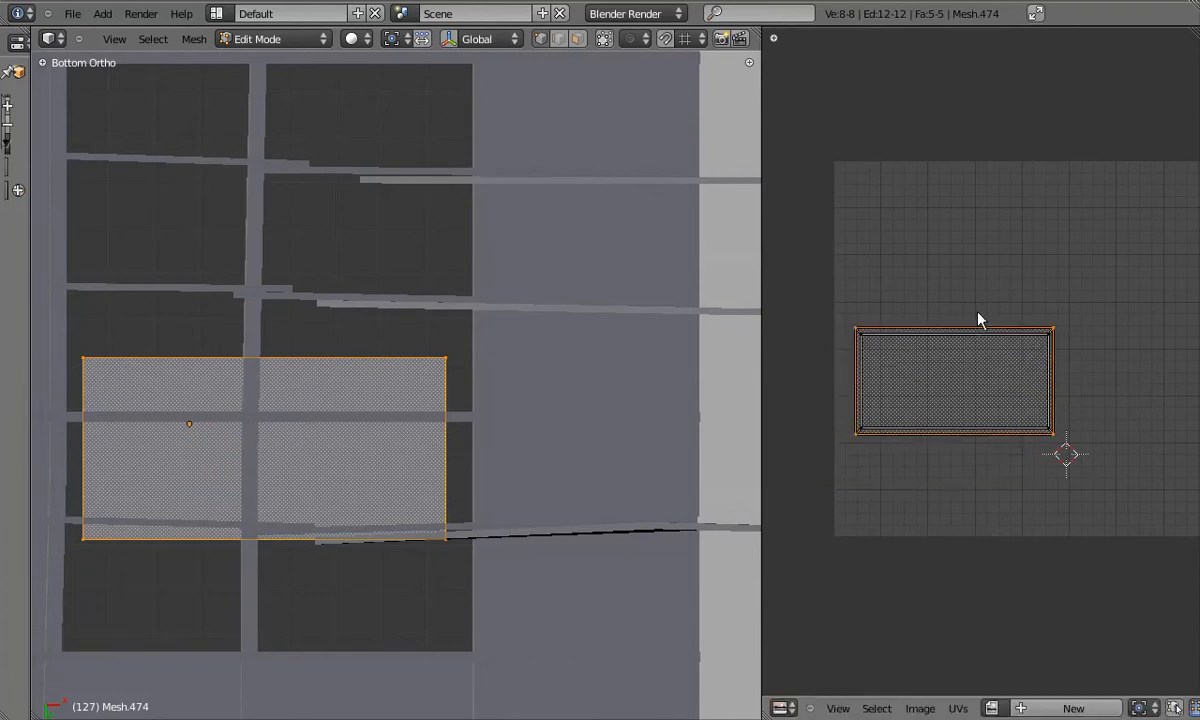
{"action": "left_click", "coordinate": [1028, 219]}
{"action": "key", "text": "s"}
{"action": "key", "text": "y"}
{"action": "left_click", "coordinate": [1021, 237]}
{"action": "scroll", "coordinate": [1040, 295], "scroll_direction": "up", "scroll_amount": 3}
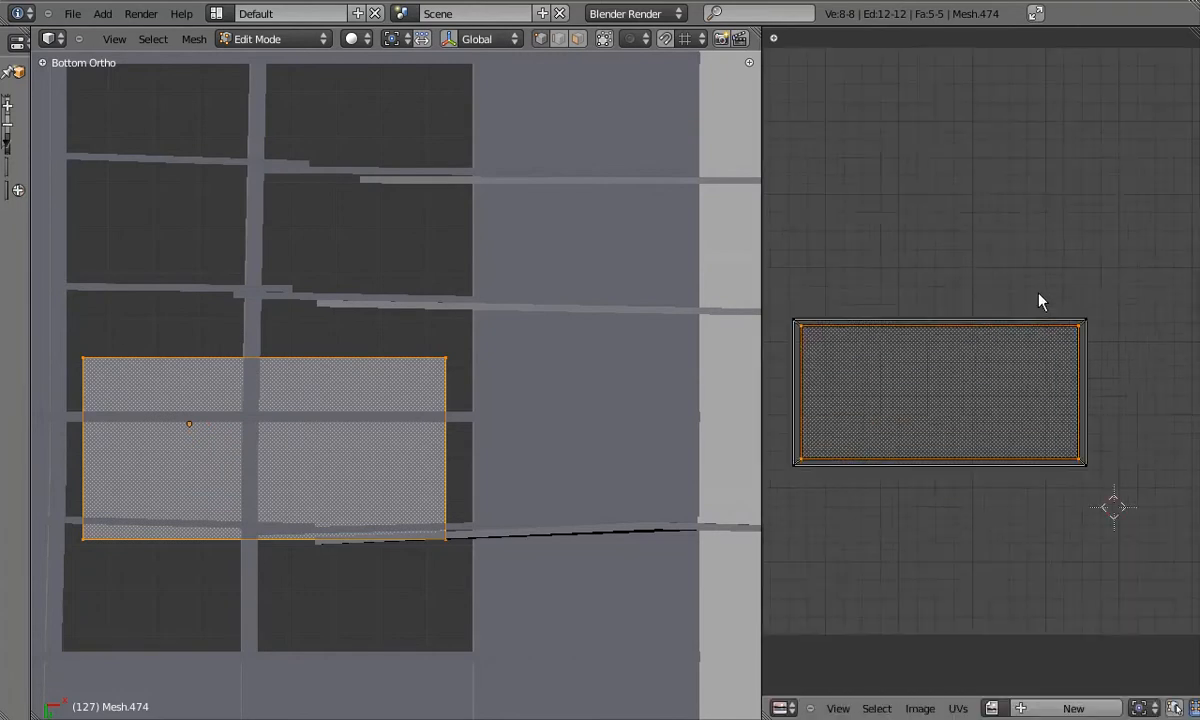
Leave mesh editing, collapse the UV editor to enlarge the 3D view, and check the sheet's height above the roof from the front
{"action": "scroll", "coordinate": [1058, 289], "scroll_direction": "down", "scroll_amount": 5}
{"action": "key", "text": "Tab"}
{"action": "scroll", "coordinate": [462, 387], "scroll_direction": "down", "scroll_amount": 1}
{"action": "left_click_drag", "start_coordinate": [764, 401], "coordinate": [1171, 401]}
{"action": "scroll", "coordinate": [620, 399], "scroll_direction": "down", "scroll_amount": 4}
{"action": "key", "text": "KP_7"}
{"action": "scroll", "coordinate": [620, 400], "scroll_direction": "down", "scroll_amount": 6}
{"action": "key", "text": "z"}
{"action": "key", "text": "KP_1"}
{"action": "scroll", "coordinate": [620, 400], "scroll_direction": "up", "scroll_amount": 8}
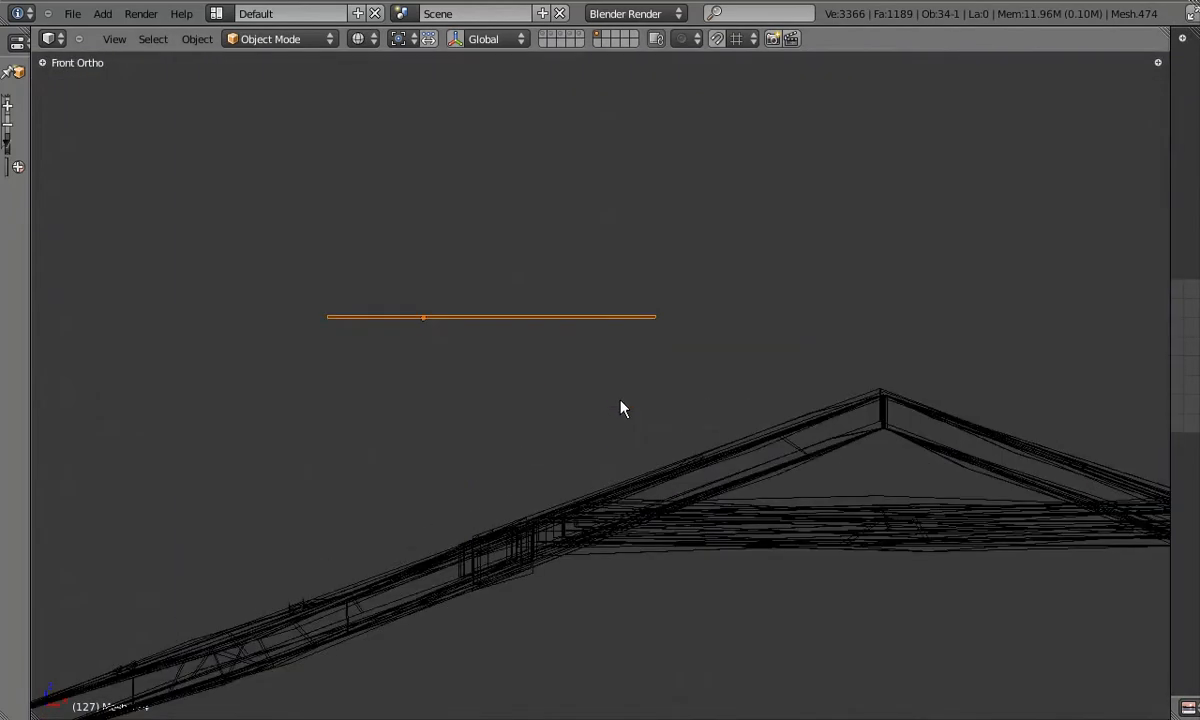
Show the model solid from above and set the sheet's origin to its geometry
{"action": "key", "text": "KP_7"}
{"action": "key", "text": "z"}
{"action": "left_click", "coordinate": [197, 38]}
{"action": "mouse_move", "coordinate": [232, 62]}
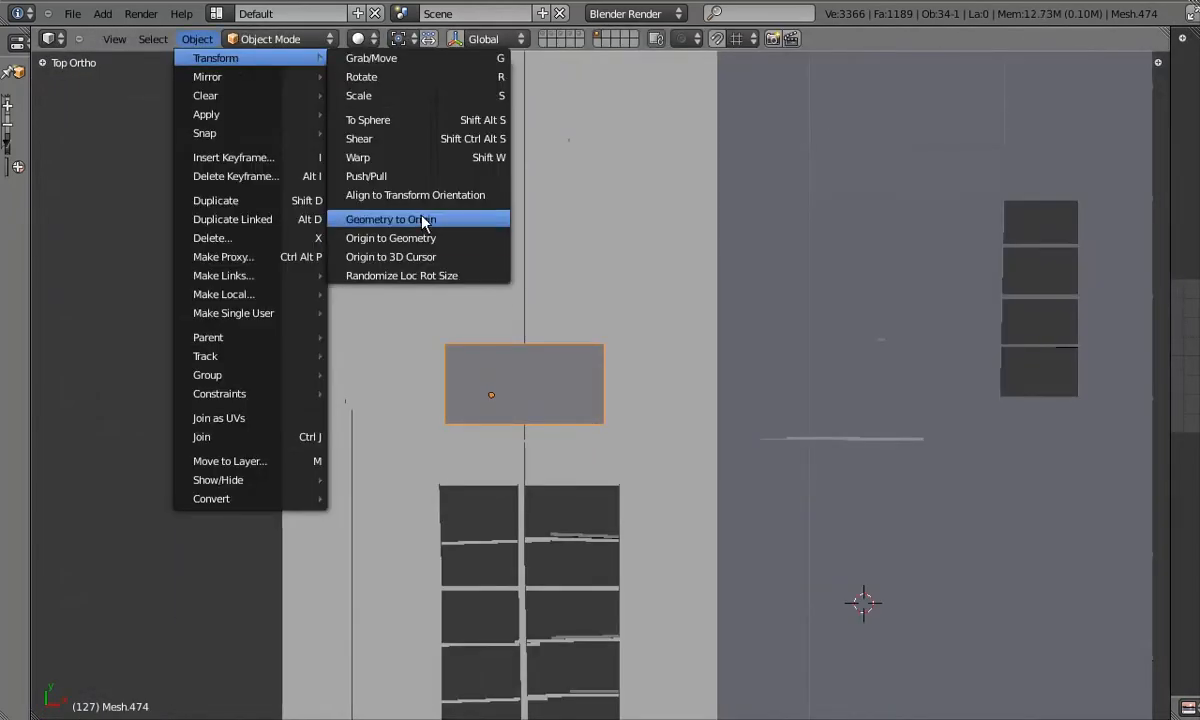
{"action": "left_click", "coordinate": [418, 239]}
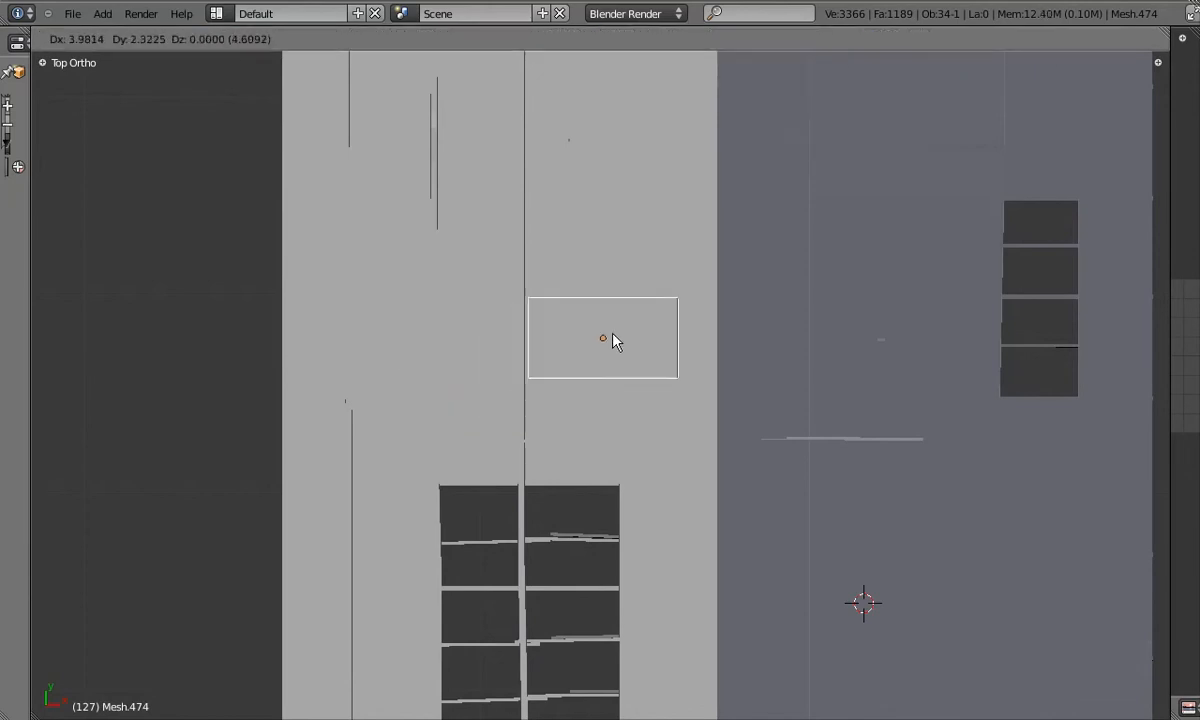
Place the tilted sheet above the left roof slope and, with snapping off, lower it vertically close to the surface
{"action": "left_click", "coordinate": [588, 352]}
{"action": "middle_click_drag", "start_coordinate": [588, 352], "coordinate": [826, 134]}
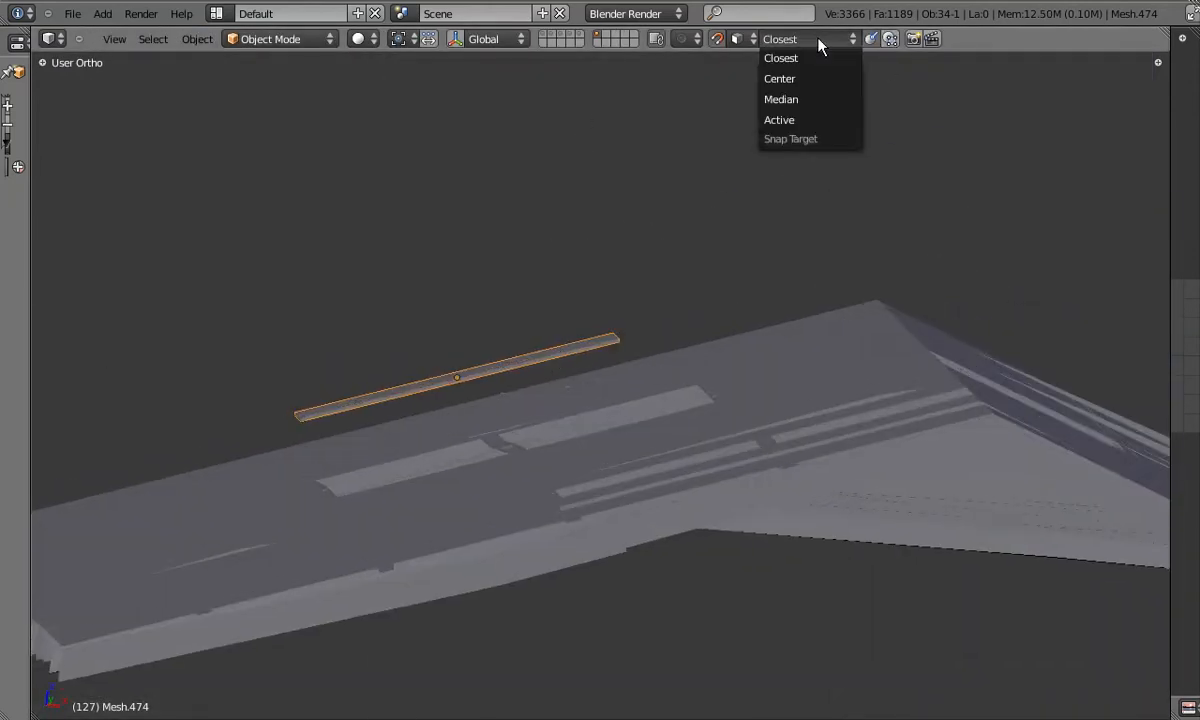
{"action": "left_click", "coordinate": [719, 40]}
{"action": "key", "text": "g"}
{"action": "right_click", "coordinate": [528, 388]}
{"action": "middle_click_drag", "start_coordinate": [528, 388], "coordinate": [528, 350]}
{"action": "key", "text": "g"}
{"action": "key", "text": "z"}
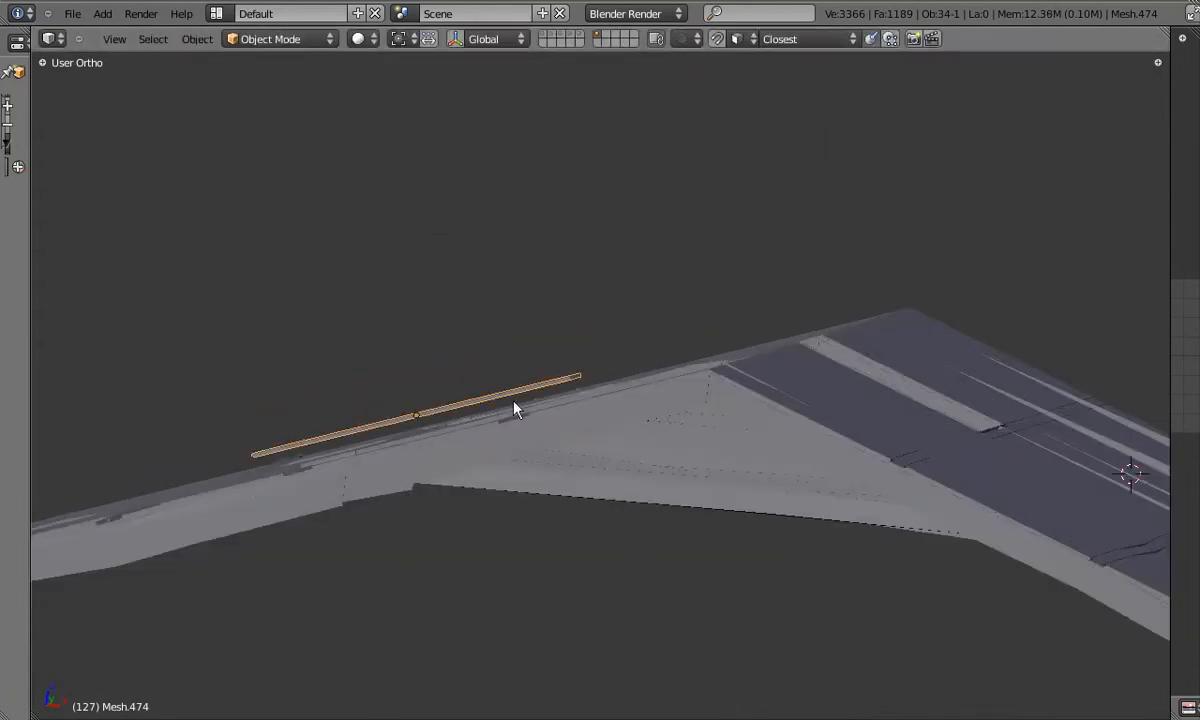
{"action": "left_click", "coordinate": [528, 425]}
{"action": "middle_click_drag", "start_coordinate": [560, 310], "coordinate": [618, 380]}
{"action": "key", "text": "g"}
{"action": "key", "text": "z"}
{"action": "left_click", "coordinate": [618, 398]}
Move the sheet along Y over the upper end of the large opening and lower it onto the roof
{"action": "key", "text": "KP_7"}
{"action": "key", "text": "g"}
{"action": "key", "text": "y"}
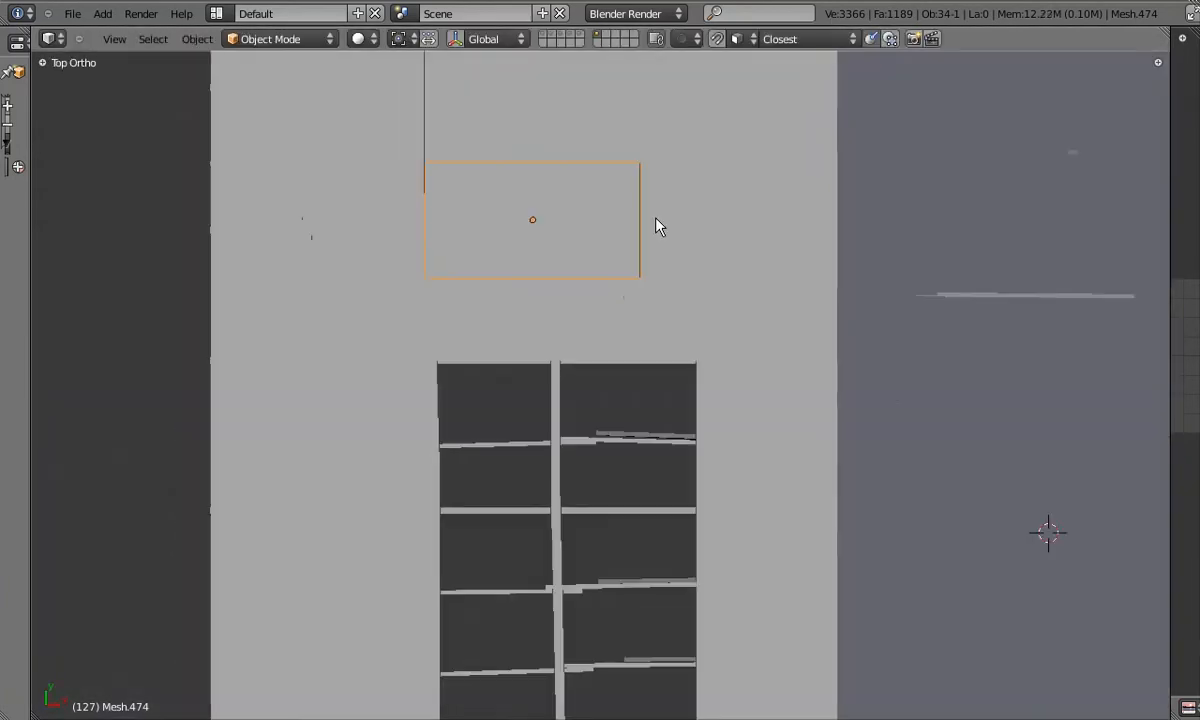
{"action": "left_click", "coordinate": [680, 412]}
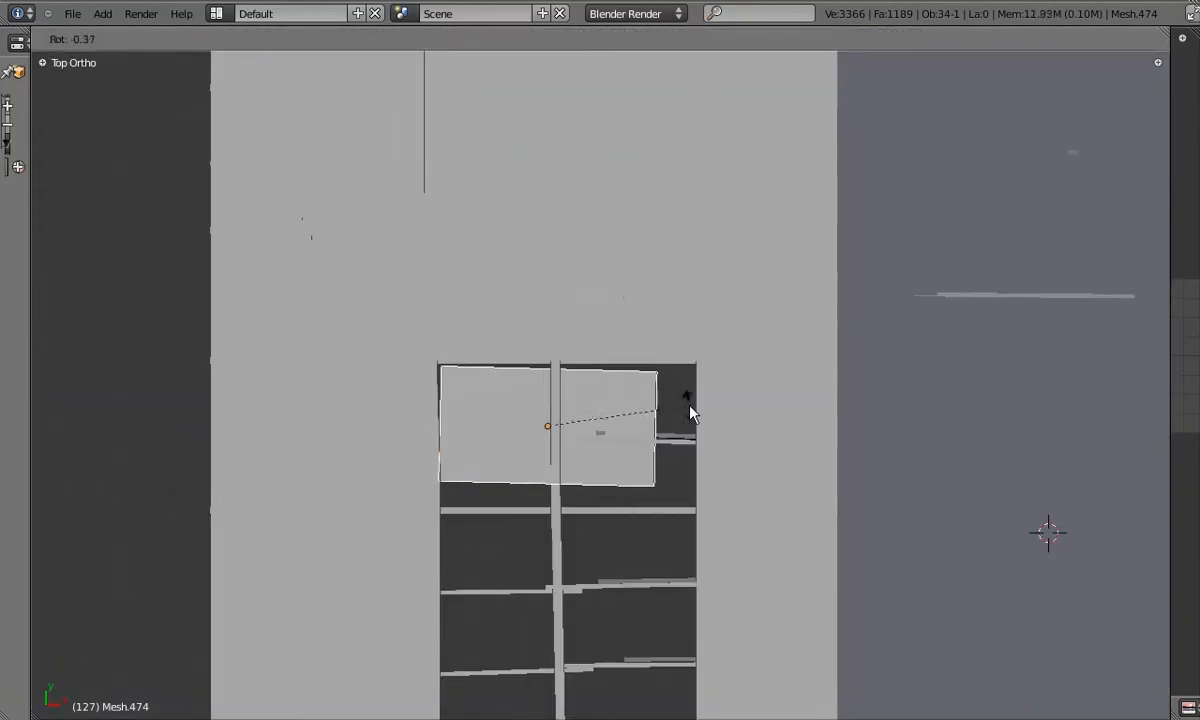
{"action": "middle_click_drag", "start_coordinate": [659, 410], "coordinate": [691, 248]}
{"action": "key", "text": "g"}
{"action": "key", "text": "z"}
{"action": "left_click", "coordinate": [614, 342]}
{"action": "key", "text": "KP_5"}
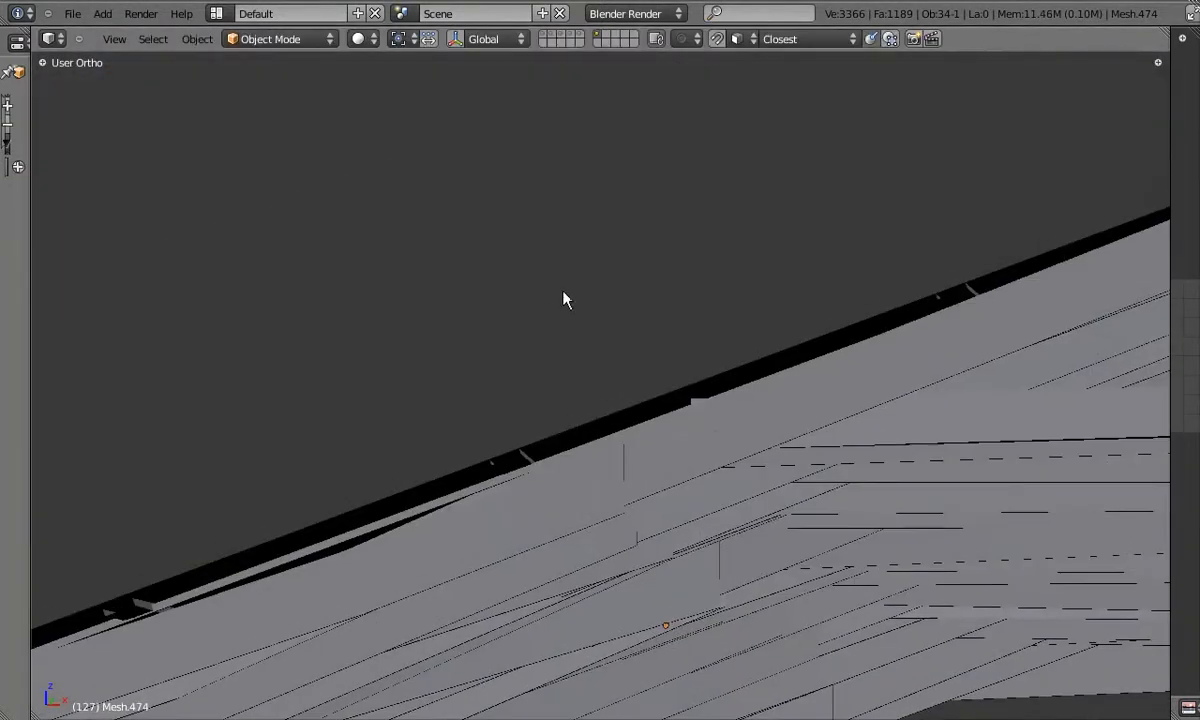
Check the sheet's fit against the slope and rotate it slightly askew over the upper end of the opening
{"action": "scroll", "coordinate": [563, 292], "scroll_direction": "down", "scroll_amount": 6}
{"action": "middle_click_drag", "start_coordinate": [785, 566], "coordinate": [738, 362]}
{"action": "scroll", "coordinate": [672, 377], "scroll_direction": "up", "scroll_amount": 5}
{"action": "scroll", "coordinate": [857, 423], "scroll_direction": "down", "scroll_amount": 2}
{"action": "key", "text": "KP_7"}
{"action": "scroll", "coordinate": [743, 430], "scroll_direction": "down", "scroll_amount": 2}
{"action": "key", "text": "r"}
{"action": "left_click", "coordinate": [971, 369]}
{"action": "scroll", "coordinate": [950, 395], "scroll_direction": "down", "scroll_amount": 3}
{"action": "middle_click_drag", "start_coordinate": [905, 442], "coordinate": [824, 284], "text": "shift"}
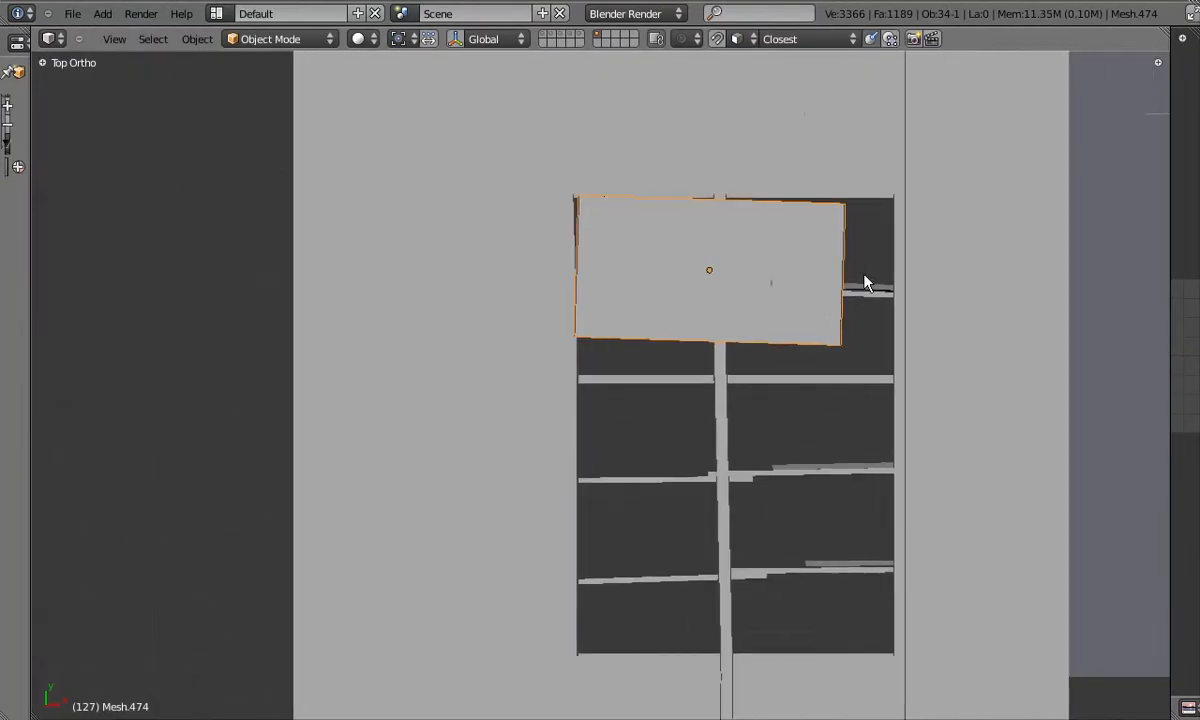
Duplicate the sheet, place the copy just below the first one, and rotate it slightly the opposite way
{"action": "key", "text": "shift+d"}
{"action": "left_click", "coordinate": [927, 423]}
{"action": "key", "text": "r"}
{"action": "left_click", "coordinate": [974, 414]}
{"action": "middle_click_drag", "start_coordinate": [900, 408], "coordinate": [811, 398]}
{"action": "key", "text": "r"}
{"action": "left_click", "coordinate": [1012, 392]}
{"action": "key", "text": "g"}
{"action": "left_click", "coordinate": [1001, 381]}
Lower the second sheet vertically and tilt it freely so it rests on the roof slope
{"action": "middle_click_drag", "start_coordinate": [935, 392], "coordinate": [752, 335]}
{"action": "key", "text": "g"}
{"action": "key", "text": "z"}
{"action": "left_click", "coordinate": [754, 290]}
{"action": "middle_click_drag", "start_coordinate": [754, 290], "coordinate": [676, 256]}
{"action": "key", "text": "r"}
{"action": "key", "text": "r"}
{"action": "left_click", "coordinate": [1066, 266]}
{"action": "key", "text": "g"}
{"action": "left_click", "coordinate": [1068, 268]}
{"action": "middle_click_drag", "start_coordinate": [1066, 270], "coordinate": [745, 398]}
{"action": "key", "text": "KP_7"}
{"action": "scroll", "coordinate": [740, 352], "scroll_direction": "up", "scroll_amount": 1}
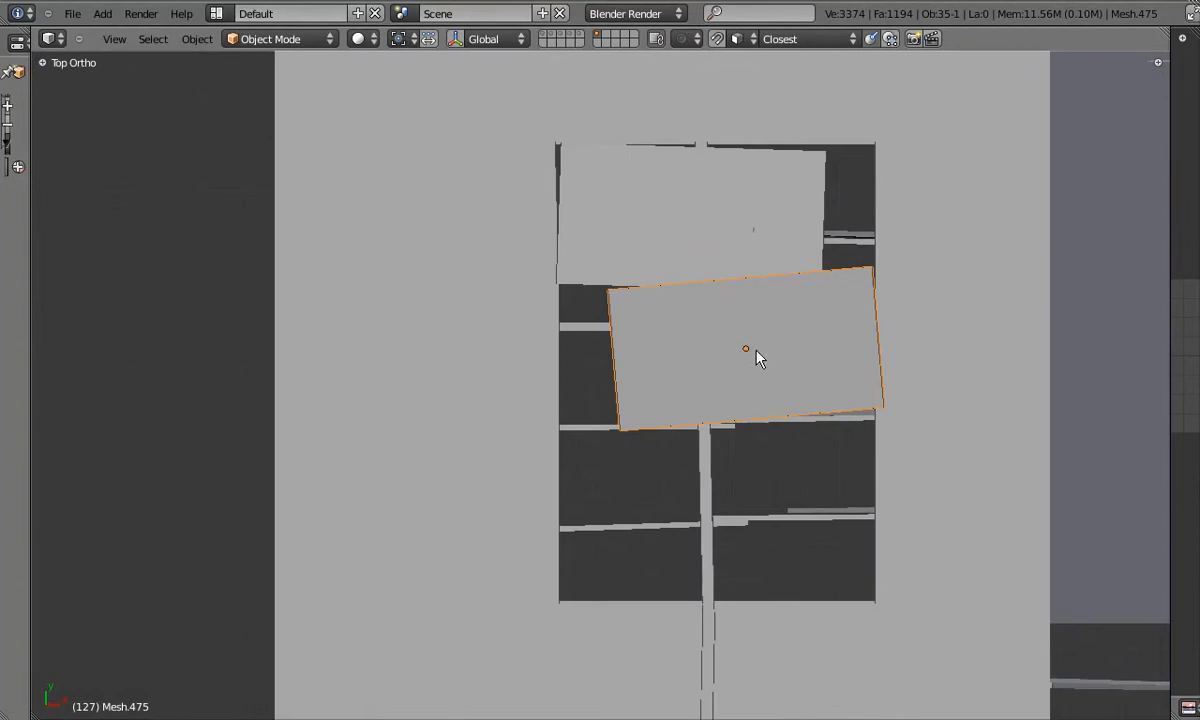
Duplicate the second sheet as a third one further down the large opening, then rotate and position it
{"action": "key", "text": "shift+d"}
{"action": "left_click", "coordinate": [670, 506]}
{"action": "key", "text": "r"}
{"action": "left_click", "coordinate": [889, 480]}
{"action": "key", "text": "g"}
{"action": "left_click", "coordinate": [930, 458]}
{"action": "middle_click_drag", "start_coordinate": [930, 458], "coordinate": [603, 317]}
{"action": "left_click", "coordinate": [712, 430]}
{"action": "key", "text": "g"}
{"action": "left_click", "coordinate": [939, 335]}
{"action": "scroll", "coordinate": [638, 372], "scroll_direction": "down", "scroll_amount": 3}
Duplicate the third sheet as a fourth one at the lower end of the opening and adjust its height along Z
{"action": "key", "text": "shift+d"}
{"action": "left_click", "coordinate": [751, 393]}
{"action": "middle_click_drag", "start_coordinate": [751, 393], "coordinate": [593, 441]}
{"action": "scroll", "coordinate": [776, 499], "scroll_direction": "up", "scroll_amount": 4}
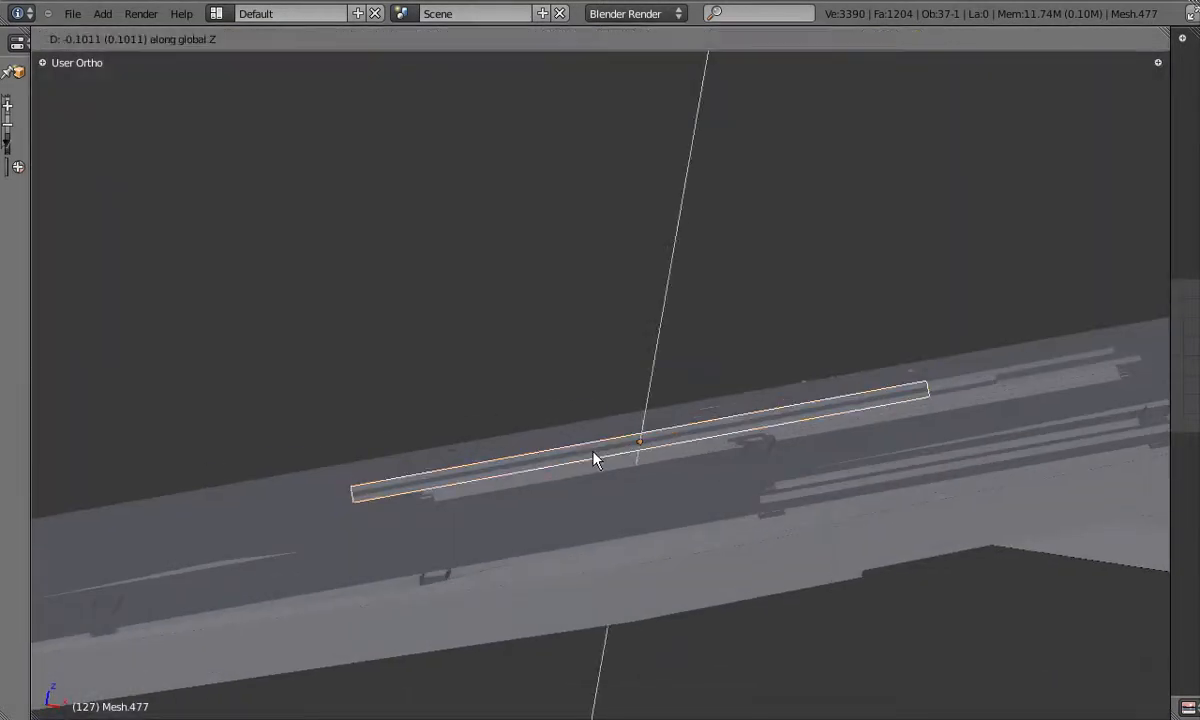
{"action": "middle_click_drag", "start_coordinate": [659, 462], "coordinate": [632, 400]}
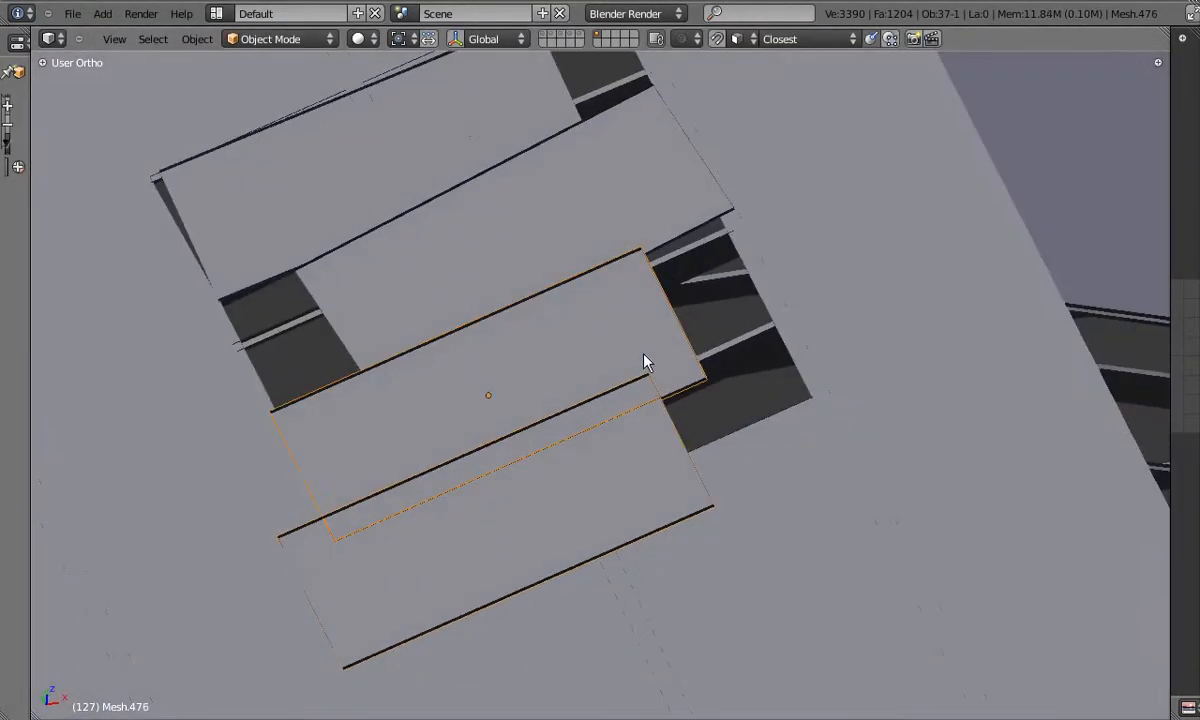
Adjust the third sheet's position and rotation so it lies on the roof beside its neighbours
{"action": "left_click", "coordinate": [849, 378]}
{"action": "key", "text": "g"}
{"action": "middle_click_drag", "start_coordinate": [849, 378], "coordinate": [586, 360]}
{"action": "left_click", "coordinate": [560, 362]}
{"action": "key", "text": "r"}
{"action": "left_click", "coordinate": [1058, 396]}
{"action": "key", "text": "g"}
{"action": "left_click", "coordinate": [1036, 316]}
{"action": "key", "text": "r"}
{"action": "left_click", "coordinate": [1035, 318]}
{"action": "key", "text": "g"}
{"action": "left_click", "coordinate": [1034, 320]}
Select another sheet at the lower part of the large opening and move it into place on the slope
{"action": "right_click", "coordinate": [584, 362]}
{"action": "key", "text": "g"}
{"action": "left_click", "coordinate": [583, 369]}
{"action": "key", "text": "g"}
{"action": "left_click", "coordinate": [767, 252]}
{"action": "middle_click_drag", "start_coordinate": [350, 472], "coordinate": [858, 445]}
{"action": "right_click", "coordinate": [587, 487]}
{"action": "key", "text": "a"}
{"action": "middle_click_drag", "start_coordinate": [651, 485], "coordinate": [515, 483]}
{"action": "right_click", "coordinate": [520, 480]}
{"action": "key", "text": "KP_7"}
Duplicate the sheet onto the opening in the right roof slope and angle it to follow that slope
{"action": "key", "text": "shift+d"}
{"action": "left_click", "coordinate": [723, 376]}
{"action": "key", "text": "r"}
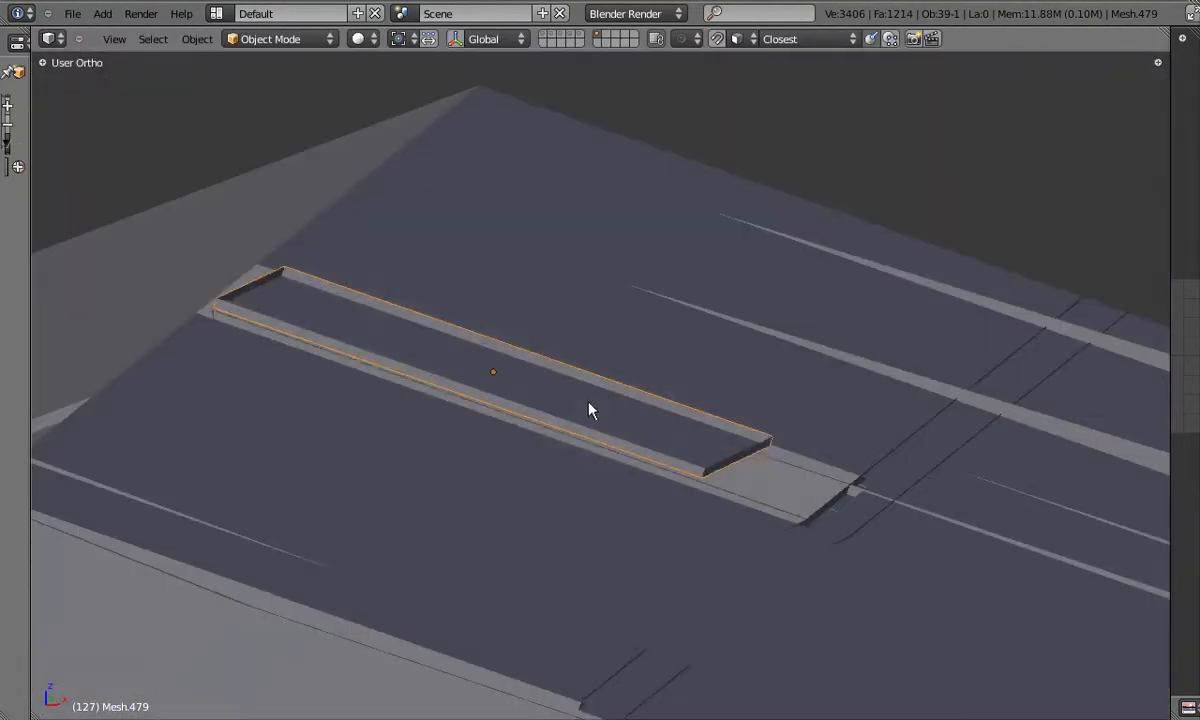
{"action": "key", "text": "r"}
{"action": "key", "text": "r"}
{"action": "right_click", "coordinate": [587, 408]}
{"action": "scroll", "coordinate": [587, 408], "scroll_direction": "up", "scroll_amount": 4}
{"action": "middle_click_drag", "start_coordinate": [587, 408], "coordinate": [607, 344]}
Duplicate the right-slope sheet again and position the copy over the same slope's openings
{"action": "scroll", "coordinate": [501, 427], "scroll_direction": "down", "scroll_amount": 2}
{"action": "scroll", "coordinate": [606, 344], "scroll_direction": "down", "scroll_amount": 2}
{"action": "key", "text": "shift+d"}
{"action": "left_click", "coordinate": [730, 285]}
{"action": "middle_click_drag", "start_coordinate": [730, 285], "coordinate": [554, 429]}
{"action": "key", "text": "g"}
{"action": "left_click", "coordinate": [480, 396]}
{"action": "left_click", "coordinate": [621, 432]}
Select a neighbouring sheet, move it into place against the roof, and check the layout from above
{"action": "right_click", "coordinate": [492, 452]}
{"action": "key", "text": "g"}
{"action": "left_click", "coordinate": [485, 458]}
{"action": "middle_click_drag", "start_coordinate": [485, 458], "coordinate": [572, 511]}
{"action": "key", "text": "g"}
{"action": "left_click", "coordinate": [552, 359]}
{"action": "scroll", "coordinate": [479, 454], "scroll_direction": "down", "scroll_amount": 4}
{"action": "scroll", "coordinate": [525, 559], "scroll_direction": "down", "scroll_amount": 2}
{"action": "key", "text": "KP_7"}
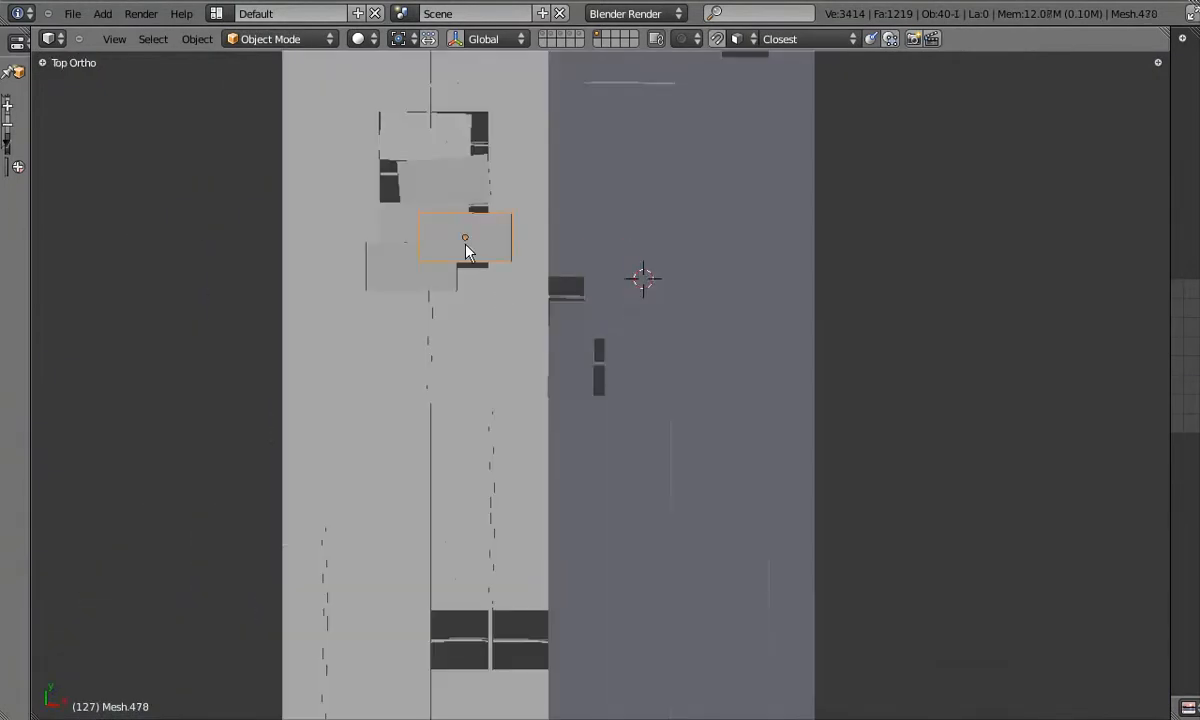
Duplicate the sheet over the opening beside the ridge farther along the left slope and rotate it slightly askew
{"action": "key", "text": "shift+d"}
{"action": "left_click", "coordinate": [400, 640]}
{"action": "scroll", "coordinate": [480, 620], "scroll_direction": "up", "scroll_amount": 8}
{"action": "key", "text": "r"}
{"action": "left_click", "coordinate": [702, 457]}
{"action": "middle_click_drag", "start_coordinate": [702, 457], "coordinate": [659, 422]}
{"action": "key", "text": "g"}
{"action": "left_click", "coordinate": [767, 380]}
Lower that copy vertically onto the roof and fine-tune its position and rotation over the opening
{"action": "key", "text": "g"}
{"action": "key", "text": "z"}
{"action": "left_click", "coordinate": [656, 424]}
{"action": "key", "text": "g"}
{"action": "key", "text": "r"}
{"action": "left_click", "coordinate": [775, 448]}
{"action": "key", "text": "g"}
{"action": "left_click", "coordinate": [776, 445]}
{"action": "middle_click_drag", "start_coordinate": [776, 445], "coordinate": [683, 303]}
{"action": "key", "text": "a"}
Position another sheet across the ridge-side opening and turn it at a slight angle
{"action": "scroll", "coordinate": [566, 486], "scroll_direction": "down", "scroll_amount": 8}
{"action": "key", "text": "KP_5"}
{"action": "scroll", "coordinate": [498, 260], "scroll_direction": "up", "scroll_amount": 5}
{"action": "right_click", "coordinate": [684, 345]}
{"action": "key", "text": "KP_7"}
{"action": "key", "text": "KP_5"}
{"action": "left_click", "coordinate": [724, 441]}
{"action": "key", "text": "g"}
{"action": "left_click", "coordinate": [743, 440]}
{"action": "key", "text": "r"}
{"action": "left_click", "coordinate": [807, 418]}
Adjust the sheet's height and placement from the front and an oblique view so it rests on the slope
{"action": "middle_click_drag", "start_coordinate": [807, 418], "coordinate": [648, 403]}
{"action": "key", "text": "KP_1"}
{"action": "key", "text": "g"}
{"action": "left_click", "coordinate": [706, 507]}
{"action": "middle_click_drag", "start_coordinate": [706, 507], "coordinate": [622, 459]}
{"action": "key", "text": "g"}
{"action": "left_click", "coordinate": [758, 474]}
{"action": "key", "text": "a"}
Duplicate a right-slope sheet over the tall opening near that slope's outer edge
{"action": "scroll", "coordinate": [530, 431], "scroll_direction": "down", "scroll_amount": 7}
{"action": "key", "text": "KP_7"}
{"action": "scroll", "coordinate": [567, 452], "scroll_direction": "up", "scroll_amount": 3}
{"action": "right_click", "coordinate": [562, 410]}
{"action": "middle_click_drag", "start_coordinate": [563, 408], "coordinate": [533, 486], "text": "shift"}
{"action": "key", "text": "shift+d"}
{"action": "left_click", "coordinate": [660, 212]}
{"action": "scroll", "coordinate": [652, 192], "scroll_direction": "up", "scroll_amount": 6}
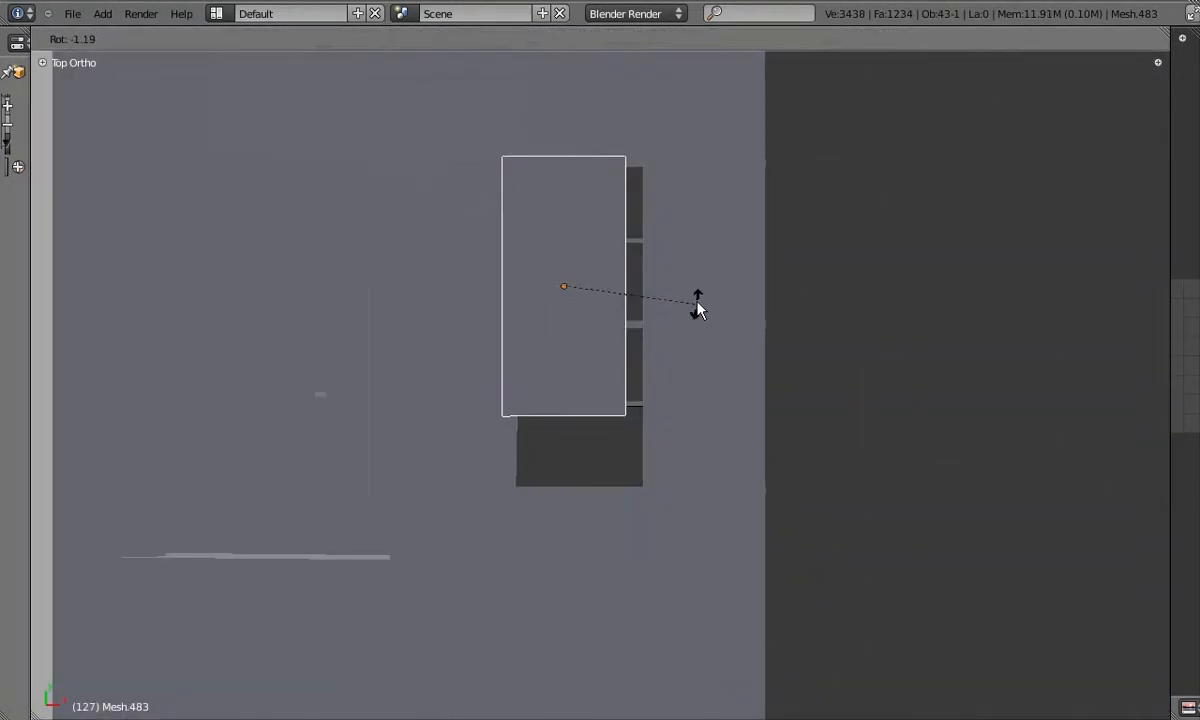
Tilt the new sheet to follow the right slope and lower it towards the roof surface
{"action": "key", "text": "KP_1"}
{"action": "key", "text": "z"}
{"action": "scroll", "coordinate": [637, 458], "scroll_direction": "up", "scroll_amount": 5}
{"action": "key", "text": "r"}
{"action": "key", "text": "r"}
{"action": "left_click", "coordinate": [627, 382]}
{"action": "key", "text": "g"}
{"action": "key", "text": "z"}
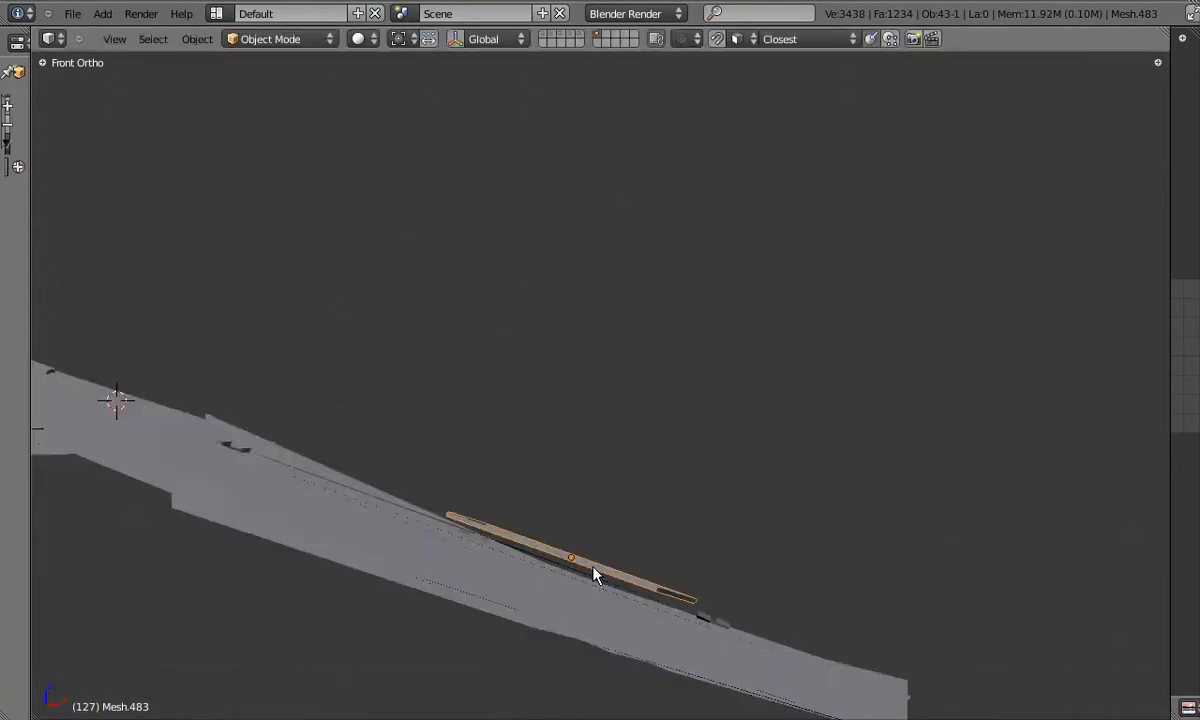
{"action": "left_click", "coordinate": [621, 580]}
Settle the sheet vertically onto the roof and rotate it slightly over the tall opening
{"action": "middle_click_drag", "start_coordinate": [621, 580], "coordinate": [630, 462]}
{"action": "key", "text": "z"}
{"action": "key", "text": "g"}
{"action": "key", "text": "z"}
{"action": "left_click", "coordinate": [848, 527]}
{"action": "key", "text": "r"}
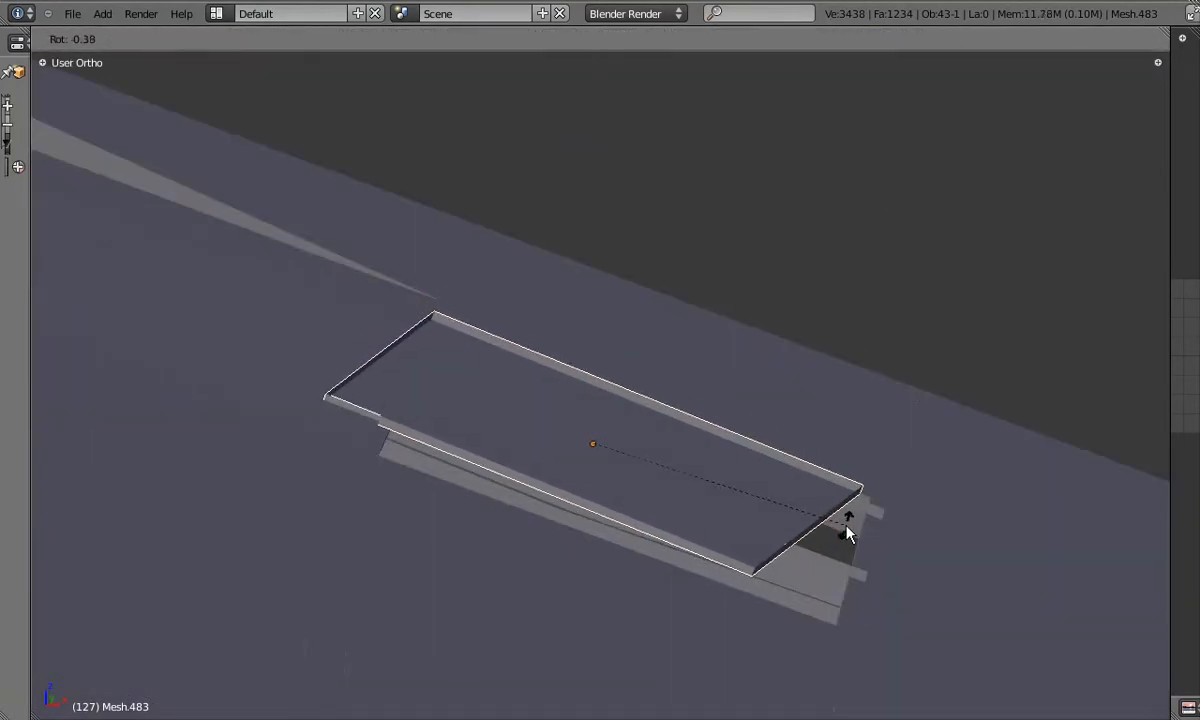
{"action": "left_click", "coordinate": [848, 531]}
{"action": "middle_click_drag", "start_coordinate": [848, 531], "coordinate": [616, 381]}
Duplicate the sheet over the uncovered end of the tall opening and tilt the copy along the slope
{"action": "key", "text": "KP_7"}
{"action": "scroll", "coordinate": [617, 343], "scroll_direction": "down", "scroll_amount": 4}
{"action": "key", "text": "shift+d"}
{"action": "left_click", "coordinate": [695, 512]}
{"action": "key", "text": "KP_1"}
{"action": "key", "text": "z"}
{"action": "key", "text": "r"}
{"action": "key", "text": "r"}
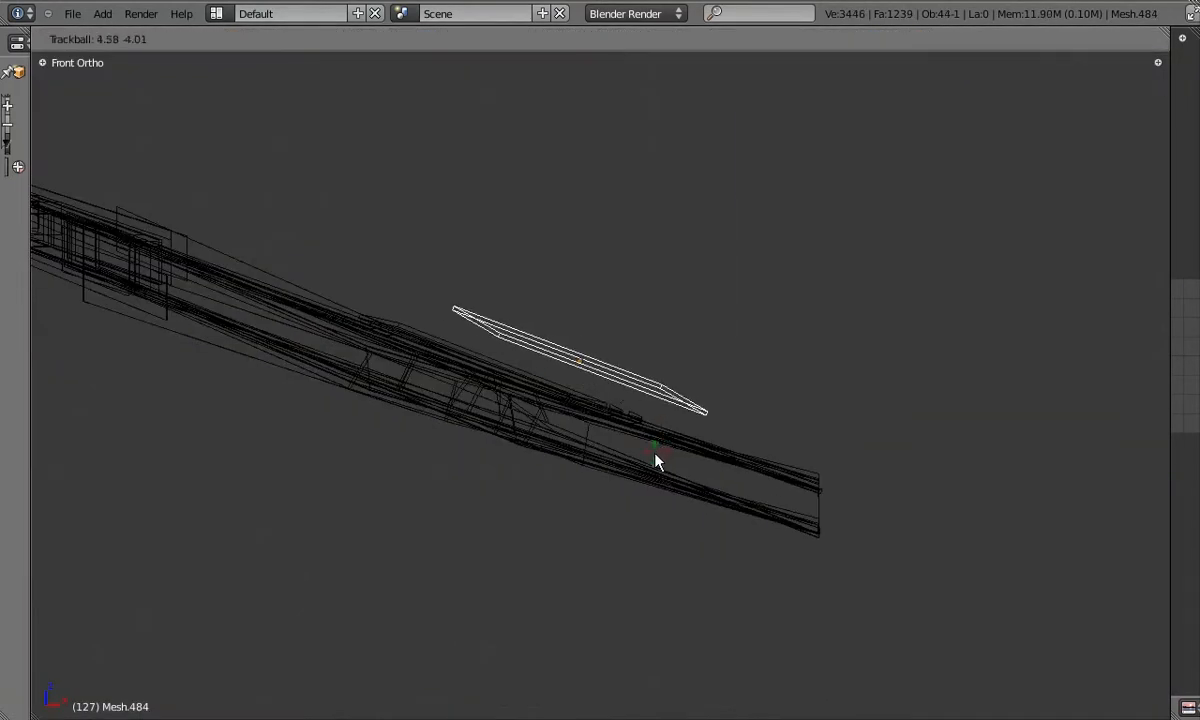
{"action": "left_click", "coordinate": [657, 455]}
Lower the second copy onto the roof along the global Z axis and free-rotate it to lie along the slope
{"action": "key", "text": "KP_7"}
{"action": "key", "text": "z"}
{"action": "middle_click_drag", "start_coordinate": [598, 500], "coordinate": [576, 529]}
{"action": "scroll", "coordinate": [576, 529], "scroll_direction": "up", "scroll_amount": 2}
{"action": "key", "text": "g"}
{"action": "key", "text": "z"}
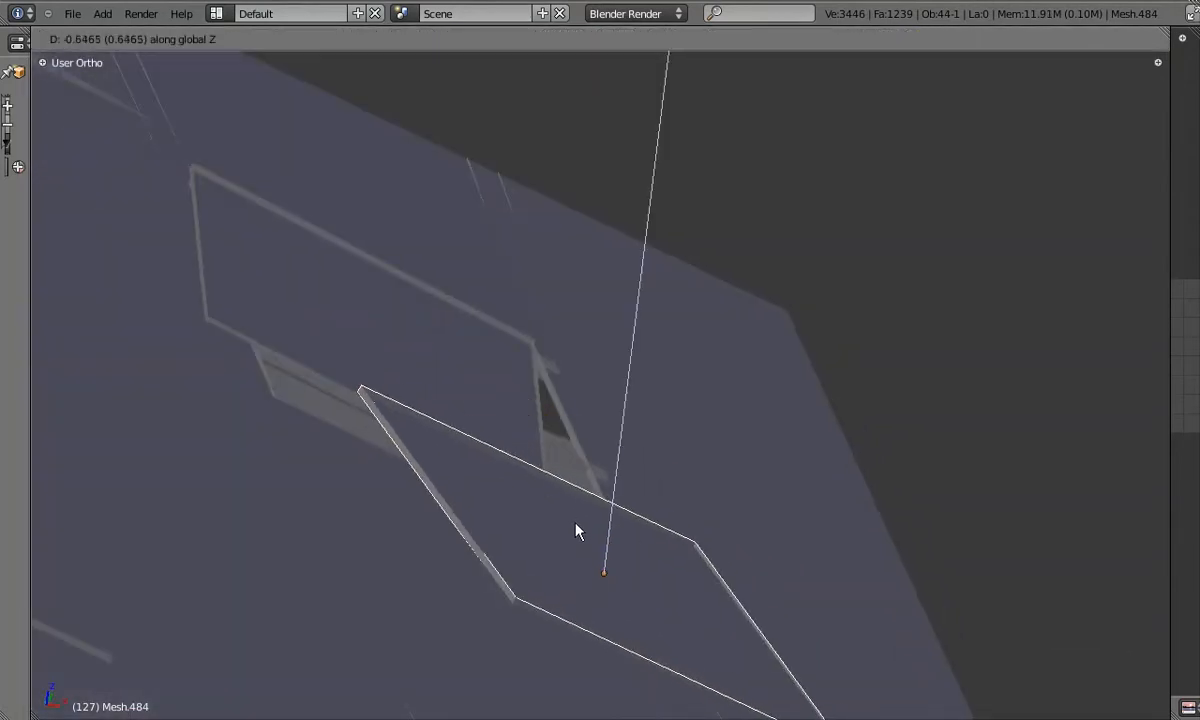
{"action": "left_click", "coordinate": [576, 522]}
{"action": "scroll", "coordinate": [572, 518], "scroll_direction": "down", "scroll_amount": 2}
{"action": "key", "text": "r"}
{"action": "key", "text": "r"}
{"action": "left_click", "coordinate": [731, 577]}
{"action": "middle_click_drag", "start_coordinate": [731, 577], "coordinate": [731, 530]}
{"action": "scroll", "coordinate": [731, 535], "scroll_direction": "down", "scroll_amount": 4}
{"action": "left_click", "coordinate": [847, 503]}
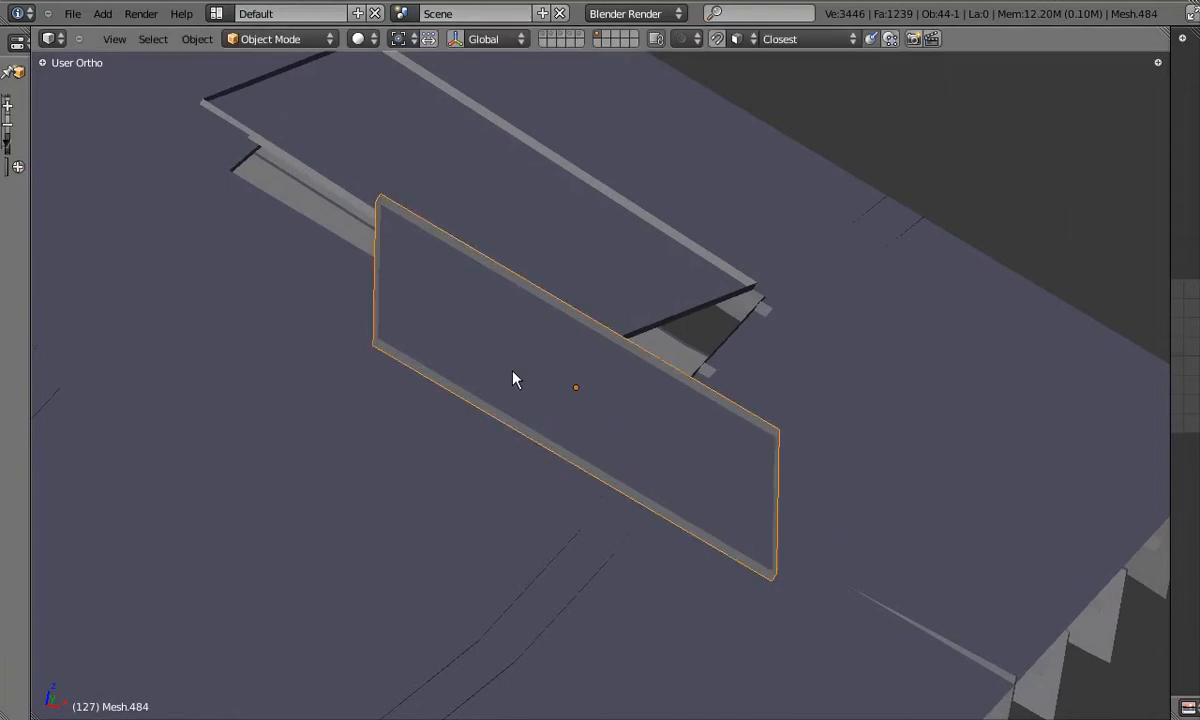
Nudge the two sheets at the right slope's outer opening into their final positions
{"action": "scroll", "coordinate": [711, 467], "scroll_direction": "down", "scroll_amount": 4}
{"action": "scroll", "coordinate": [480, 393], "scroll_direction": "up", "scroll_amount": 2}
{"action": "middle_click_drag", "start_coordinate": [520, 395], "coordinate": [655, 390]}
{"action": "right_click", "coordinate": [650, 388]}
{"action": "key", "text": "g"}
{"action": "left_click", "coordinate": [645, 372]}
{"action": "right_click", "coordinate": [698, 490]}
{"action": "key", "text": "g"}
{"action": "left_click", "coordinate": [707, 495]}
Working from beneath the roof, select the right-slope sheets near the ridge and shift them against their openings
{"action": "middle_click_drag", "start_coordinate": [707, 495], "coordinate": [510, 322]}
{"action": "scroll", "coordinate": [480, 450], "scroll_direction": "down", "scroll_amount": 4}
{"action": "scroll", "coordinate": [510, 330], "scroll_direction": "up", "scroll_amount": 5}
{"action": "right_click", "coordinate": [587, 275]}
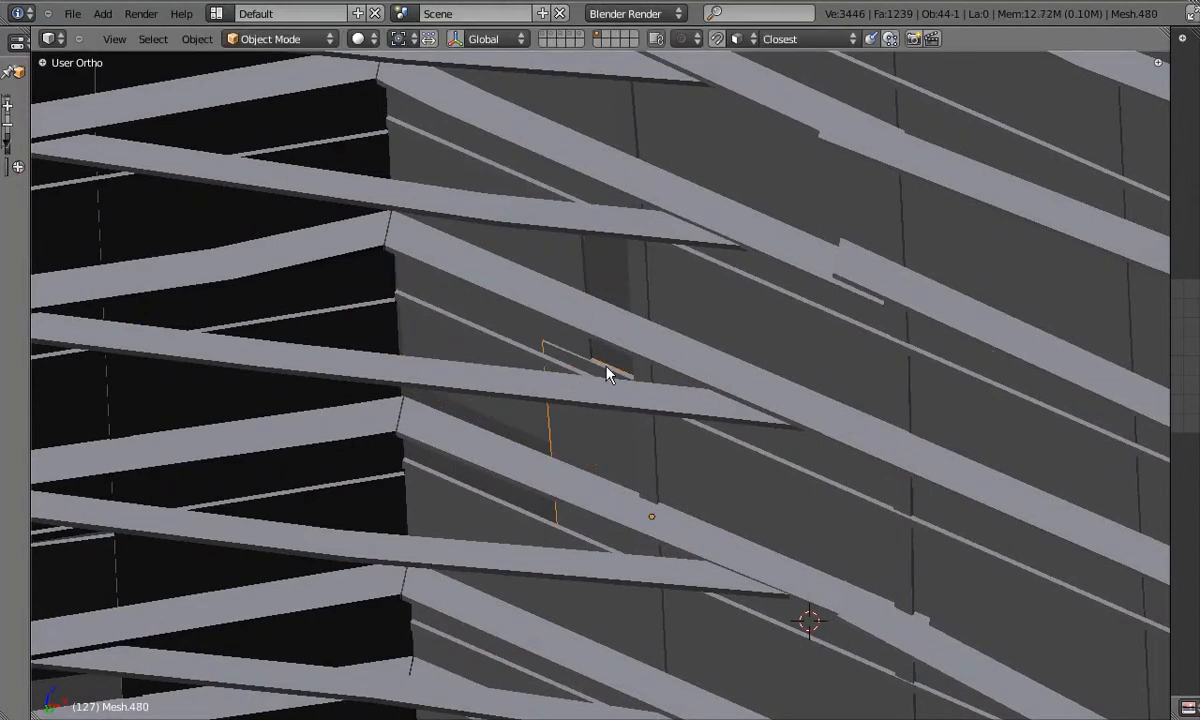
{"action": "scroll", "coordinate": [605, 400], "scroll_direction": "down", "scroll_amount": 5}
{"action": "scroll", "coordinate": [626, 260], "scroll_direction": "up", "scroll_amount": 4}
{"action": "right_click", "coordinate": [622, 455]}
{"action": "key", "text": "g"}
{"action": "left_click", "coordinate": [621, 465]}
{"action": "right_click", "coordinate": [608, 262]}
{"action": "scroll", "coordinate": [611, 300], "scroll_direction": "down", "scroll_amount": 2}
{"action": "key", "text": "g"}
{"action": "left_click", "coordinate": [612, 360]}
Select the sheets under the left slope's large opening from below and adjust one sheet's height along the global Z axis
{"action": "middle_click_drag", "start_coordinate": [553, 232], "coordinate": [666, 366], "text": "shift"}
{"action": "scroll", "coordinate": [600, 340], "scroll_direction": "up", "scroll_amount": 1}
{"action": "right_click", "coordinate": [482, 281]}
{"action": "middle_click_drag", "start_coordinate": [569, 287], "coordinate": [574, 382], "text": "shift"}
{"action": "right_click", "coordinate": [592, 193]}
{"action": "scroll", "coordinate": [713, 213], "scroll_direction": "down", "scroll_amount": 1}
{"action": "right_click", "coordinate": [713, 213]}
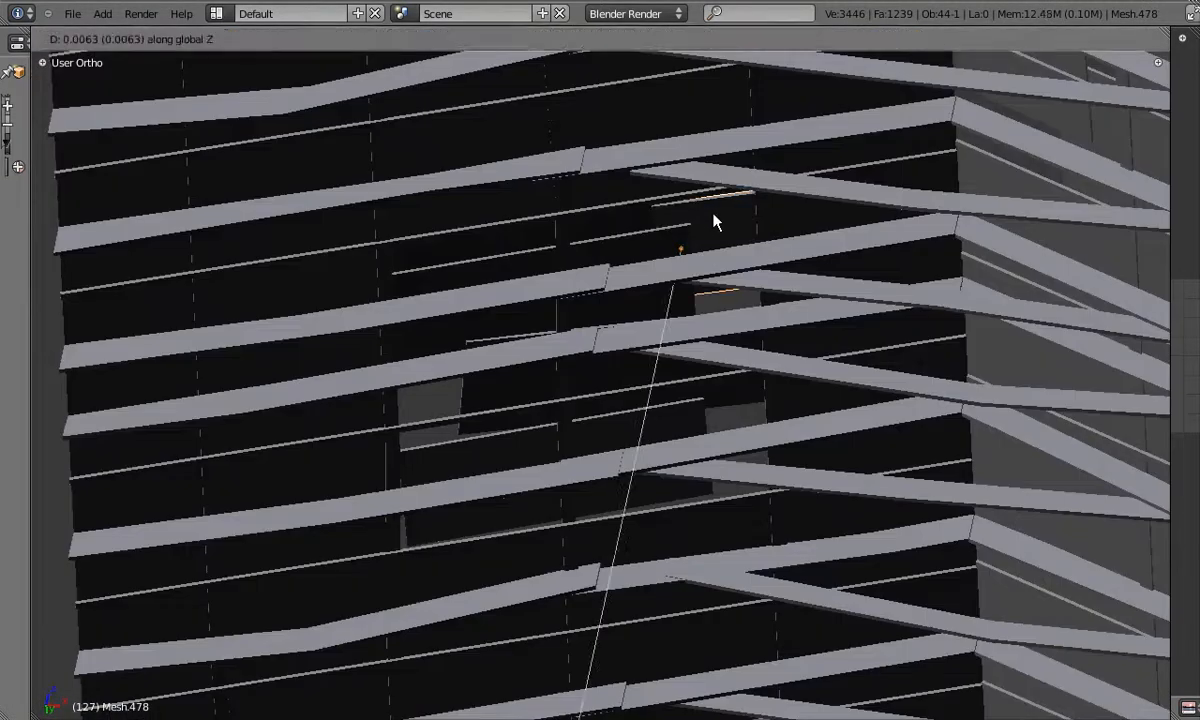
{"action": "scroll", "coordinate": [713, 213], "scroll_direction": "up", "scroll_amount": 2}
{"action": "key", "text": "z"}
{"action": "right_click", "coordinate": [443, 188]}
Select a sheet farther along the roof from below and try to reposition it
{"action": "key", "text": "z"}
{"action": "scroll", "coordinate": [566, 200], "scroll_direction": "down", "scroll_amount": 6}
{"action": "middle_click_drag", "start_coordinate": [566, 200], "coordinate": [592, 348], "text": "shift"}
{"action": "scroll", "coordinate": [592, 348], "scroll_direction": "up", "scroll_amount": 6}
{"action": "right_click", "coordinate": [638, 231]}
{"action": "key", "text": "g"}
{"action": "key", "text": "g"}
{"action": "right_click", "coordinate": [946, 287]}
Select the sheet covering the ridge-side opening of the left slope from below and move it against the roof
{"action": "middle_click_drag", "start_coordinate": [946, 287], "coordinate": [828, 142]}
{"action": "scroll", "coordinate": [686, 273], "scroll_direction": "down", "scroll_amount": 8}
{"action": "scroll", "coordinate": [679, 290], "scroll_direction": "up", "scroll_amount": 9}
{"action": "middle_click_drag", "start_coordinate": [686, 273], "coordinate": [660, 322]}
{"action": "left_click", "coordinate": [733, 297]}
{"action": "right_click", "coordinate": [645, 330]}
{"action": "key", "text": "g"}
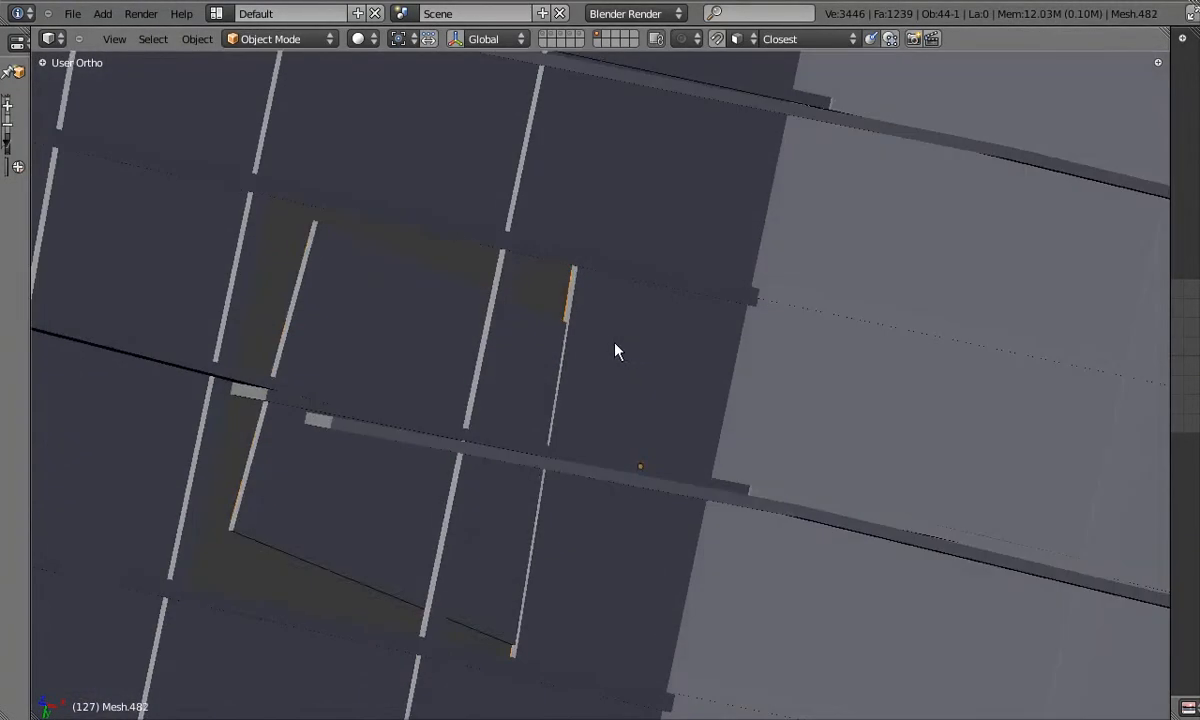
Leave local view to bring back the whole warehouse and delete the selected pieces near the roof framing
{"action": "middle_click_drag", "start_coordinate": [535, 370], "coordinate": [674, 398]}
{"action": "scroll", "coordinate": [527, 321], "scroll_direction": "down", "scroll_amount": 7}
{"action": "key", "text": "a"}
{"action": "scroll", "coordinate": [554, 514], "scroll_direction": "down", "scroll_amount": 3}
{"action": "key", "text": "KP_Divide"}
{"action": "key", "text": "z"}
{"action": "key", "text": "z"}
{"action": "scroll", "coordinate": [868, 285], "scroll_direction": "up", "scroll_amount": 3}
{"action": "right_click", "coordinate": [870, 276]}
{"action": "right_click", "coordinate": [879, 288], "text": "shift"}
{"action": "key", "text": "x"}
{"action": "left_click", "coordinate": [882, 290]}
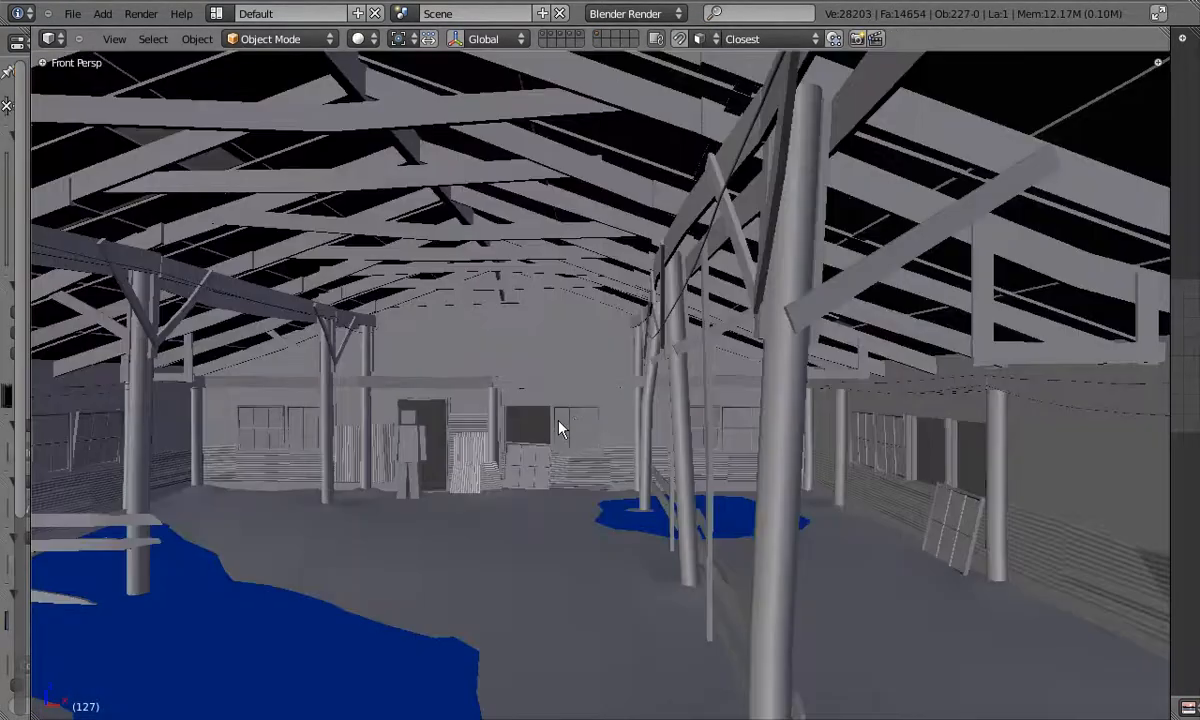
Examine the warehouse interior and its roof structure from several angles around the building
{"action": "middle_click_drag", "start_coordinate": [560, 424], "coordinate": [491, 451]}
{"action": "key", "text": "KP_6"}
{"action": "key", "text": "KP_6"}
{"action": "key", "text": "KP_6"}
{"action": "key", "text": "KP_6"}
{"action": "key", "text": "KP_6"}
{"action": "key", "text": "KP_6"}
{"action": "key", "text": "KP_6"}
{"action": "key", "text": "KP_6"}
{"action": "key", "text": "KP_6"}
{"action": "key", "text": "KP_6"}
{"action": "key", "text": "KP_6"}
{"action": "key", "text": "KP_6"}
{"action": "key", "text": "KP_6"}
{"action": "key", "text": "KP_6"}
{"action": "key", "text": "ctrl+z"}
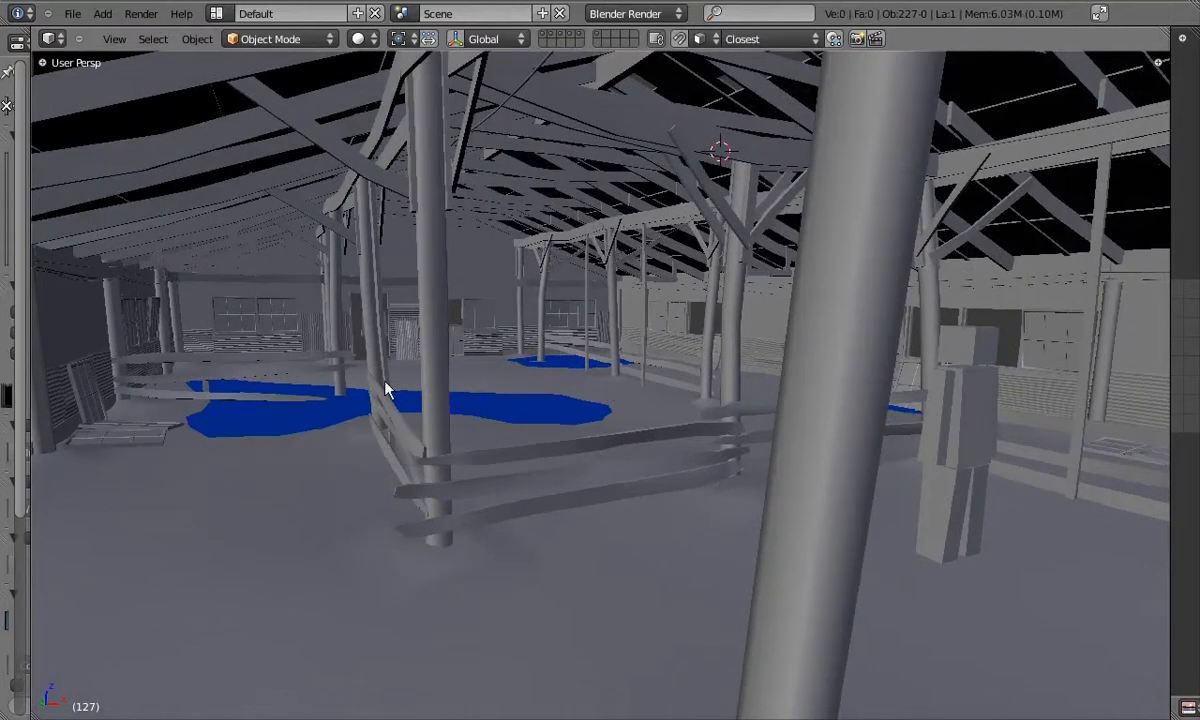
Pick a vertex at the foot of the support post standing in the water, using wireframe edit mode
{"action": "scroll", "coordinate": [338, 393], "scroll_direction": "up", "scroll_amount": 10}
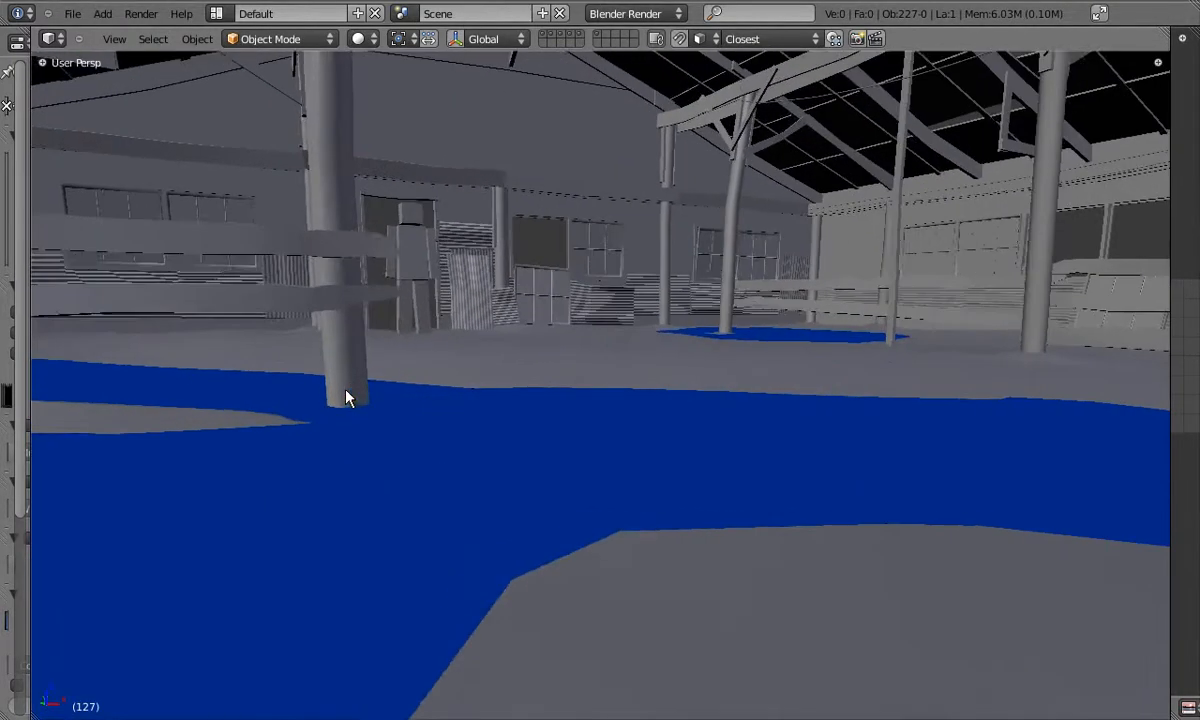
{"action": "middle_click_drag", "start_coordinate": [346, 397], "coordinate": [509, 408]}
{"action": "scroll", "coordinate": [509, 463], "scroll_direction": "up", "scroll_amount": 3}
{"action": "right_click", "coordinate": [507, 459]}
{"action": "key", "text": "Tab"}
{"action": "key", "text": "z"}
{"action": "right_click", "coordinate": [517, 486]}
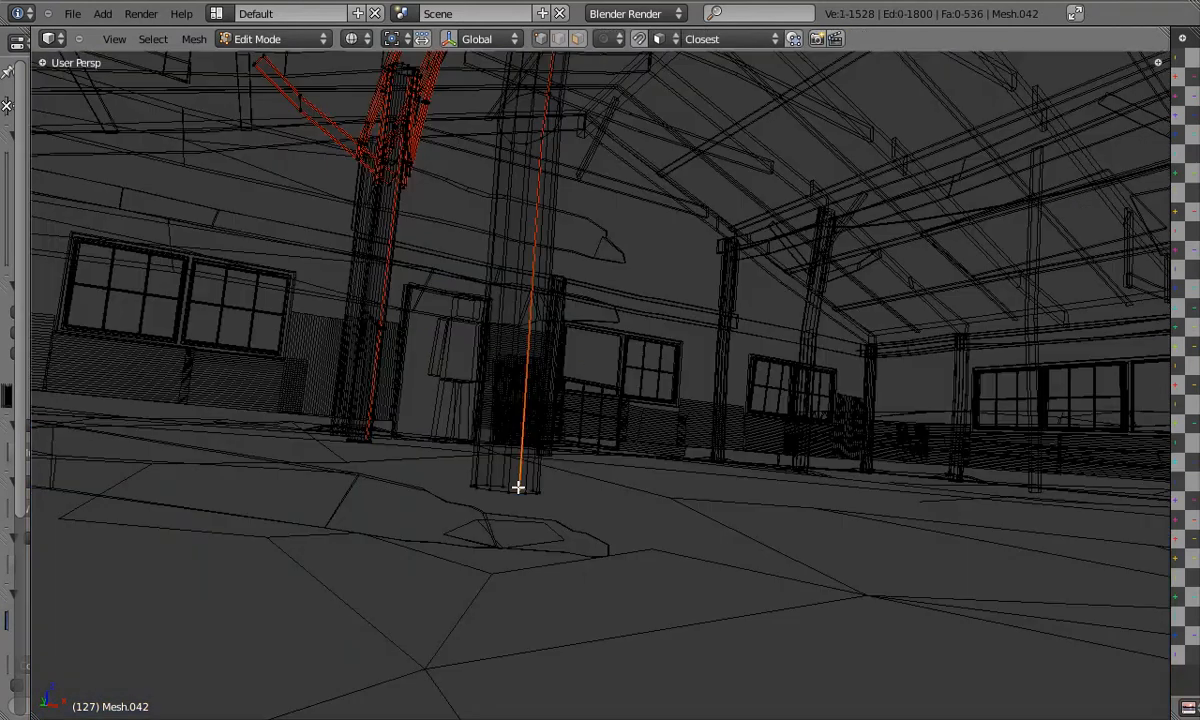
{"action": "mouse_move", "coordinate": [534, 483]}
{"action": "middle_mouse_down"}
{"action": "mouse_move", "coordinate": [524, 431]}
{"action": "mouse_move", "coordinate": [532, 525]}
{"action": "middle_mouse_up"}
{"action": "left_click", "coordinate": [523, 511]}
{"action": "key", "text": "z"}
{"action": "key", "text": "Tab"}
Try to move the blue water surface down below the floor around the base of the post
{"action": "right_click", "coordinate": [568, 408]}
{"action": "key", "text": "g"}
{"action": "right_click", "coordinate": [563, 587]}
{"action": "middle_click_drag", "start_coordinate": [568, 450], "coordinate": [342, 622]}
{"action": "key", "text": "g"}
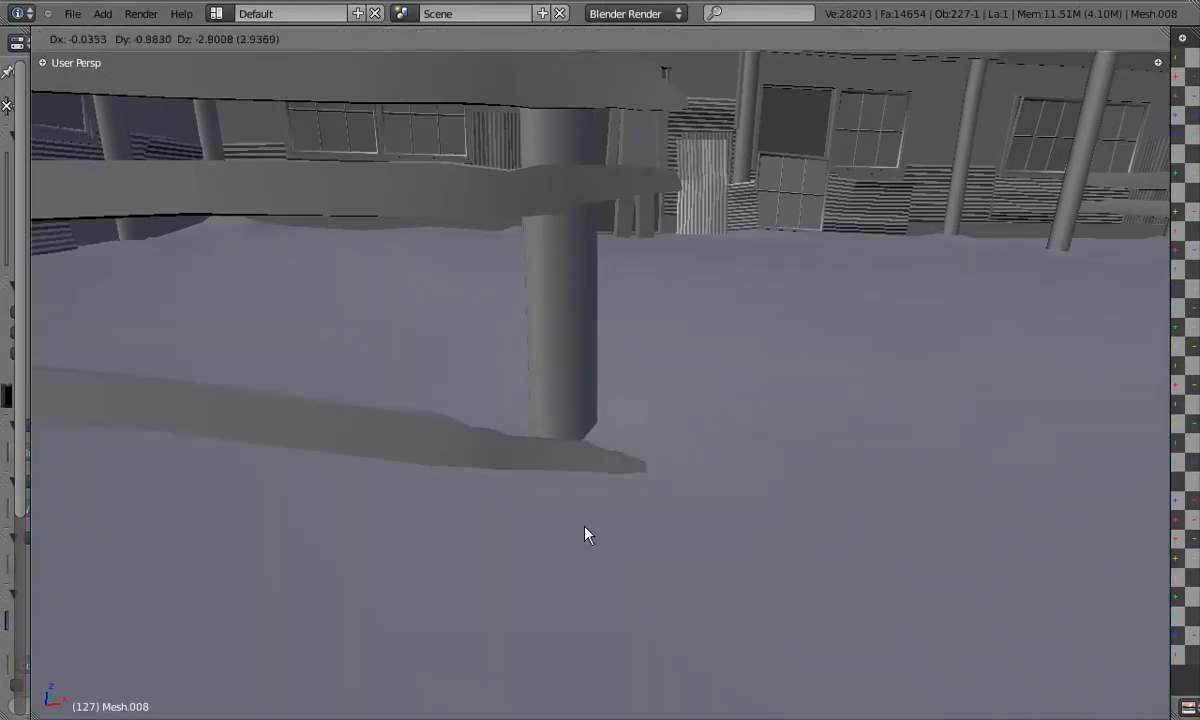
{"action": "left_click", "coordinate": [586, 520]}
{"action": "middle_click_drag", "start_coordinate": [632, 485], "coordinate": [510, 428]}
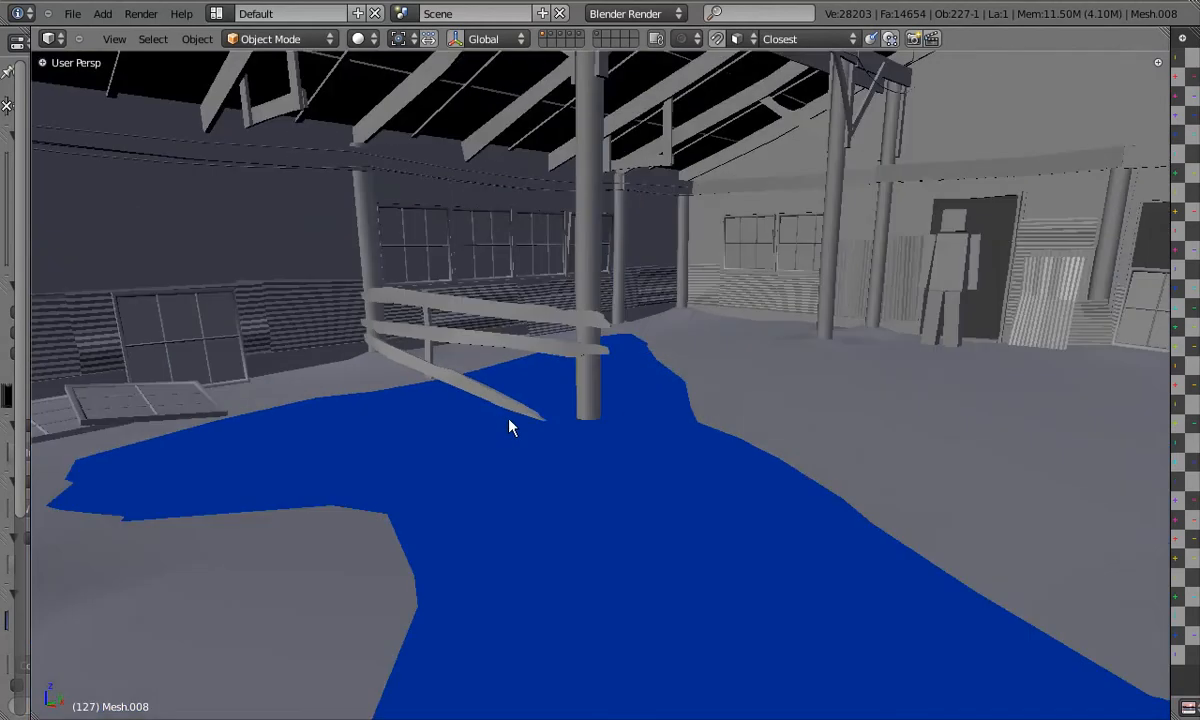